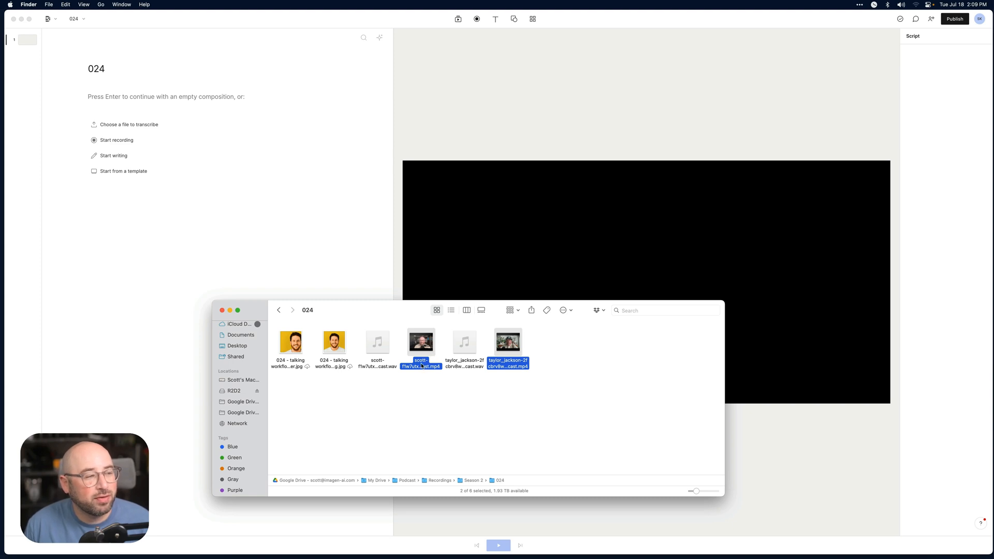
- Add the two MP4 recordings from the 024 folder to the empty composition and check the project's media files
left_click_drag(422, 366, 384, 71)
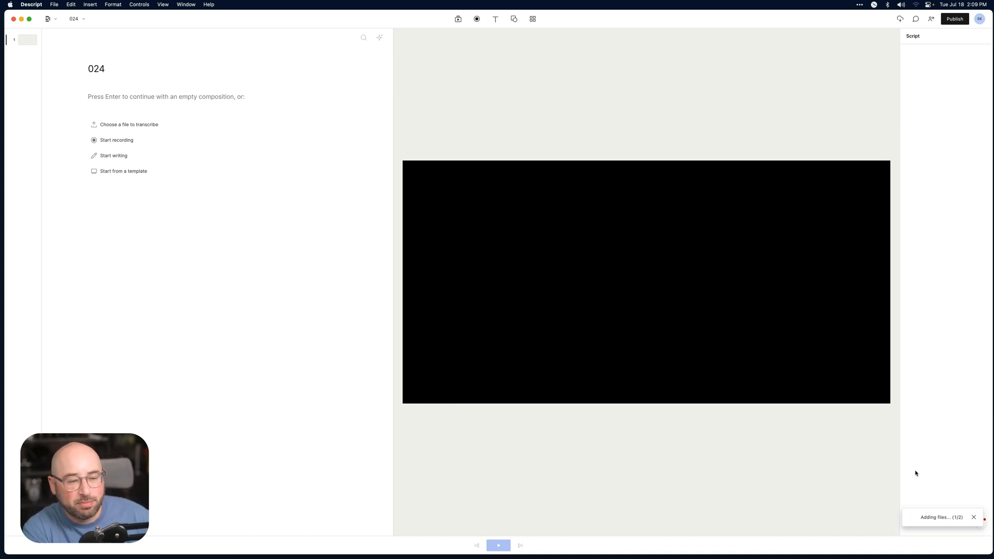
left_click(458, 18)
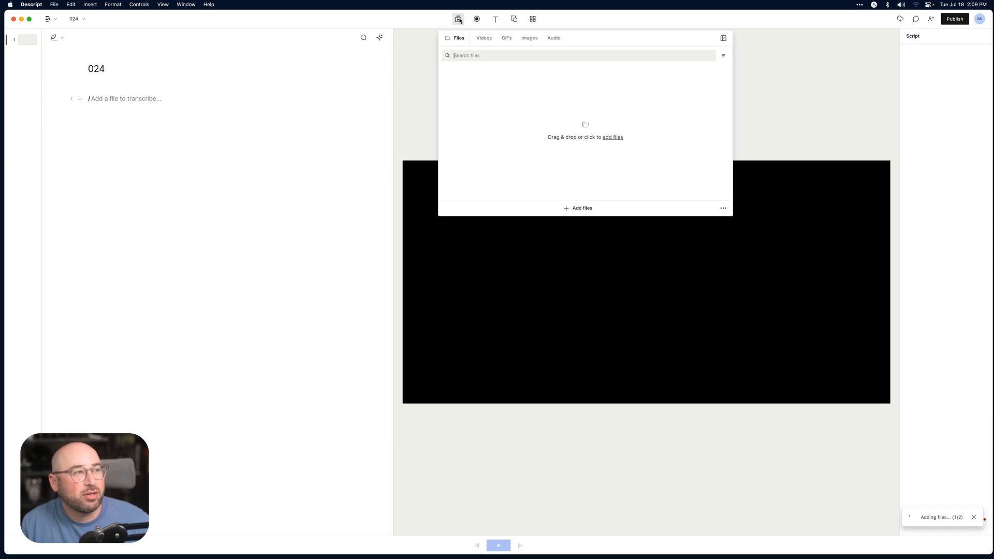
left_click(797, 91)
left_click(458, 19)
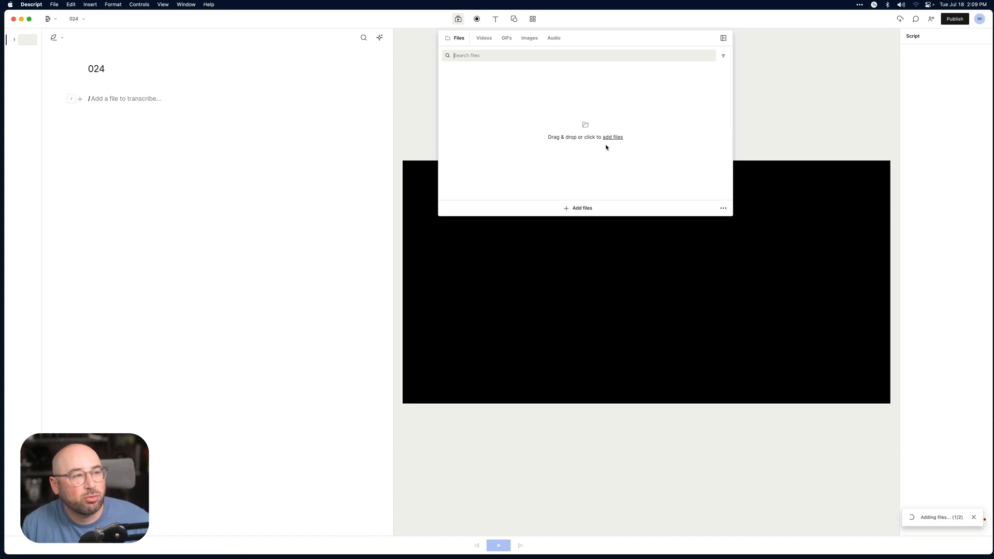
left_click(775, 121)
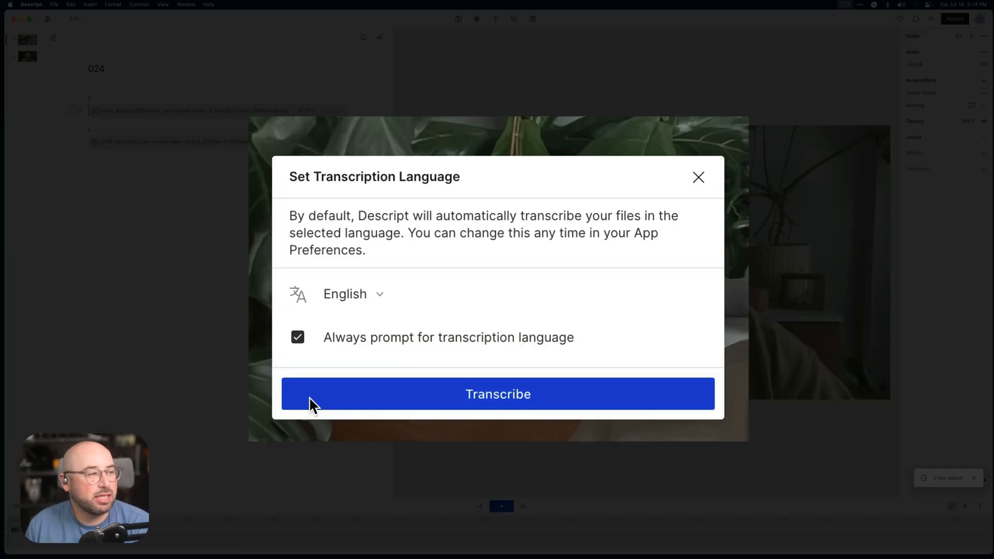
- Transcribe both recordings in English as a combined multitrack sequence, entering each speaker's full name for the matching file
left_click(483, 389)
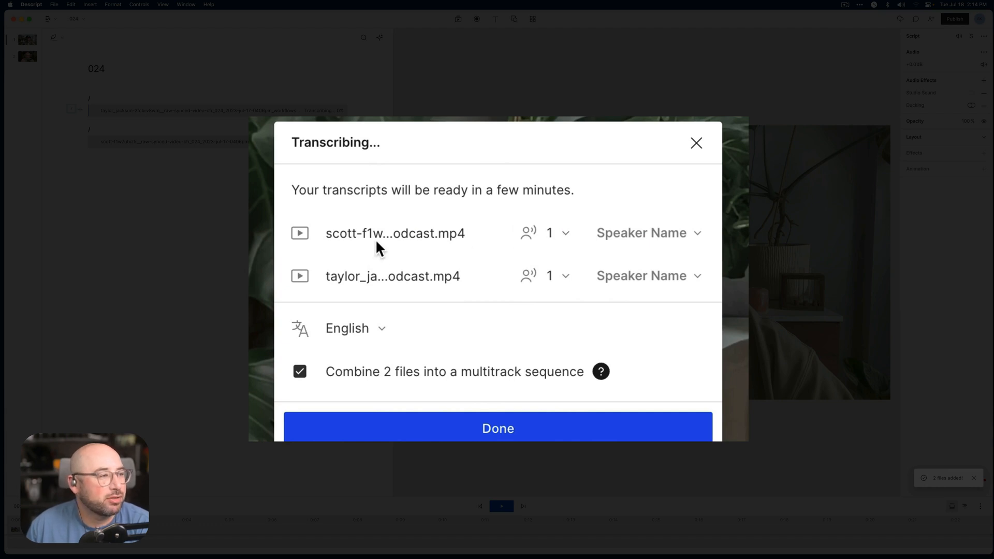
left_click(653, 231)
type("scott Wyden Kivowitz")
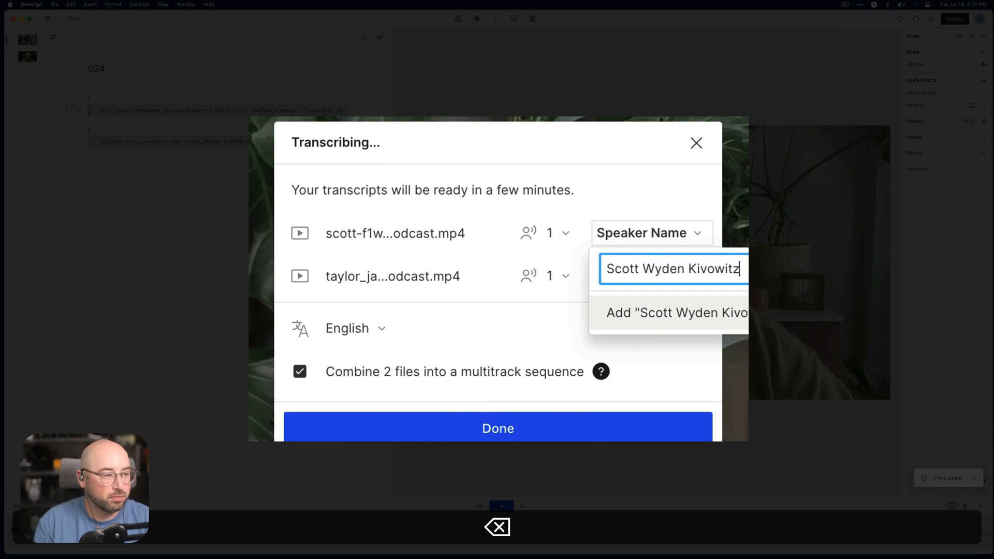
key("Return")
left_click(641, 281)
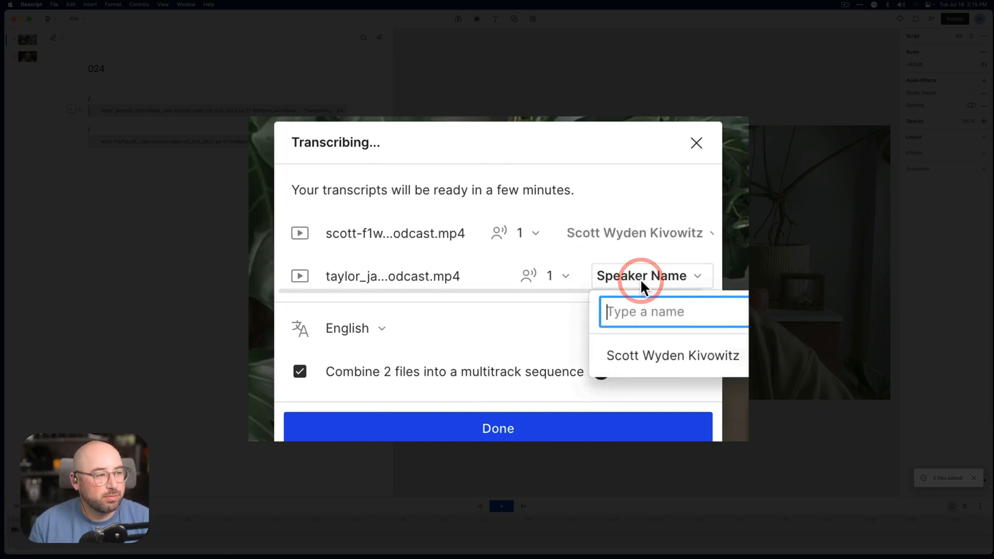
type("Taylor Jackson")
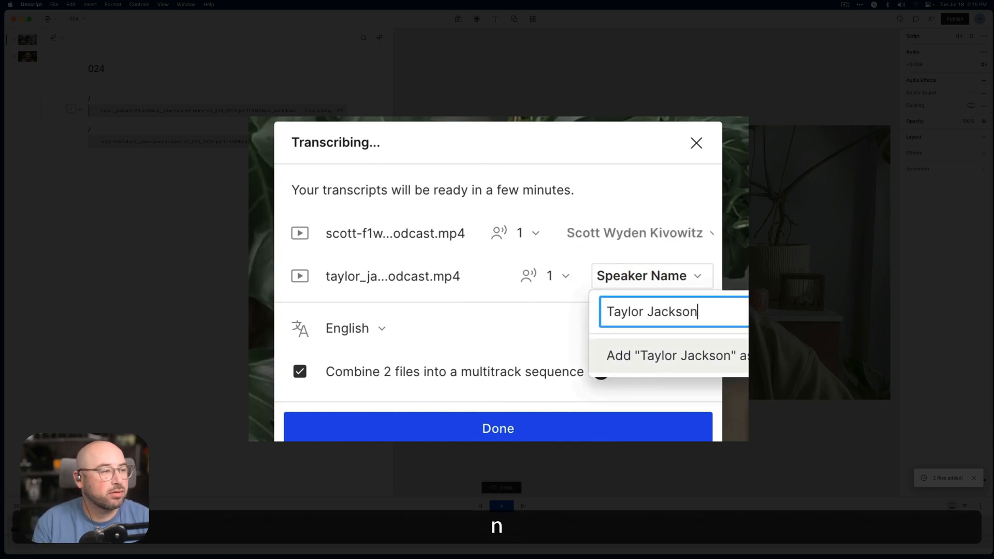
key("Return")
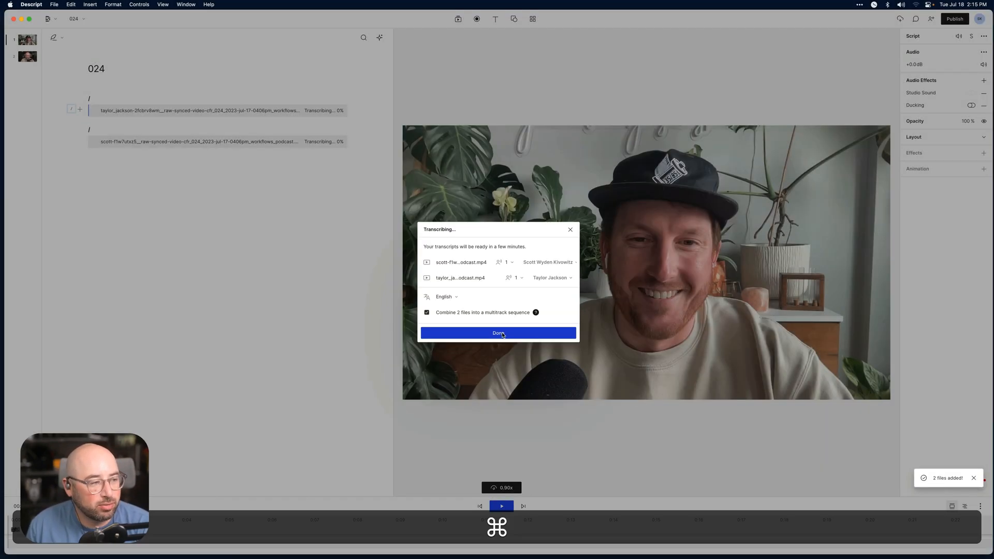
left_click(497, 333)
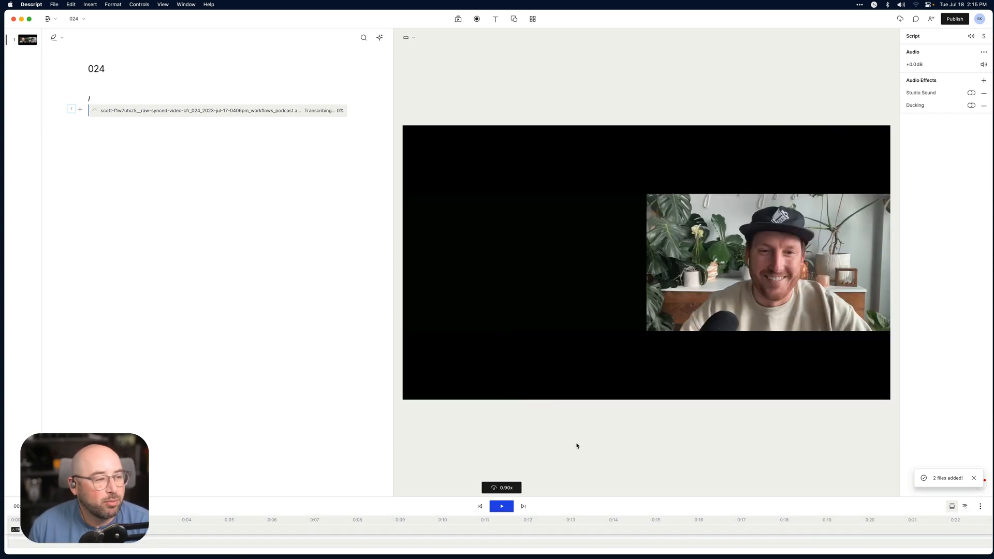
- Enlarge the timeline area so the audio tracks have more height and dismiss the files-added notification
left_click_drag(562, 497, 562, 444)
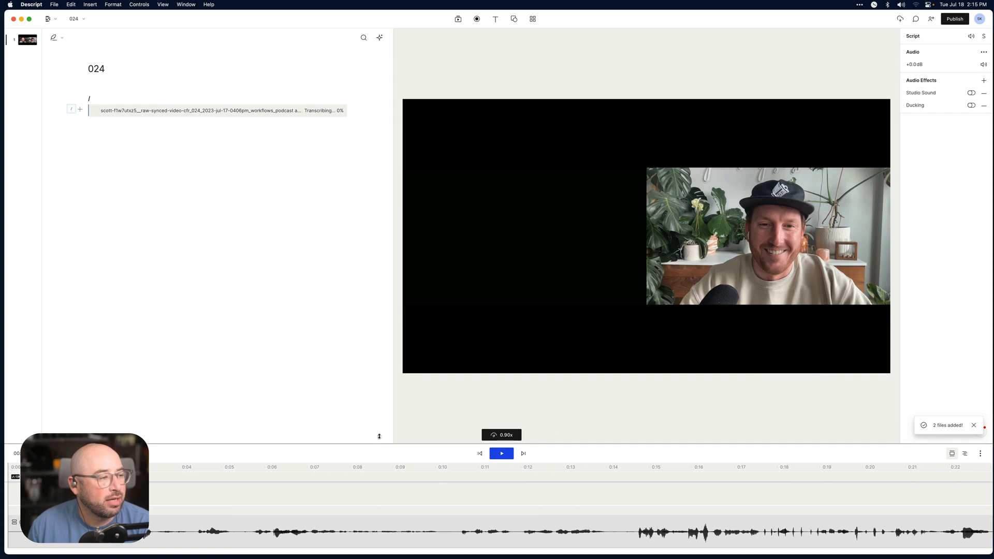
left_click_drag(378, 443, 386, 369)
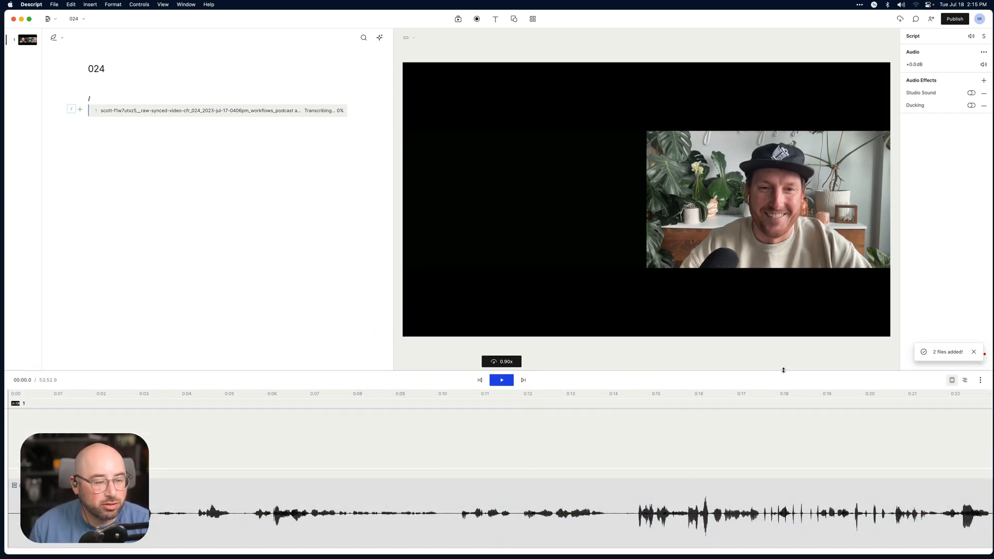
left_click(973, 353)
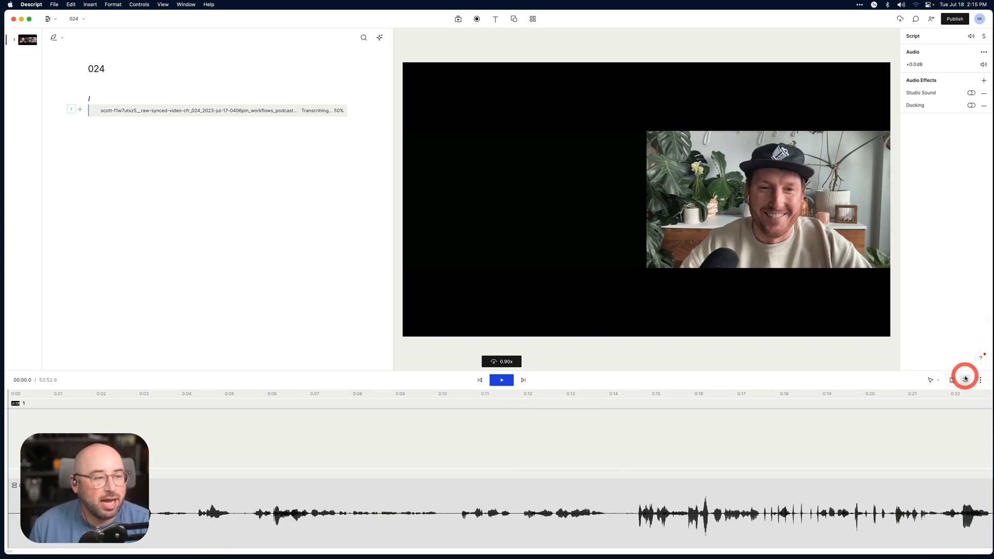
left_click(952, 380)
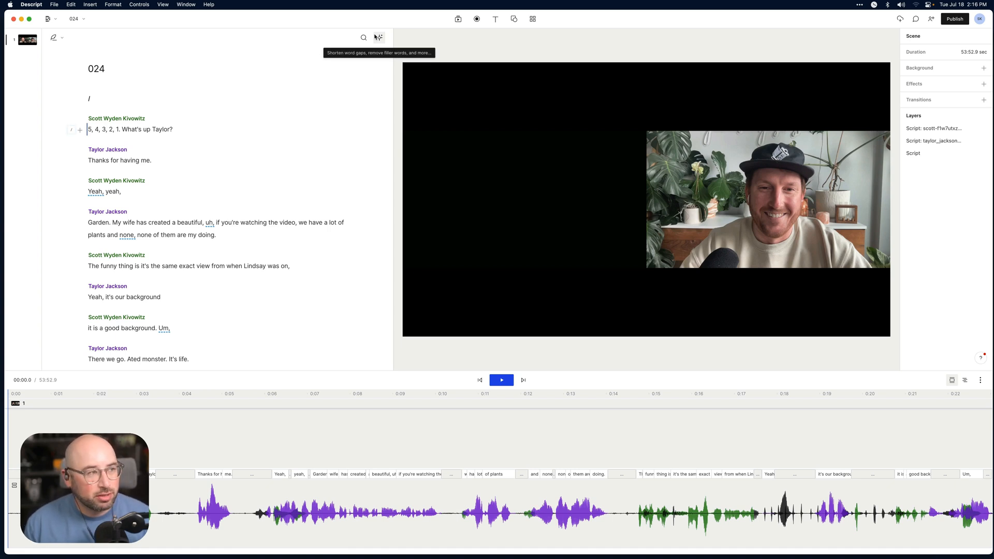
- Start filler word removal and narrow the word selection to "hm" and "mmm"
left_click(377, 38)
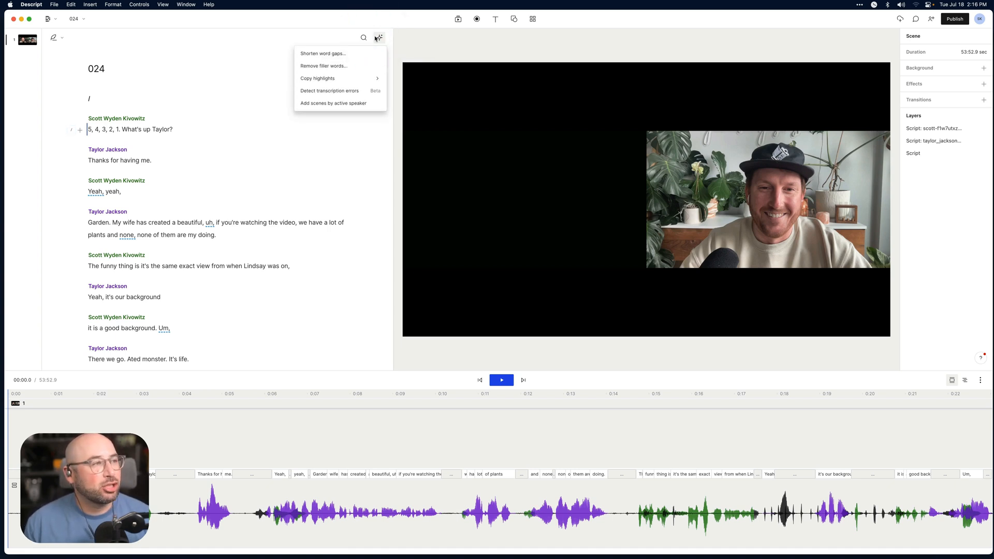
left_click(339, 65)
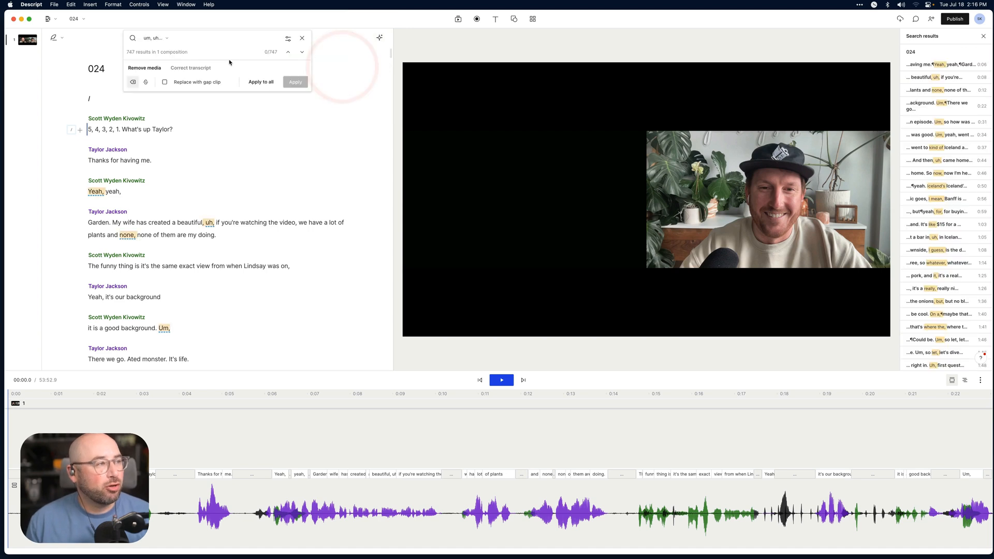
left_click(167, 39)
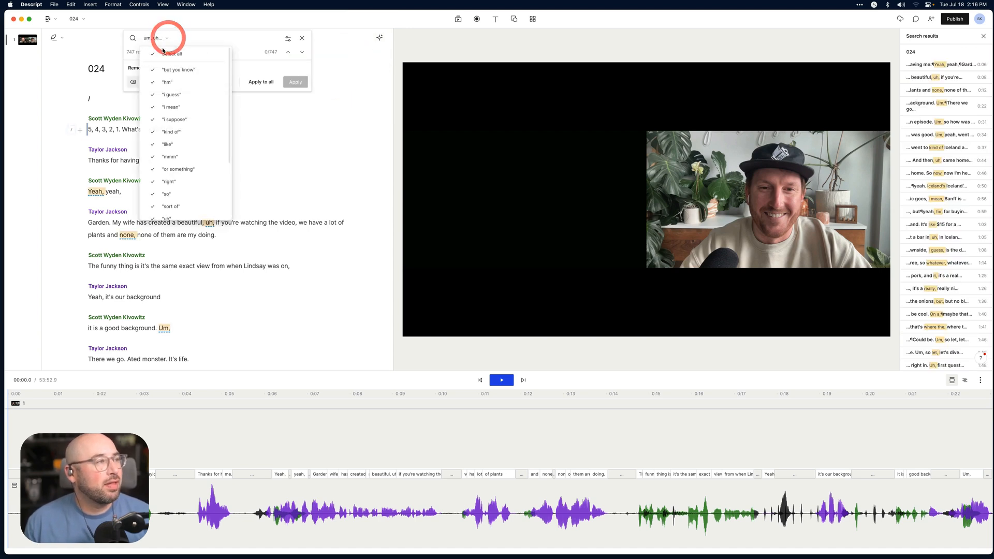
left_click(175, 82)
left_click(180, 156)
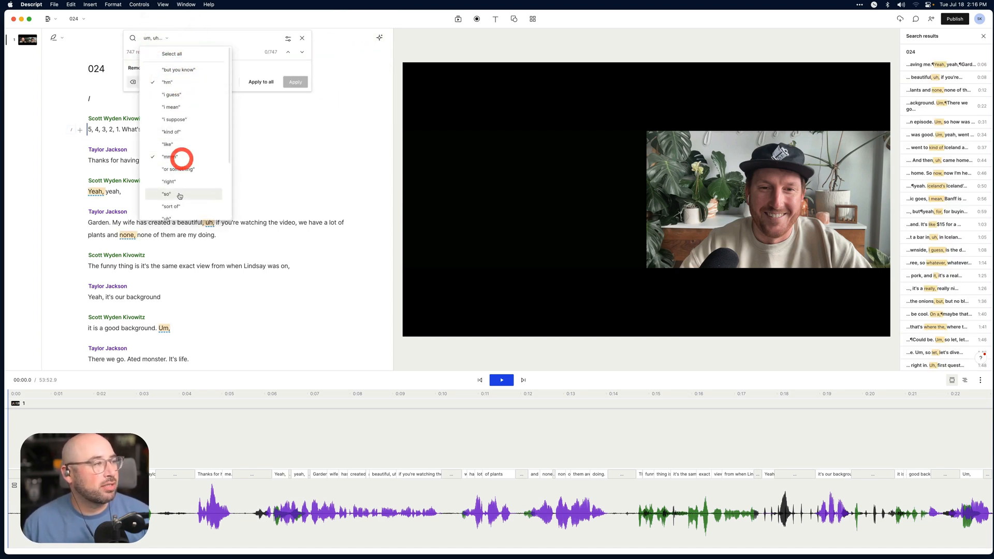
- Include "uh" and "um" in the filler word selection, leave "sort of" out, and finish the selection
scroll(179, 192, "down", 3)
left_click(179, 163)
scroll(181, 151, "down", 1)
left_click(183, 128)
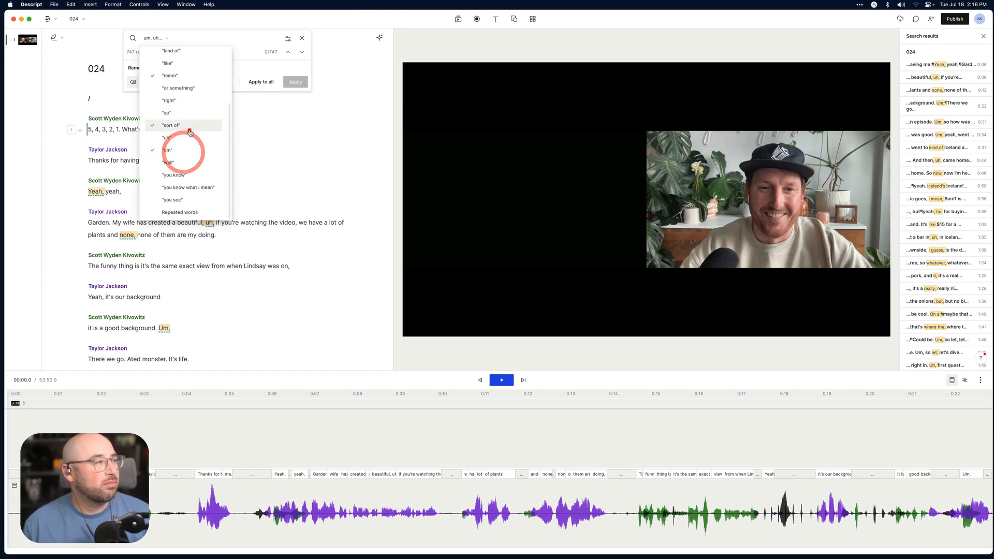
left_click(182, 138)
scroll(187, 150, "up", 3)
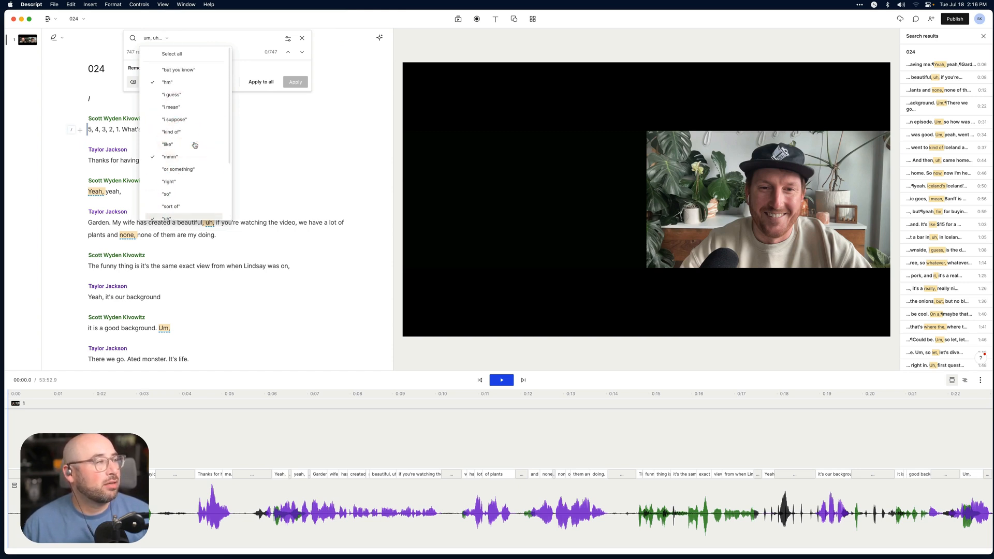
scroll(195, 145, "down", 3)
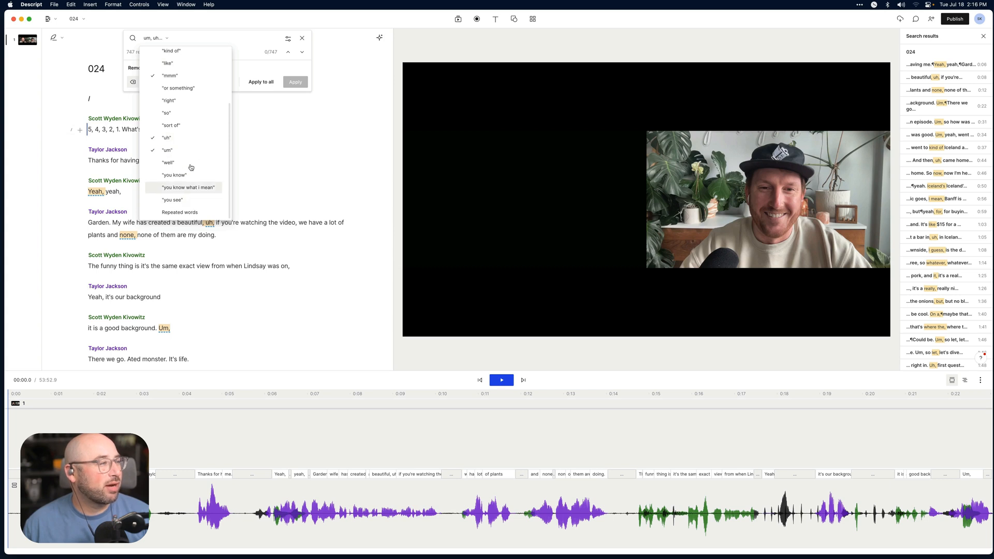
scroll(209, 114, "up", 3)
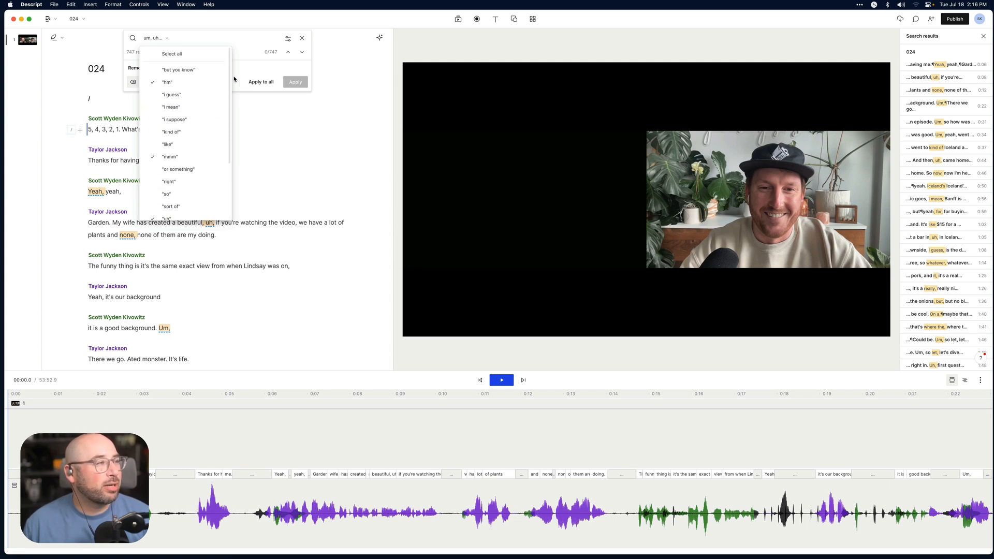
left_click(250, 49)
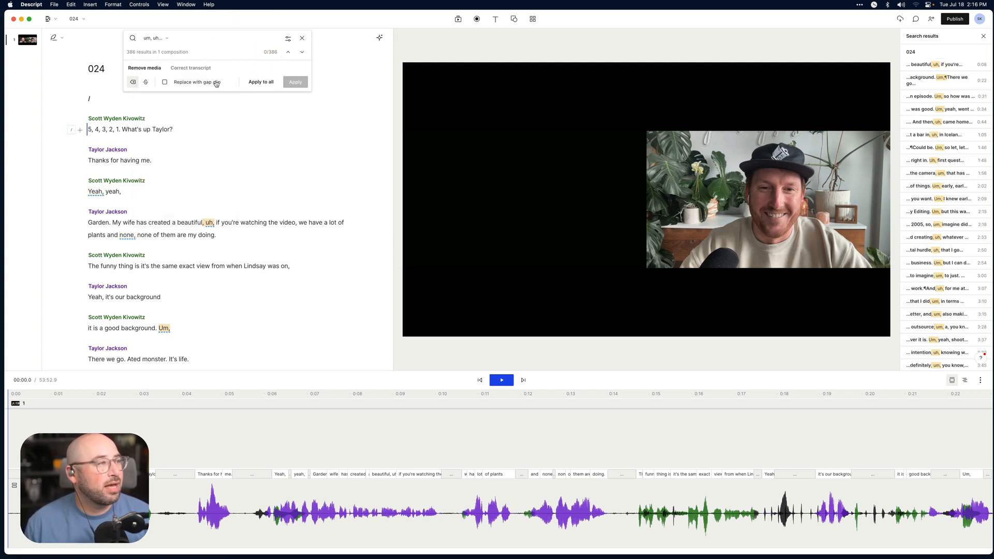
- Correct the transcript by replacing all the found filler words with blank text, and close the search
left_click(199, 68)
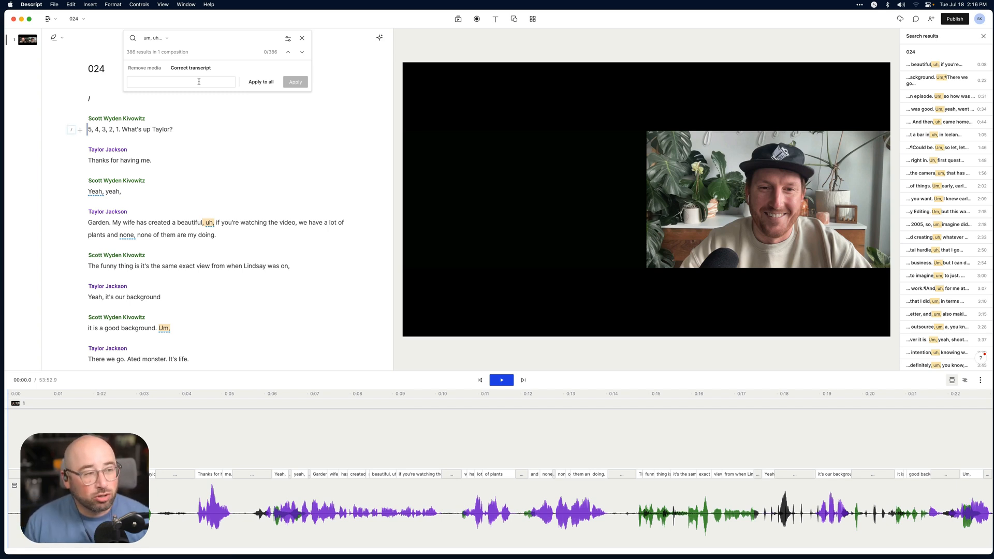
left_click(259, 82)
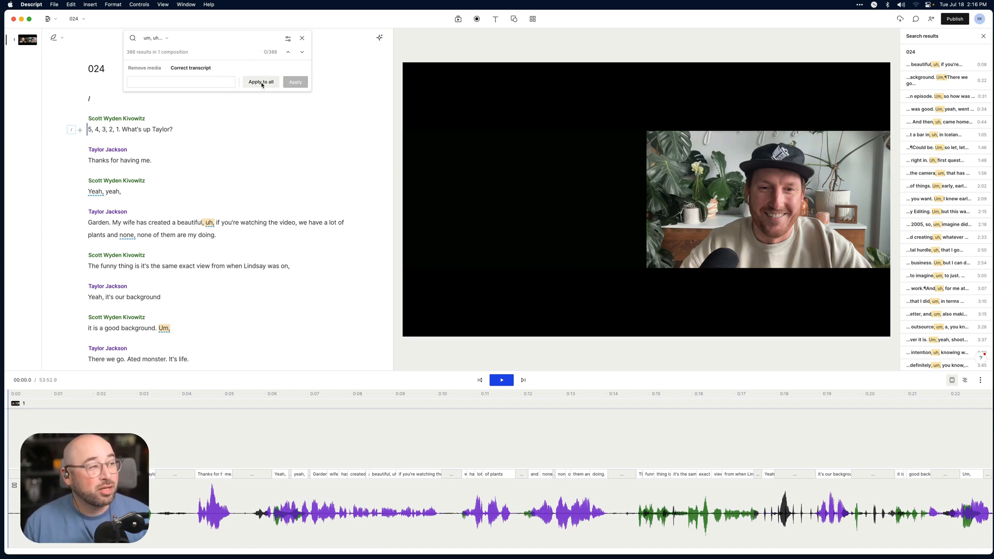
left_click(261, 83)
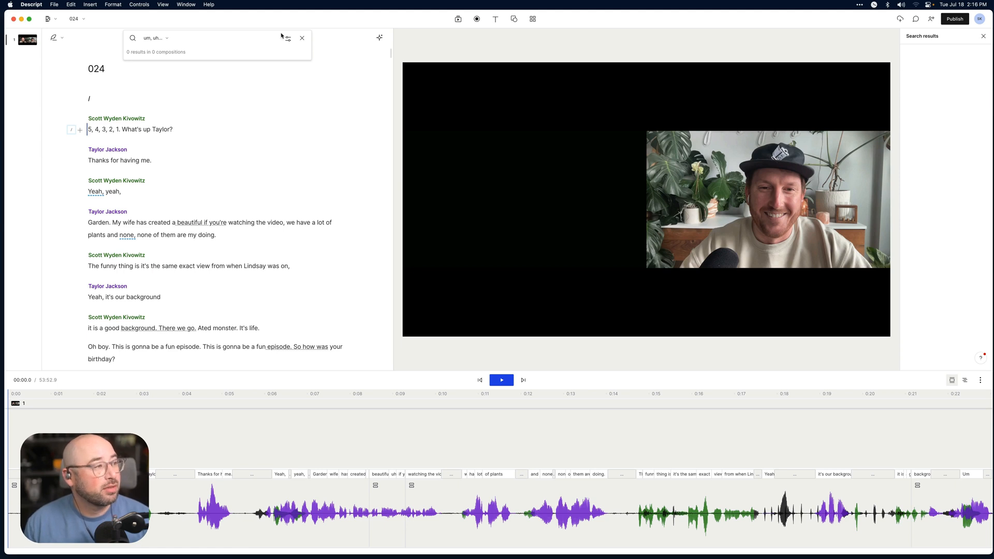
left_click(302, 37)
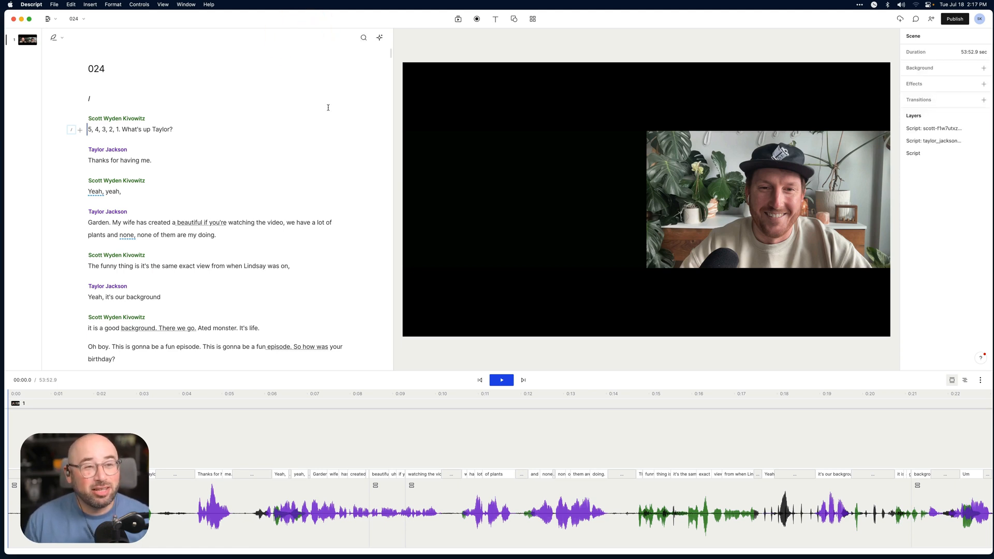
- Select the host's video and preview the side-by-side layout at about 10 seconds on the timeline
left_click(516, 217)
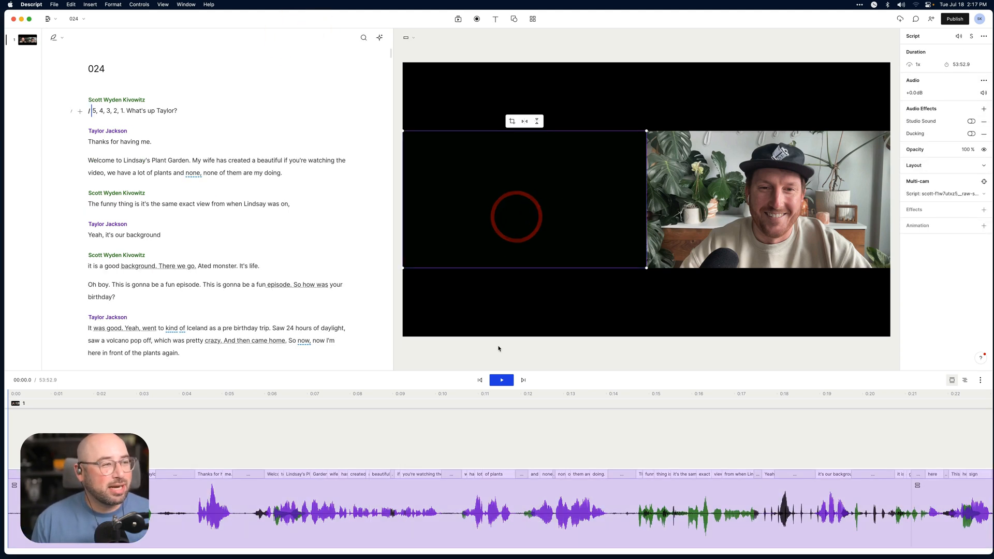
left_click(436, 393)
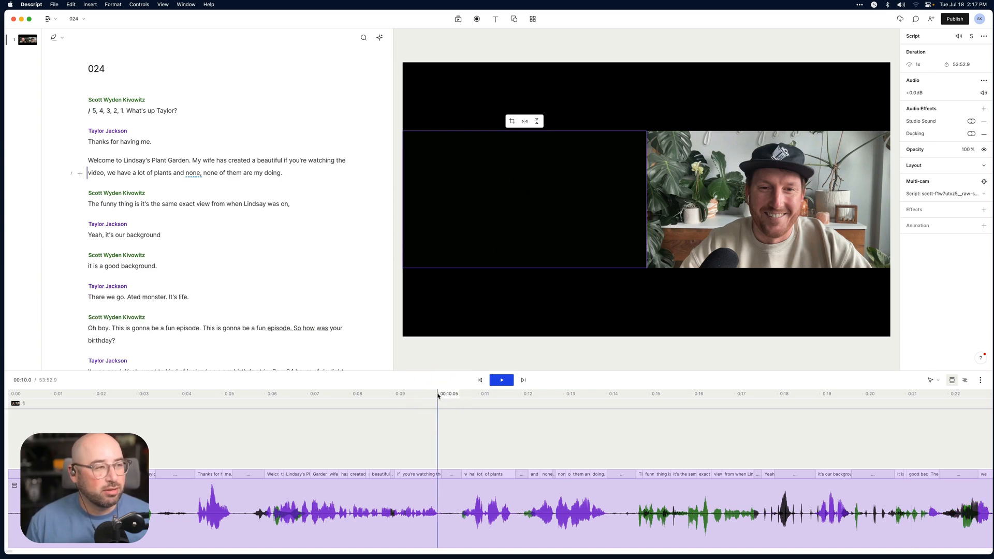
left_click(197, 394)
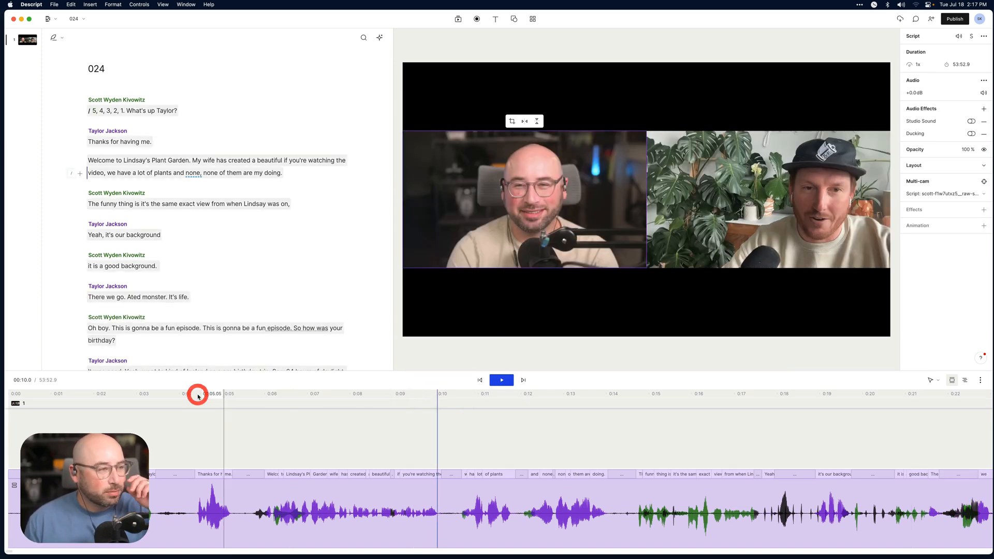
left_click(439, 393)
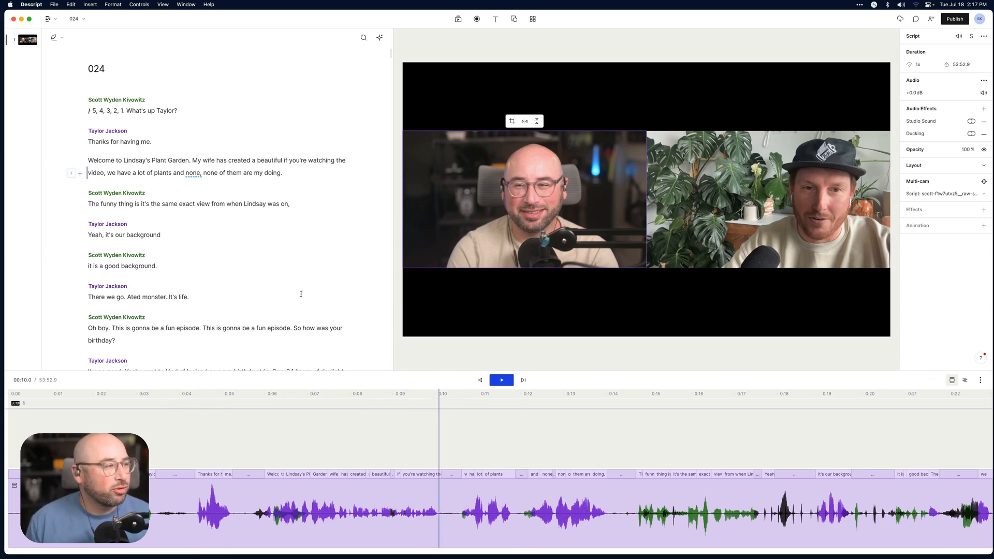
scroll(301, 294, "down", 5)
scroll(301, 293, "up", 5)
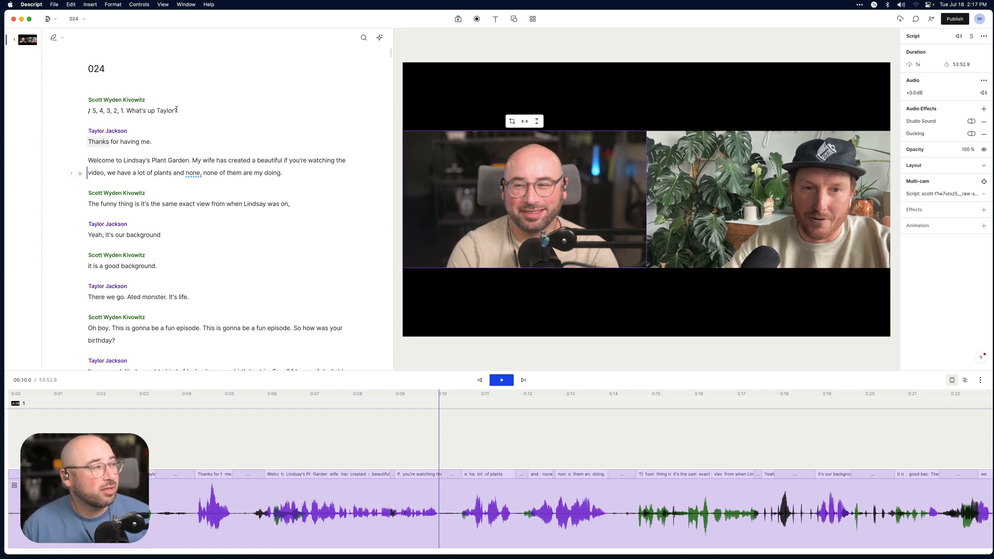
left_click(91, 113)
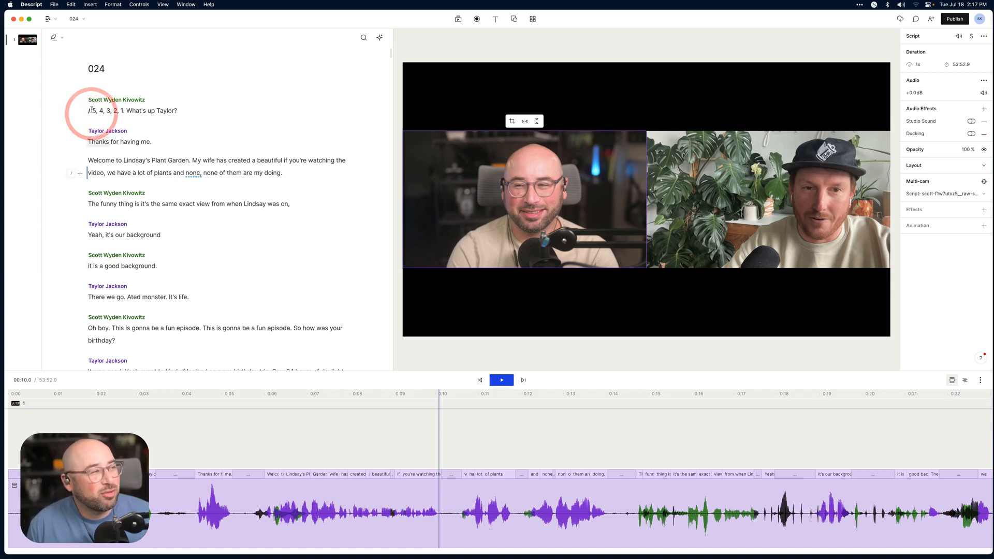
left_click(99, 111)
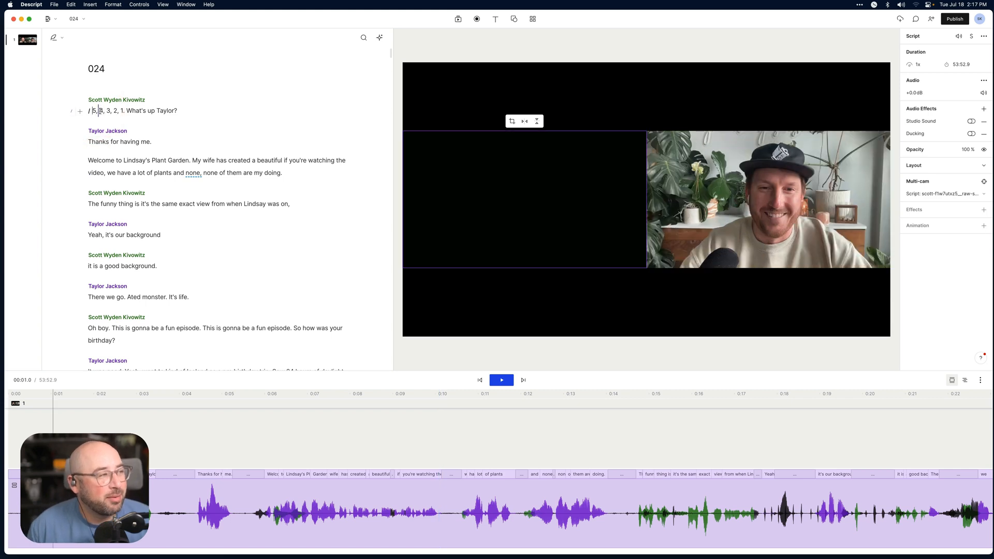
left_click(94, 110)
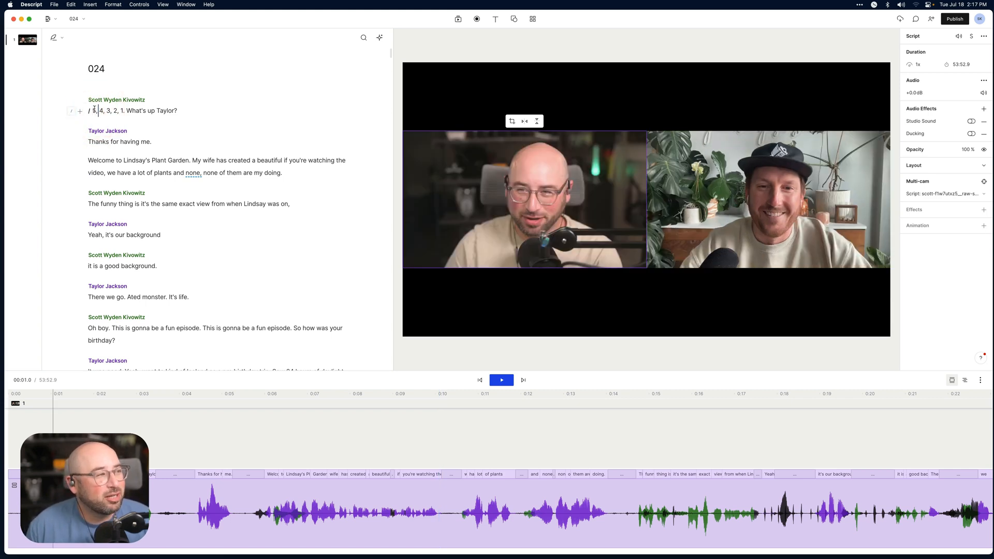
left_click(126, 110)
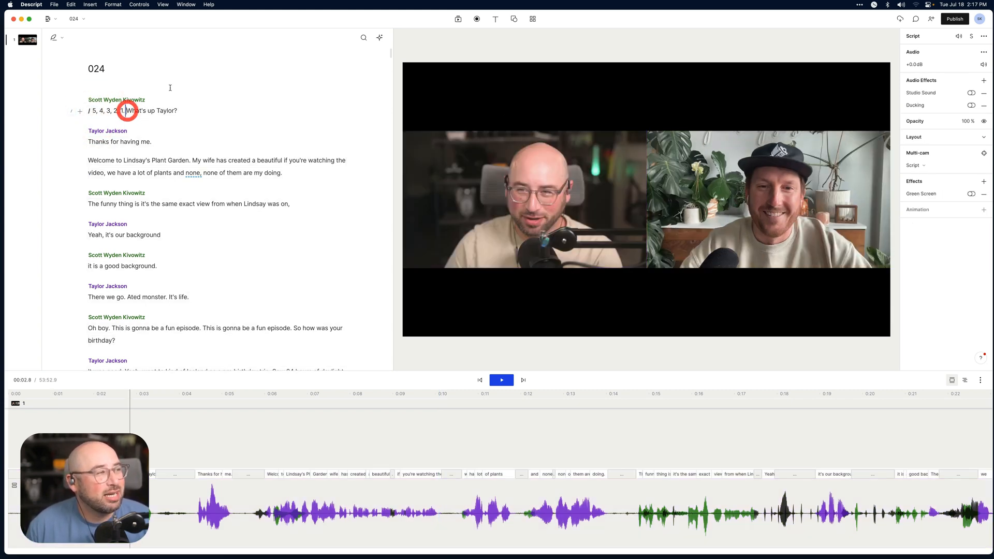
key("shift+super+Left")
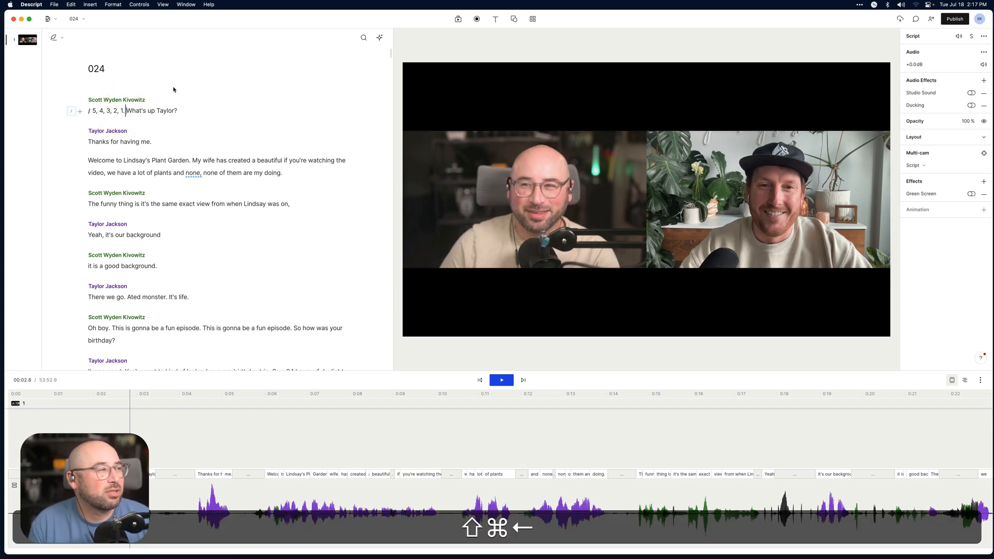
key("shift+Left")
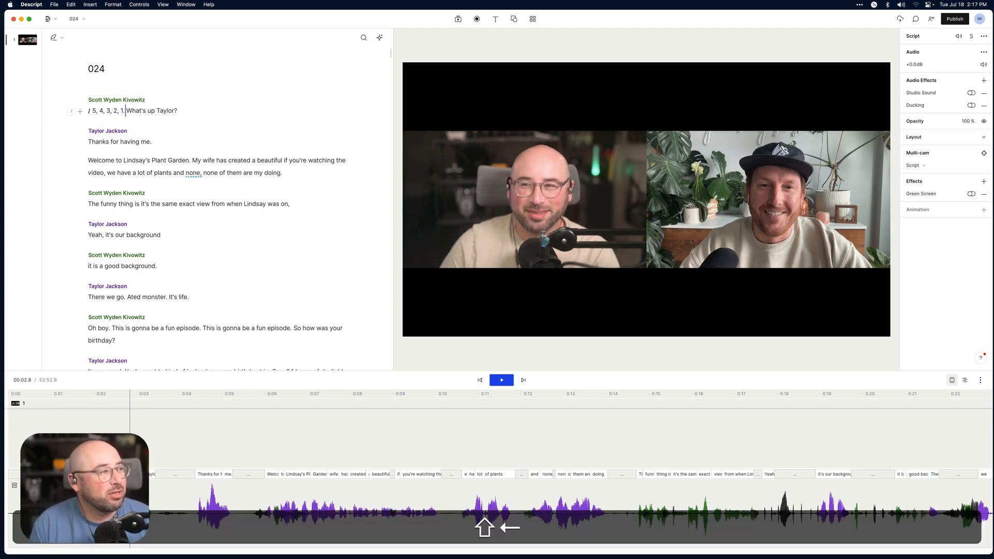
- Delete the spoken countdown "5, 4, 3, 2, 1." from the opening line of the script
left_click(112, 107)
left_click(122, 110)
key("Right")
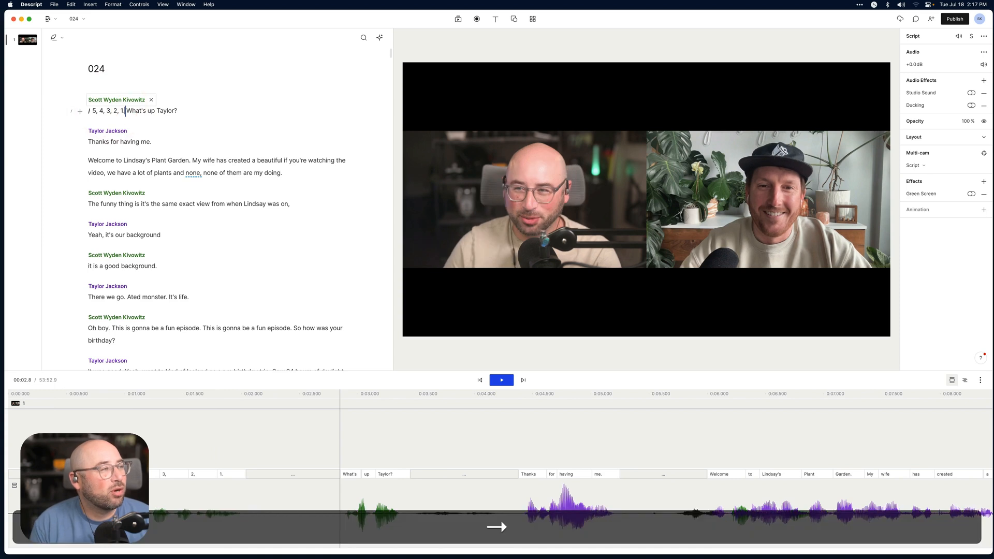
key("shift+super+Left")
key("shift+Left")
key("shift+Left")
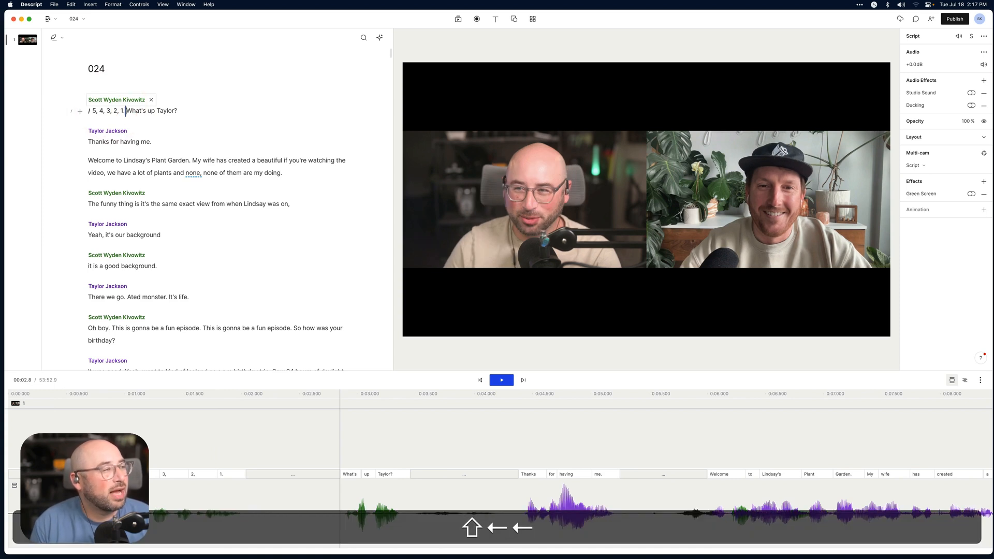
left_click(90, 110, "shift")
key("BackSpace")
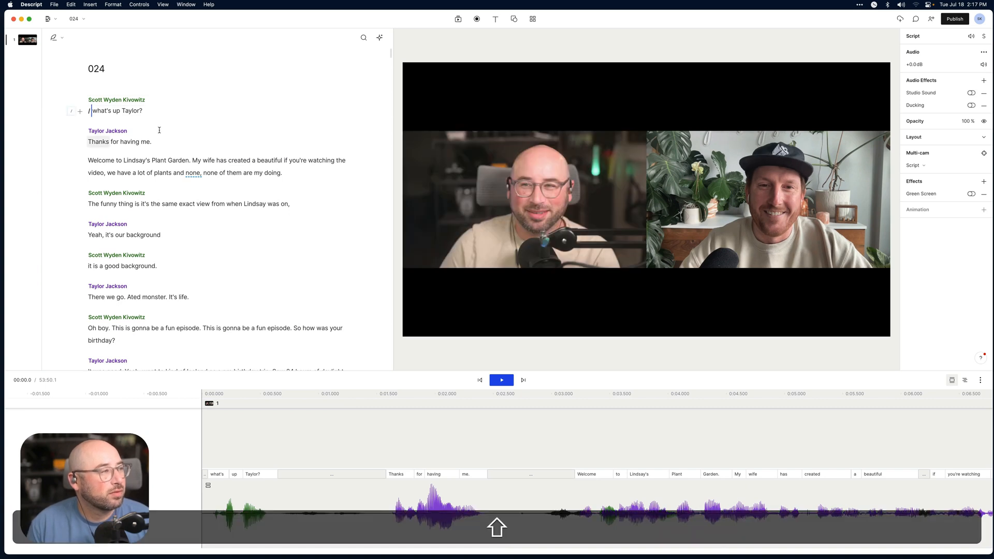
- Correct the first word of the opening line to a capitalised "What's"
key("shift+Right")
key("c")
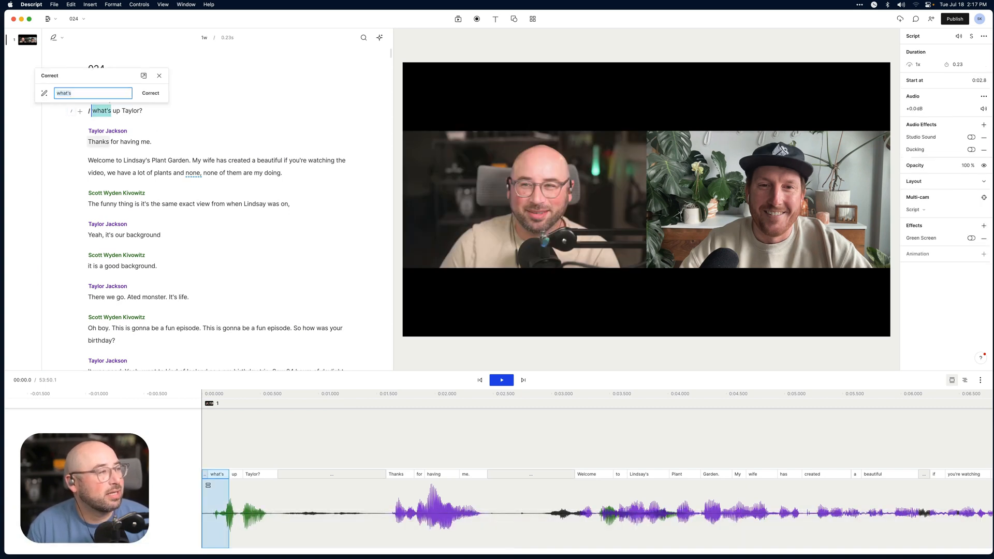
type("W")
key("shift+Return")
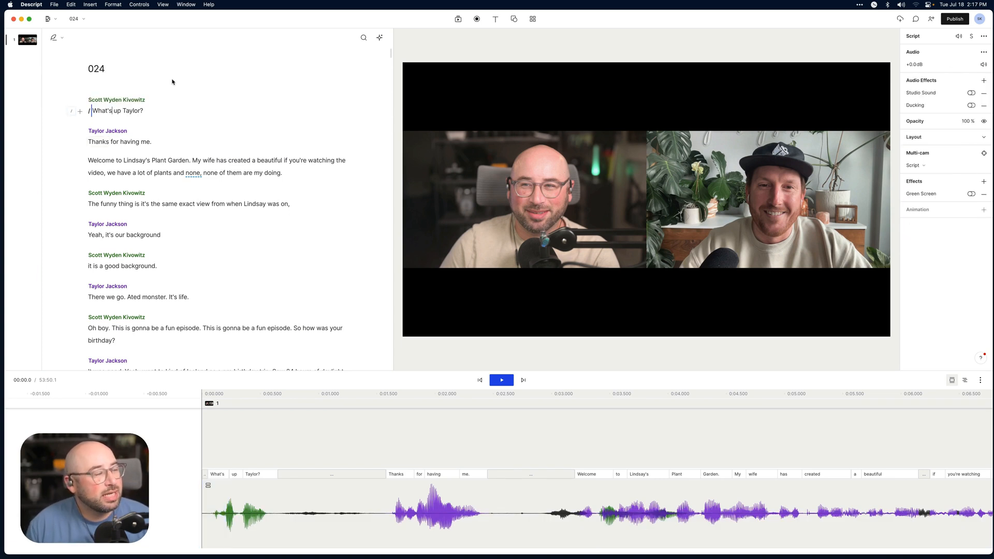
- Find every "imagine" in the transcript, correct them all to "Imagen", and close the search
key("cmd+f")
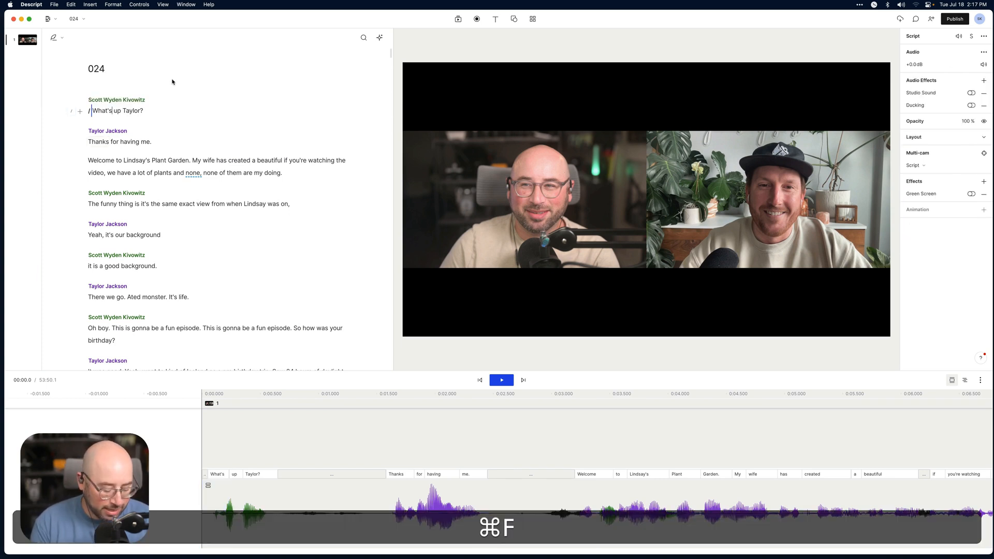
type("imagine")
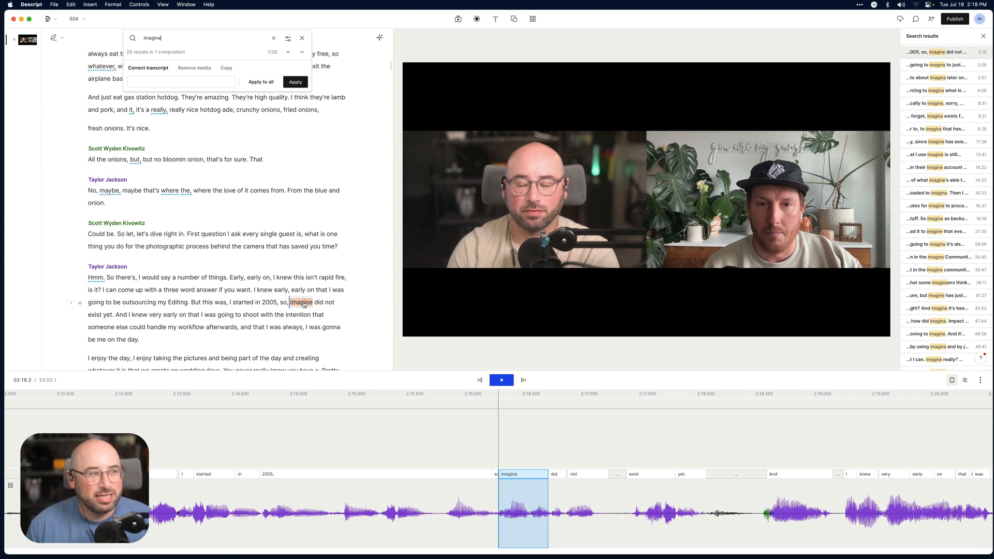
left_click(173, 81)
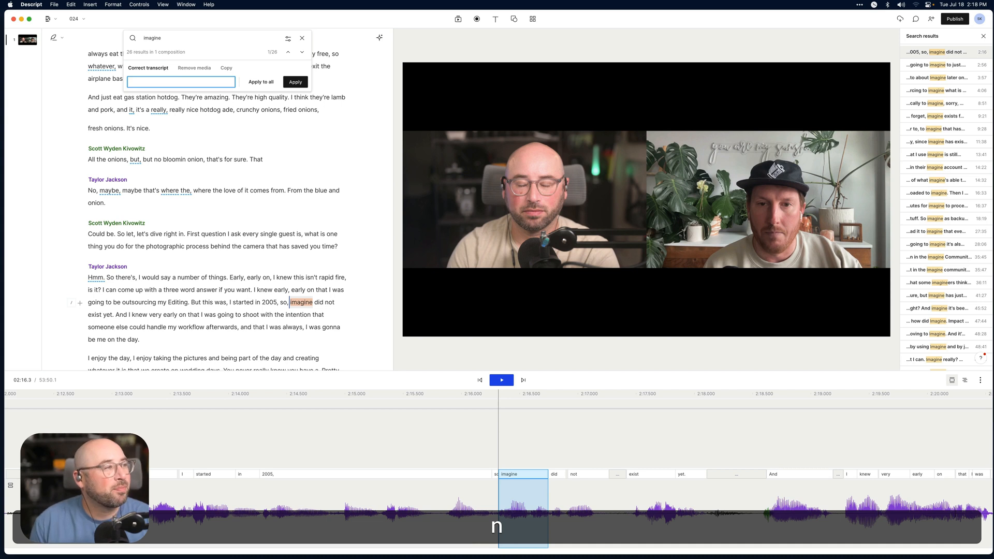
type("imagen")
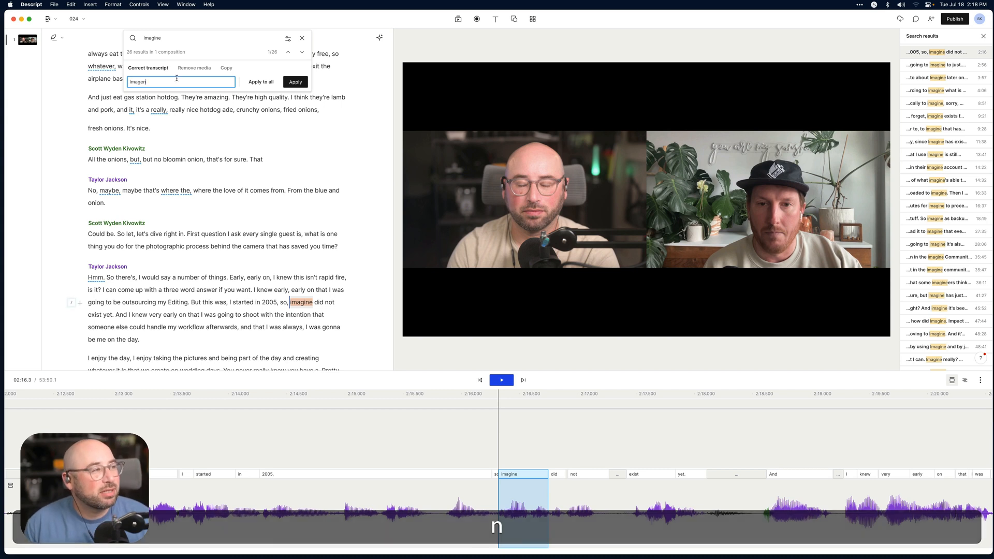
left_click(256, 83)
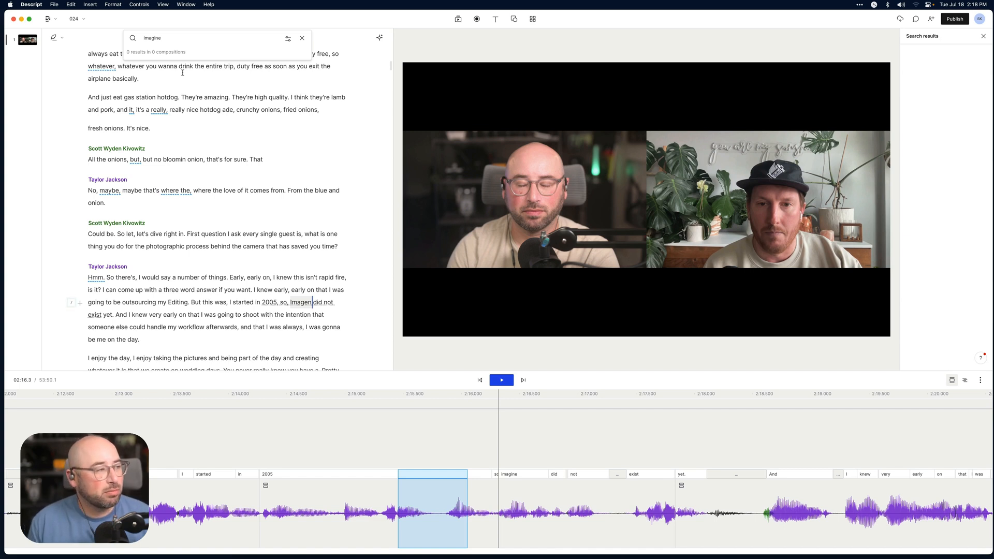
left_click(302, 38)
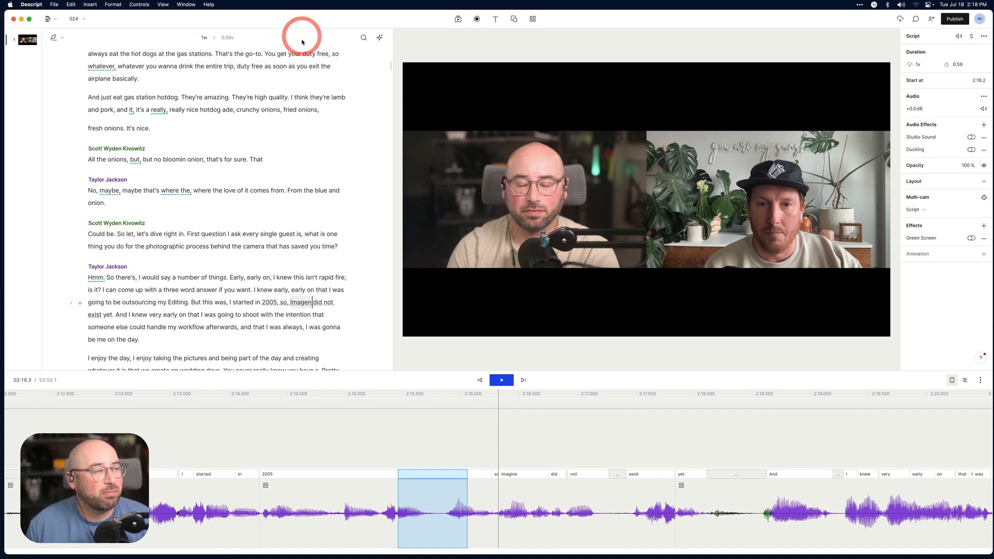
- Find "photographic process" in the transcript and insert a marker before the host's "First question I ask every single guest"
scroll(270, 130, "up", 2)
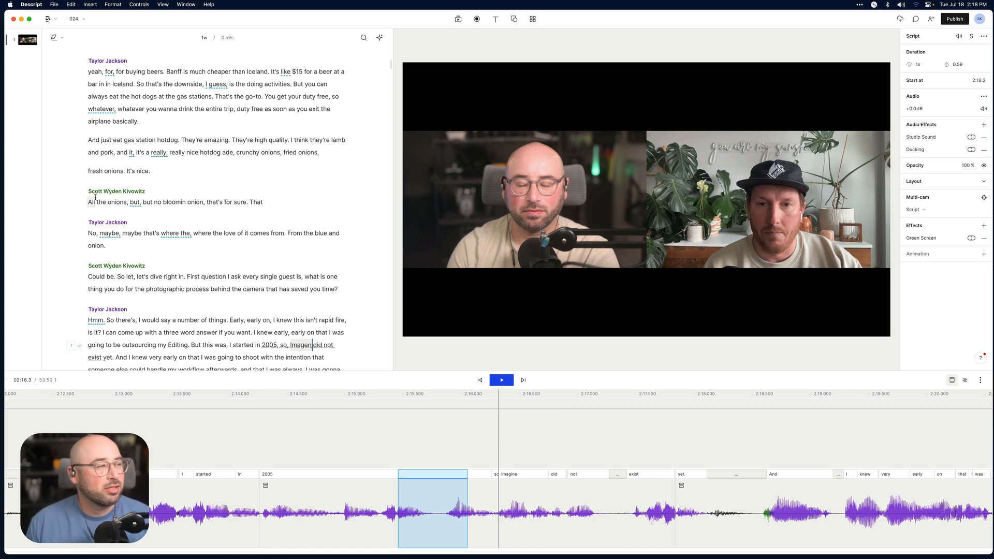
key("super+f")
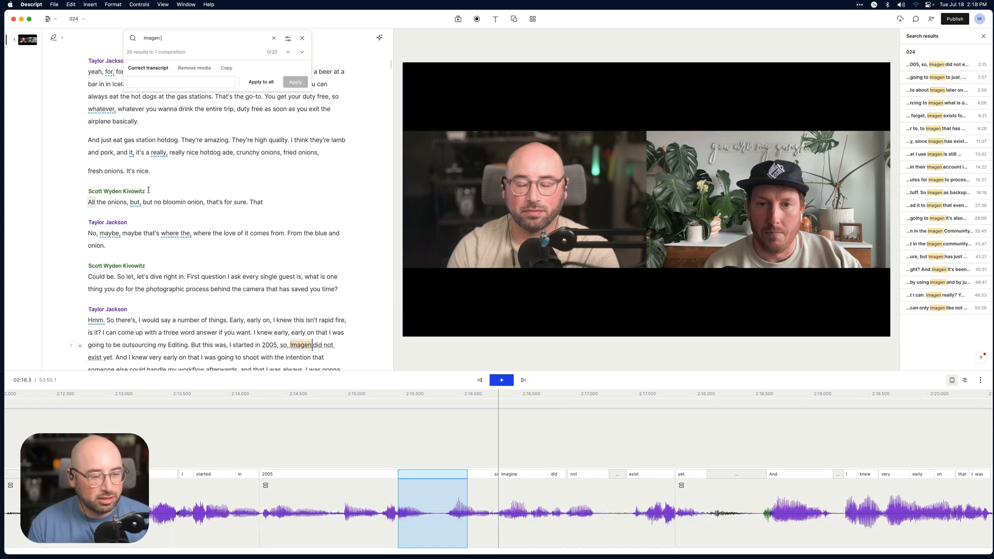
type("photogra")
key("super+a")
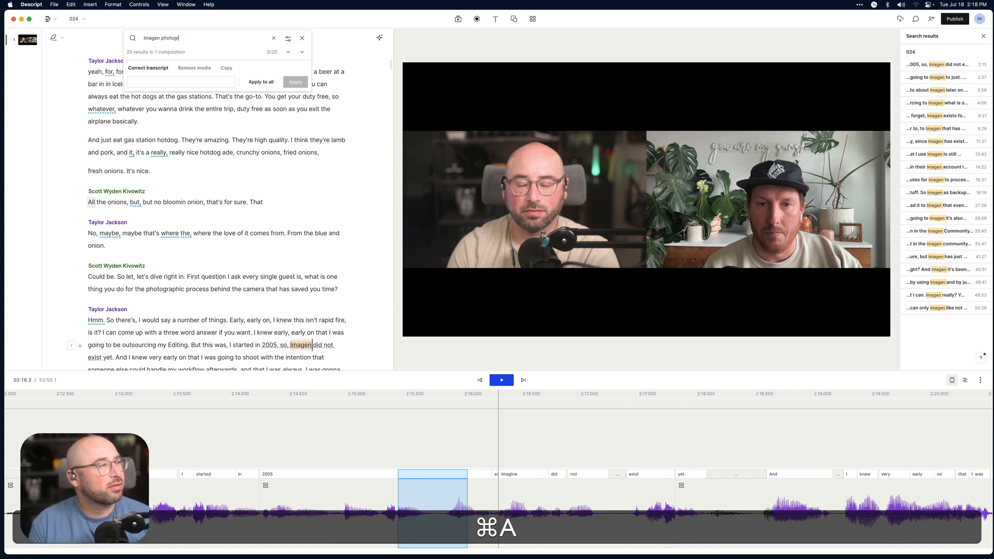
type("pphph")
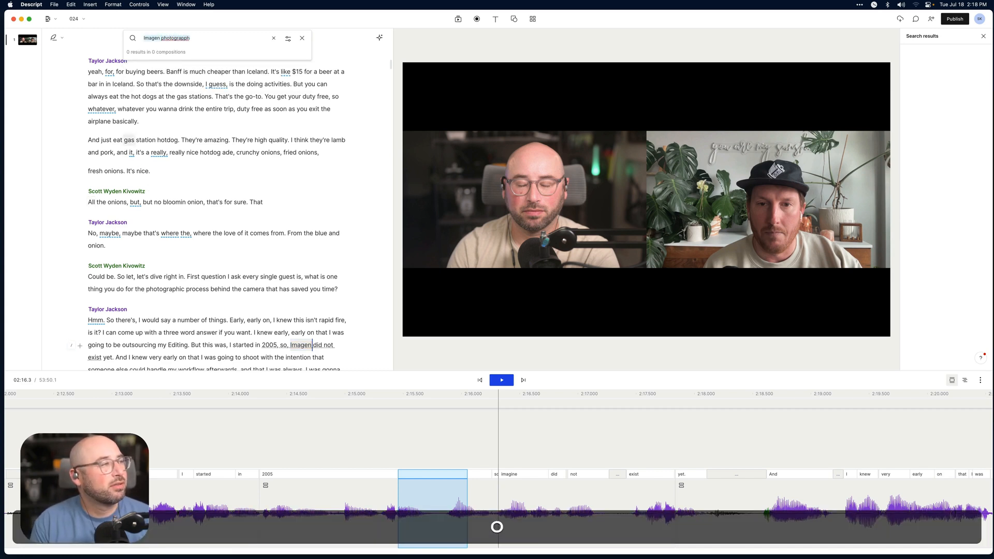
type("otographic process")
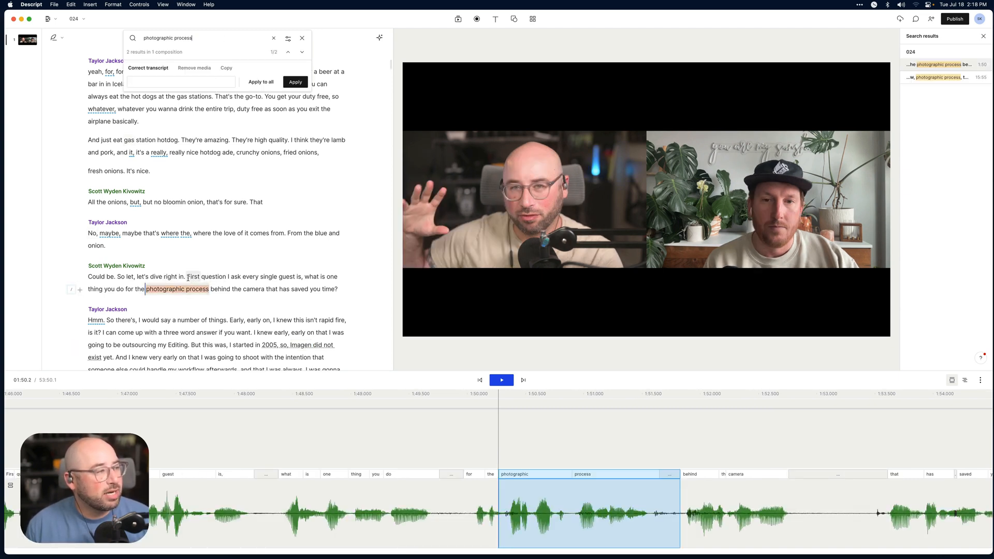
left_click(190, 278)
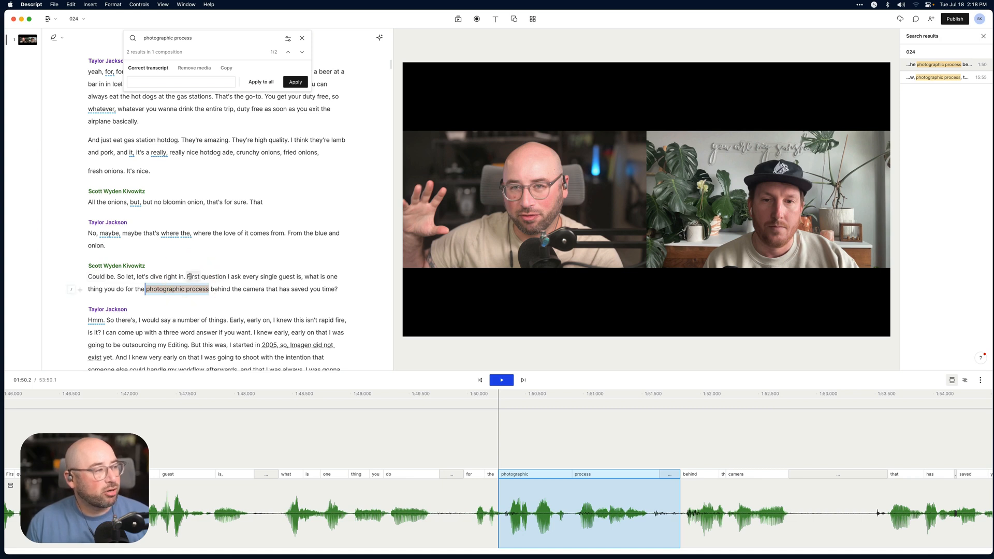
left_click(190, 277)
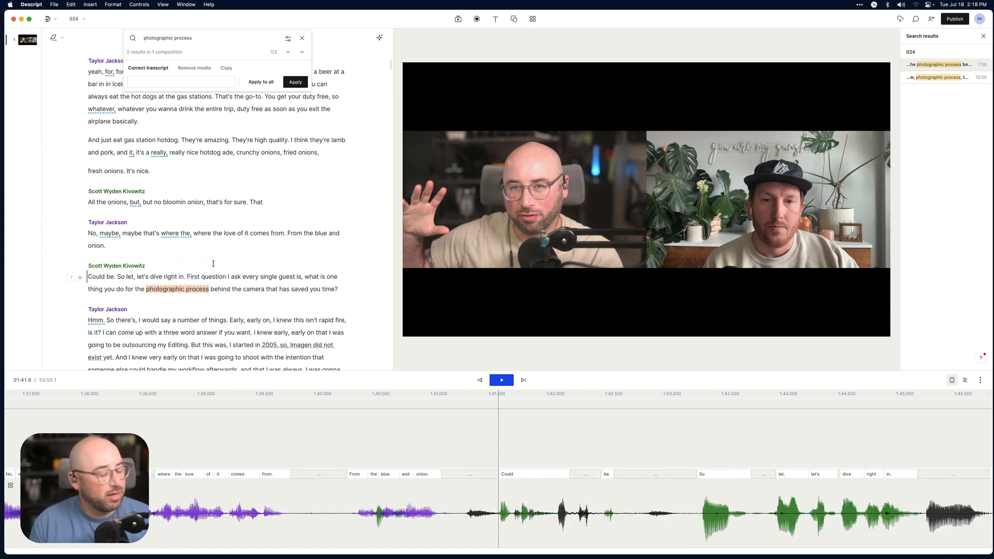
key("m")
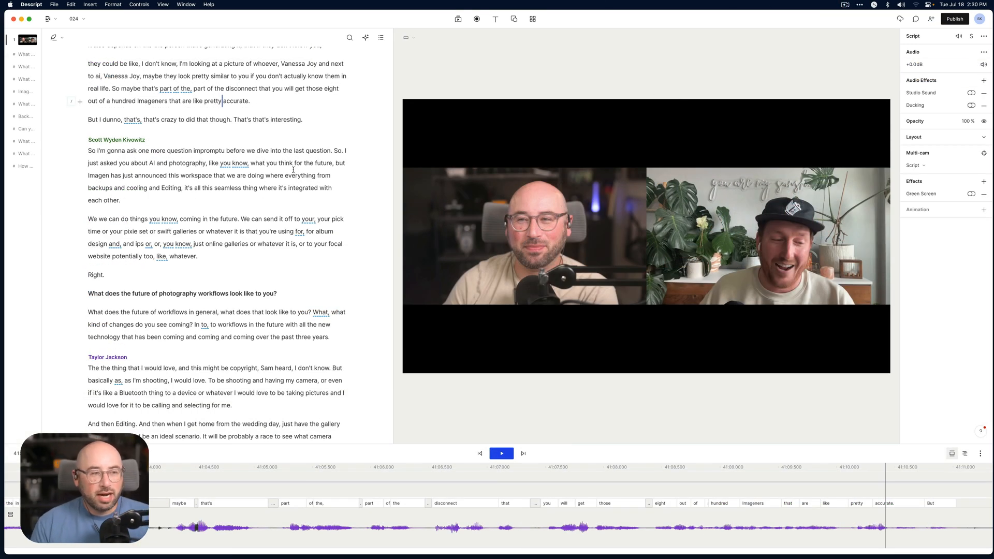
- Visit the "Backup to Imagen Cloud" marker, widen the marker list to show longer titles, and visit the "Imagen's new Lite" marker
left_click(25, 119)
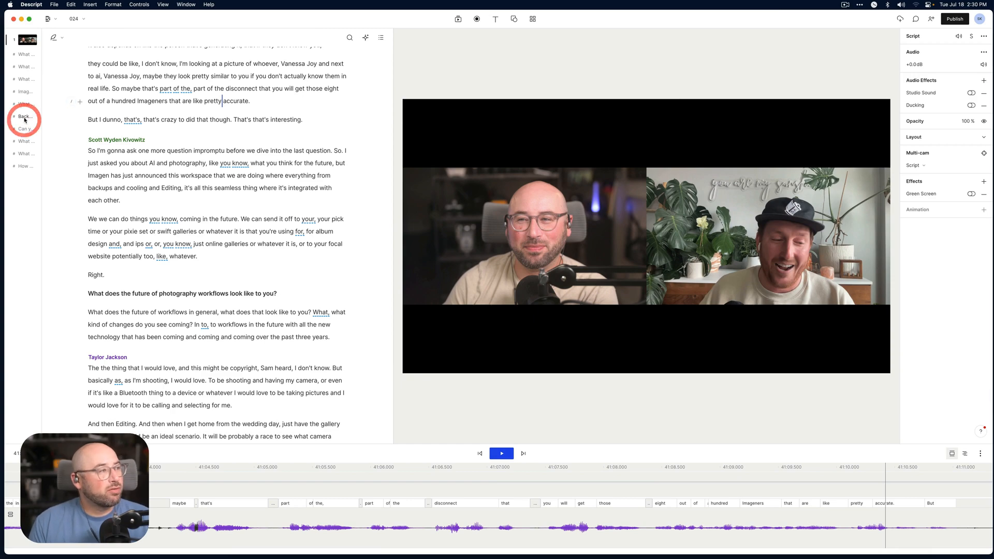
left_click_drag(42, 115, 67, 114)
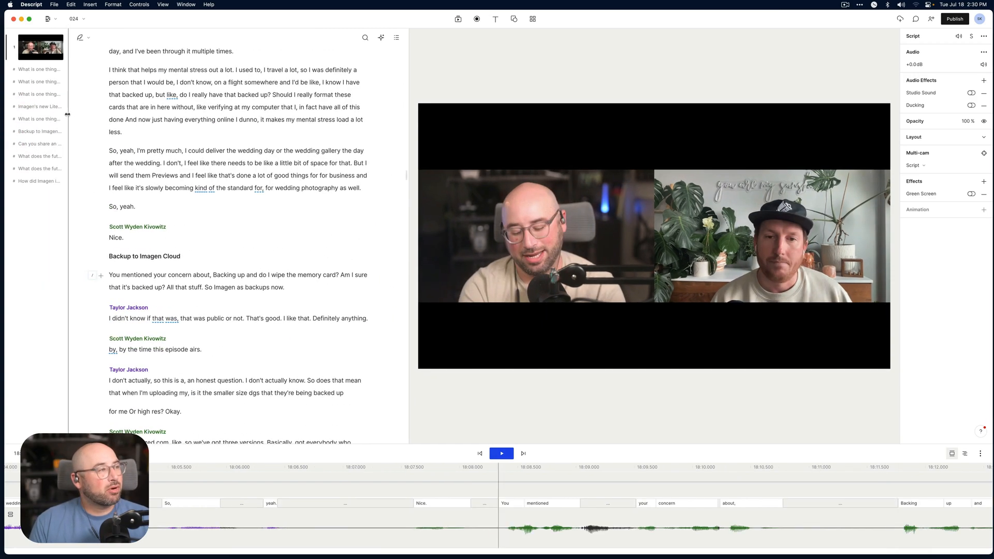
left_click(46, 107)
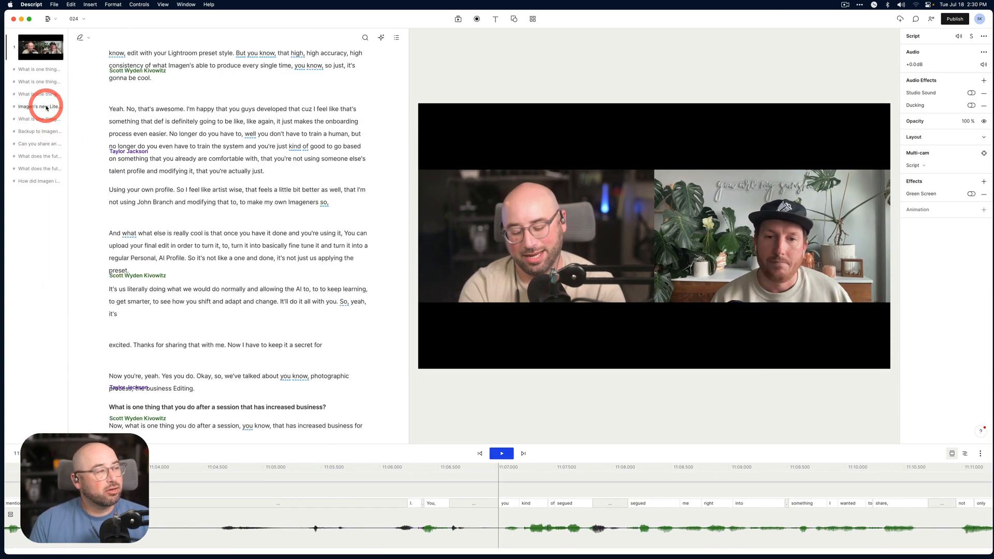
- Go to the first question's marker and insert a scene break before its photographic process heading
left_click(50, 70)
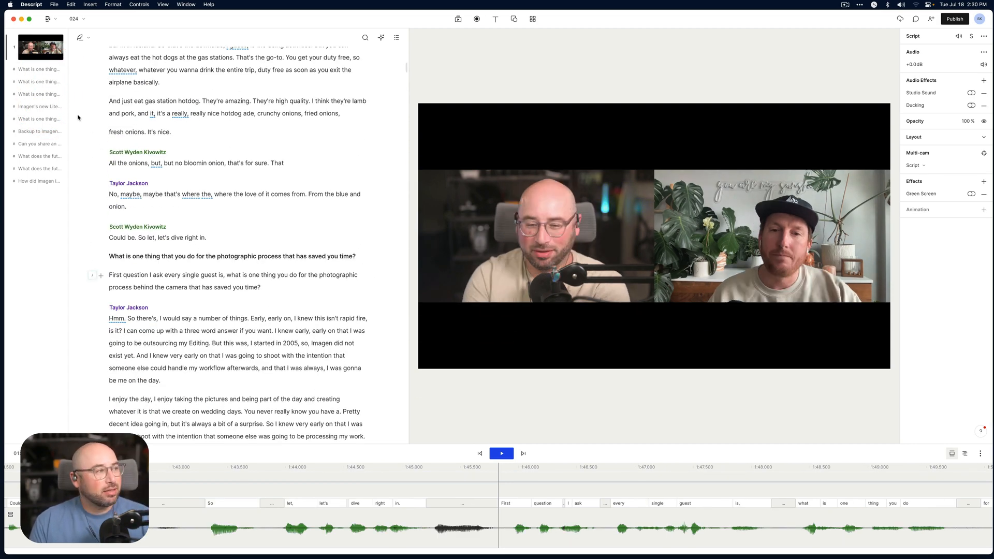
left_click(50, 70)
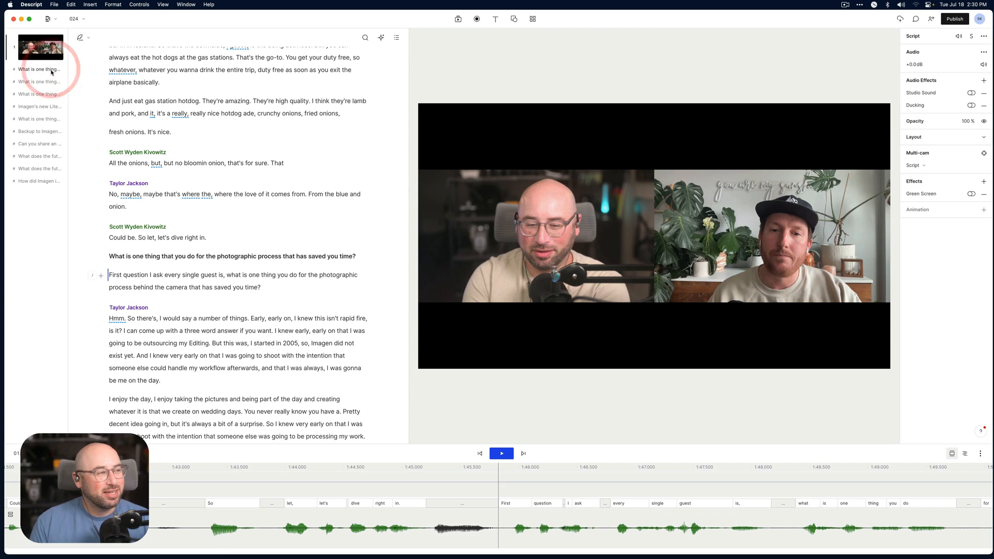
left_click(109, 256)
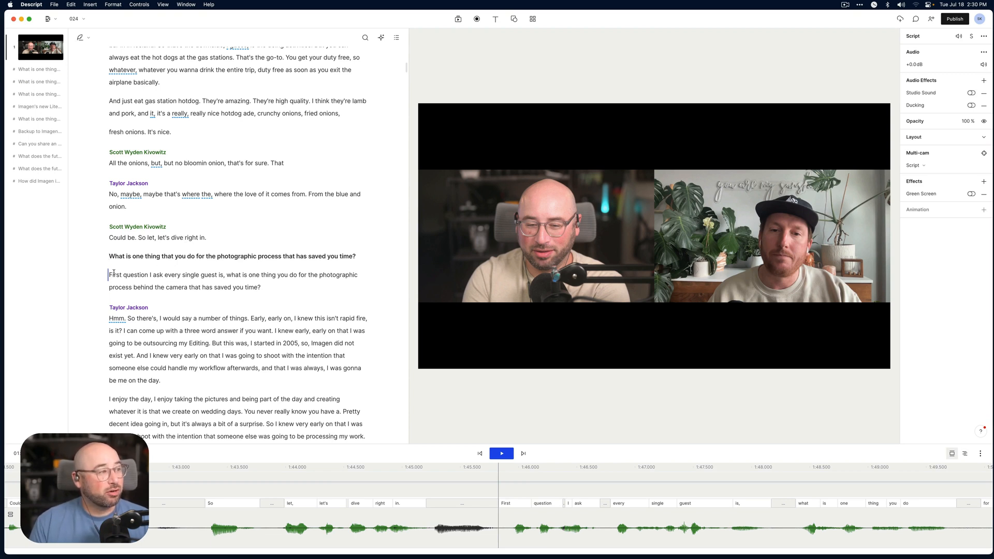
type("/")
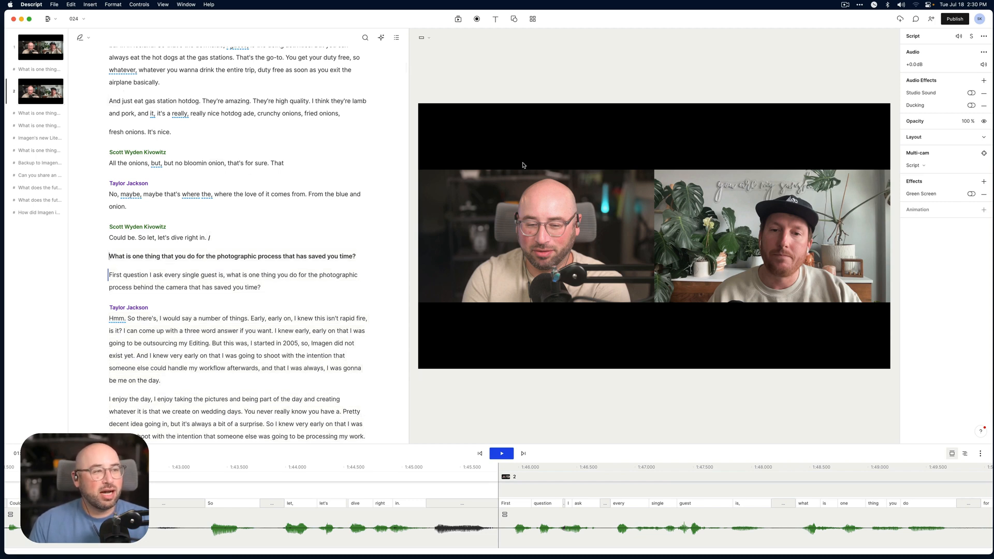
- Add scene breaks below the headings of the business question "saves you time or money?" and the editing question "that has saved you time?"
left_click(34, 114)
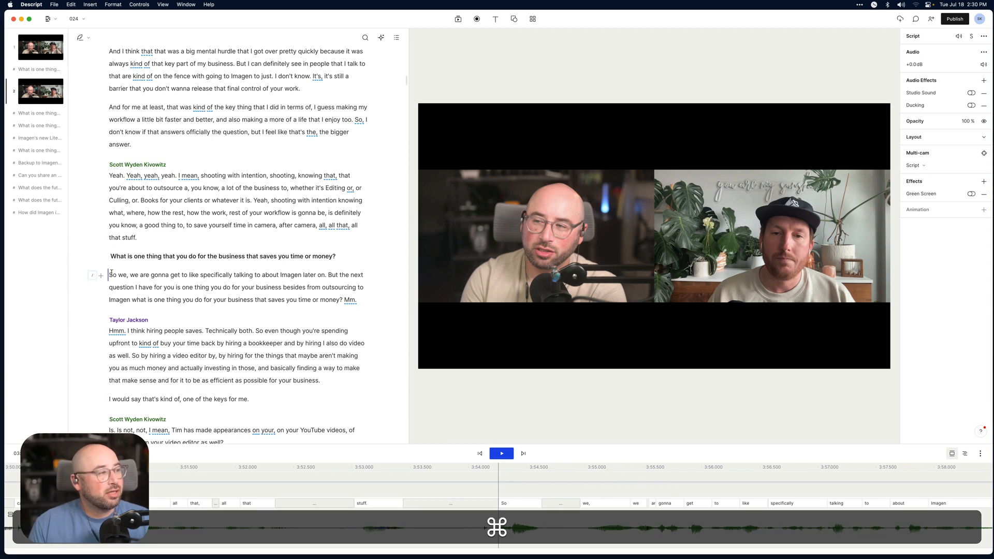
key("slash")
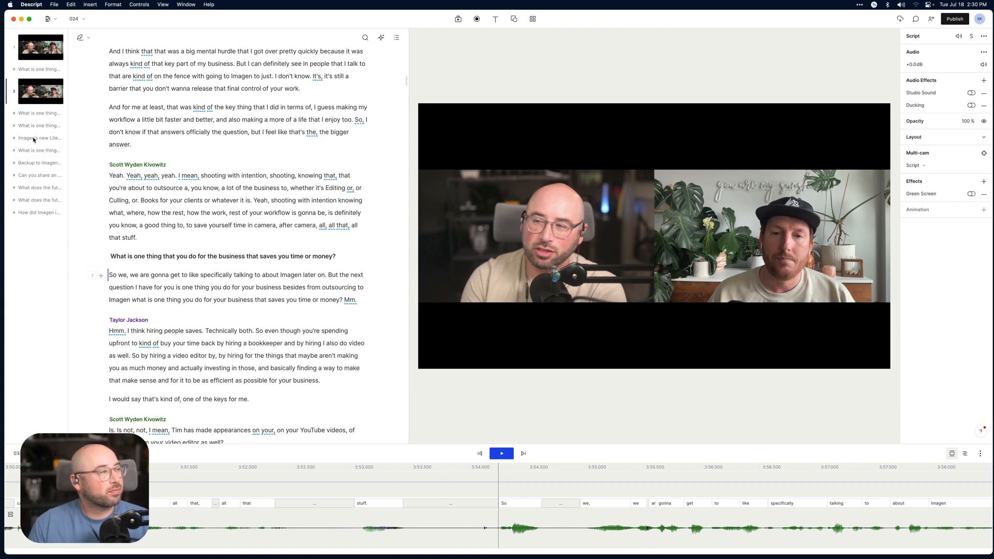
left_click(92, 278)
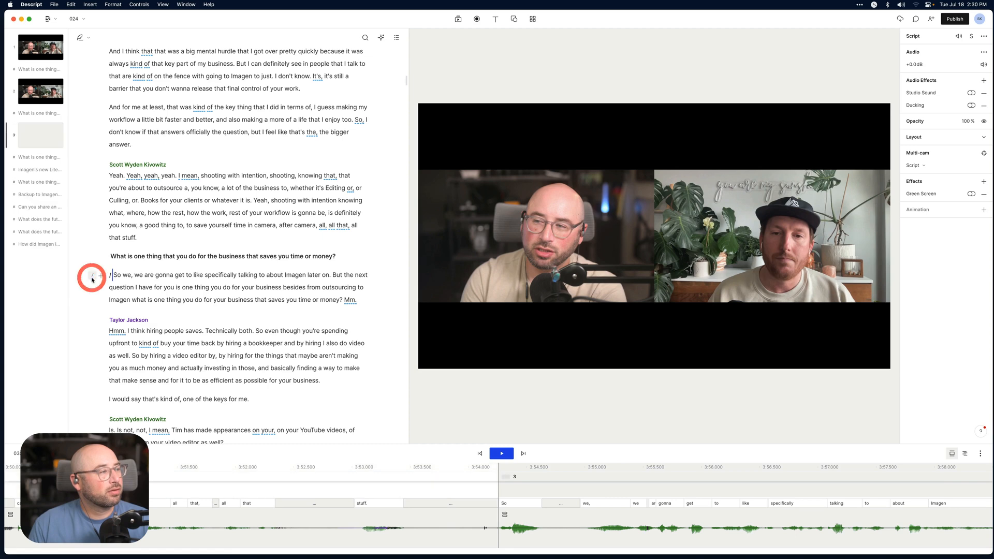
left_click(41, 158)
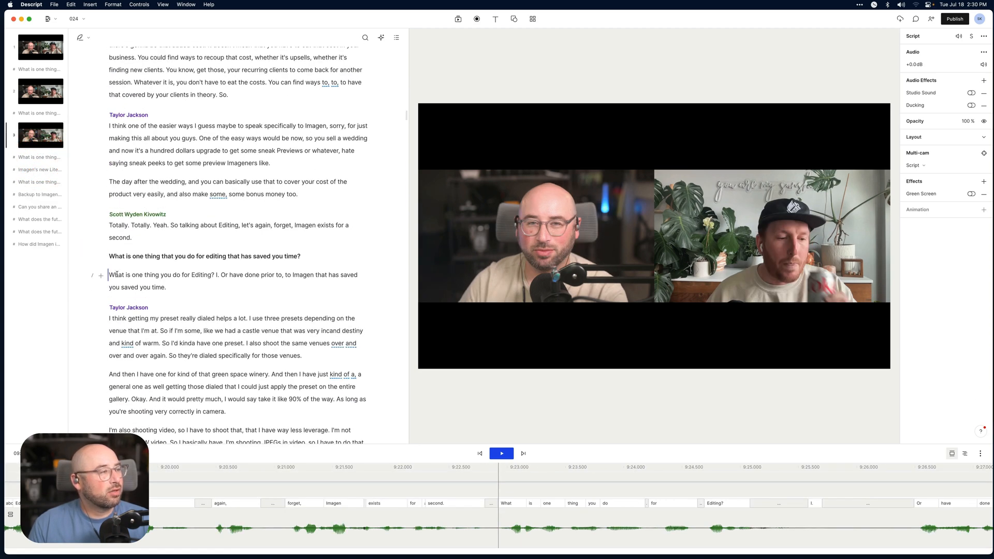
left_click(92, 275)
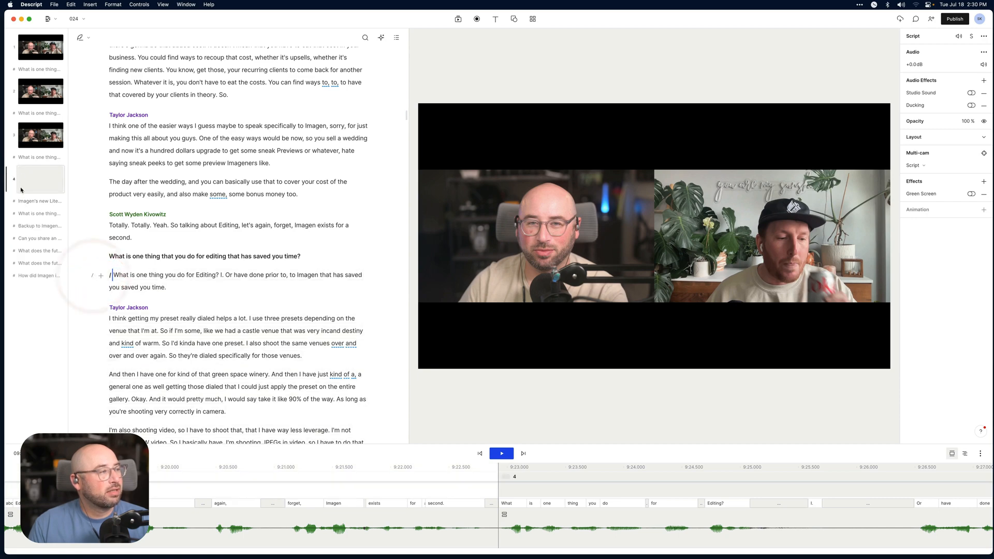
- Add scene breaks below the headings of the after-a-session question and the question asking for an outlined workflow breakdown from lead to delivery
left_click(27, 201)
left_click(30, 213)
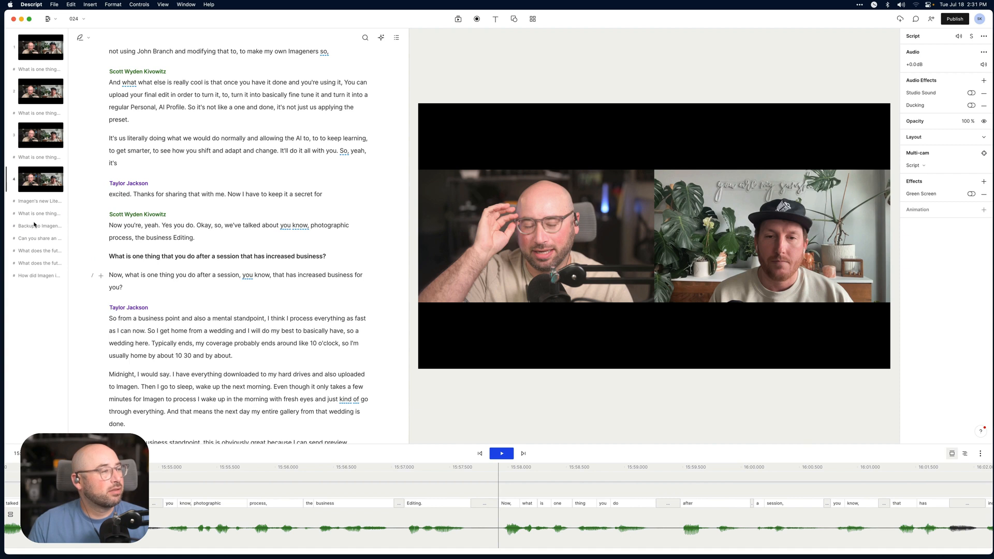
left_click(92, 276)
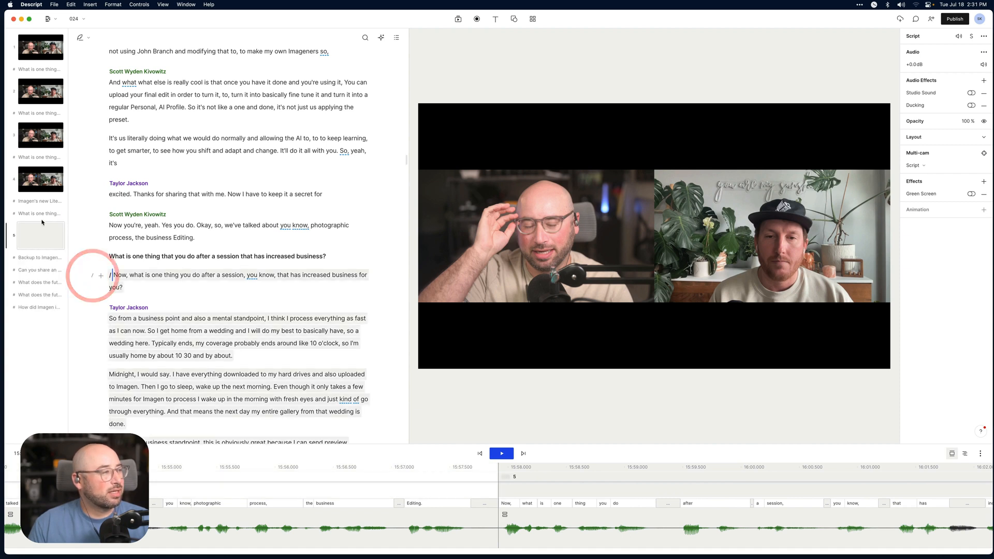
left_click(40, 270)
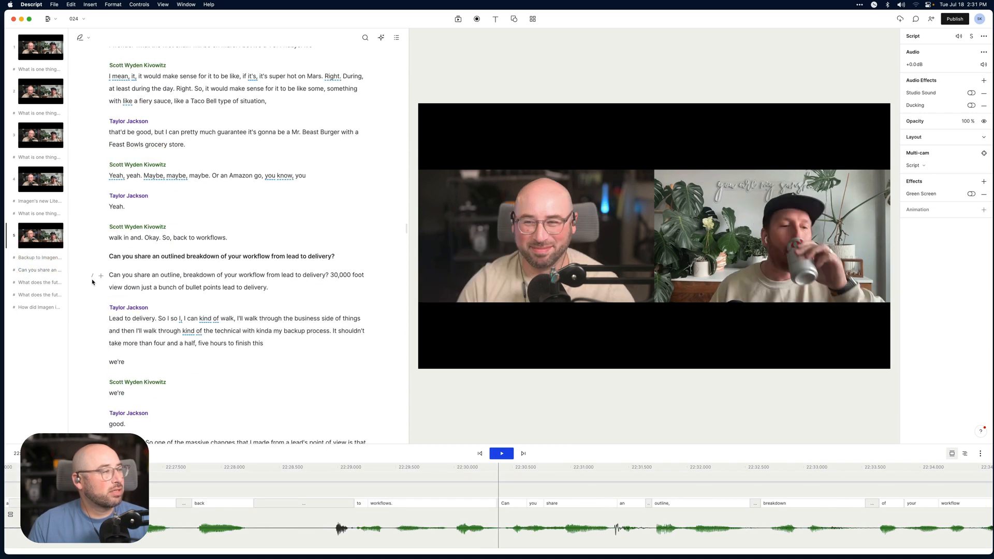
left_click(92, 276)
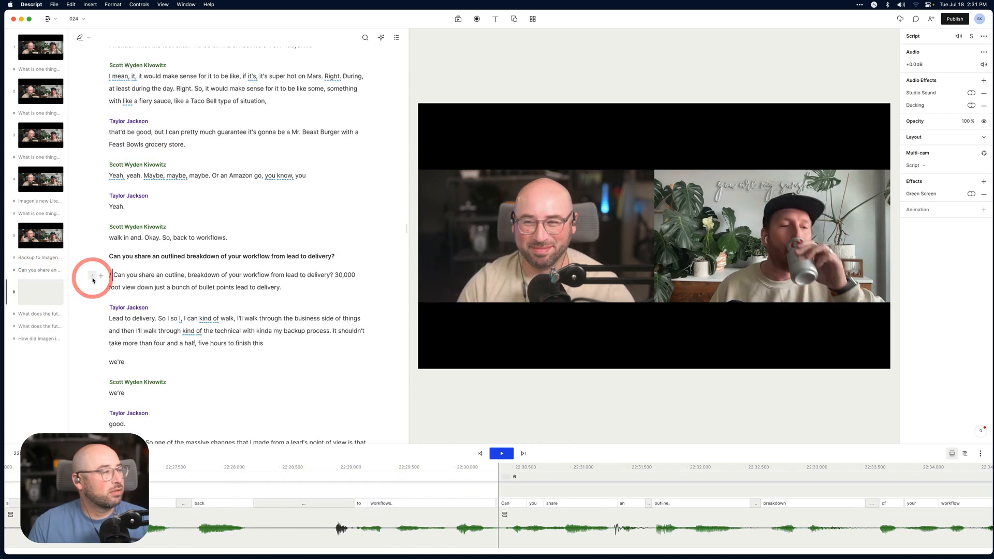
- Add a scene break below the future-of-AI question heading, play the question, and remove the blank line before "You?"
left_click(35, 314)
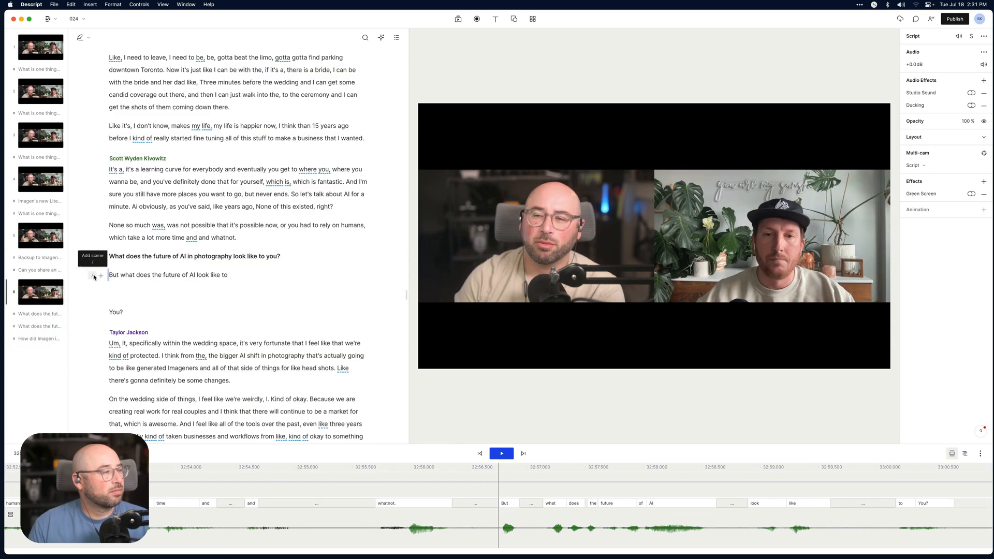
left_click(94, 275)
left_click(114, 275)
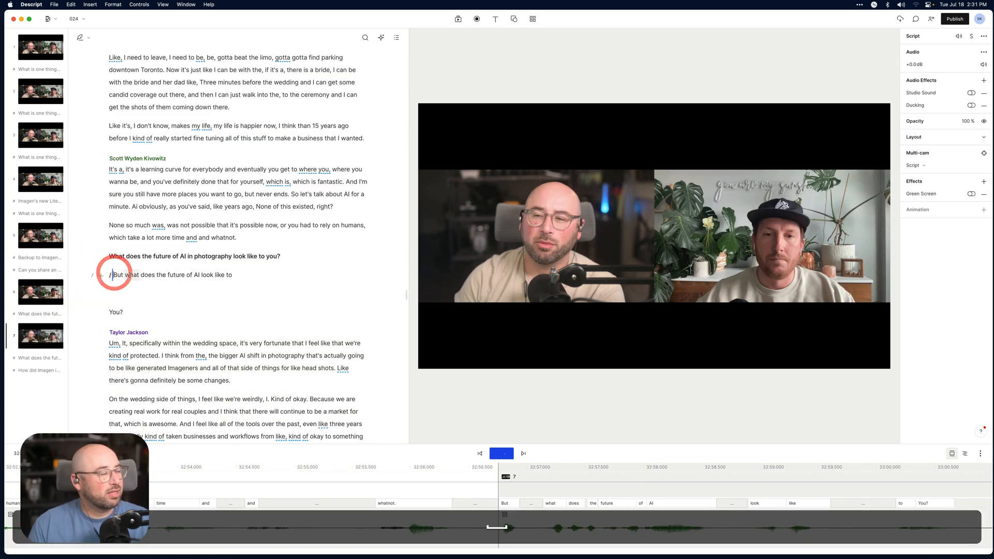
key("space")
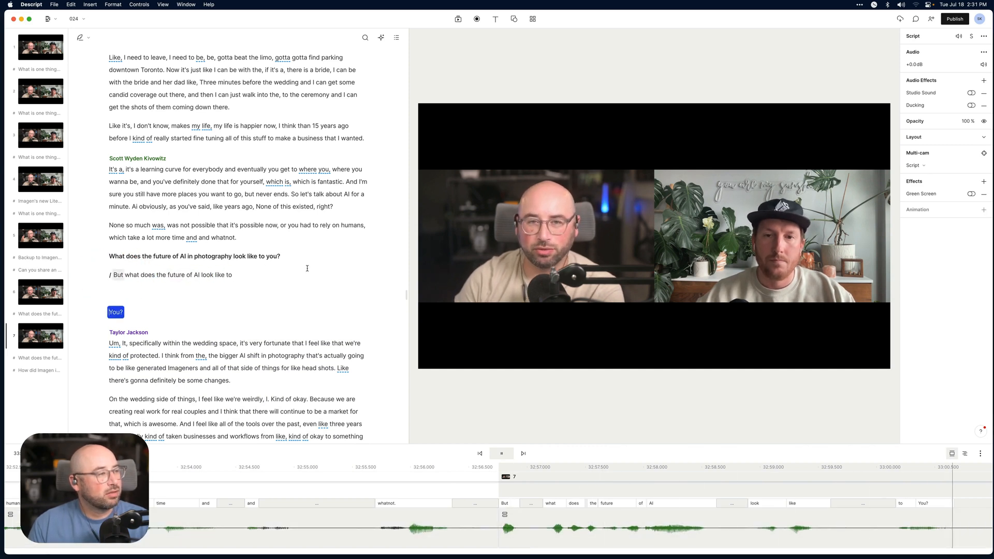
left_click(166, 300)
key("BackSpace")
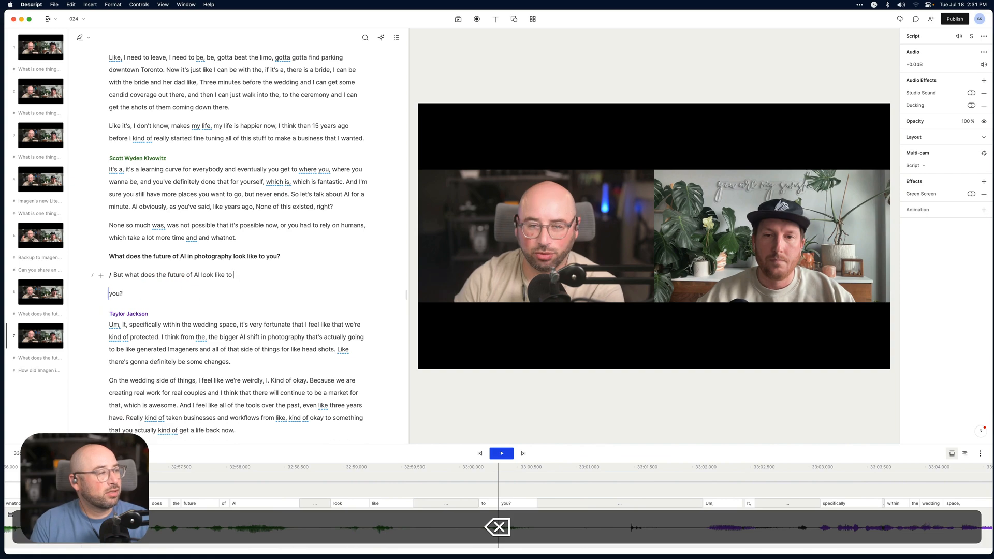
- Skip the photography workflows question and add a scene break below the "How did Imagen impact your life?" heading
left_click(35, 359)
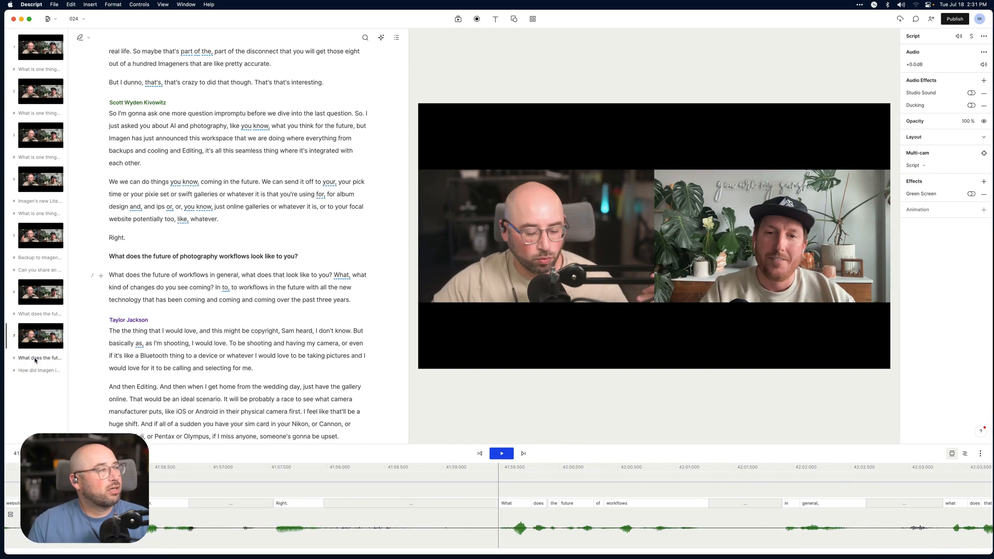
left_click(36, 370)
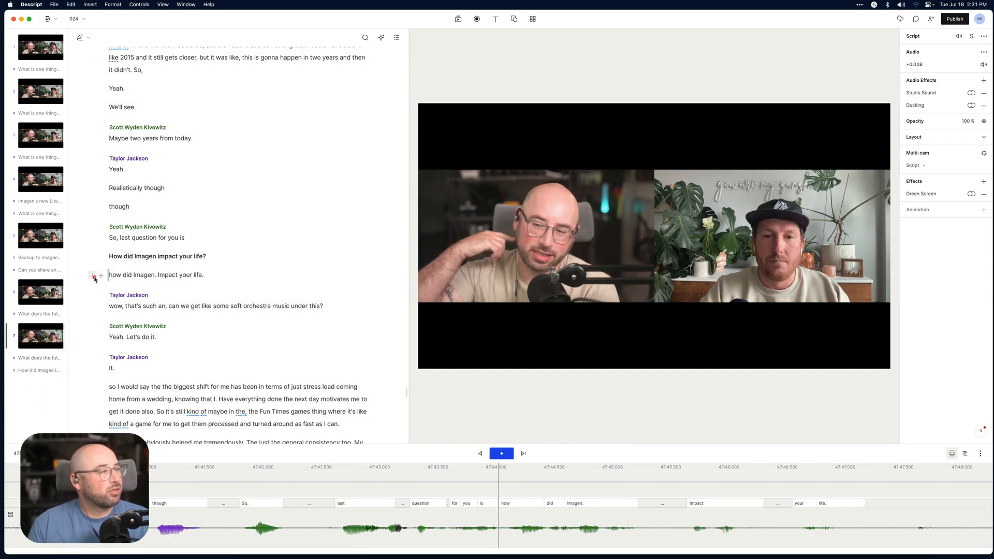
left_click(94, 277)
- Add an empty scene on a new line after the transcript's final sentence, "Thanks so much for having me."
scroll(141, 367, "down", 10)
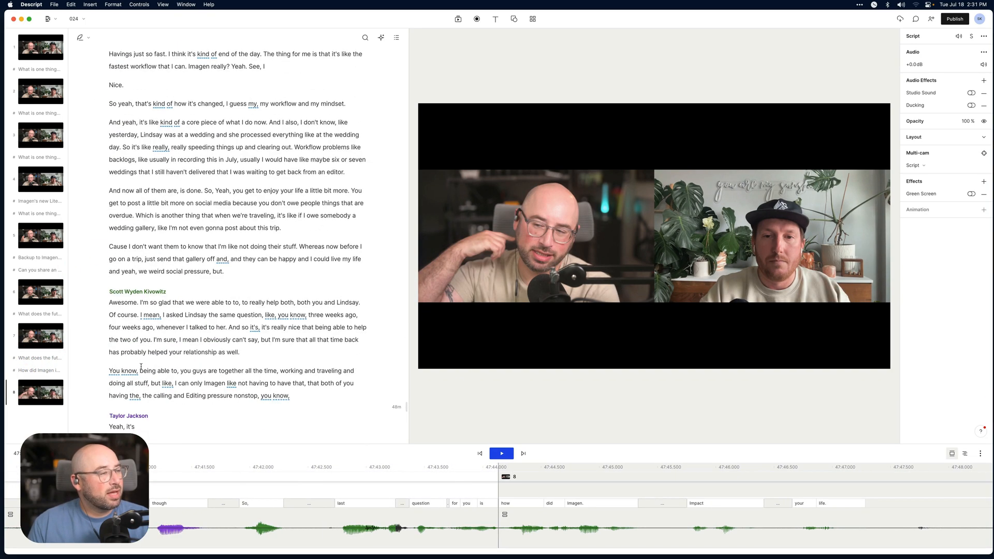
scroll(141, 366, "down", 15)
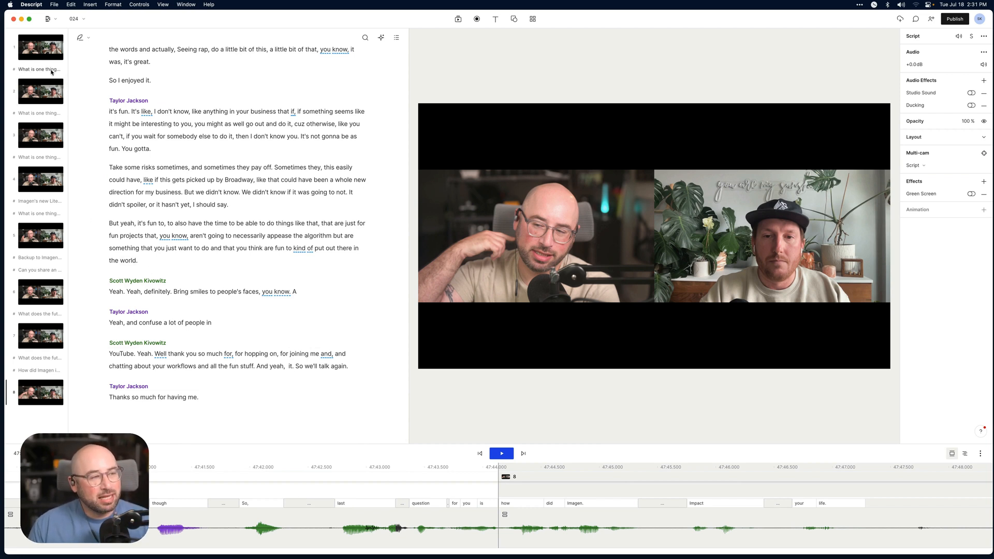
left_click(48, 385)
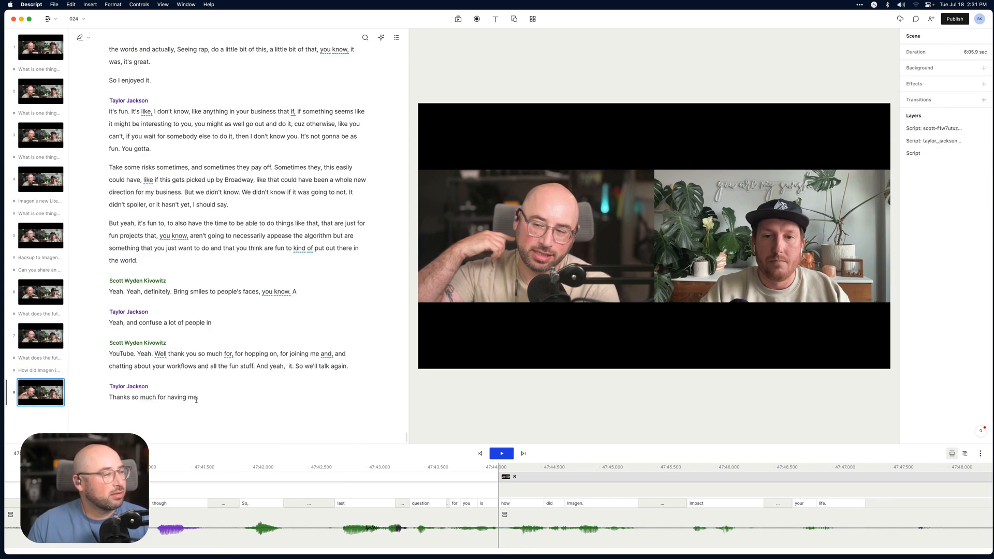
left_click(196, 398)
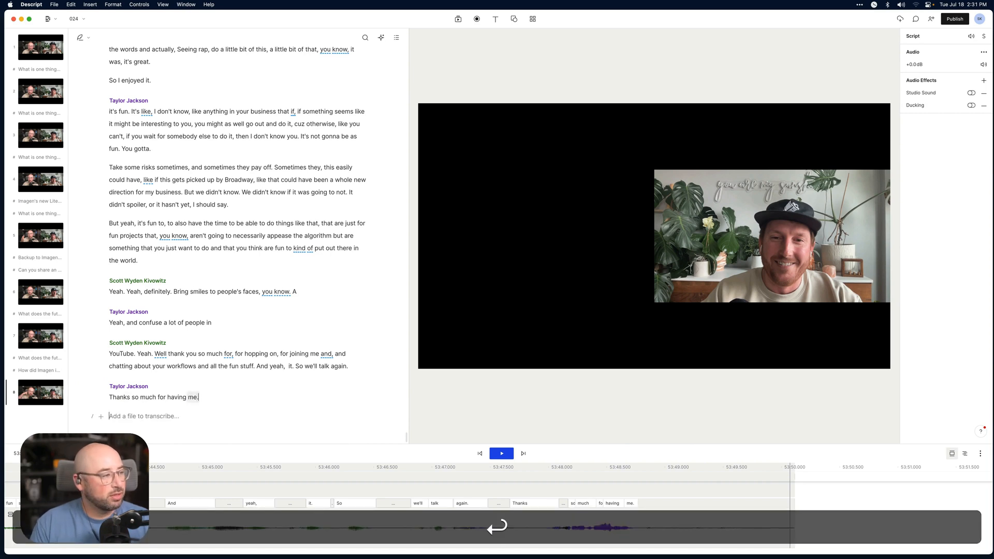
left_click(91, 416)
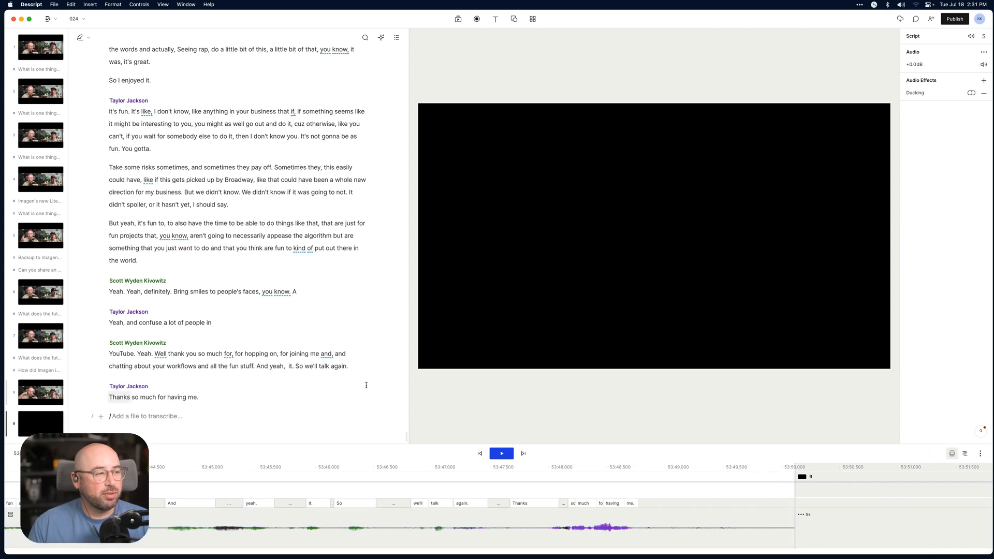
- Return to the first scene and add an empty scene on a new line above the opening greeting
left_click(480, 453)
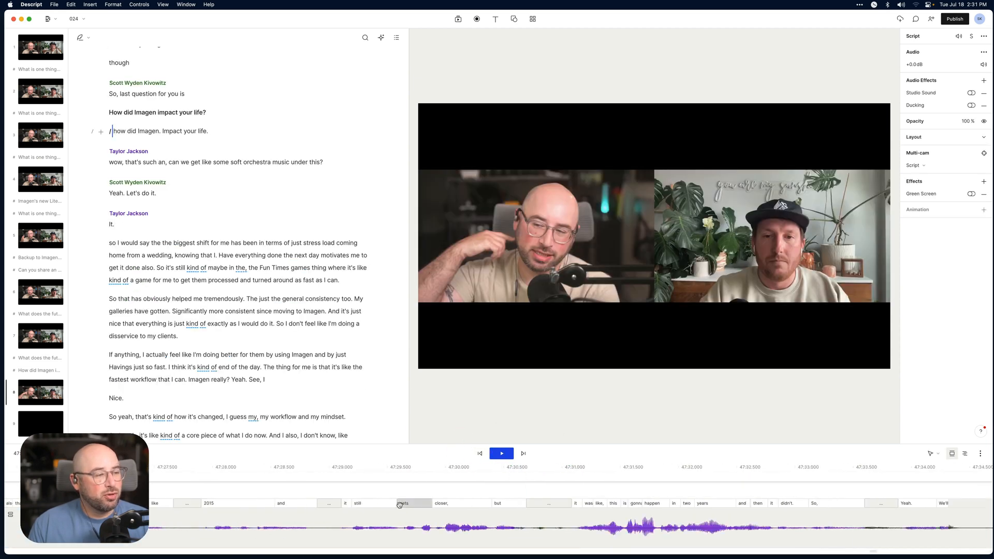
left_click(479, 454)
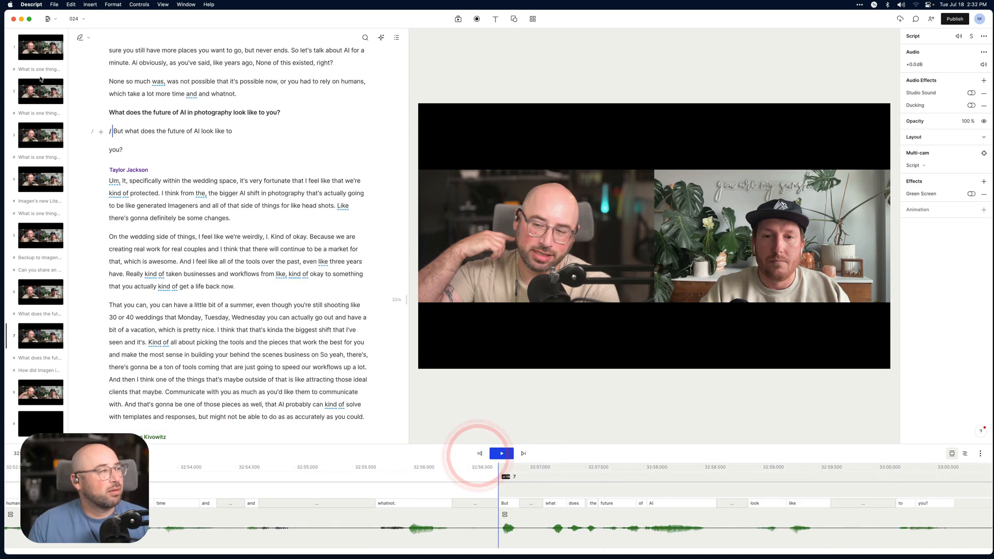
left_click(42, 48)
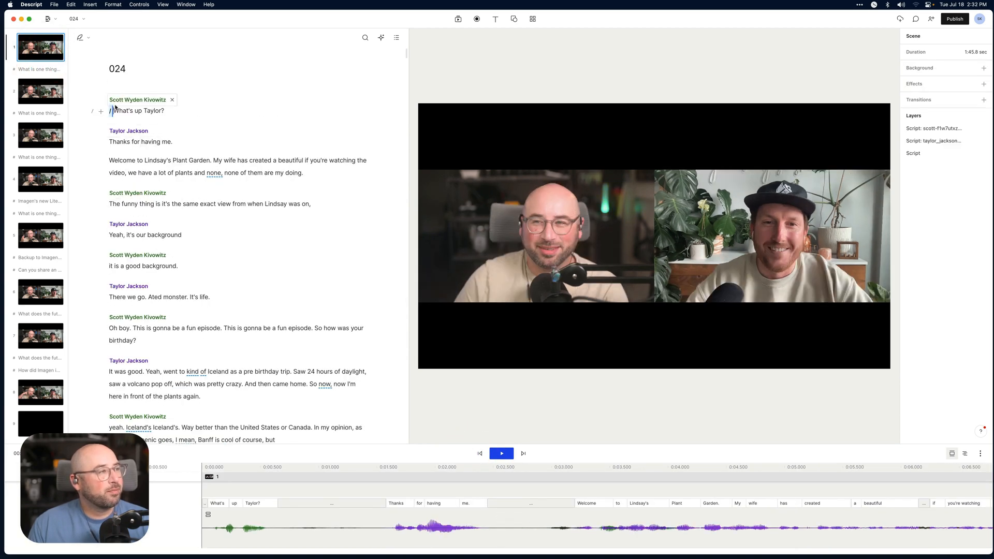
key("Return")
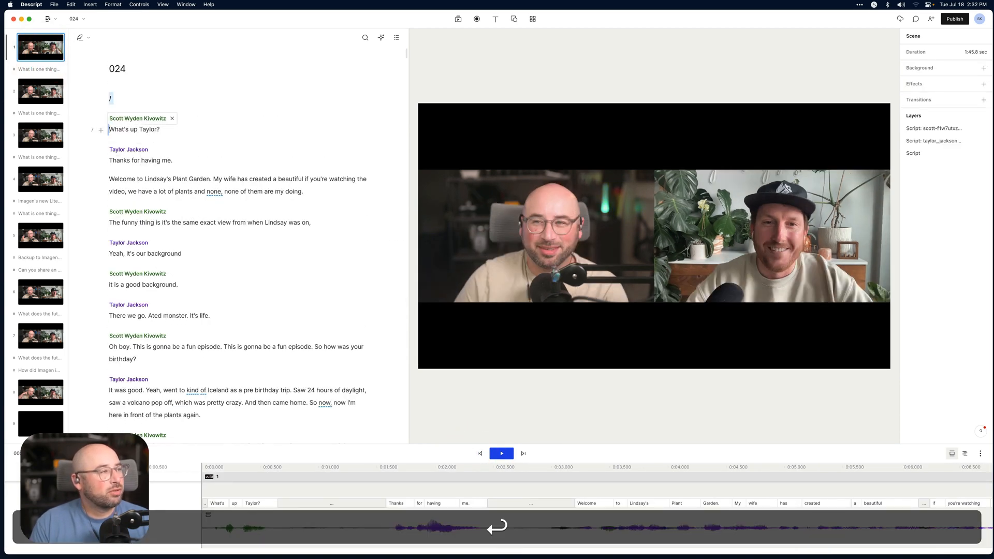
key("Up")
left_click(93, 99)
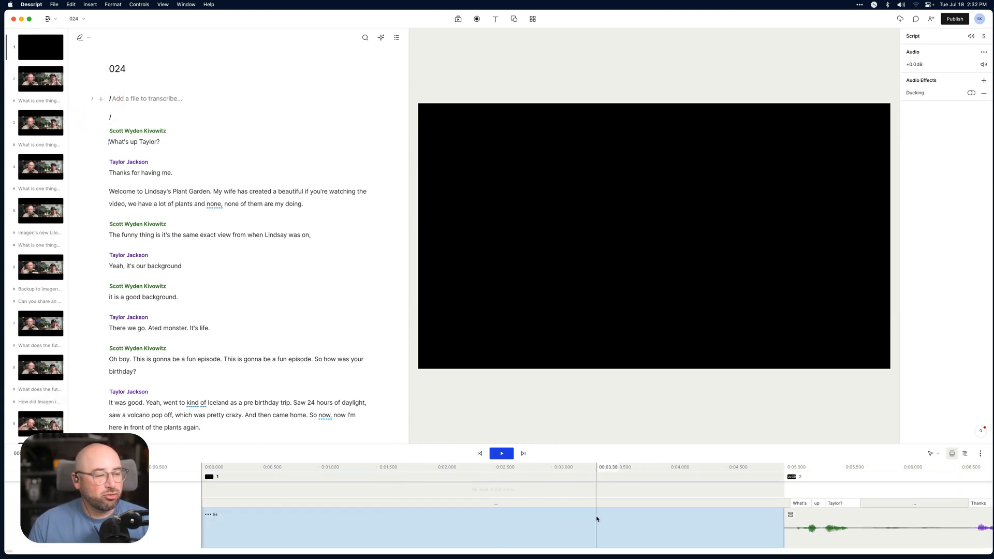
- Zoom out the timeline, make its area taller, change its track display, and look along the opening minute
key("super+minus")
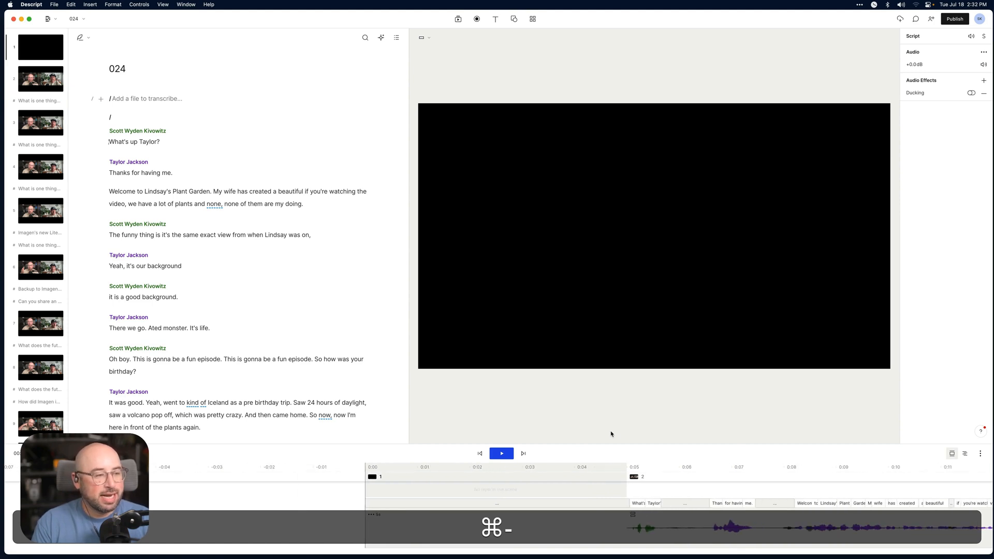
left_click_drag(619, 444, 621, 370)
left_click(964, 381)
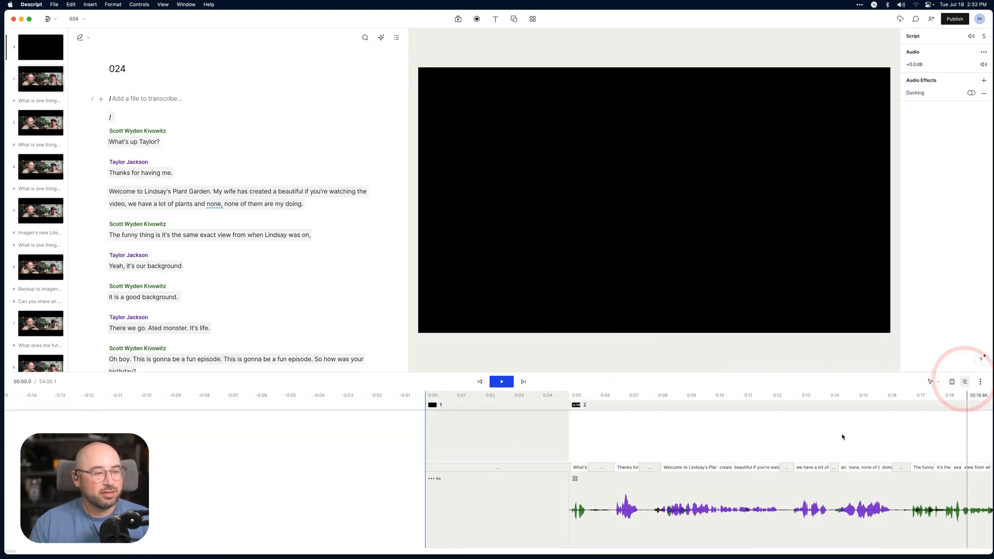
scroll(829, 440, "right", 10)
scroll(721, 465, "right", 8)
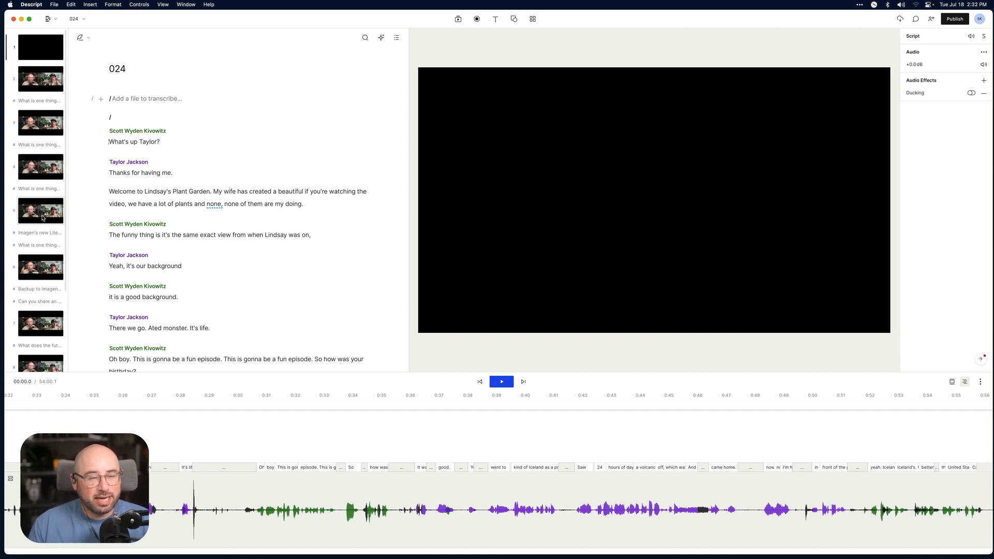
- Review the scenes of the business and editing questions, and return to the scene with the opening greeting
left_click(48, 175)
left_click(47, 204)
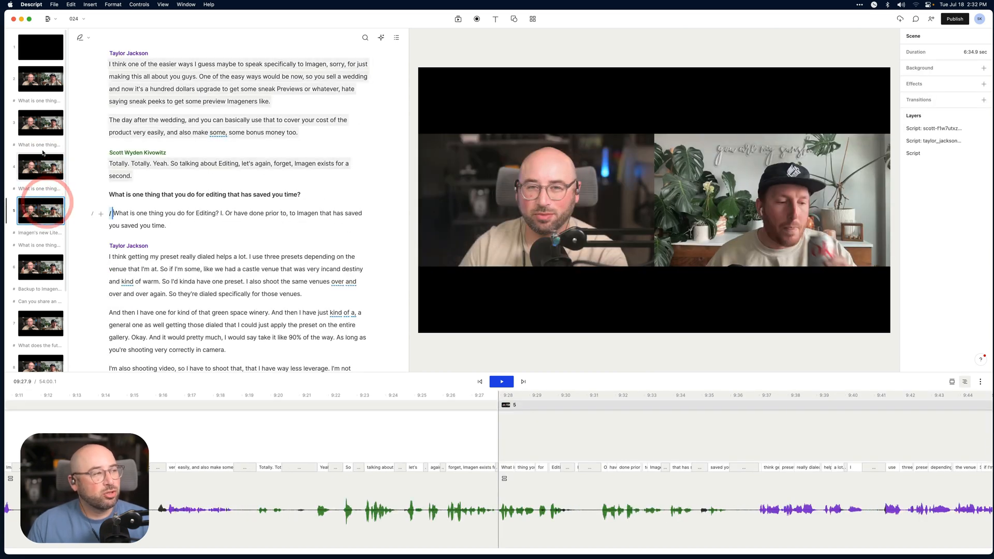
left_click(49, 87)
- Show the project's media files, switch to Finder, and go up to the Podcast folder
left_click(458, 19)
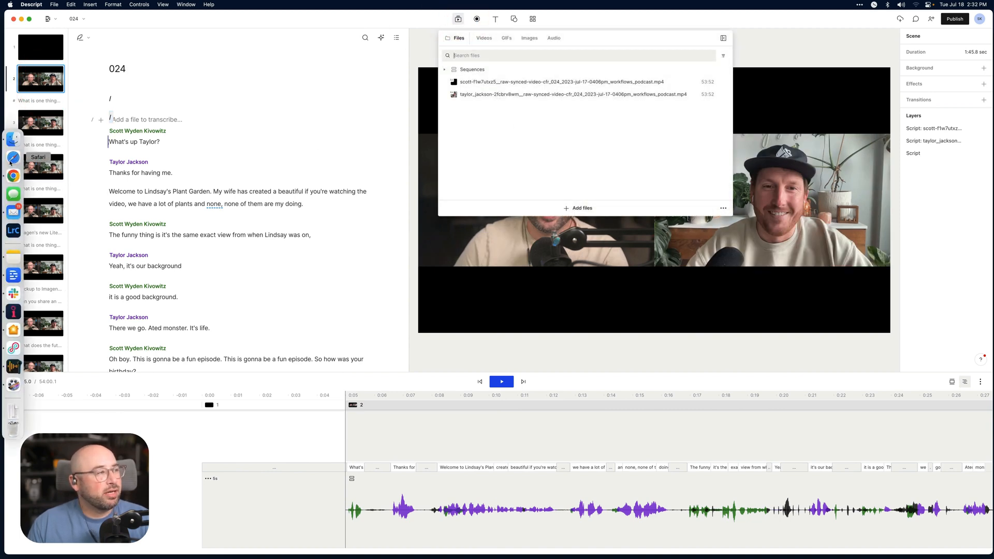
left_click(11, 138)
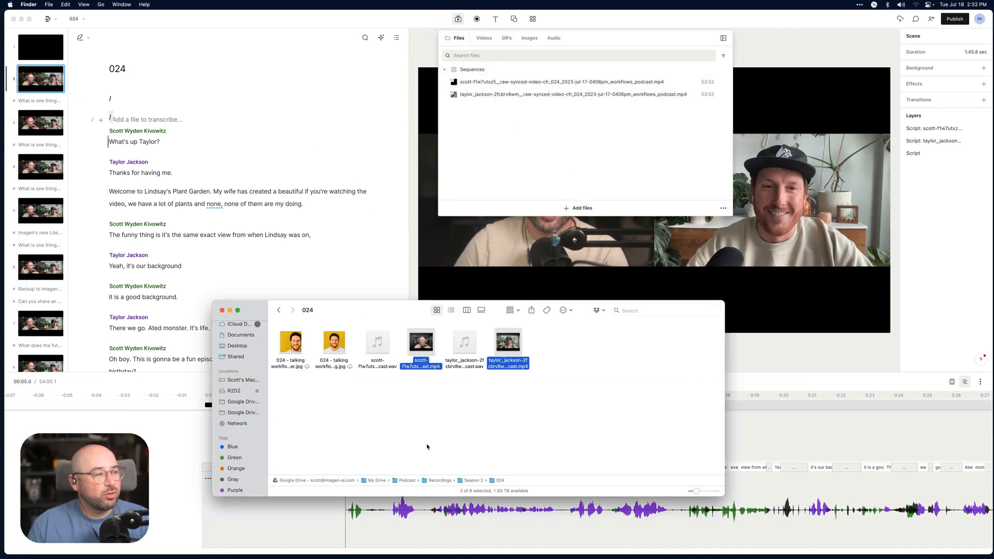
double_click(403, 480)
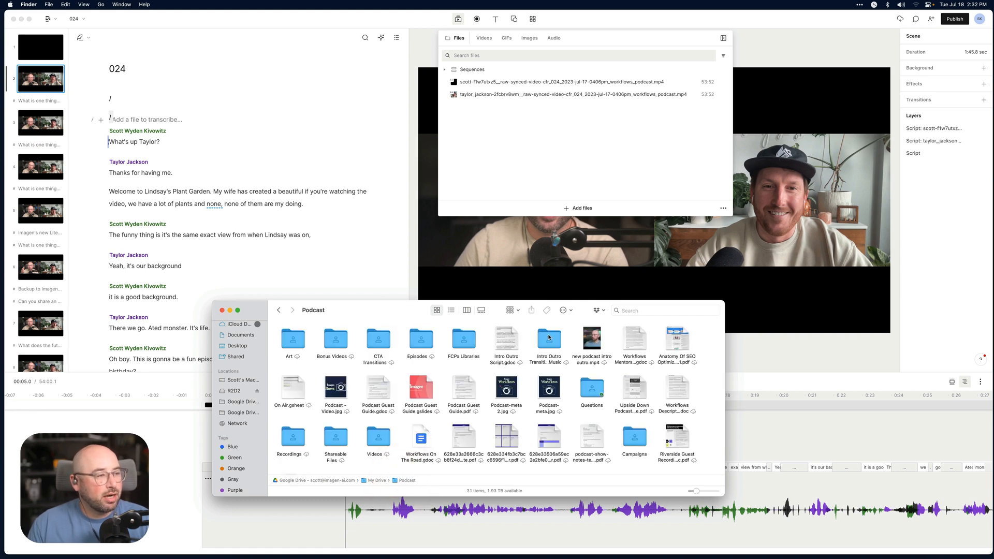
double_click(549, 337)
scroll(382, 389, "down", 1)
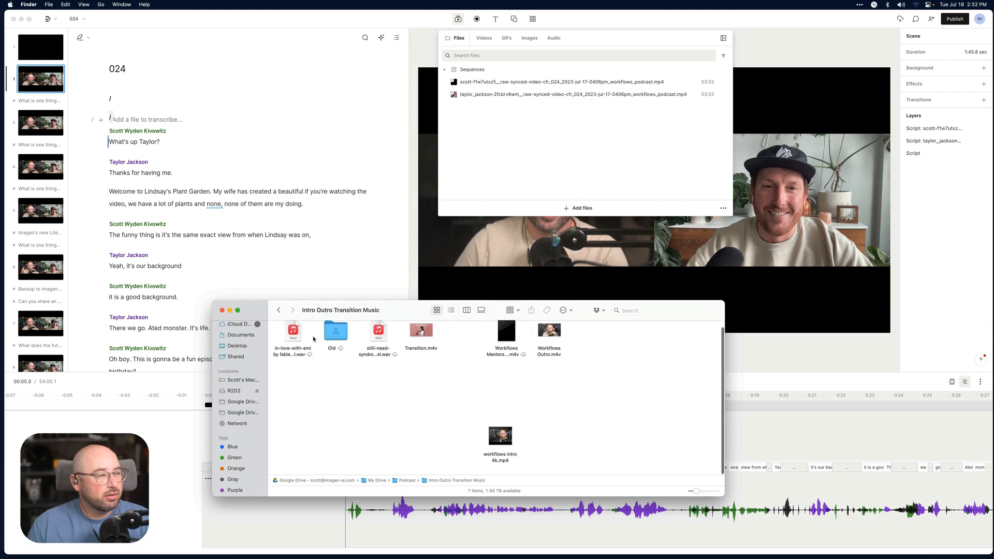
left_click(278, 310)
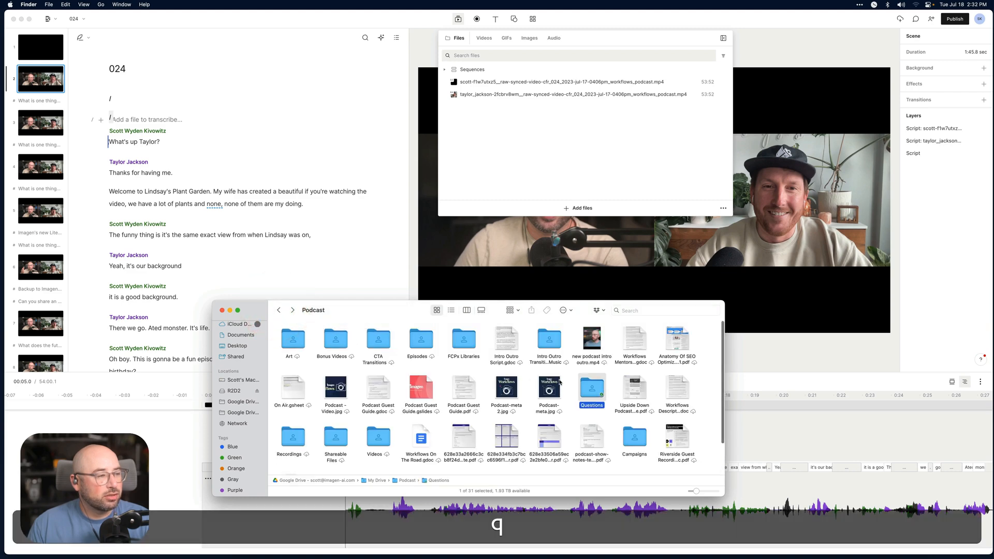
- Add all seven question title videos from the Questions folder to the project's media files
left_click(587, 388)
double_click(586, 388)
key("super+a")
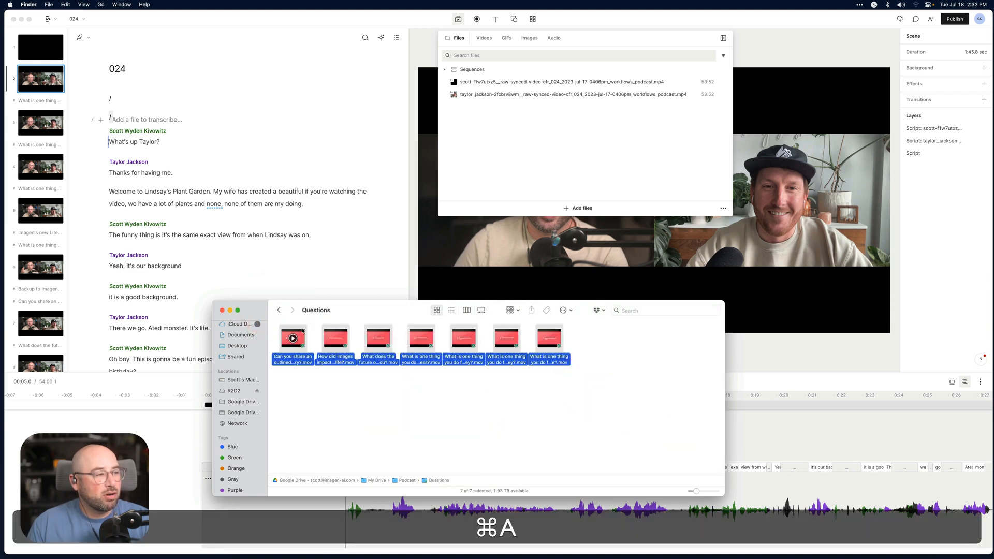
left_click_drag(495, 160, 493, 159)
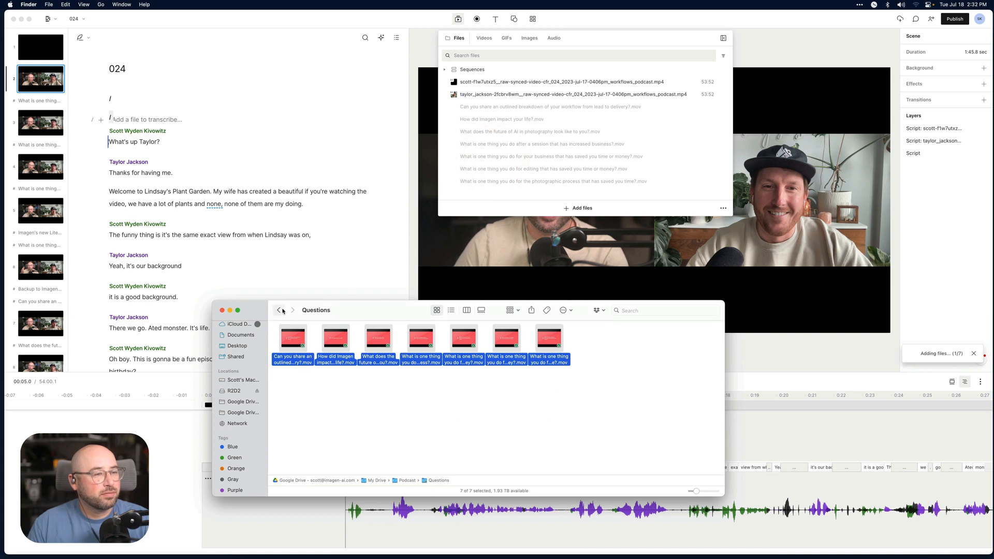
- Add "workflows intro 4k.mp4" and "Workflows Outro.m4v" from the Intro Outro Transition Music folder to the project's media files
left_click(280, 310)
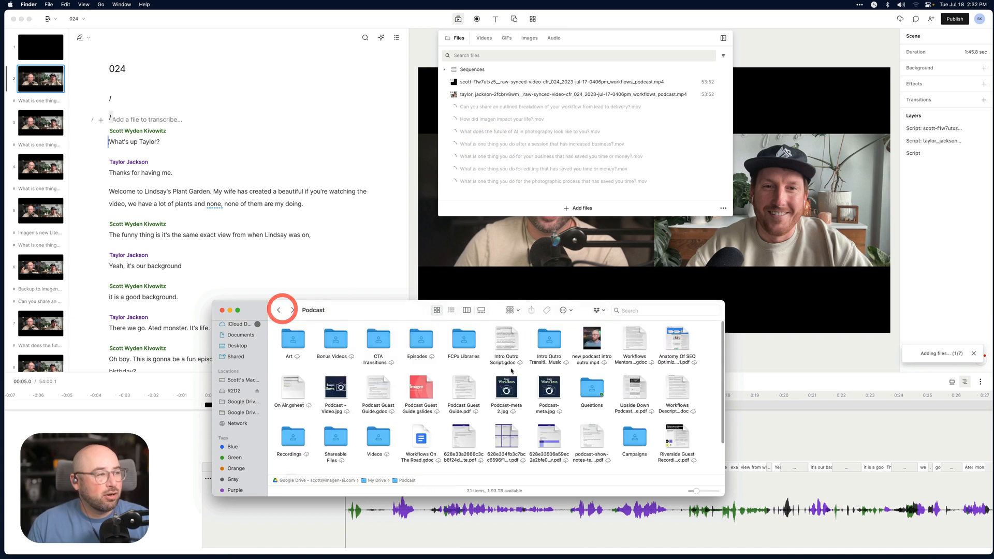
left_click(555, 345)
double_click(555, 345)
left_click_drag(500, 458, 577, 404)
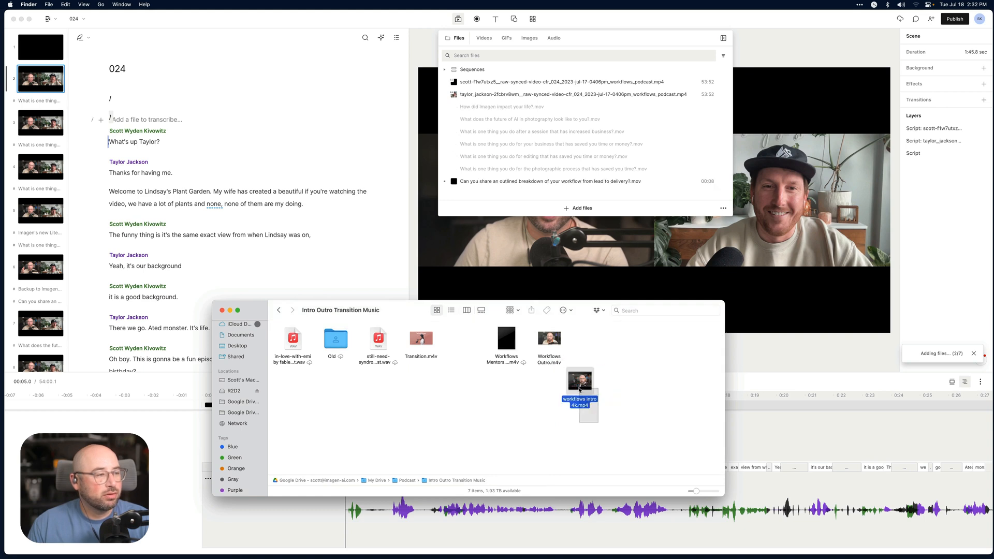
left_click(551, 343, "super")
left_click(532, 394)
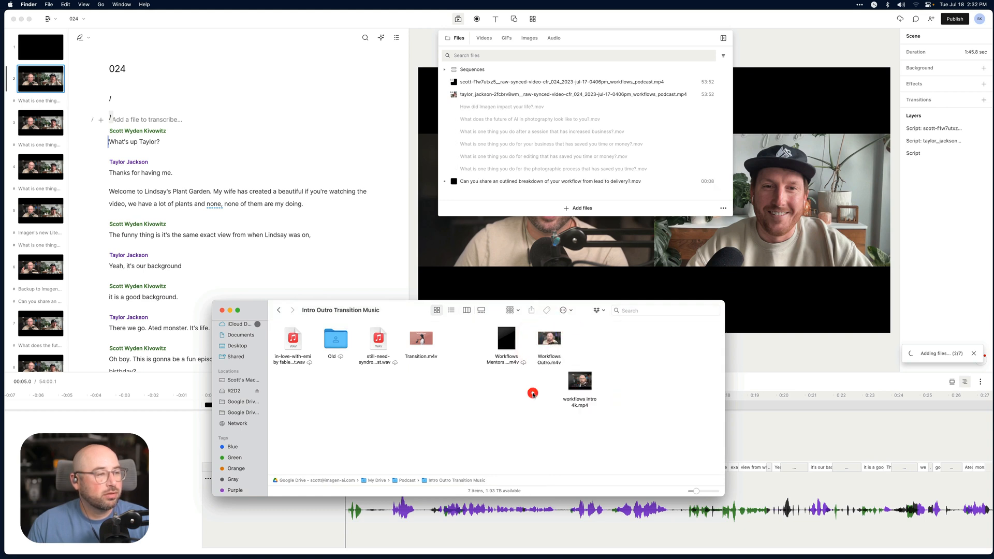
left_click_drag(610, 400, 577, 171)
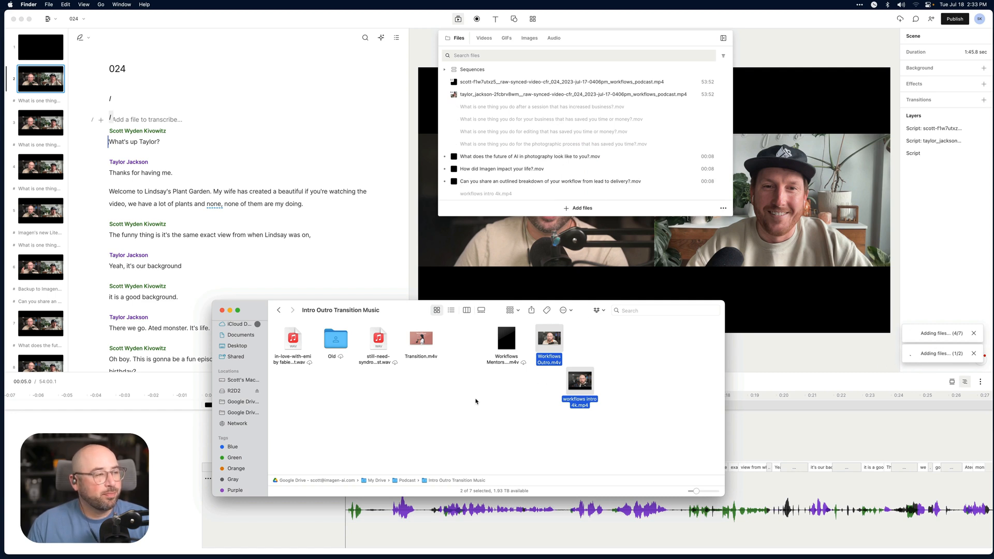
left_click(444, 401)
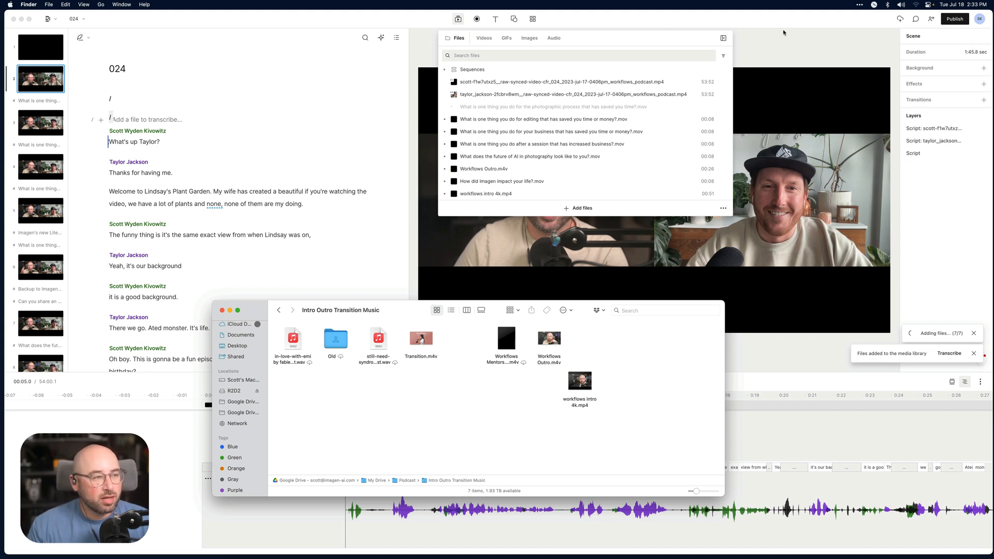
- Switch back to Descript and add the photographic process title video as a new layer at the start of that question's scene
left_click(770, 53)
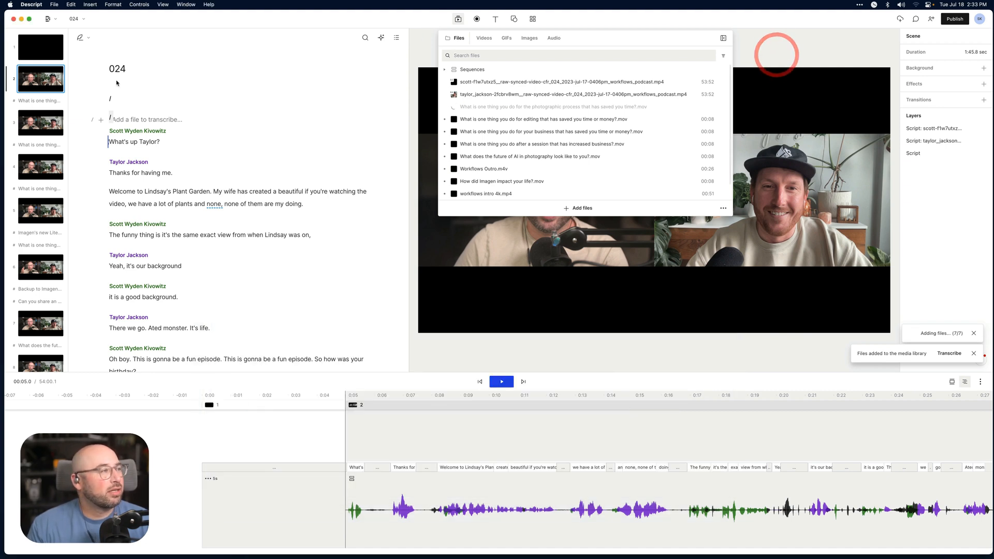
left_click(40, 126)
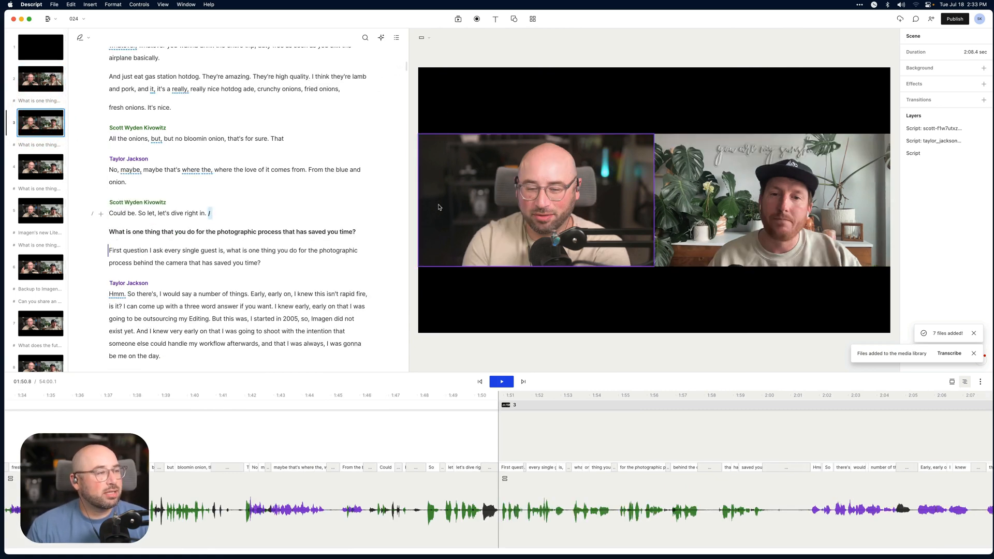
left_click(499, 396)
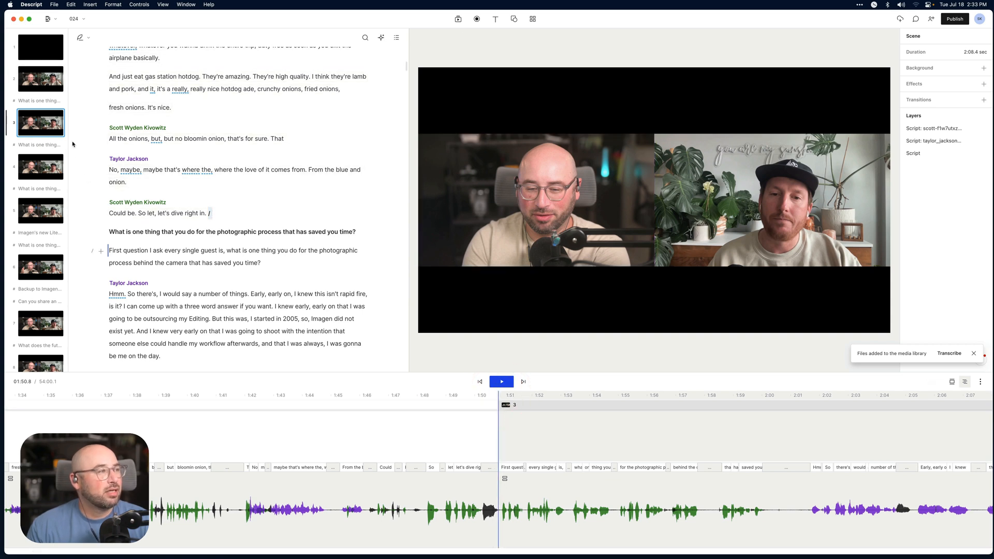
left_click(458, 19)
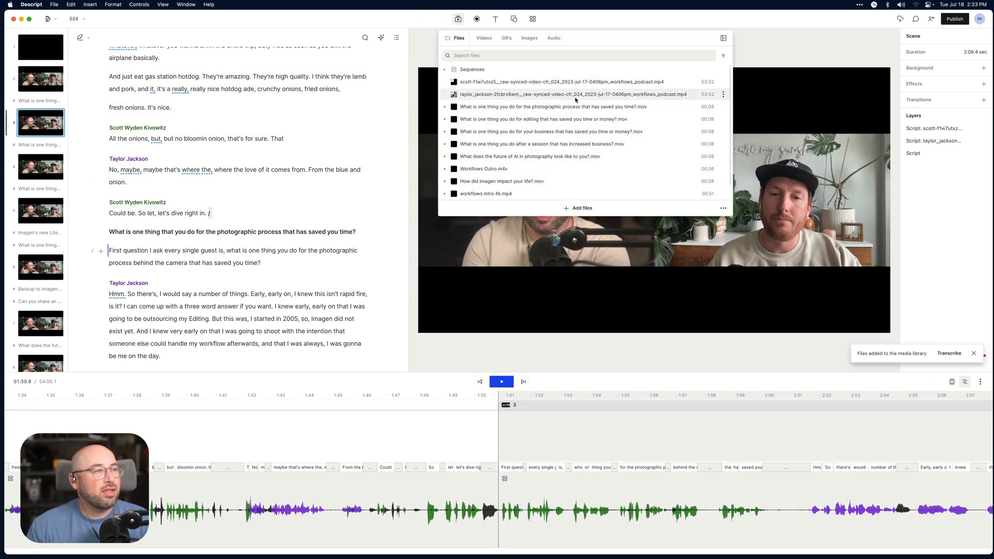
left_click(602, 107)
left_click(627, 192)
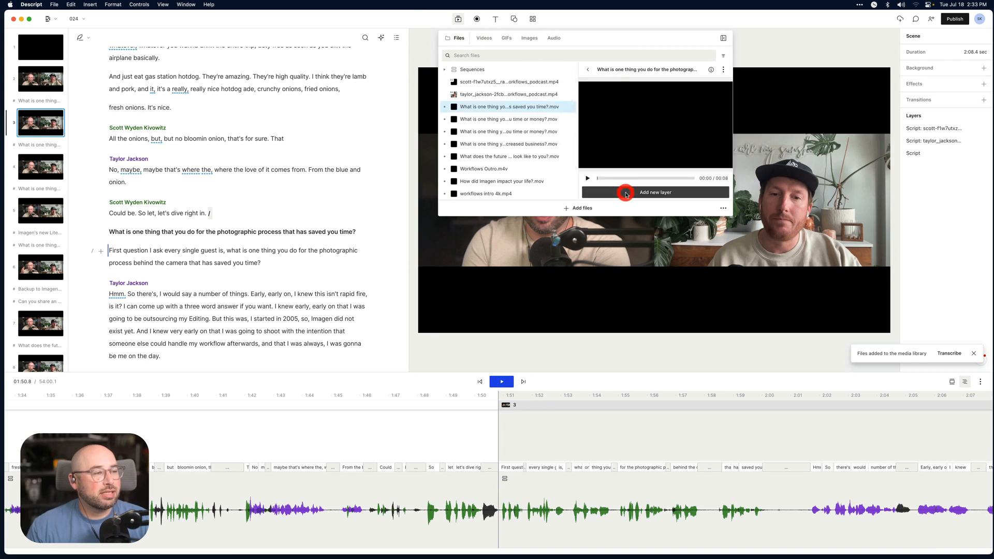
- Play the transition into the photographic process title from about a second before it, and dismiss the added-files notice
left_click(470, 396)
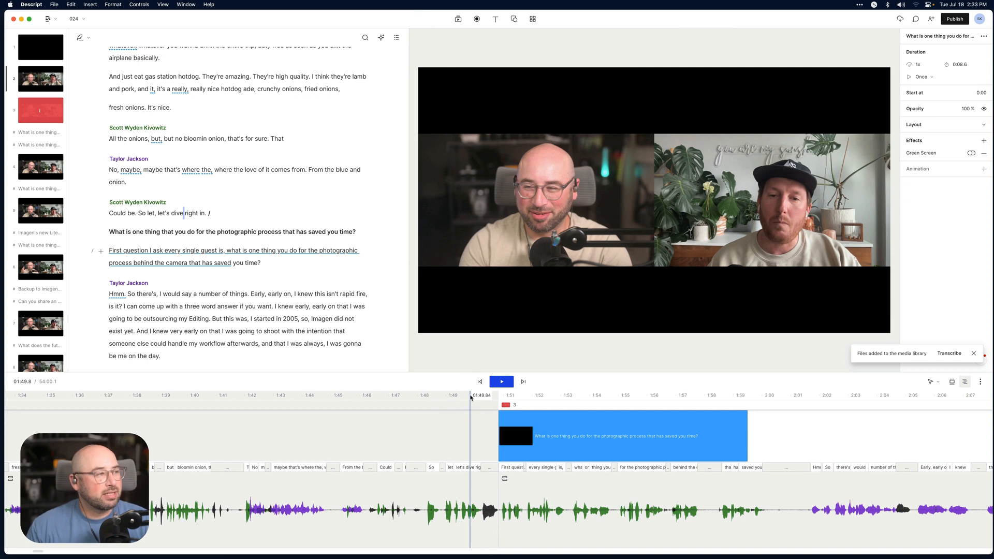
key("space")
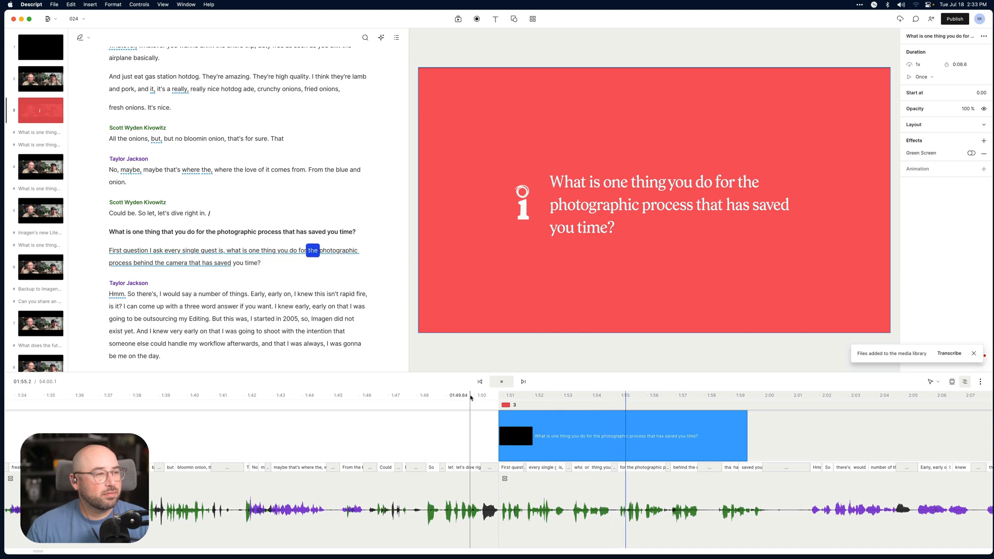
key("space")
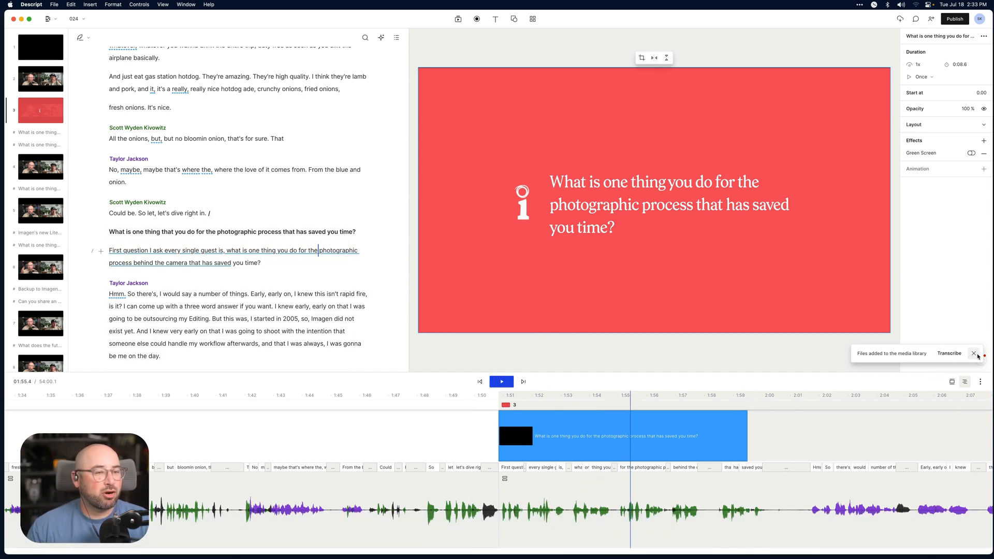
left_click(973, 353)
scroll(785, 443, "right", 3)
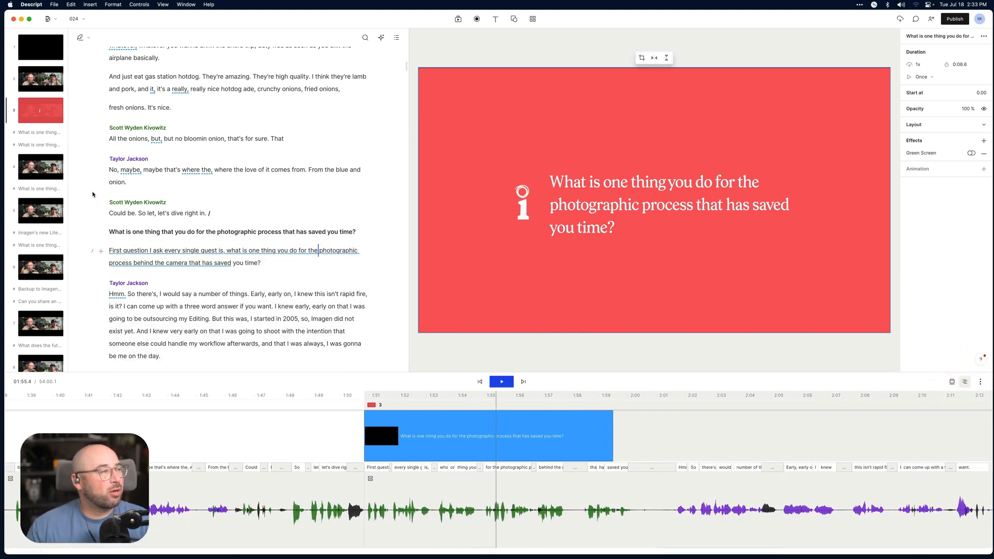
- Add the "What is one thing you do for your business" title video as a new layer at the start of the business question's scene
left_click(59, 175)
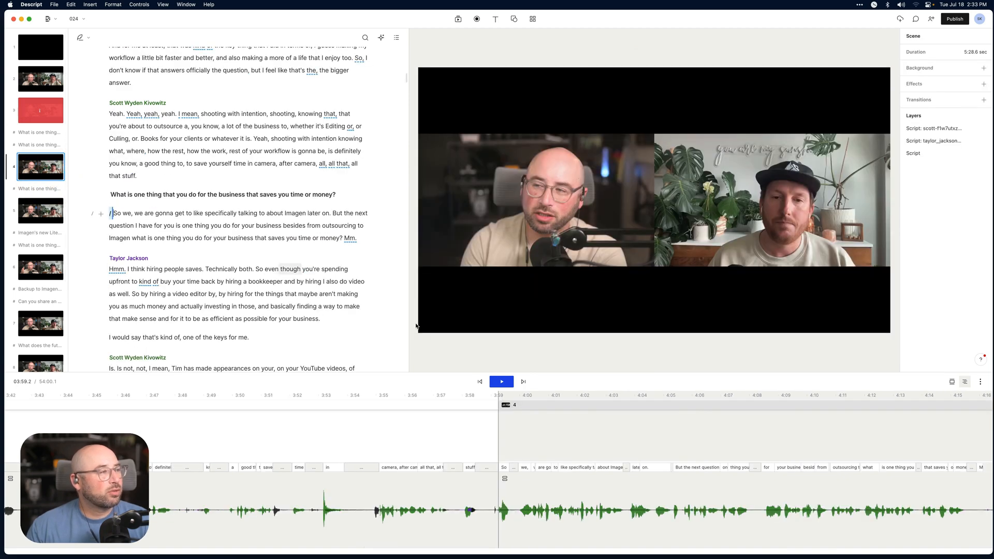
left_click(498, 399)
left_click(458, 19)
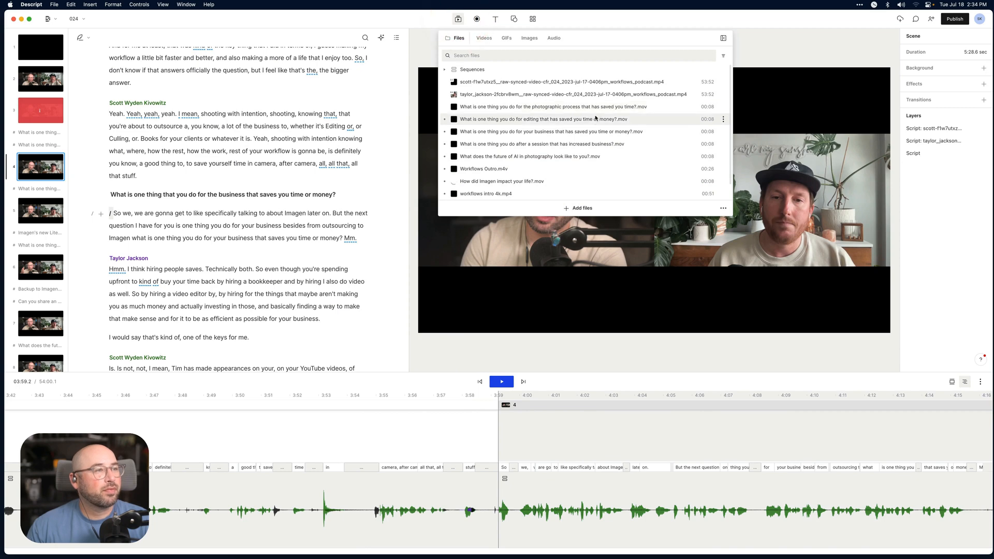
left_click(585, 132)
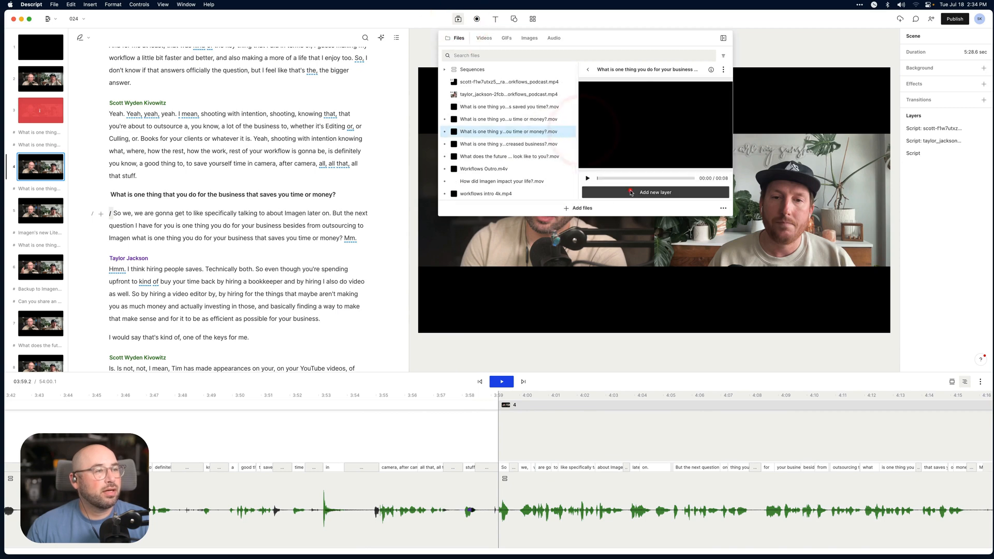
left_click(630, 192)
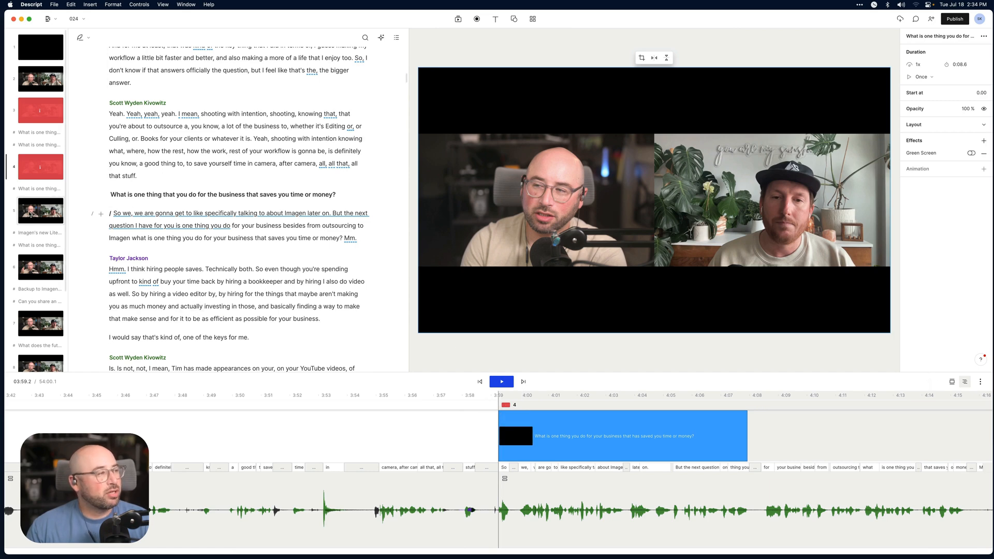
- Add the "What is one thing you do for editing" title video as a new layer at the start of the editing question's scene
left_click(30, 214)
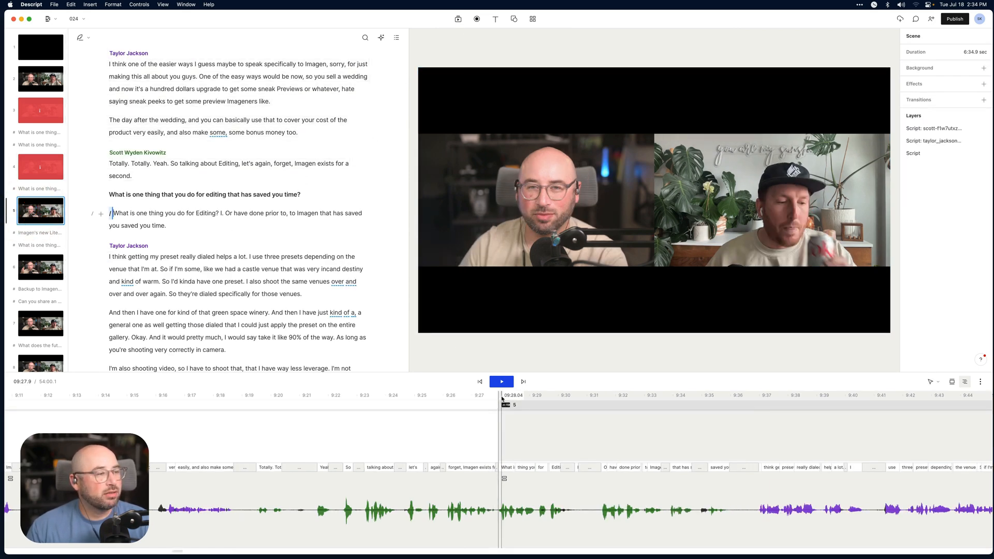
left_click(459, 18)
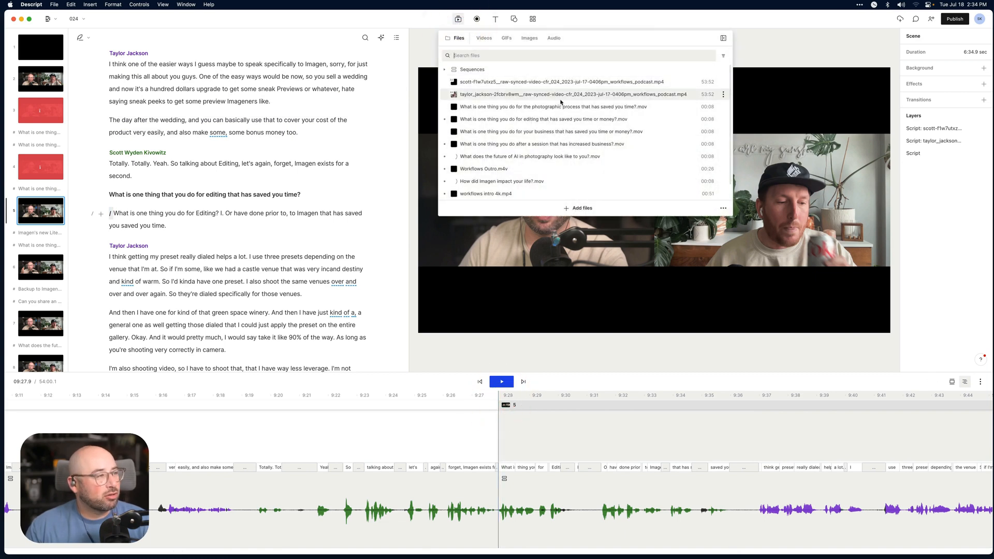
left_click_drag(581, 120, 630, 194)
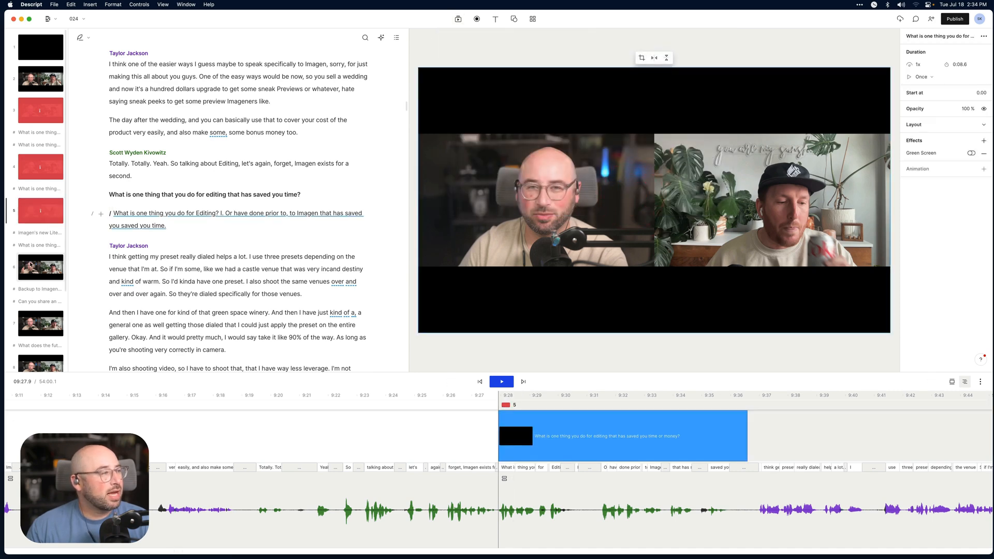
- Add the "What is one thing you do after a session" title video as a new layer at the start of the matching question's scene
left_click(40, 267)
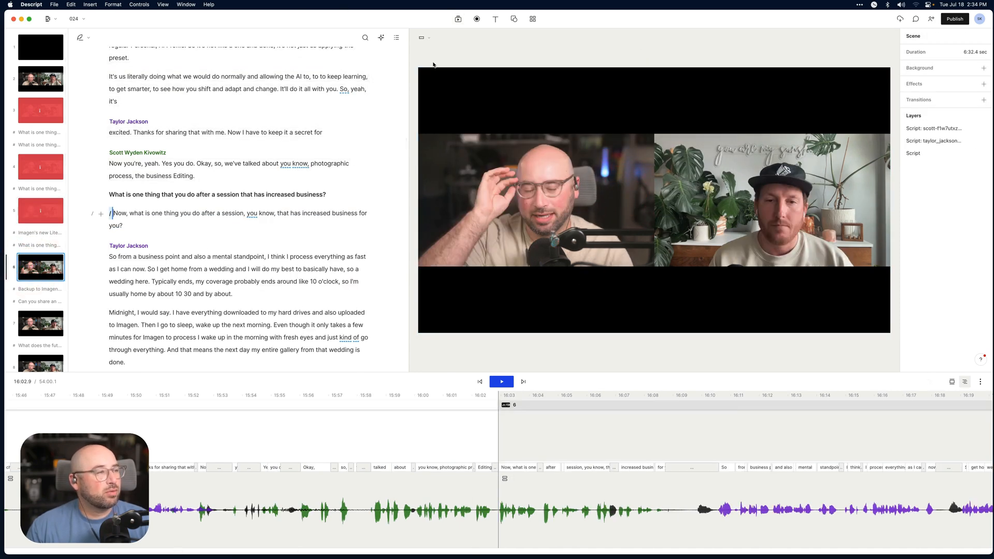
left_click(459, 19)
left_click(573, 143)
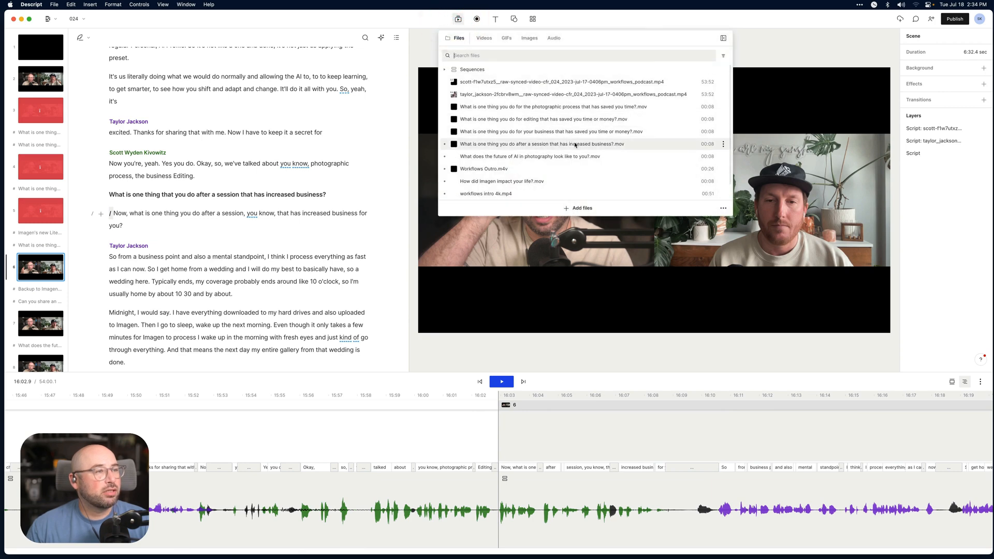
left_click(599, 193)
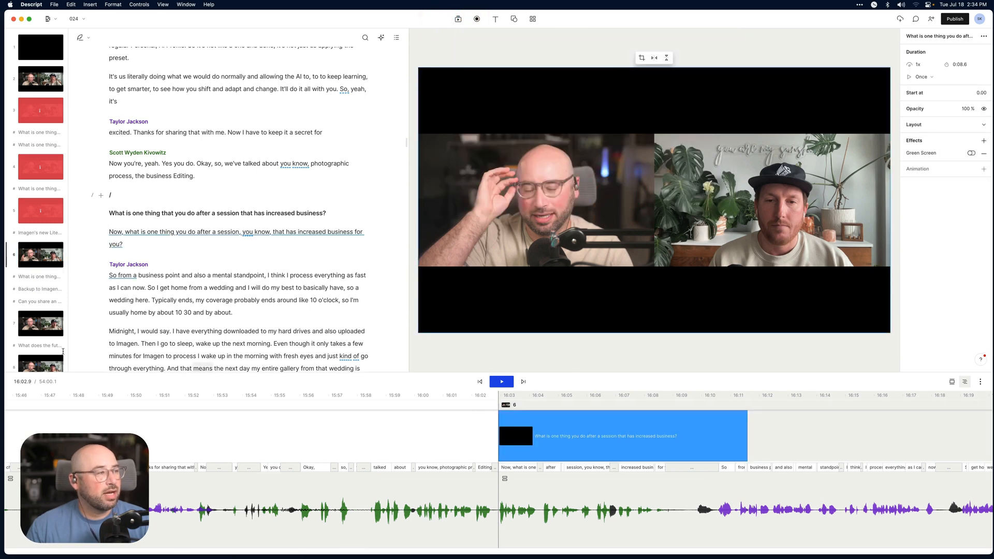
- Add the "Can you share an outlined breakdown of your workflow" title video as a new layer at the start of that question's scene
left_click(32, 332)
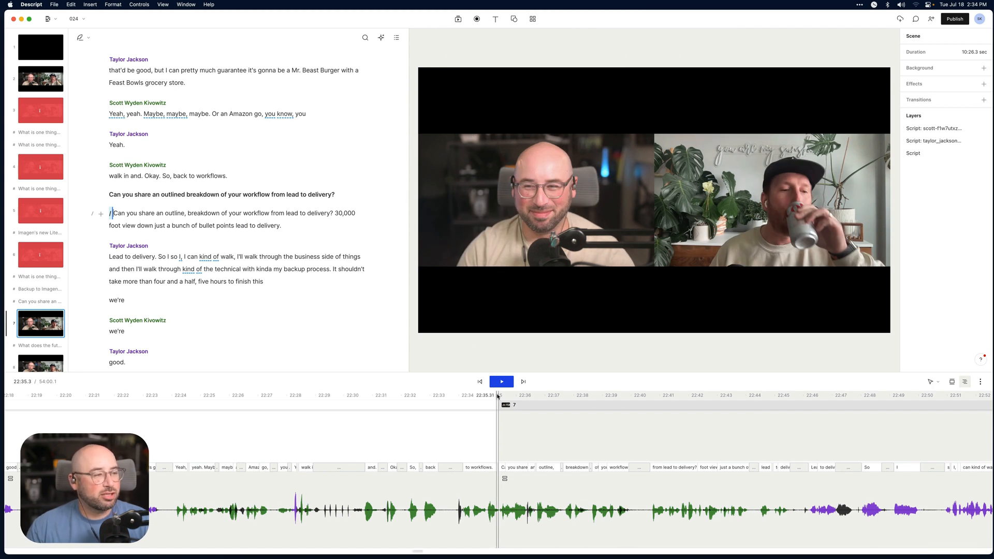
left_click(458, 20)
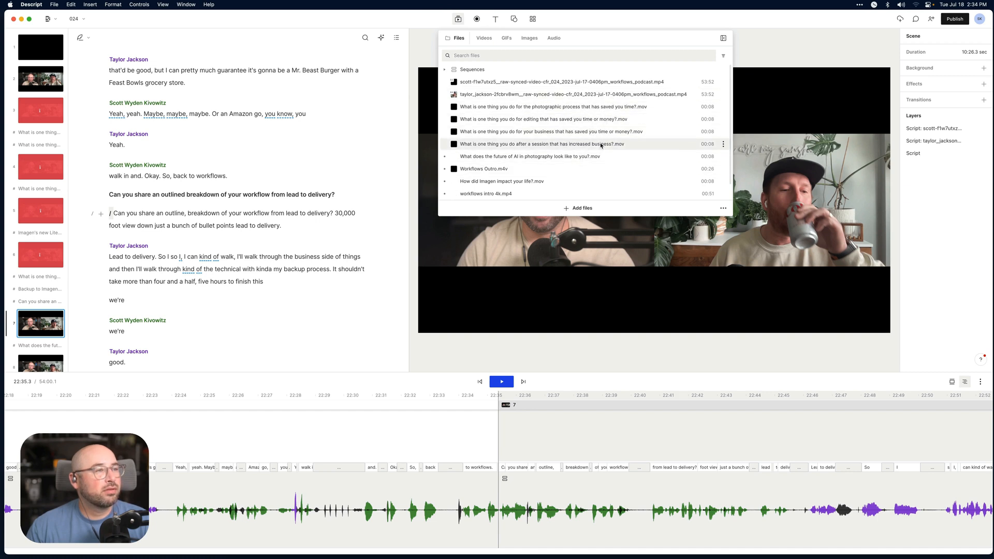
scroll(597, 154, "down", 1)
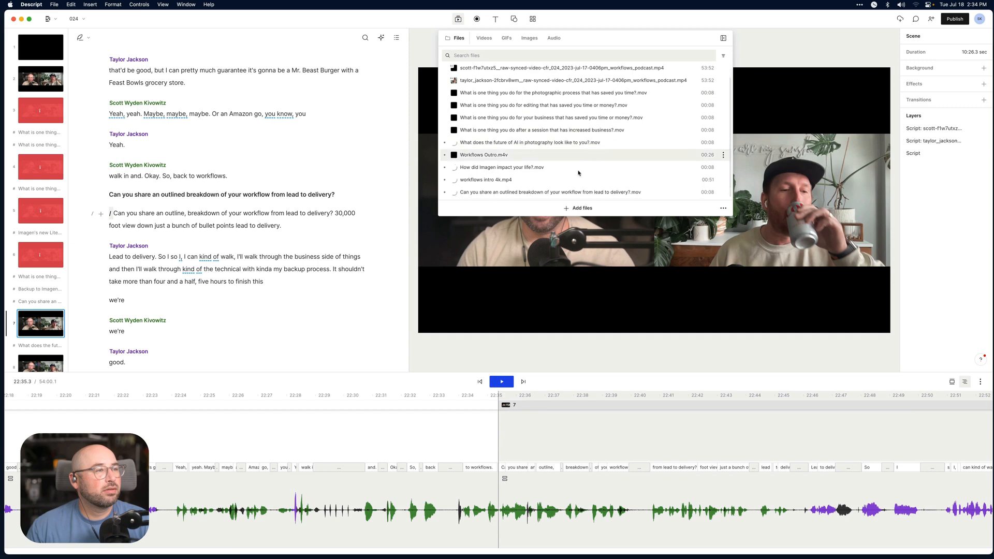
left_click(561, 192)
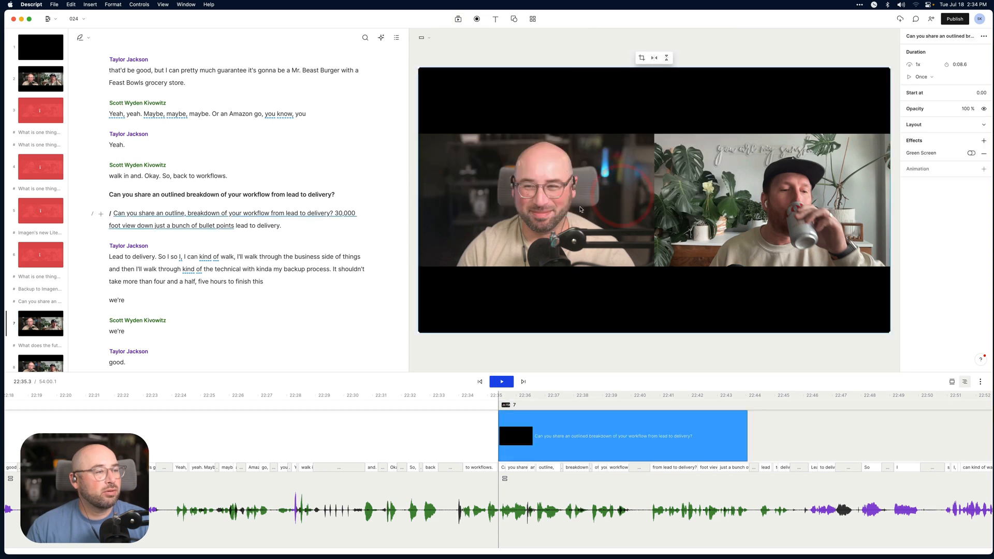
- Add the "What does the future of AI in photography look like to you?" title video as a new layer at the start of that question's scene
left_click(27, 334)
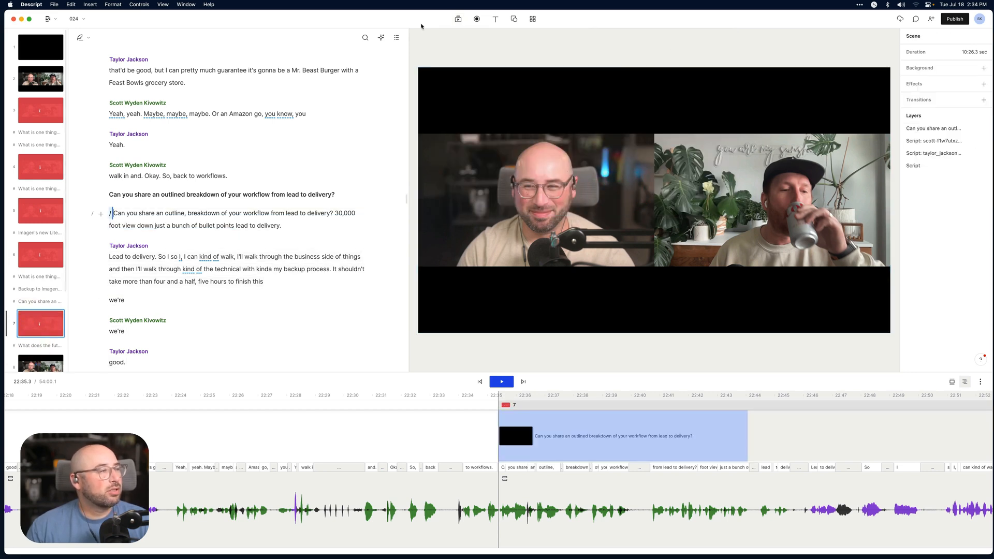
scroll(58, 294, "down", 2)
left_click(41, 334)
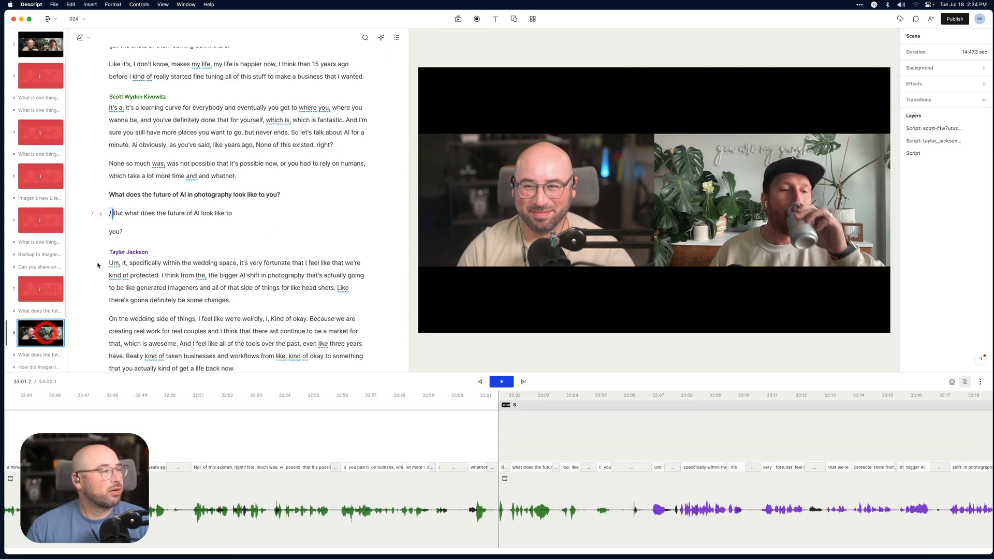
left_click(456, 19)
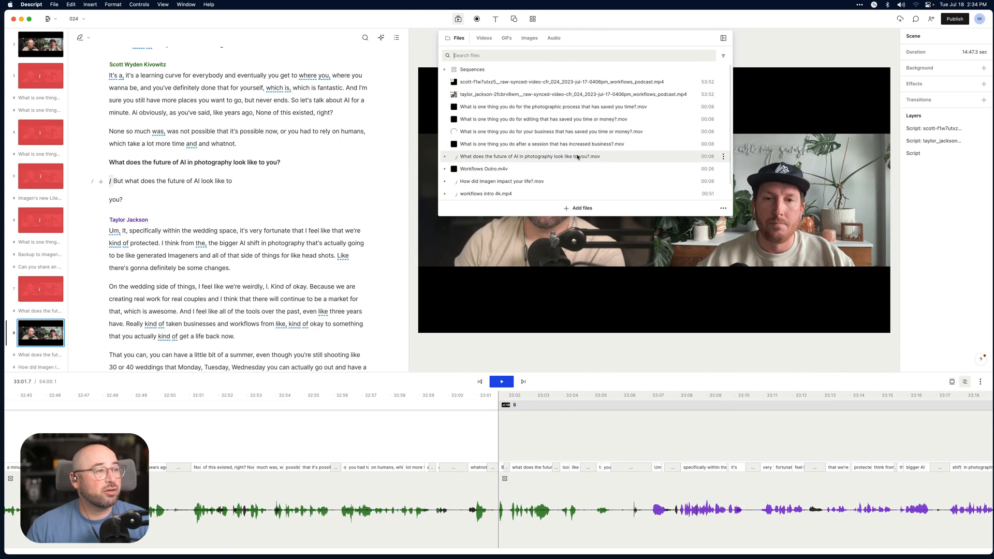
left_click_drag(577, 157, 639, 166)
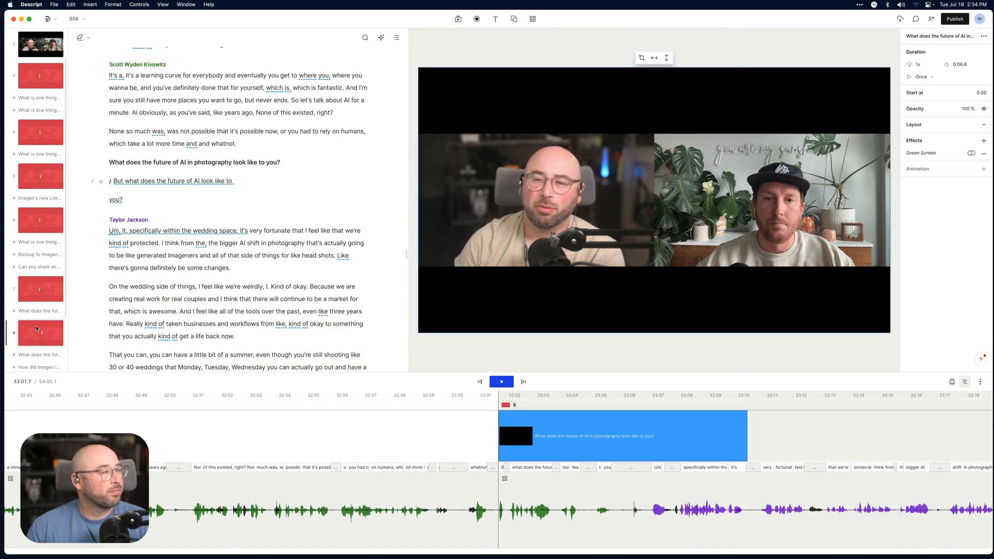
- Add the "How did Imagen impact your life?" title video as a new layer at the start of the last question's scene
left_click(36, 328)
scroll(38, 327, "down", 3)
left_click(40, 326)
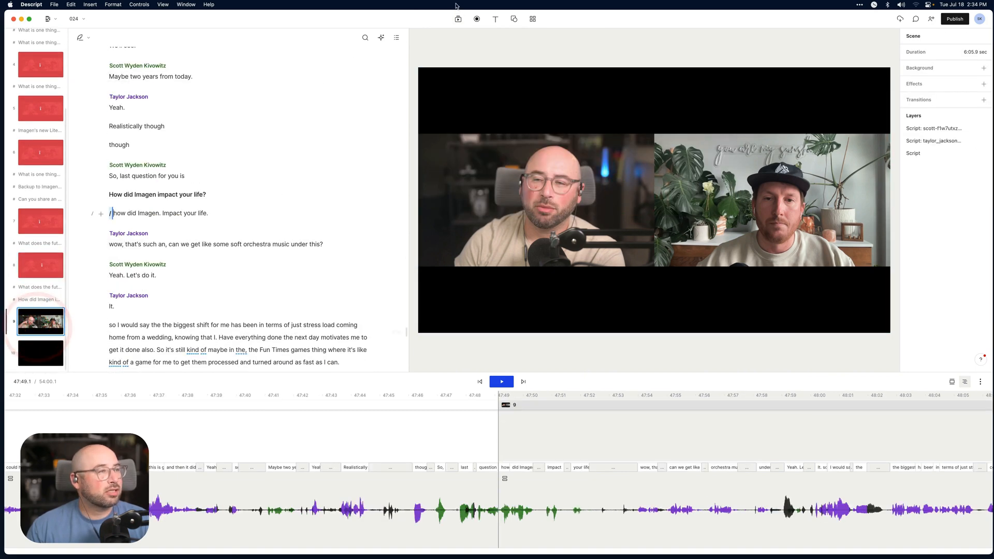
left_click(458, 19)
scroll(528, 150, "down", 1)
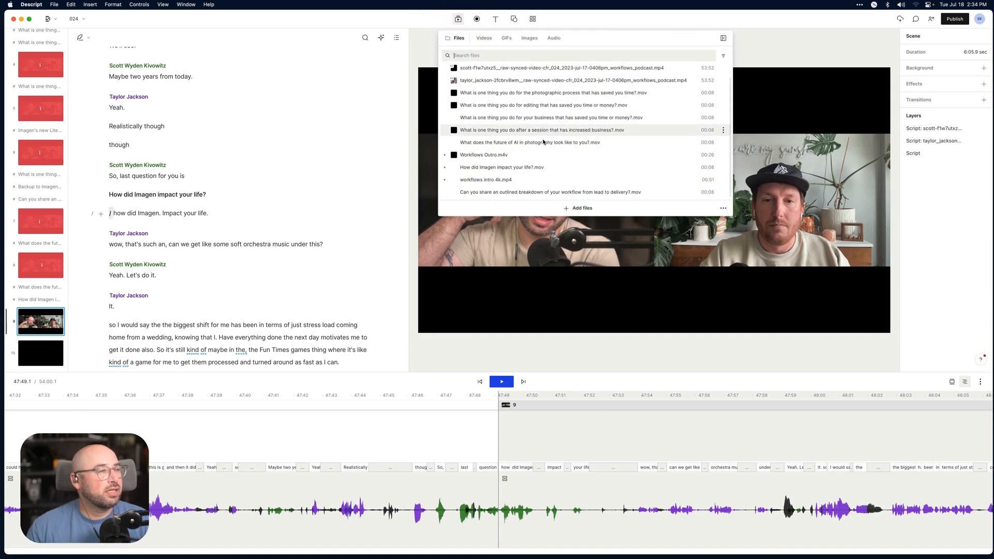
left_click(532, 167)
left_click(625, 193)
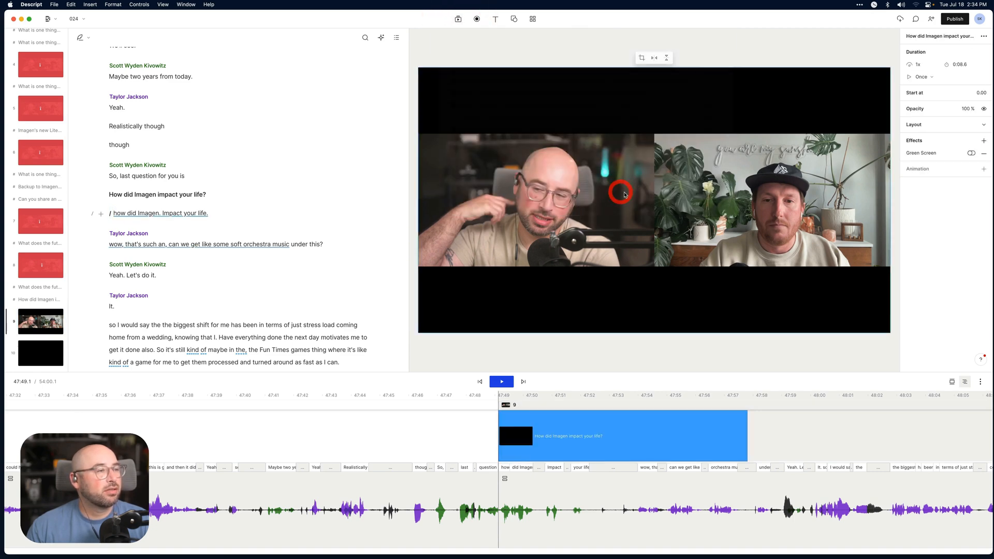
- Go back to the early part of the episode and read through the fourth scene's transcript for a passage to use as an opening teaser
key("super+minus")
key("super+minus")
key("super+minus")
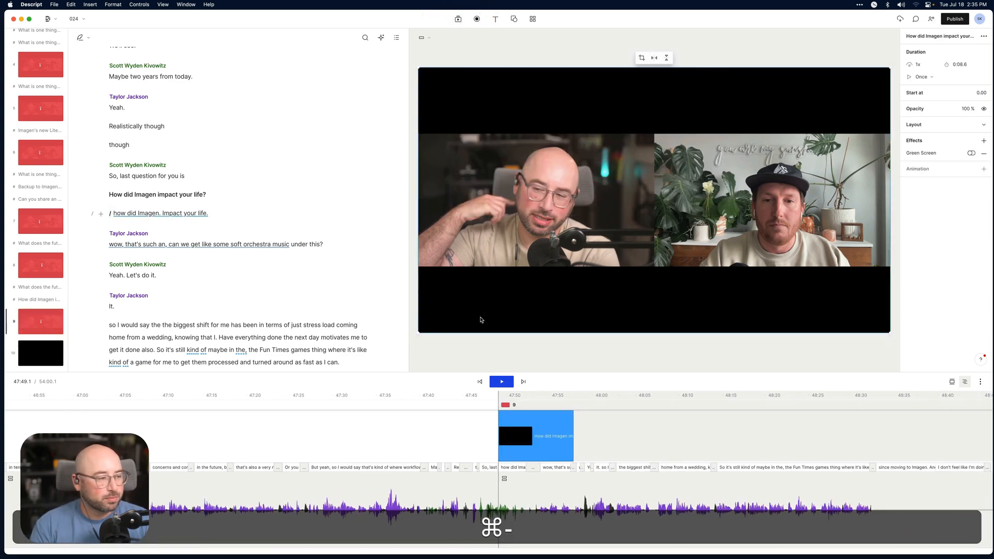
key("super+minus")
key("super+minus")
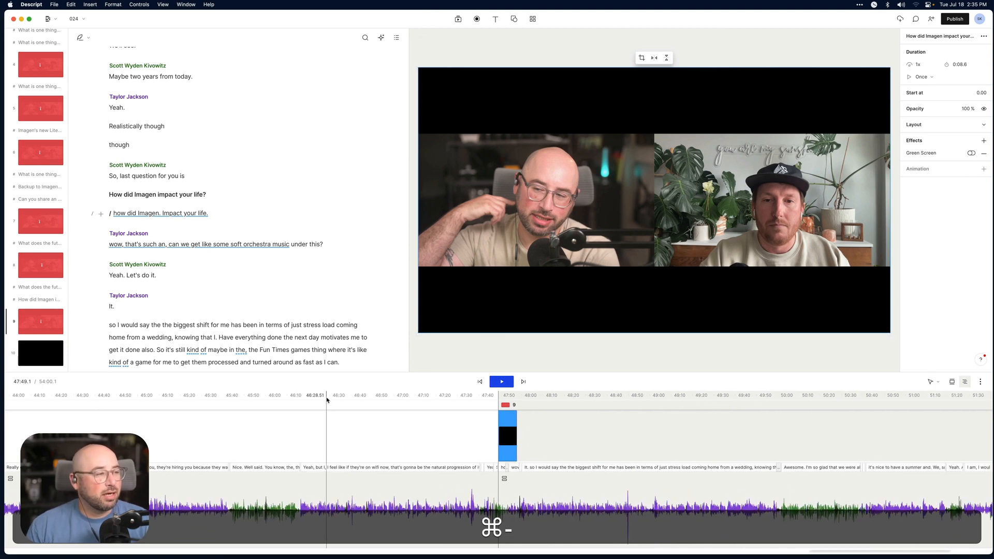
scroll(355, 442, "left", 20)
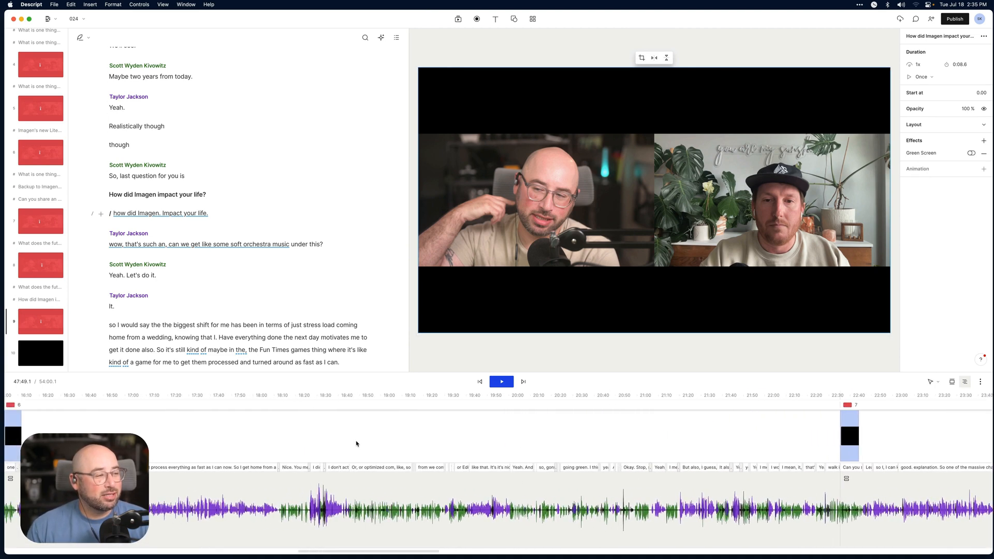
key("super+minus")
key("super+minus")
key("super+equal")
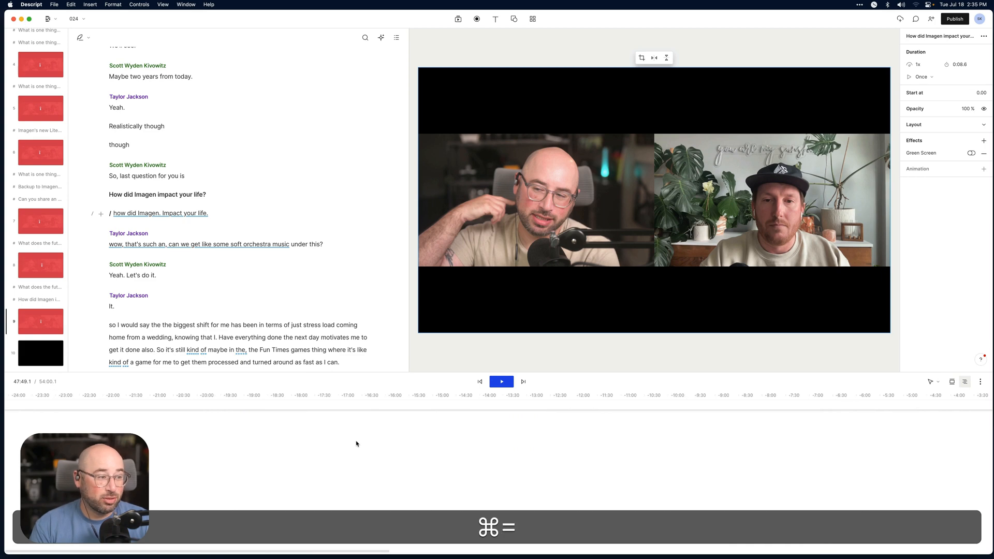
key("super+equal")
key("super+equal")
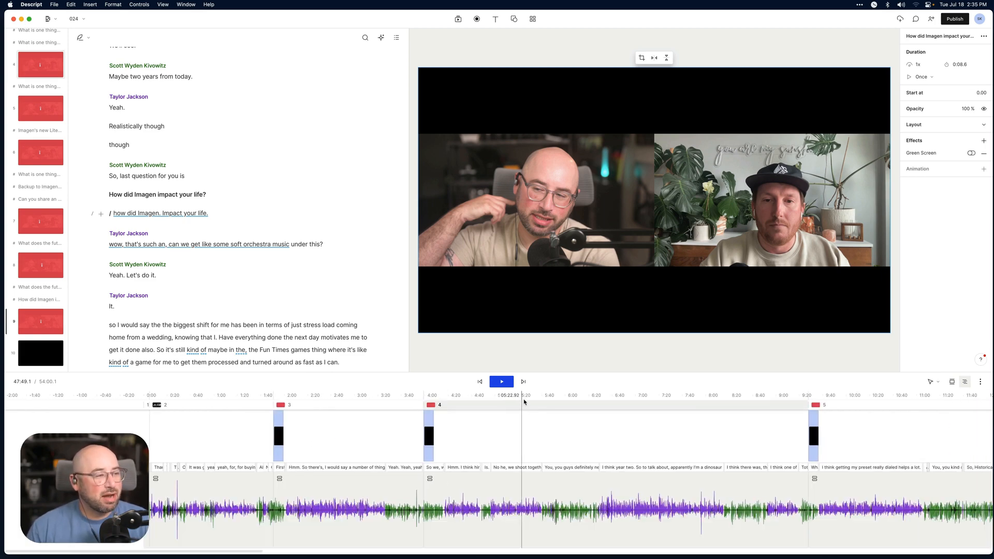
left_click(524, 399)
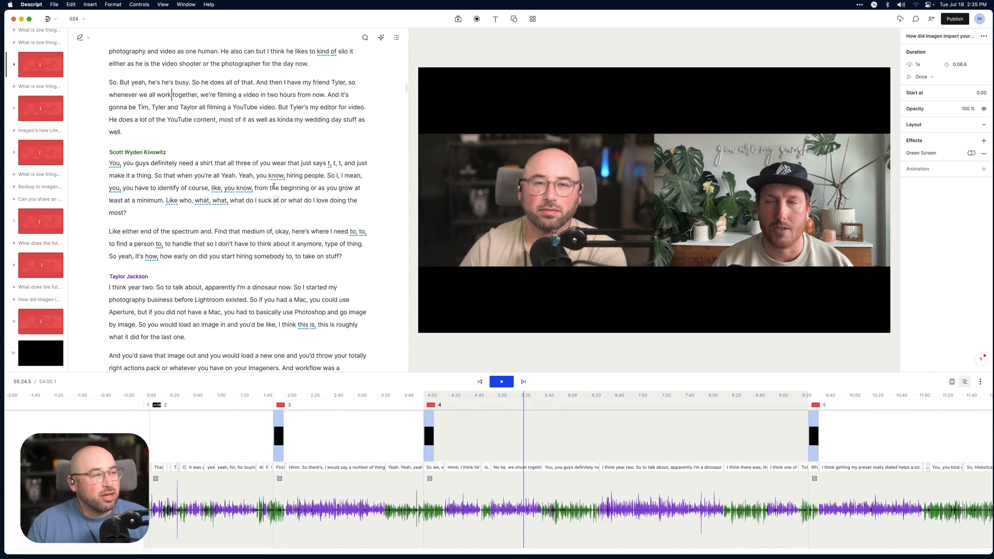
left_click(167, 290)
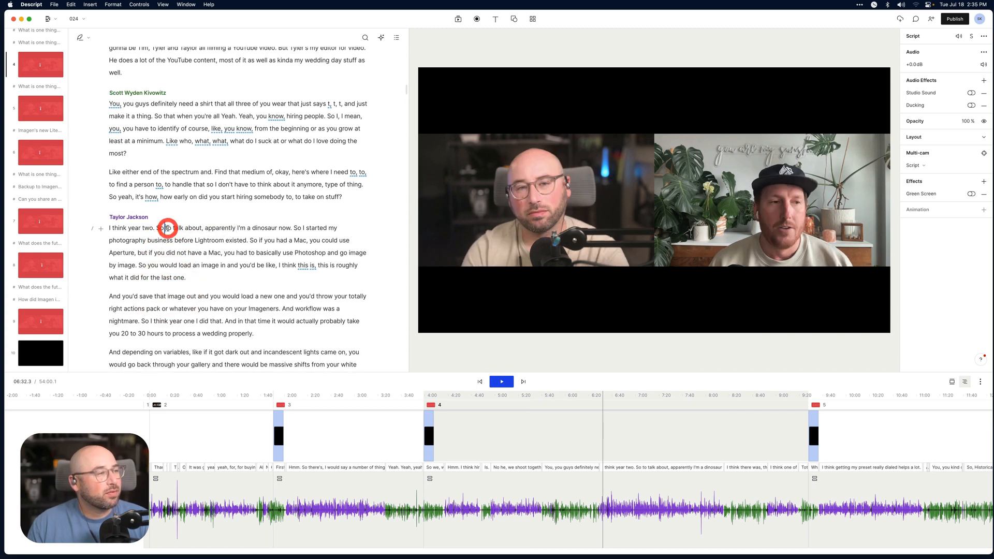
scroll(405, 145, "down", 1)
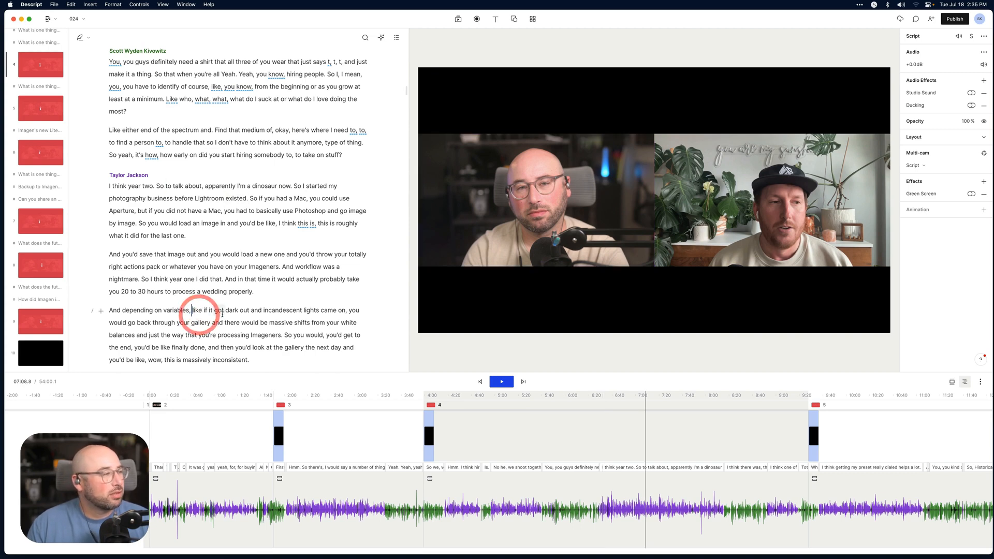
scroll(223, 313, "down", 3)
- Search the transcript for "outback" and add a scene break before "I, have a few more, a few more questions for the question."
left_click(129, 192)
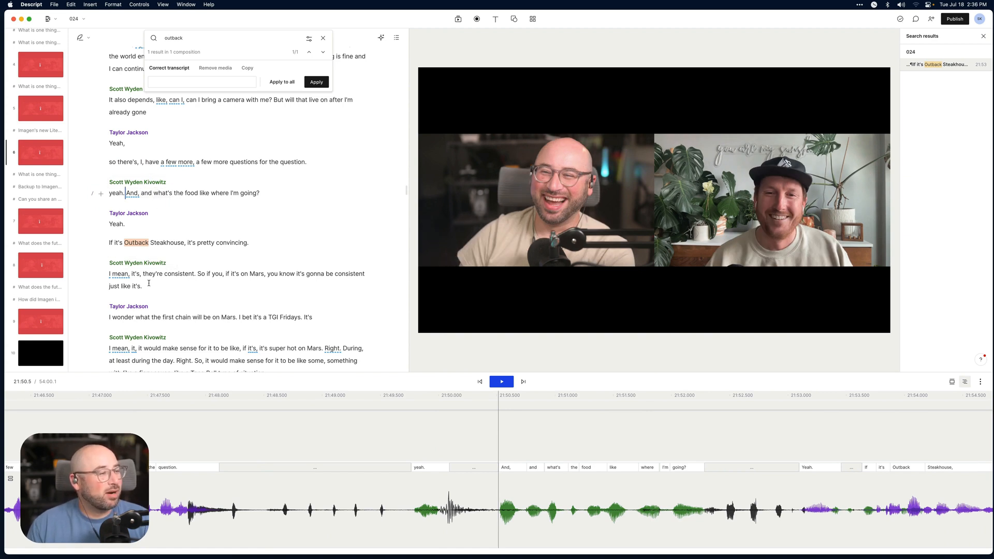
key("super+a")
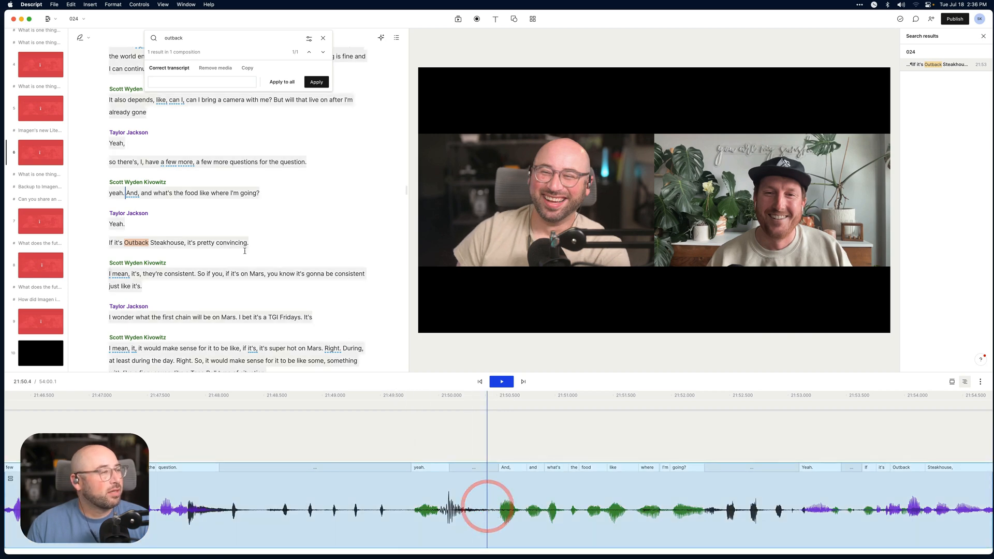
left_click(151, 163)
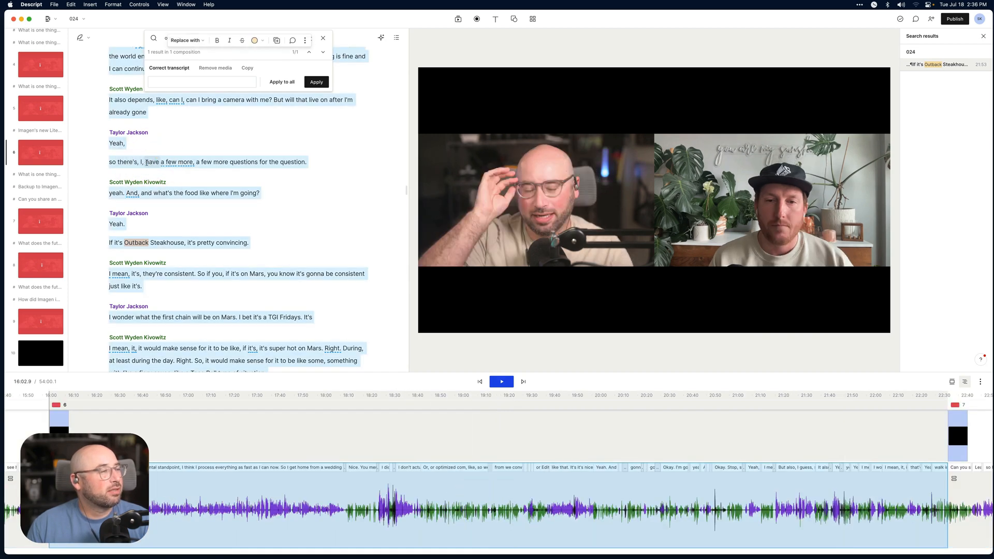
left_click(149, 162)
left_click(148, 159)
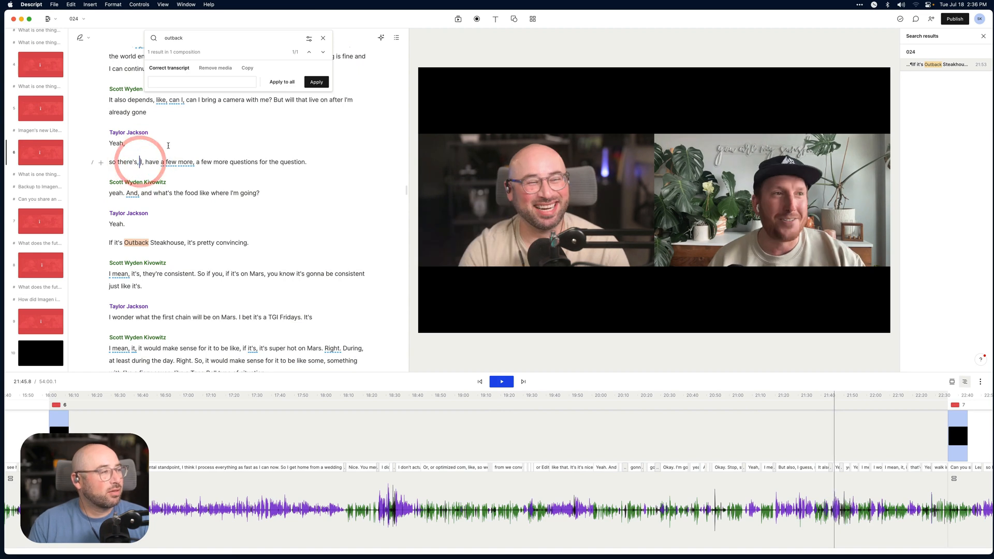
type("/")
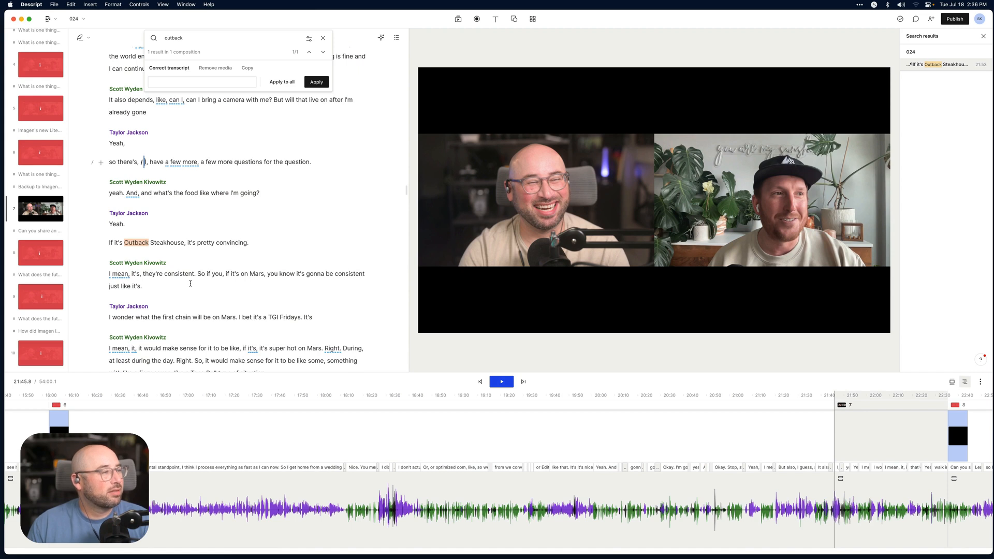
- Add a second scene break to close the excerpt, right after "I bet it's a TGI Fridays."
type("/")
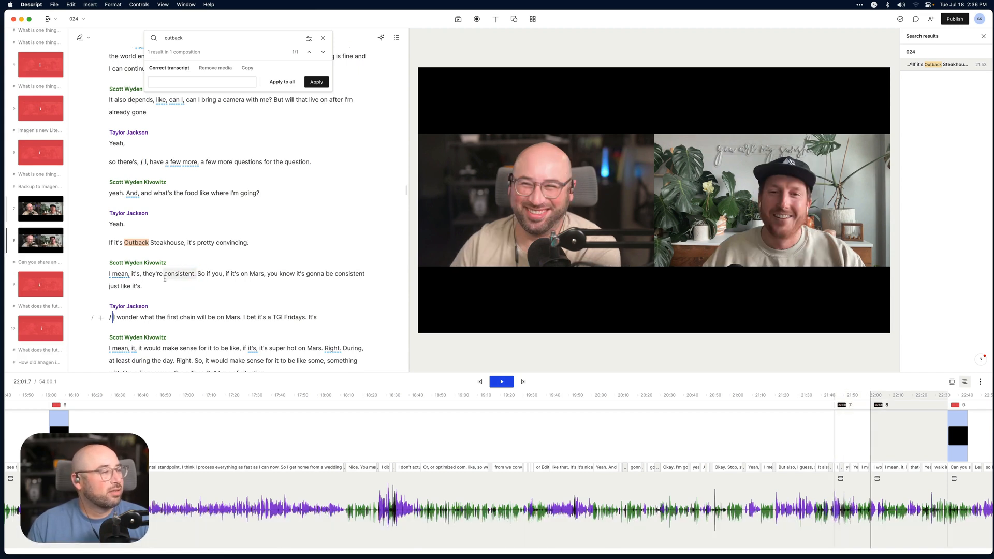
key("super+z")
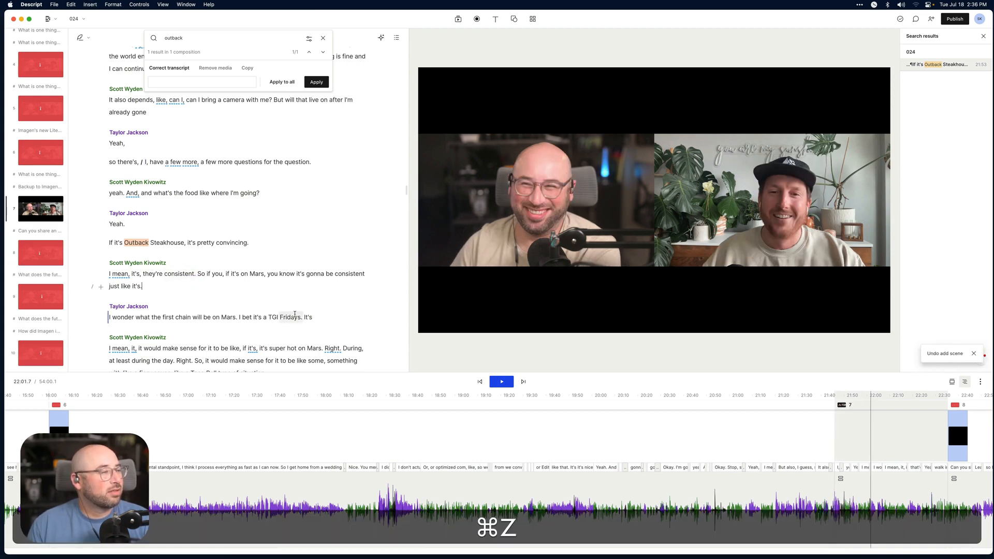
left_click(304, 317)
type("/")
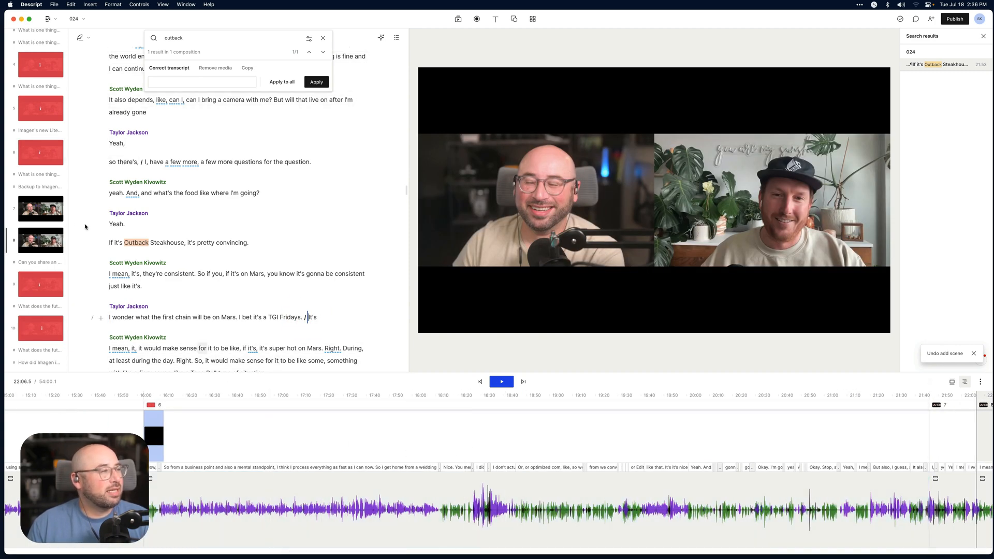
- Copy the whole script clip of the Outback Steakhouse excerpt between the two scene breaks
left_click(39, 213)
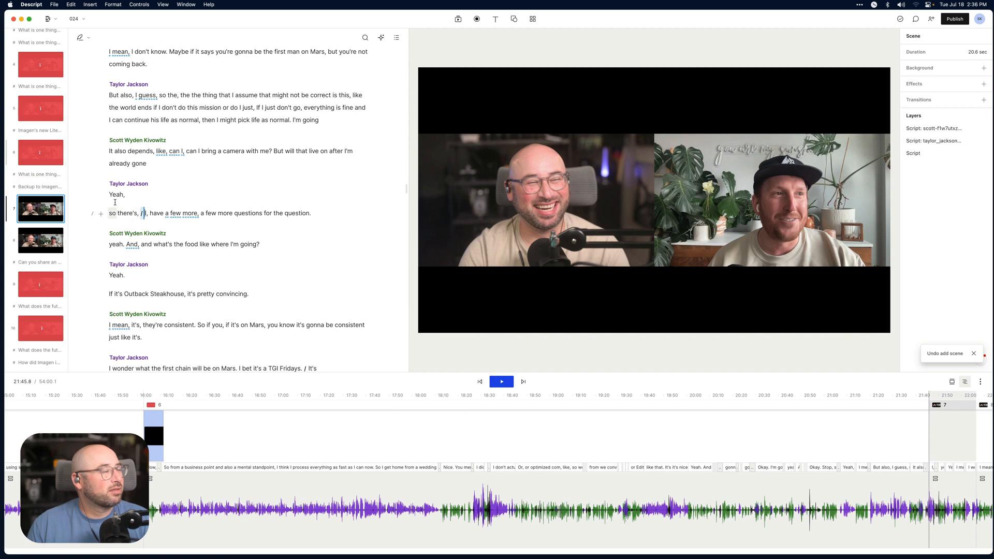
left_click_drag(146, 213, 212, 294)
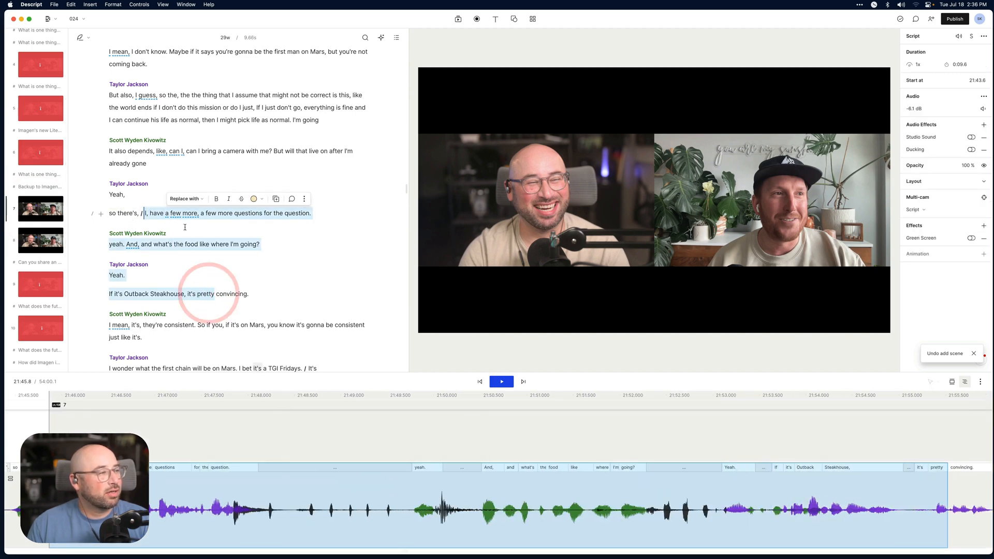
left_click(148, 213)
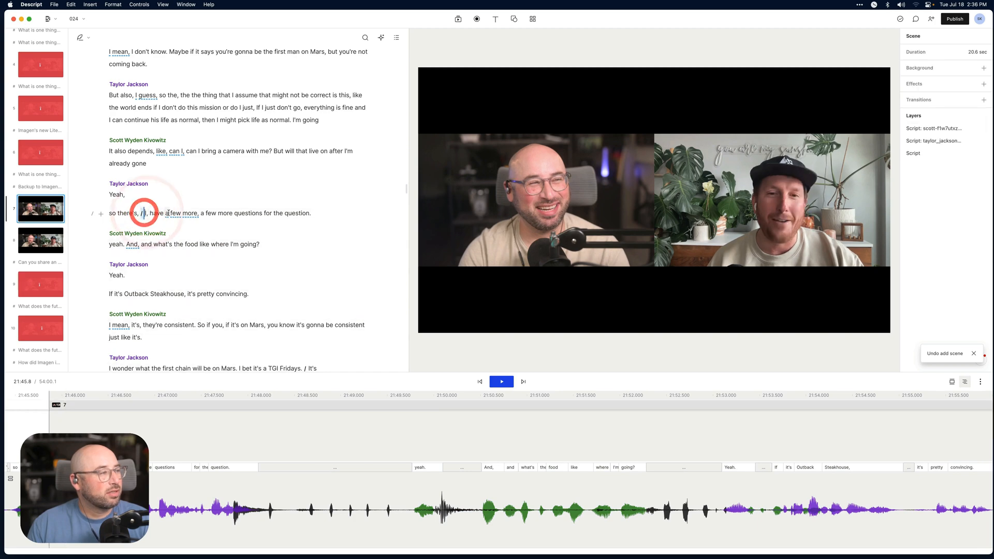
left_click(348, 522)
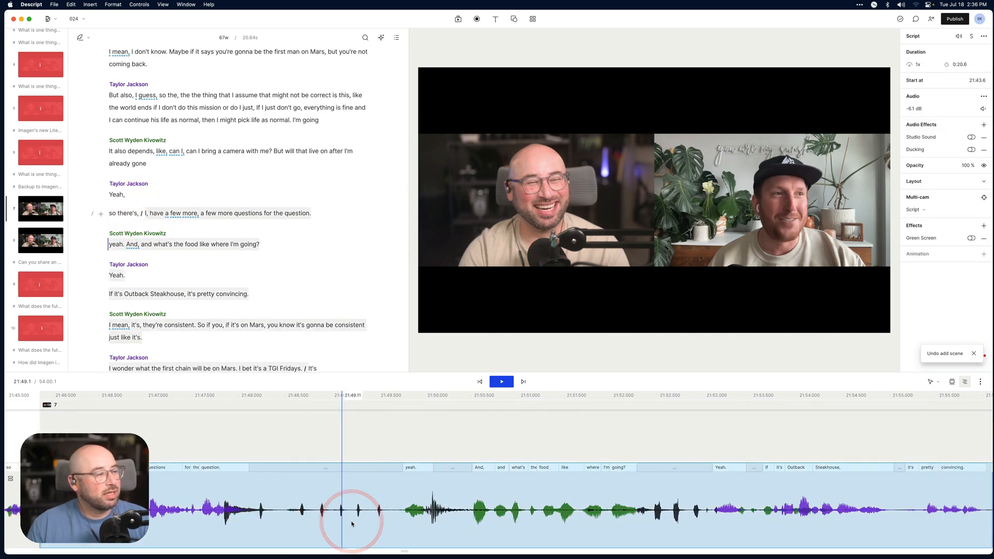
scroll(351, 518, "right", 10)
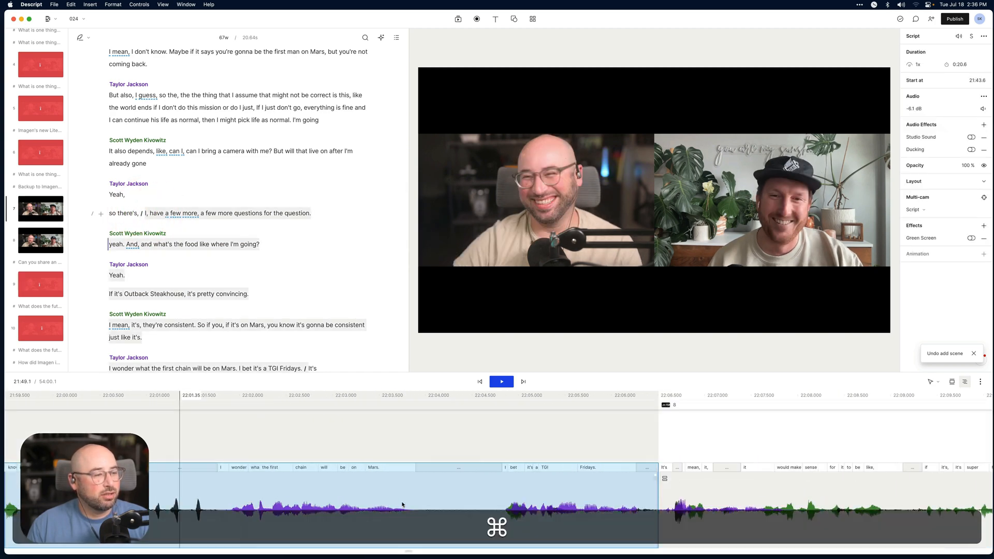
key("super+c")
- Extend the gap clip in the first scene at the beginning of the episode by about 58 seconds
key("super+minus")
key("super+minus")
key("super+minus")
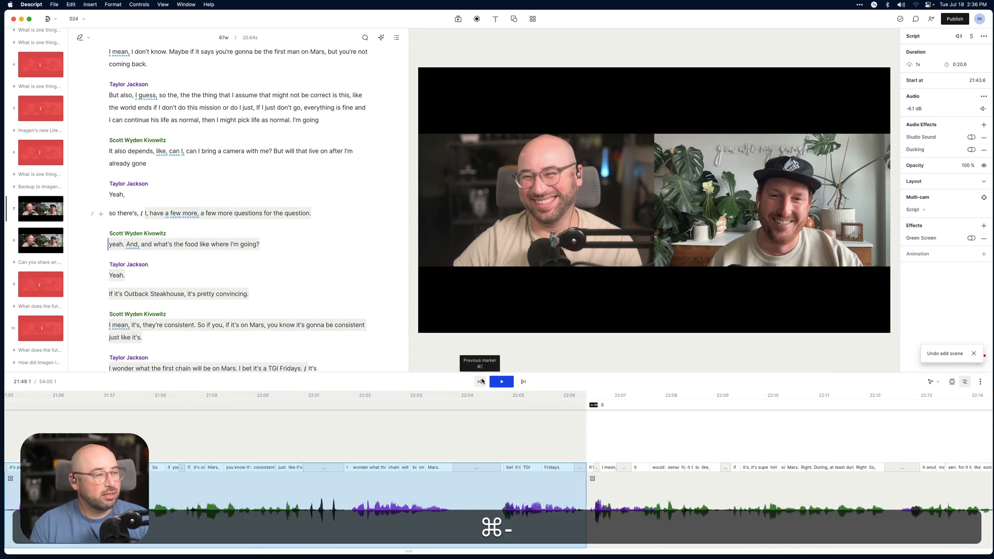
key("super+minus")
key("super+minus")
key("super+minus")
key("super+minus")
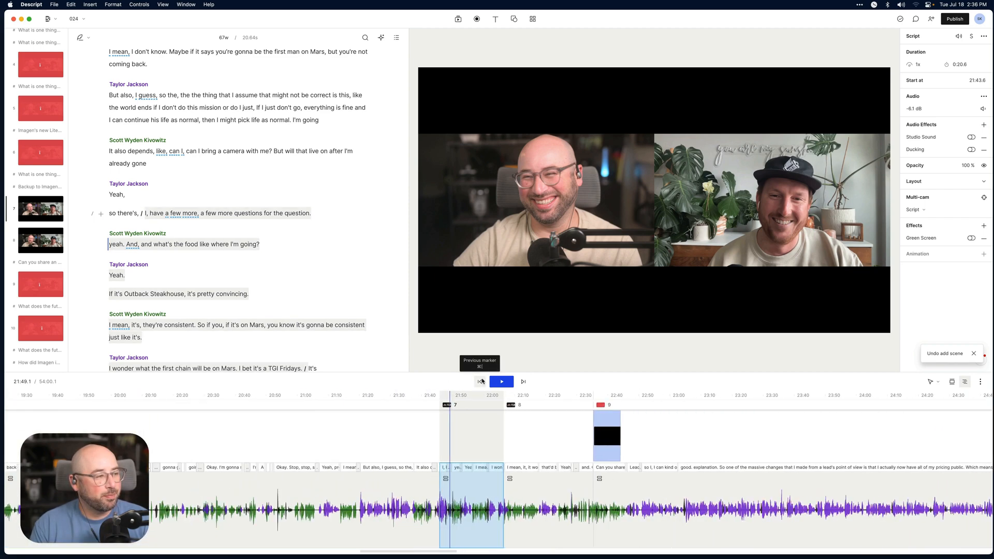
scroll(424, 434, "left", 15)
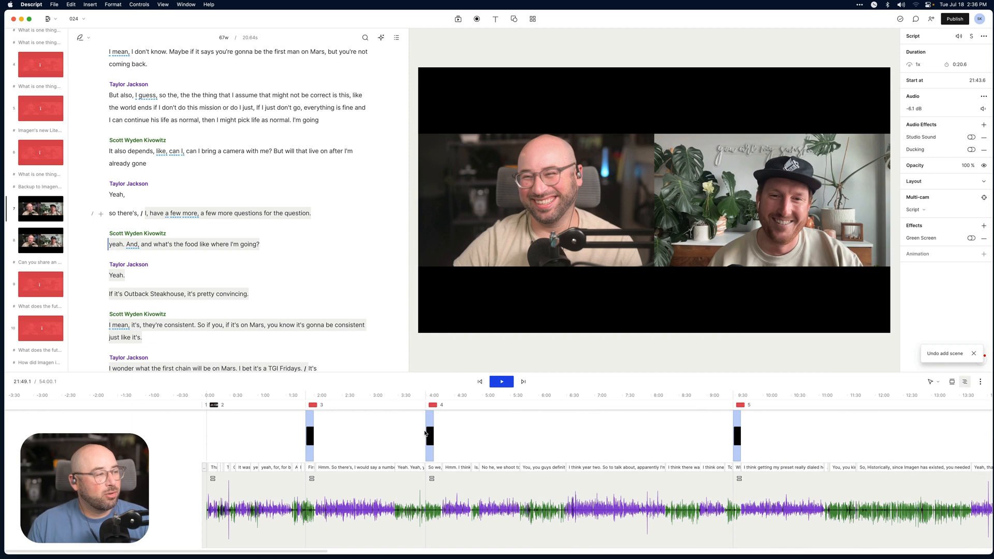
left_click(203, 397)
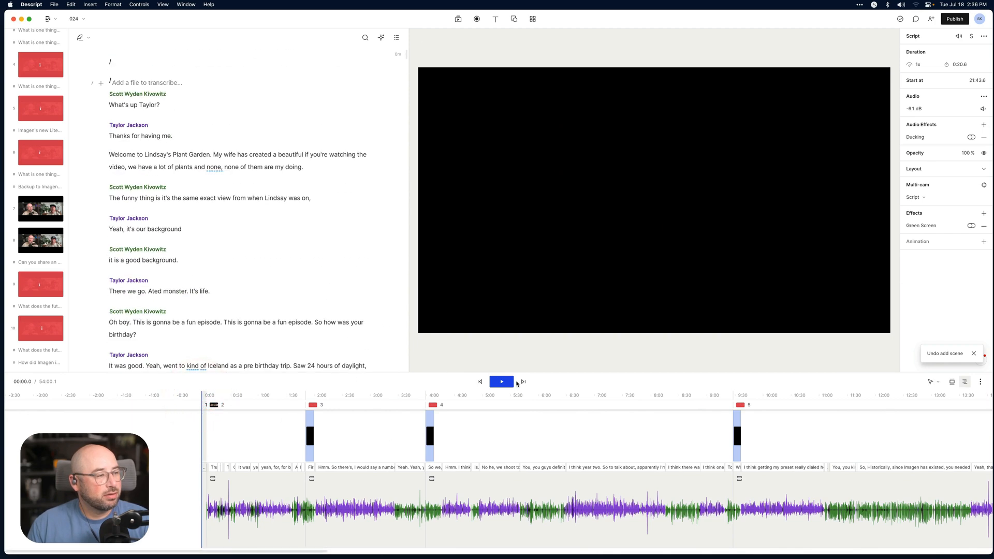
key("super+equal")
key("super+equal")
key("super+equal")
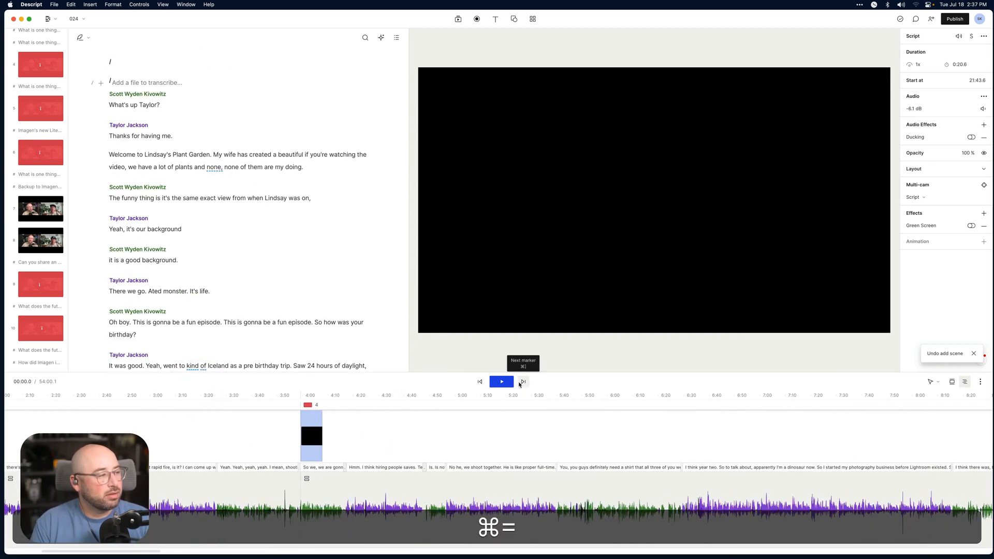
left_click(480, 382)
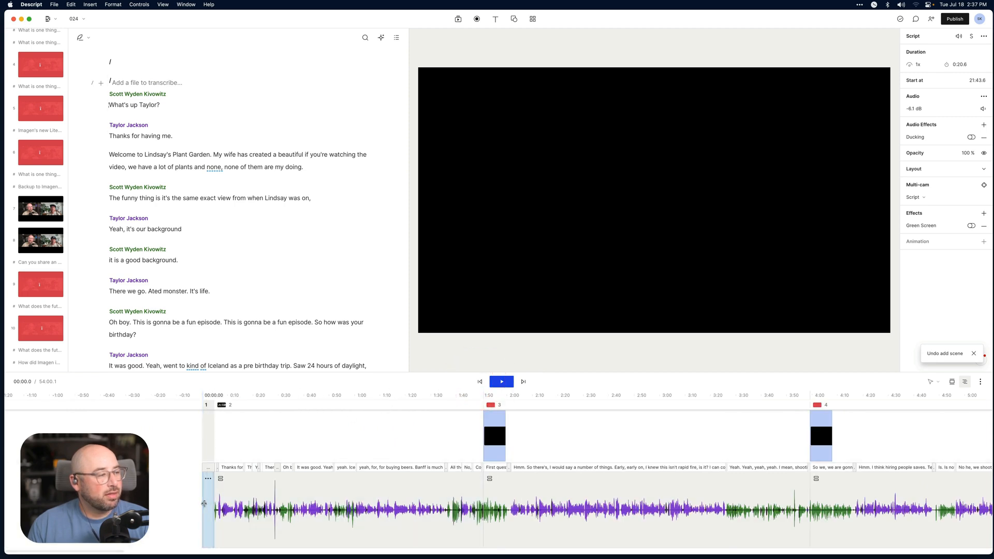
left_click_drag(204, 504, 61, 405)
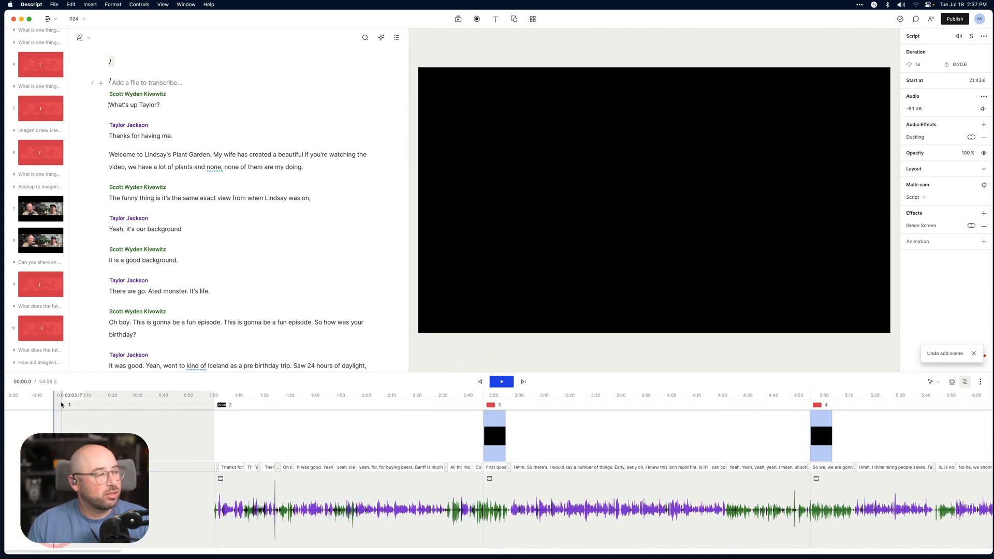
- Paste the copied Outback Steakhouse excerpt at the start of the episode and check it at several points
key("super+v")
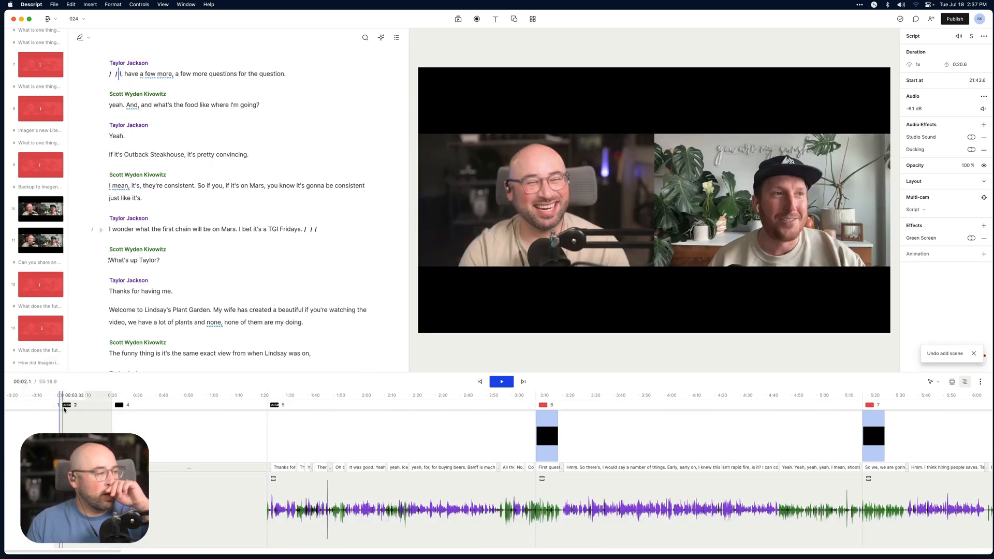
left_click(56, 395)
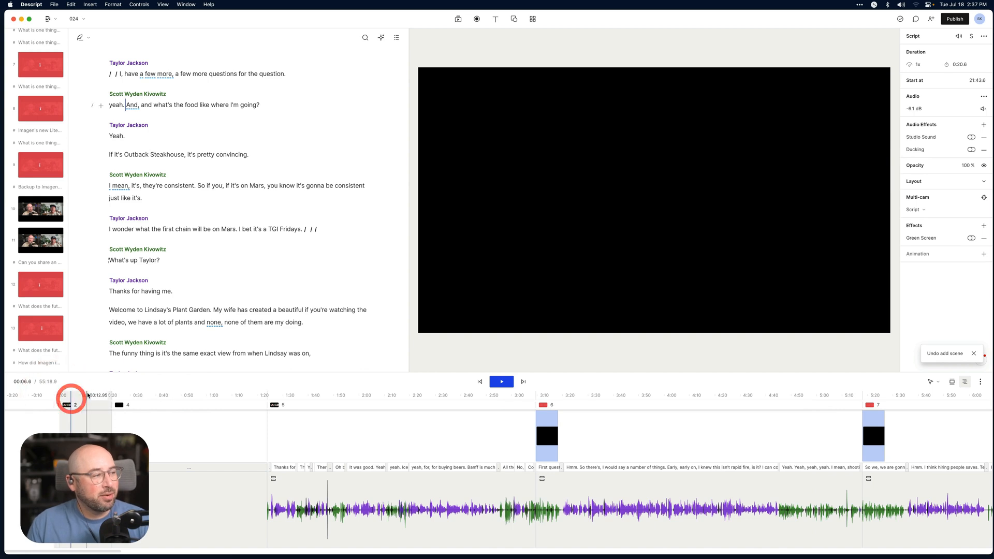
left_click(85, 400)
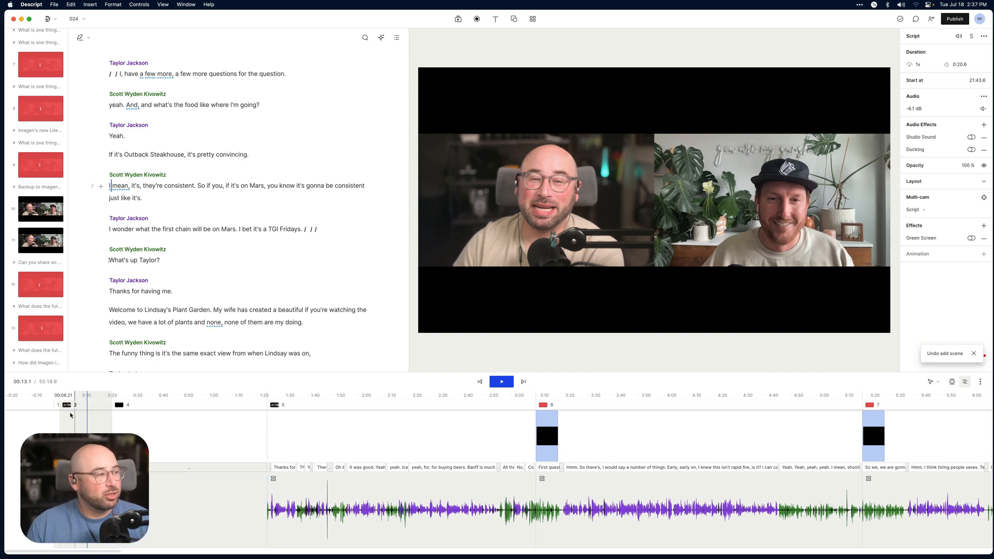
- Delete the short gap clip that precedes the pasted excerpt so the episode opens directly on it
key("BackSpace")
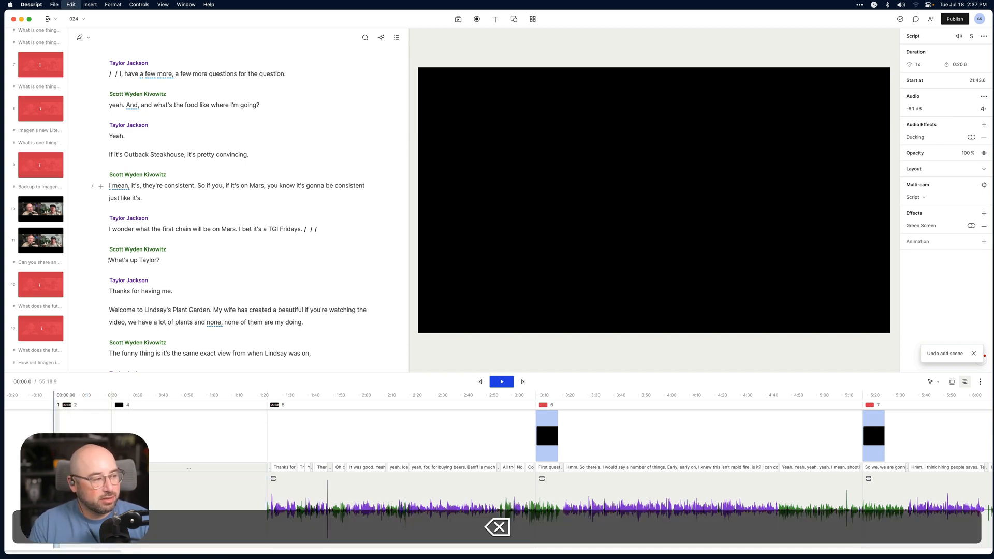
key("super+equal")
key("super+equal")
key("super+equal")
key("super+equal")
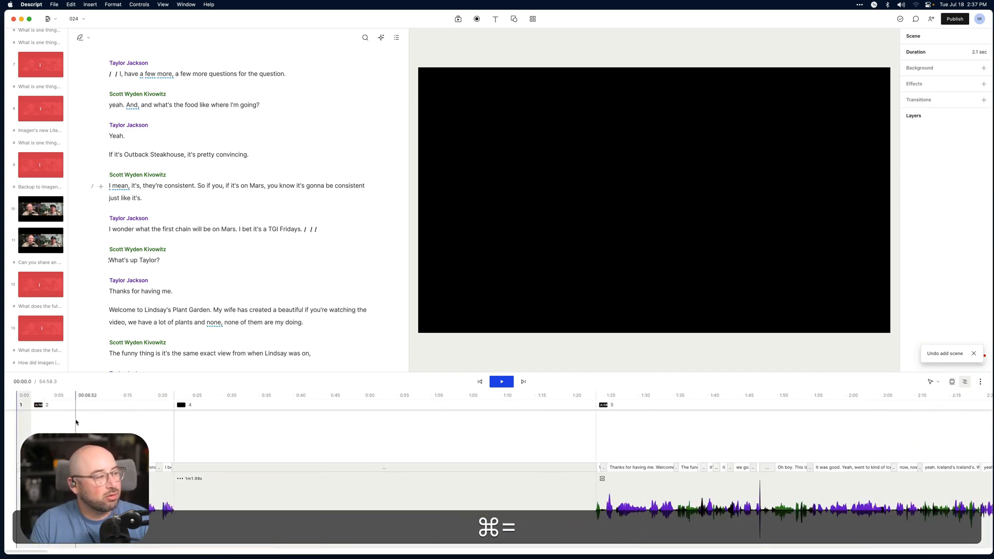
scroll(173, 481, "left", 5)
left_click(206, 484)
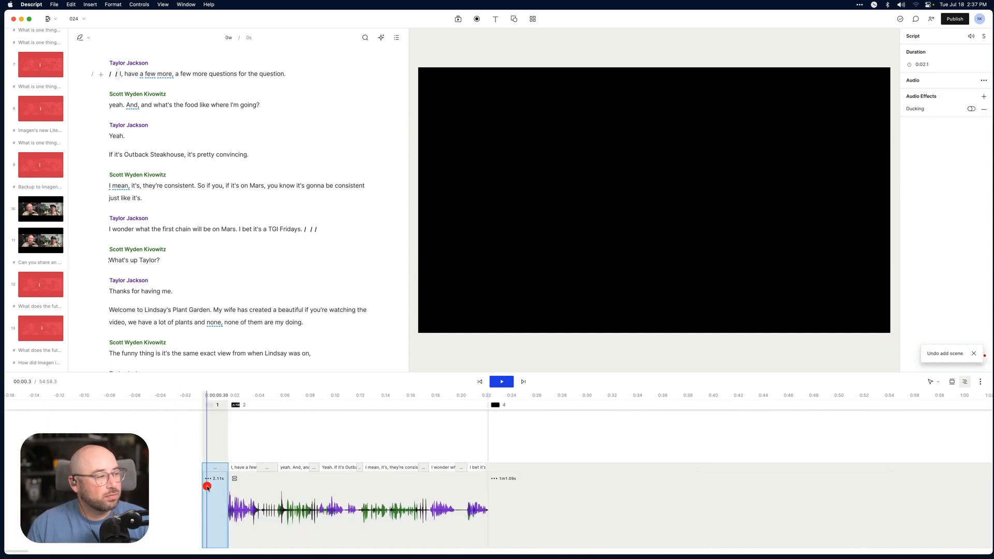
key("BackSpace")
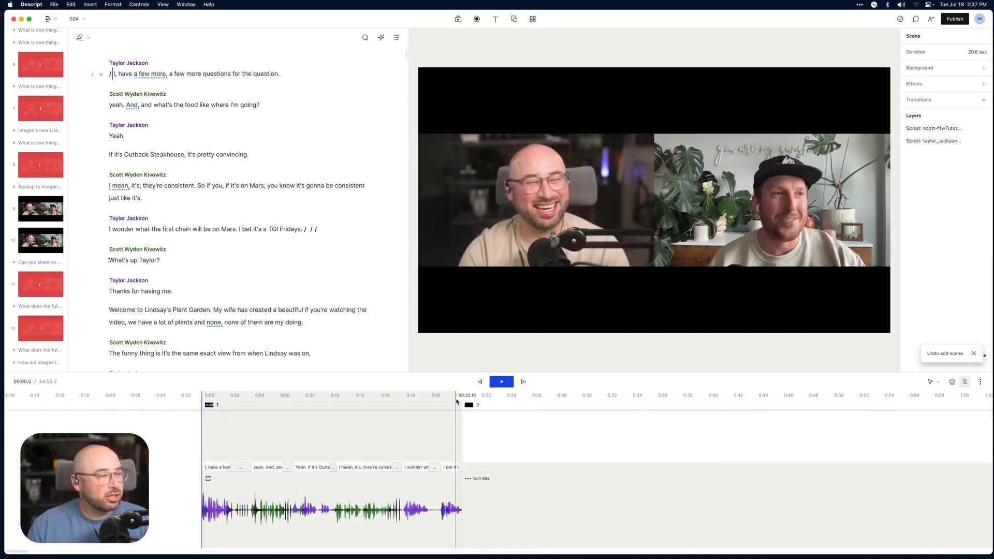
- Play the opening excerpt to examine the pause between "for the question." and "yeah."
key("space")
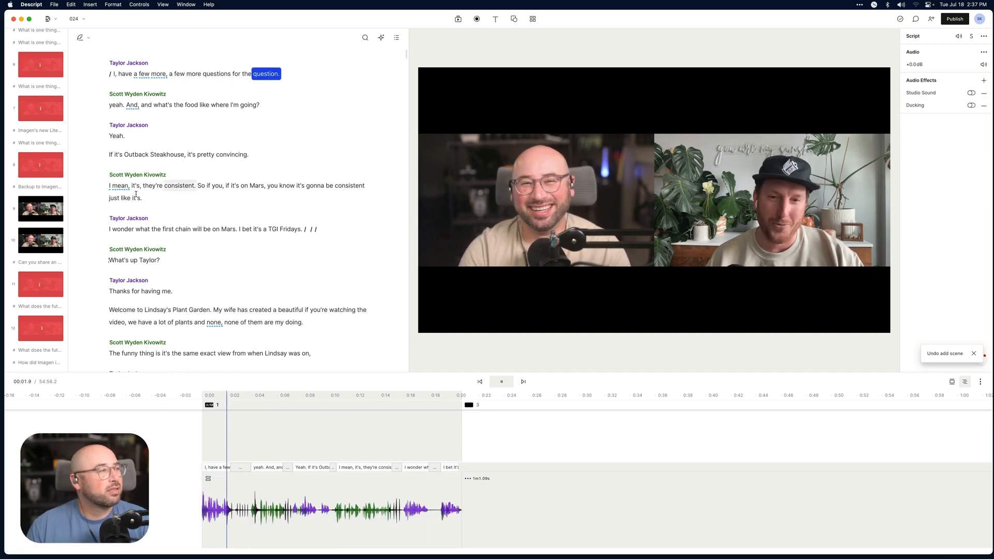
key("space")
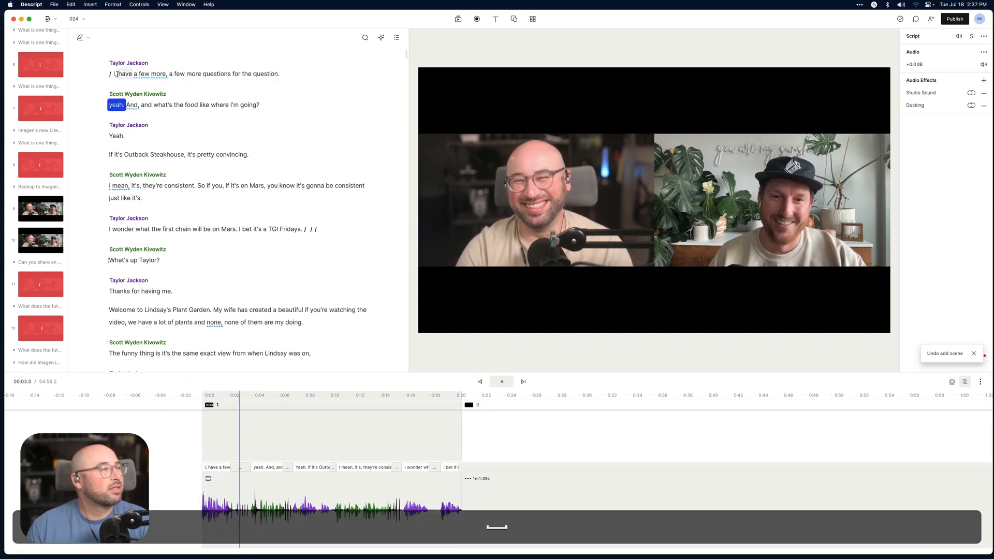
key("space")
key("super+equal")
key("super+equal")
key("super+equal")
key("super+equal")
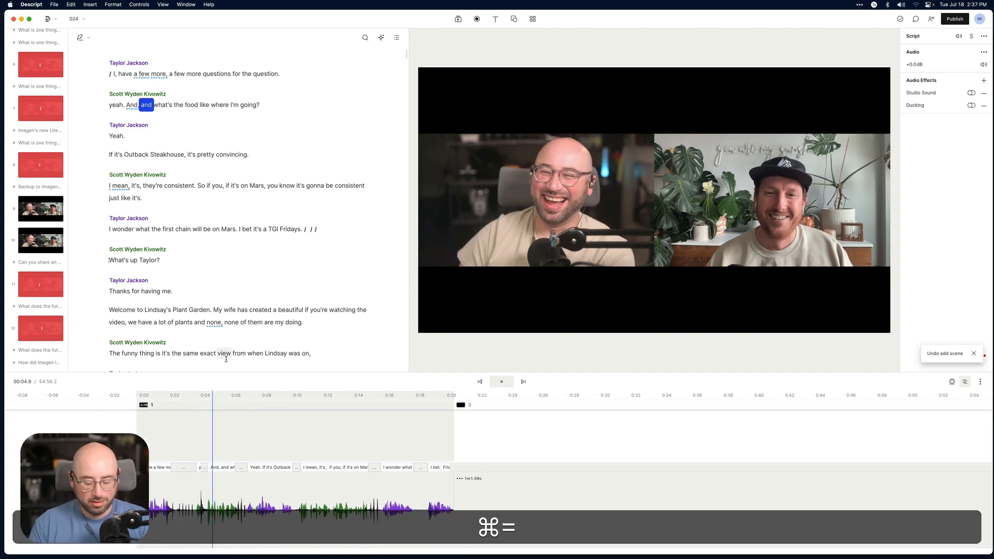
key("space")
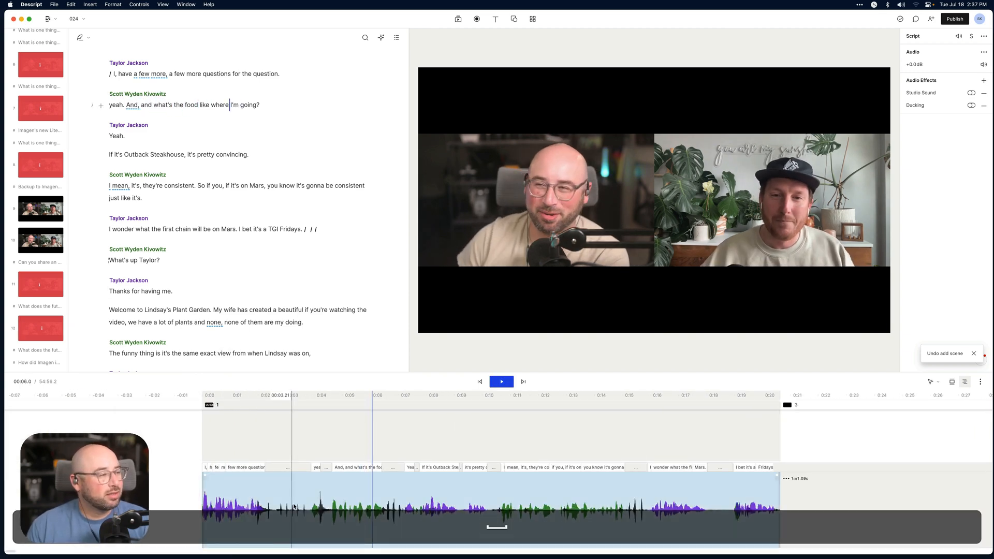
- Cut about 1.3 seconds out of the pause between "for the question." and "yeah." with the Blade tool
left_click(247, 438)
key("super+equal")
key("super+equal")
key("space")
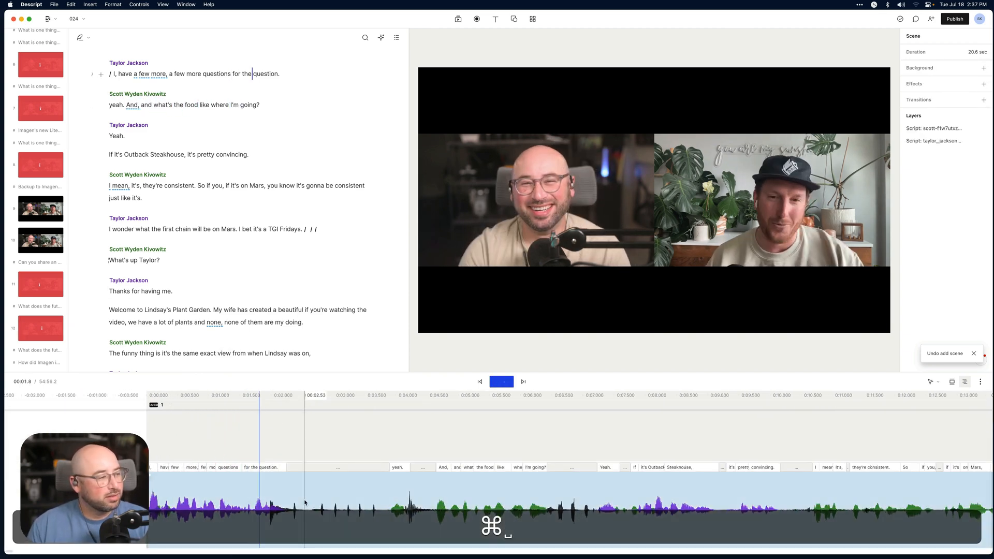
key("b")
key("space")
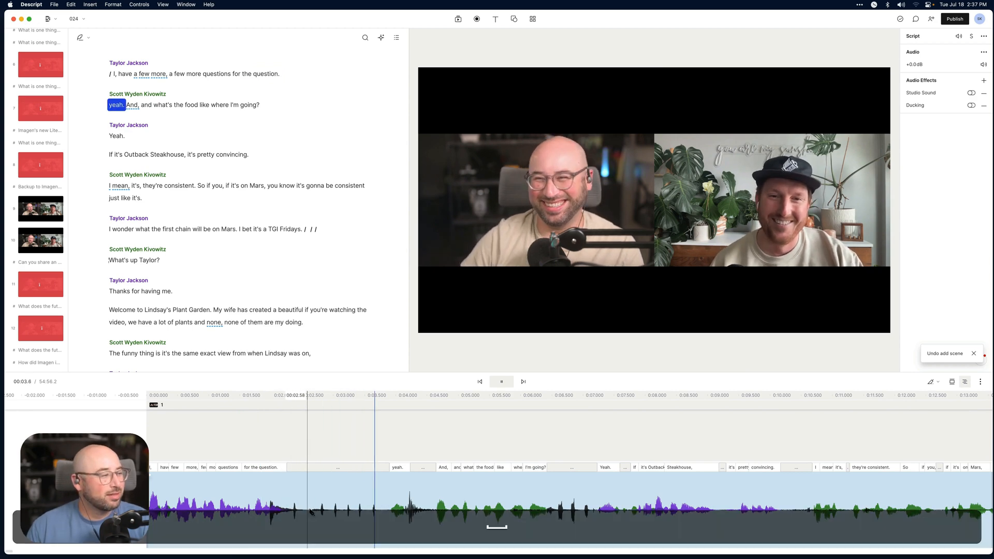
left_click(309, 510)
left_click(388, 513)
key("a")
key("BackSpace")
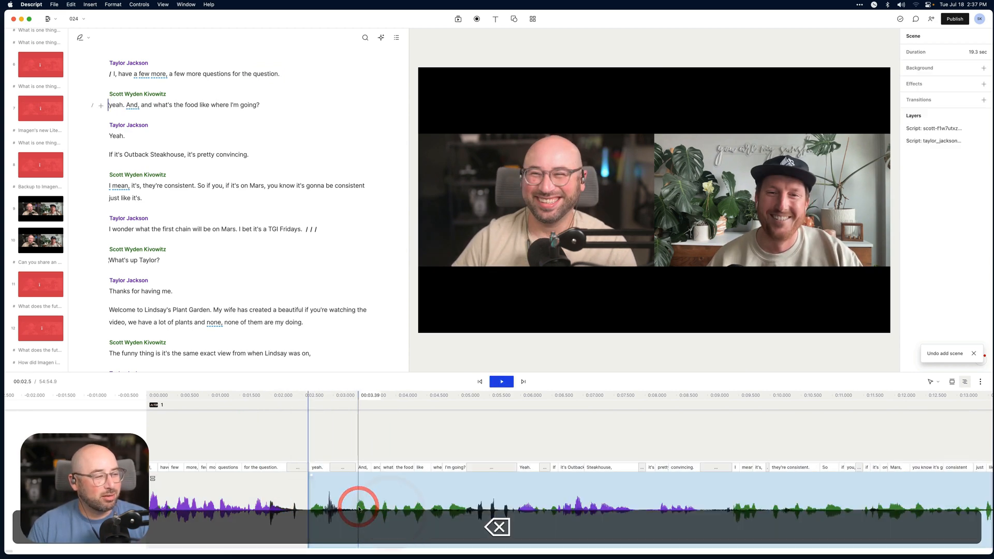
- Play back the shortened excerpt from just before the cut through to its end
left_click(266, 454)
key("space")
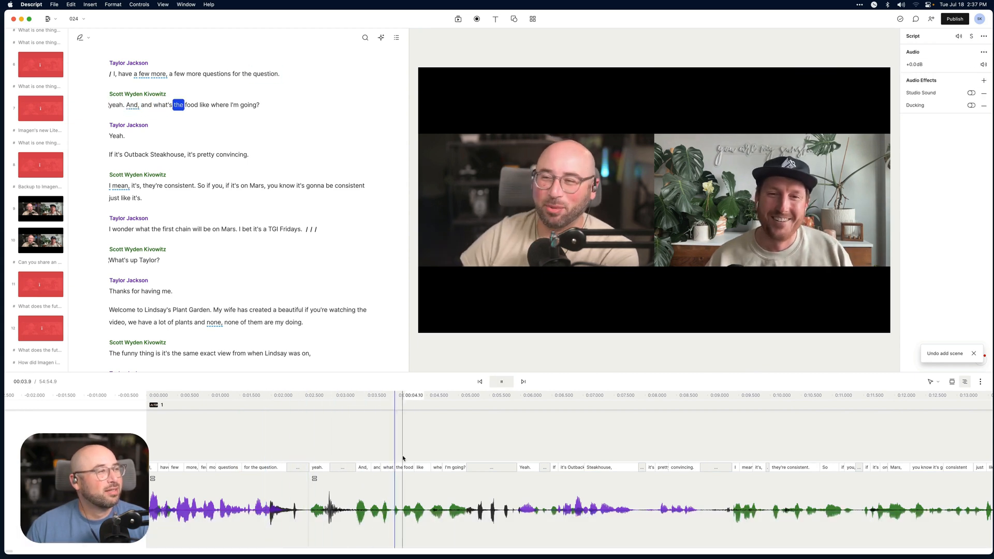
left_click(479, 492)
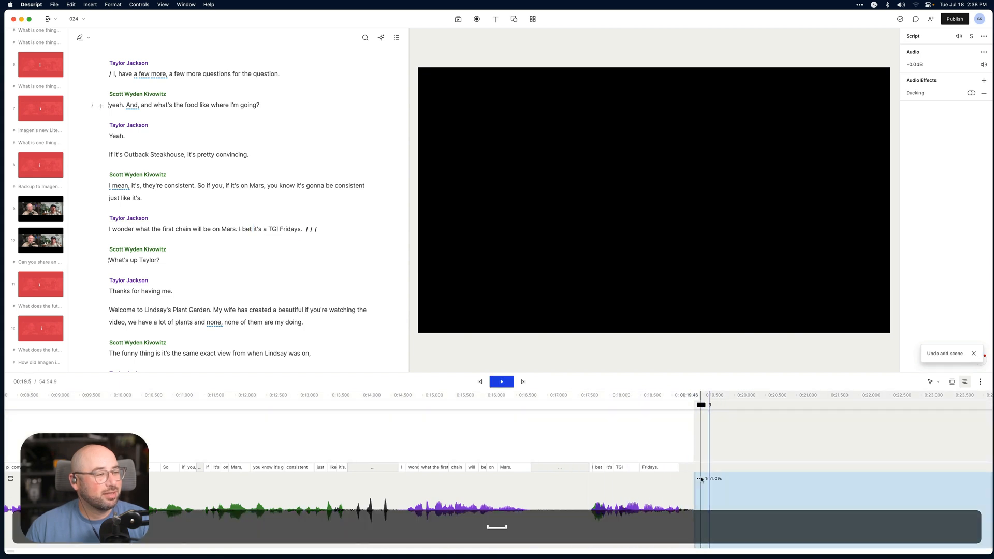
- Open the sequence of the first interview clip after the long gap, containing "Thanks for having me," for editing
key("super+minus")
key("super+minus")
key("super+minus")
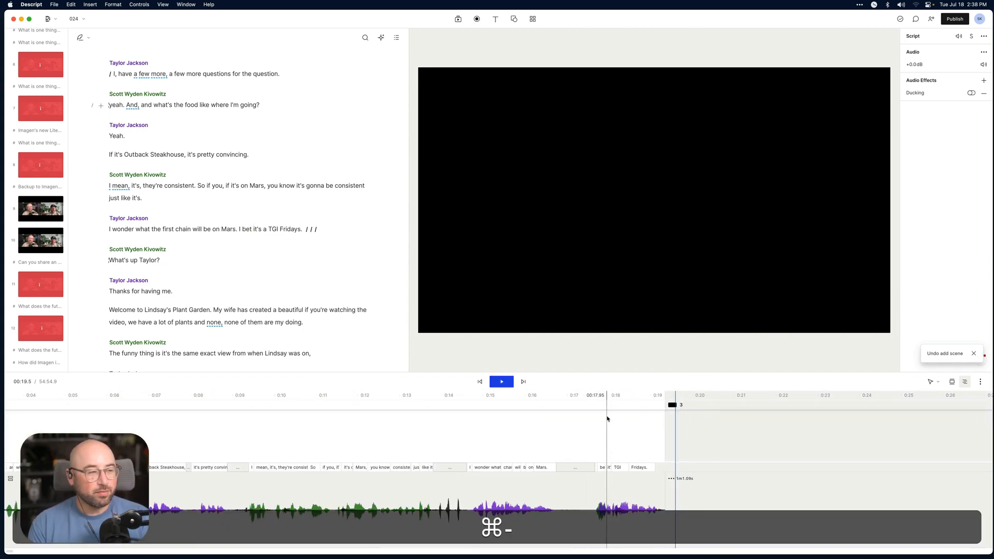
key("super+minus")
key("super+minus")
scroll(607, 419, "right", 15)
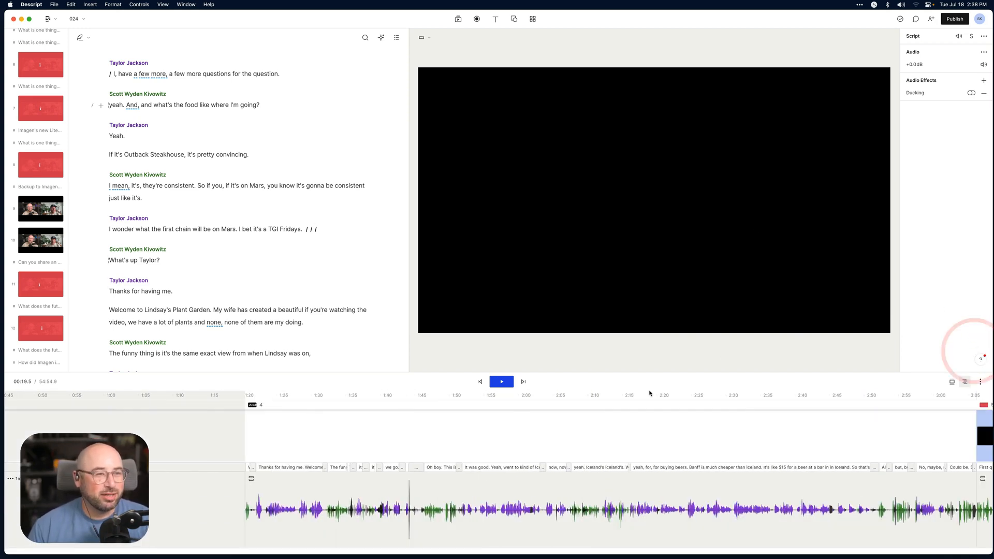
left_click(592, 486)
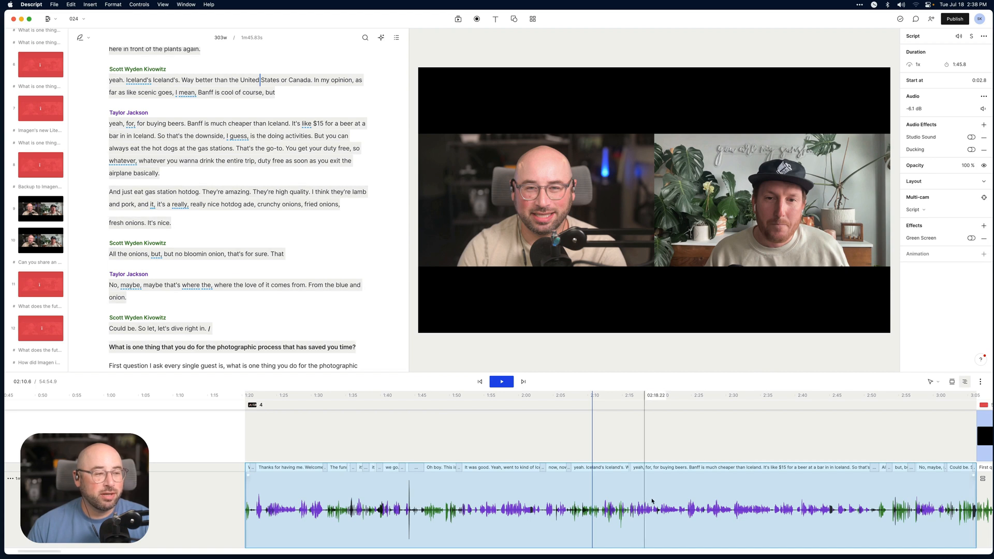
right_click(665, 484)
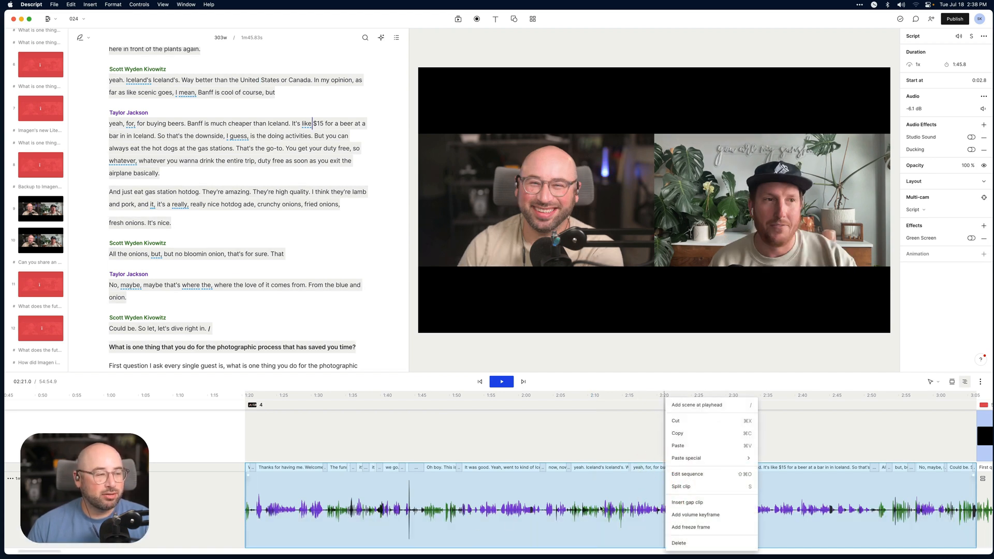
left_click(698, 473)
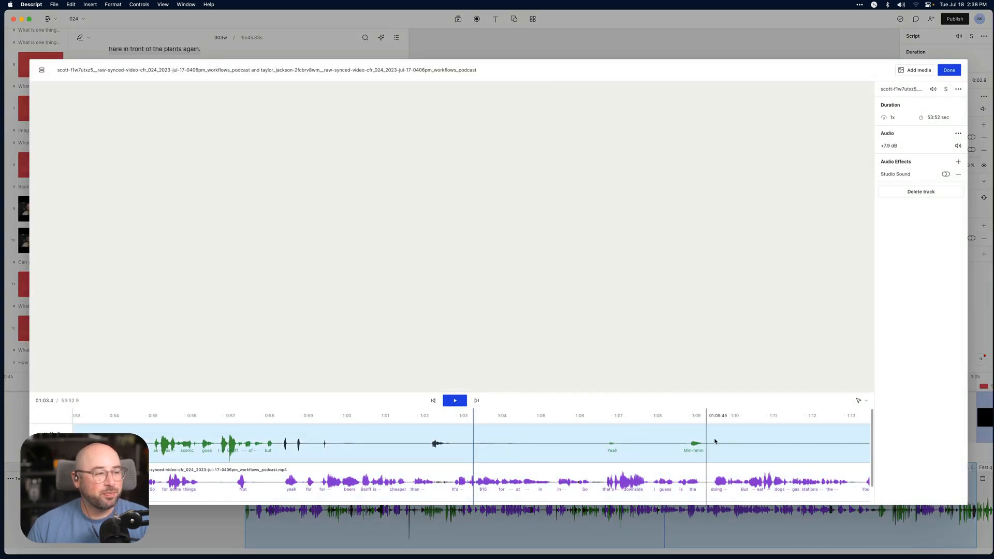
- Enable Studio Sound on both speakers' tracks and close the sequence, dismissing the progress notices
left_click(737, 438)
left_click(946, 174)
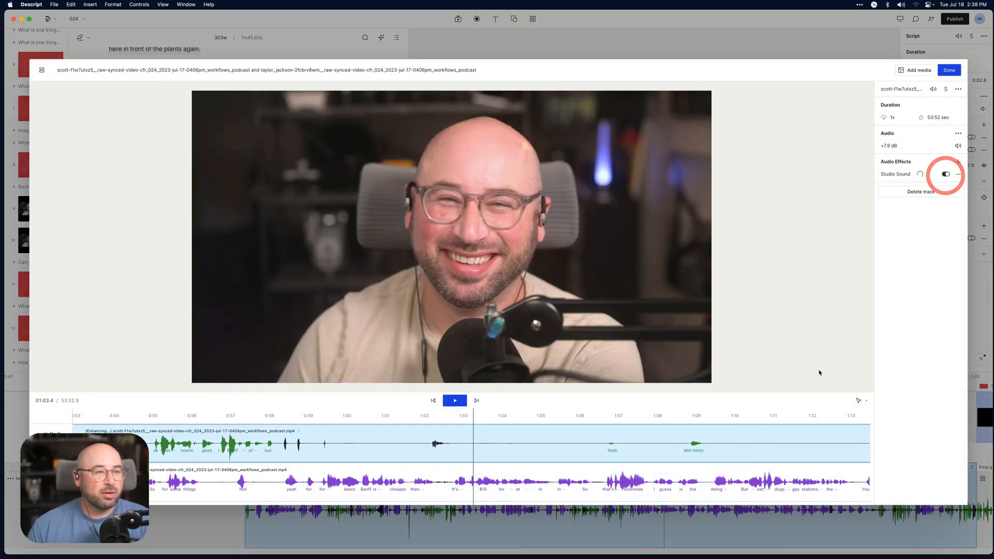
left_click(783, 465)
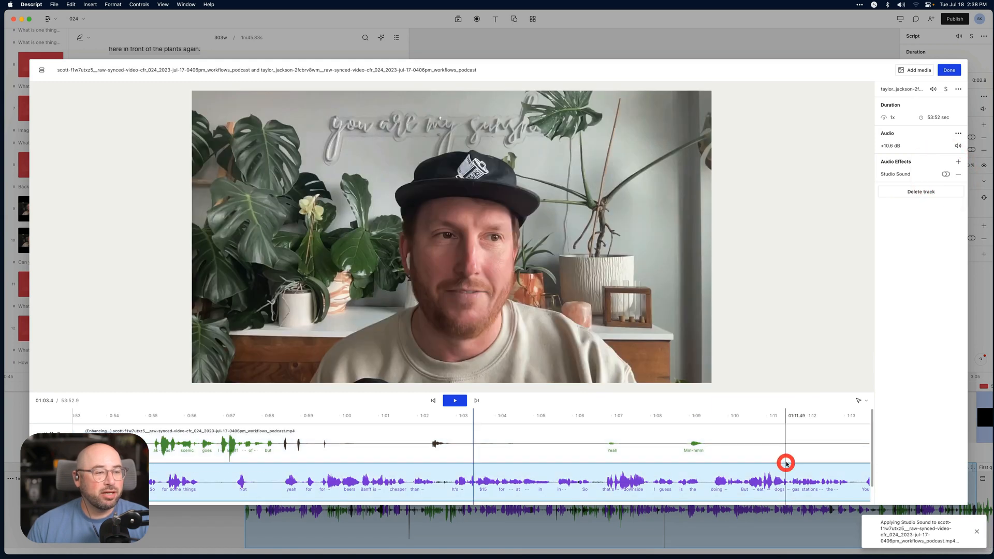
left_click(945, 174)
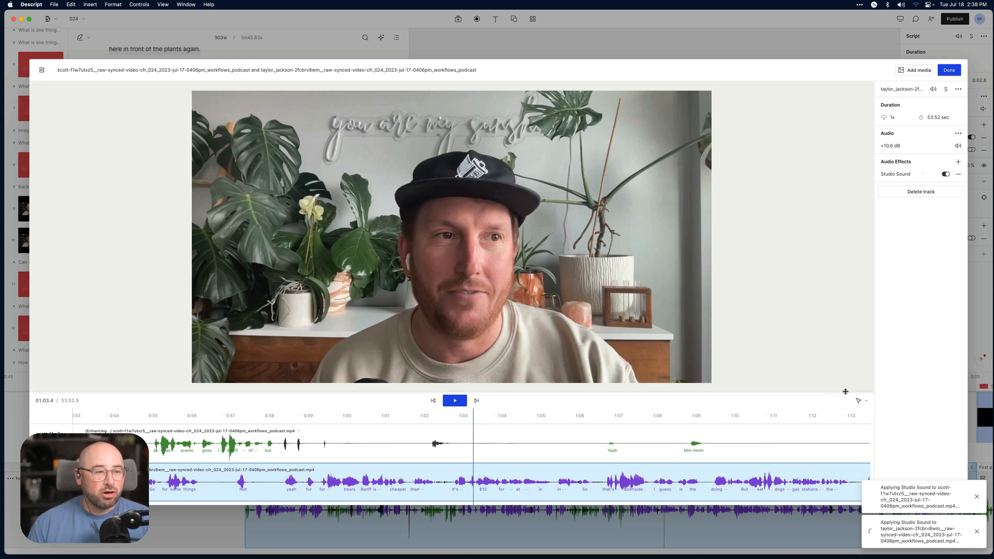
left_click(949, 70)
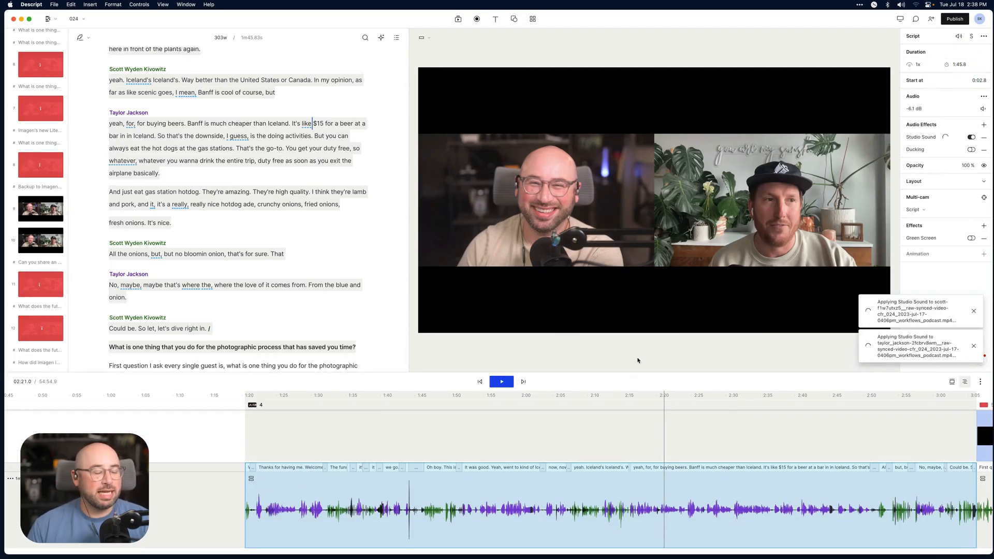
left_click(974, 313)
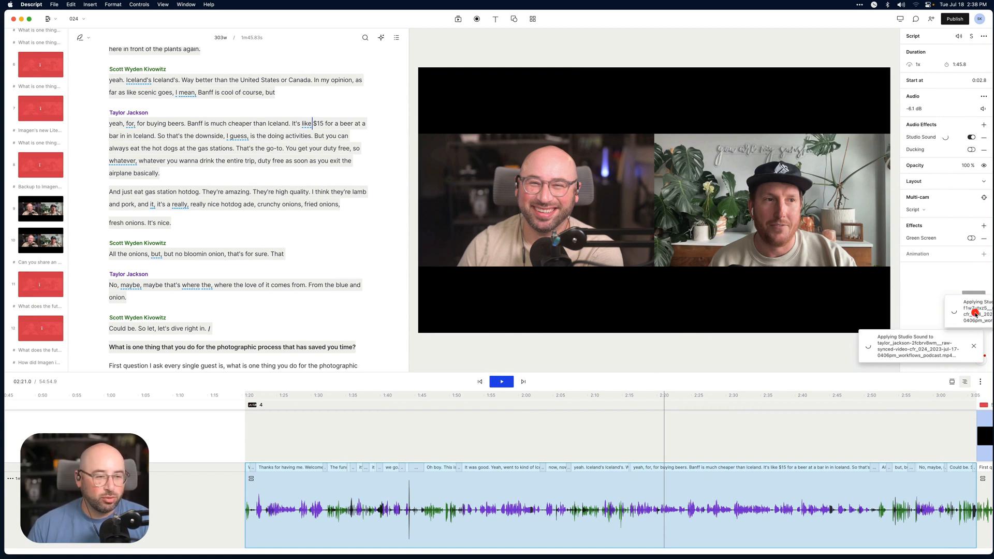
left_click(973, 348)
- Reopen the interview clip's sequence to check its Studio Sound setting, and close it again
right_click(741, 489)
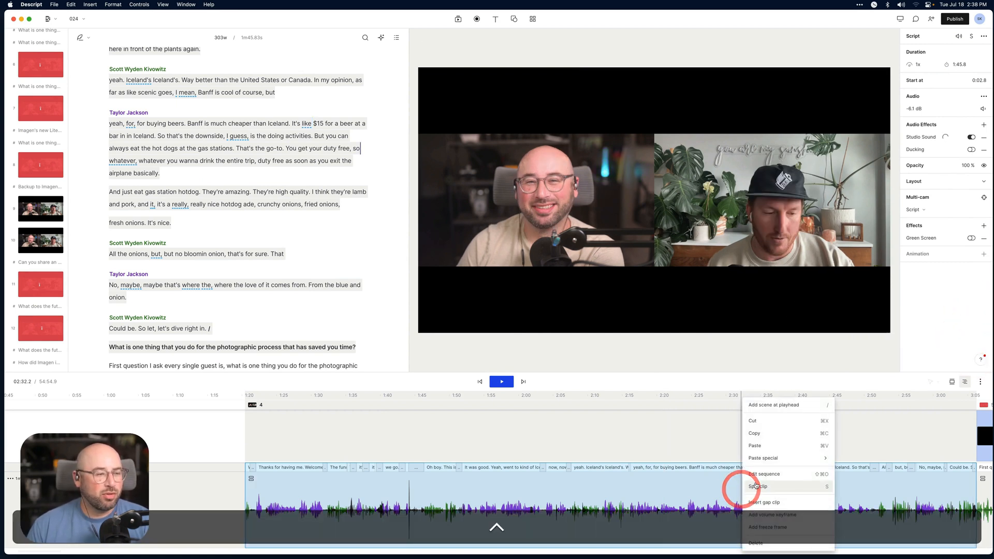
left_click(774, 475)
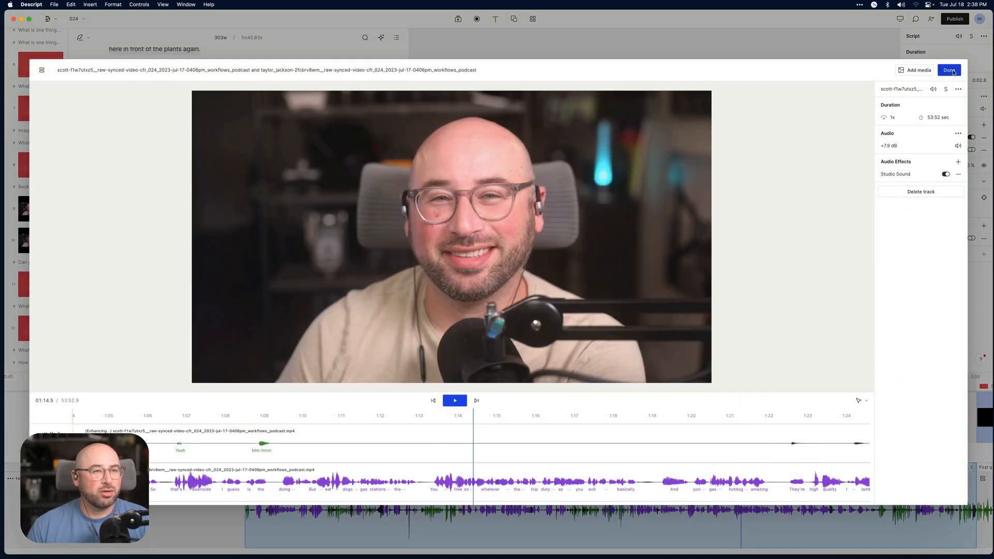
left_click(949, 70)
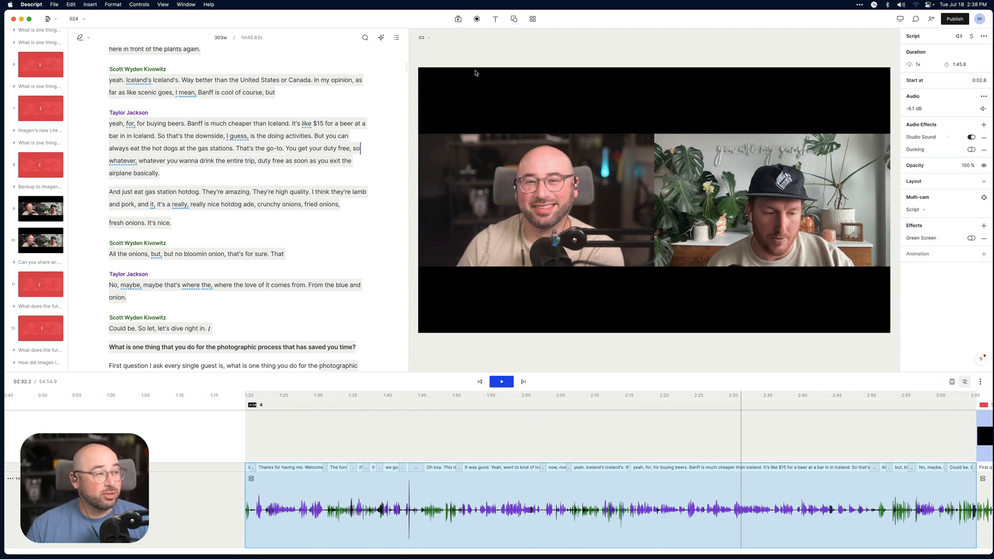
- Apply the Workflows Episode template from Full Workflows Podcast to the first interview scene
left_click(458, 20)
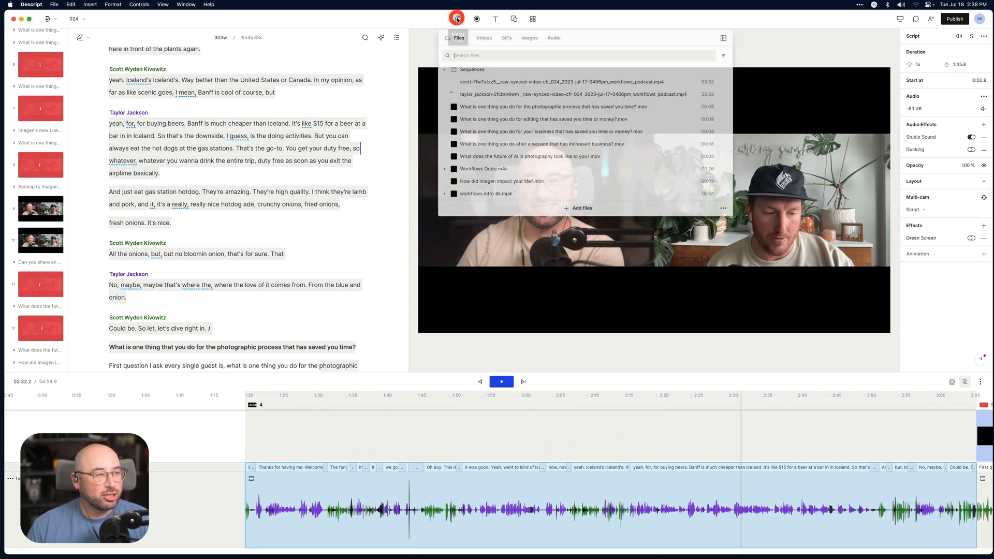
left_click(532, 19)
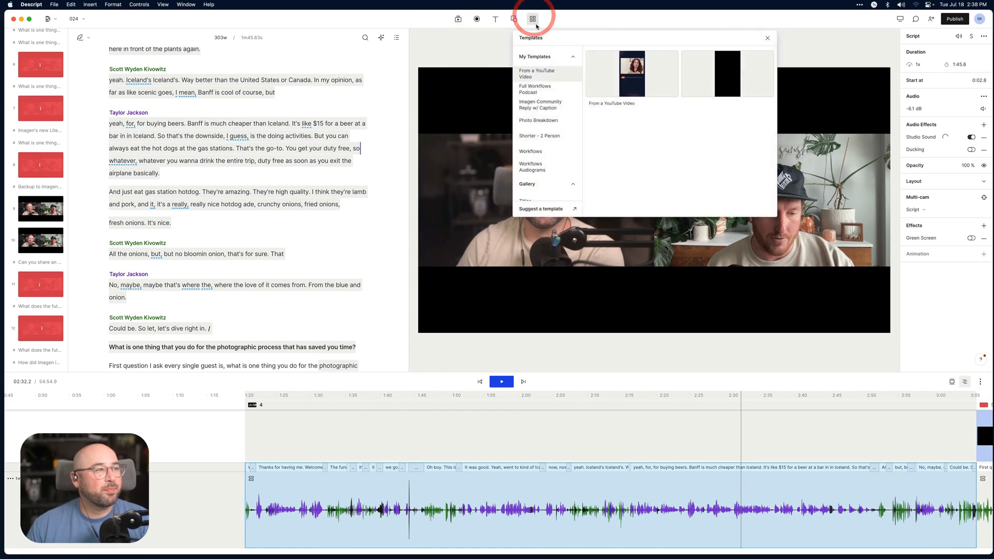
left_click(545, 89)
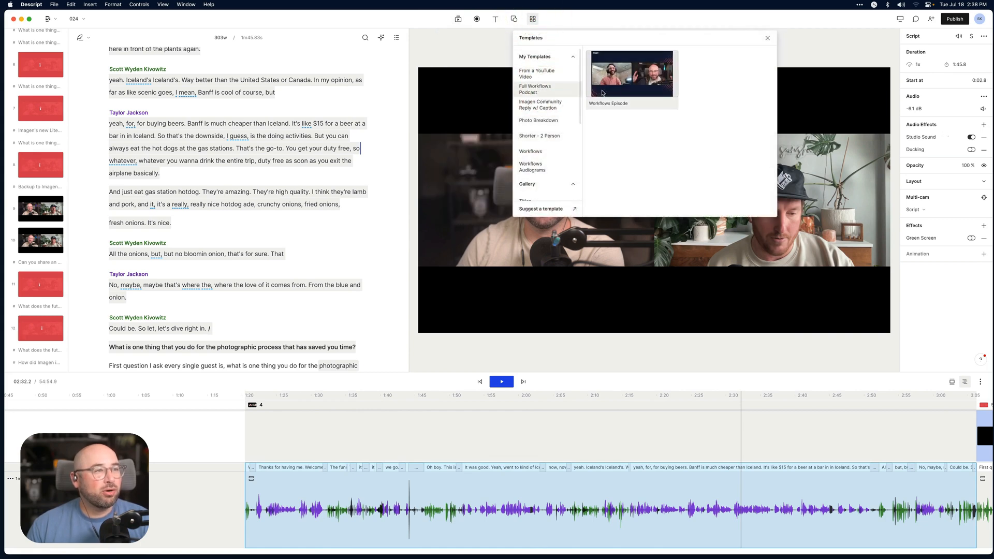
left_click(630, 75)
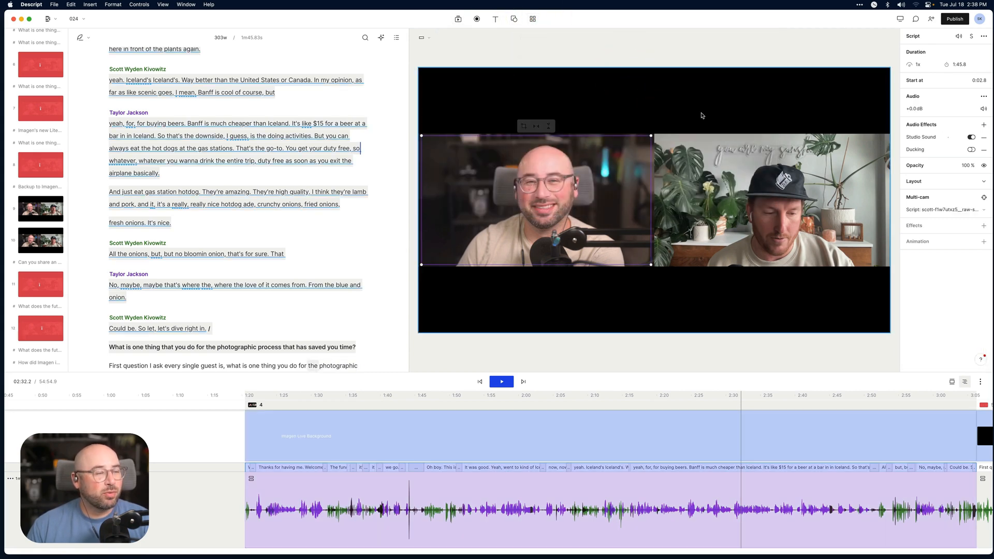
left_click(676, 48)
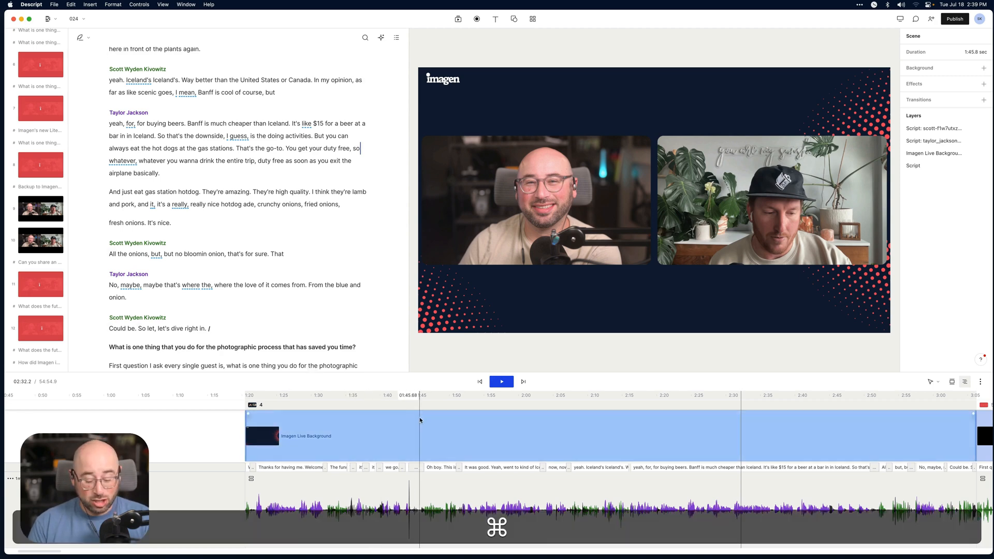
key("super+minus")
key("super+minus")
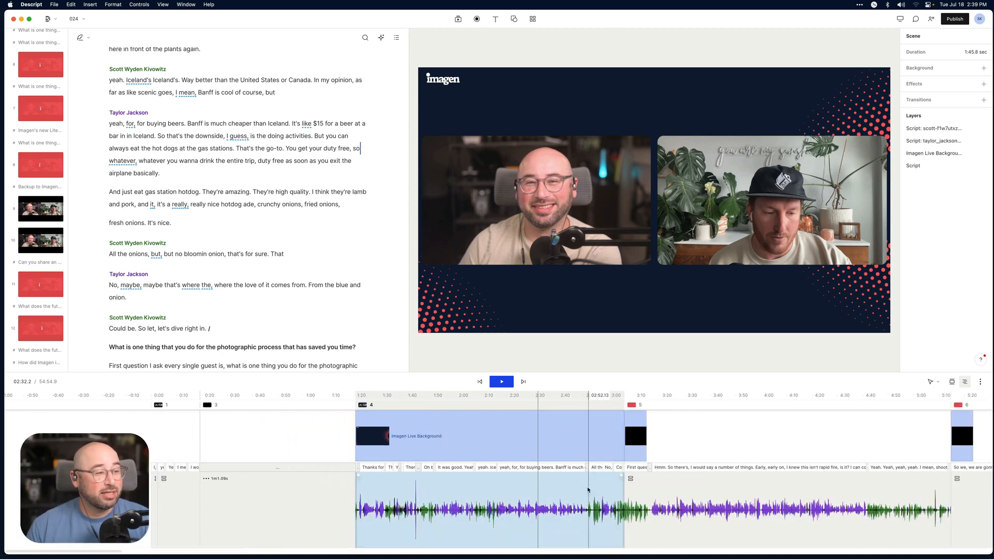
- Extend the Imagen Live Background layer beyond the first interview scene, through scene 5 to the start of scene 6
left_click(587, 488)
left_click_drag(625, 446, 723, 448)
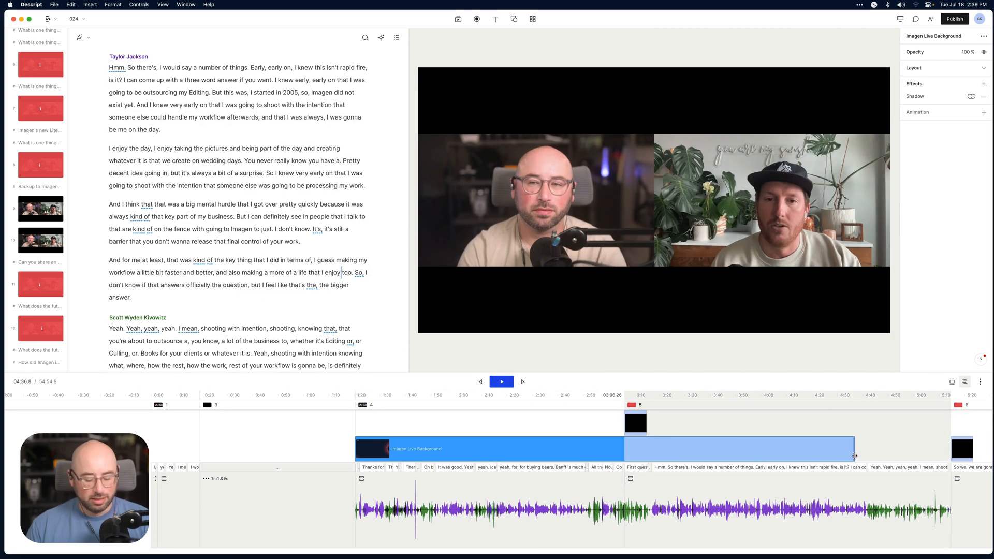
key("super+minus")
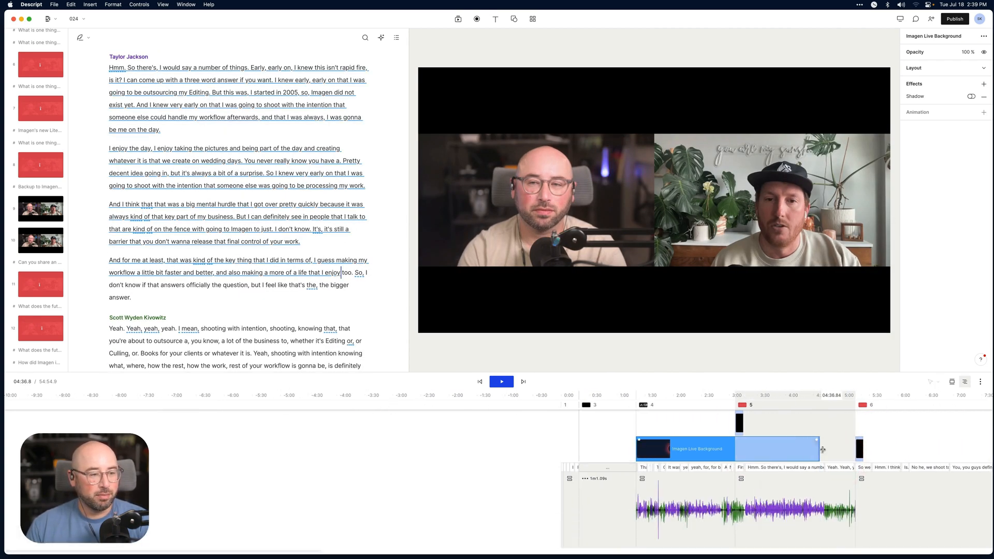
left_click_drag(818, 449, 855, 451)
- Extend the Imagen Live Background layer through all remaining scenes to the end of the episode
left_click(632, 404)
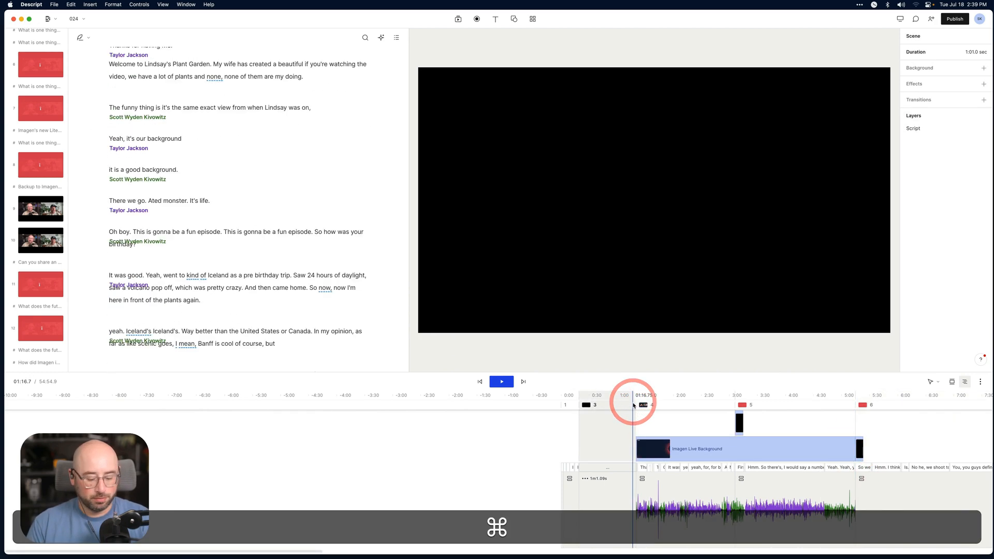
key("super+equal")
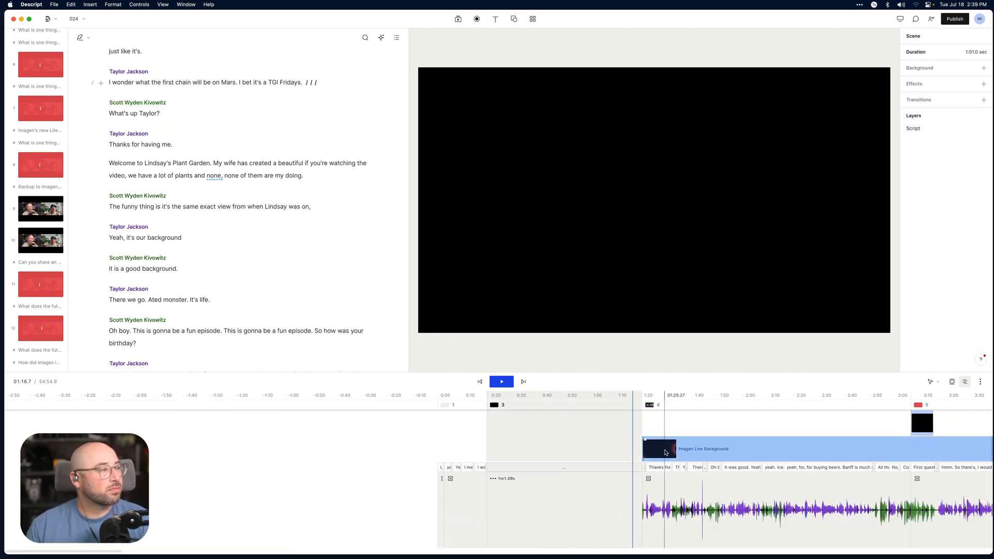
scroll(663, 450, "right", 15)
scroll(665, 453, "left", 8)
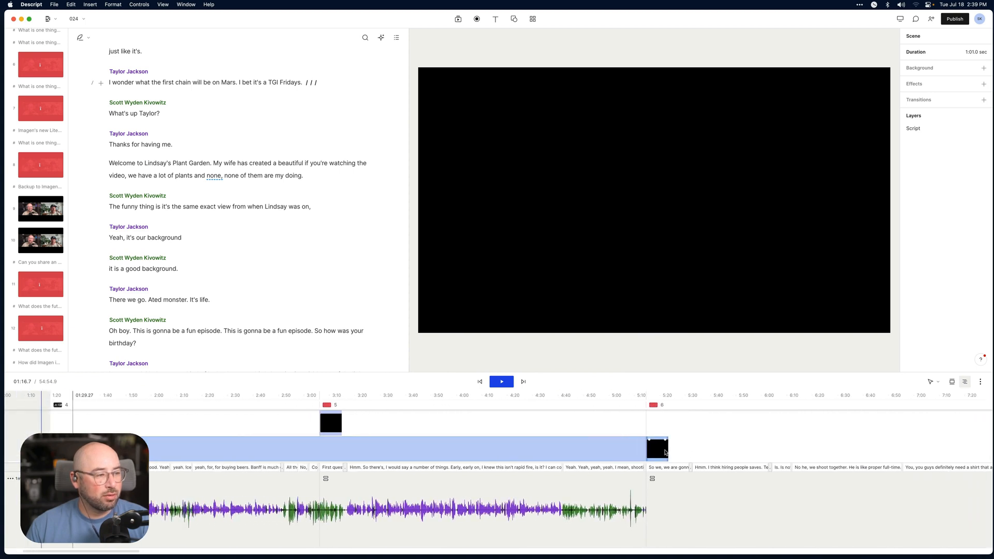
scroll(609, 457, "right", 10)
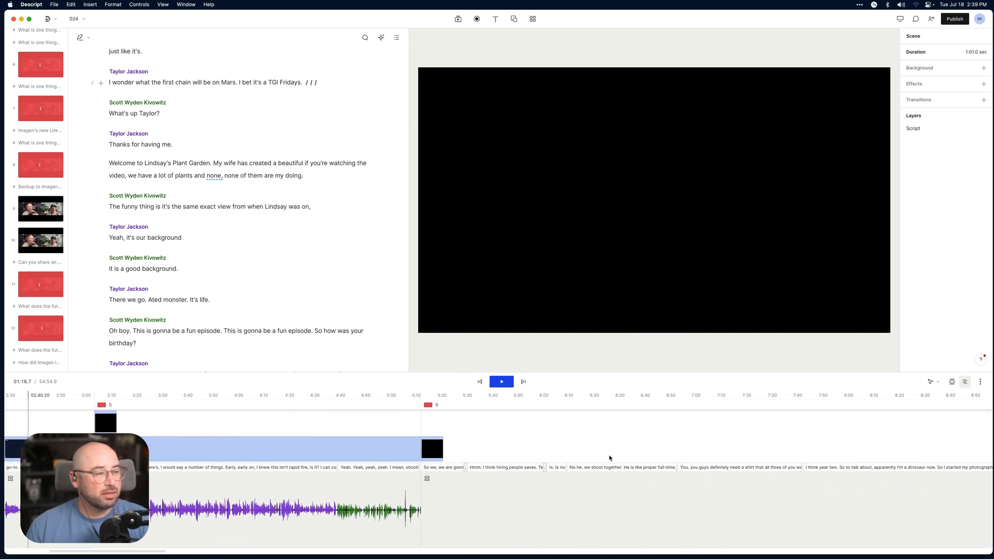
key("super+minus")
key("super+minus")
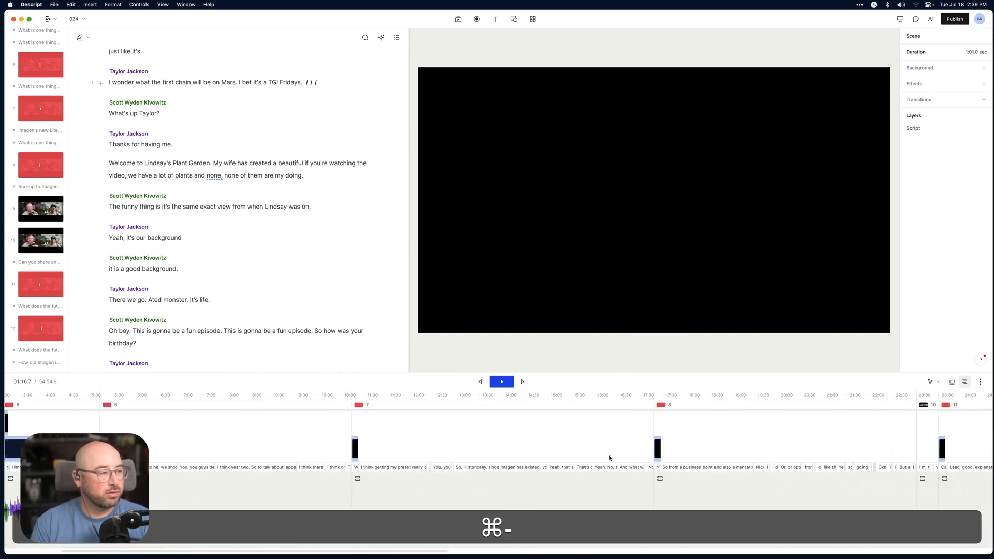
key("super+minus")
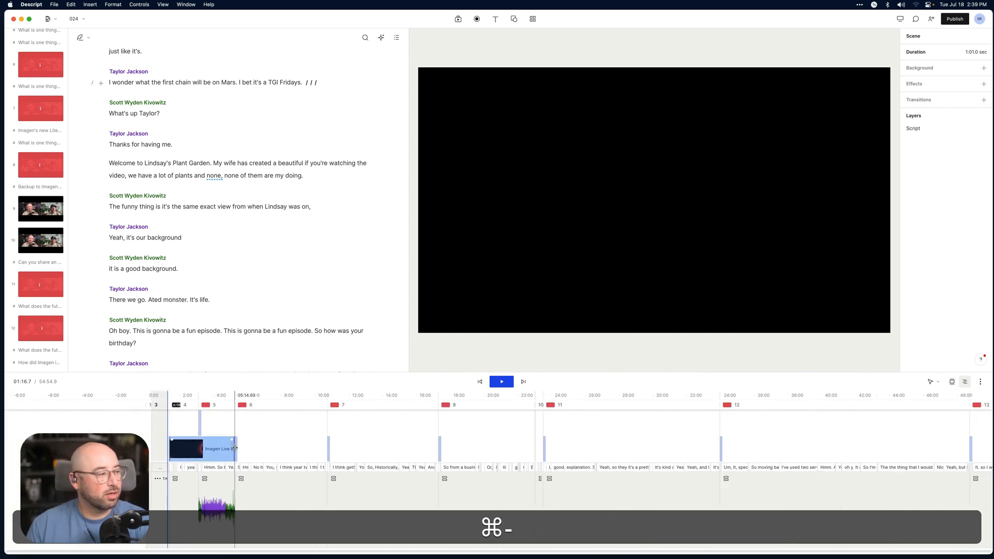
left_click_drag(234, 449, 694, 438)
key("super+minus")
key("super+minus")
- Send the Imagen Live Background layer to the back, behind both speakers' videos, and check the picture in scene 11
left_click(556, 396)
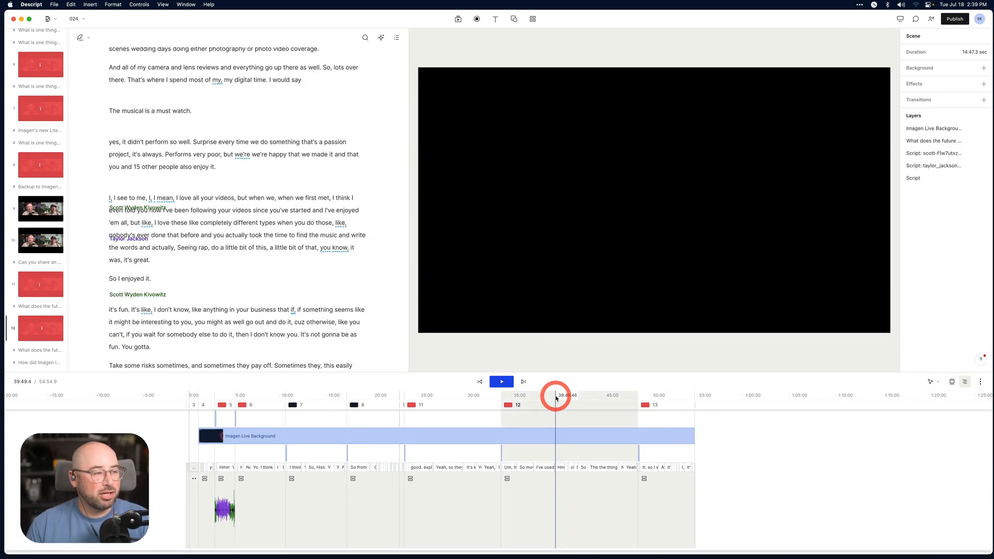
left_click(547, 396)
left_click(455, 436)
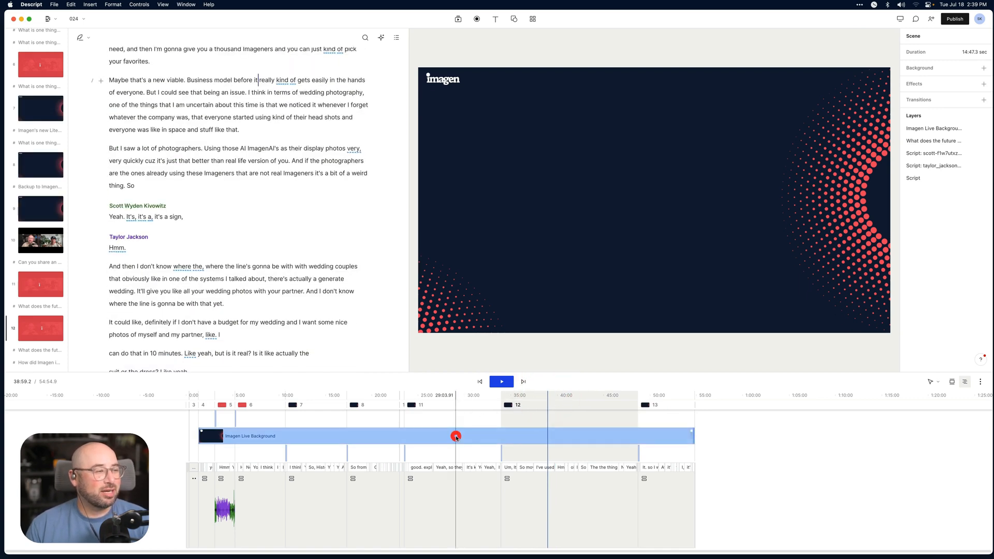
right_click(456, 437)
right_click(632, 270)
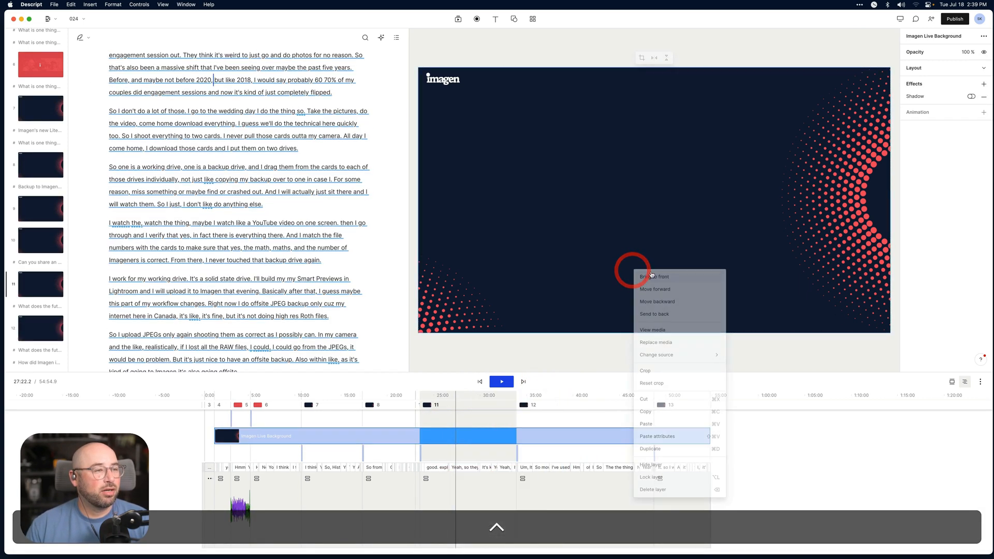
left_click(671, 313)
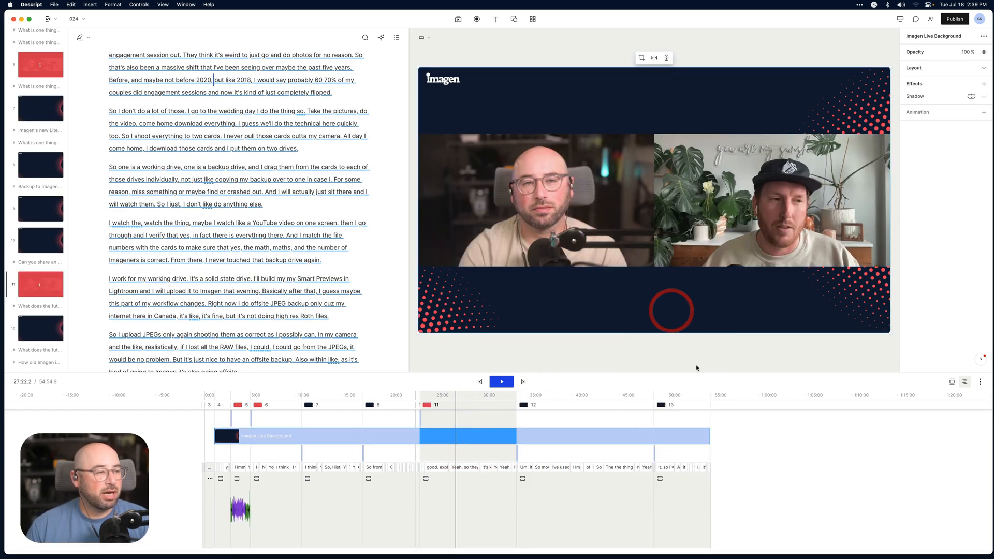
left_click(404, 398)
left_click(455, 396)
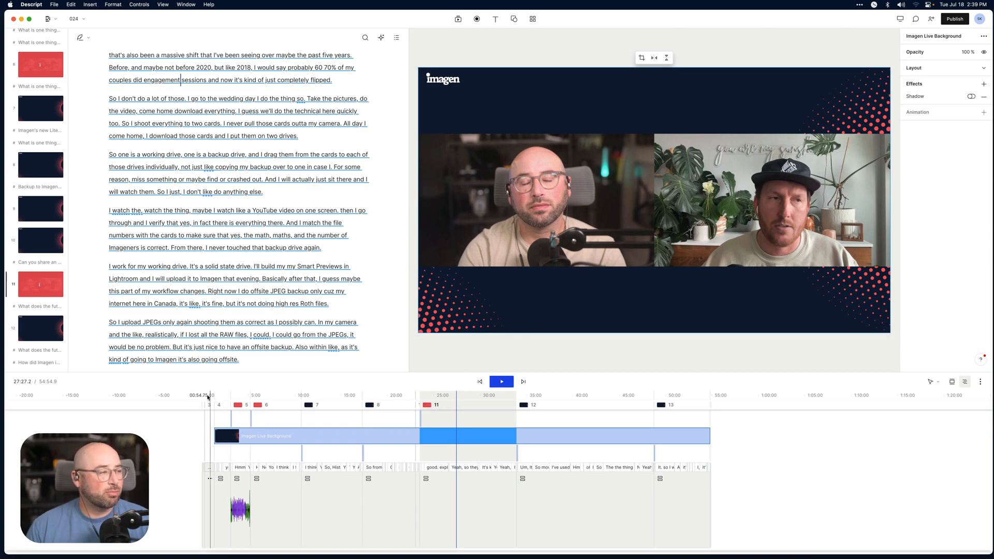
- Add workflows intro 4k.mp4 as a new layer in the empty scene 3, directly after the teaser
left_click(207, 396)
key("super+equal")
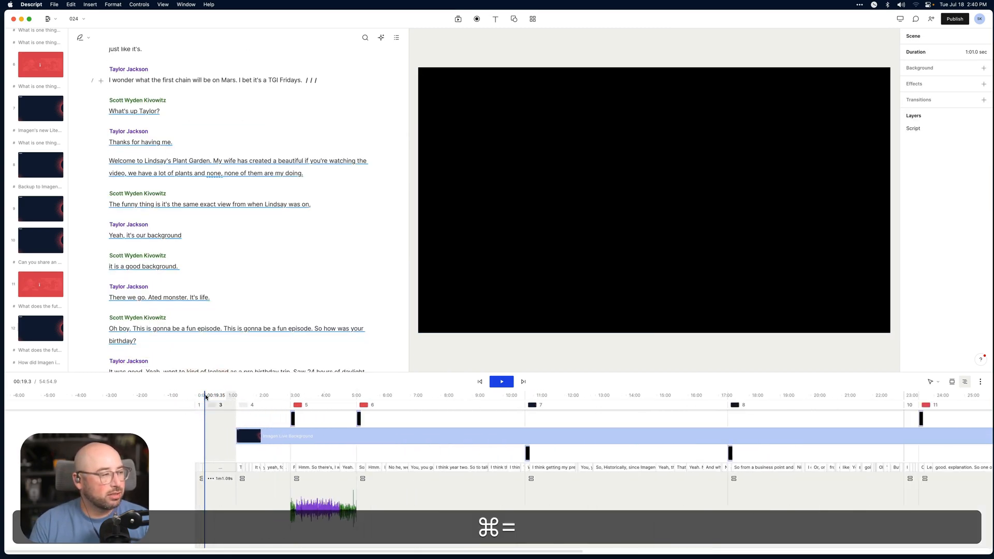
key("super+equal")
key("super+equal")
key("super+equal")
key("super+equal")
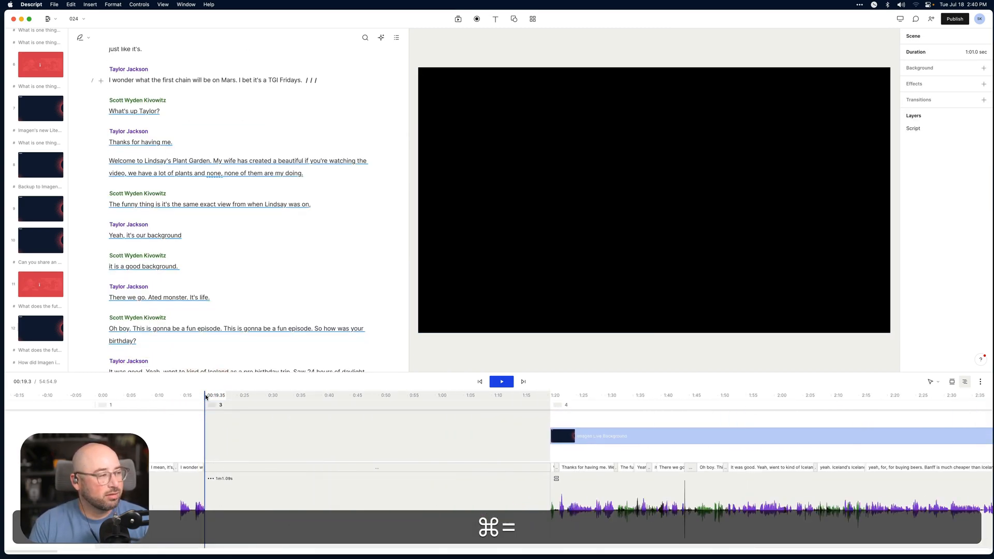
key("super+equal")
key("super+equal")
left_click(193, 395)
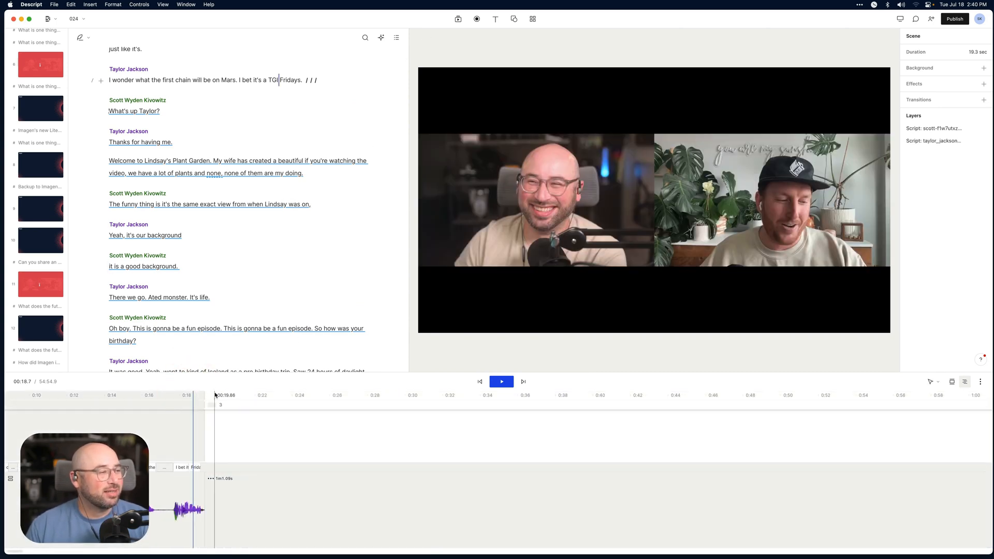
left_click(215, 396)
left_click(534, 20)
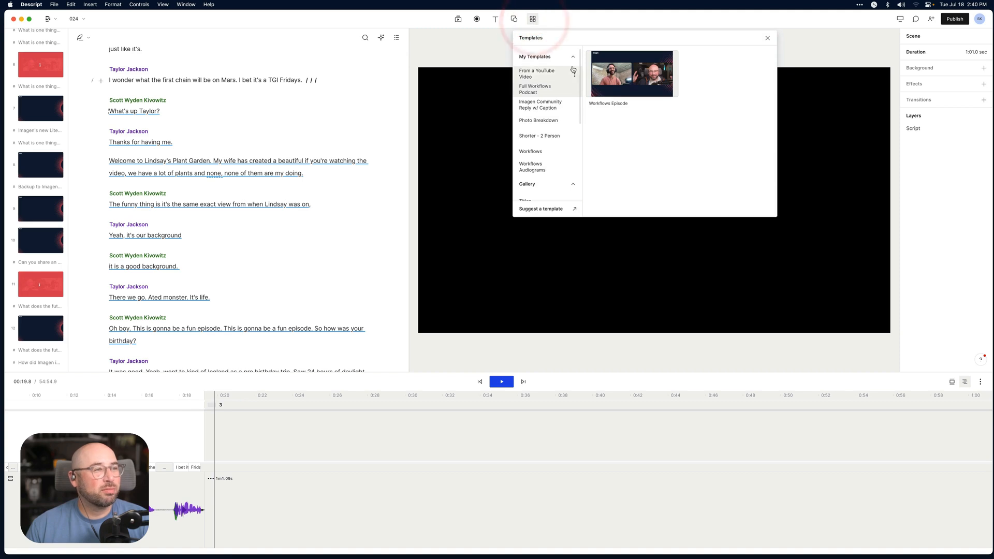
left_click(458, 19)
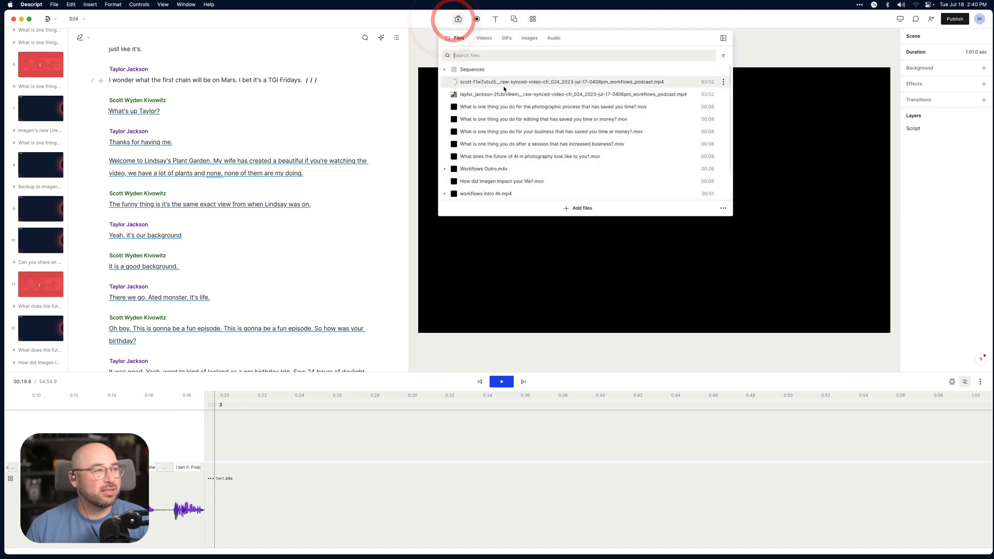
left_click(535, 166)
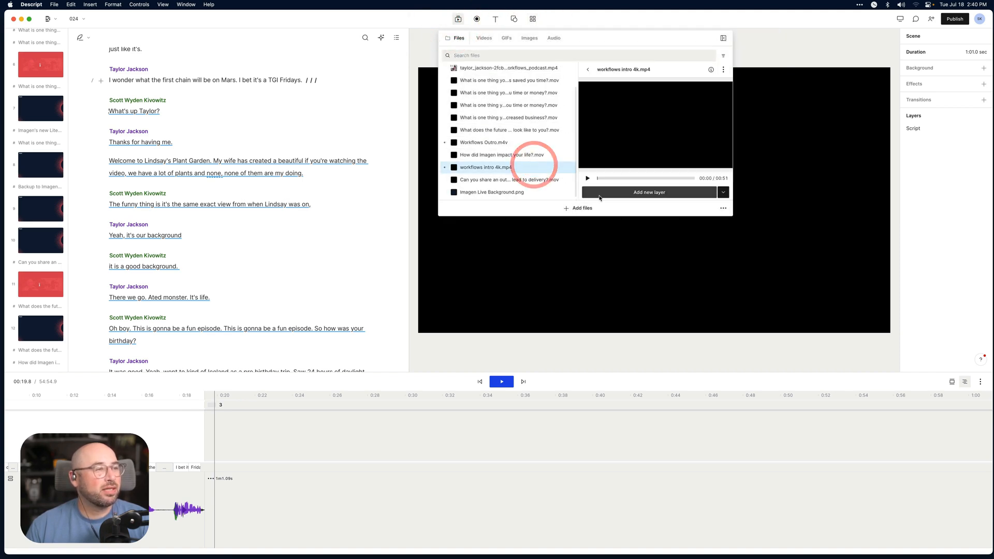
left_click(600, 193)
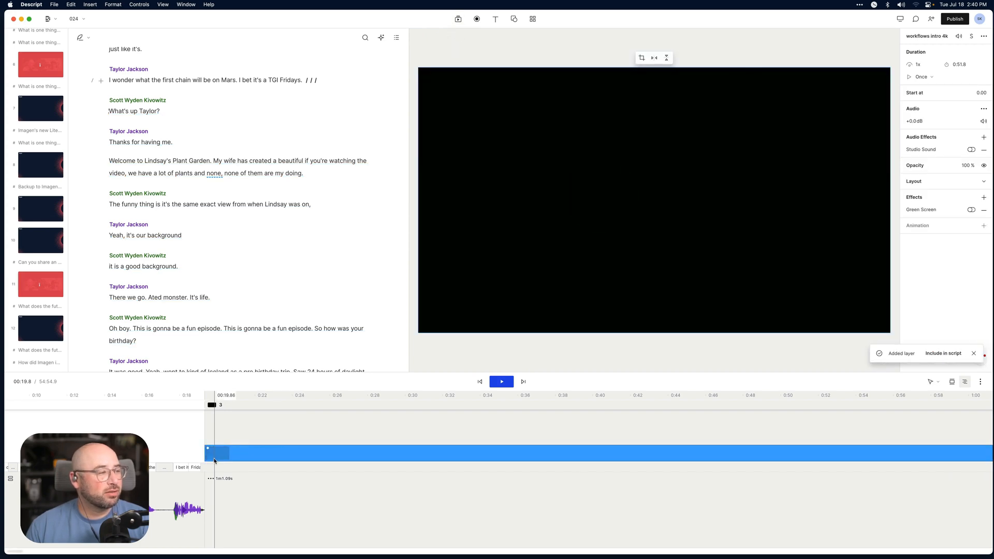
- Play the cut into the intro and move the workflows intro 4k layer about 0.7 seconds earlier, overlapping the teaser's end
left_click(173, 396)
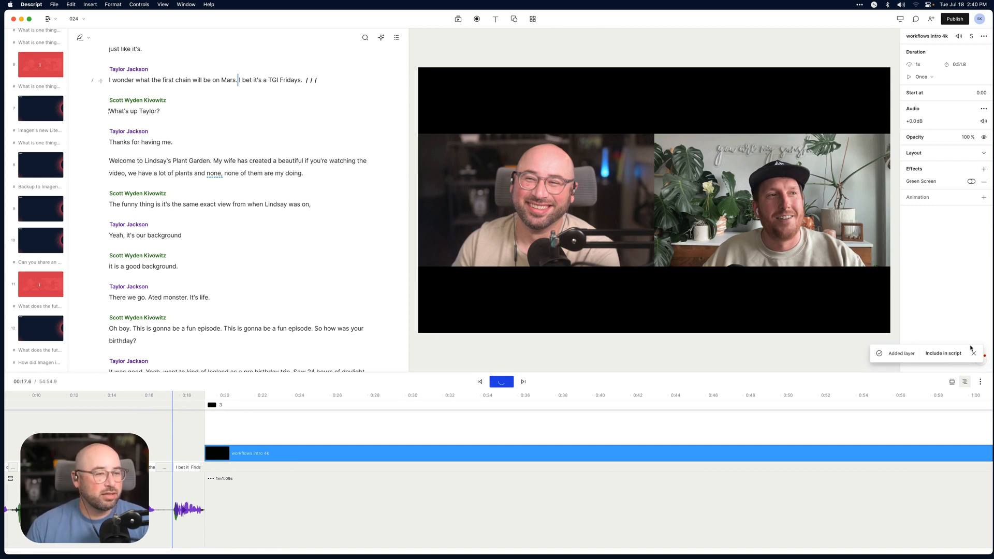
left_click(973, 352)
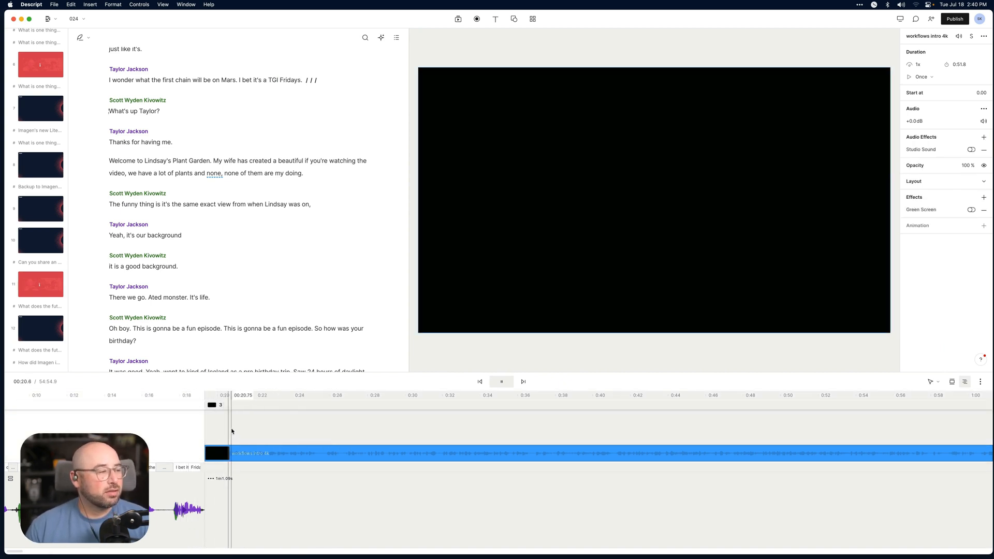
key("space")
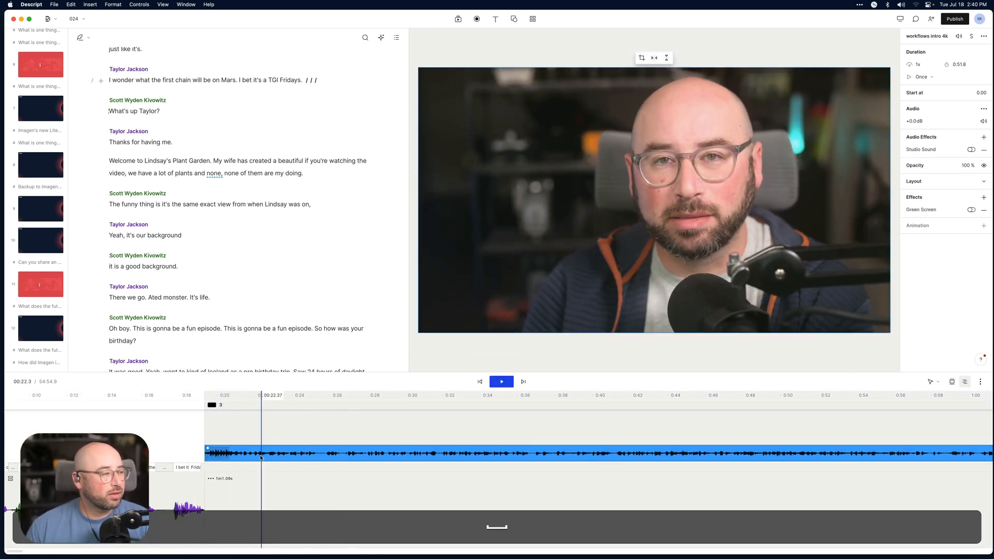
left_click(244, 455)
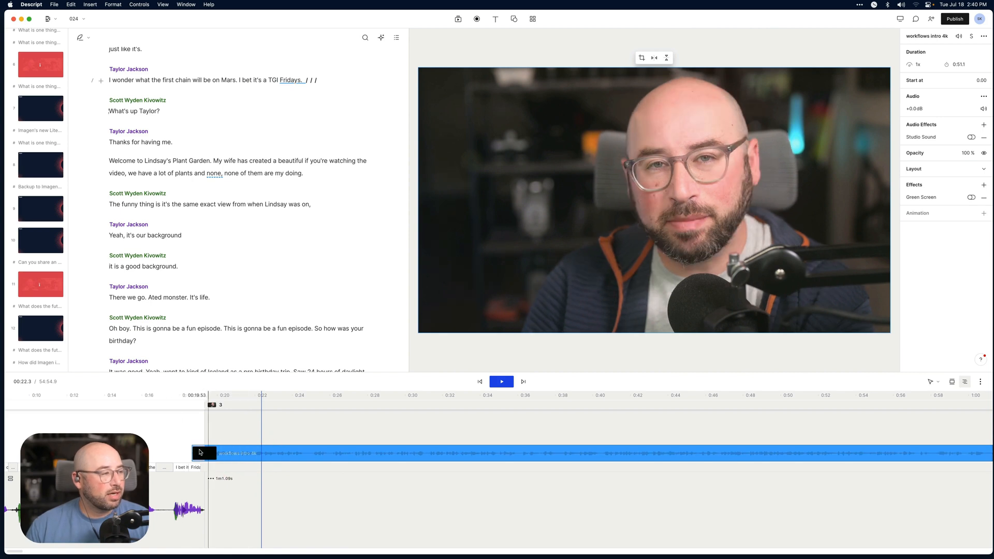
- Import Transition.m4v from the Intro Outro Transition Music folder in Finder into the project's media files
left_click(180, 396)
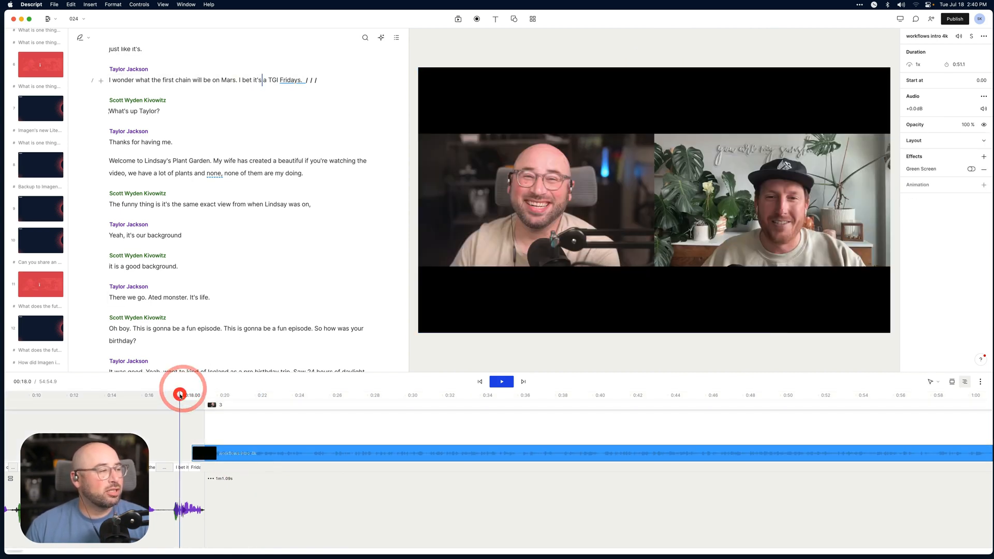
left_click(449, 20)
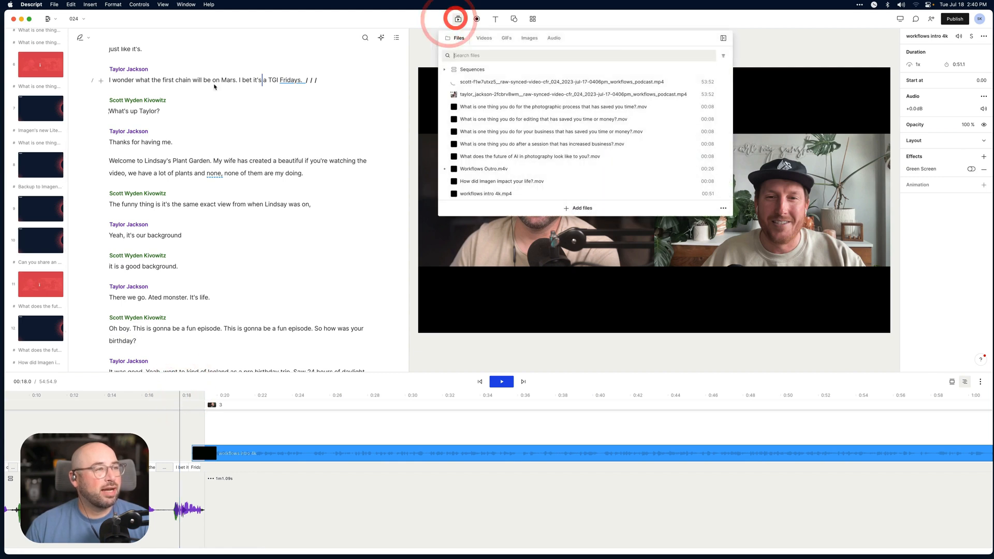
left_click(8, 139)
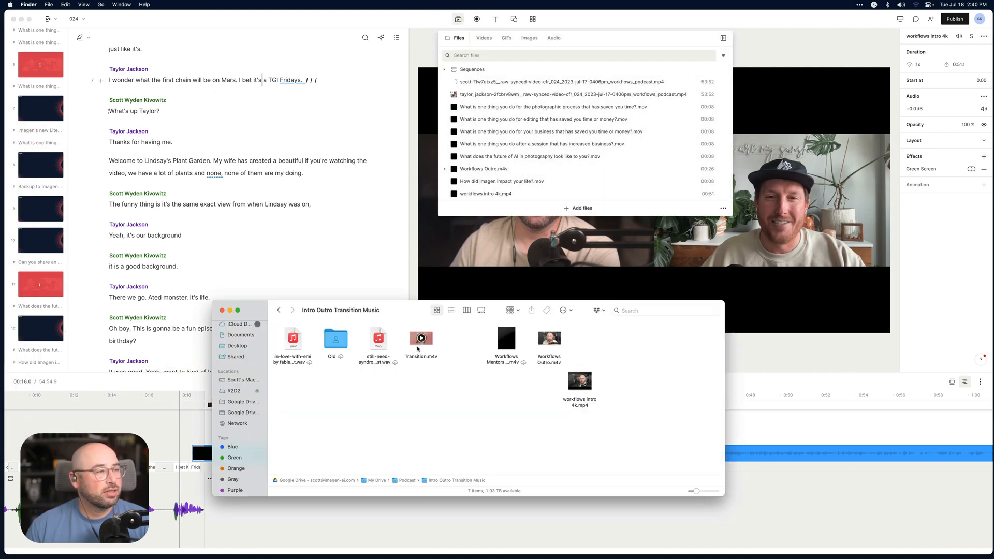
left_click_drag(423, 343, 605, 93)
- Try adding Transition.m4v as a layer over the cut between the teaser and the intro, and undo both the move and the addition
left_click(492, 94)
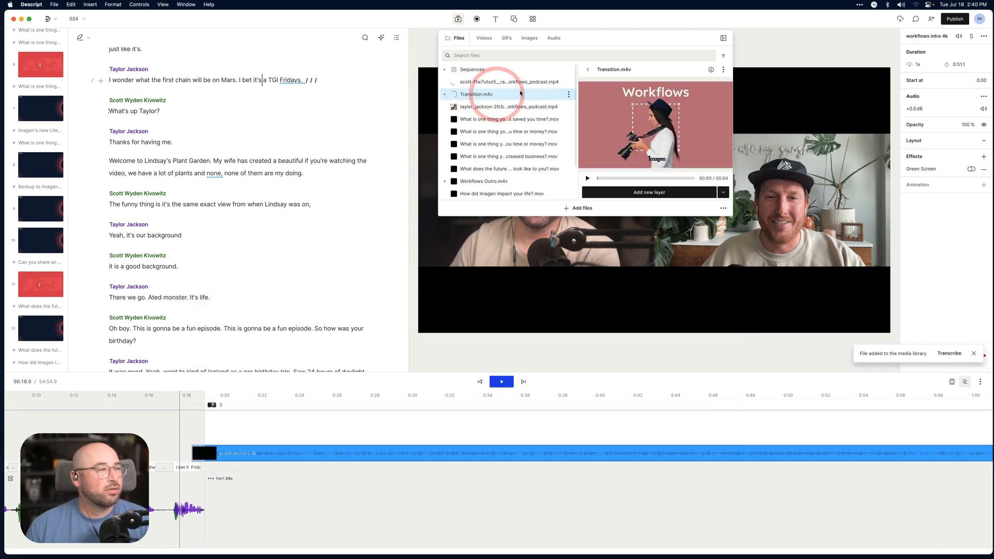
left_click(649, 192)
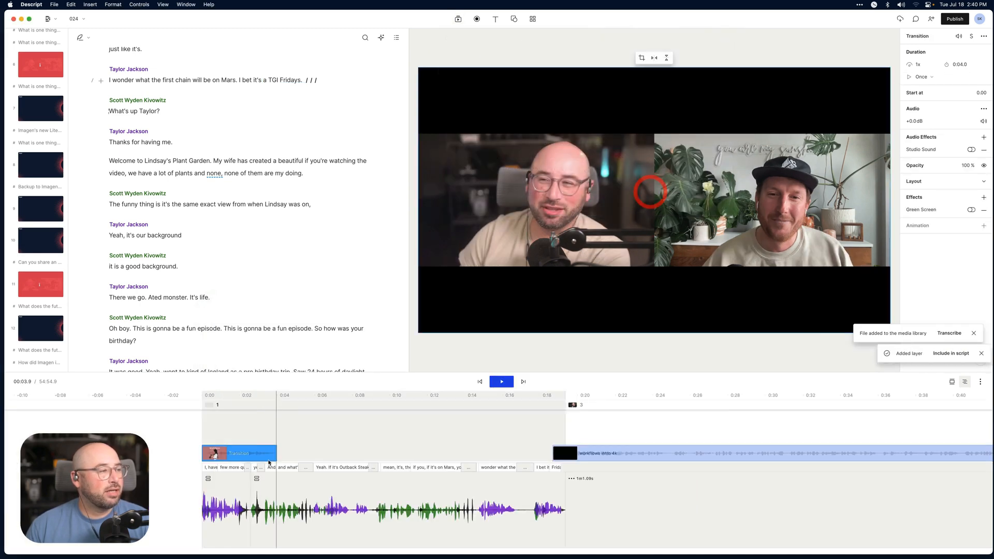
left_click(252, 458)
left_click_drag(252, 459, 573, 439)
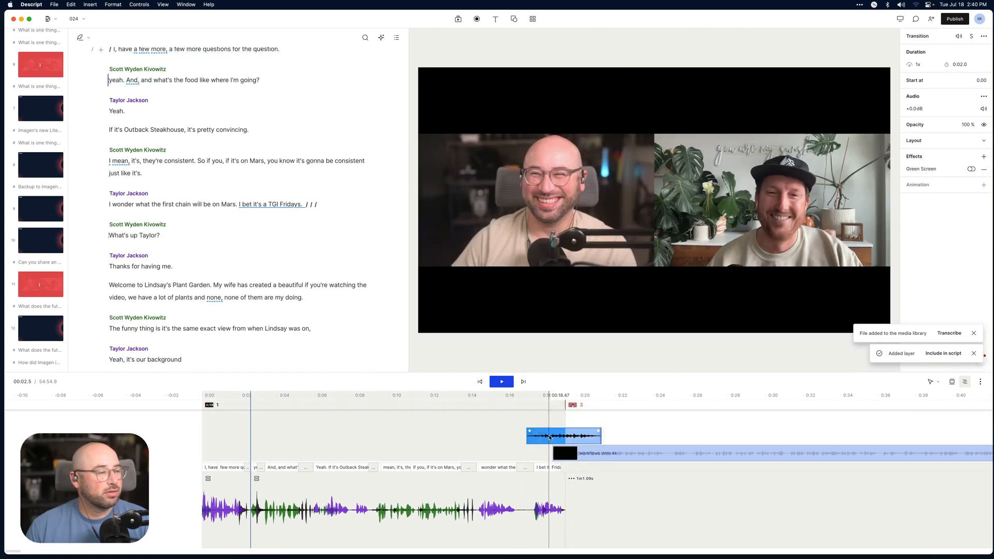
key("super+z")
key("super+z")
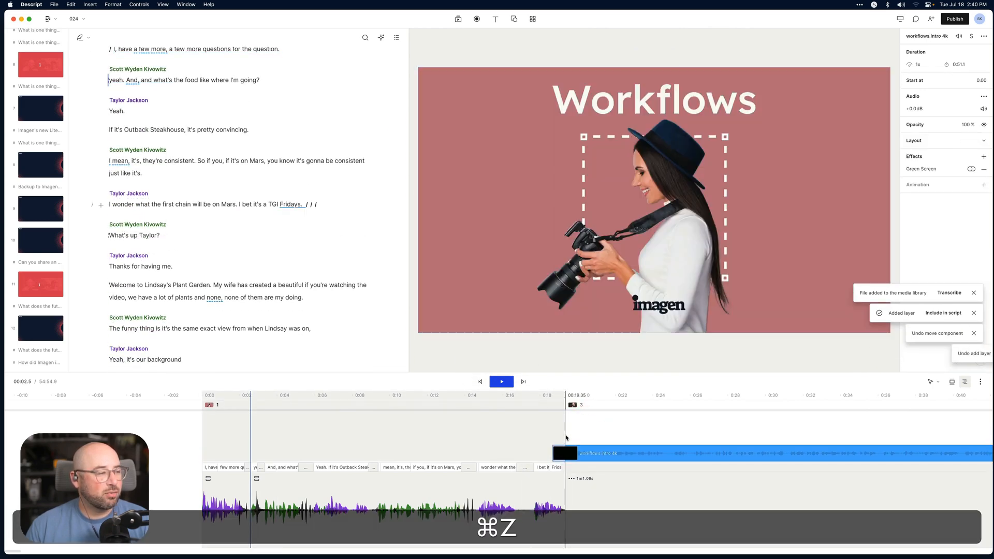
- Play back the end of the teaser into the workflows intro to review the cut
scroll(520, 443, "right", 3)
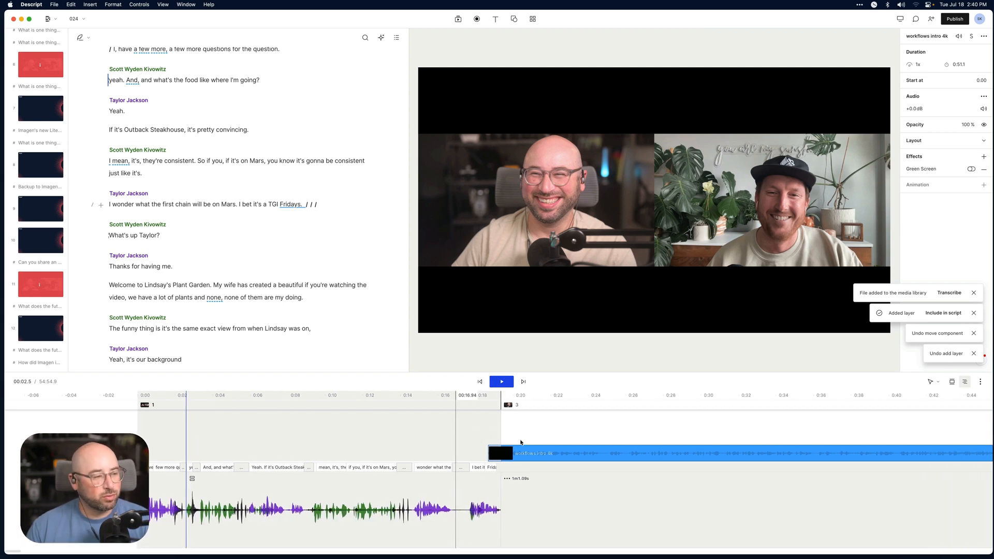
left_click(467, 409)
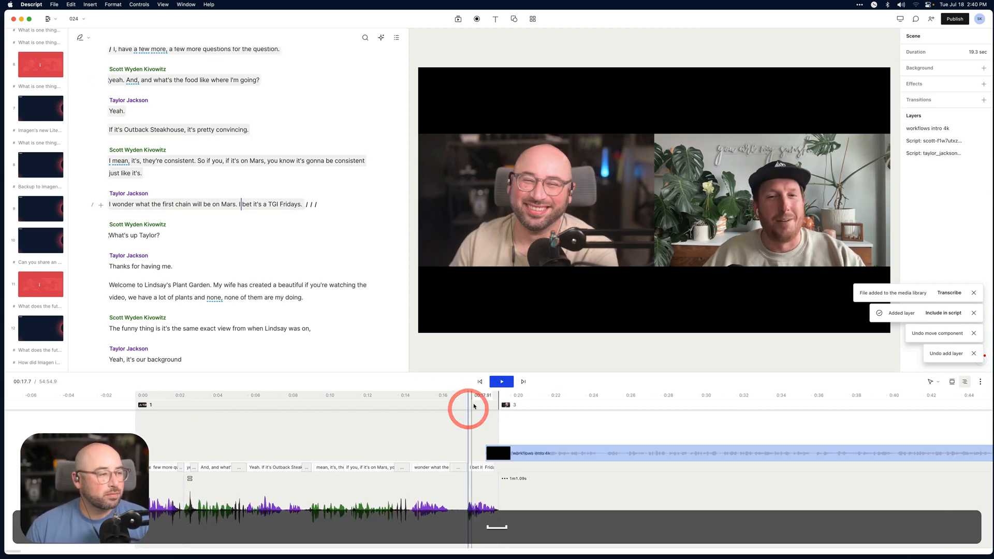
key("space")
left_click(474, 406)
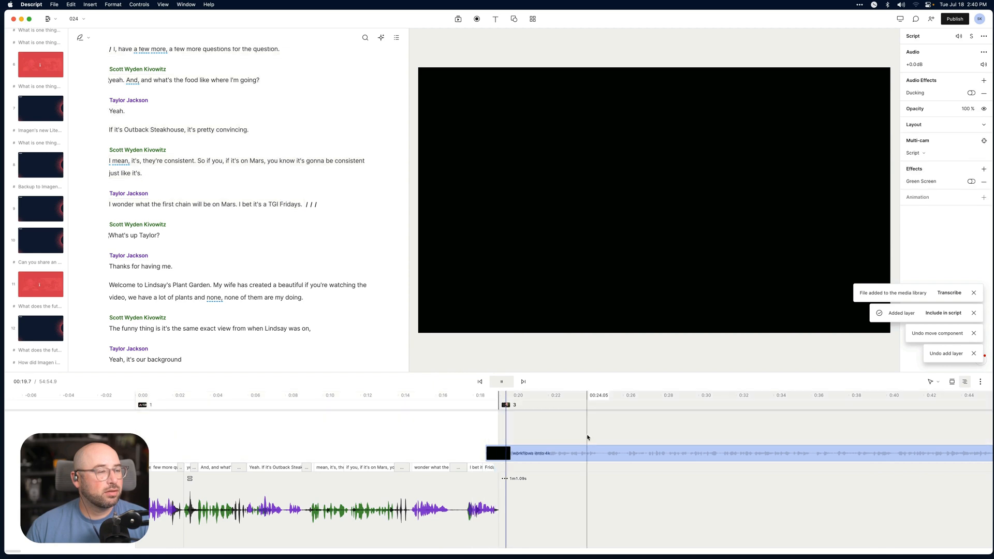
- Import 024-video.jpg from the Podcast Art folder's Season 2 subfolder in Finder into the project's media files
key("super+Tab")
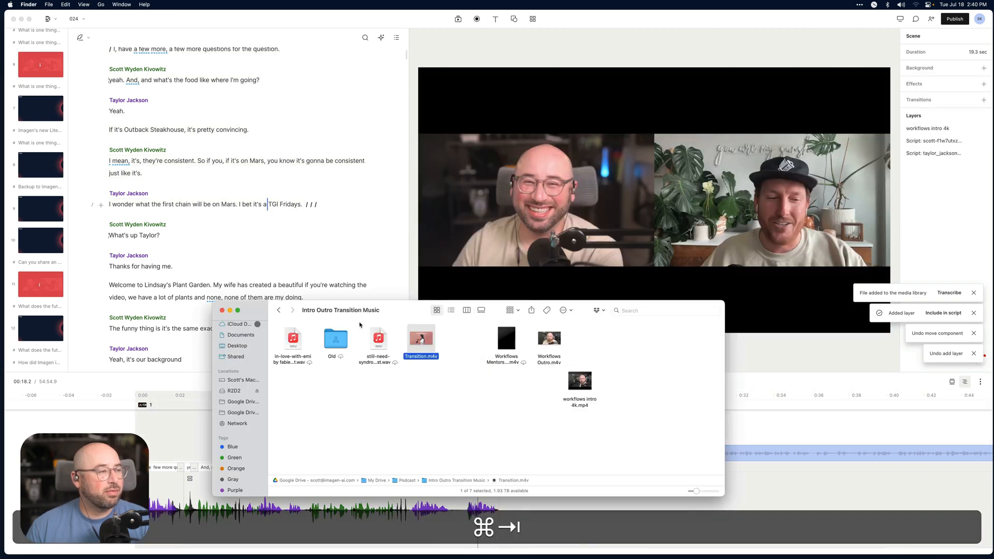
left_click(278, 309)
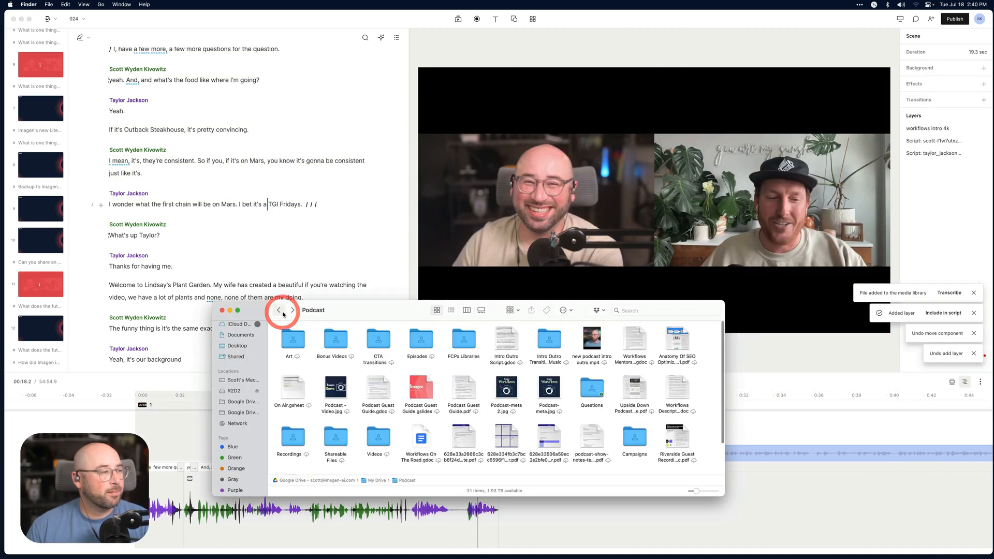
double_click(296, 348)
left_click(458, 19)
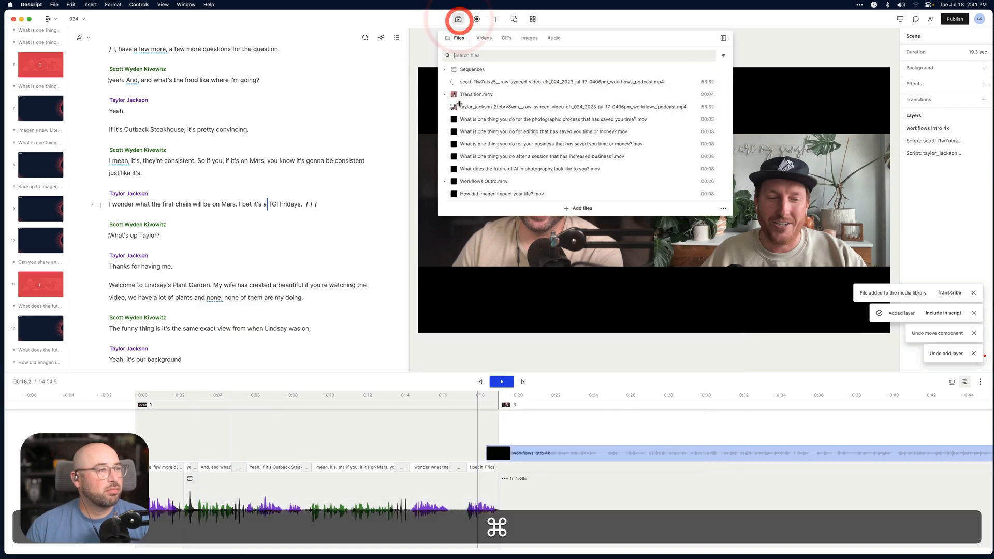
key("super+Tab")
double_click(496, 342)
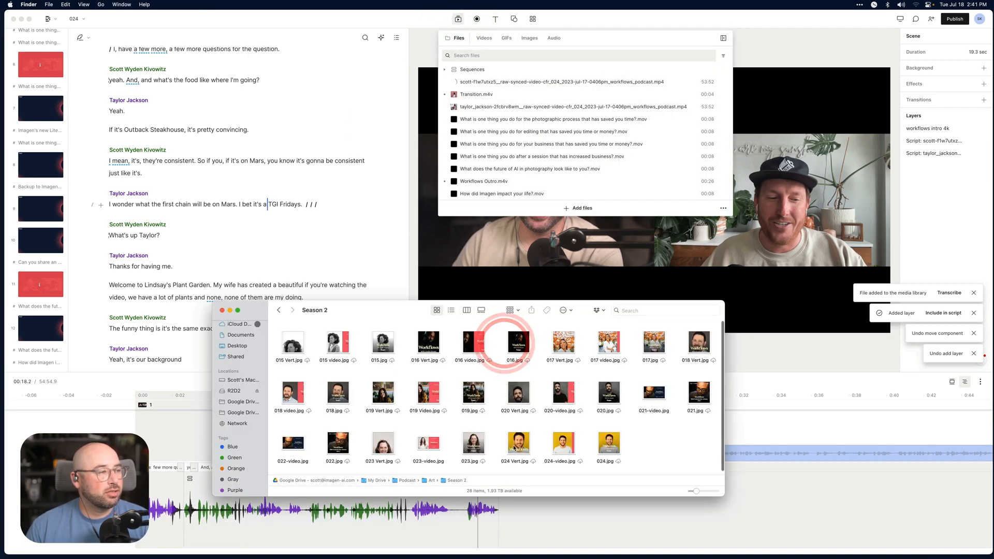
left_click_drag(563, 440, 626, 93)
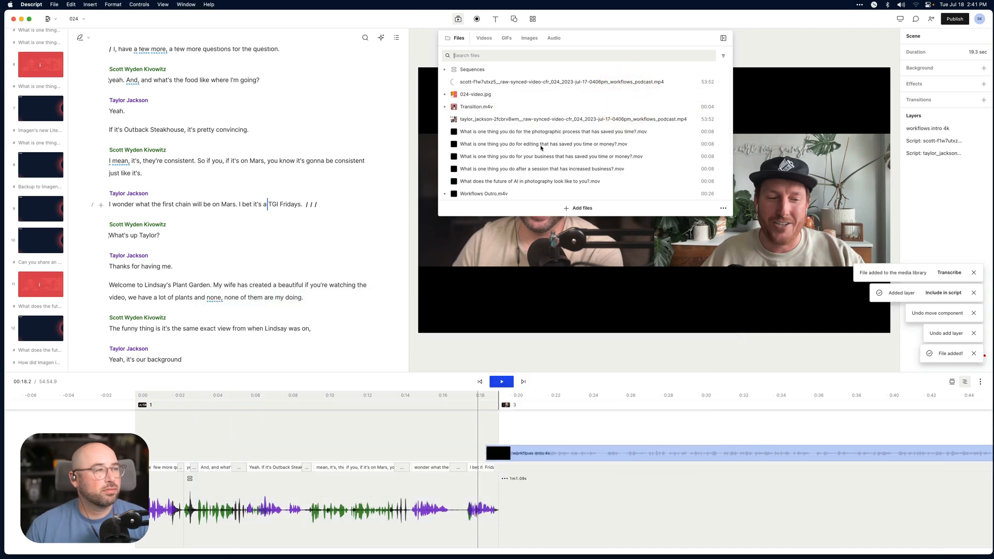
- Add 024-video.jpg as a layer, shorten it to about 2 seconds, and position it over the cut between the teaser and the intro
left_click(541, 94)
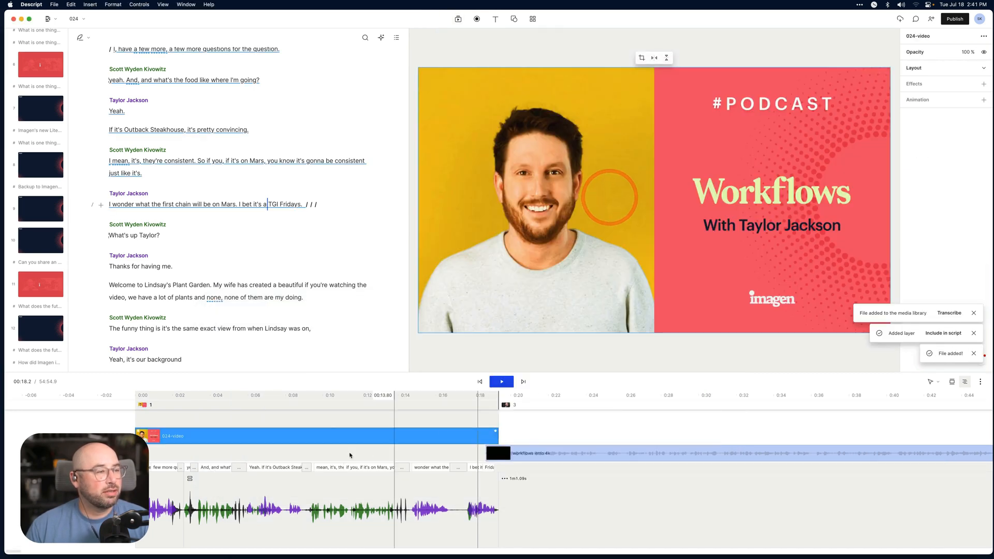
left_click_drag(270, 436, 286, 436)
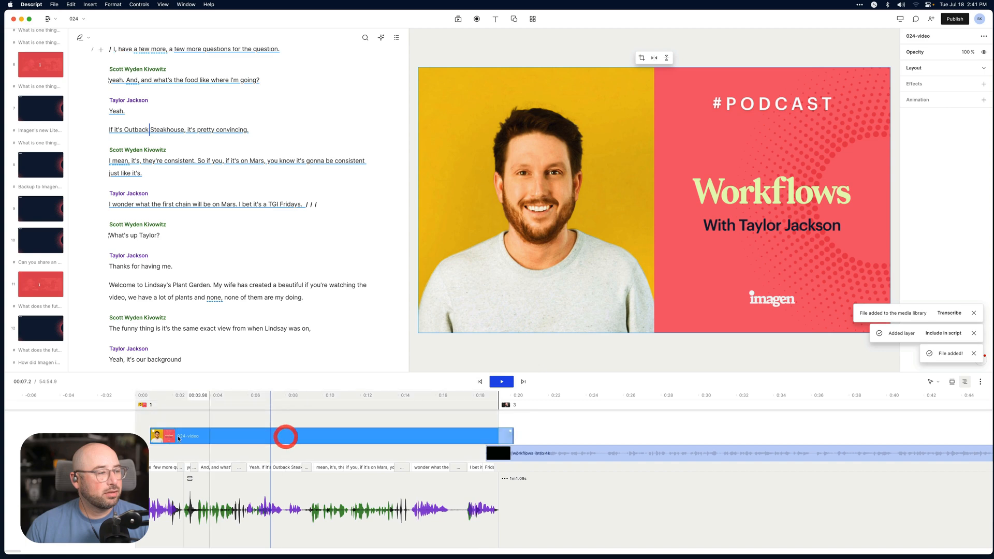
left_click_drag(150, 436, 449, 435)
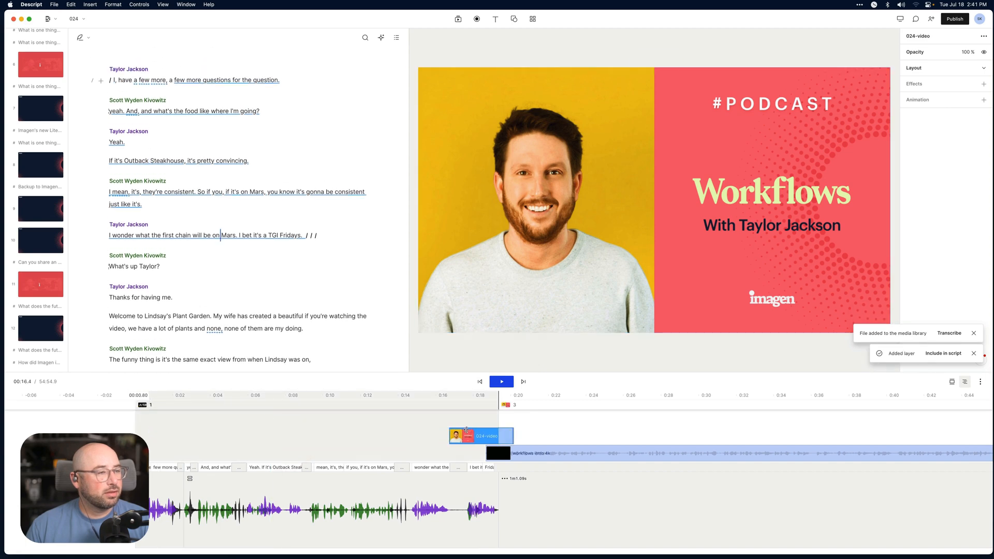
left_click(476, 430)
key("super+equal")
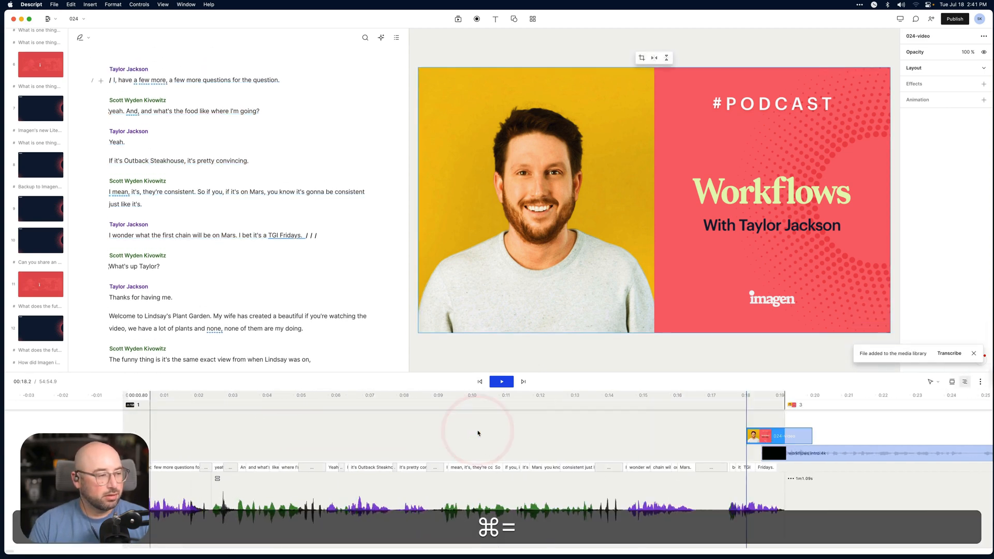
scroll(479, 433, "right", 4)
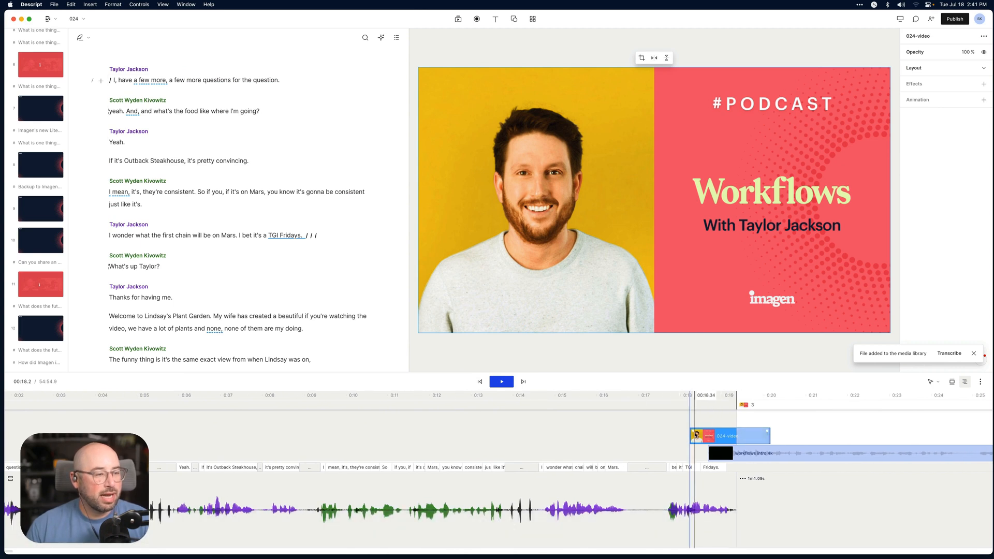
left_click_drag(696, 433, 746, 436)
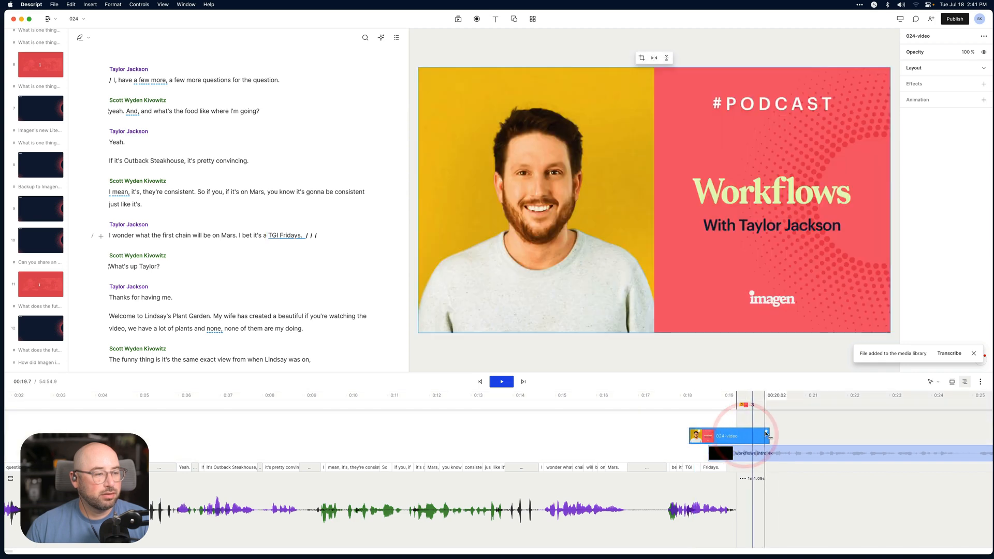
- Play back the end of the teaser through the 024-video image into the intro to review the cut
left_click(651, 395)
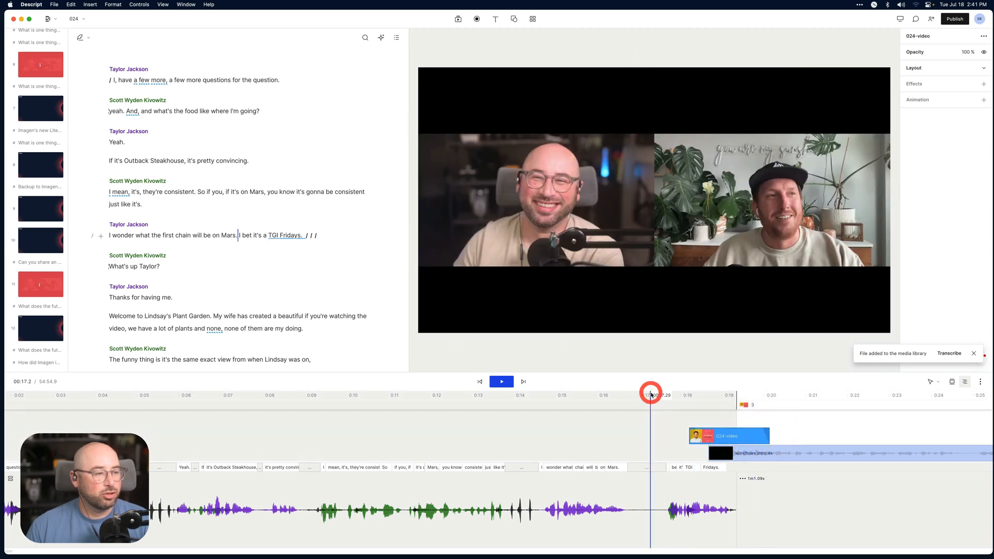
key("space")
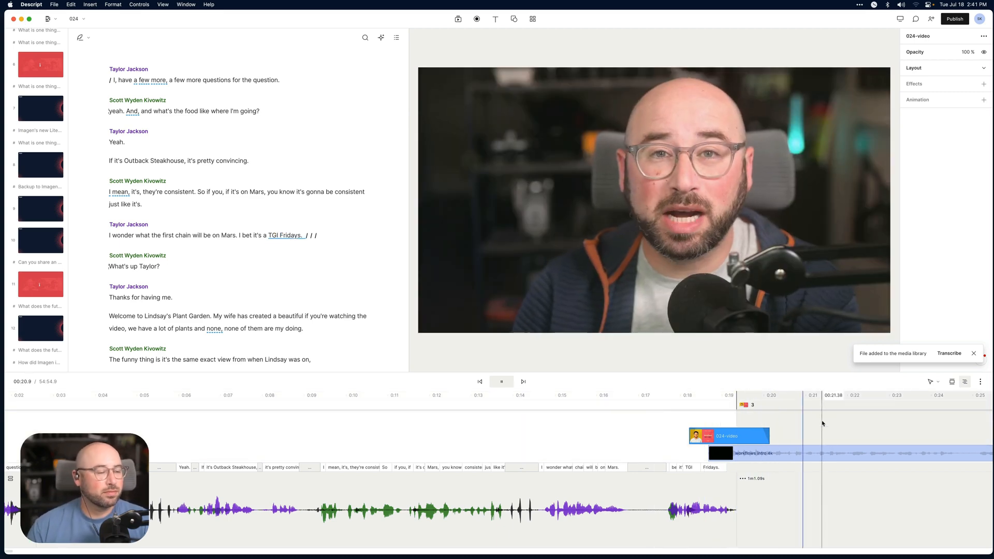
key("super+minus")
key("super+minus")
key("space")
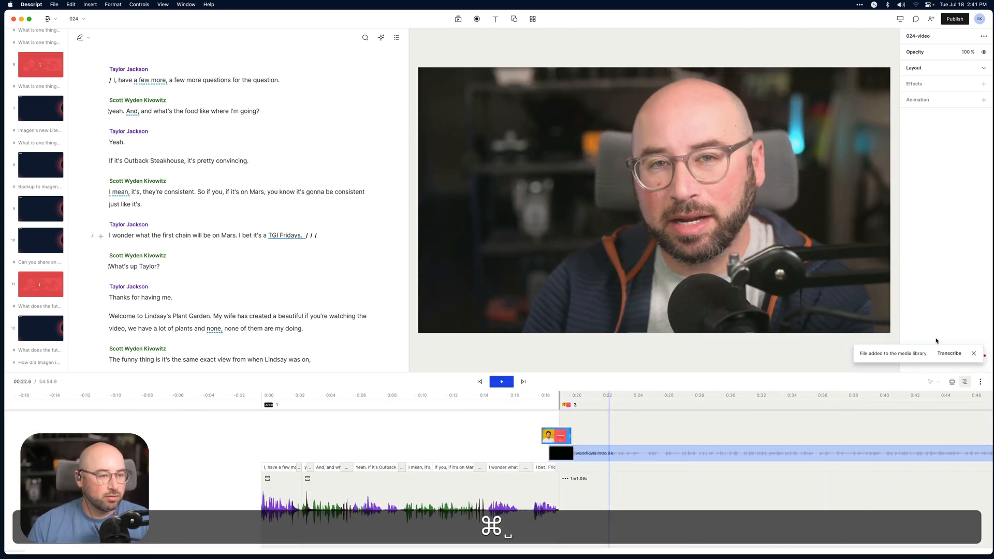
left_click(973, 353)
- Check the end of the workflows intro 4k layer and extend the gap clip beneath it to about 1 minute 21.8 seconds
scroll(831, 484, "right", 10)
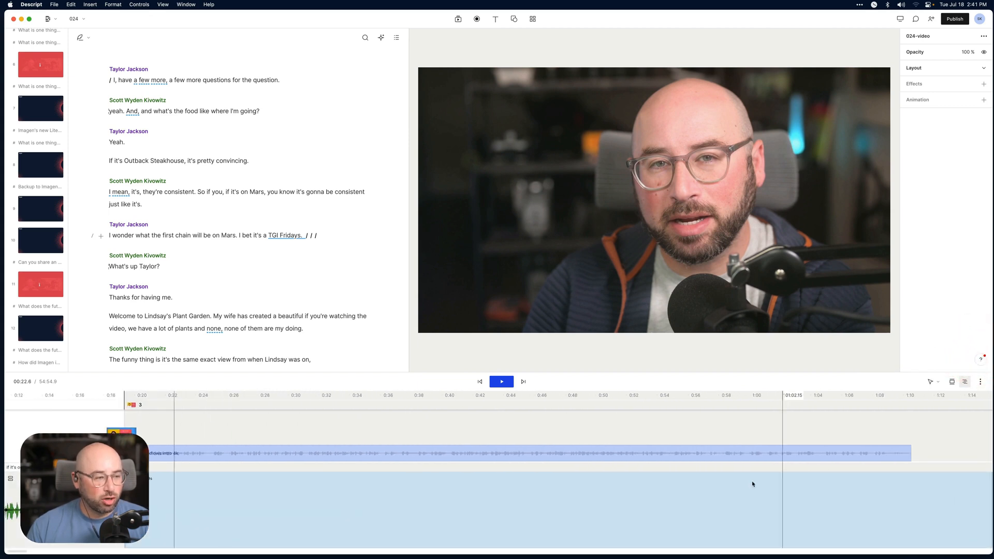
scroll(734, 484, "right", 4)
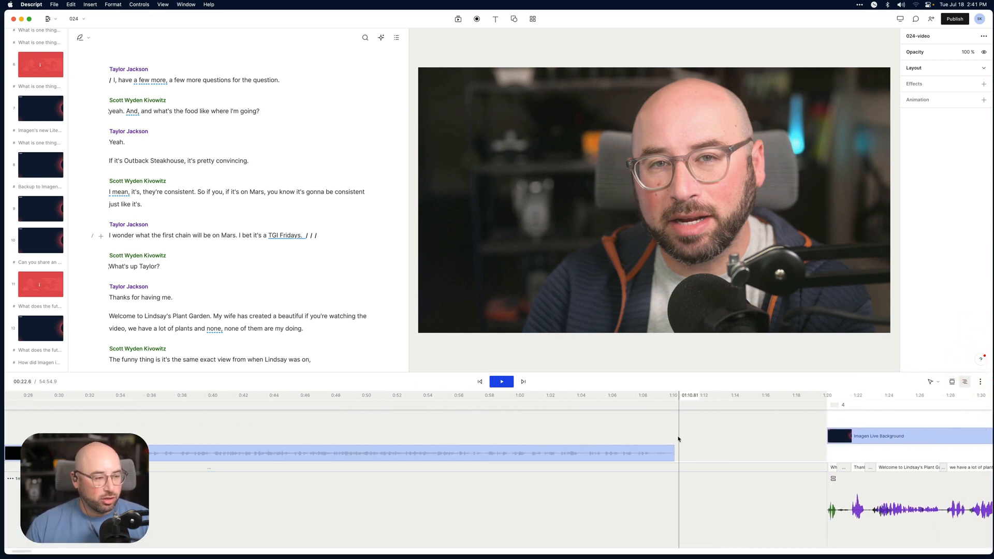
left_click(615, 423)
key("space")
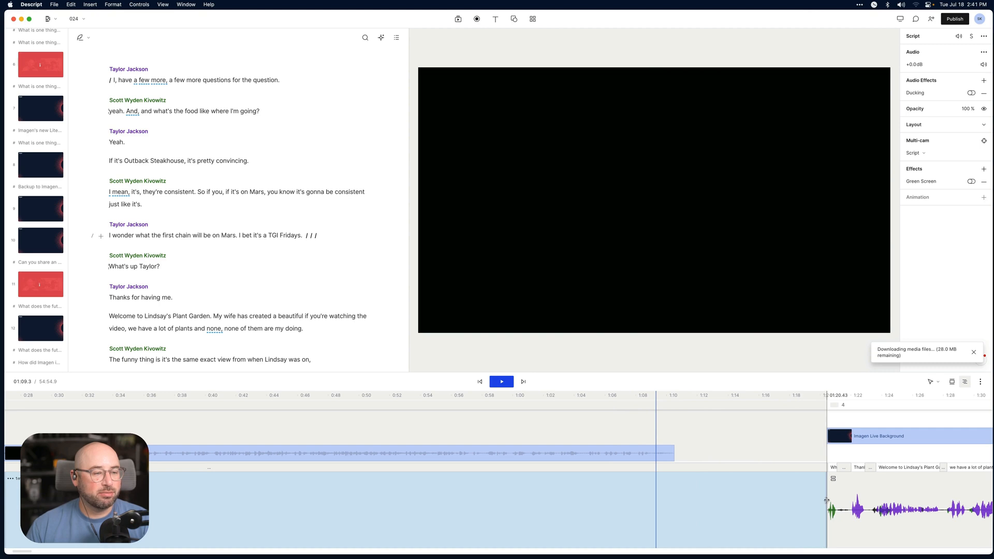
left_click_drag(826, 500, 965, 497)
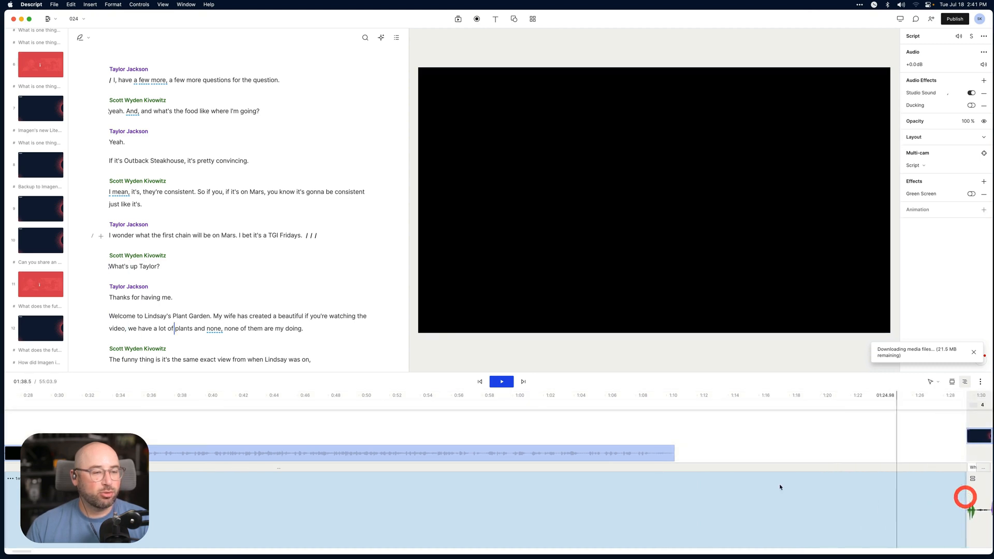
scroll(757, 498, "right", 5)
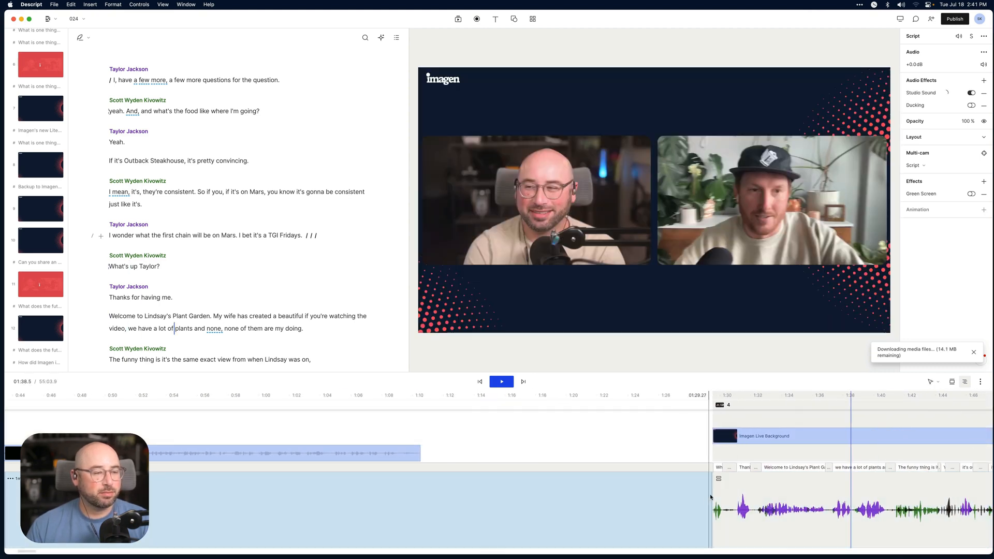
left_click_drag(710, 497, 891, 505)
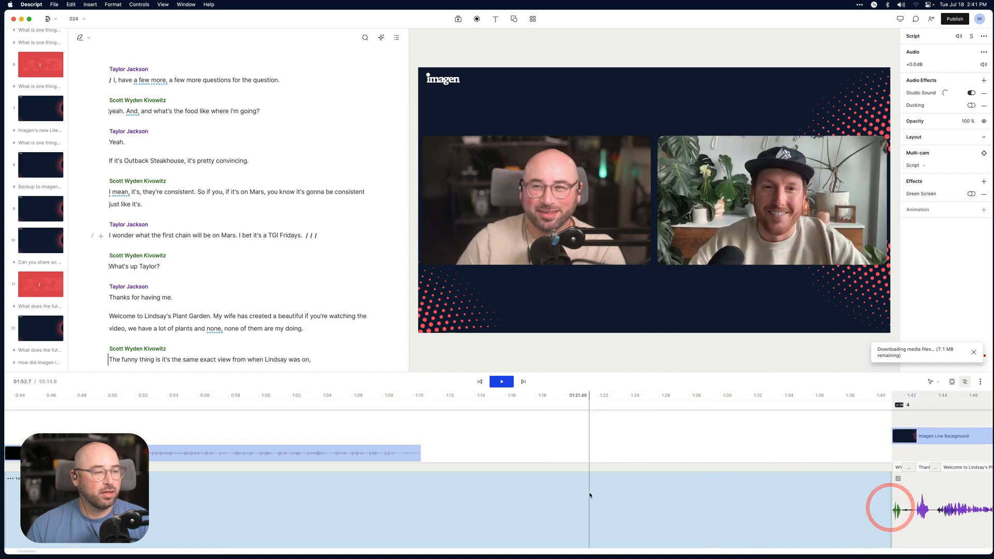
key("super+minus")
key("super+minus")
key("super+minus")
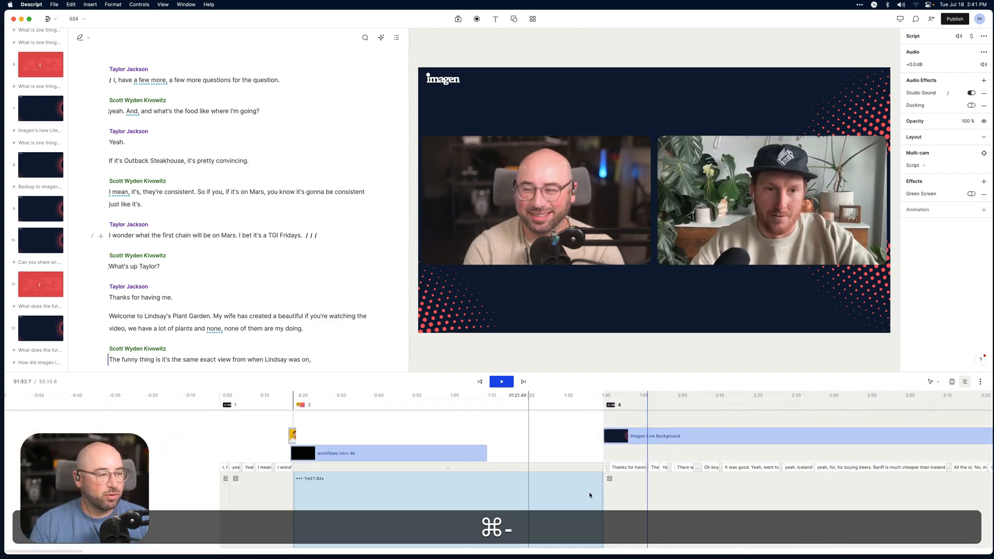
- Go to the end of the episode and extend the closing gap clip of scene 14 to about 57.8 seconds
scroll(589, 495, "right", 20)
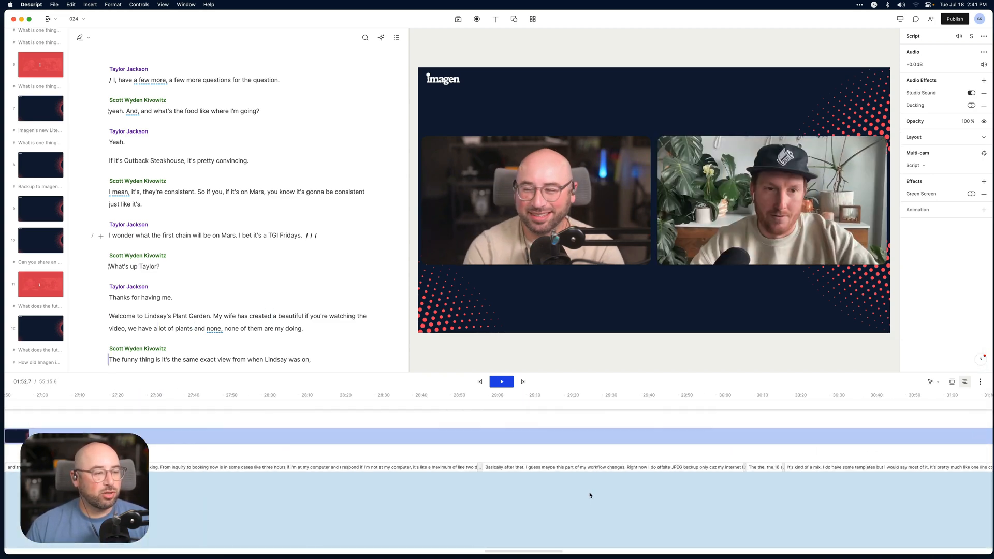
scroll(589, 495, "right", 15)
left_click(522, 382)
left_click(523, 382)
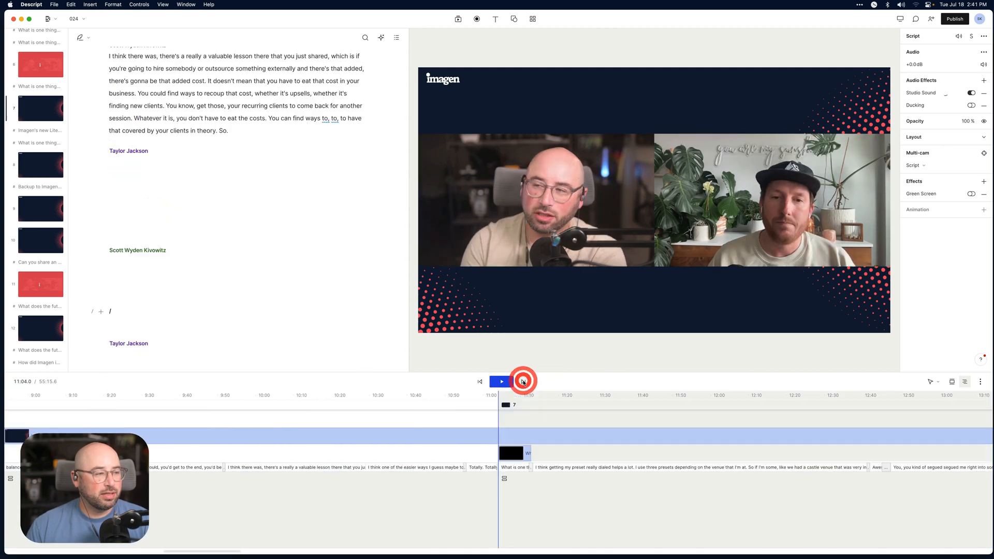
left_click(522, 382)
left_click(523, 382)
left_click(523, 382)
left_click(523, 382)
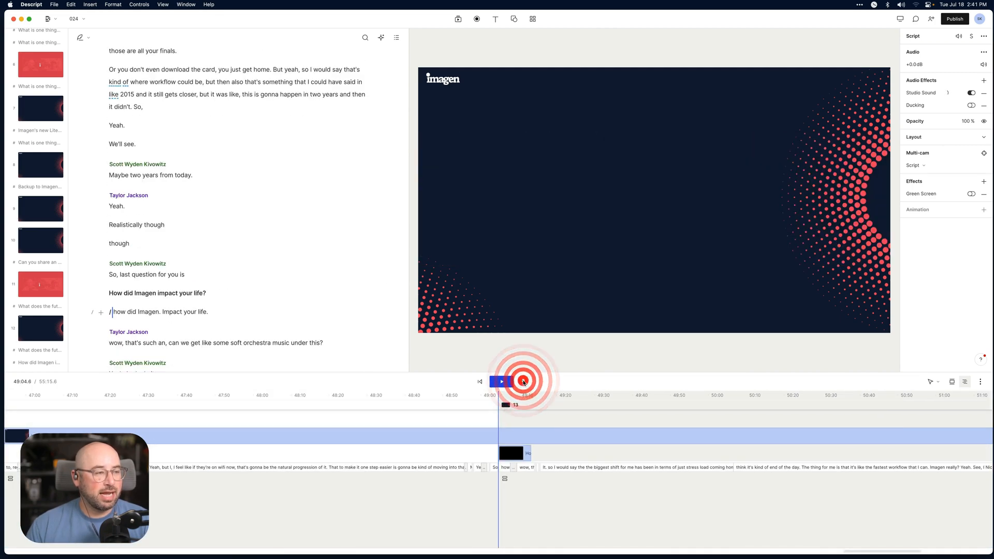
left_click(523, 382)
left_click(523, 382)
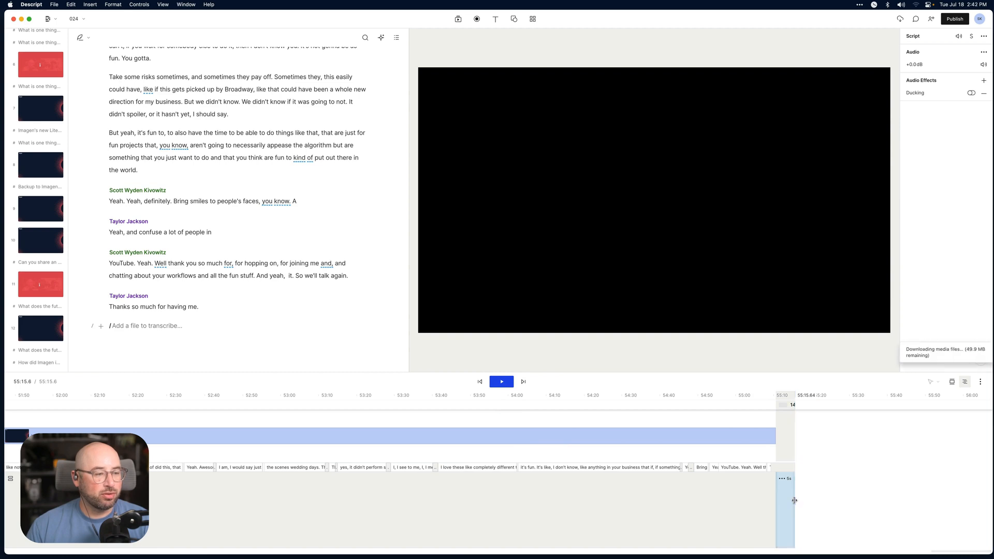
left_click_drag(794, 500, 981, 506)
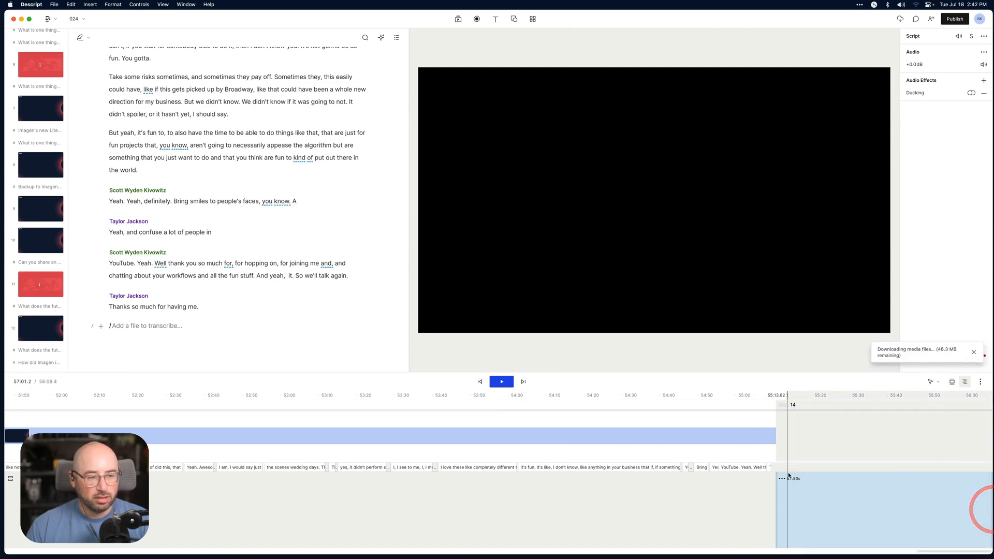
- Split the closing gap into a new scene at about 55:37 and select the new scene's gap clip
scroll(766, 450, "right", 3)
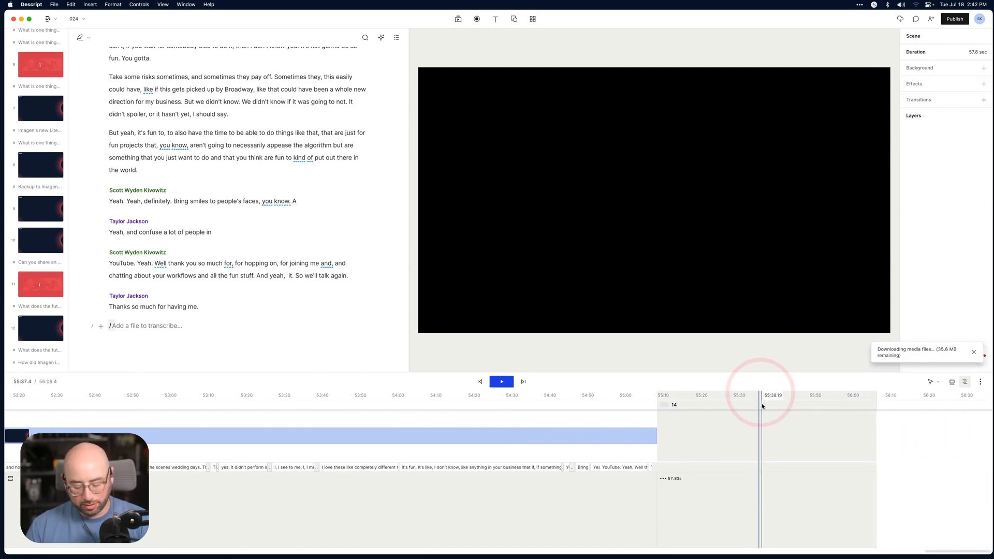
key("slash")
left_click(789, 484)
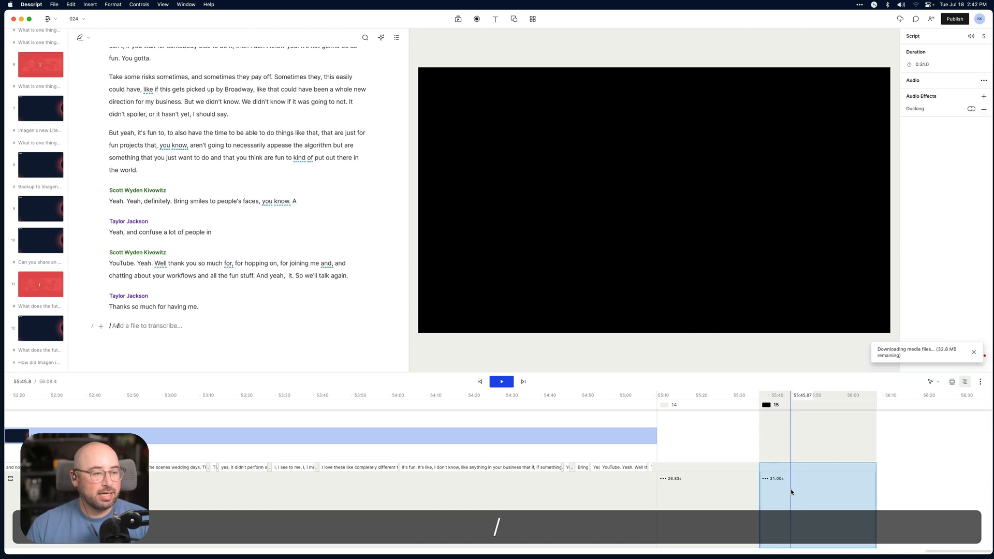
- Add Workflows Outro.m4v as a layer in the last scene and trim the scene's gap clip to about 26.7 seconds
left_click(459, 19)
scroll(572, 163, "down", 3)
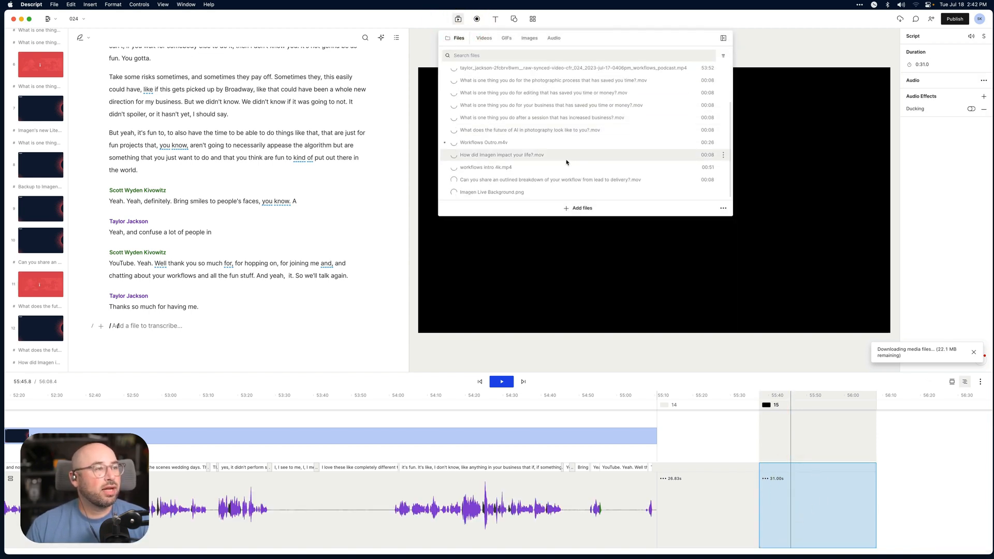
left_click(575, 143)
left_click(627, 192)
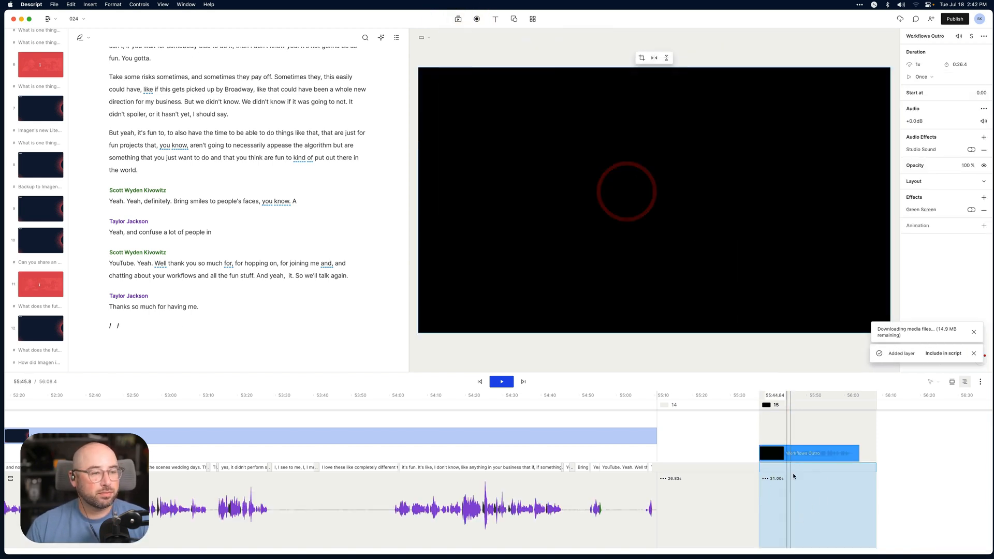
left_click_drag(874, 477, 859, 482)
left_click(887, 488)
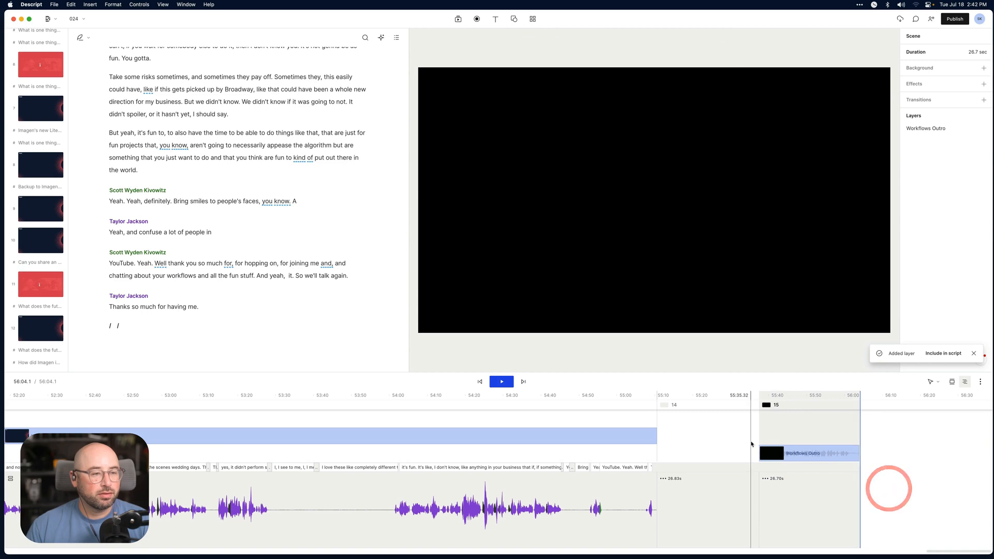
- Play the start of the Workflows Outro layer in the last scene to check it
left_click(725, 435)
left_click(769, 396)
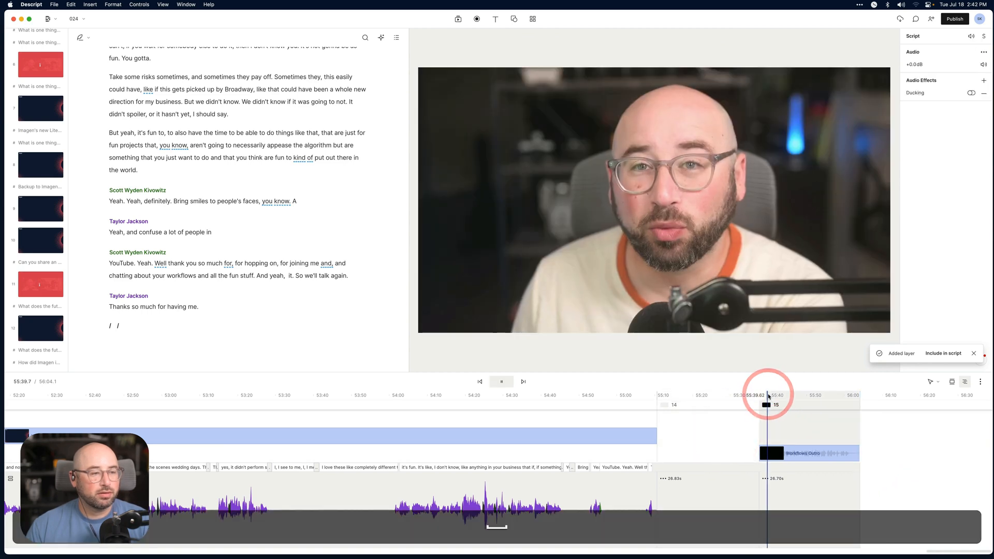
scroll(477, 412, "left", 5)
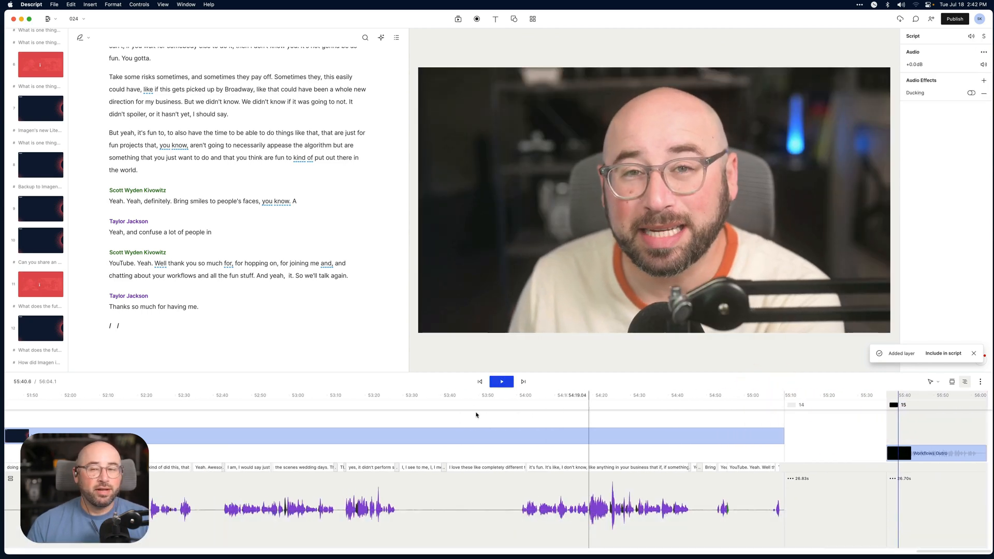
left_click(873, 5)
left_click(860, 4)
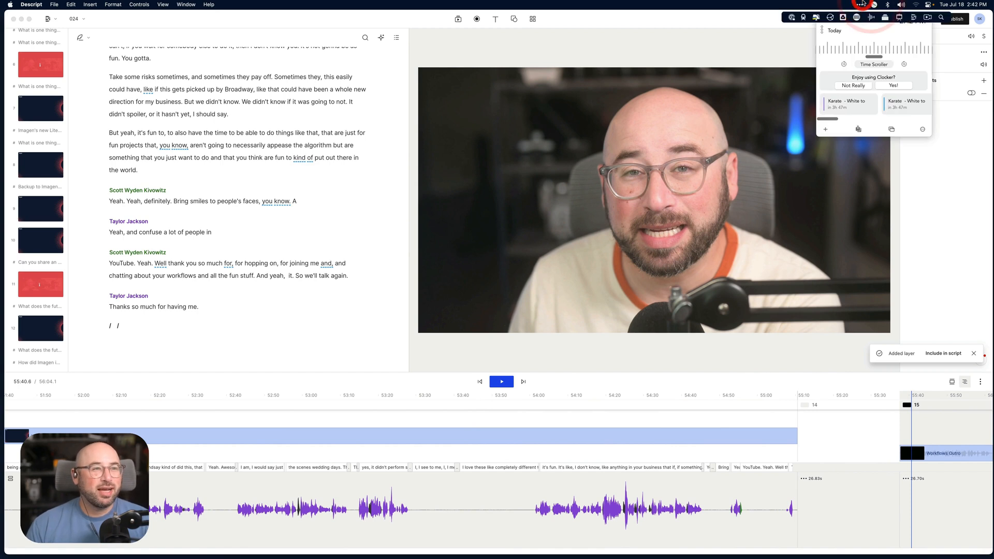
left_click(860, 5)
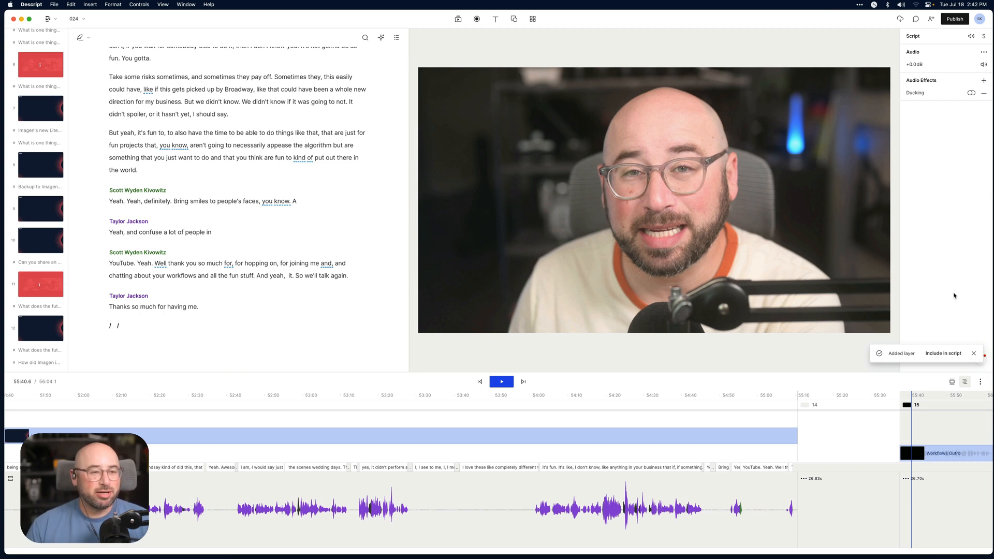
- Import the guest episode's intro outro MP4 from the 024 folder into the project's media files
left_click(974, 354)
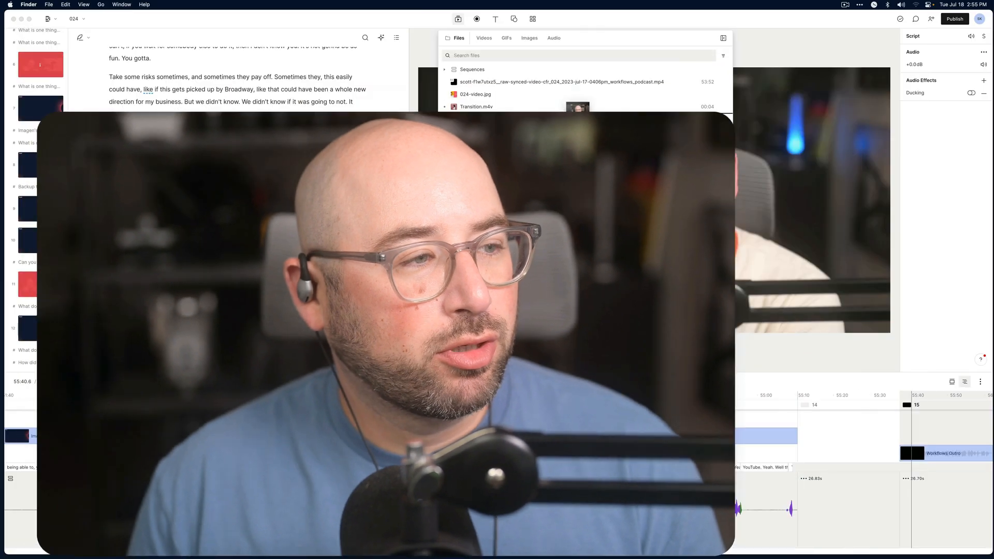
left_click_drag(578, 107, 585, 108)
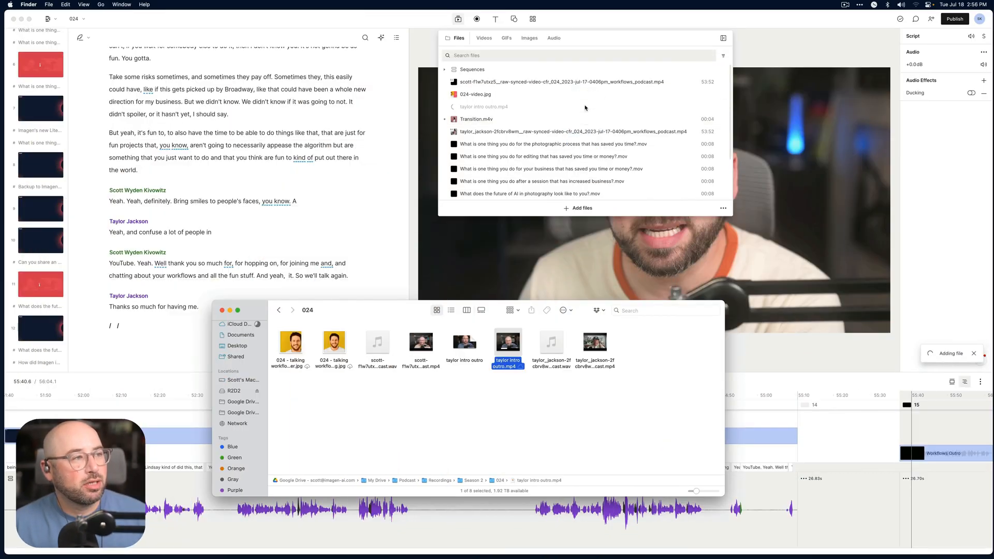
left_click(936, 198)
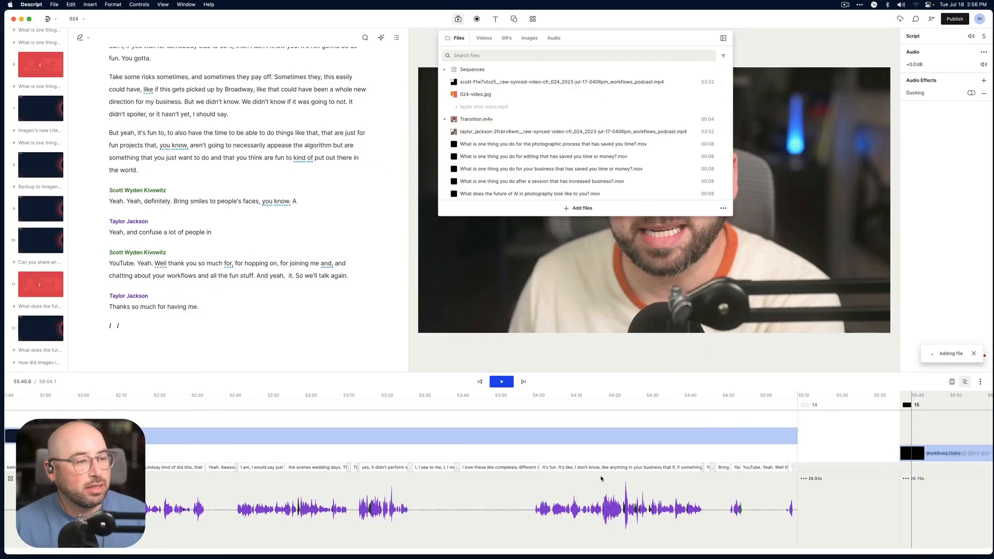
left_click(863, 404)
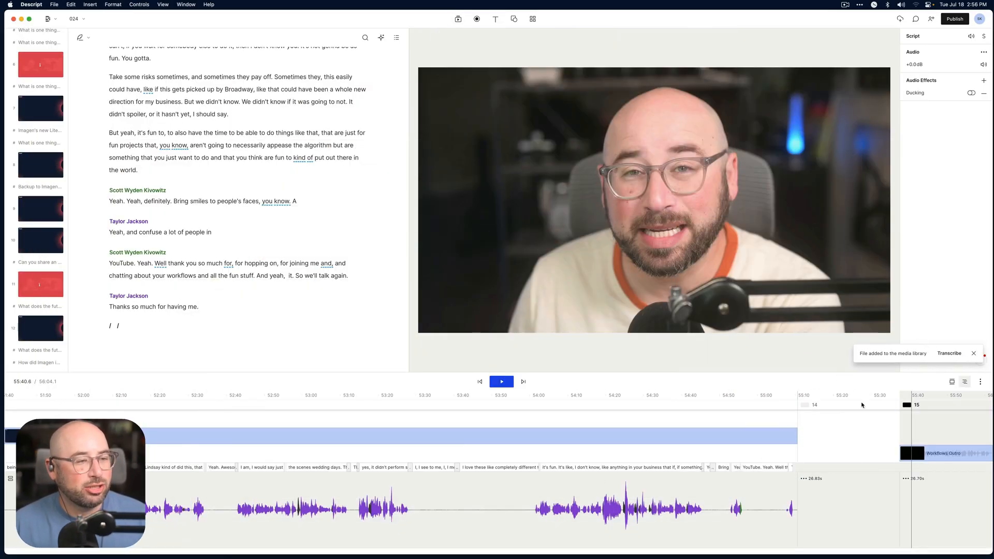
- Create a new scene at the end of the episode after the Workflows Outro and extend its gap clip to about 40.3 seconds
scroll(874, 404, "right", 4)
left_click(797, 399)
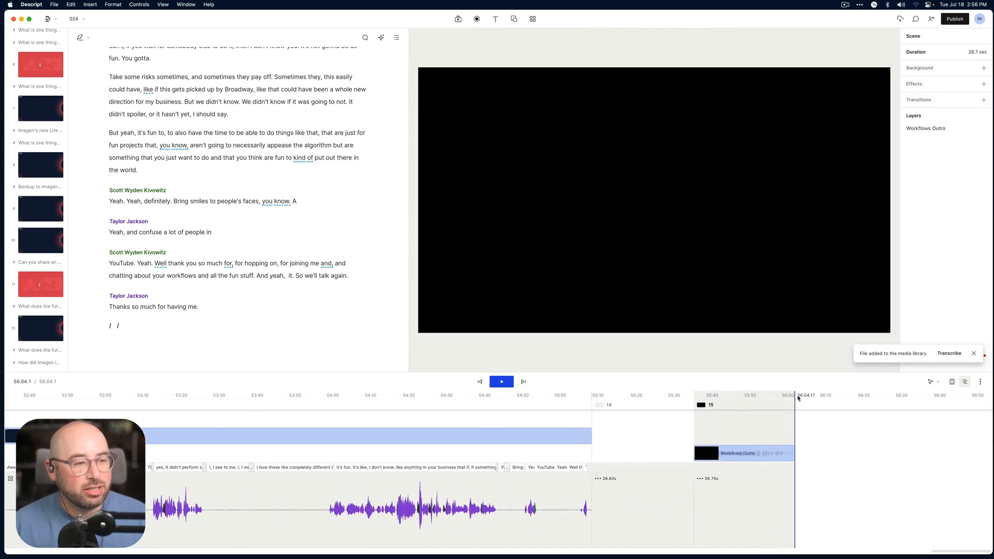
key("slash")
left_click_drag(812, 475, 948, 490)
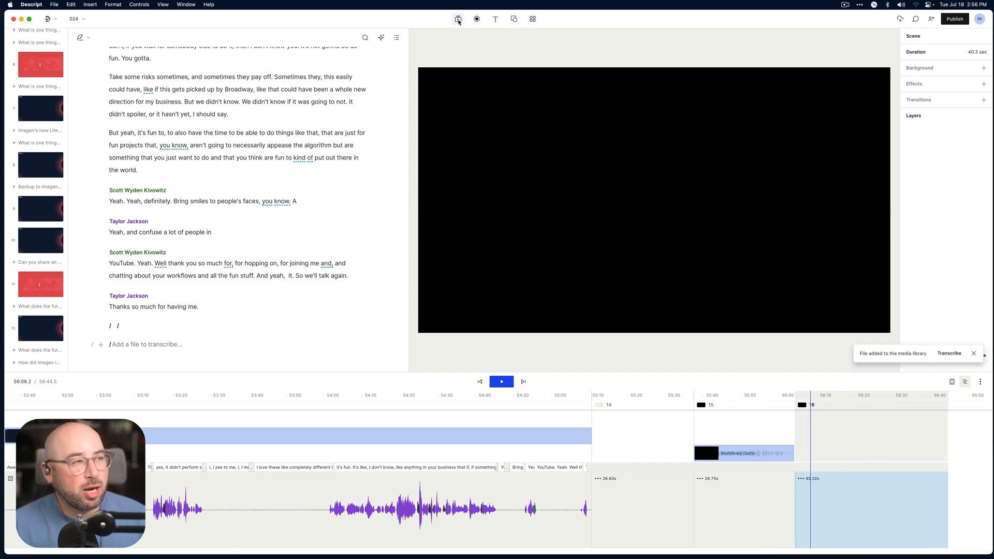
- Add the imported intro outro MP4 as a layer in the new last scene
left_click(458, 19)
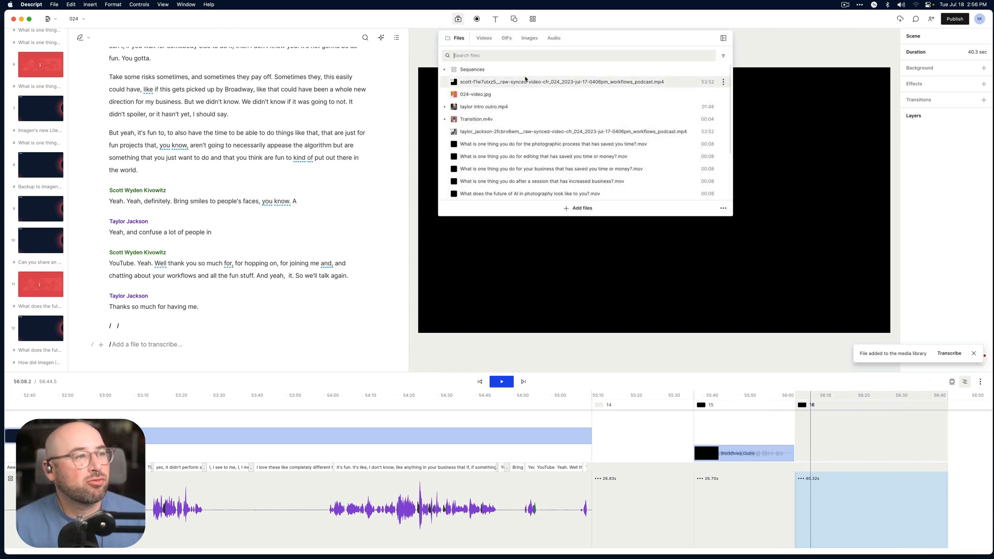
left_click(527, 106)
left_click(632, 193)
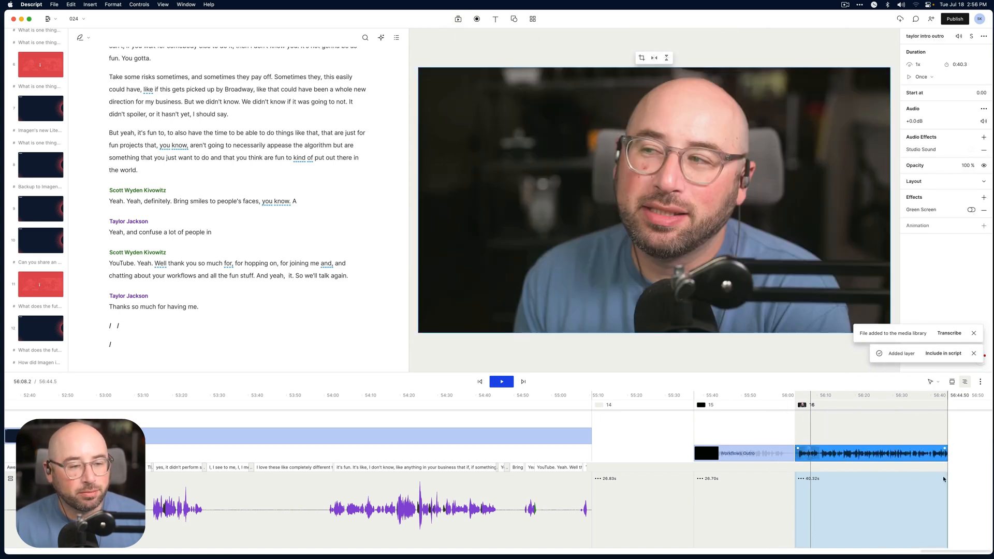
- Adjust the length of the last scene's gap clip to fit the added intro outro video
left_click_drag(948, 486, 906, 493)
key("super+minus")
key("super+minus")
key("super+minus")
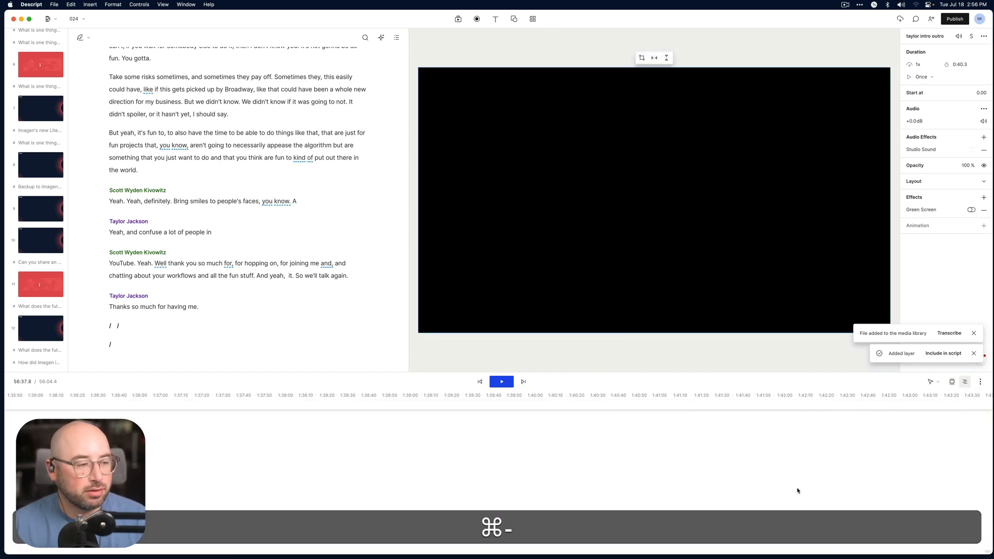
- Extend the end of scene 15 to a length of about 1 minute 25 seconds
scroll(798, 491, "left", 20)
scroll(798, 490, "right", 15)
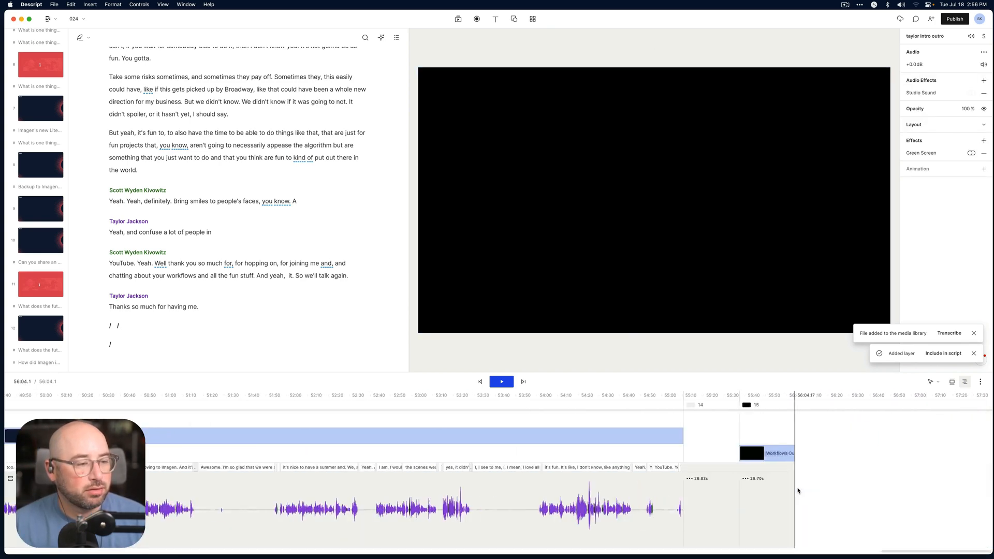
left_click_drag(794, 490, 917, 490)
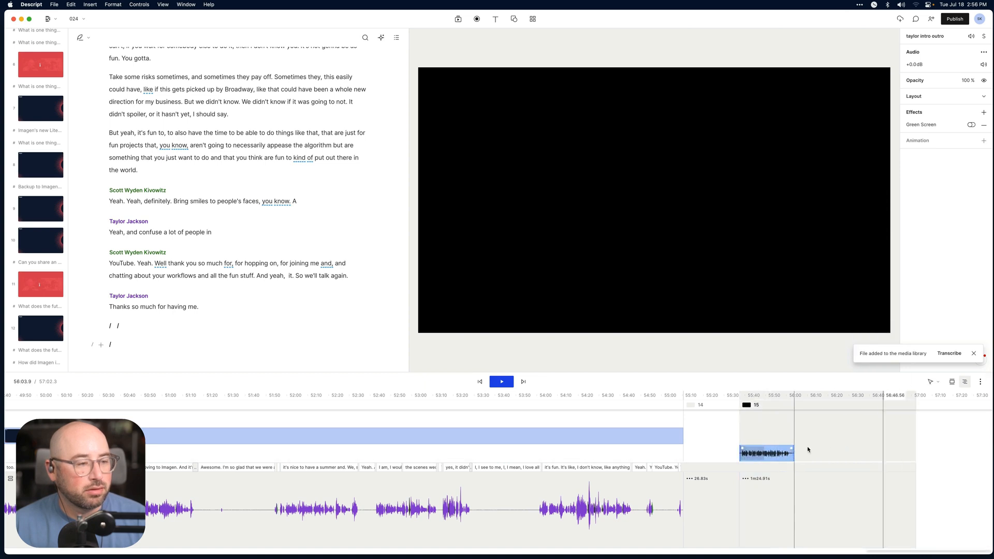
- Split the clip in scene 15 where the speech begins, at about 55:38.5, and delete its silent opening
key("super+equal")
key("super+equal")
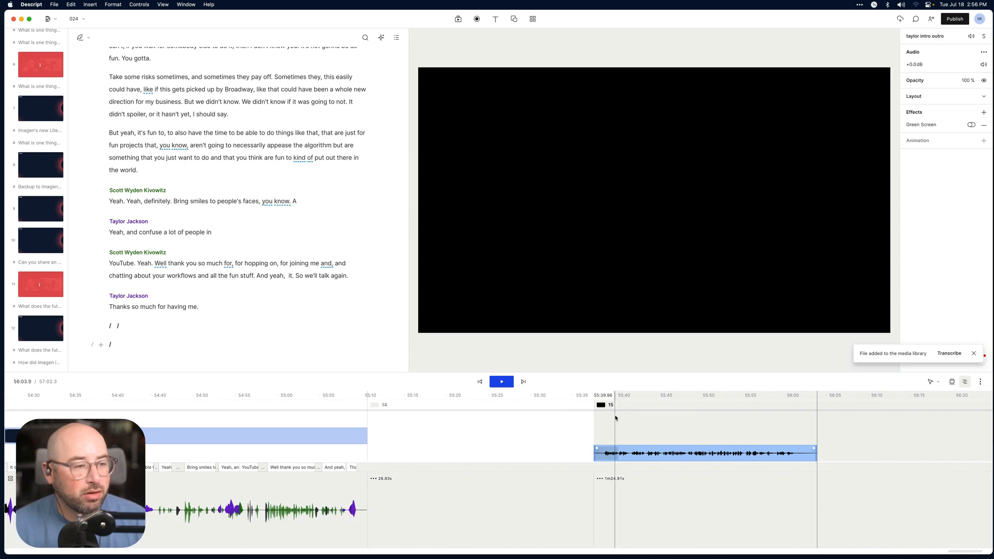
key("super+equal")
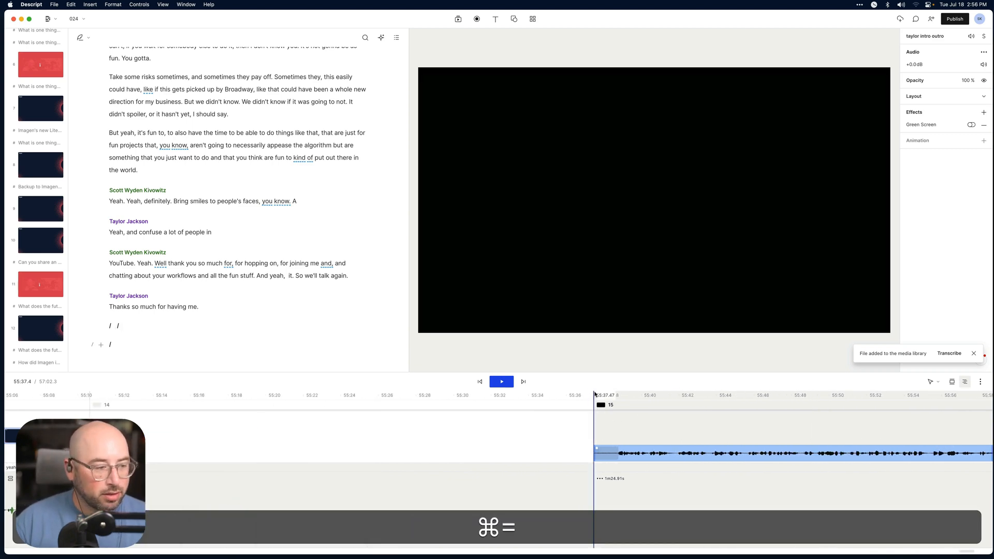
key("b")
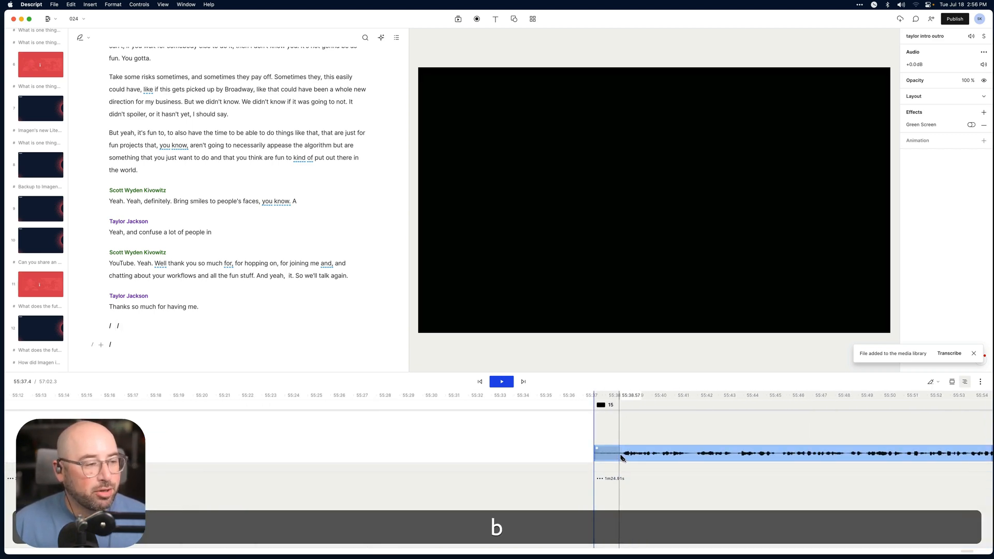
key("a")
left_click(606, 458)
key("BackSpace")
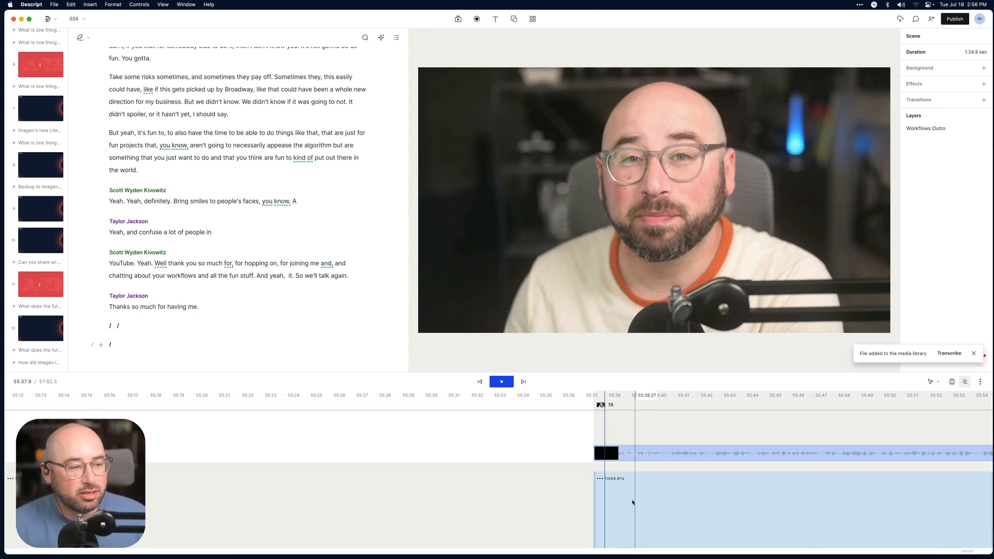
- Play back the opening seconds of scene 15 to check which recording it contains
scroll(640, 463, "right", 2)
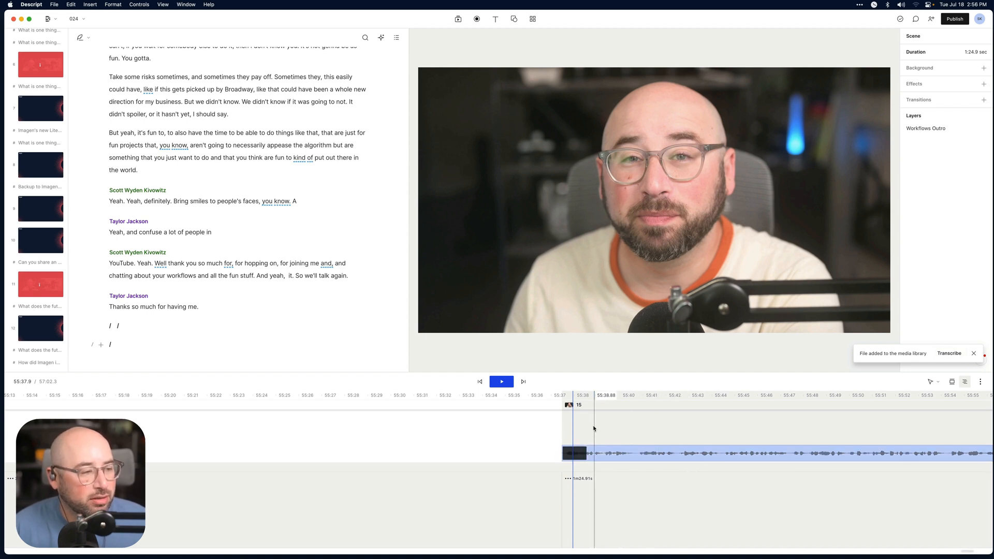
key("space")
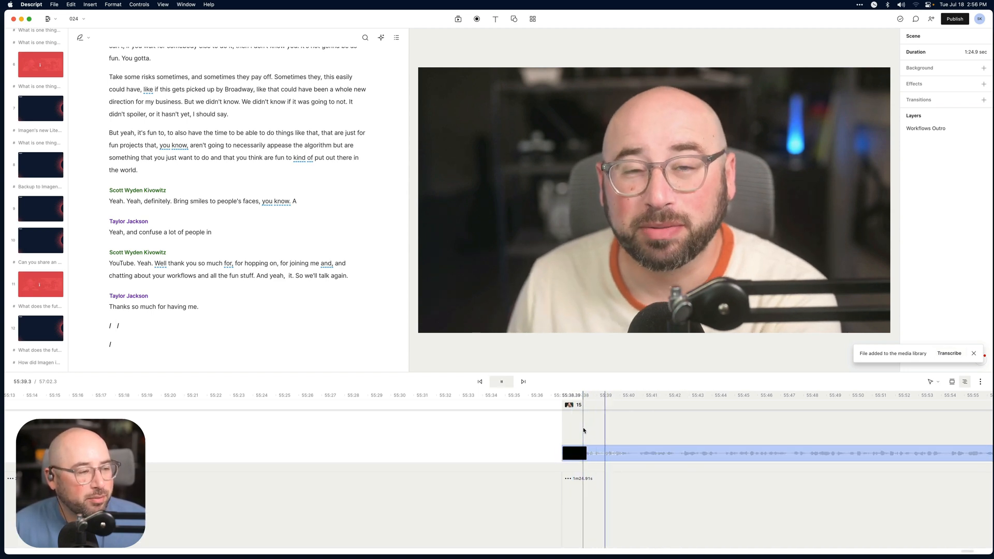
scroll(664, 422, "right", 4)
key("space")
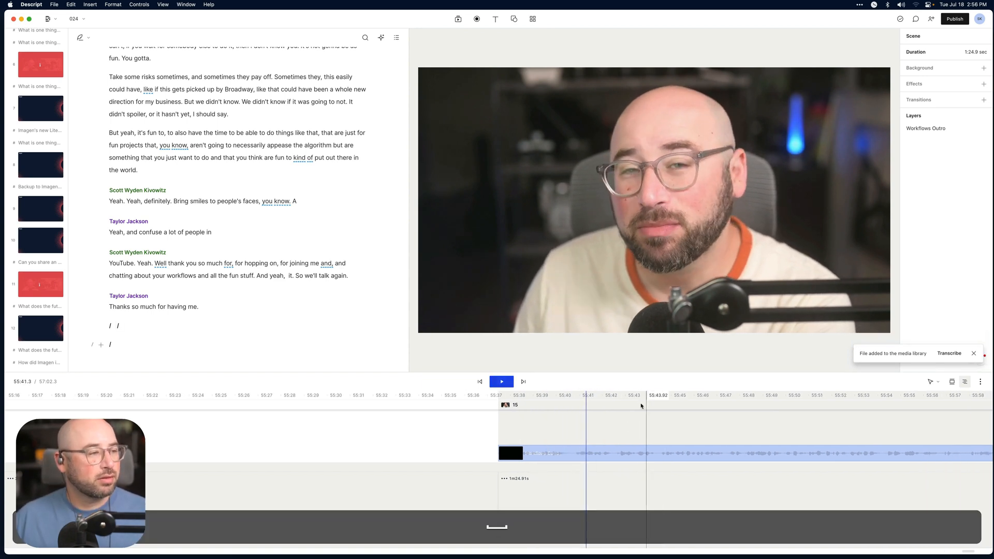
- Undo the clip deletion, the split and the two clip extensions in scene 15
key("super+z")
key("super+z")
key("super+z")
key("super+z")
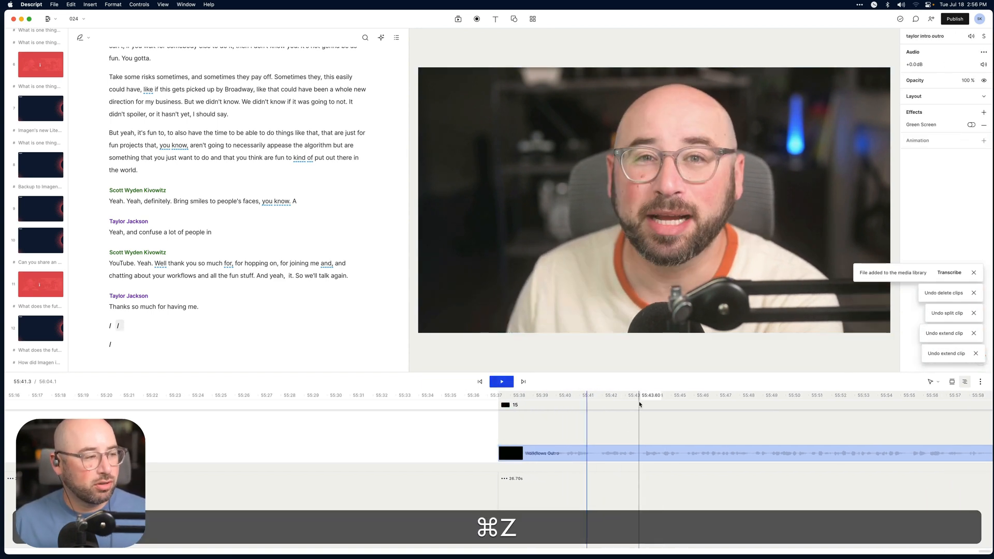
- Delete the Workflows Outro clip from scene 15
key("super+minus")
key("super+minus")
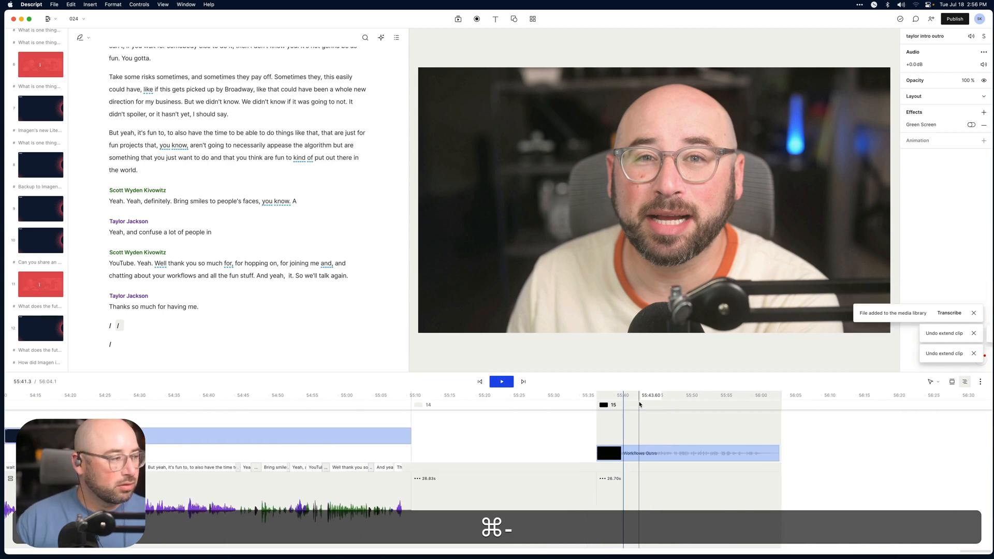
scroll(649, 452, "left", 3)
key("BackSpace")
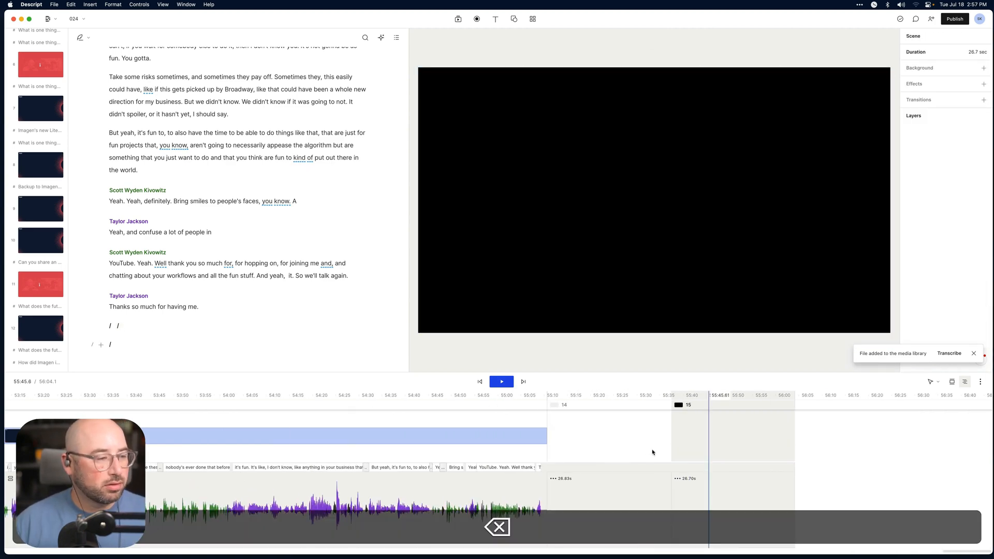
- Add taylor intro outro.mp4 from the project files as a new layer at the start of scene 15
left_click(671, 414)
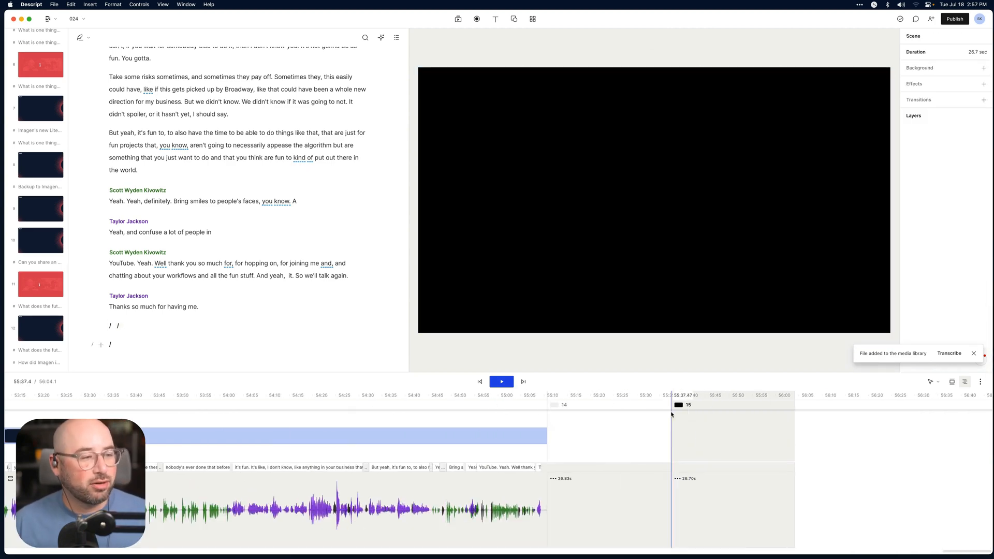
left_click(459, 19)
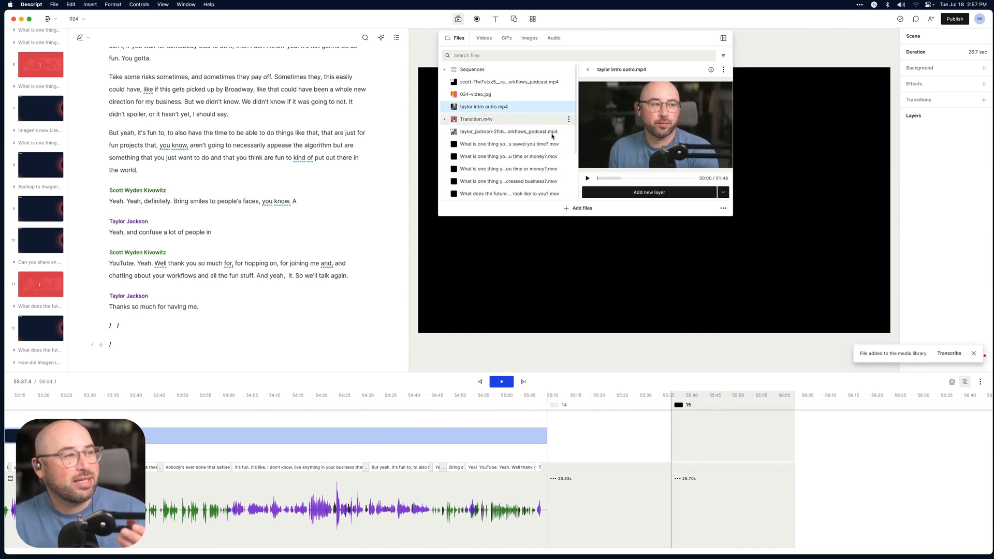
left_click(649, 192)
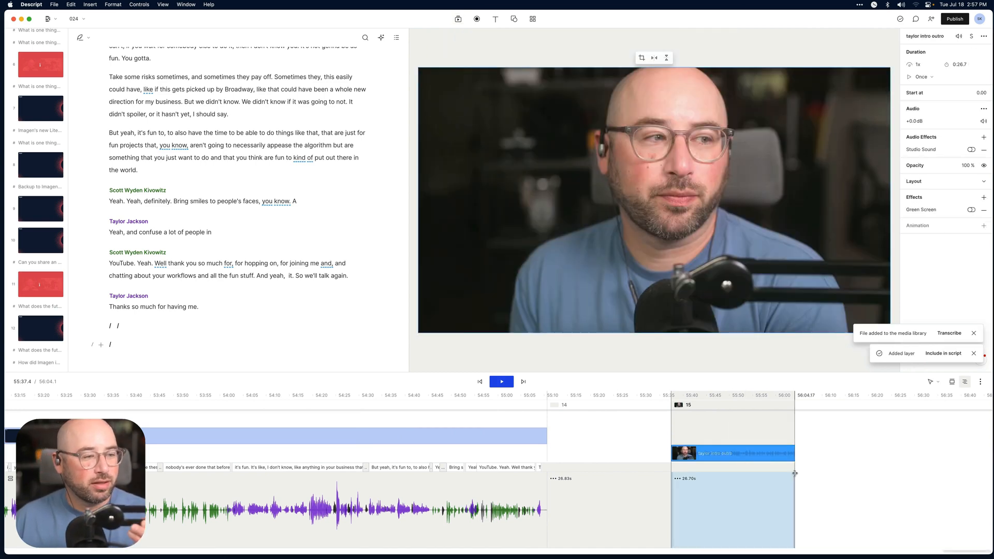
- Extend the taylor intro outro clip to about 56:34.6 and delete the extra clip beneath it in scene 16
left_click_drag(795, 457, 937, 454)
left_click(872, 454)
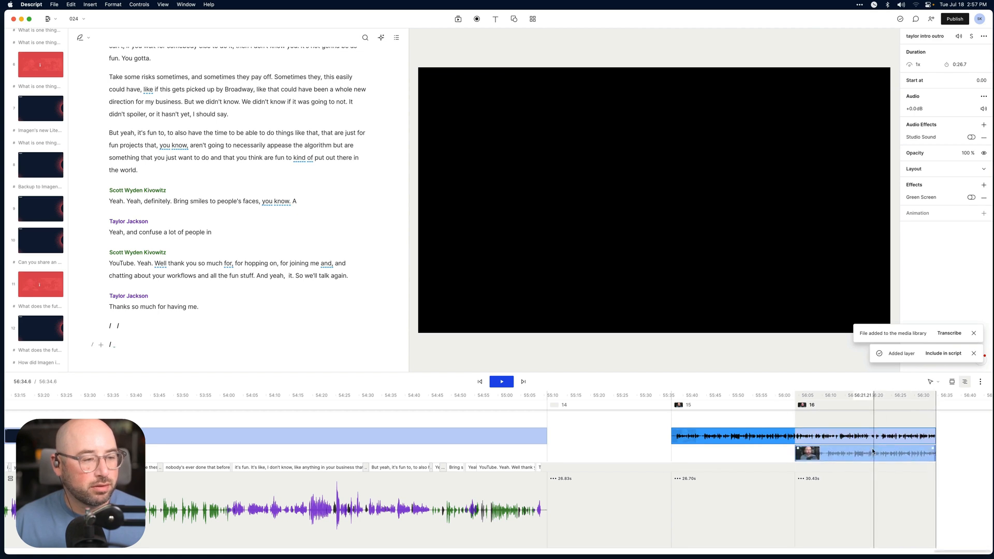
key("BackSpace")
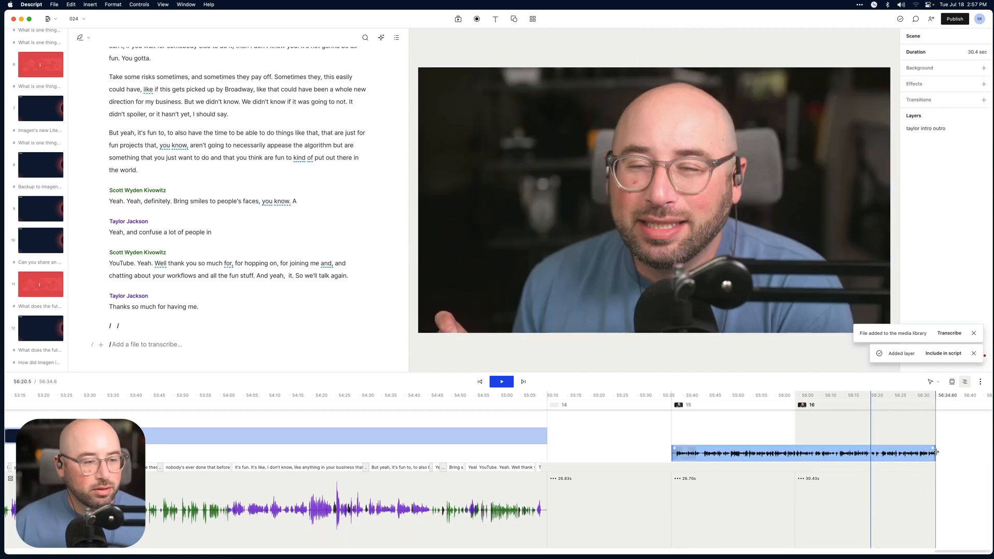
- Extend the end of the taylor intro outro clip to its full length, at about 57:25.6
left_click_drag(935, 453, 968, 451)
key("super+minus")
key("super+minus")
key("super+minus")
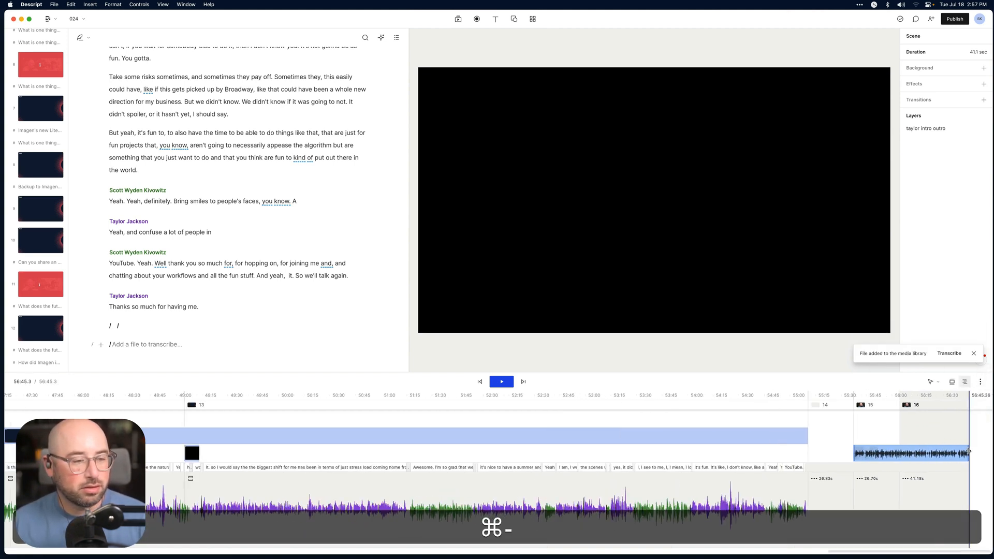
key("super+minus")
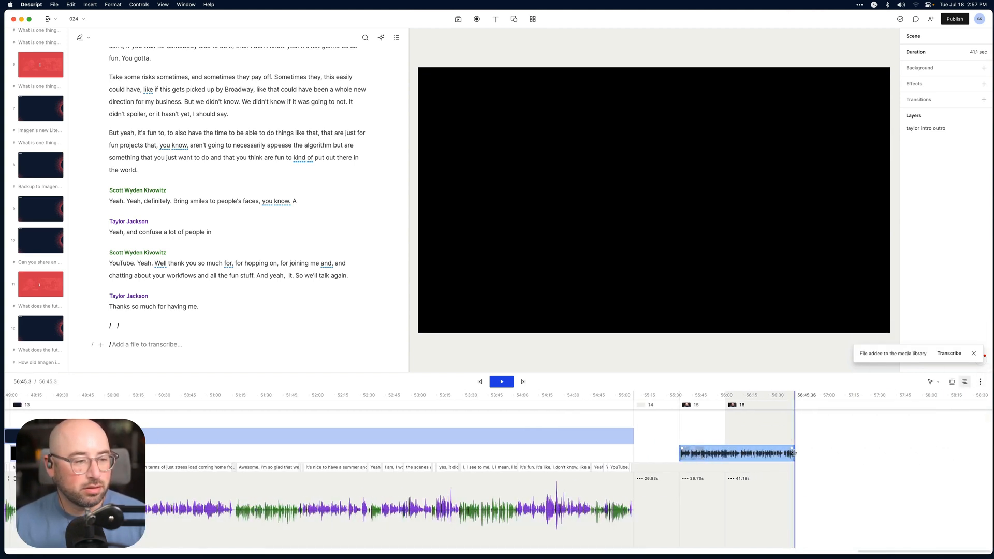
left_click_drag(794, 454, 927, 463)
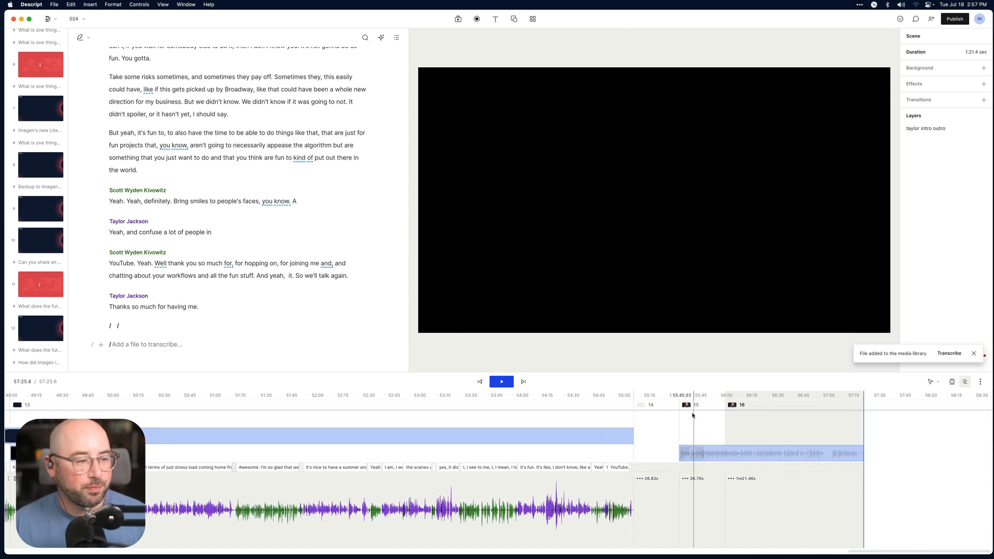
- Split the taylor intro outro clip at about 55:38.4, delete the opening second and play the trimmed clip
left_click(684, 415)
key("super+equal")
key("super+equal")
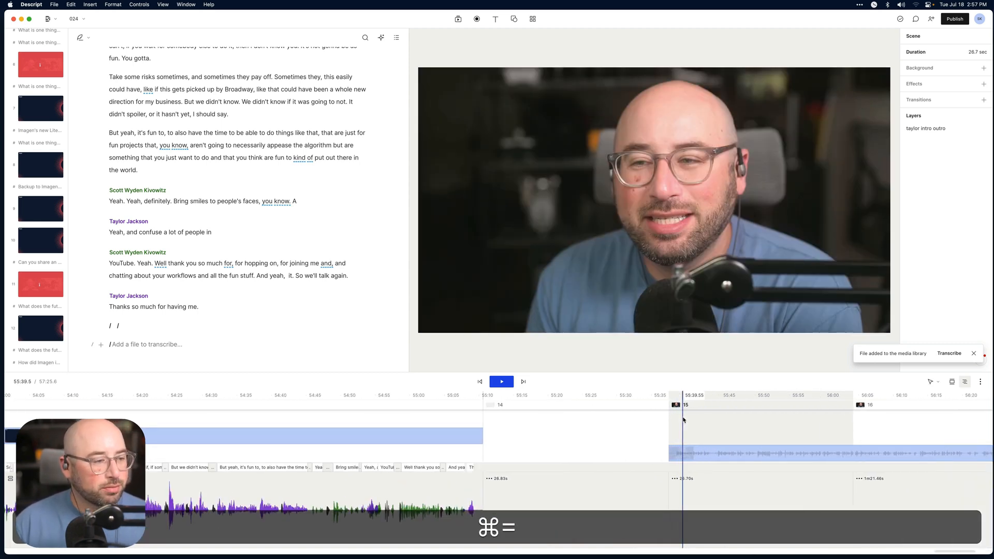
key("super+equal")
key("super+equal")
key("super+b")
left_click(662, 456)
key("a")
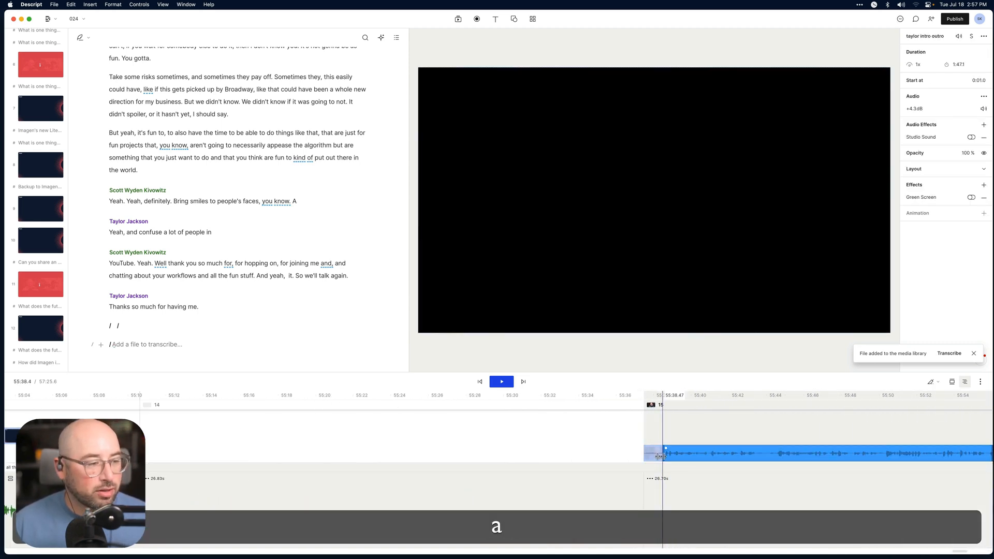
key("BackSpace")
key("space")
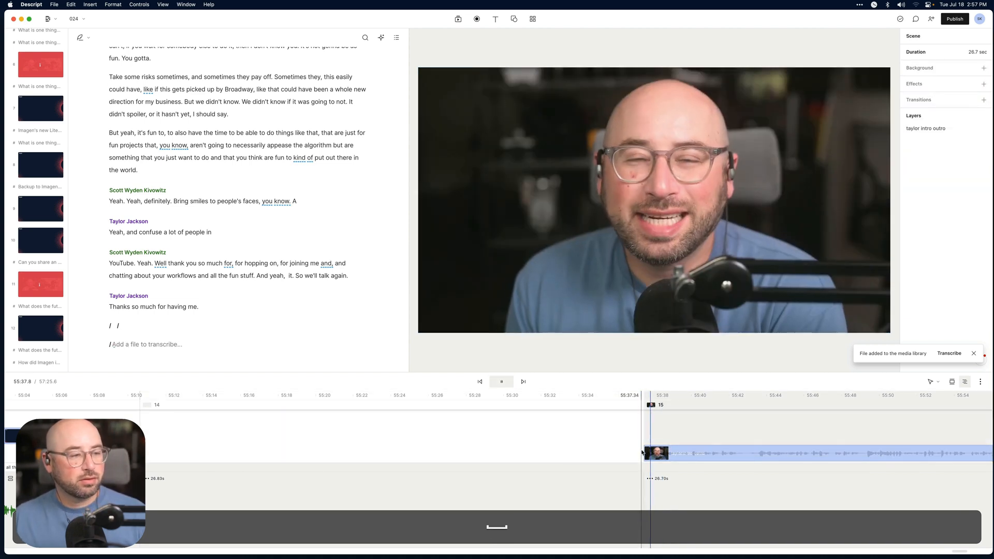
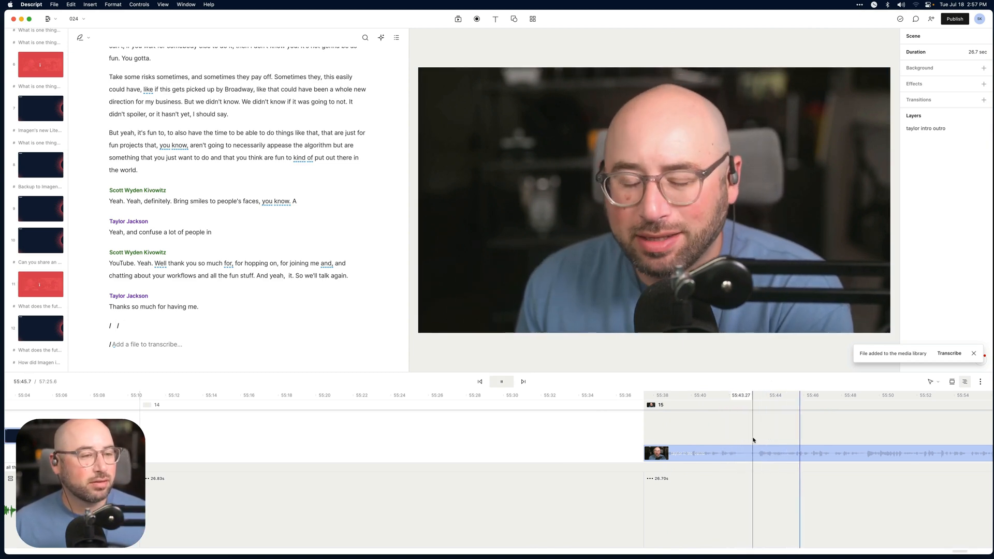
- Transcribe taylor intro outro.mp4 in English with the host assigned as its single speaker
left_click(951, 354)
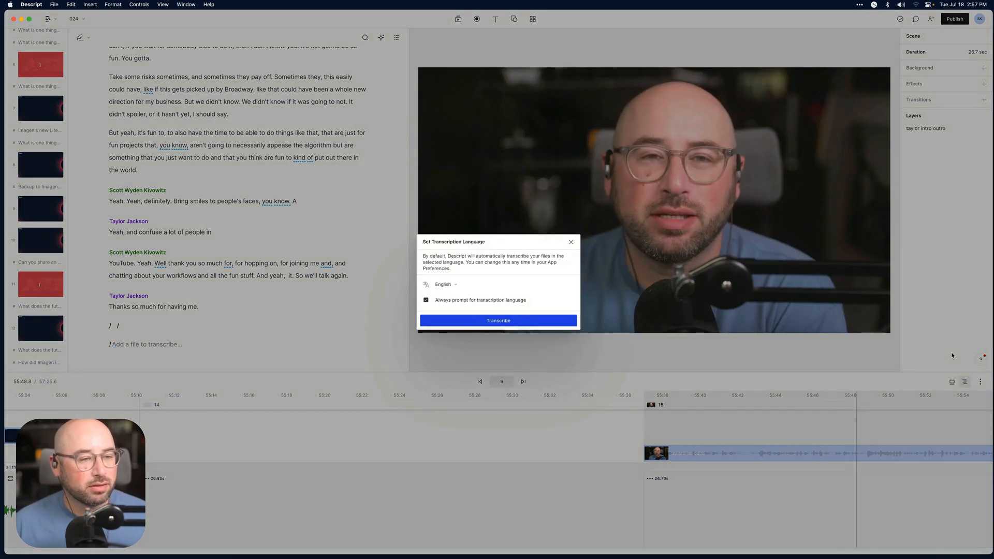
left_click(511, 323)
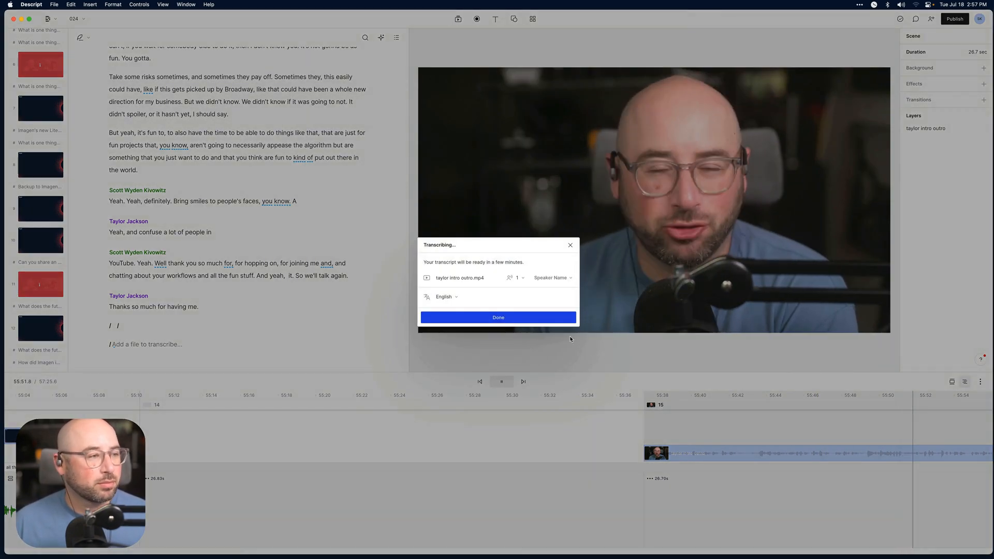
left_click(551, 278)
left_click(564, 306)
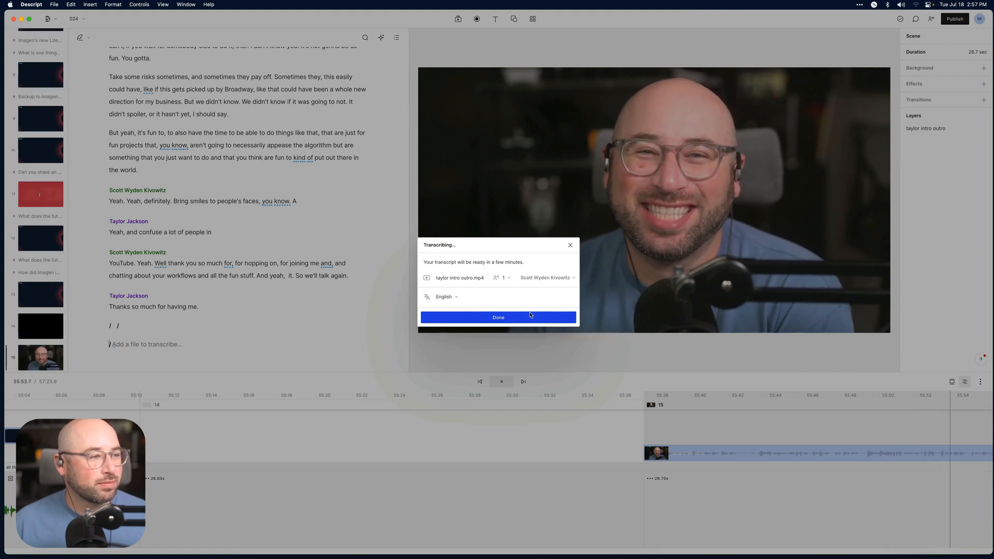
left_click(521, 318)
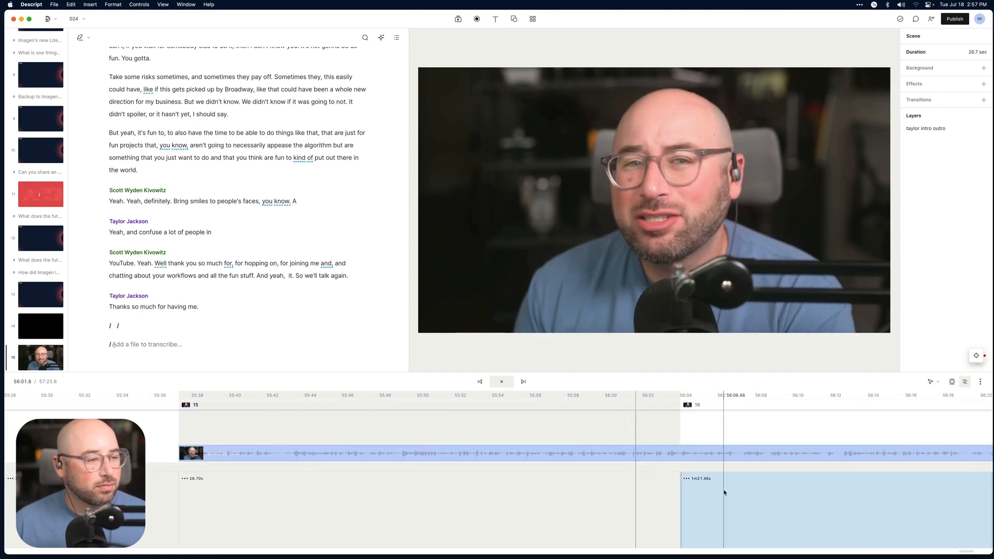
- Move the taylor intro outro clip from its layer into the script track after scene 15's gap
left_click_drag(671, 454, 671, 480)
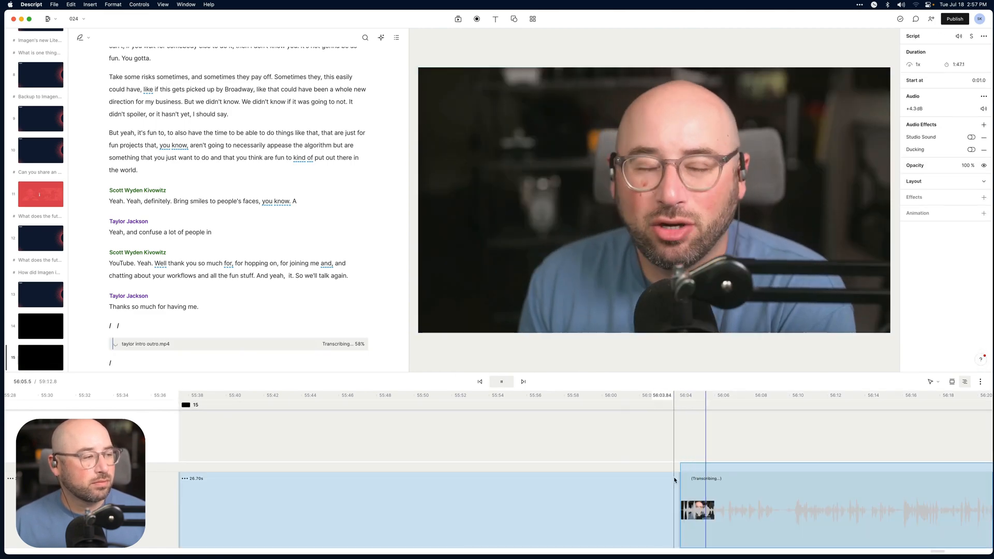
key("space")
- Listen through the guest introduction in the taylor intro outro recording, skipping ahead in the timeline
left_click(789, 397)
key("space")
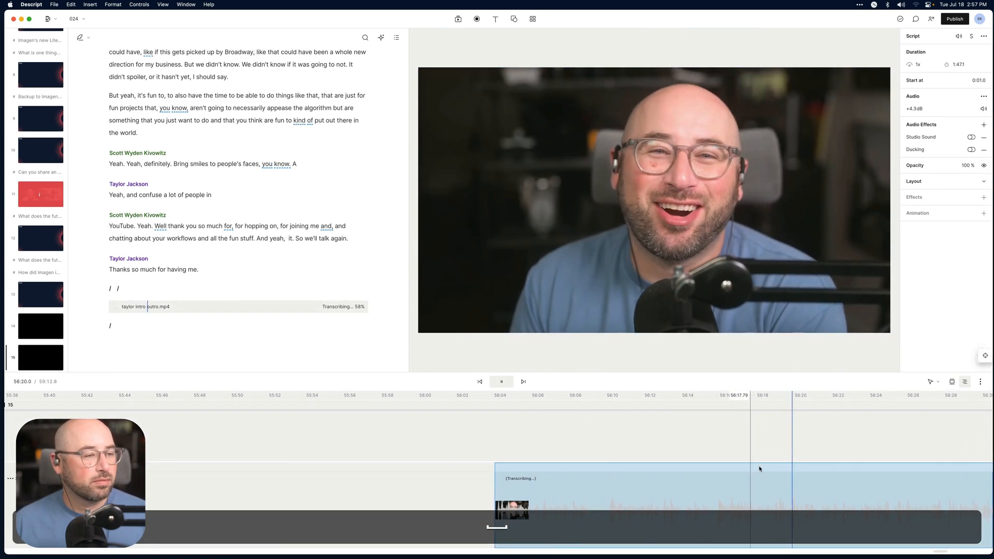
left_click(604, 396)
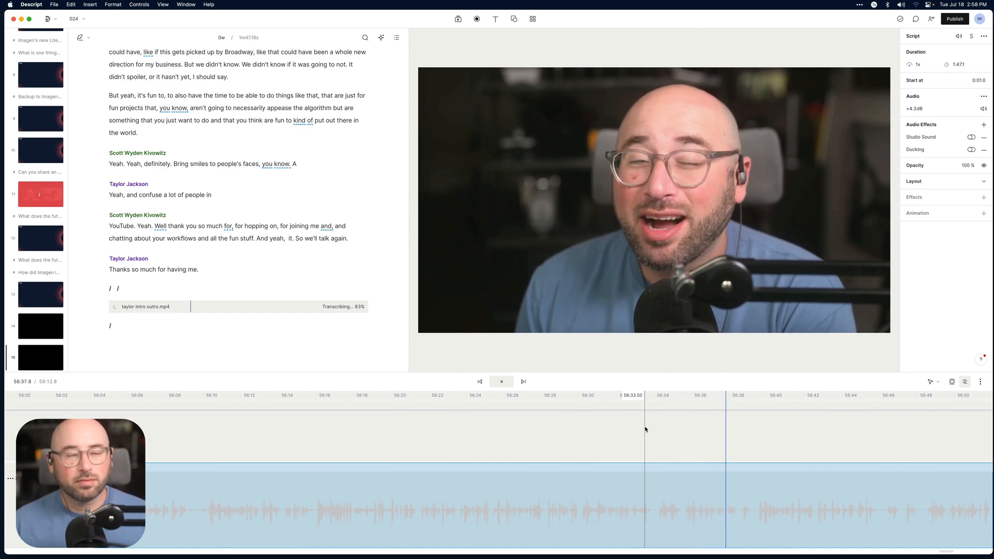
scroll(746, 444, "right", 4)
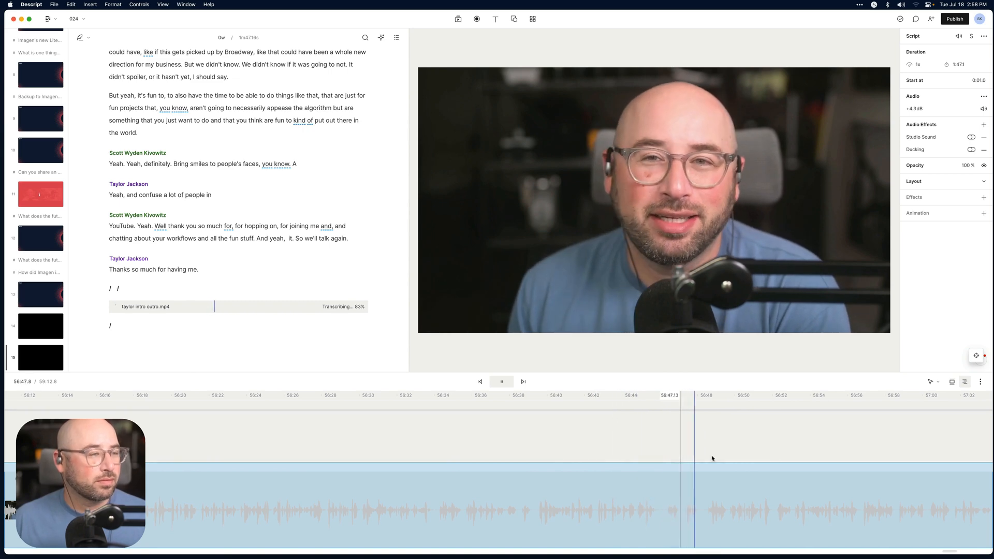
scroll(715, 459, "right", 3)
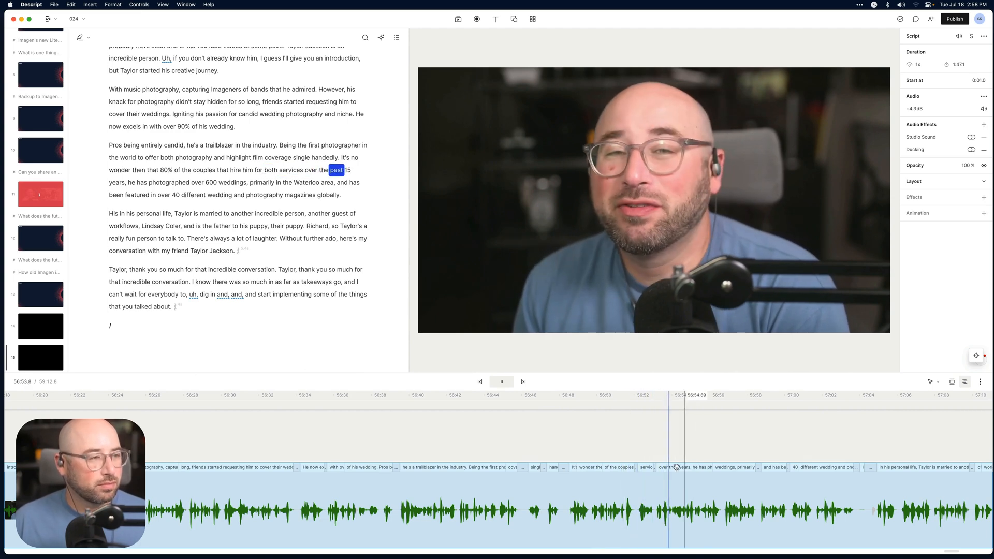
scroll(676, 467, "right", 2)
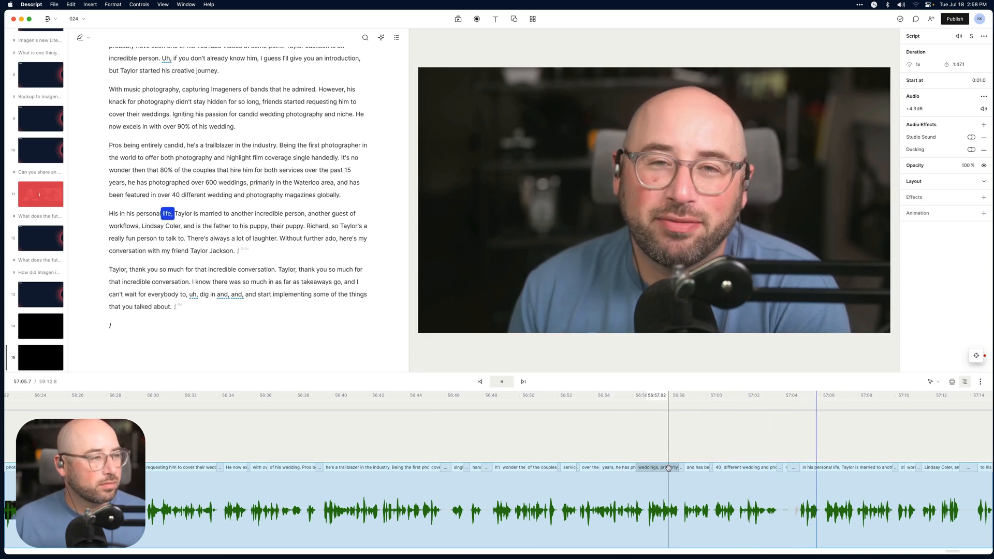
- Delete the stray word "His" at the start of the personal-life paragraph and play the recording on from there
key("space")
left_click(118, 212)
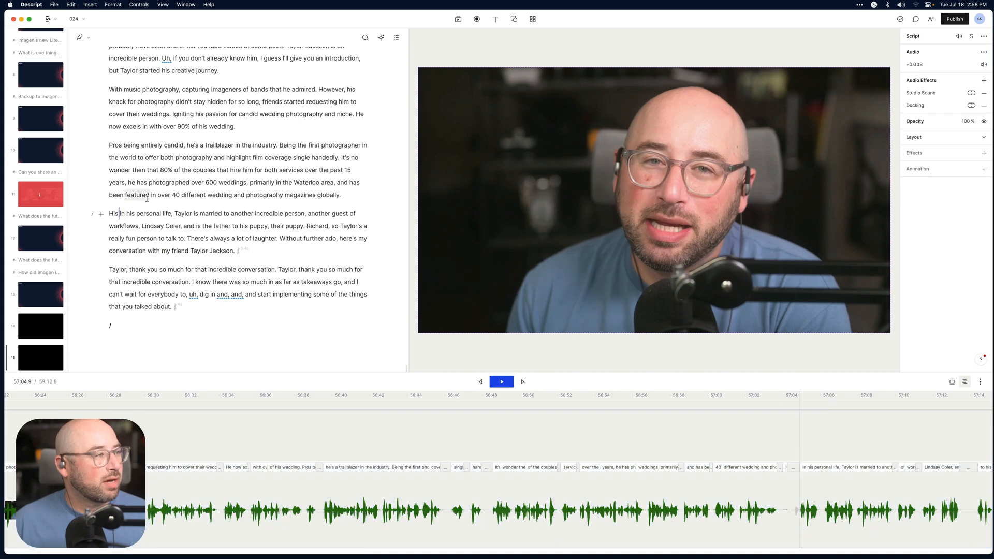
key("shift+super+Left")
key("shift+super+BackSpace")
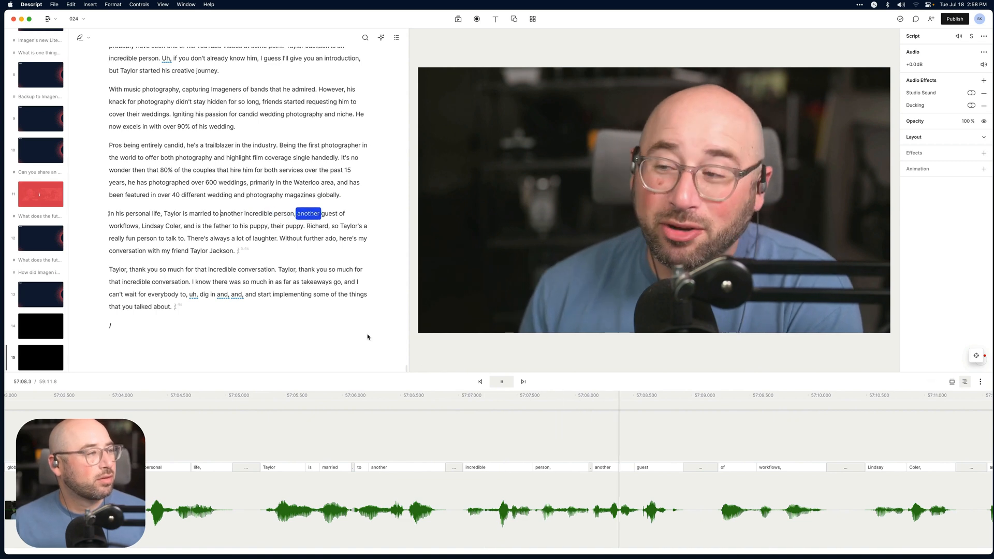
key("space")
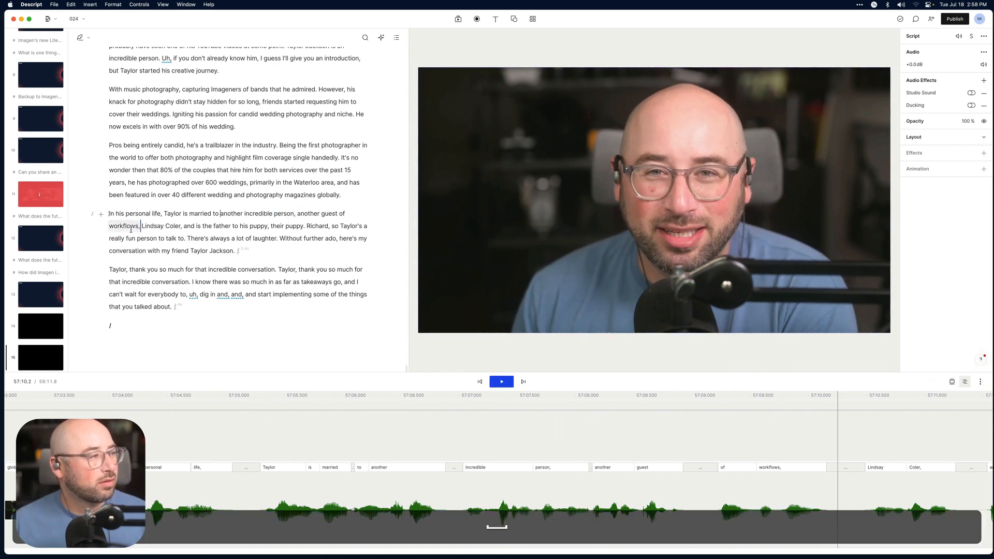
- Correct "workflows" to "Workflows" in the transcript of the personal-life paragraph and replay from that word
double_click(139, 226)
key("c")
key("Left")
key("Right")
key("BackSpace")
type("W")
key("shift+Return")
key("space")
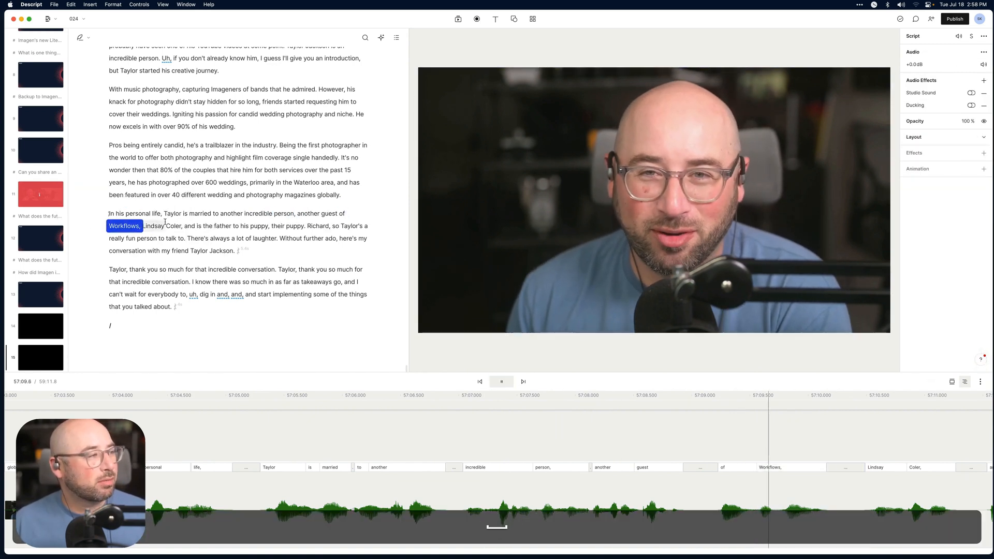
- Correct the spelling of the fellow guest's surname in the personal-life paragraph's transcript and listen on through the puppy mention
key("space")
double_click(167, 226)
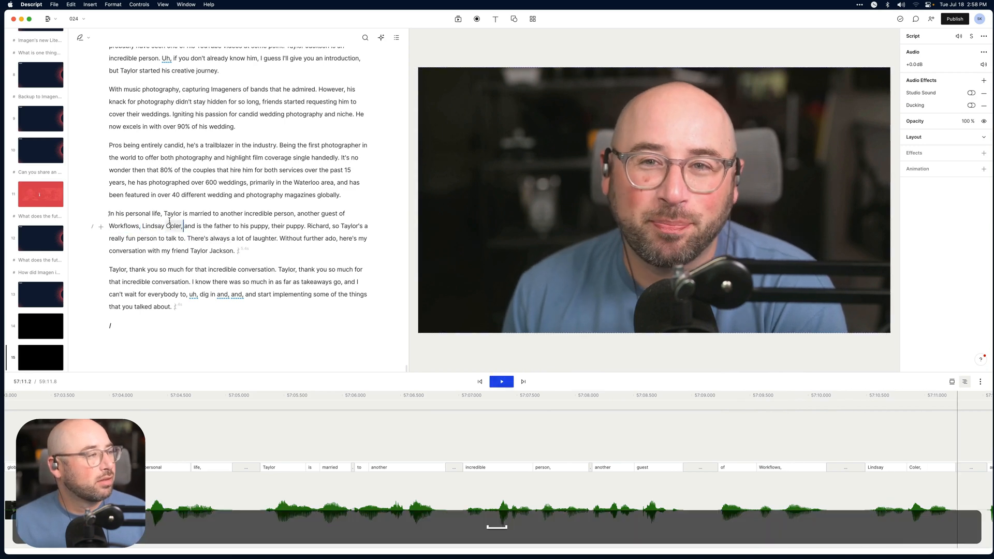
type("cCou")
type("lter")
key("shift+Return")
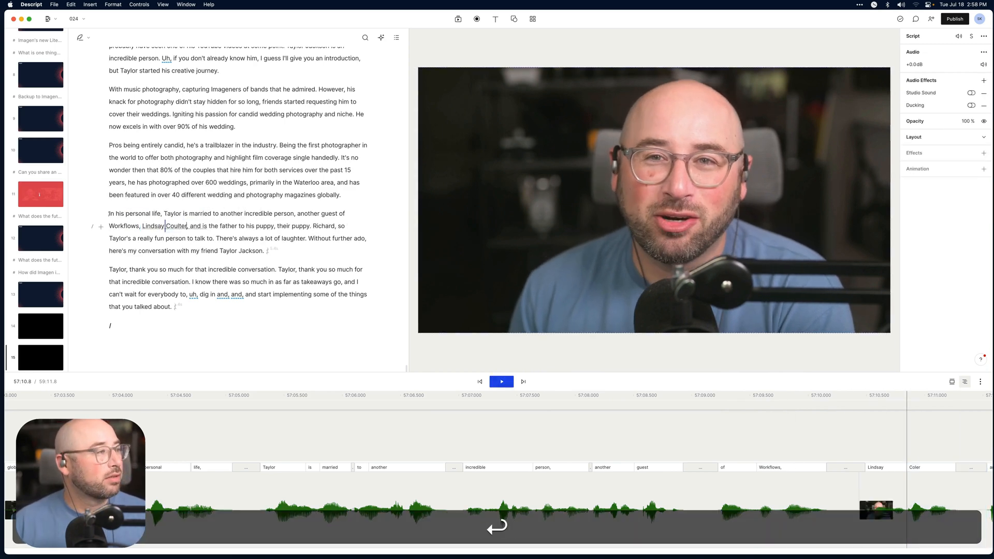
key("space")
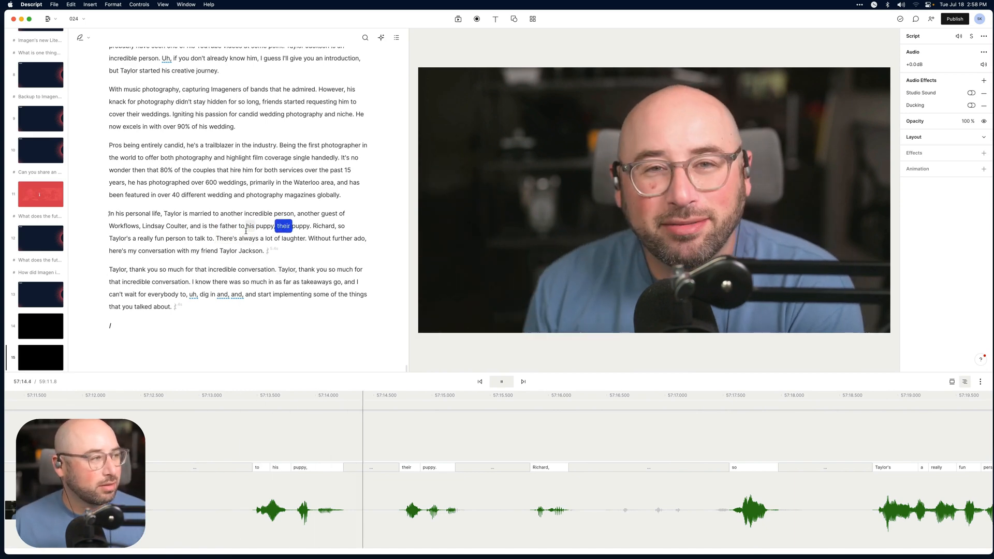
key("space")
- Start a new scene at the outro paragraph's opening words, "Taylor, thank you so much", about 57:32.3
key("b")
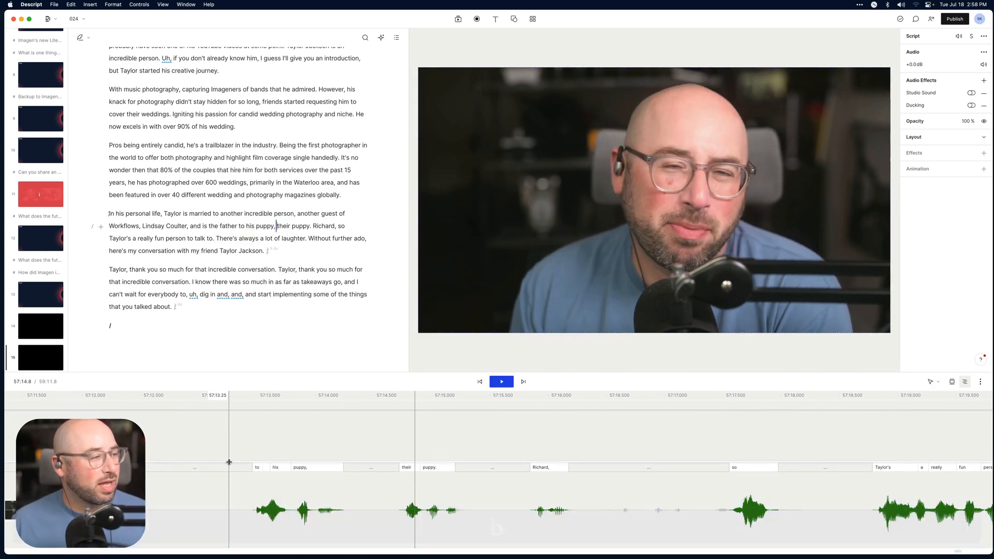
key("a")
scroll(558, 498, "right", 2)
scroll(558, 497, "right", 2)
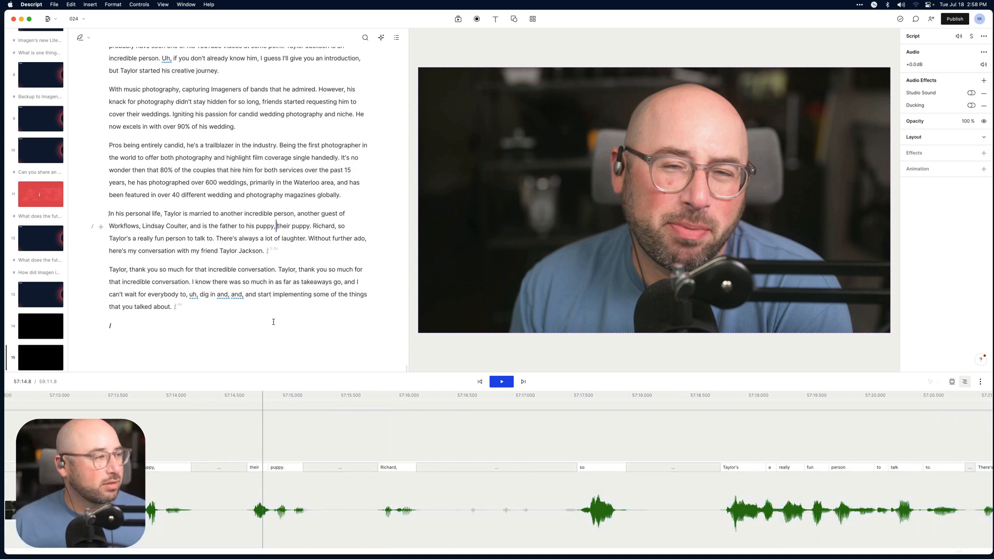
left_click(115, 268)
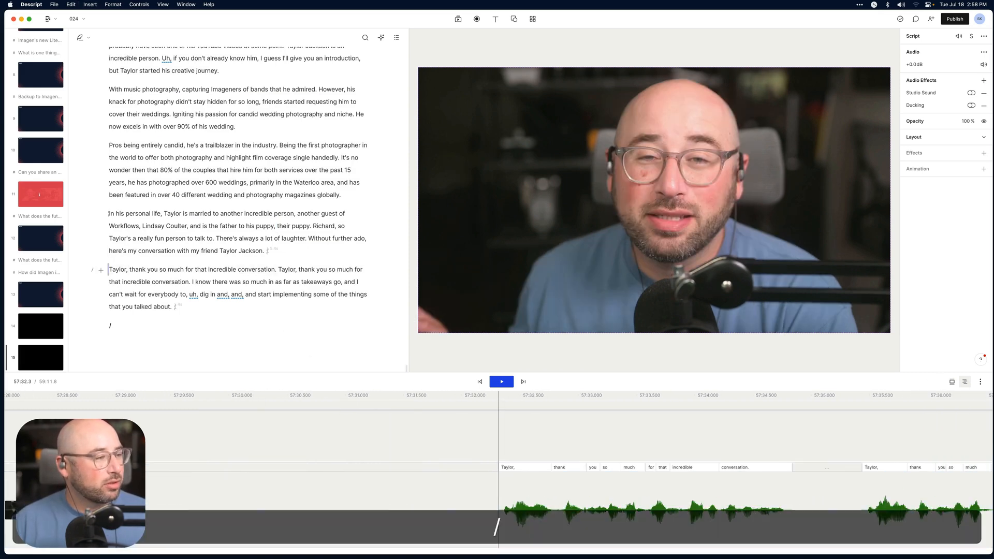
type("/")
key("super+minus")
key("super+minus")
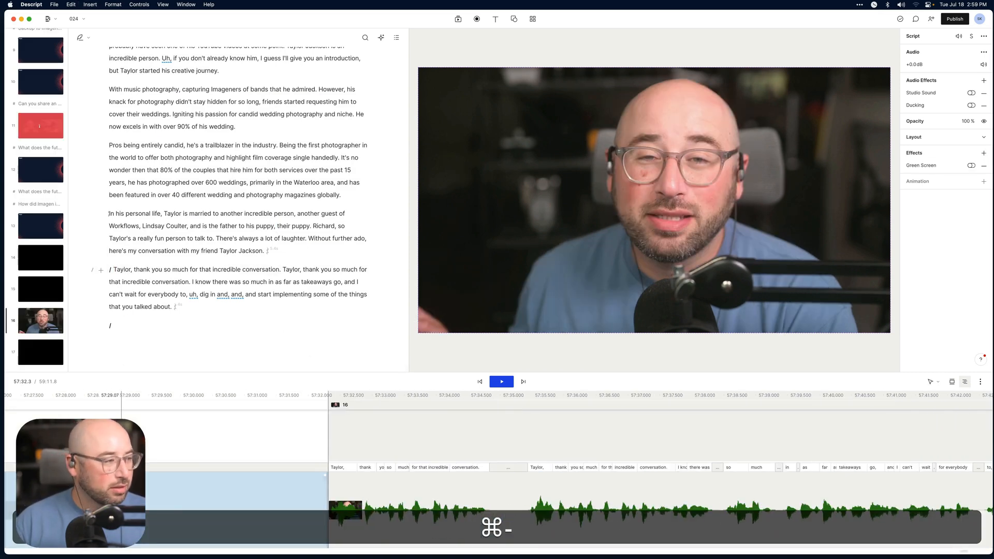
scroll(223, 478, "left", 15)
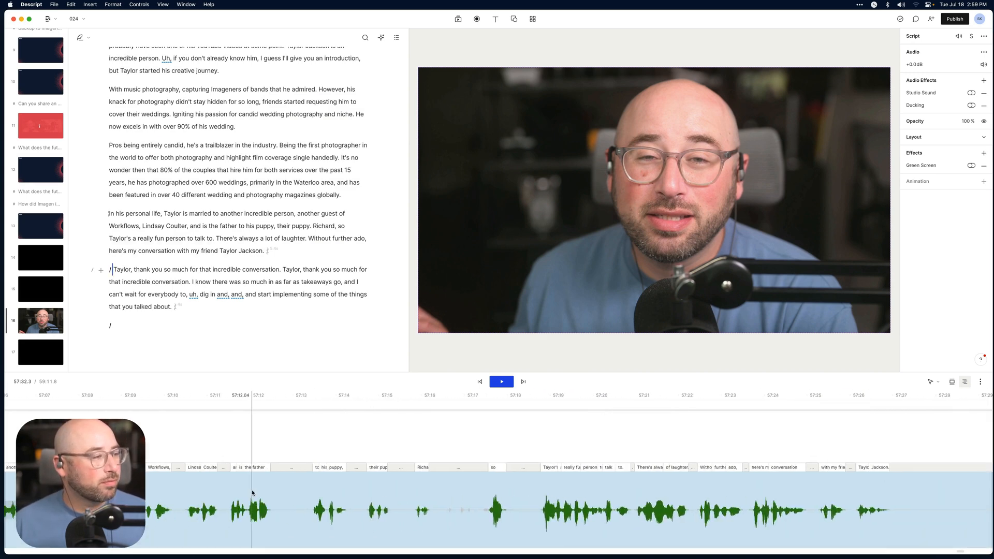
left_click(252, 492)
scroll(250, 471, "left", 10)
key("super+x")
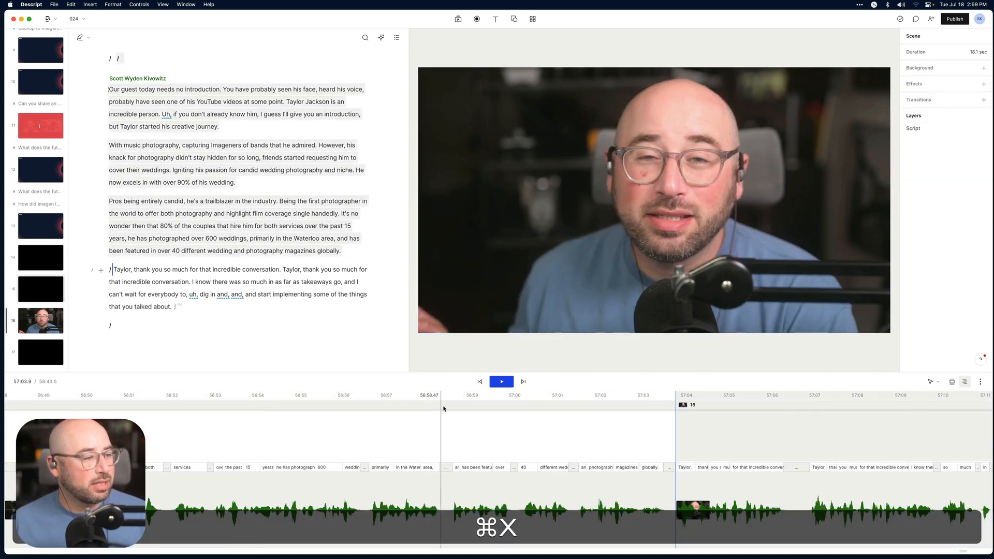
key("super+z")
- Cut both clips of the recorded guest introduction from scene 15 together and go to the episode's first scene
key("super+minus")
key("super+minus")
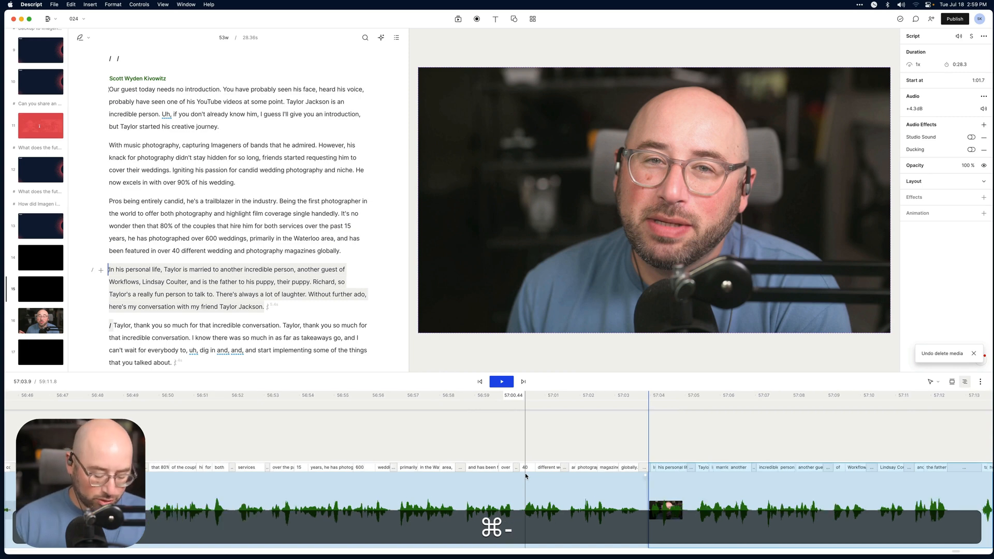
key("super+minus")
key("super+minus")
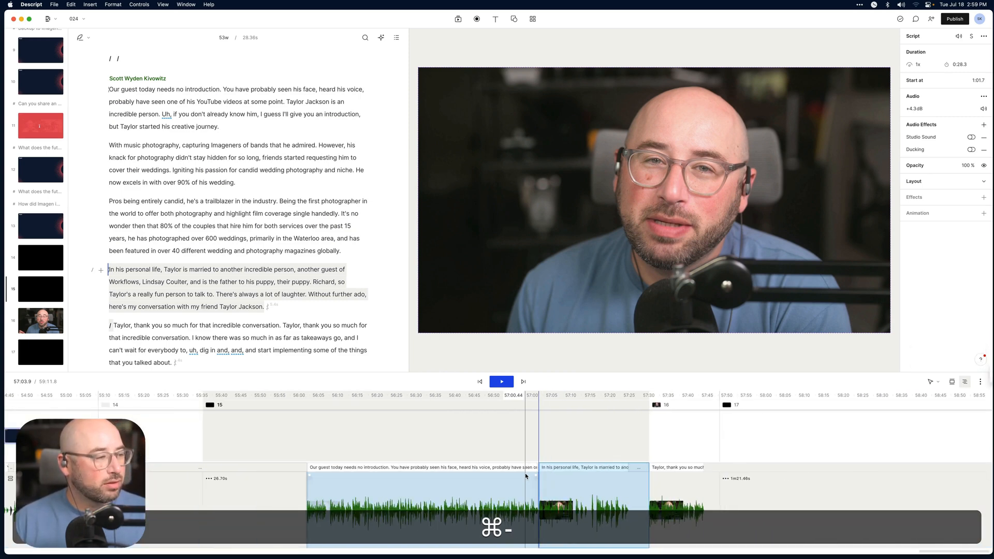
left_click(388, 487)
left_click(619, 497, "shift")
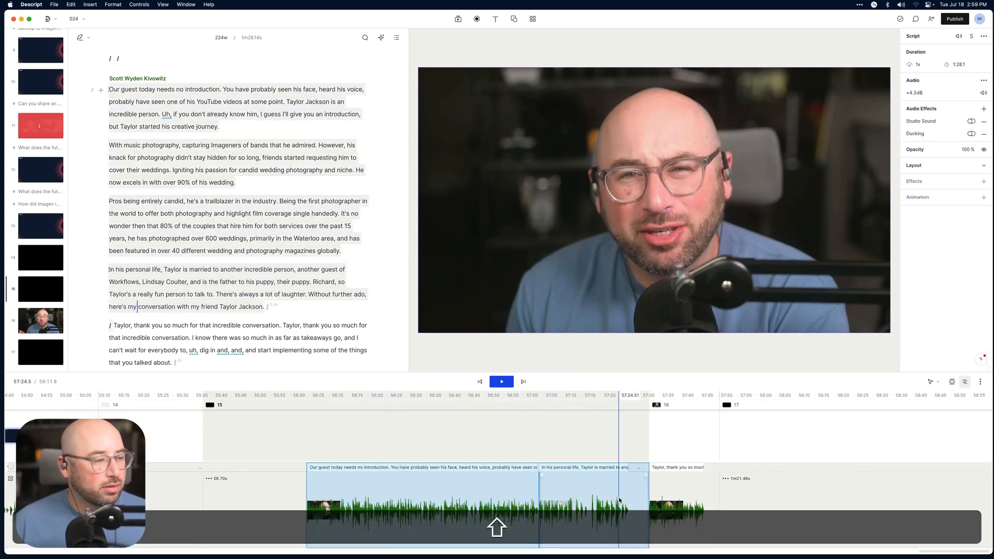
key("shift+super+x")
key("super+z")
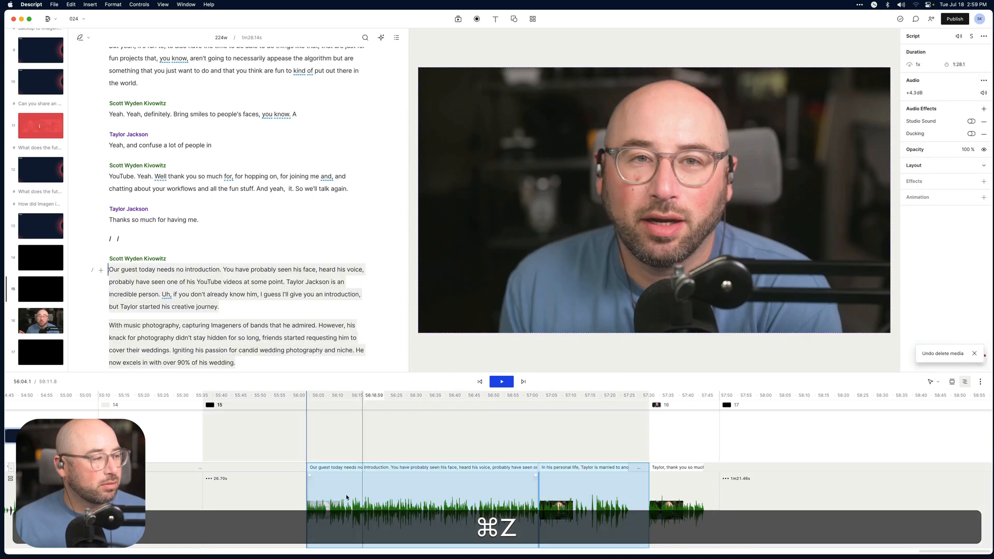
key("super+x")
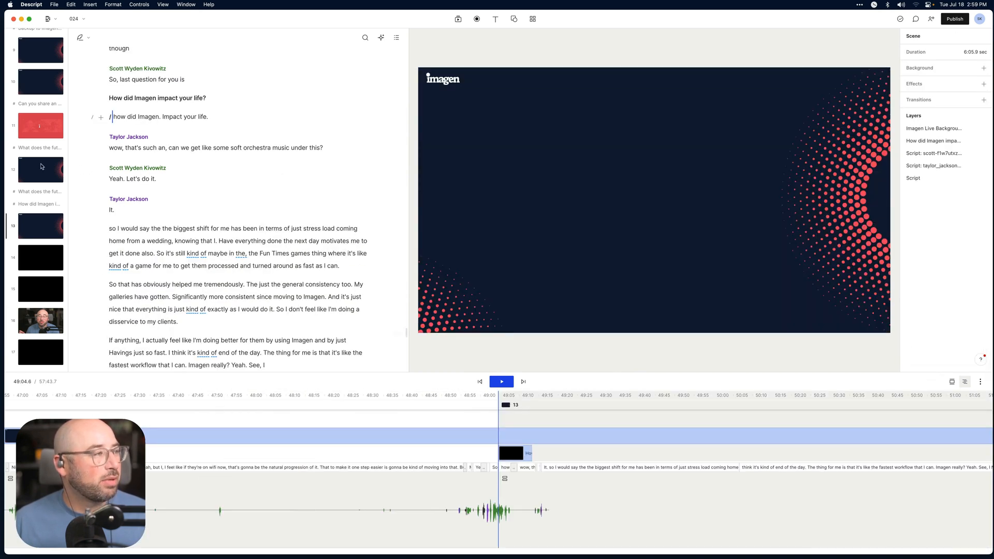
scroll(42, 167, "up", 10)
left_click(50, 45)
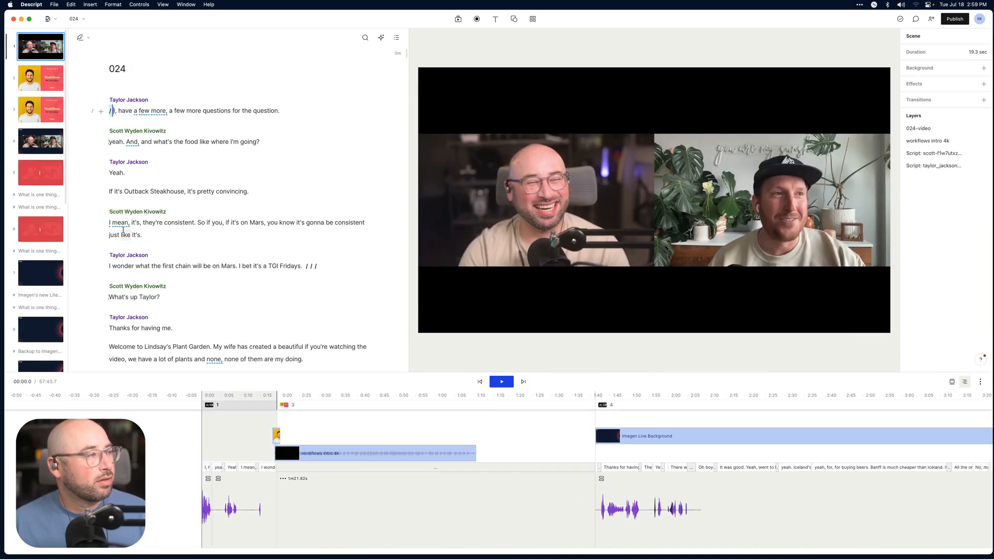
left_click(291, 399)
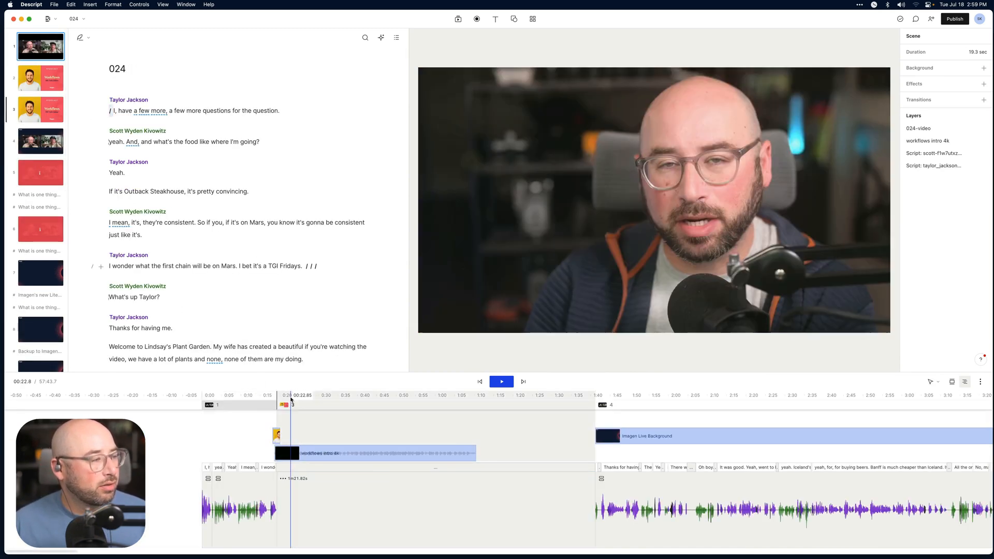
left_click(476, 407)
key("super+v")
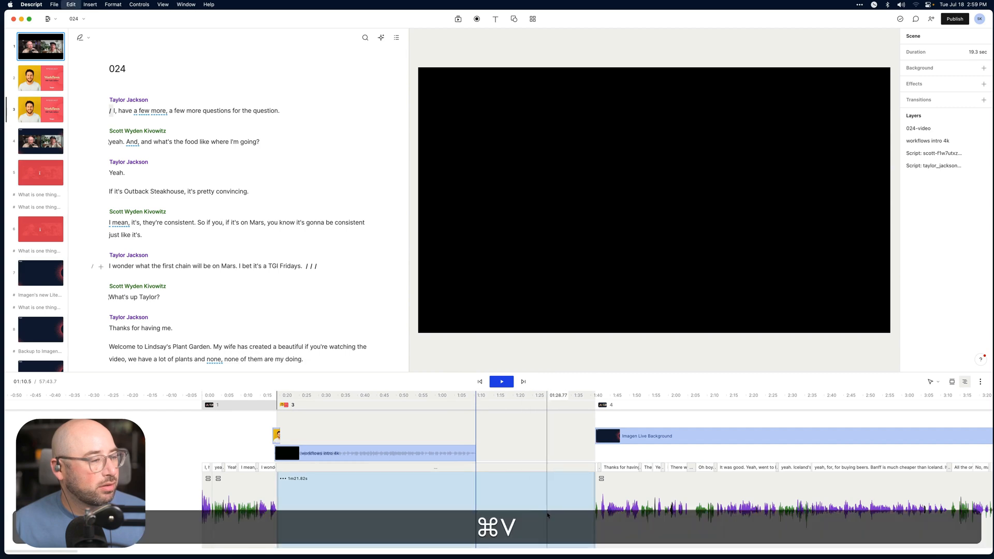
left_click(506, 497)
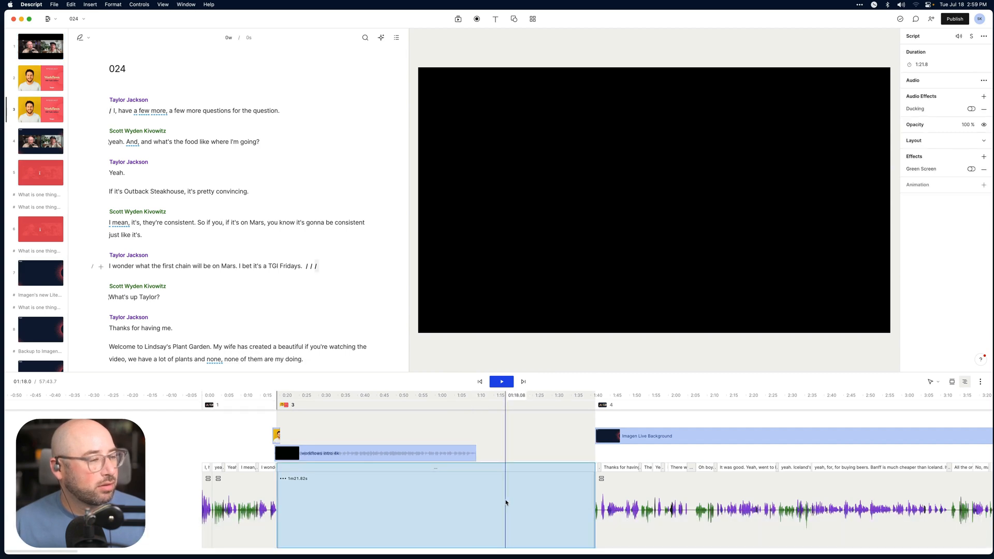
key("super+v")
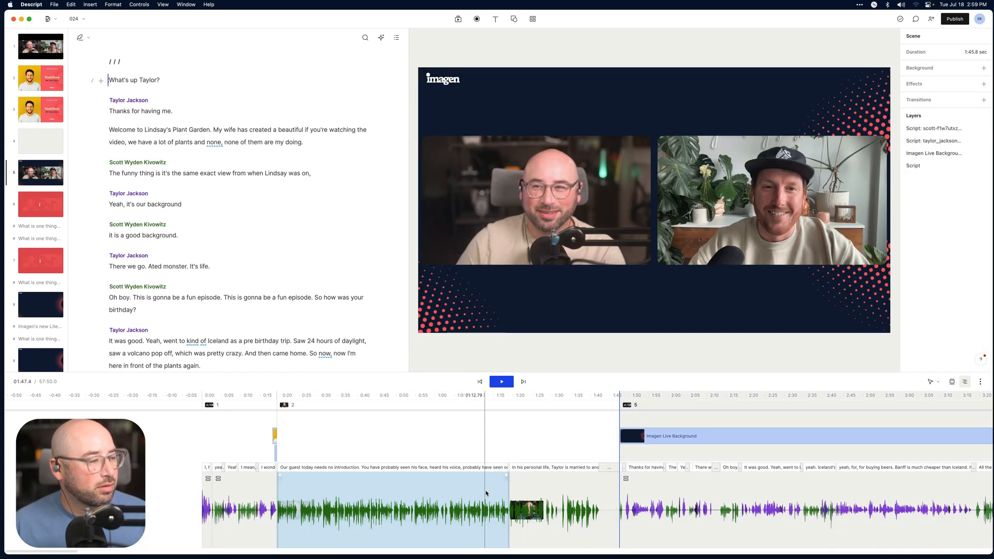
key("super+z")
key("super+z")
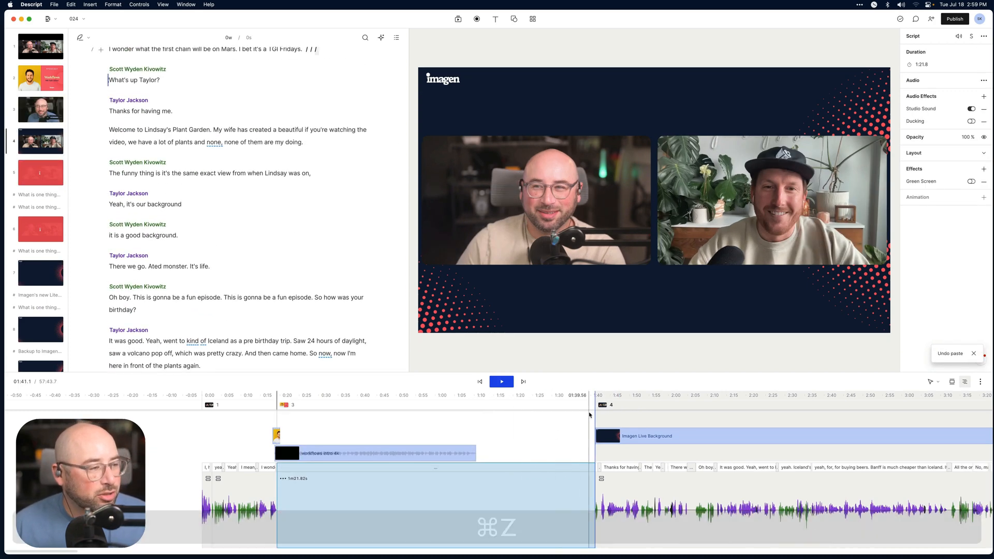
- Extend scene 3's gap clip to about 2m 4s and replace its part after a new scene boundary at 01:10.5 with the cut introduction
left_click_drag(594, 496, 759, 495)
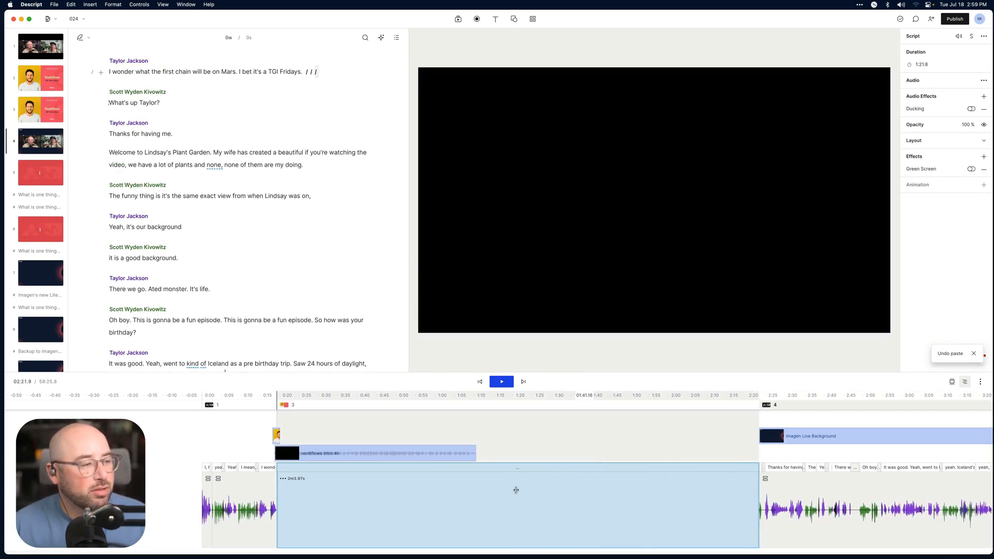
left_click(477, 495)
key("slash")
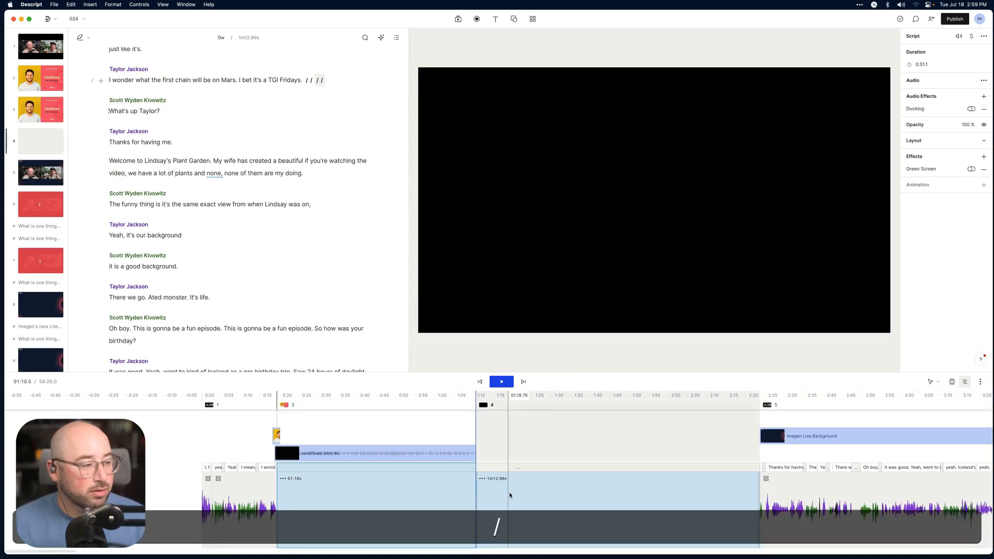
left_click(493, 490)
key("super+v")
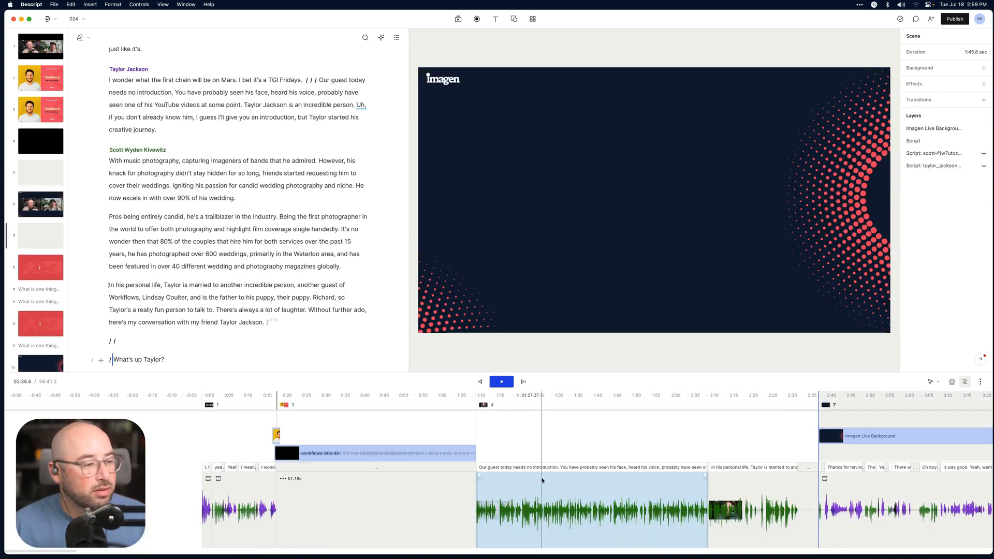
- Shorten scene 3's gap clip to 49.78 s and let the end of the workflows intro 4k clip overlap the introduction's start
left_click(453, 397)
left_click(474, 485)
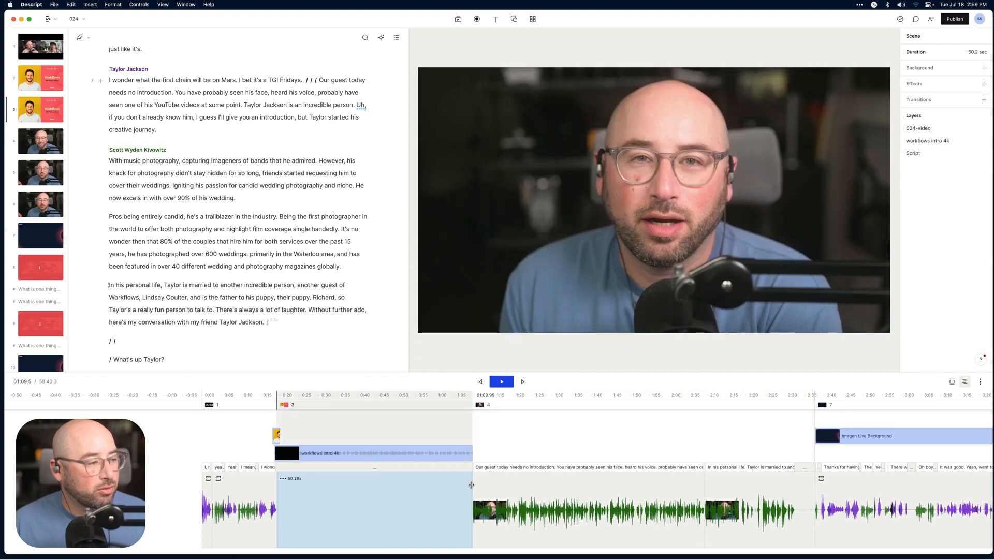
left_click_drag(475, 483, 470, 497)
left_click(459, 450)
left_click_drag(471, 454, 496, 453)
- Add a short fade-out at the end of the workflows intro 4k clip and play the transition into the guest introduction
key("space")
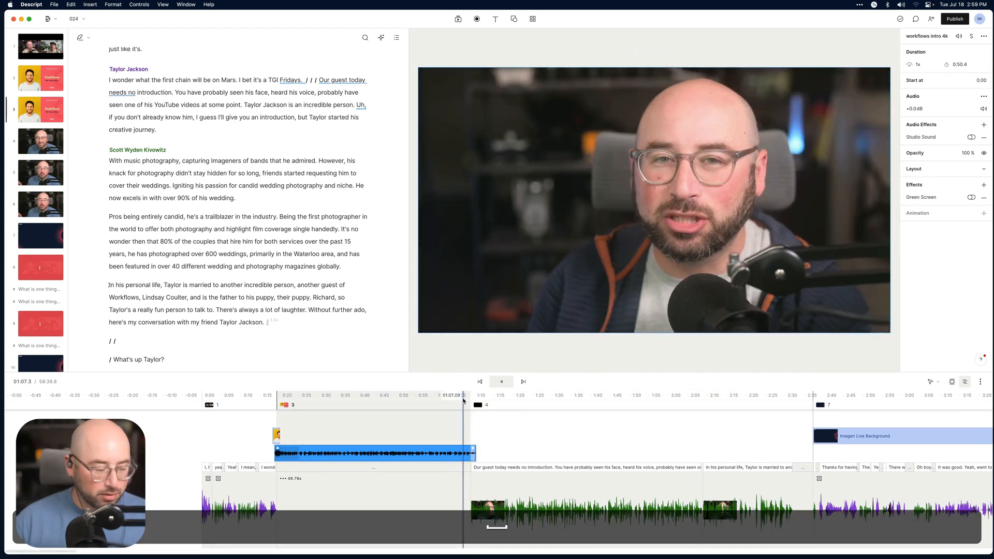
key("super+equal")
key("super+equal")
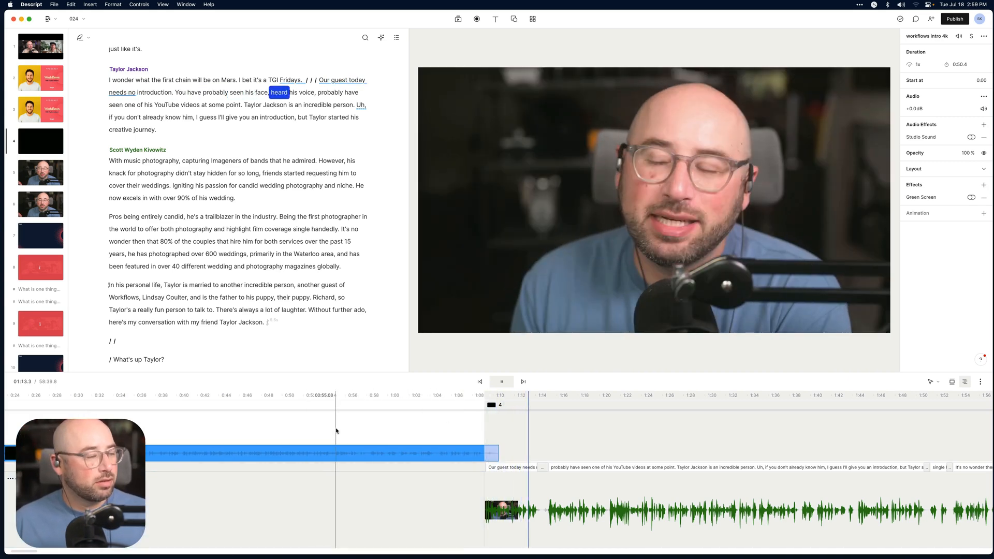
key("space")
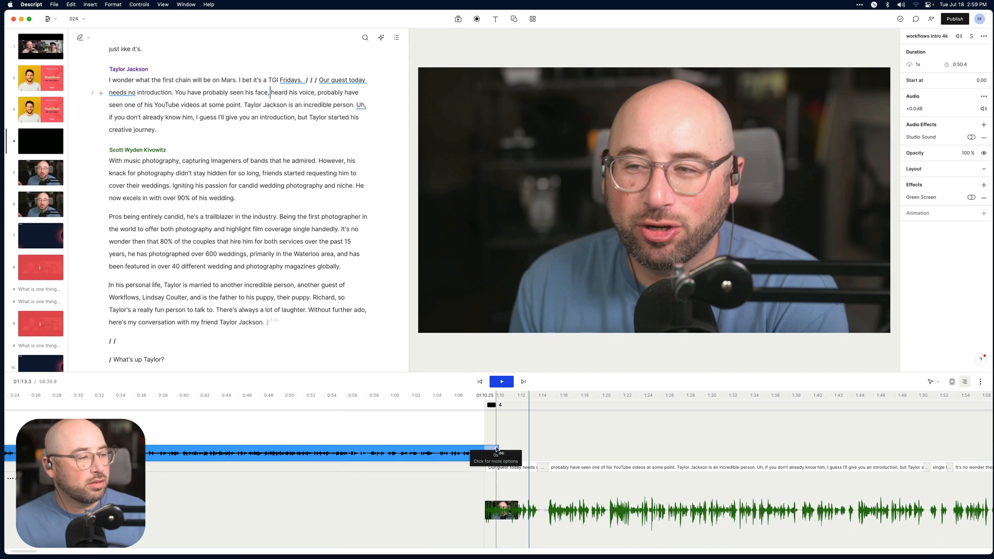
left_click(464, 430)
key("space")
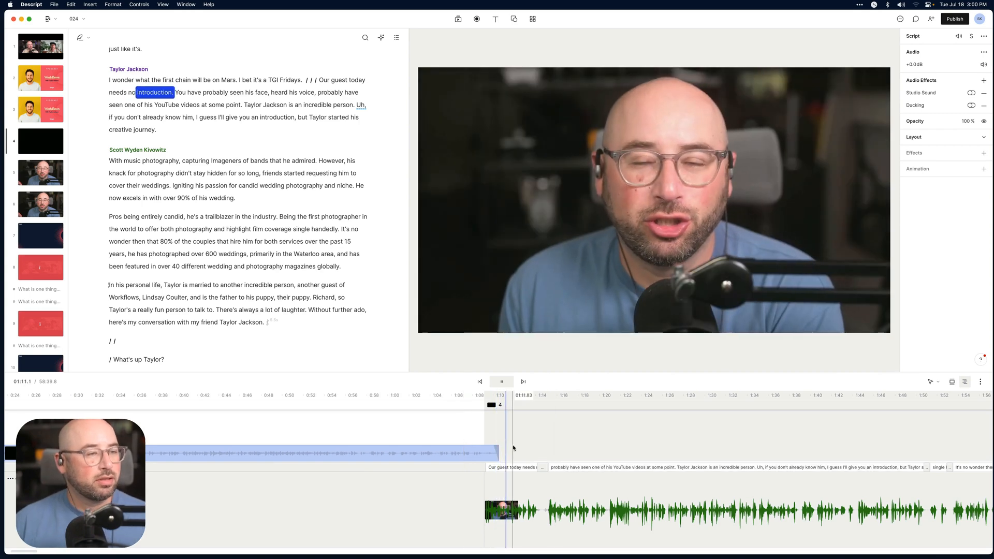
- Try to copy the 024-video title image from the start of scene 3 to the start of scene 4
scroll(212, 429, "left", 10)
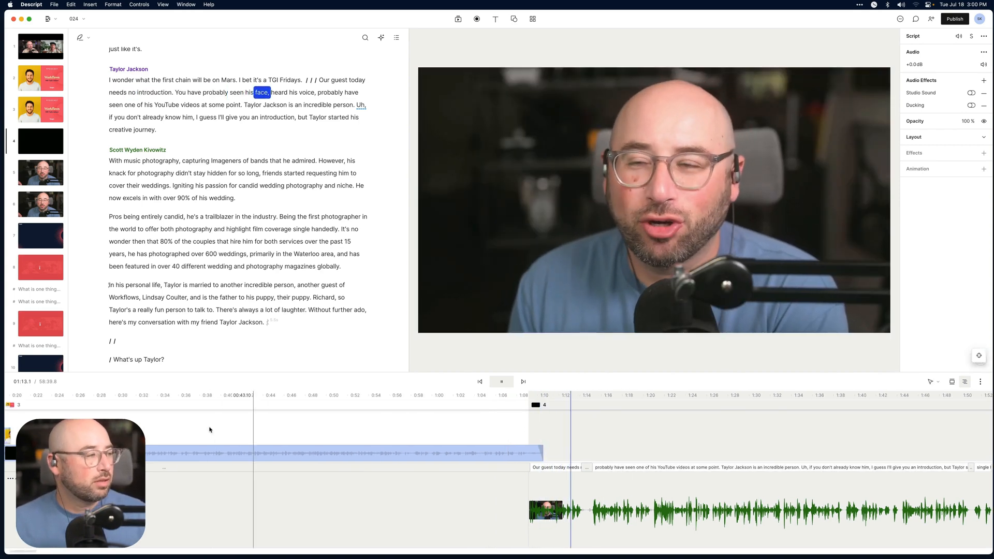
left_click(397, 436)
key("super+c")
key("space")
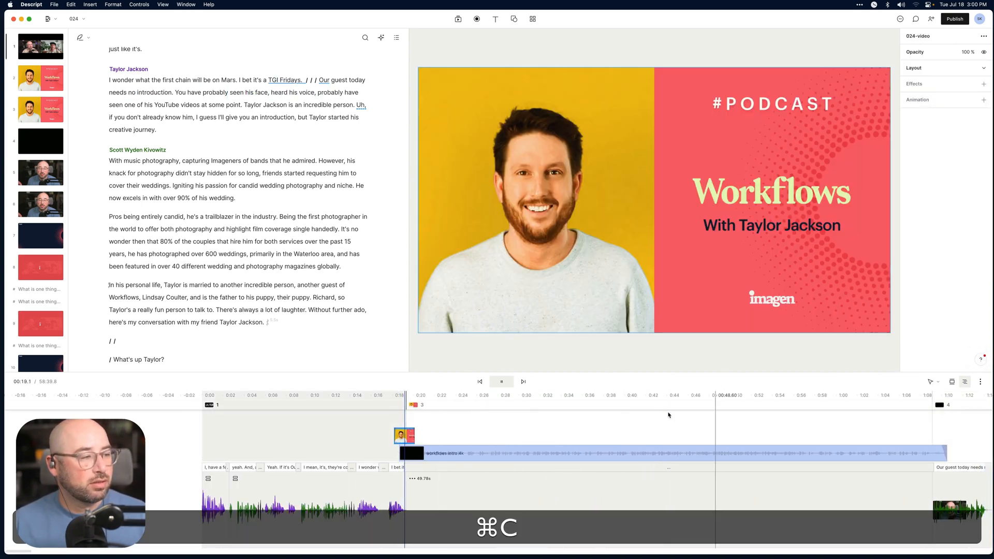
scroll(518, 435, "right", 5)
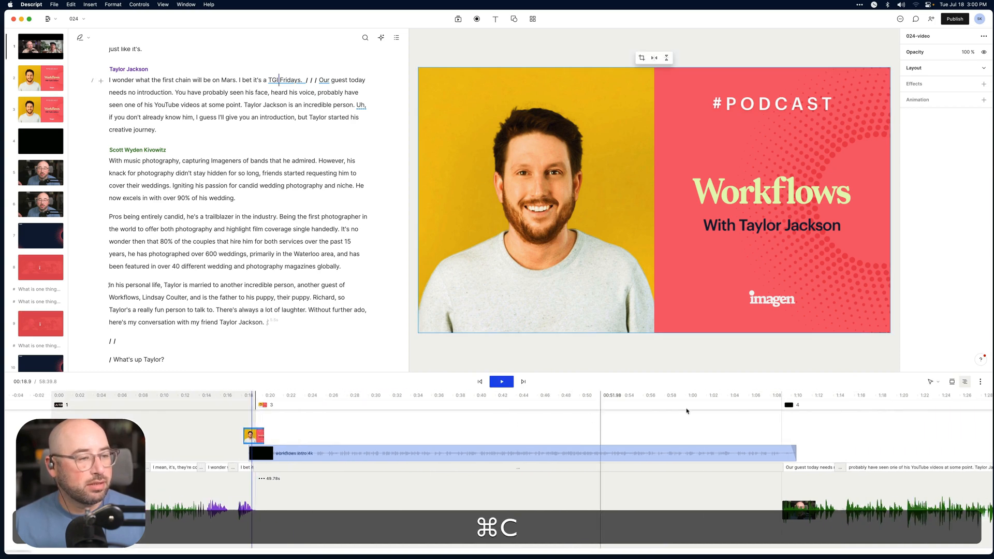
left_click(785, 400)
key("super+v")
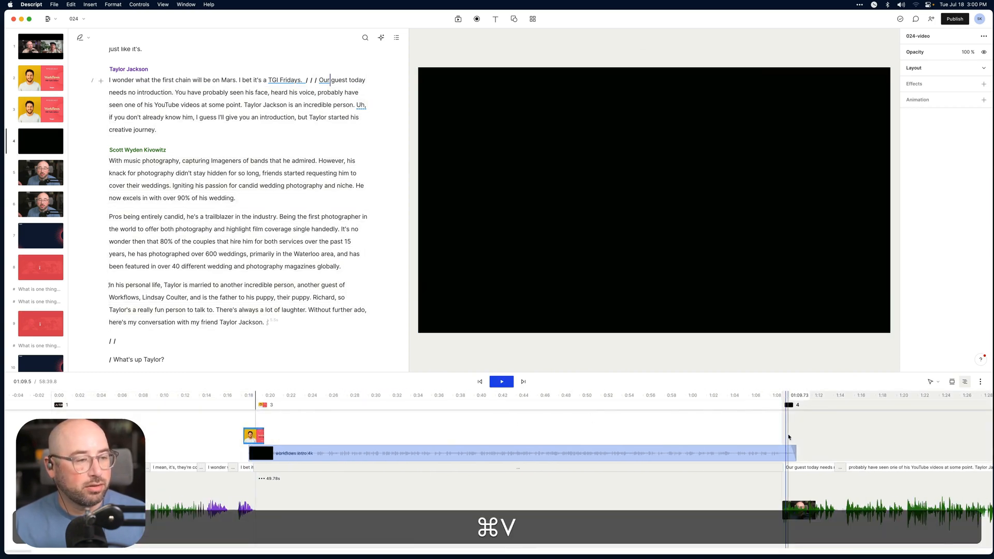
- Undo the last fade change on the workflows intro 4k clip and add 024-video.jpg as a new layer at scene 4's start
key("super+z")
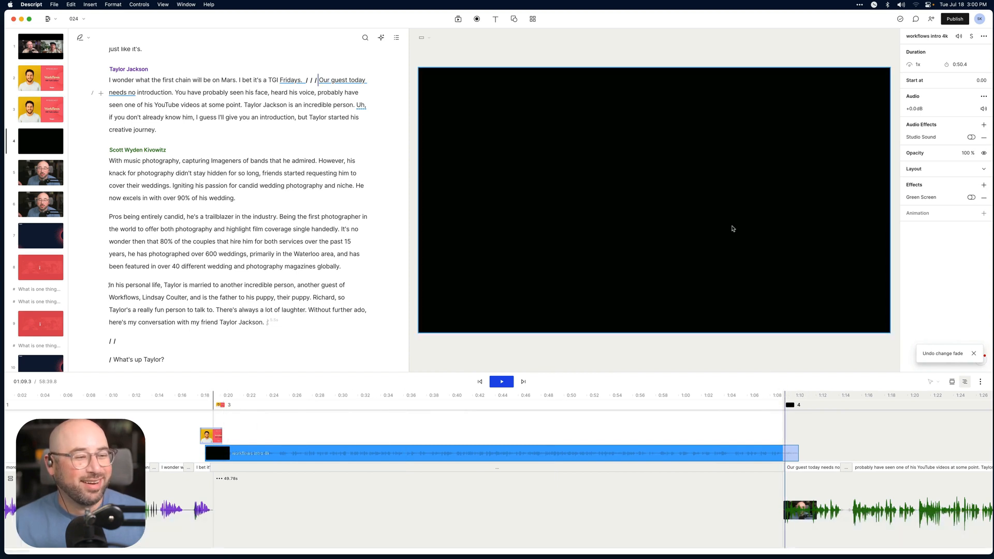
left_click(458, 20)
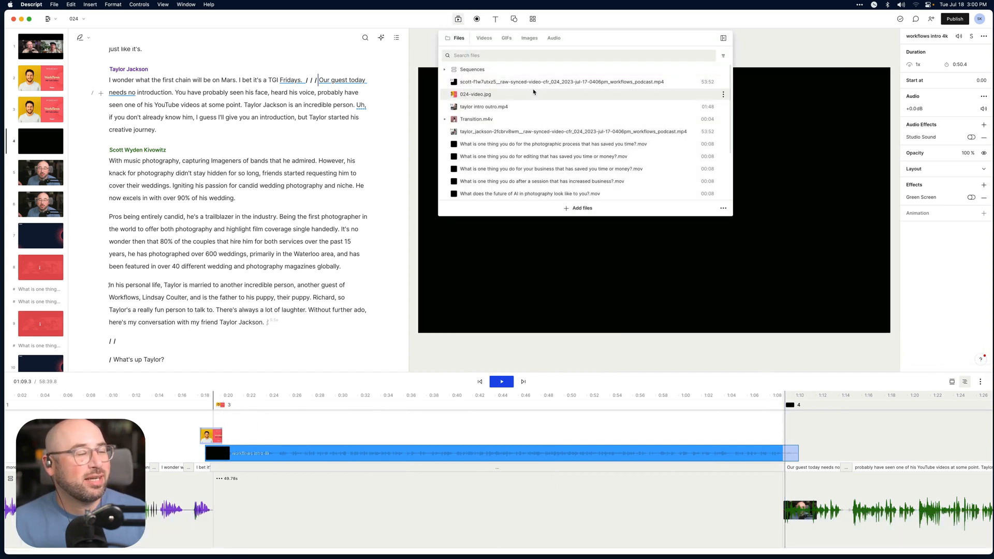
left_click(534, 92)
left_click(632, 194)
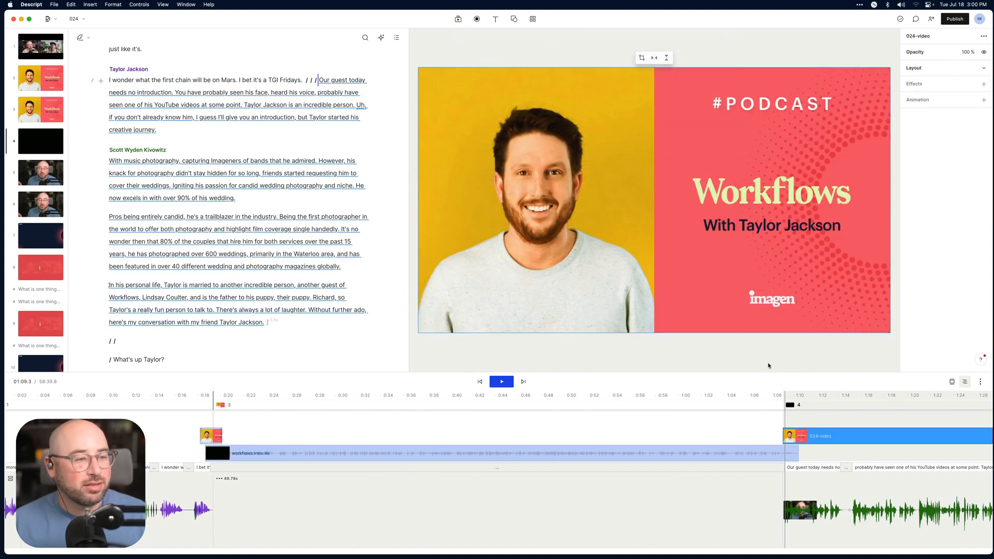
- Cut scene 4's 024-video layer at 01:12.0, delete the rest, and shift the remainder to start just before the scene boundary
key("b")
left_click(816, 438)
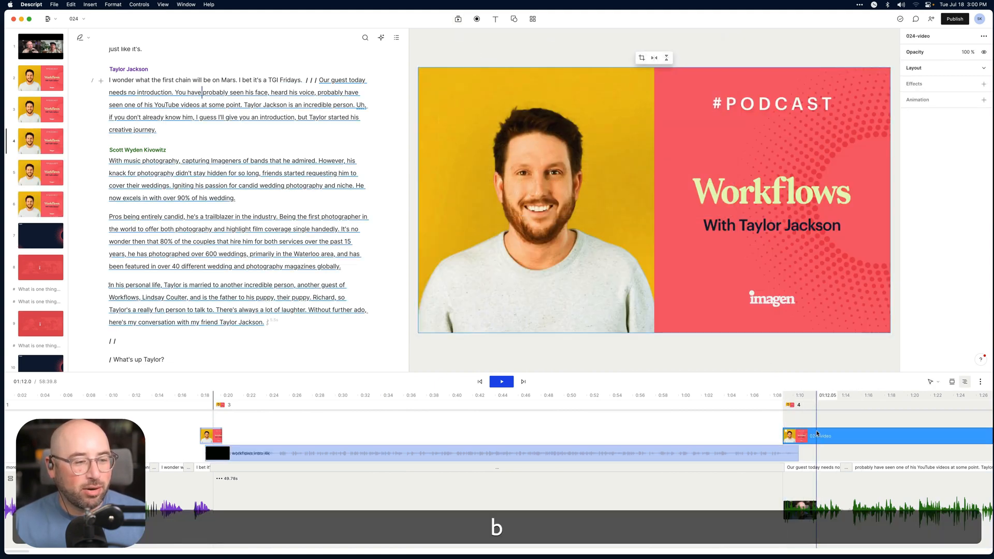
key("b")
key("BackSpace")
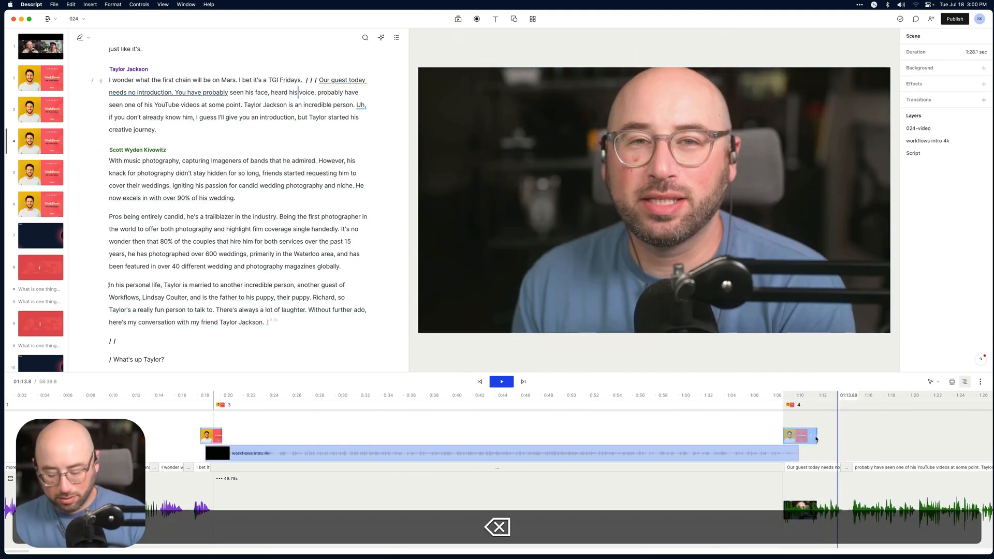
left_click_drag(796, 439, 783, 436)
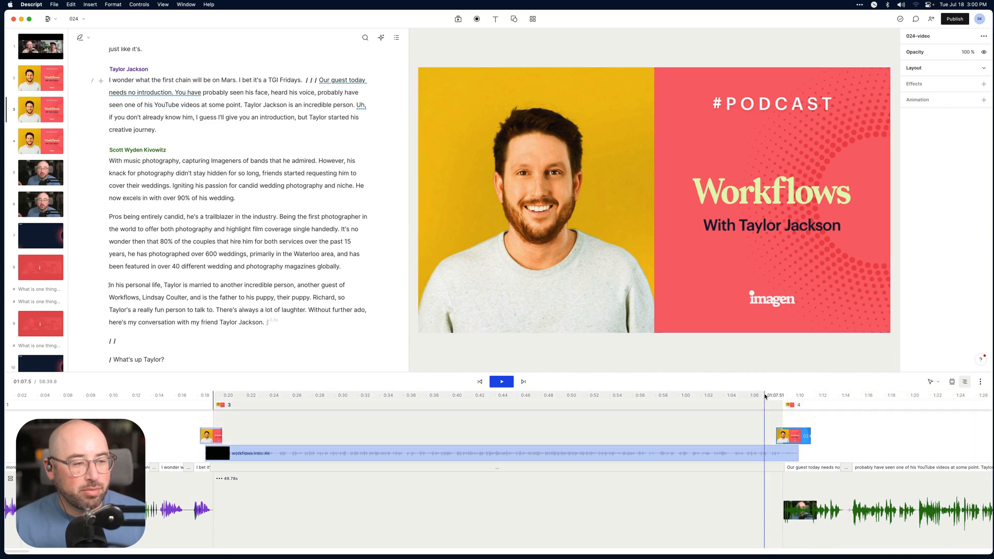
key("space")
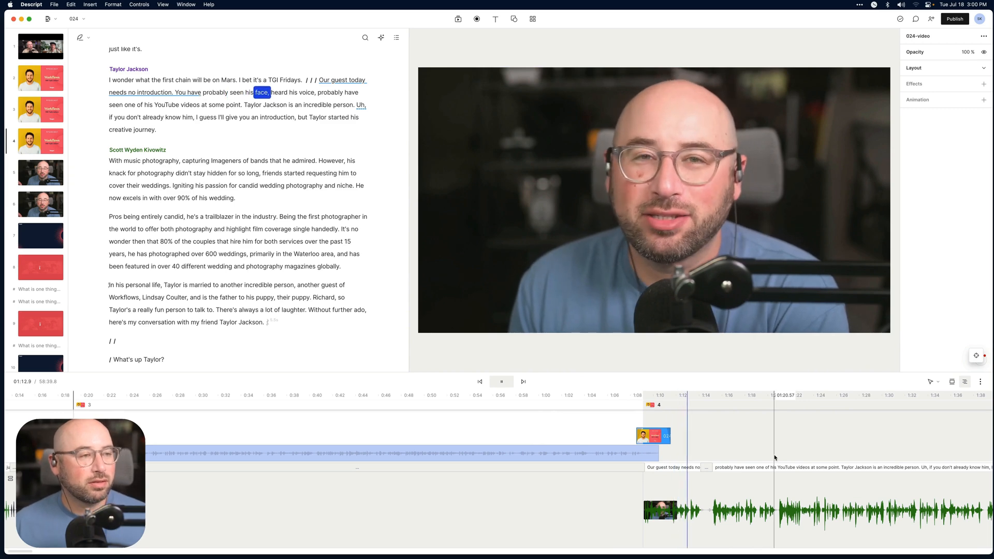
- Play the introduction's personal-life passage and cut out the pause before "to his puppy"
scroll(775, 458, "right", 15)
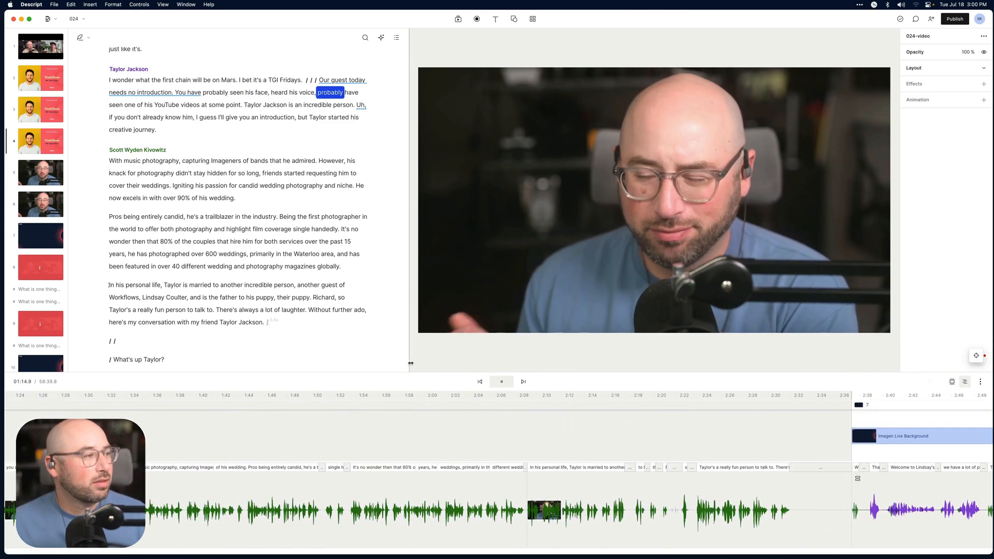
key("space")
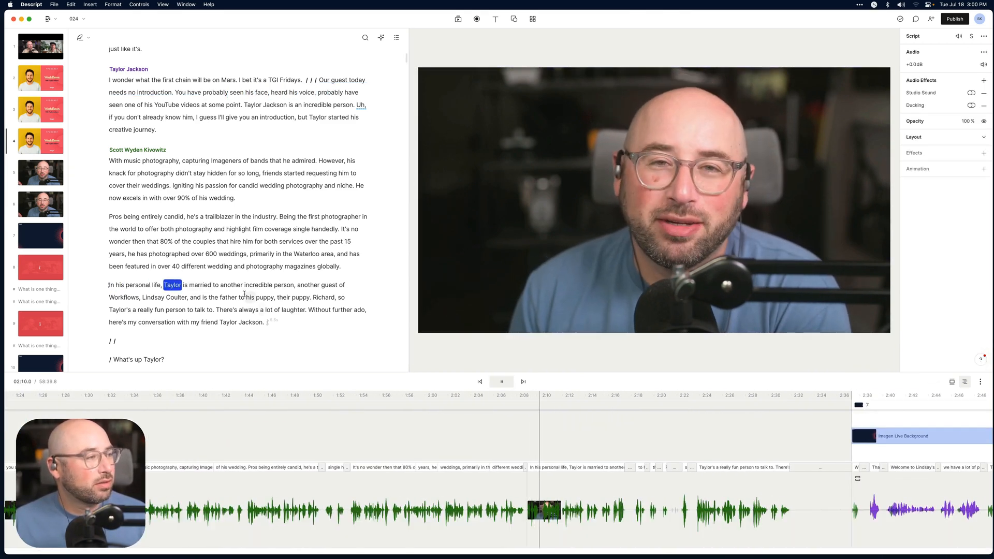
key("super+equal")
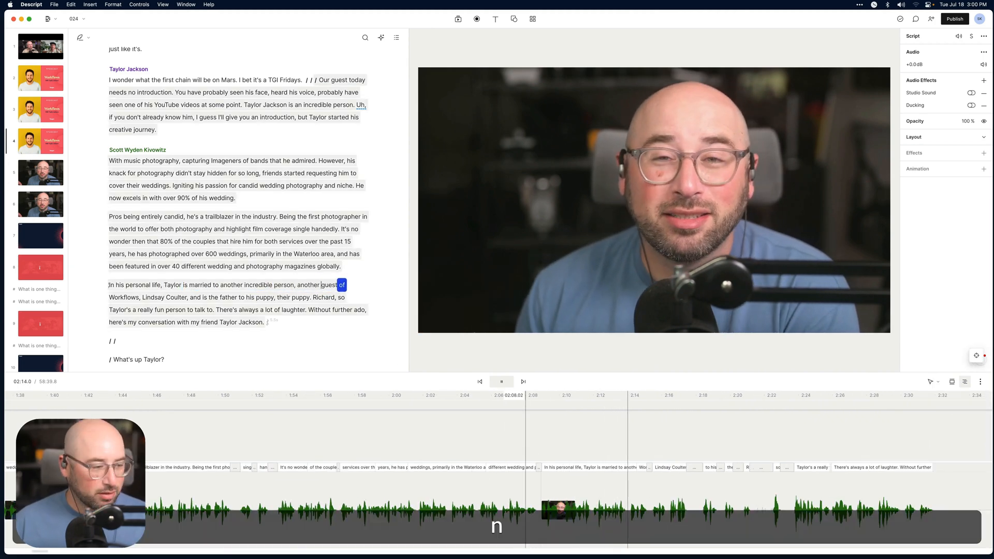
key("b")
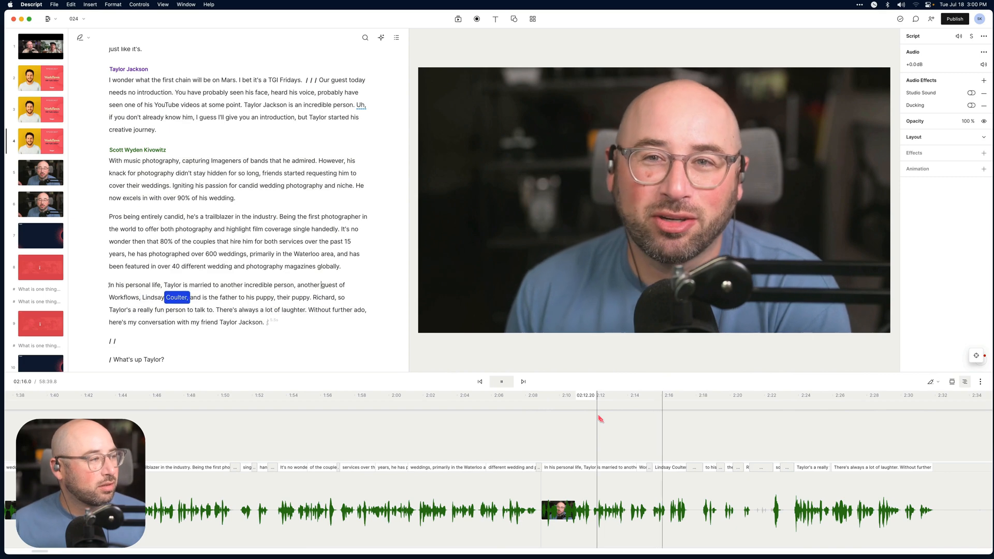
left_click(640, 464)
key("super+equal")
key("super+equal")
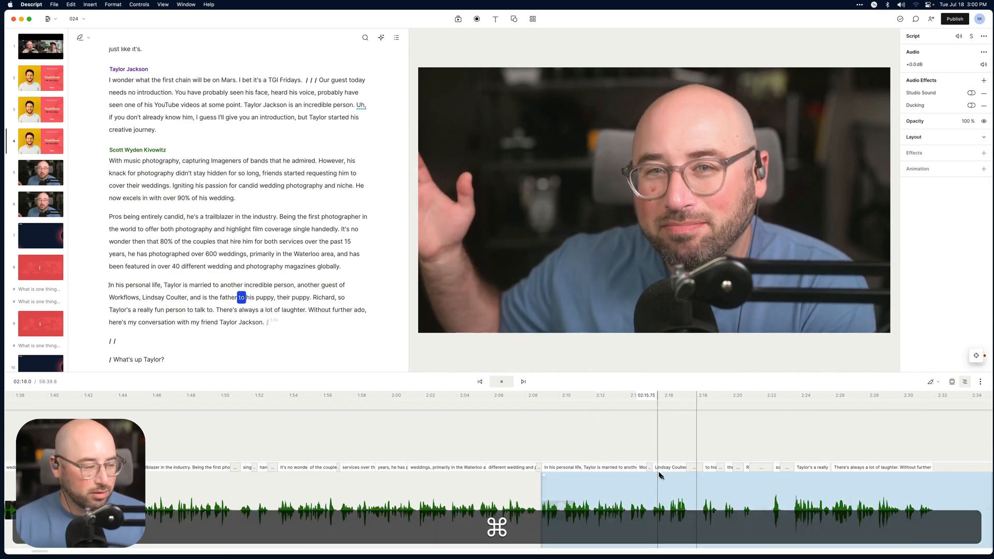
key("space")
left_click(727, 503)
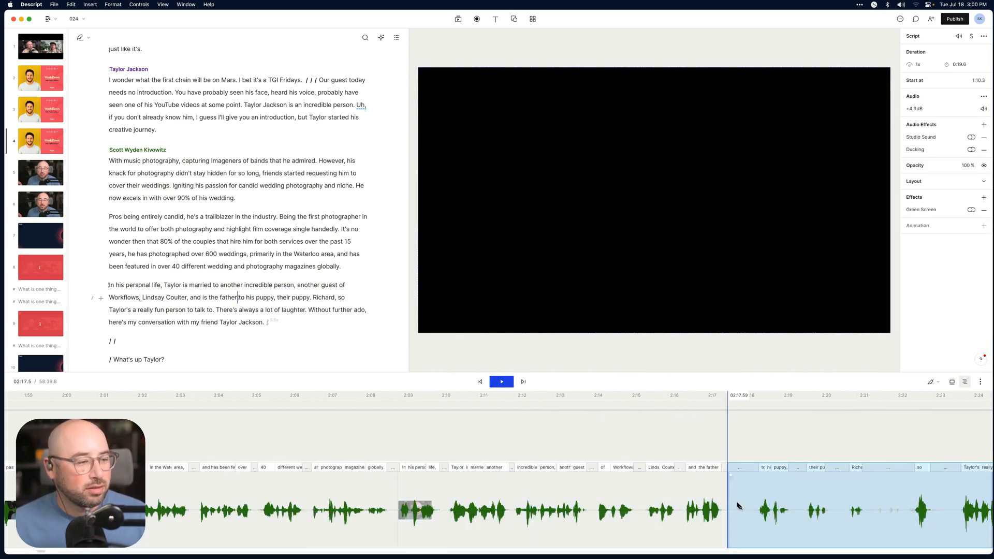
left_click(753, 504)
key("a")
left_click(743, 507)
key("BackSpace")
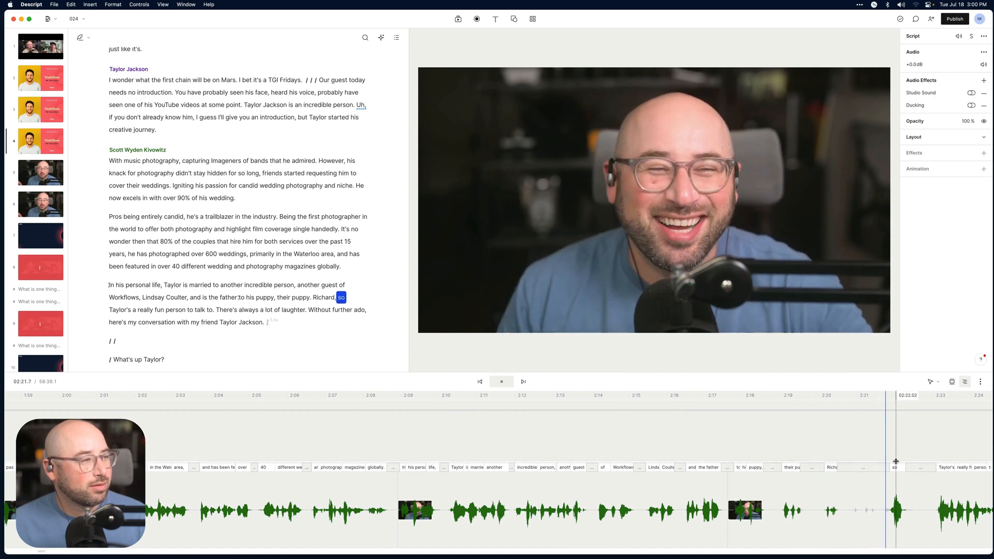
- Cut out the pause between the puppy's name and the word "so" in the introduction, and play back the join
key("b")
left_click(845, 520)
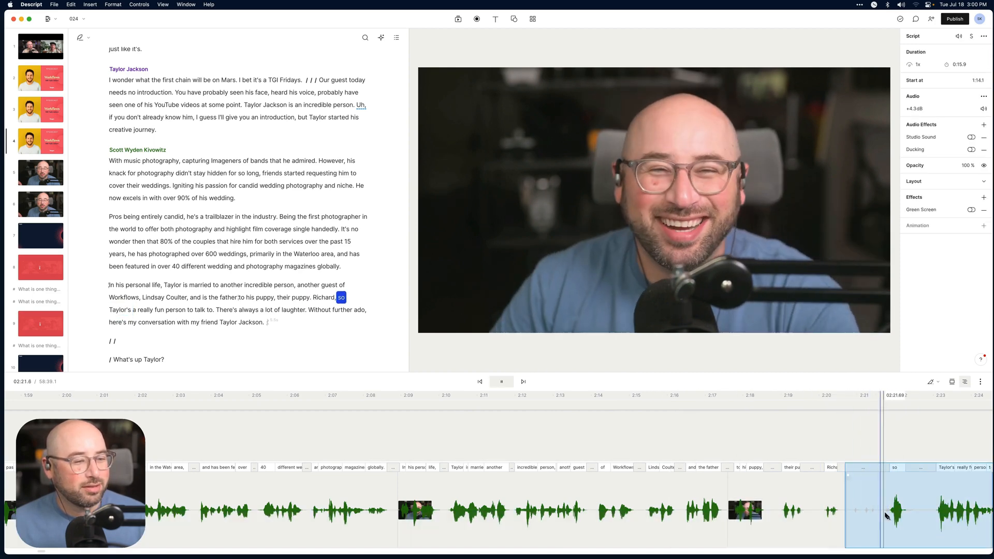
key("BackSpace")
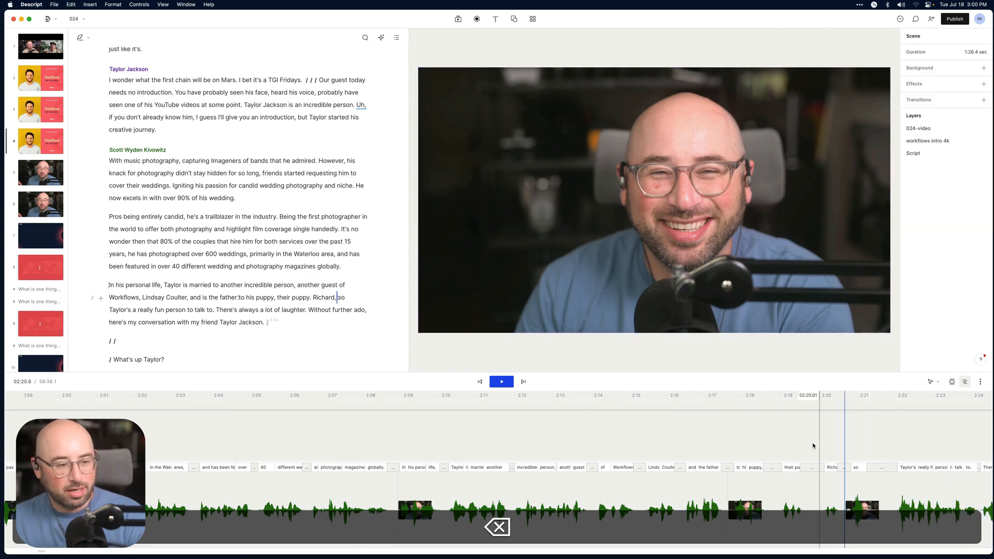
key("space")
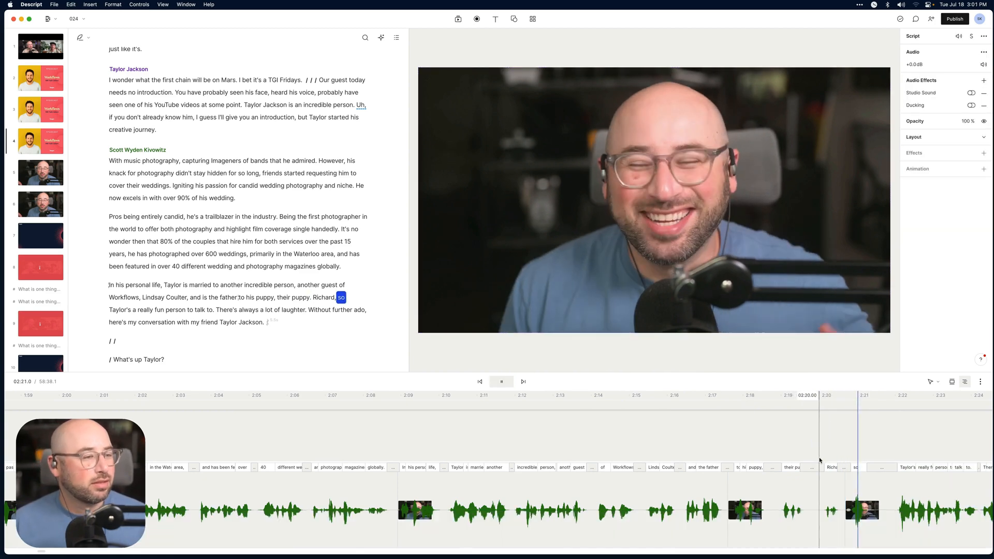
key("space")
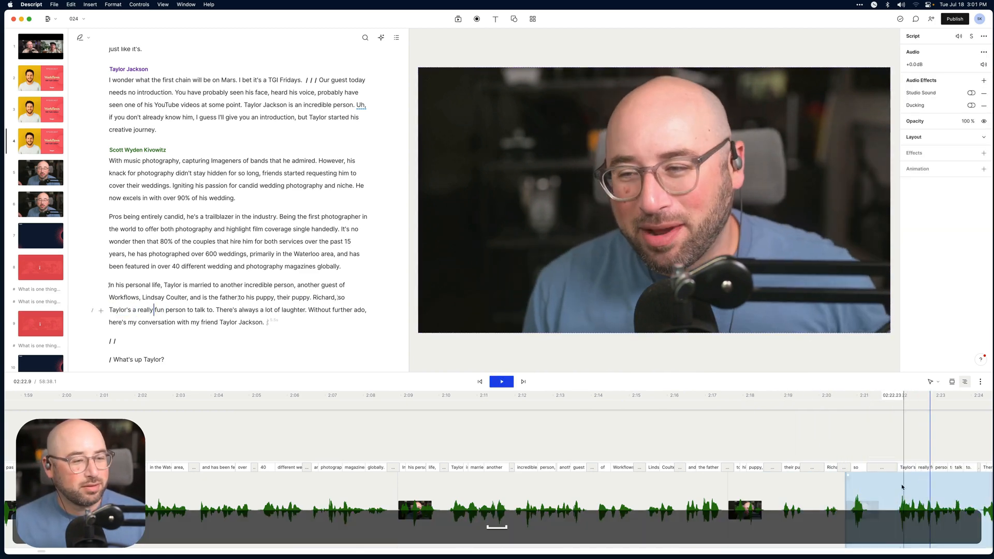
- Remove the pause after "so" and the word "so" itself before the "really fun person to talk to" sentence
left_click_drag(893, 502, 868, 499)
key("BackSpace")
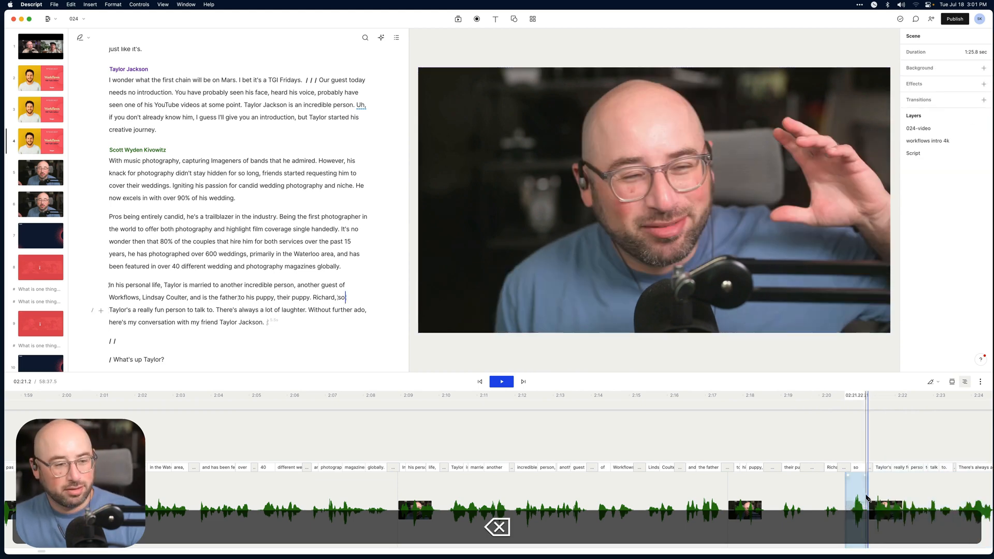
key("a")
left_click(854, 488)
key("BackSpace")
- Play the edited ending of the introduction from 02:19.7 into the silence after the last sentence
left_click(809, 427)
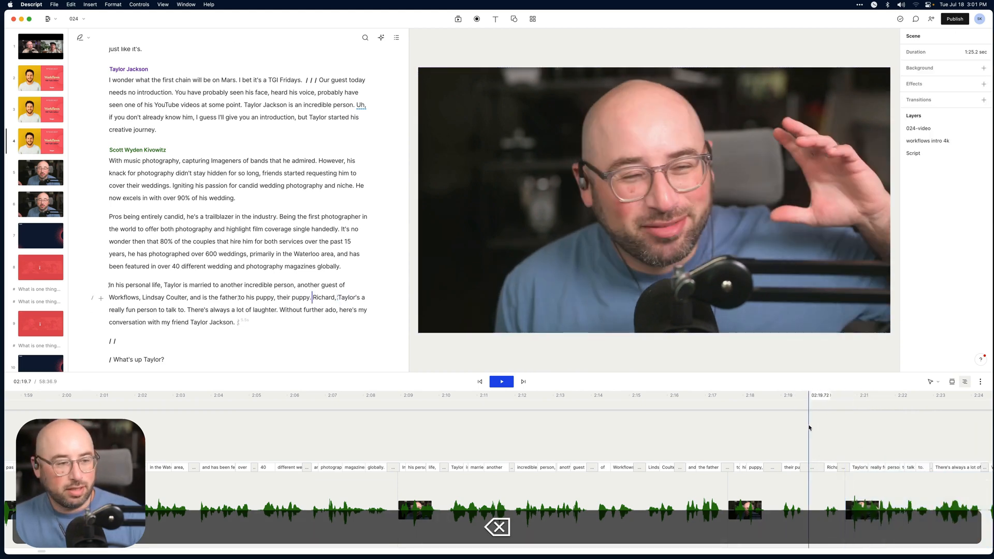
key("space")
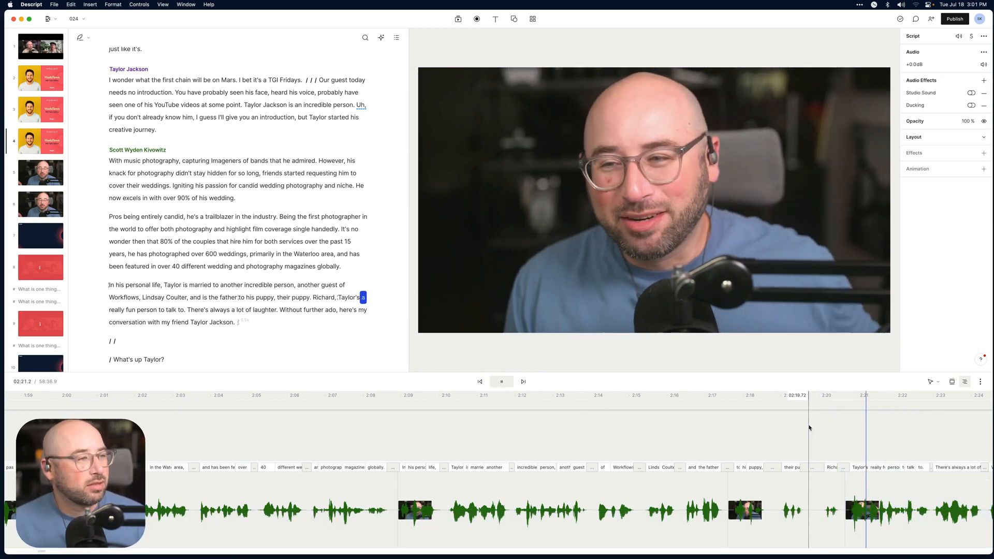
left_click(792, 492)
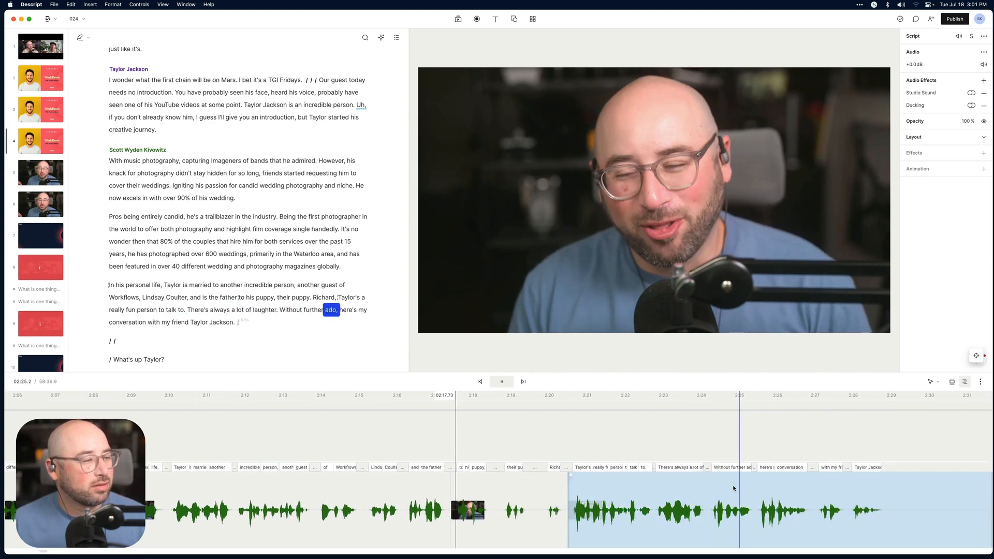
key("super+minus")
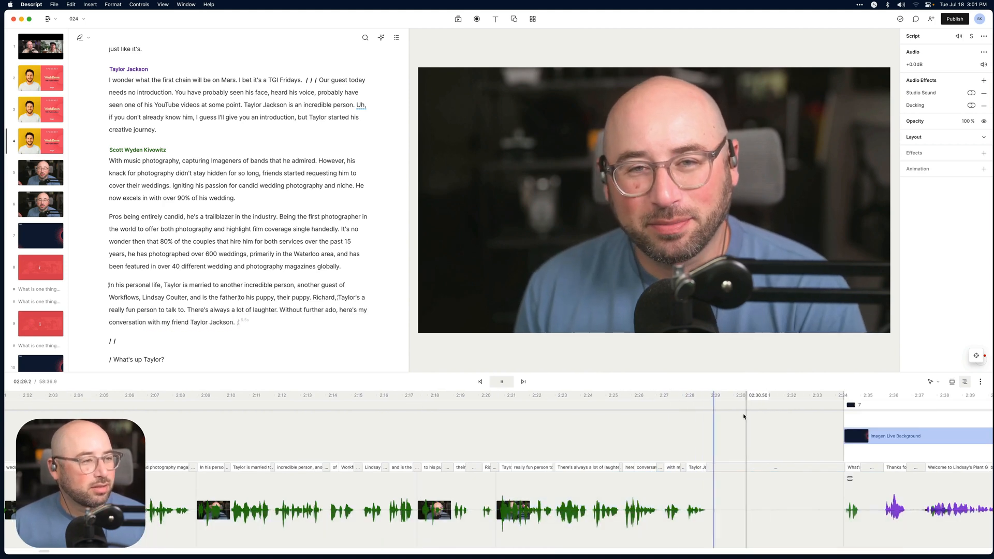
key("space")
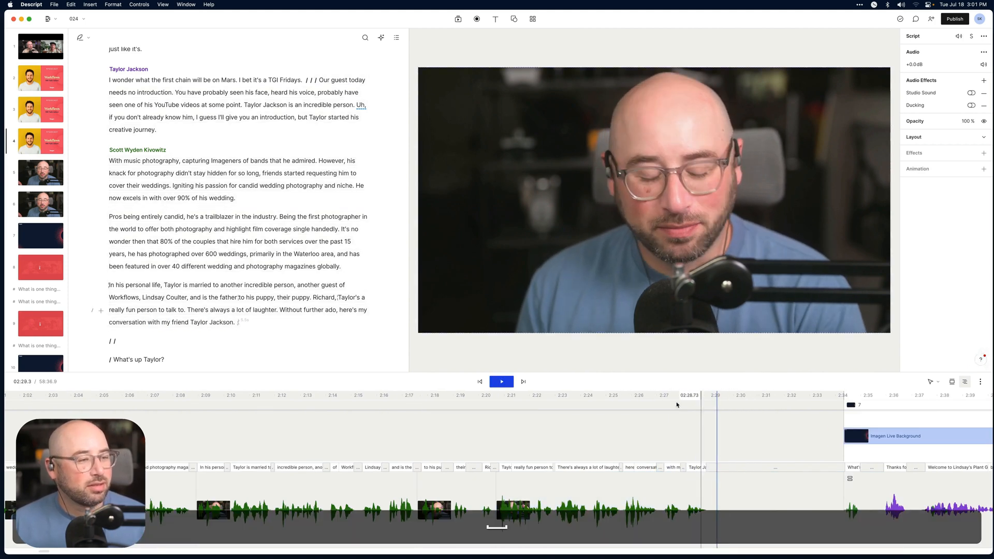
- Try to add Transition.m4v as a new layer after the introduction, and undo the added layer
left_click(463, 23)
left_click(487, 119)
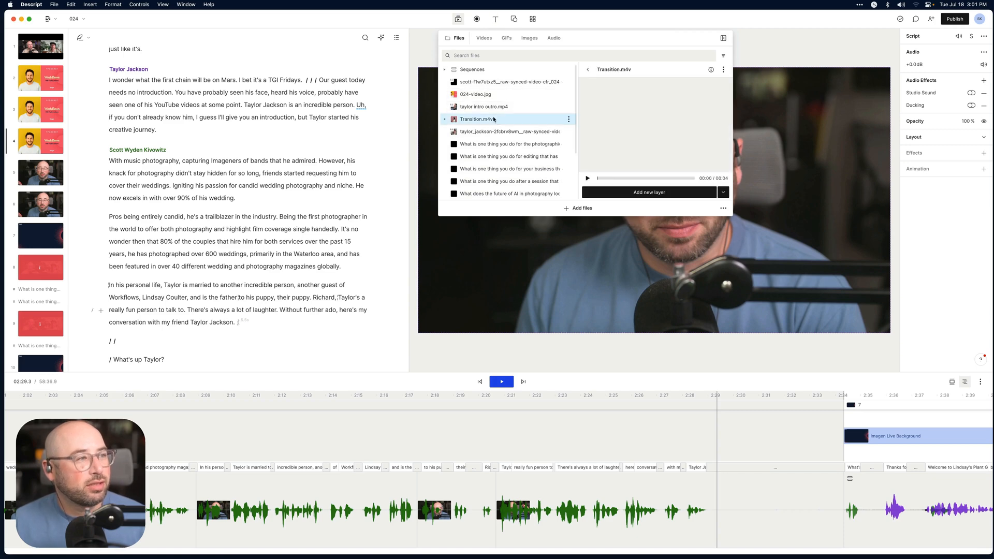
left_click(641, 193)
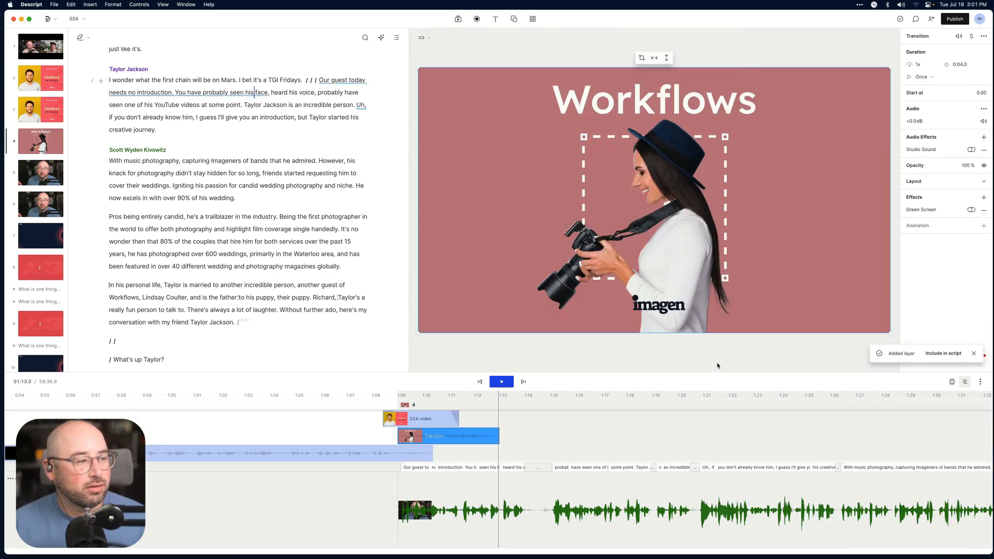
key("super+z")
- Start a new scene at the end of the introduction at 02:28.9 and add Transition.m4v to it as a new layer
scroll(484, 424, "right", 15)
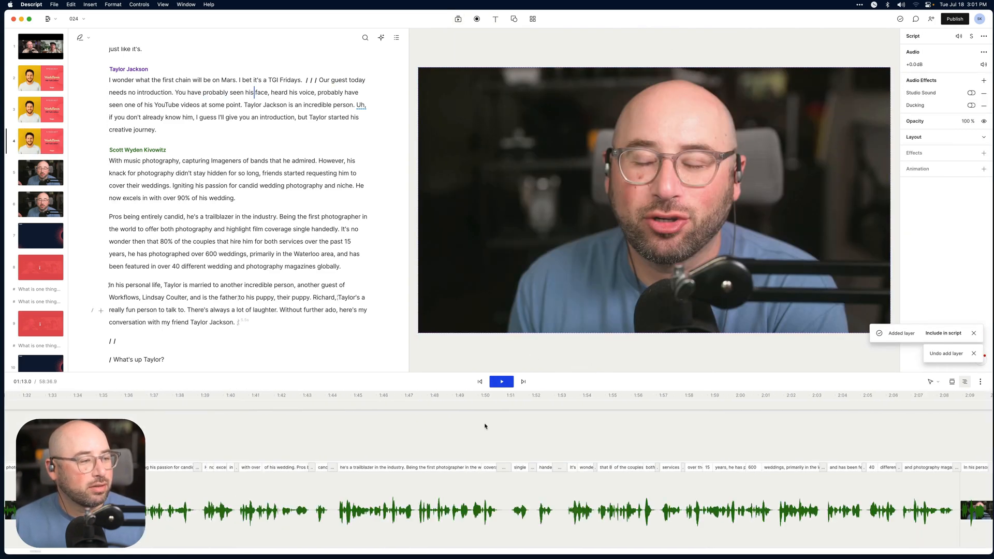
scroll(611, 469, "right", 5)
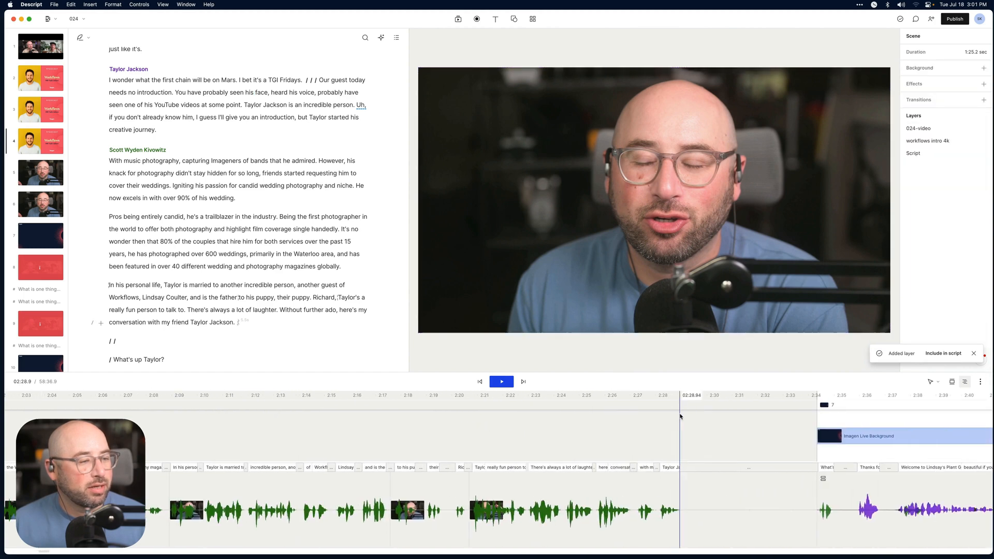
key("slash")
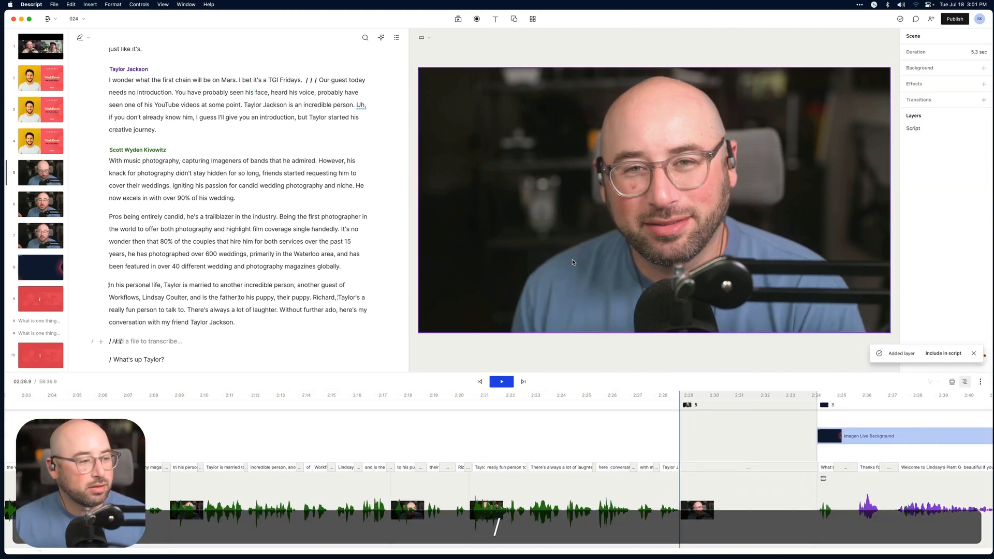
left_click(459, 19)
left_click(515, 99)
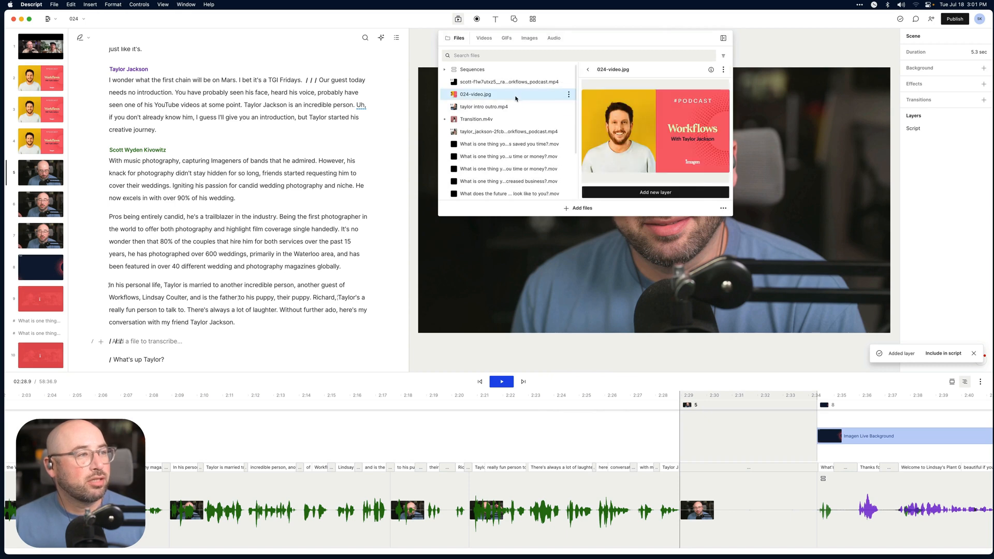
left_click(514, 120)
left_click(637, 193)
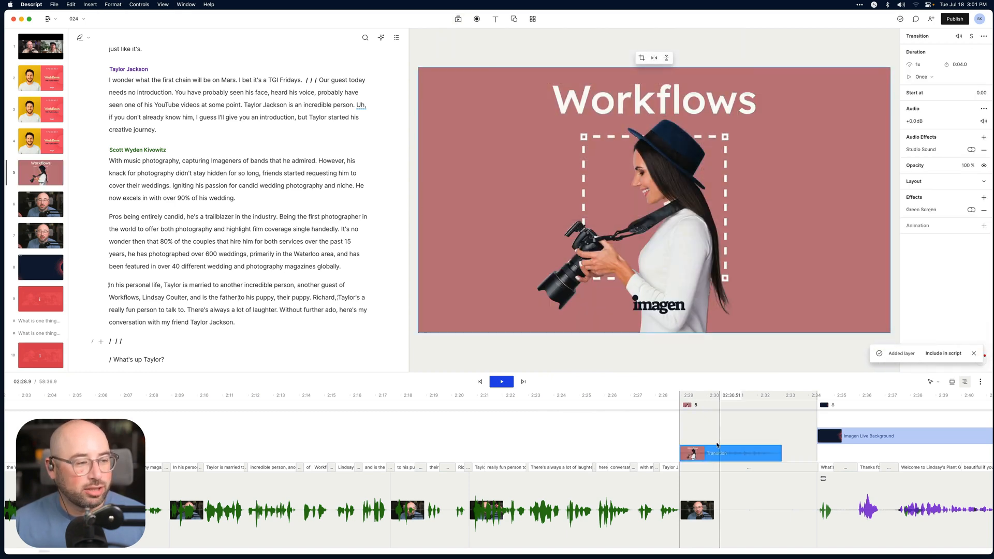
- Shift the Transition clip earlier to overlap the end of the introduction, and cut the silence after about 02:30.6
left_click_drag(712, 452, 676, 454)
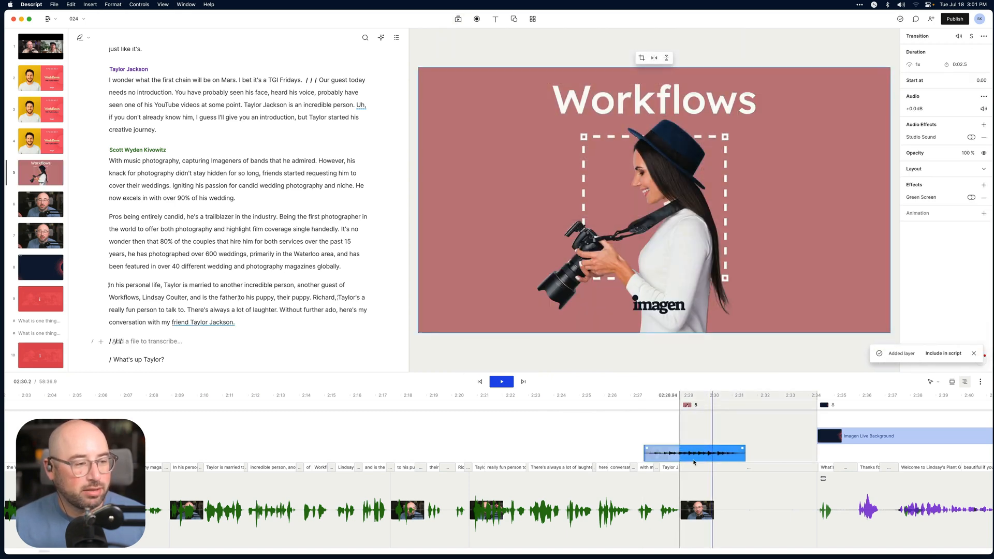
key("b")
left_click(724, 491)
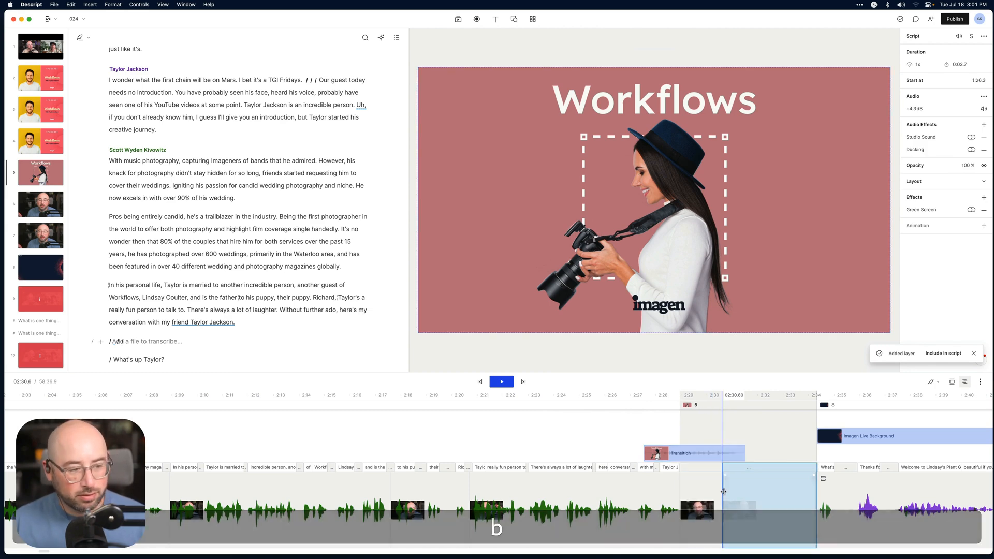
key("a")
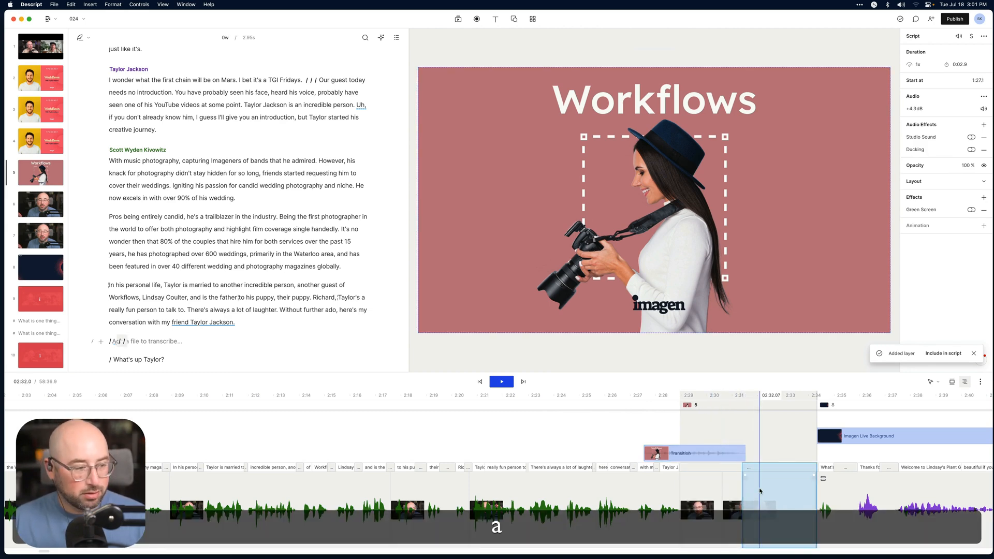
key("BackSpace")
left_click(737, 468)
key("BackSpace")
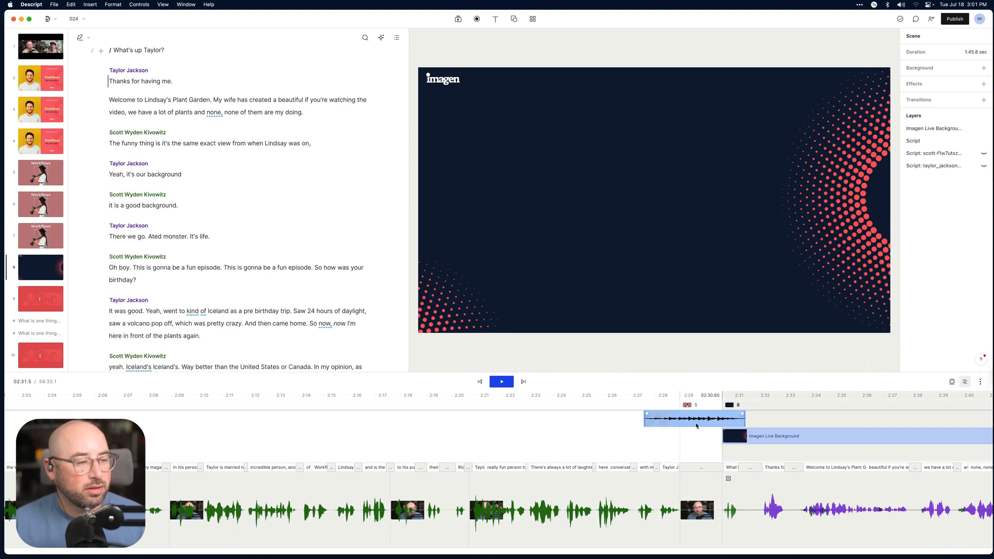
- Move the Transition clip slightly later so it starts at about 02:28, and play the end of the introduction
left_click(710, 420)
left_click_drag(710, 420, 713, 419)
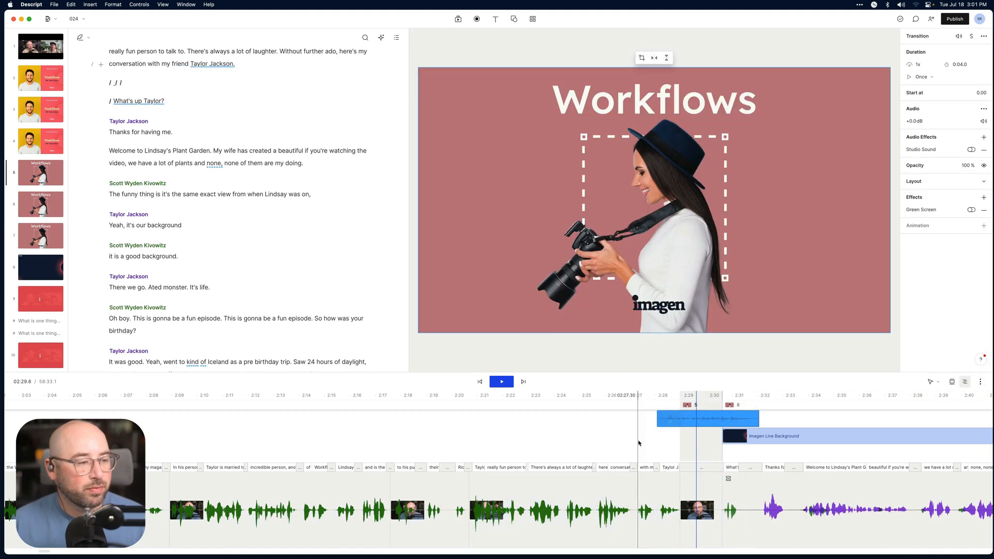
left_click(639, 442)
key("space")
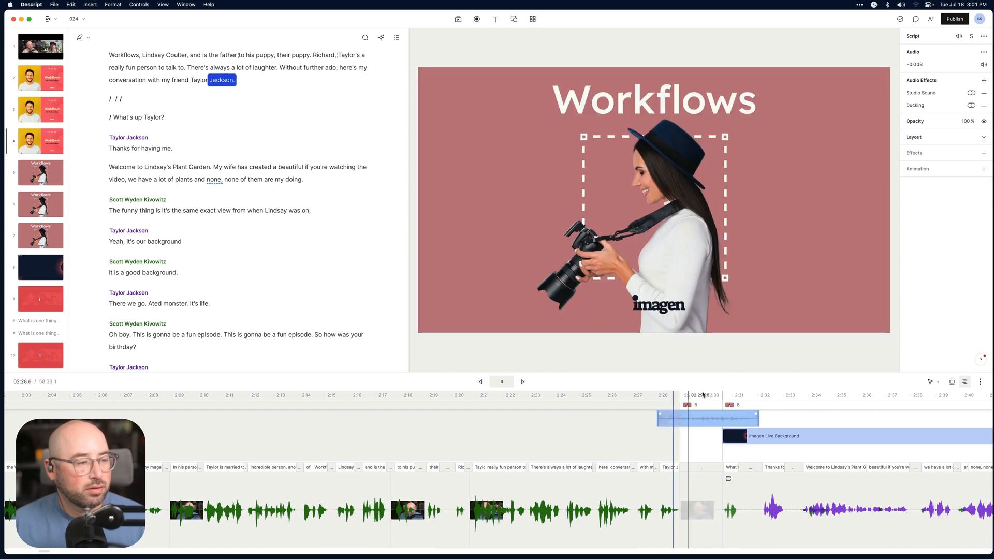
key("space")
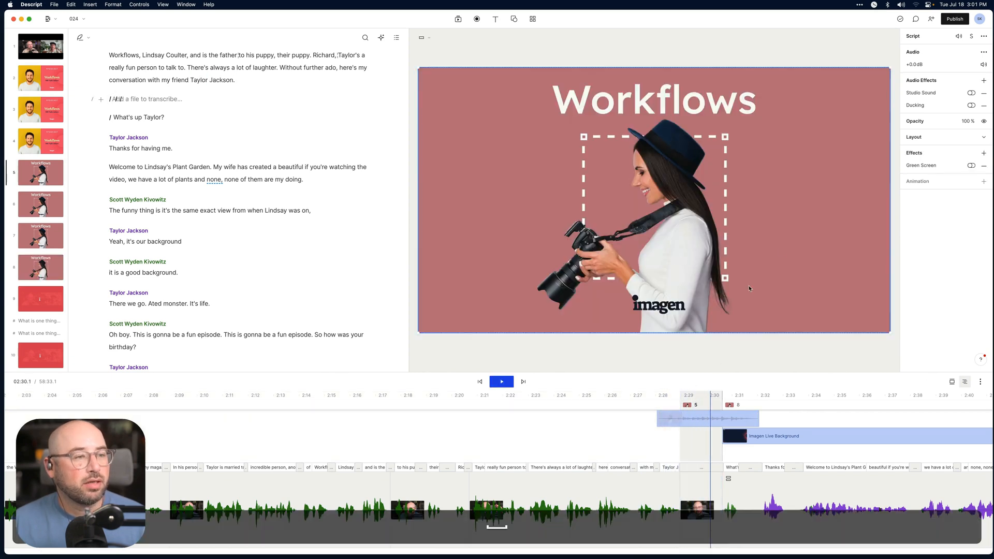
- Hide the Transition layer's picture and add the 024-video title image as a new layer at 02:28.0
left_click(707, 418)
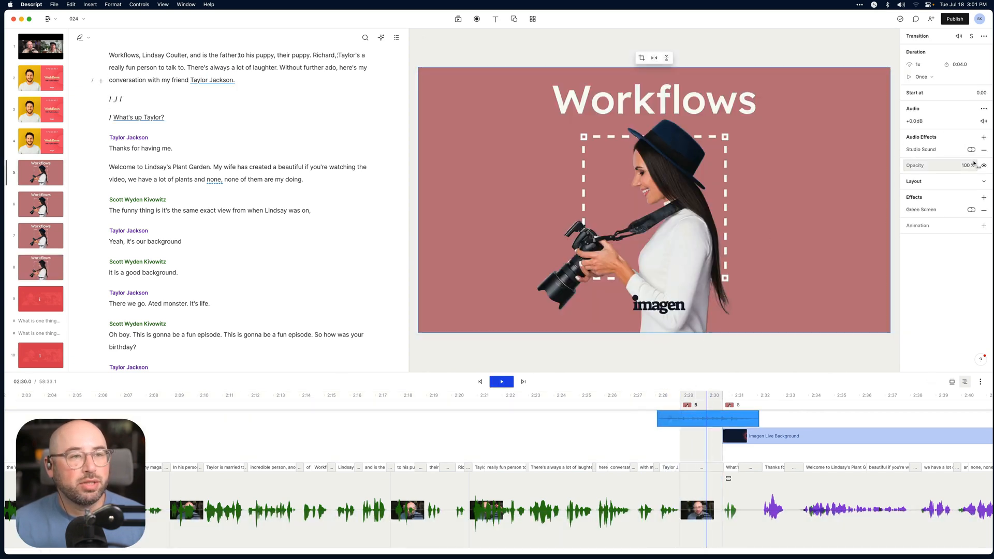
left_click(984, 165)
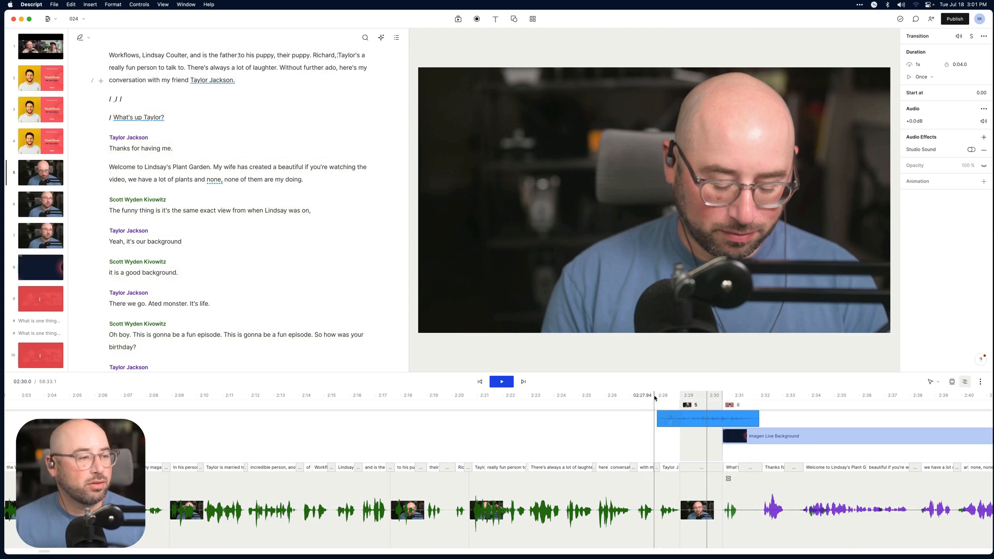
left_click(655, 396)
left_click(458, 19)
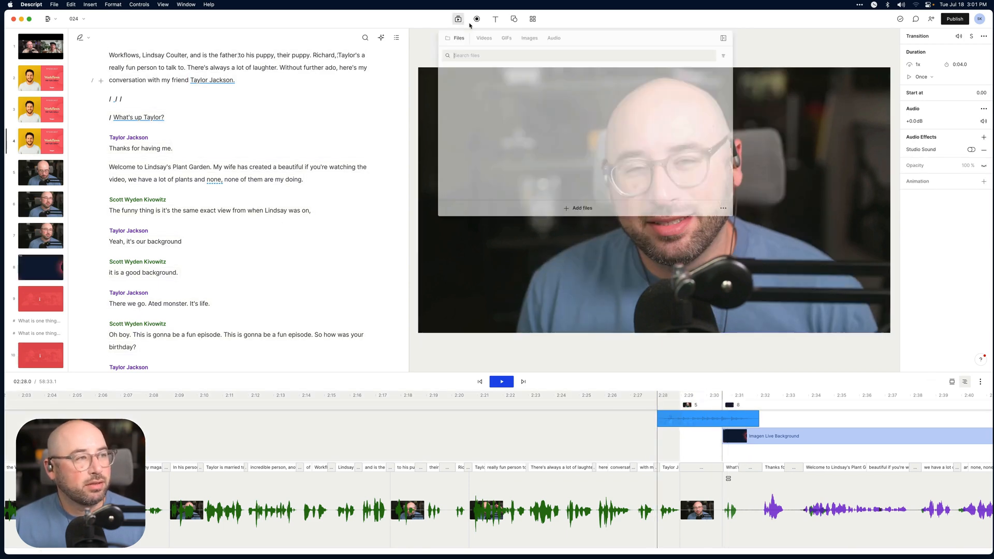
left_click(546, 94)
left_click(655, 193)
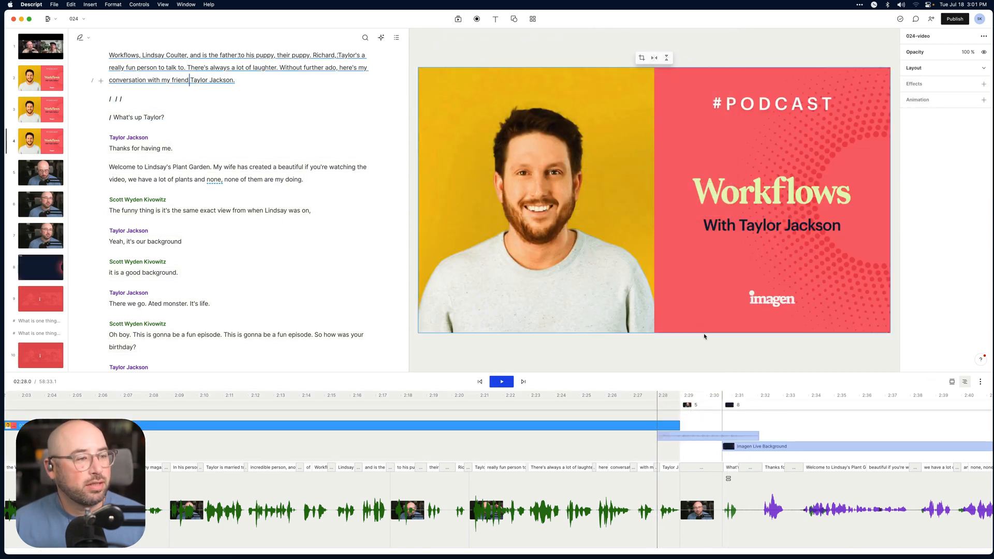
- Extend the 024-video layer's end to about 02:34 and split it at about 02:27.8, undoing the deletion of the clips
left_click_drag(642, 427, 774, 430)
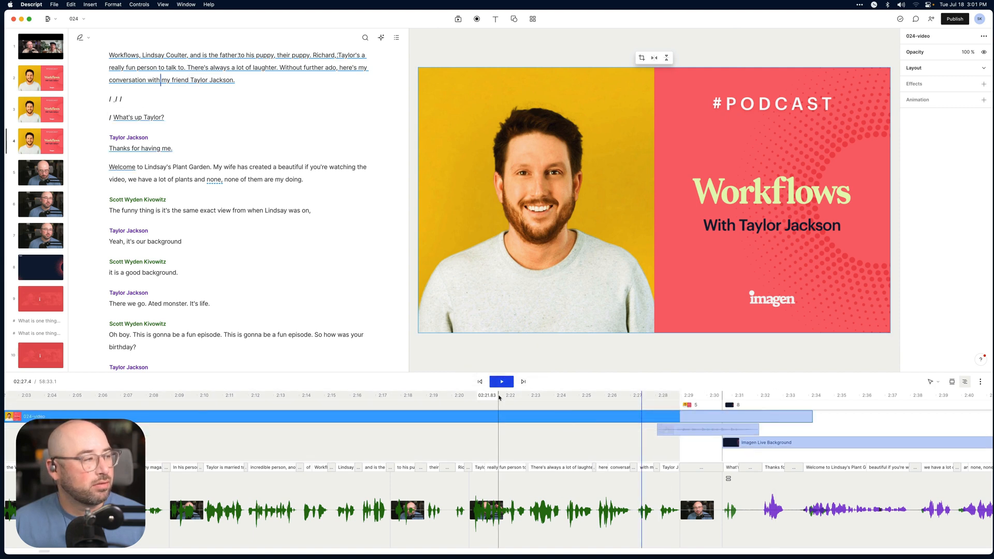
key("b")
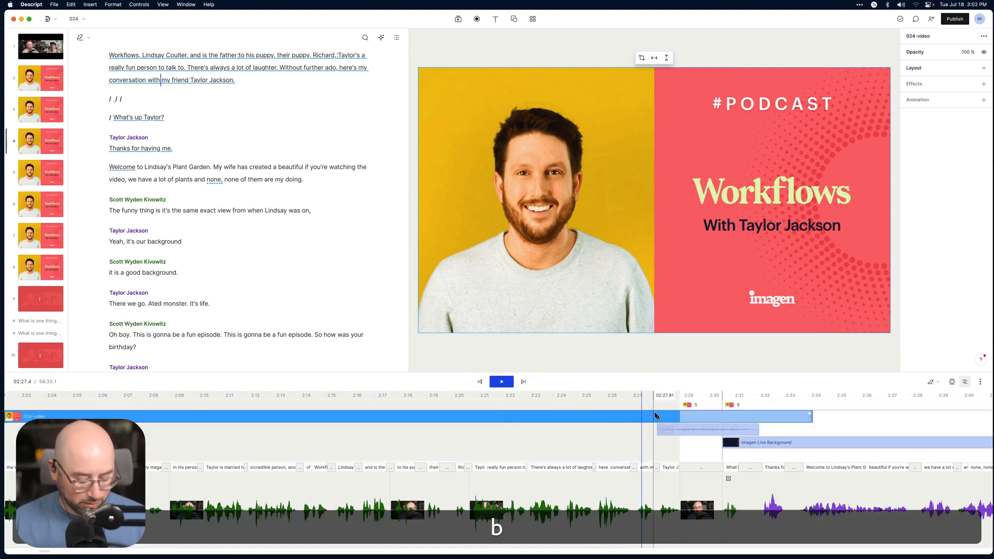
key("a")
key("BackSpace")
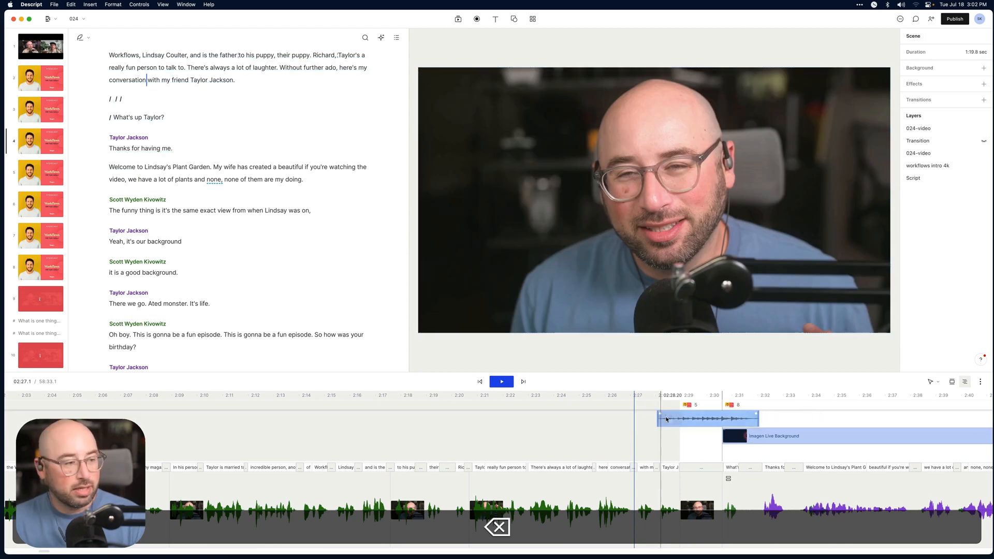
key("cmd+z")
left_click(625, 413)
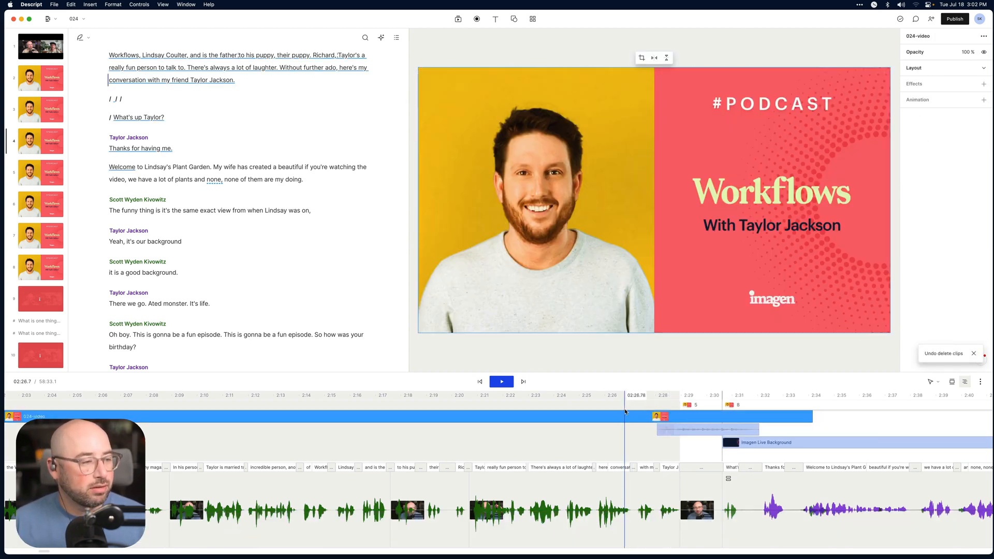
- Try to trim the start of the 024-video layer from 01:14.3 to a later point, and undo the change
key("cmd+minus")
key("cmd+minus")
key("cmd+minus")
key("cmd+minus")
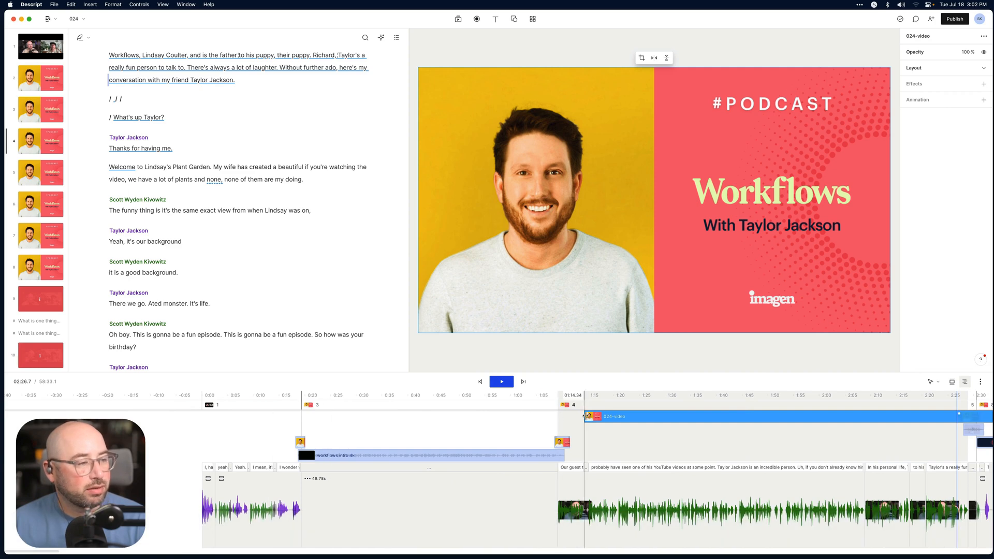
left_click_drag(585, 415, 778, 416)
left_click_drag(944, 419, 805, 419)
scroll(954, 421, "left", 7)
scroll(932, 429, "right", 1)
key("super+z")
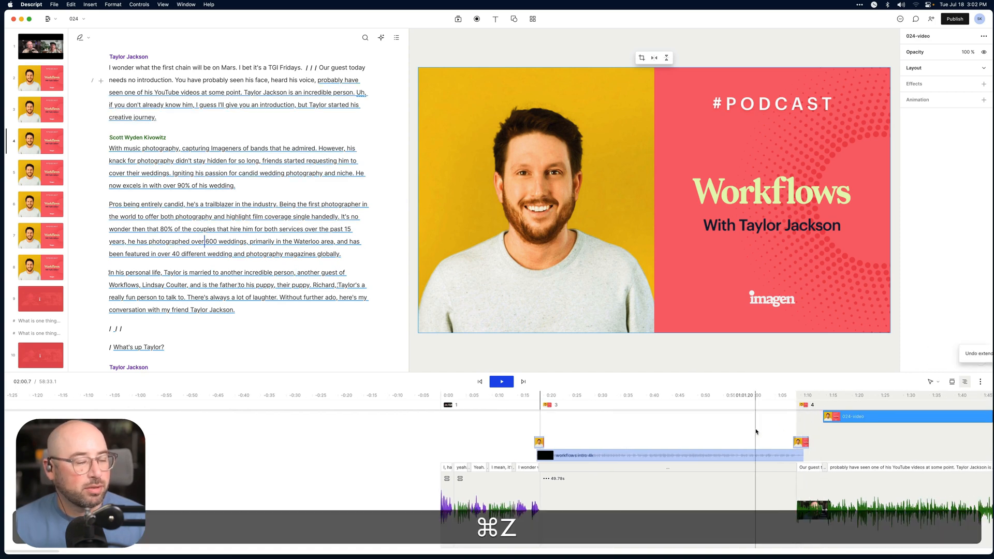
- Trim the 024-video layer to run from 02:28.0 to about 02:32, and play the change into scene 8
scroll(500, 411, "right", 10)
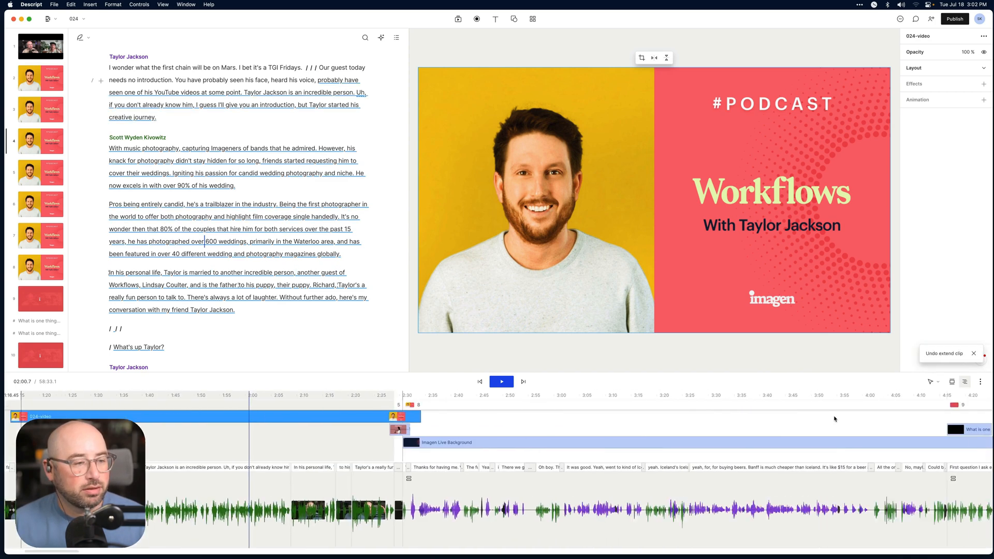
scroll(501, 411, "left", 3)
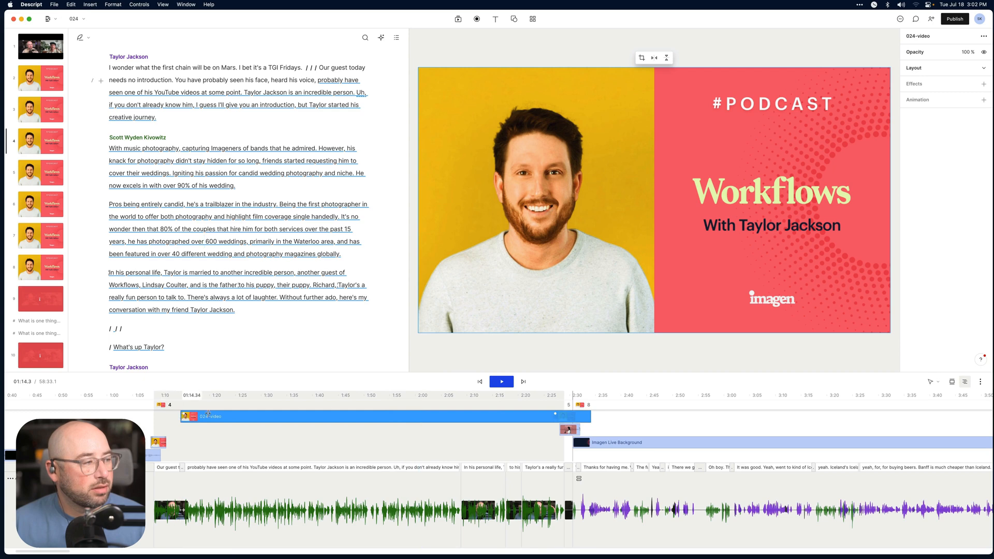
left_click_drag(208, 414, 540, 415)
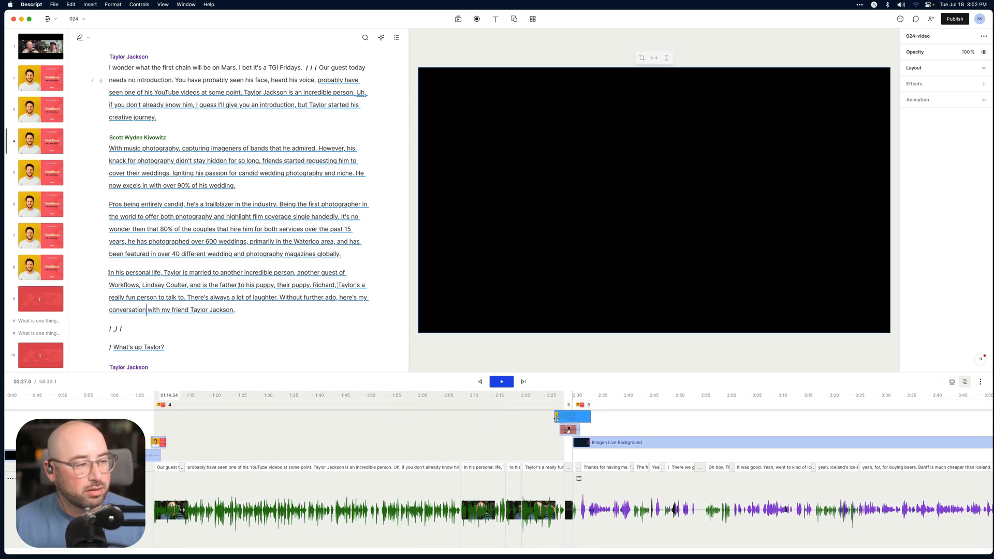
key("super+equal")
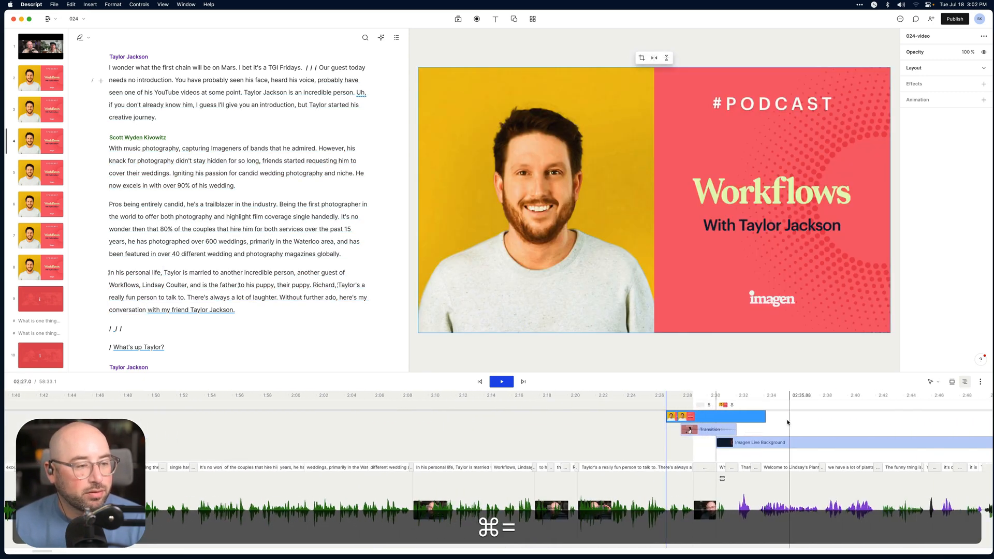
left_click_drag(766, 418, 735, 418)
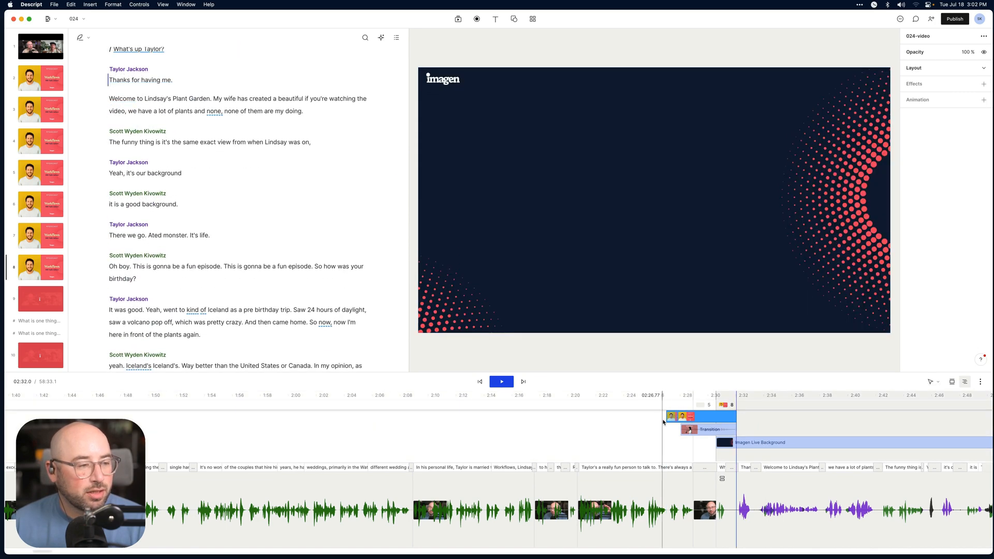
left_click_drag(667, 419, 701, 414)
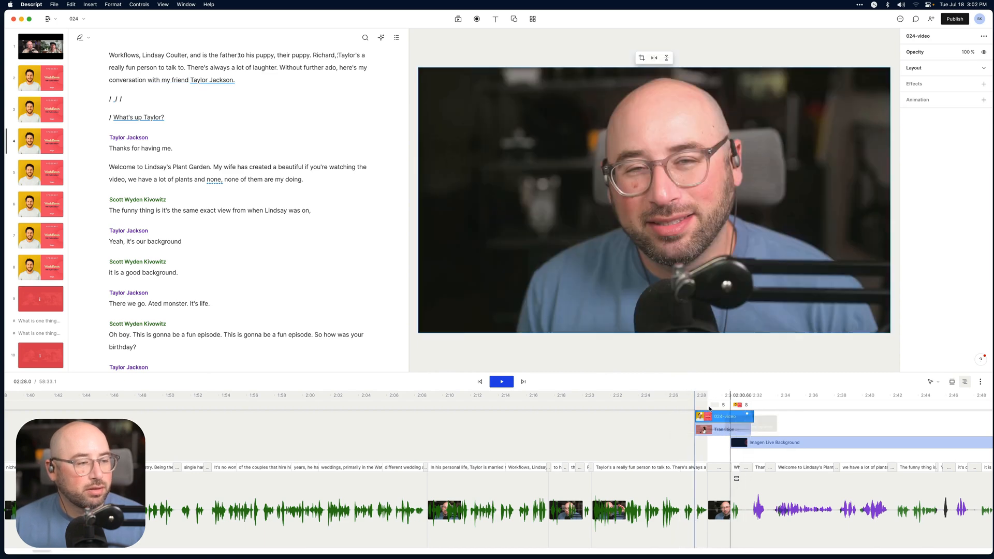
key("space")
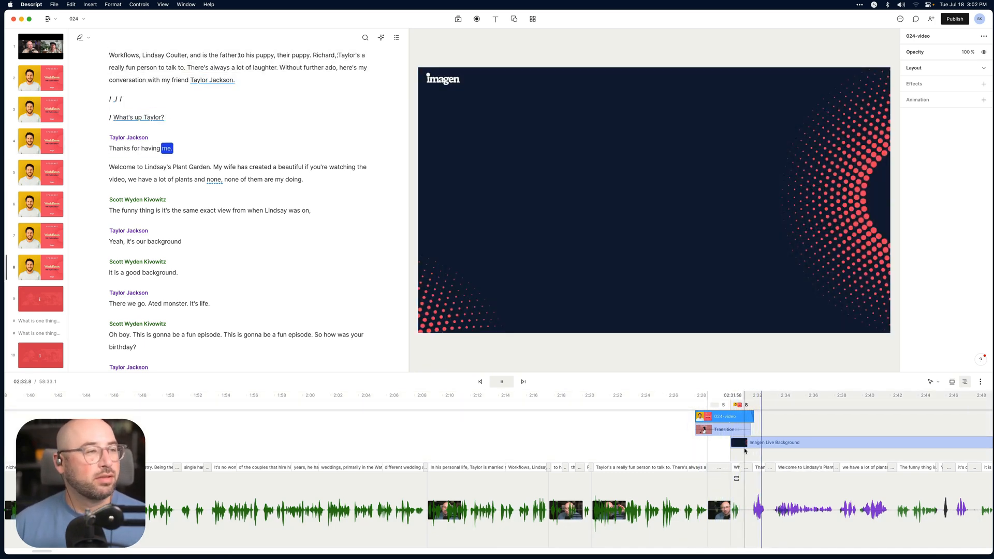
key("space")
- Send the Imagen Live Background layer in scene 8 to the back, and play the start of the scene
right_click(814, 443)
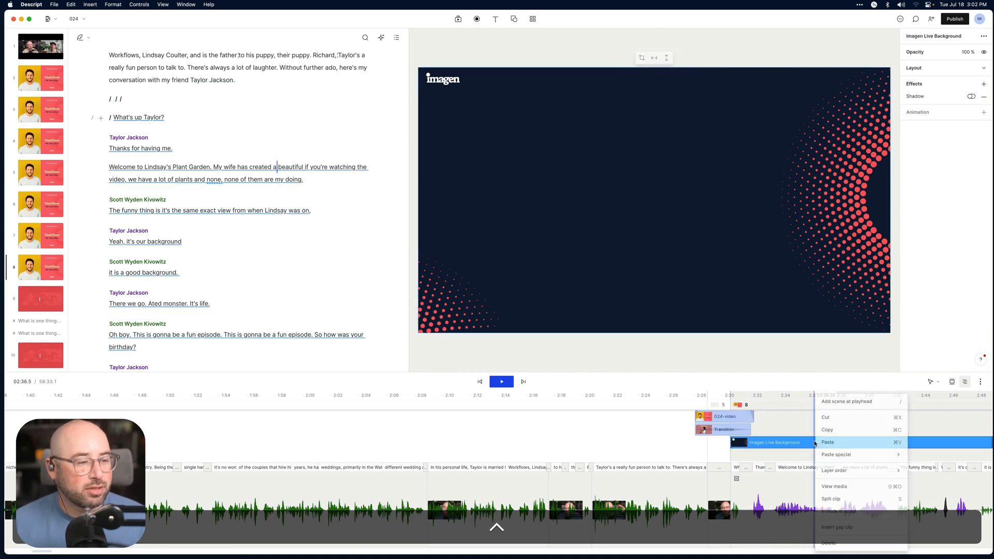
left_click(751, 308)
right_click(751, 295)
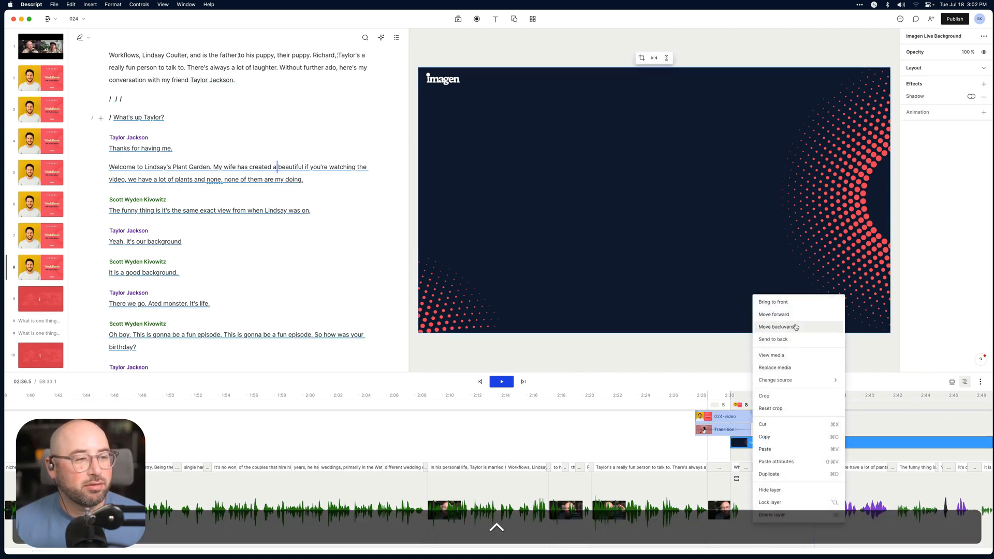
left_click(792, 340)
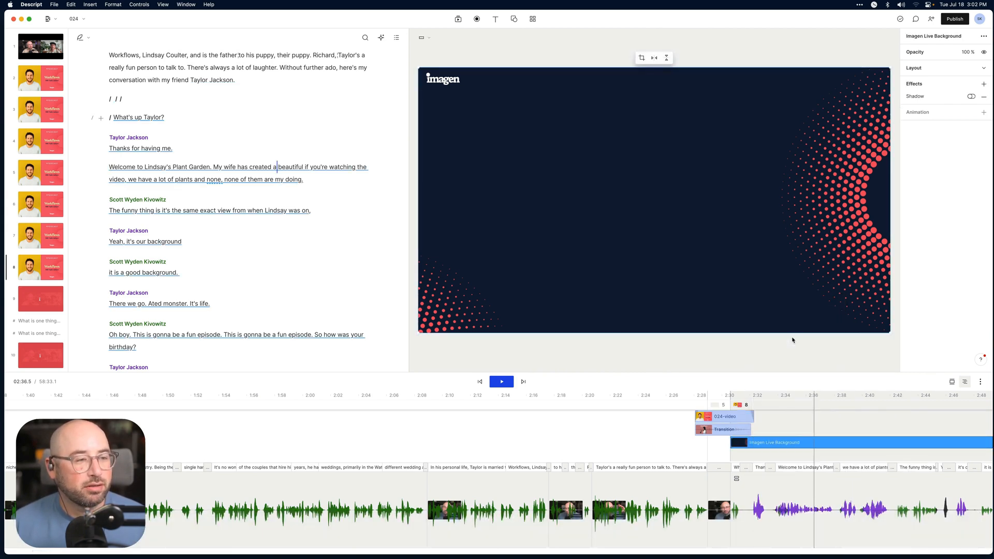
left_click(737, 395)
key("space")
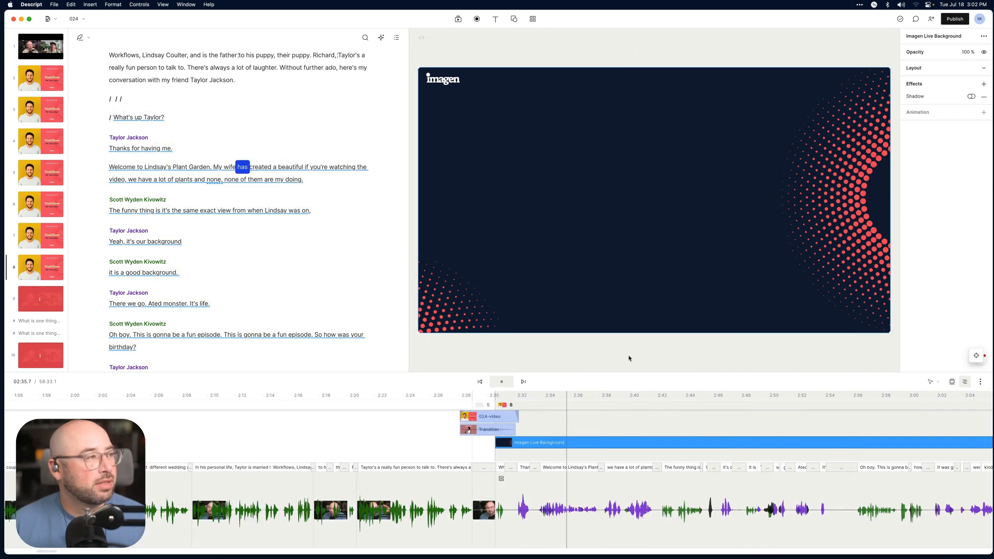
key("space")
- Compare scenes 5 and 9, and play the end of scene 8 from about 04:10 to check its picture
left_click(46, 184)
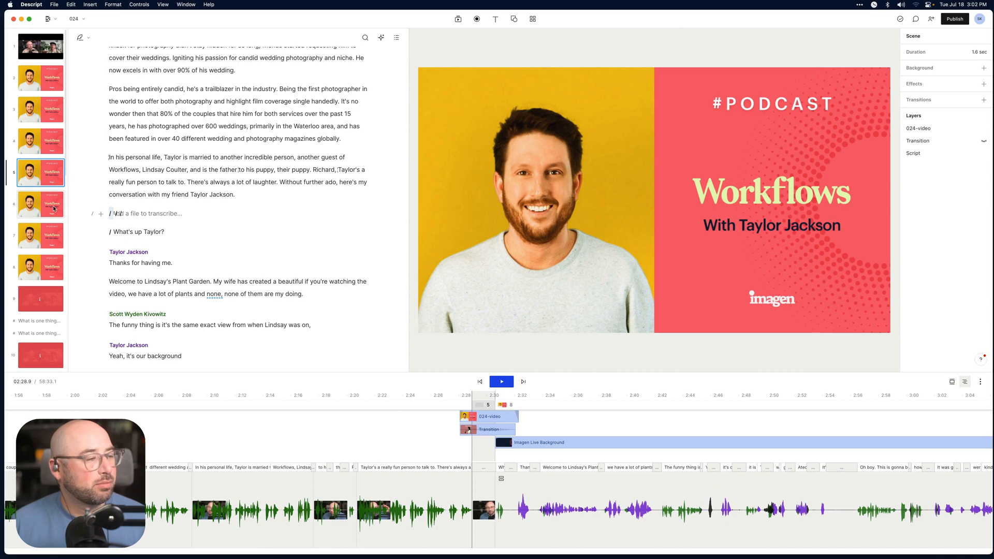
left_click(47, 293)
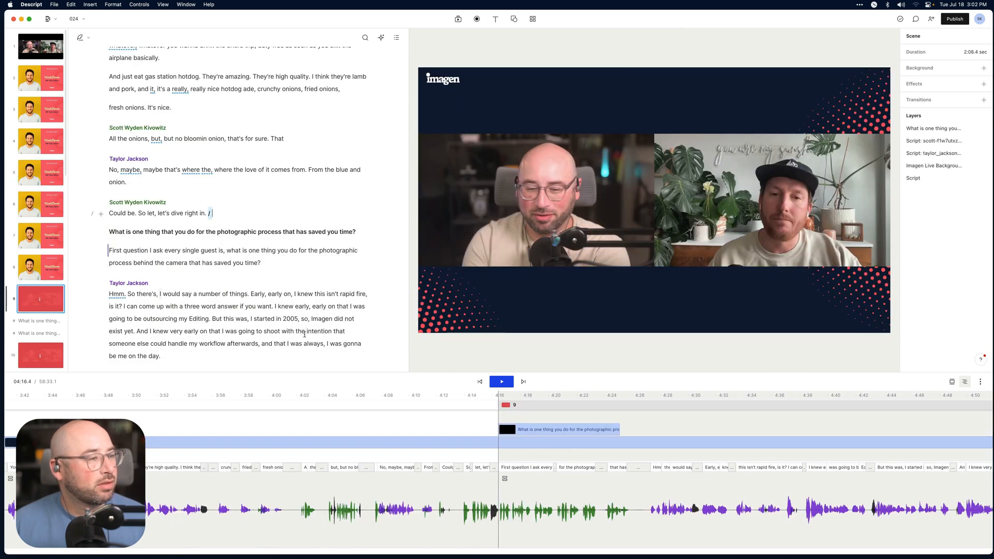
left_click(407, 397)
key("space")
scroll(477, 432, "left", 4)
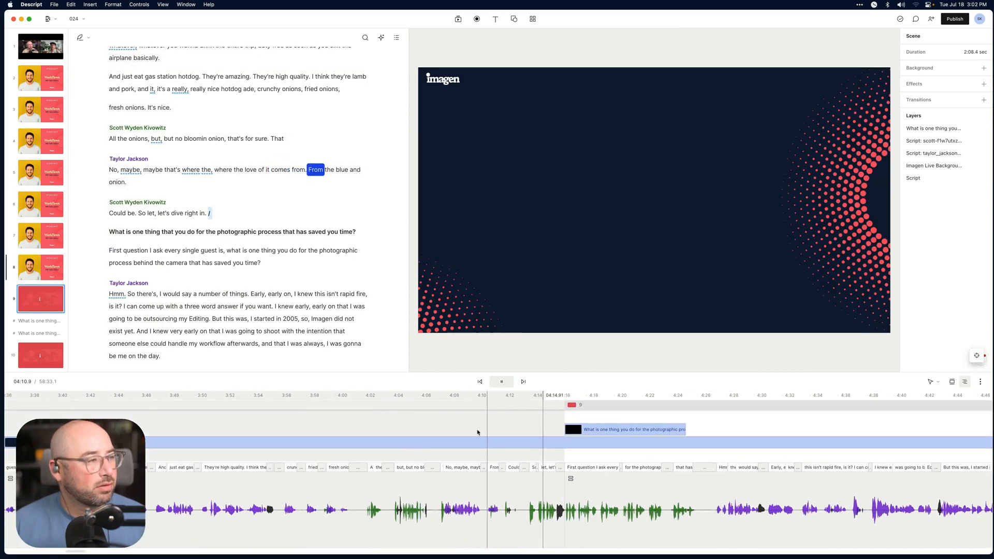
key("space")
left_click(432, 417)
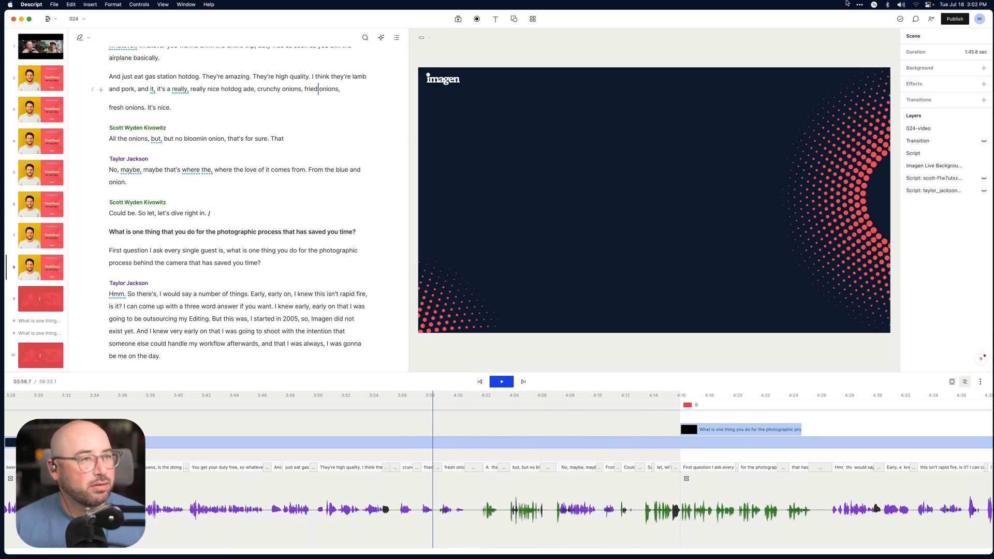
- Compare the picture of scene 8 at two points with scene 9 at 04:42
scroll(541, 454, "left", 8)
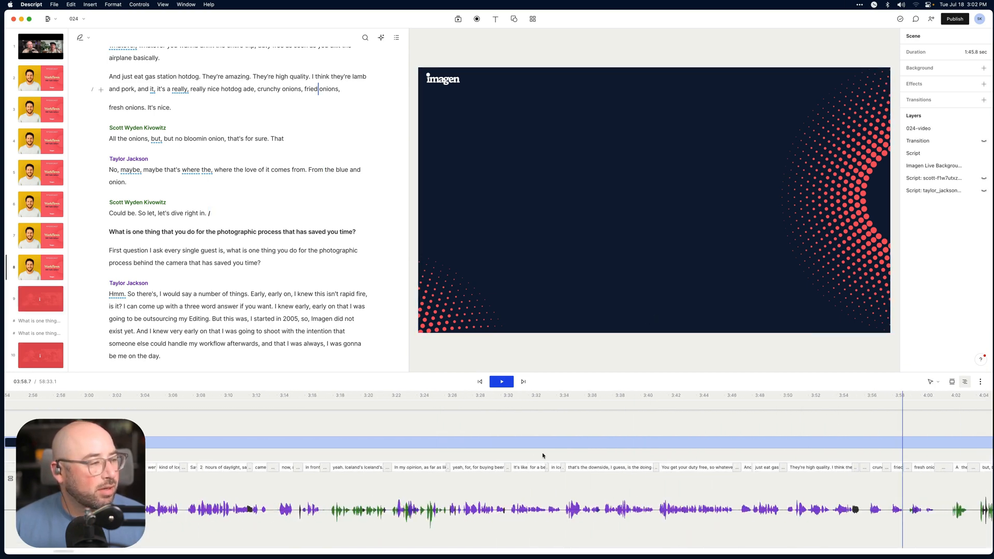
scroll(541, 455, "right", 5)
key("super+minus")
key("super+minus")
key("super+minus")
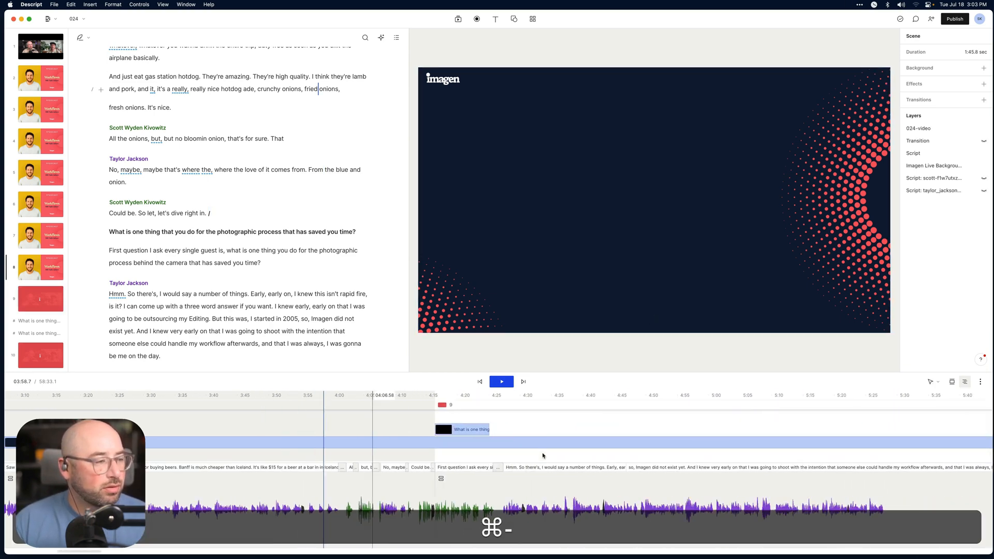
key("super+minus")
scroll(543, 455, "left", 8)
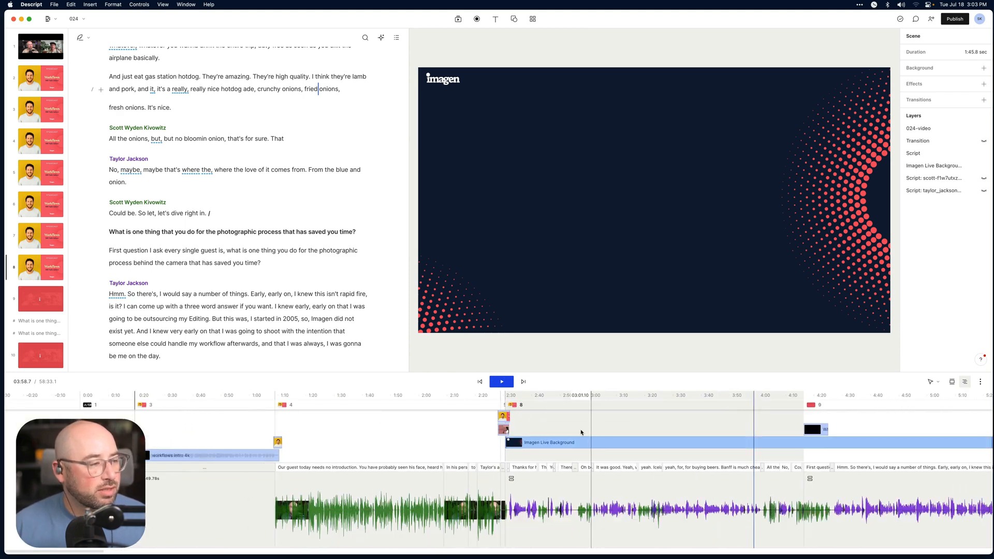
left_click(579, 395)
left_click(876, 396)
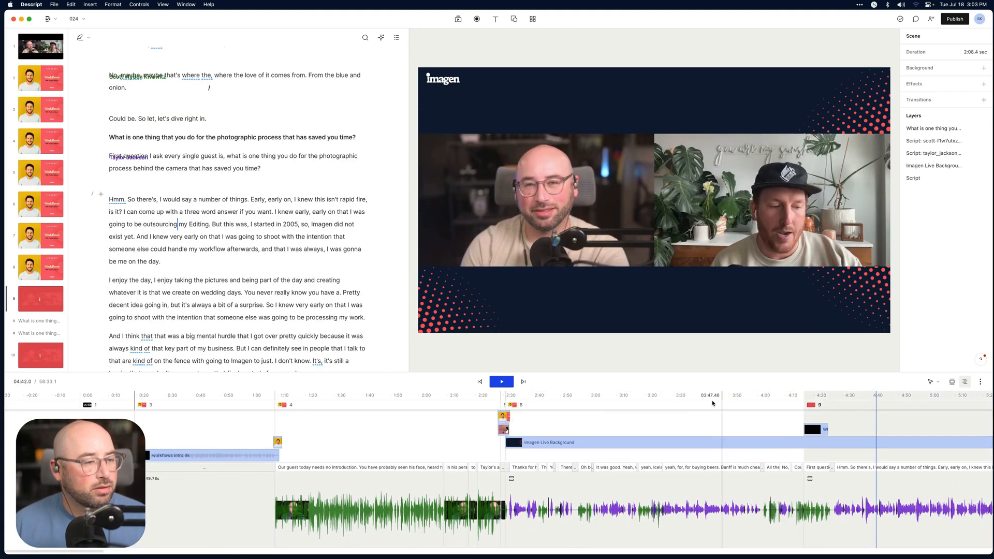
left_click(714, 397)
- Send the Imagen Live Background layer that starts in scene 8 to the back of the layer order
left_click(659, 445, "ctrl")
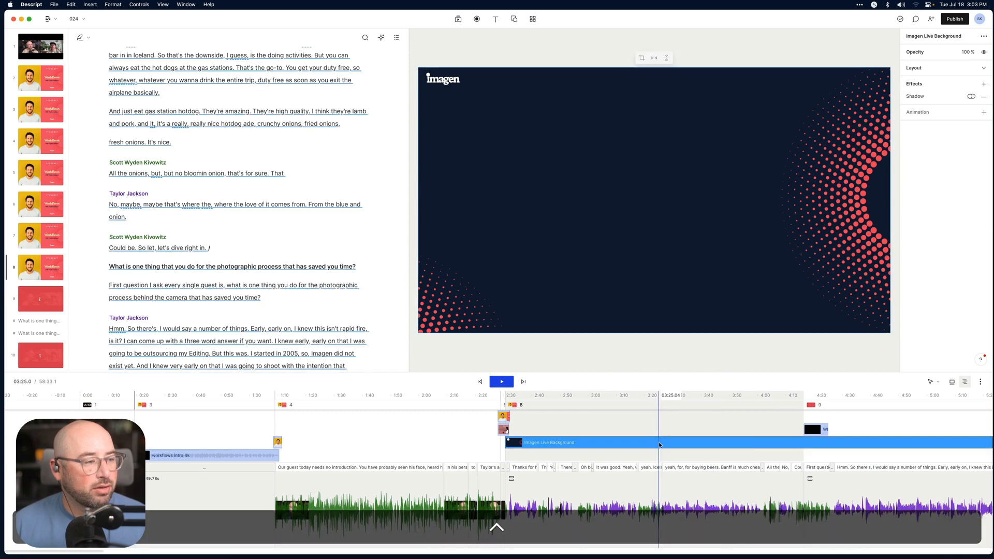
left_click(620, 487)
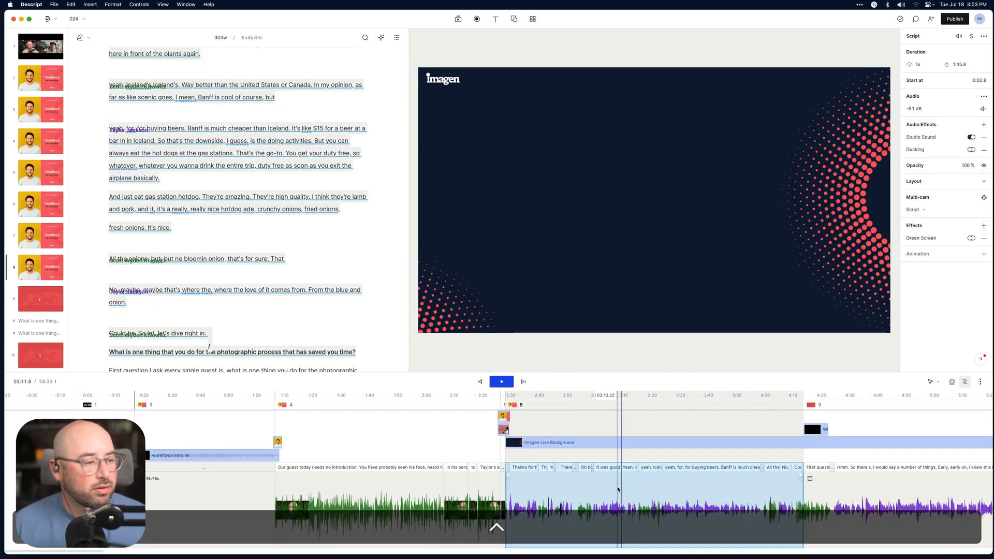
left_click(618, 487, "ctrl")
left_click(585, 447)
left_click(586, 447, "ctrl")
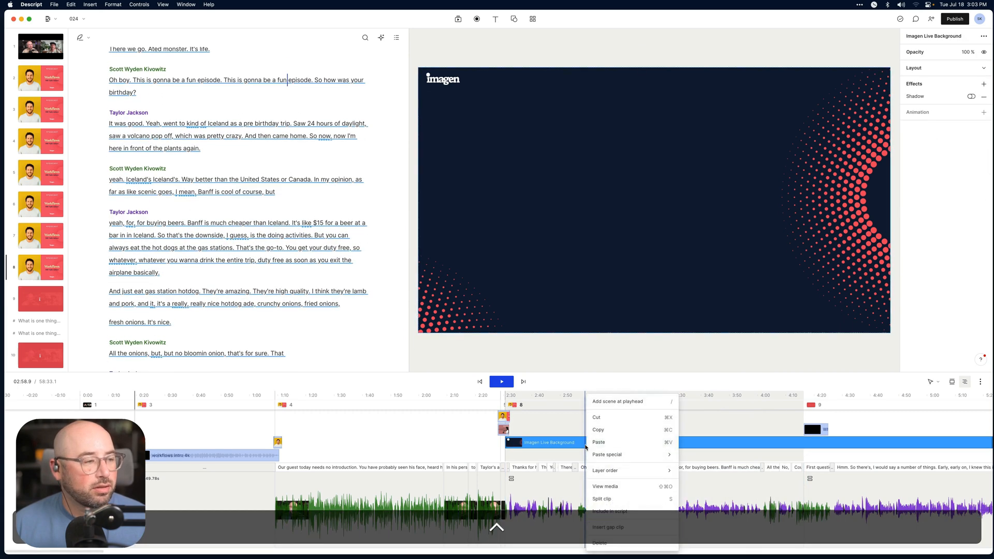
mouse_move(623, 471)
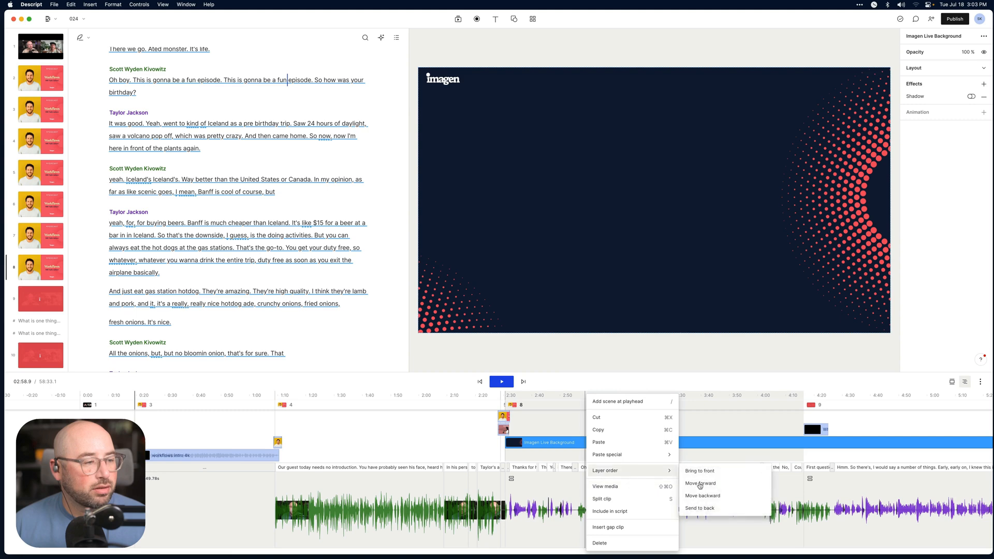
left_click(697, 510)
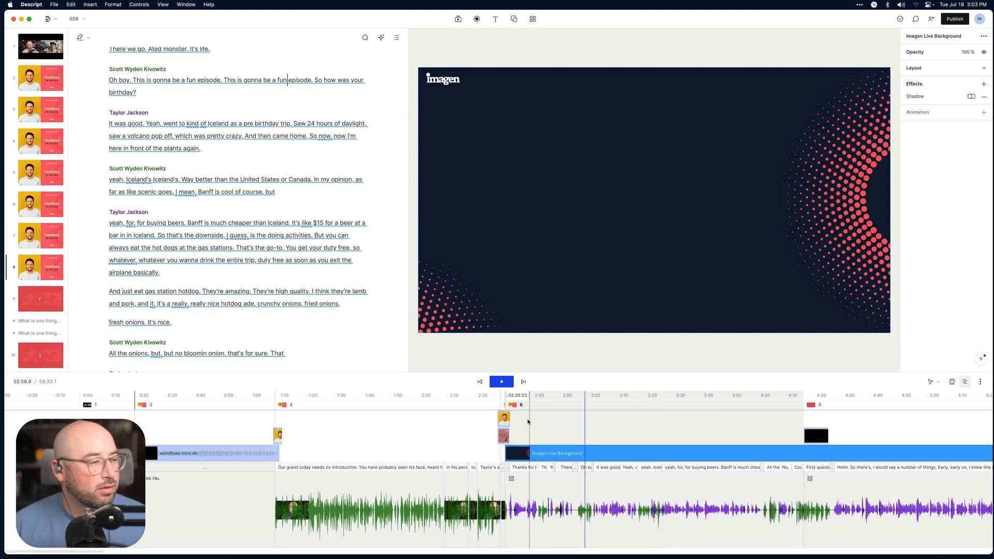
- Inspect scene 8's Transition layer and Script clip, and check the picture at 02:50, 03:44, 03:20 and 02:30
left_click(507, 433)
left_click(563, 397)
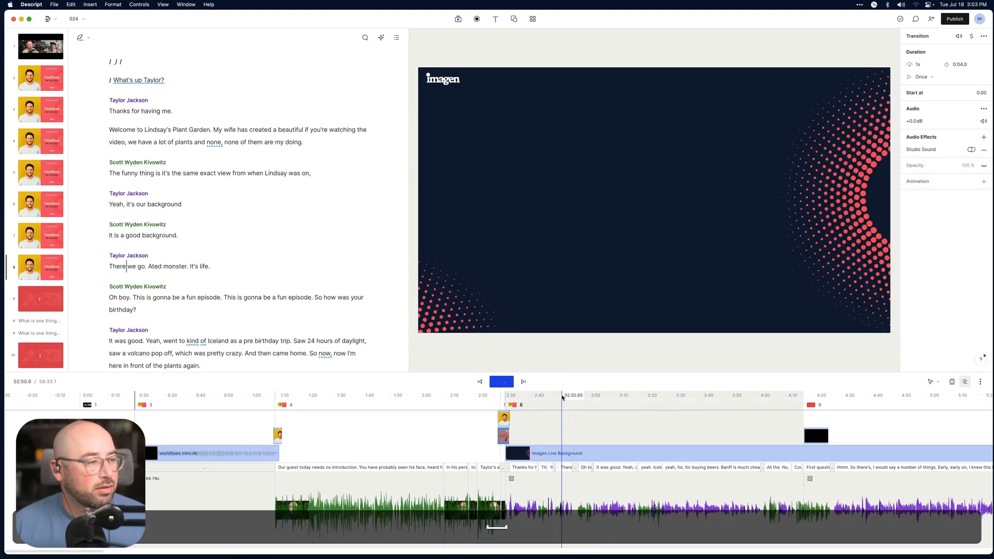
left_click(710, 492)
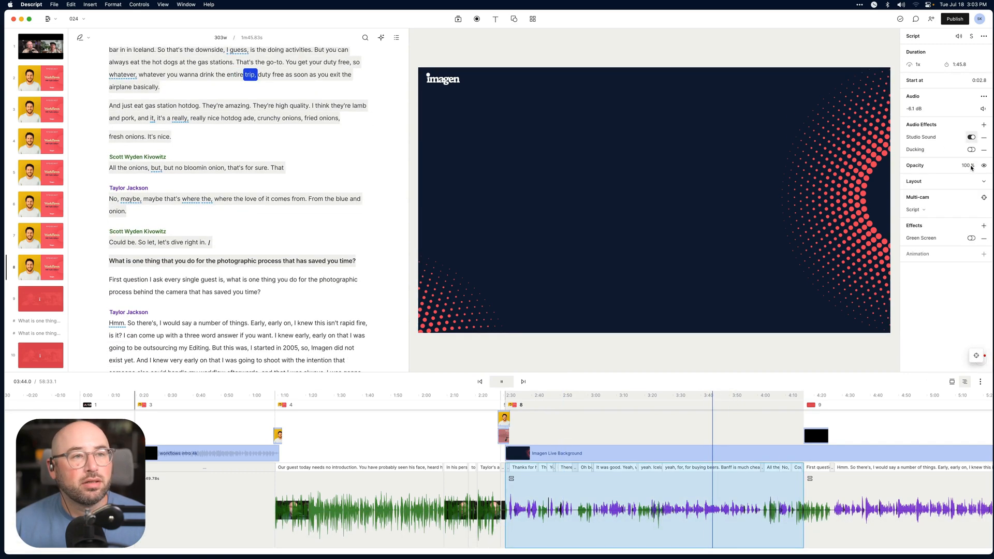
key("space")
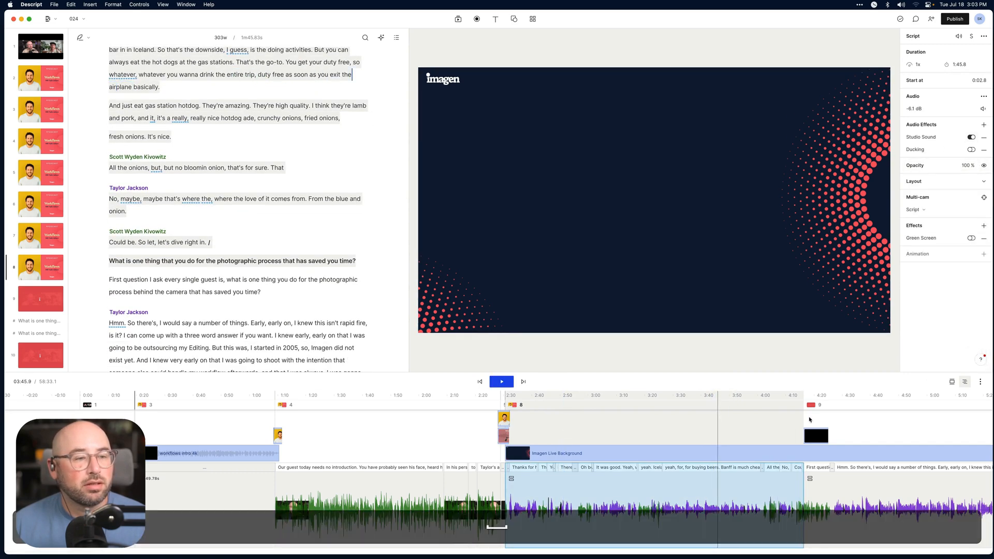
left_click(646, 394)
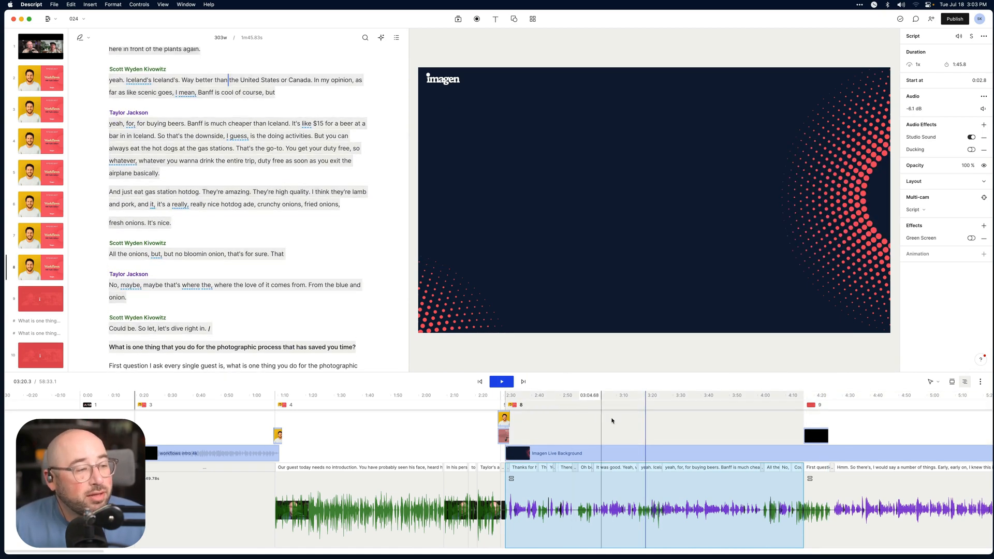
left_click(510, 396)
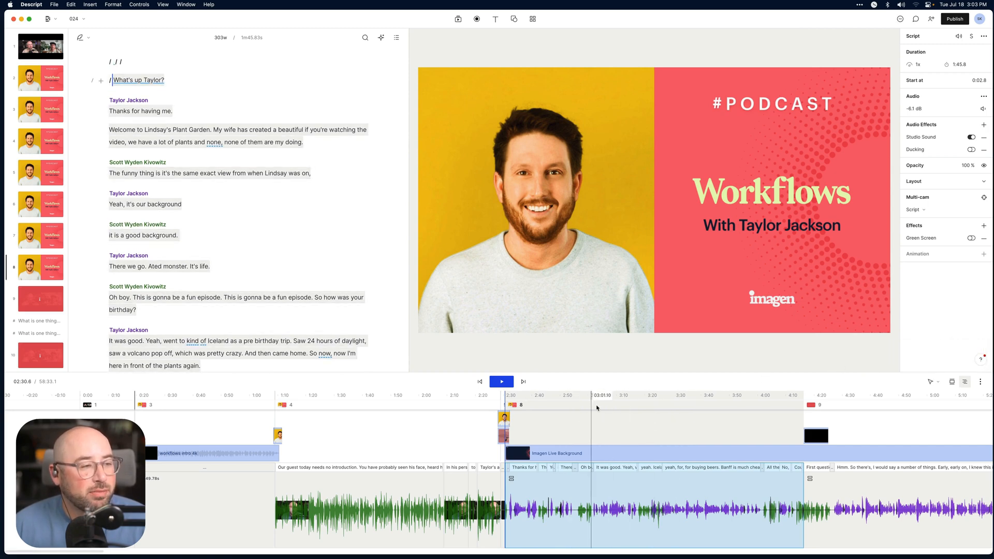
- Select the background in scene 8's picture at 03:06, and look through the project's media files
left_click(606, 403)
left_click(615, 273)
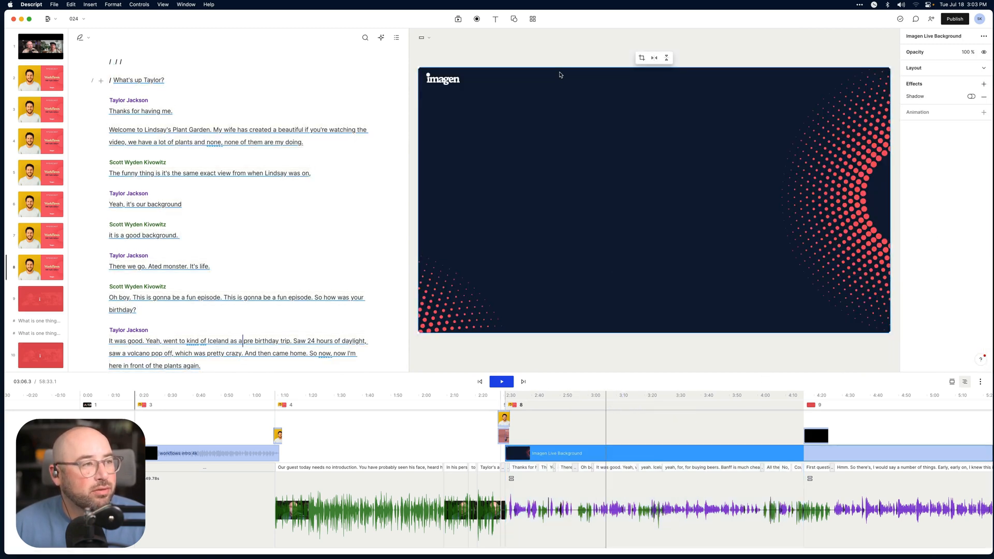
left_click(458, 19)
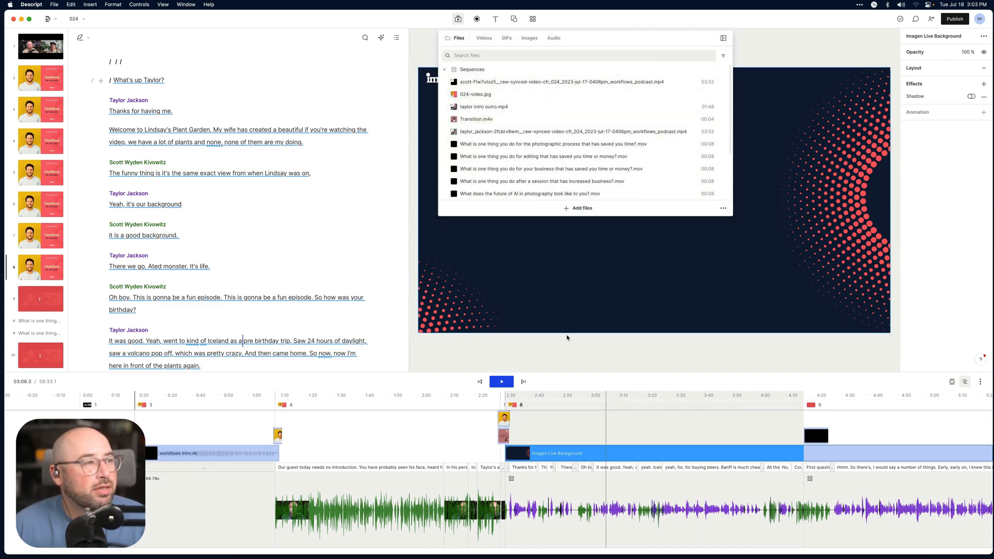
left_click(574, 364)
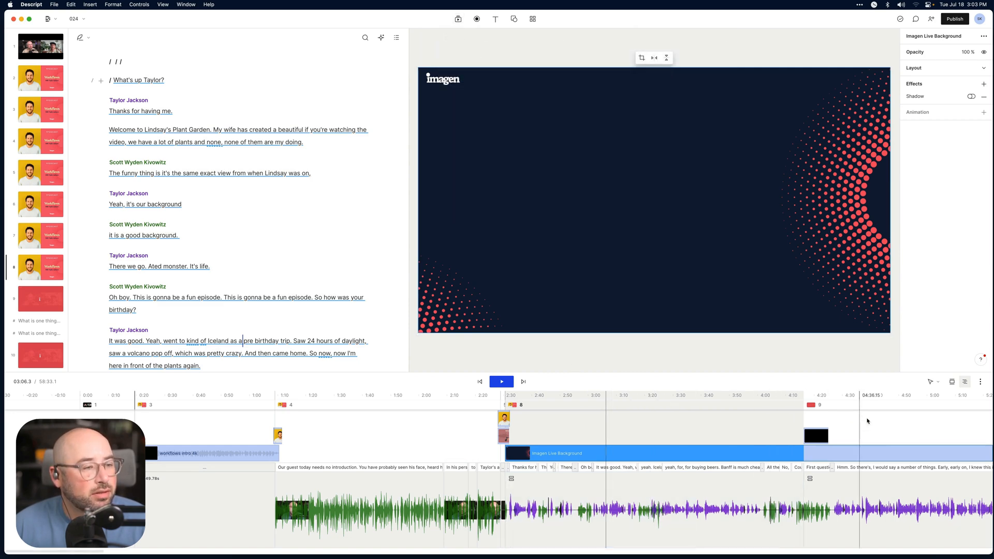
- Check the conversation picture in scene 9 at 05:02, scene 11 at 13:26 and scene 15 at 26:05
key("super+minus")
key("super+minus")
key("super+minus")
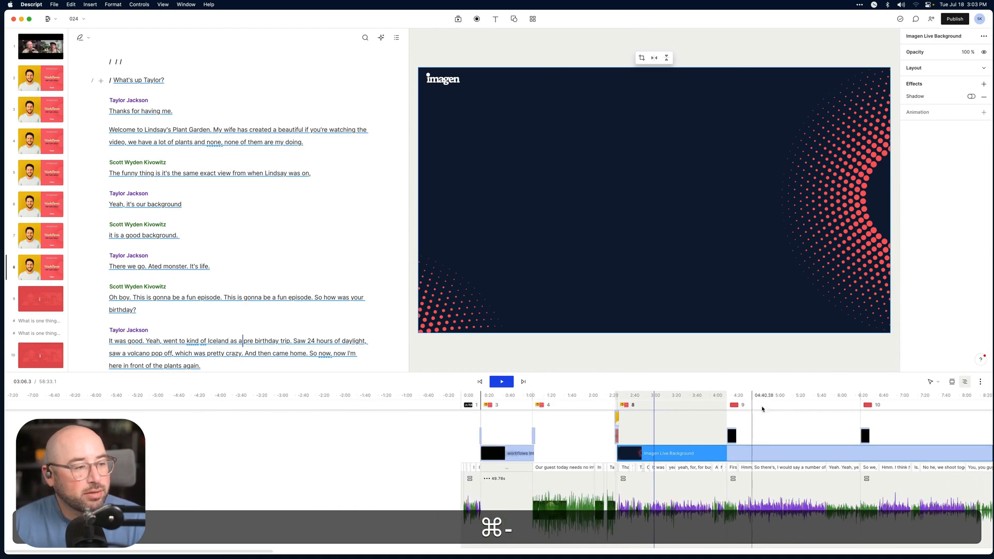
left_click(776, 403)
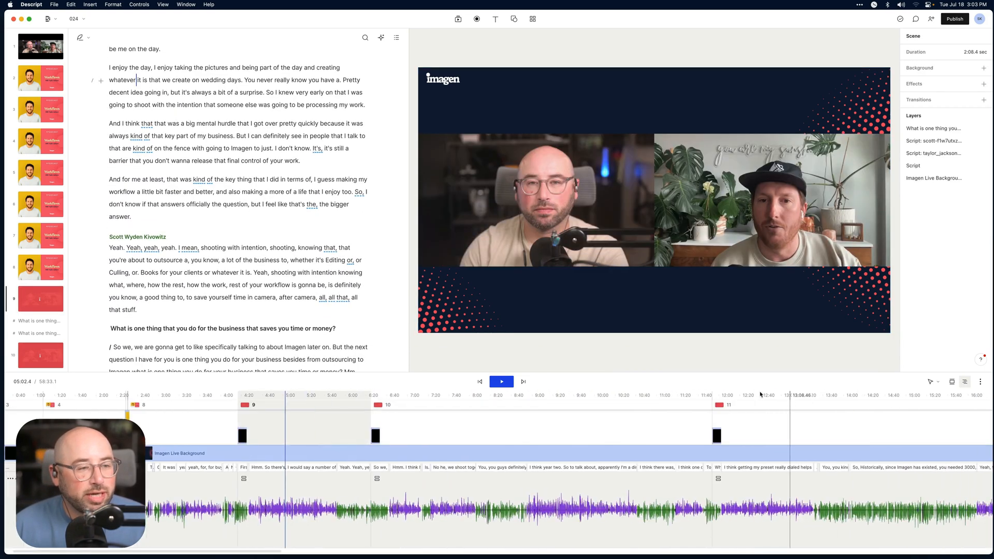
left_click(810, 404)
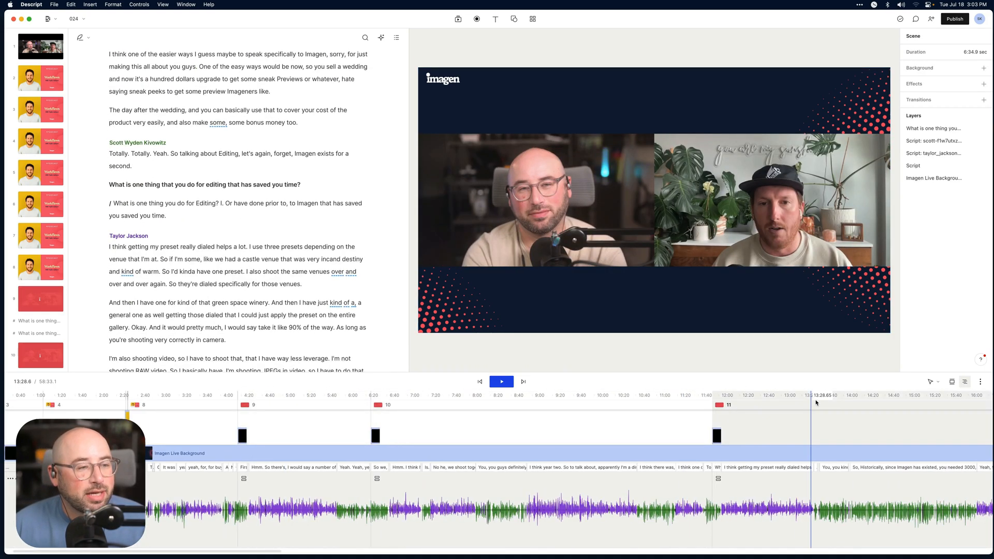
scroll(829, 414, "right", 10)
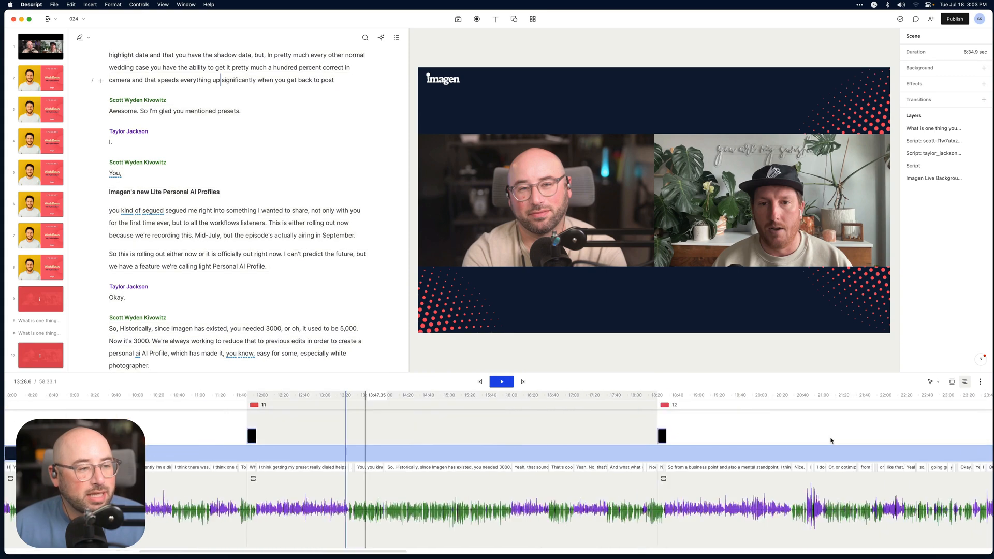
left_click(854, 400)
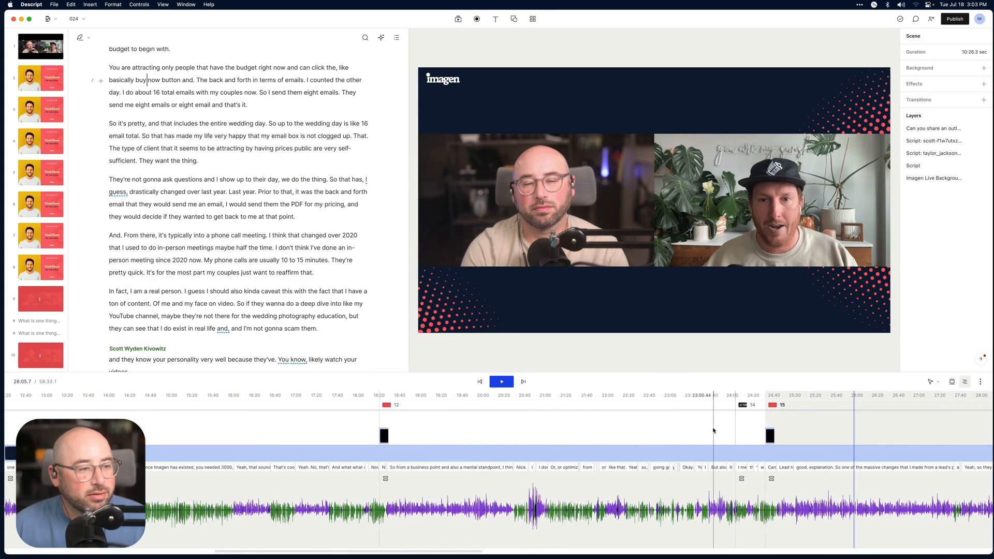
- Inspect the properties and available clip actions of scene 8's Script clip, and view the picture at 03:43
left_click(419, 492)
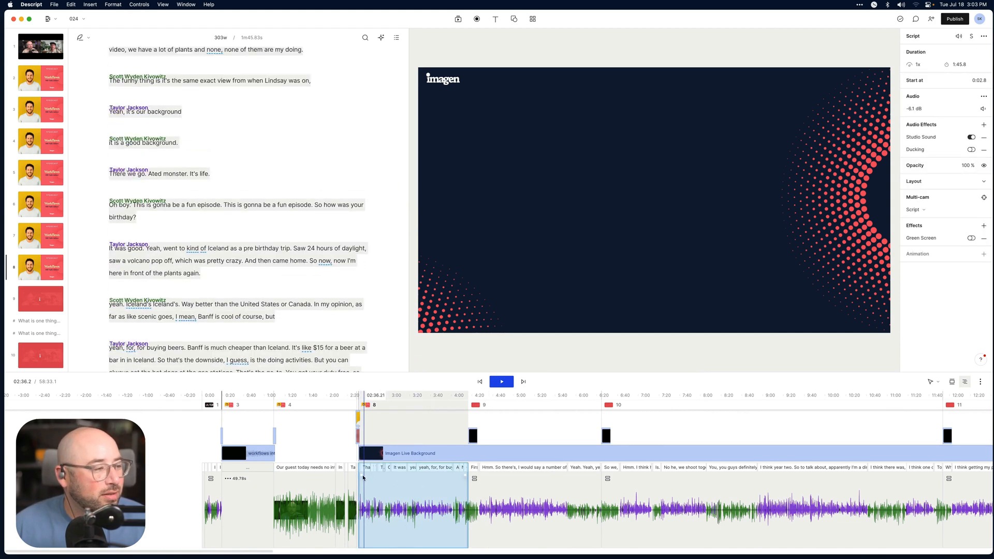
right_click(396, 490)
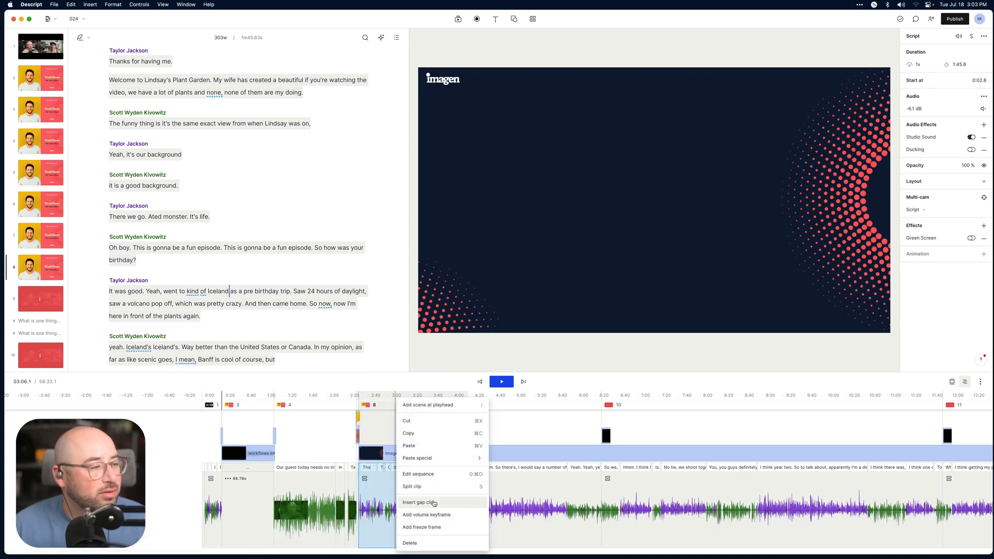
left_click(508, 348)
left_click(433, 398)
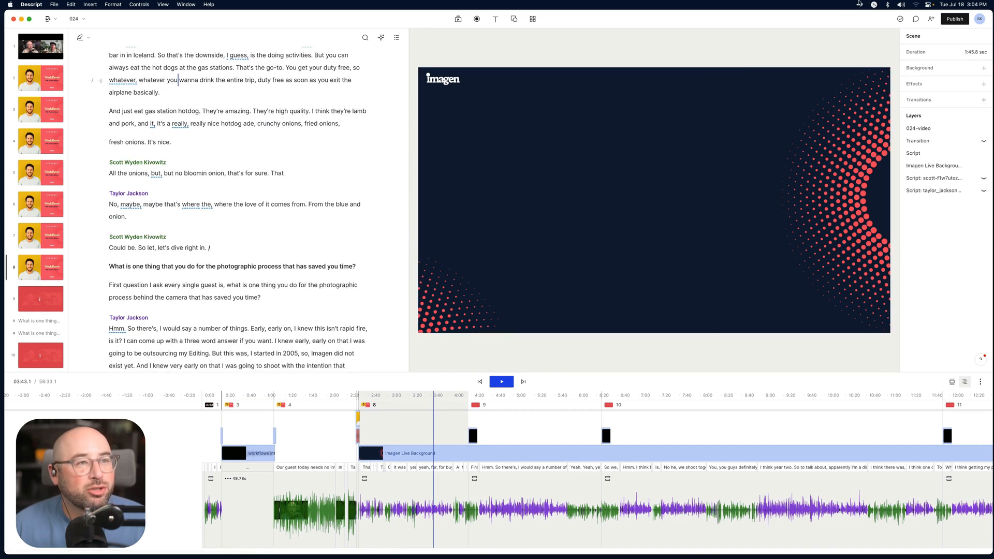
left_click(927, 18)
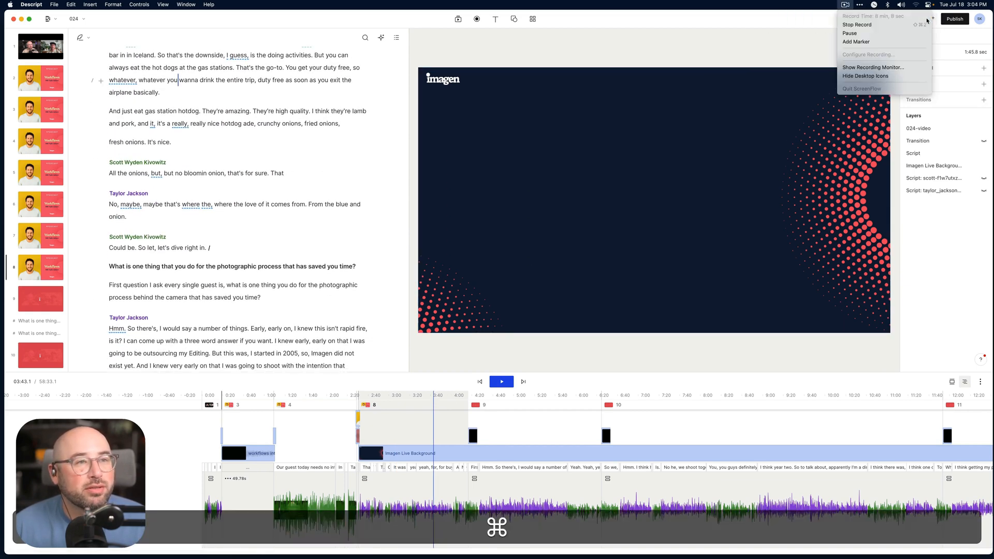
left_click(901, 33)
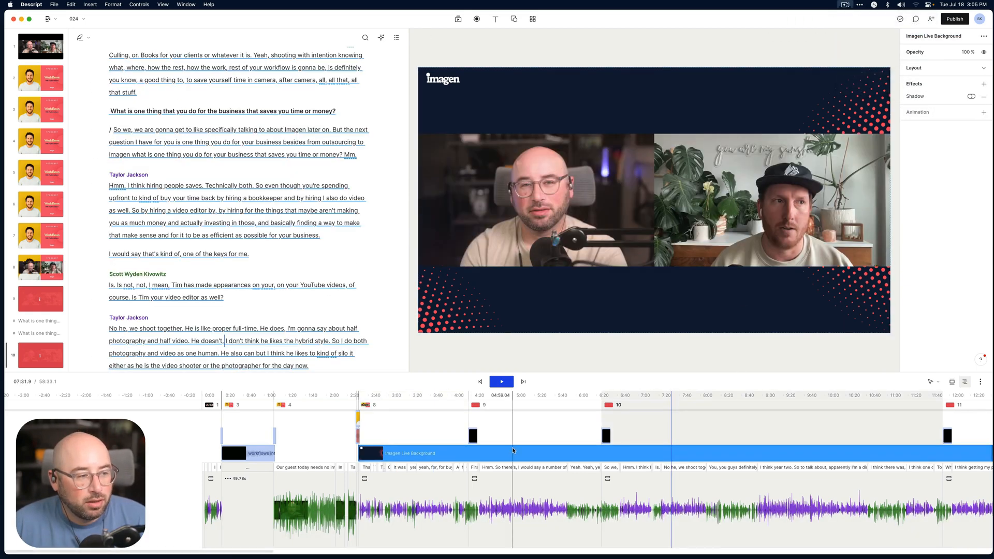
- Check scene 8's two-speaker layout at 02:44 and 03:17
left_click(373, 483)
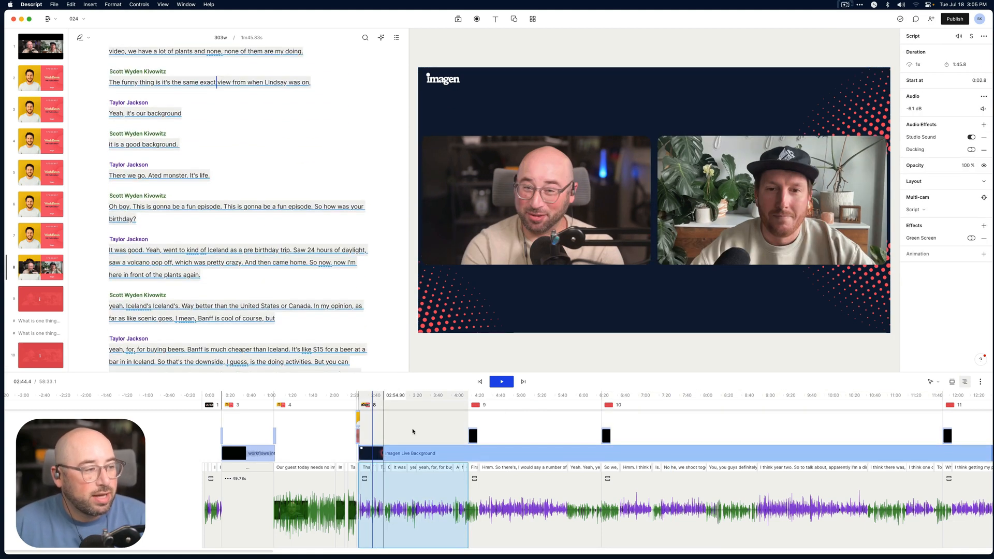
left_click(837, 262)
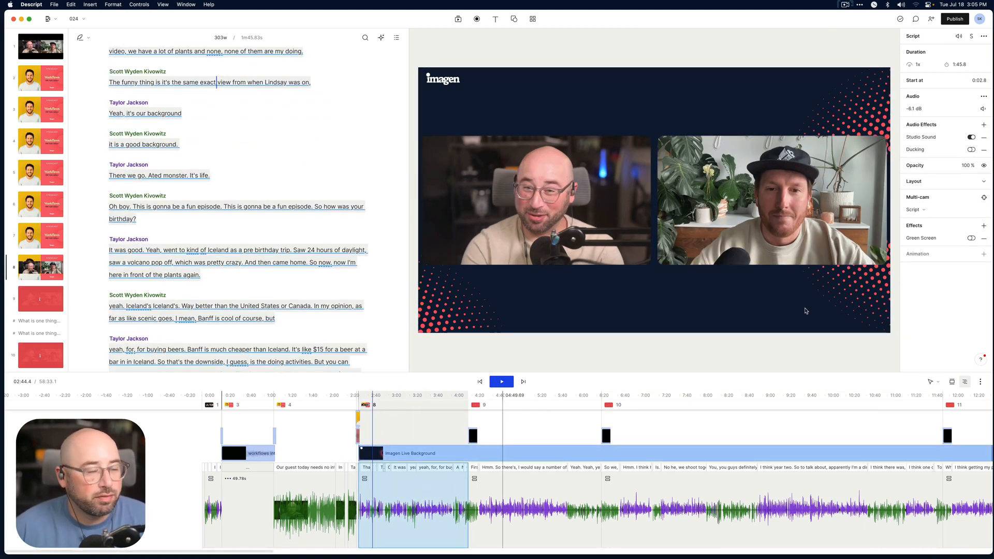
left_click(406, 438)
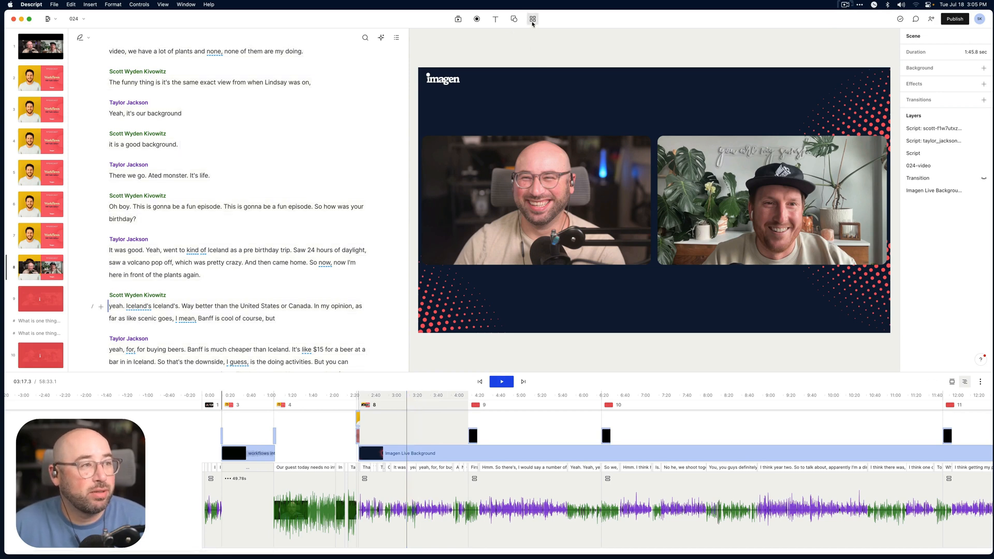
left_click(533, 21)
left_click(442, 390)
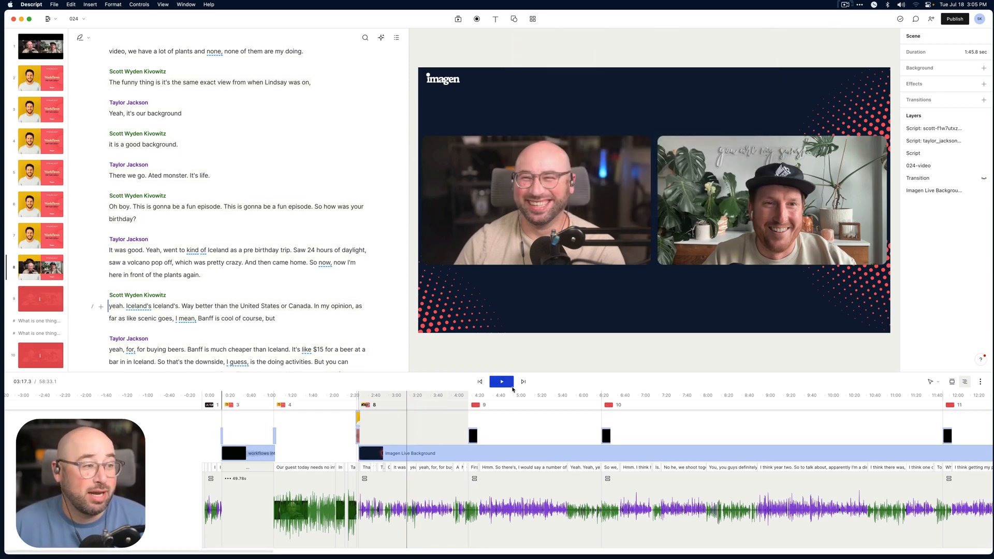
- Check the conversation picture in scene 12 at 21:26 and in scene 15 at 26:17
key("super+minus")
key("super+minus")
key("super+minus")
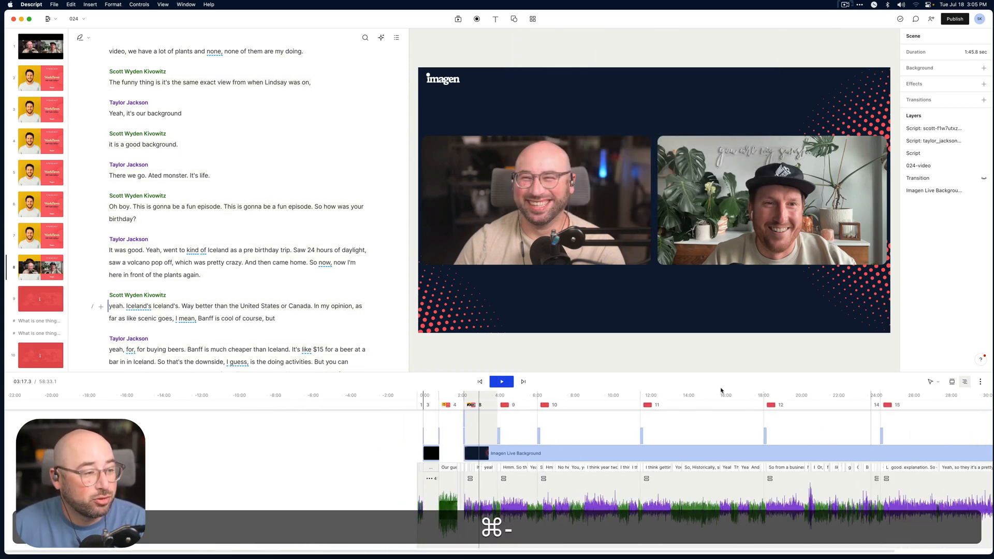
left_click(710, 396)
left_click(821, 395)
key("super+minus")
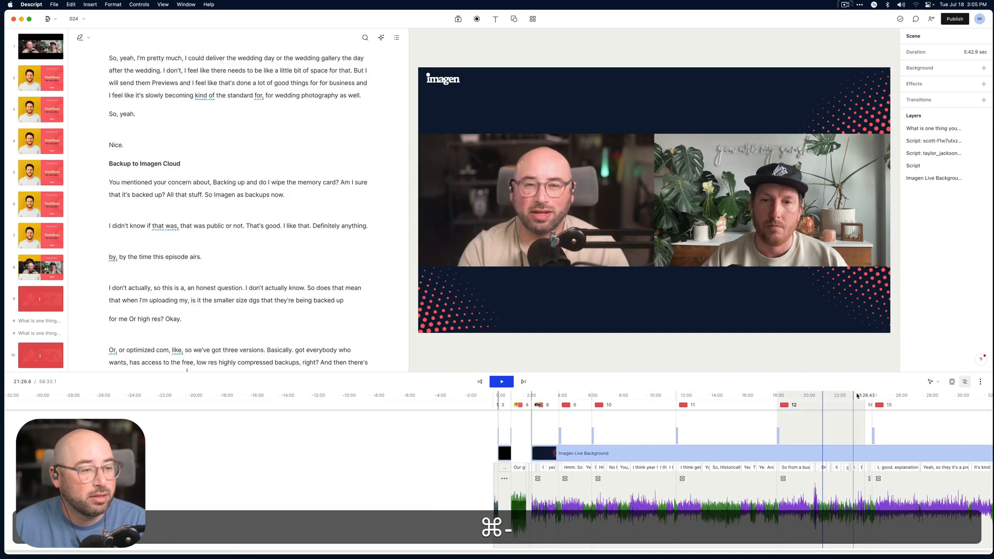
left_click(897, 394)
scroll(897, 399, "right", 10)
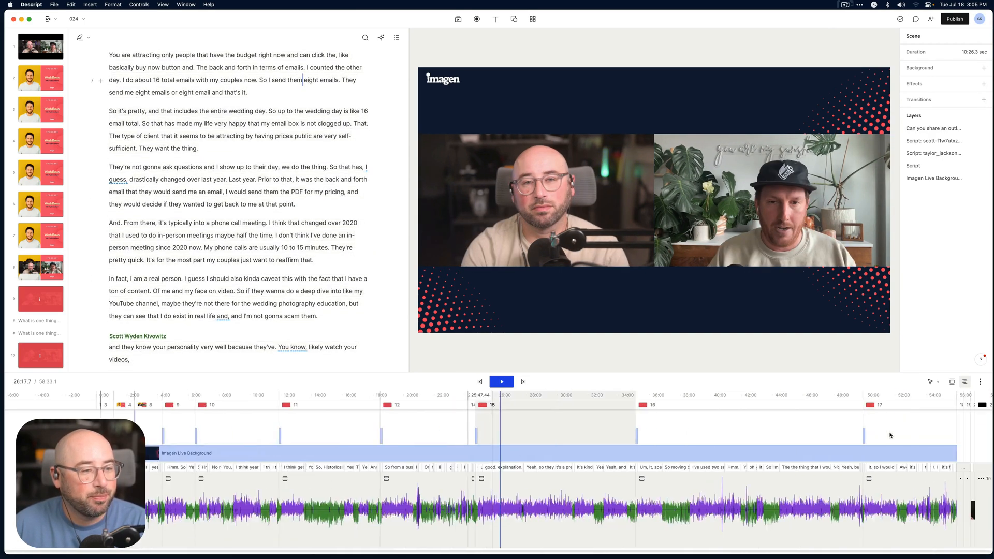
- Delete the two empty gap clips of about 27 seconds each between the conversation's end and the host's closing clip
left_click_drag(623, 405, 755, 396)
key("super+equal")
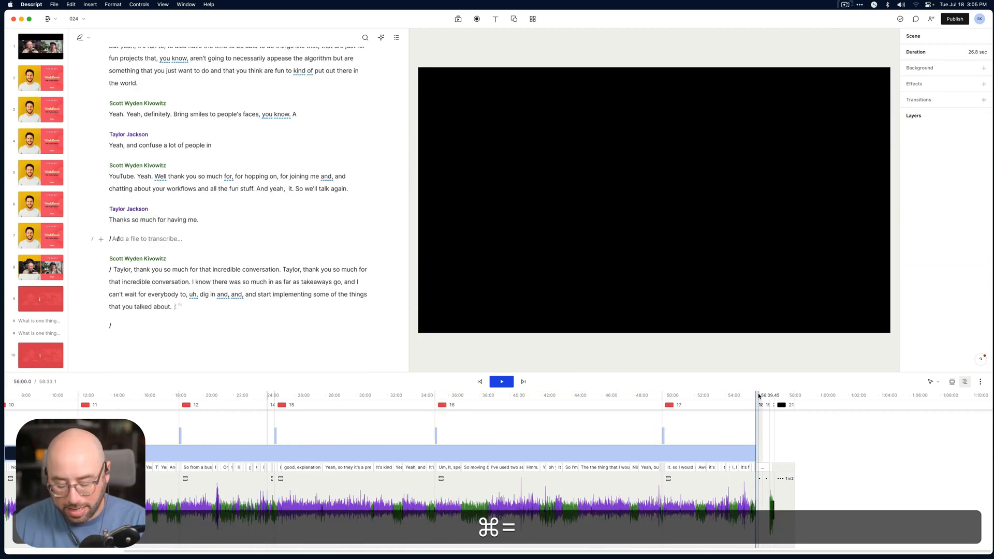
key("super+equal")
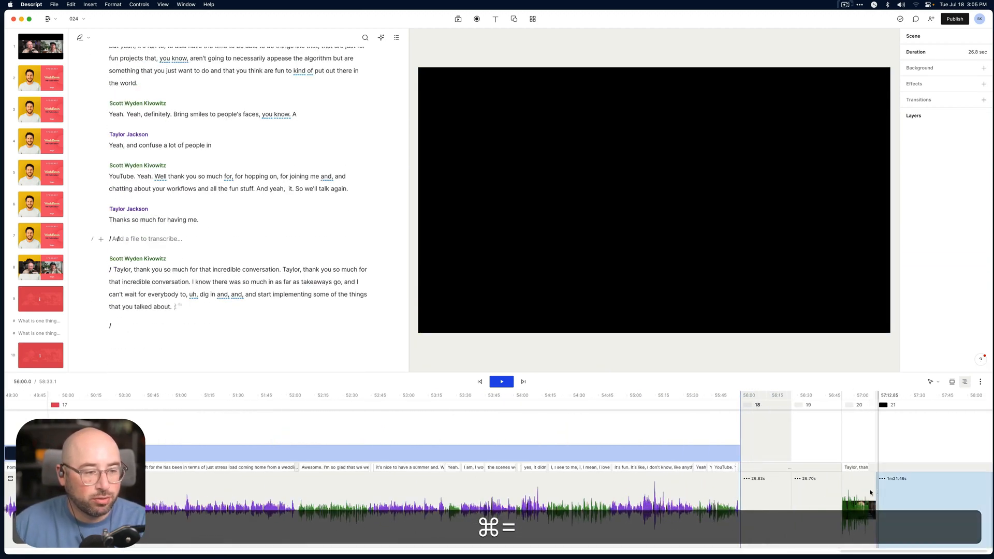
left_click(807, 498)
key("BackSpace")
left_click(764, 500)
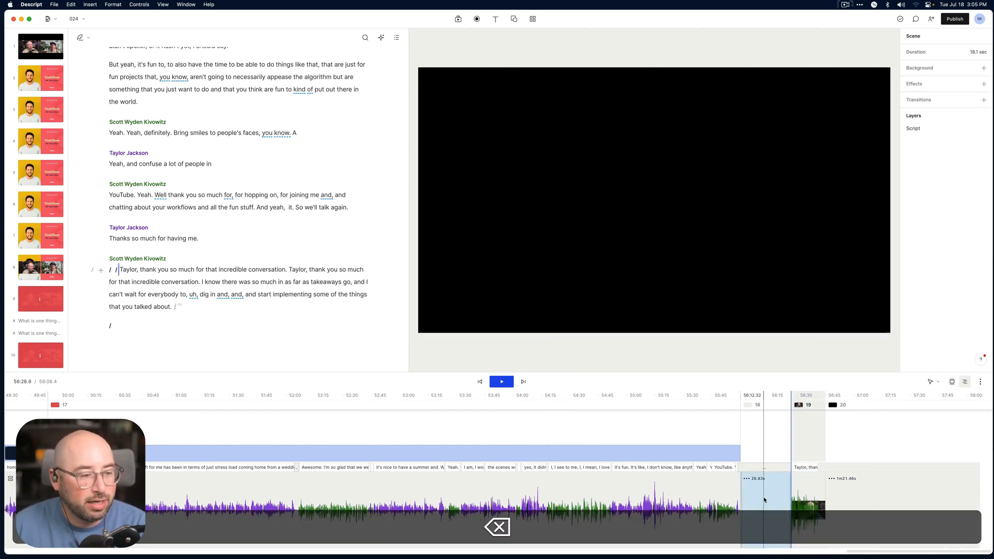
key("BackSpace")
left_click(800, 490)
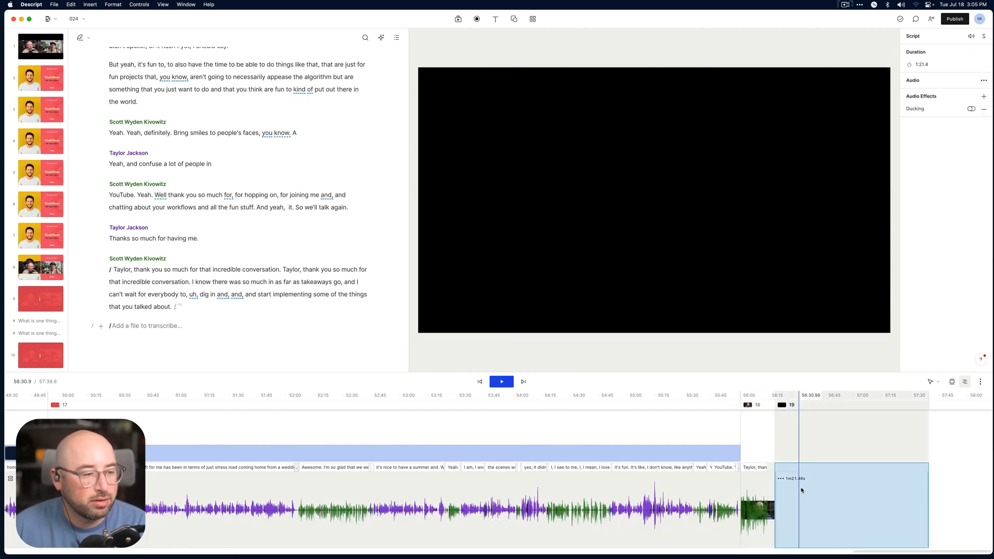
- Play the end of the conversation, split it at 55:58.9 and delete the 1.1-second remainder before the host's closing clip
left_click(733, 396)
key("super+equal")
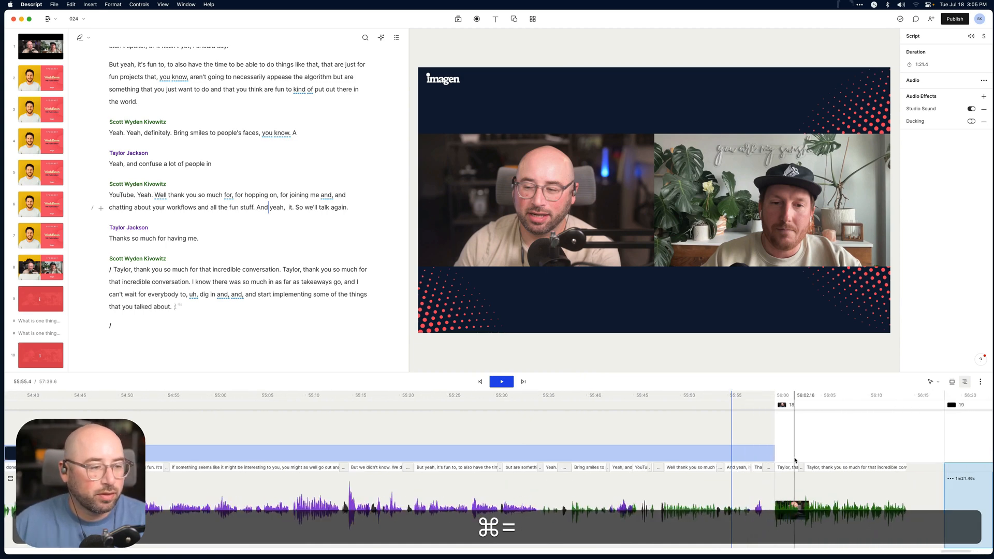
left_click(755, 451)
key("space")
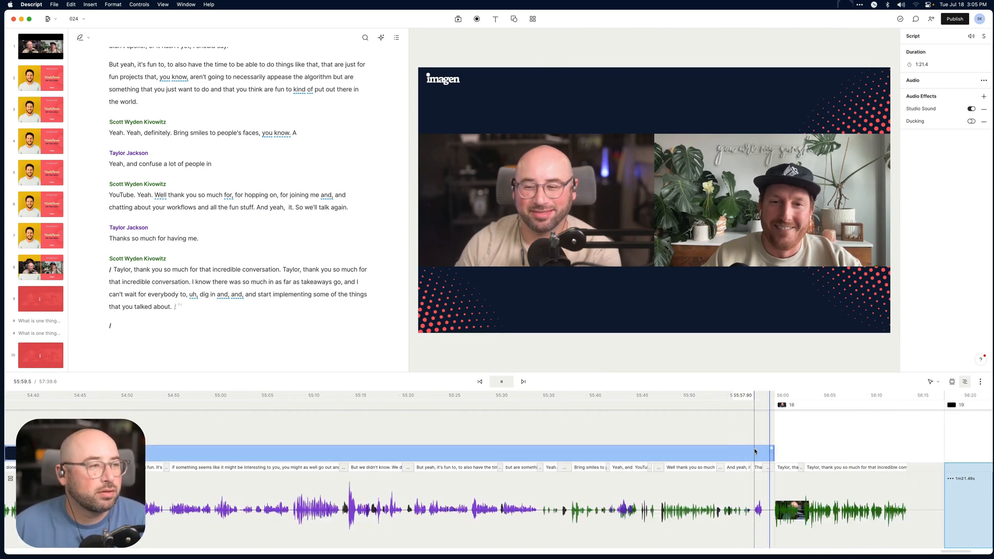
key("space")
left_click(766, 508)
key("a")
left_click(770, 504)
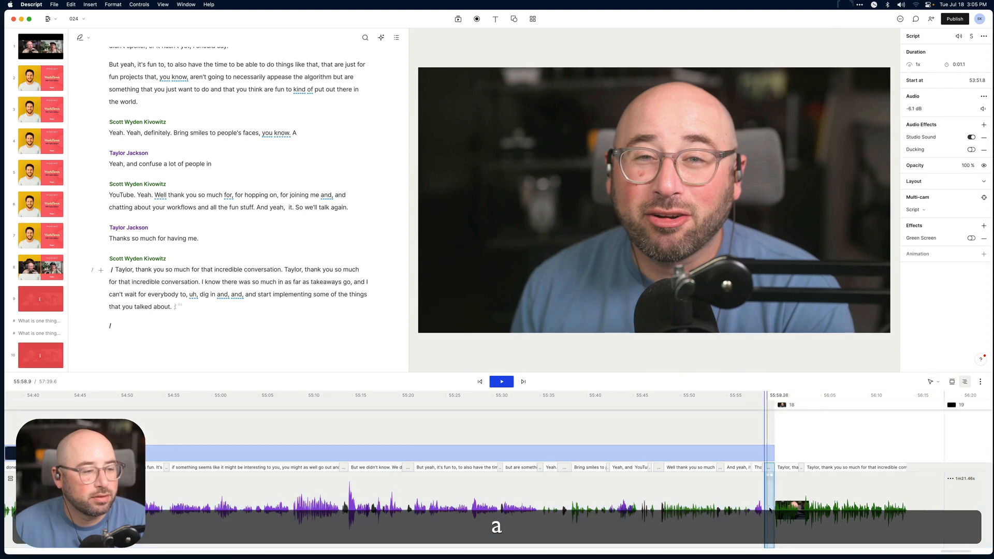
key("BackSpace")
- Play into the host's closing clip and trim its trailing silence to just after the last words
left_click(752, 424)
key("space")
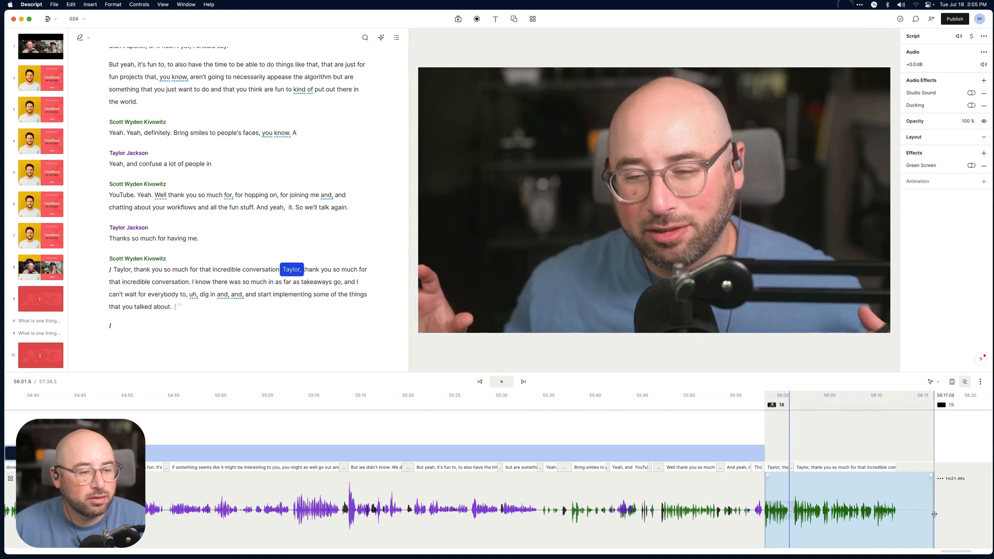
left_click_drag(931, 516, 902, 515)
key("space")
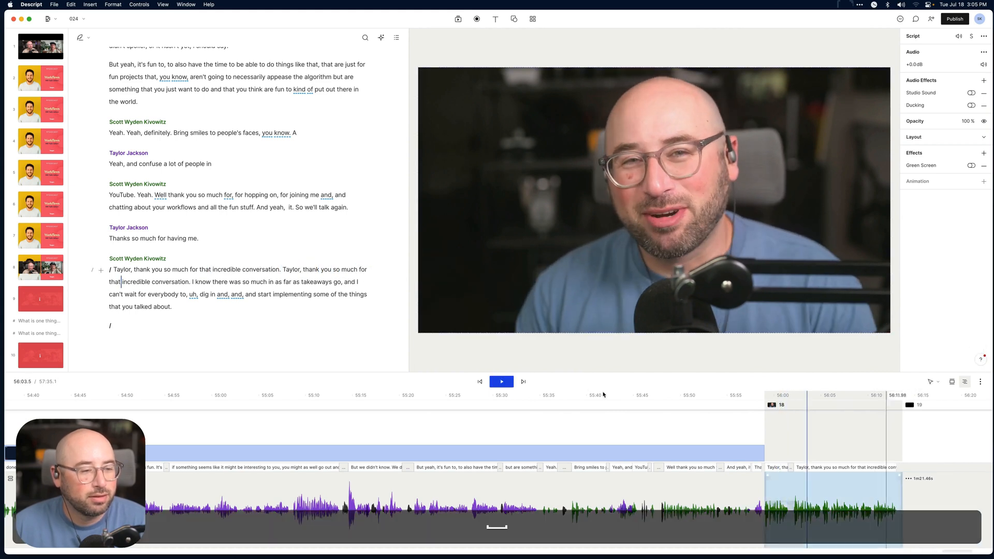
- Delete the first of the two repeated thank-you sentences in the host's closing script, and listen to the remainder
left_click(131, 237)
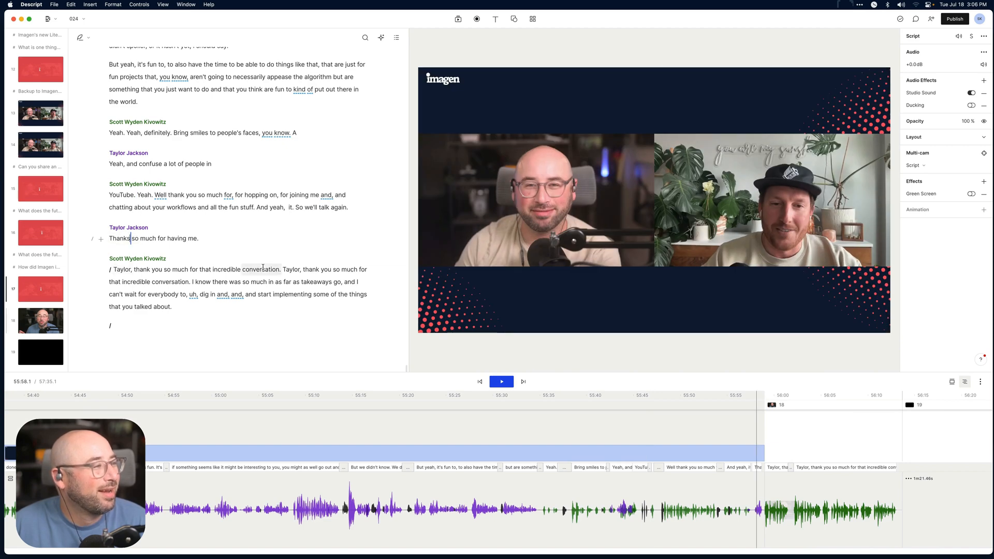
left_click(279, 268)
key("Right")
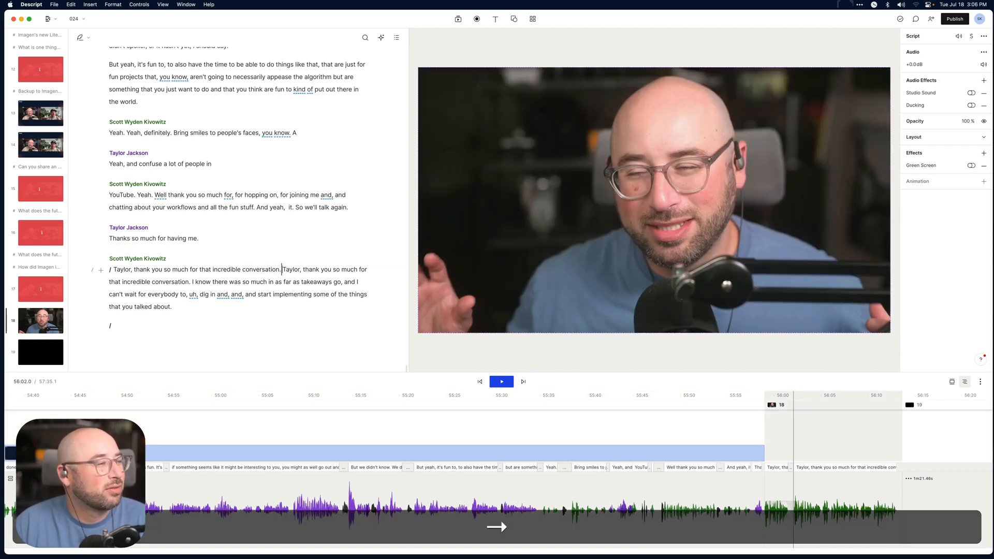
key("shift+super+Left")
key("BackSpace")
key("space")
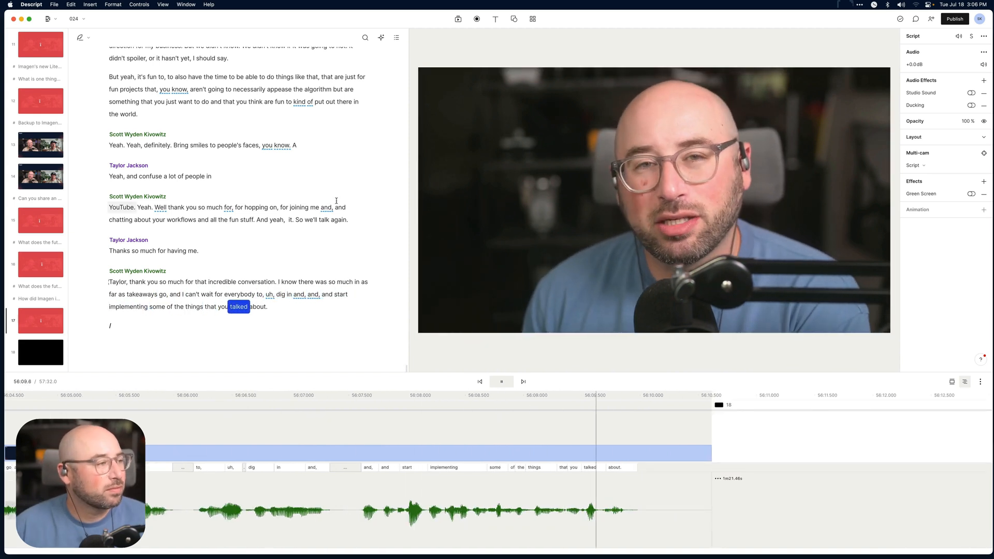
key("space")
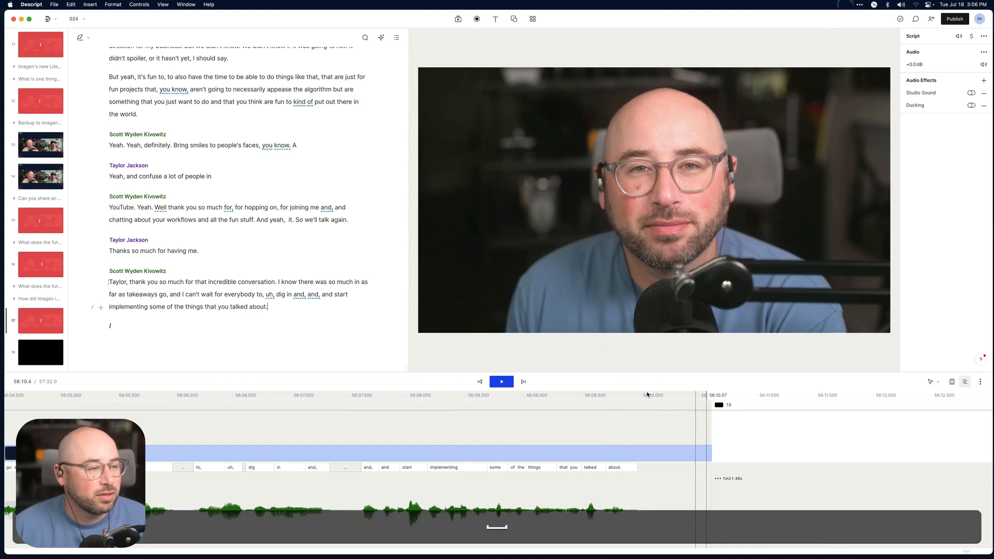
- Add Workflows Outro.m4v as a new layer at the start of the final scene
left_click(720, 398)
left_click(459, 19)
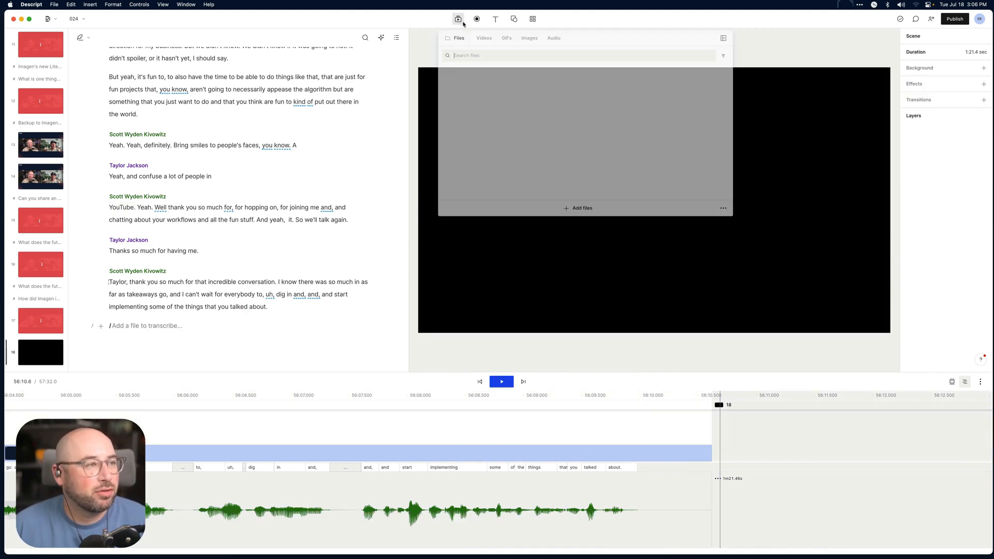
scroll(535, 157, "down", 3)
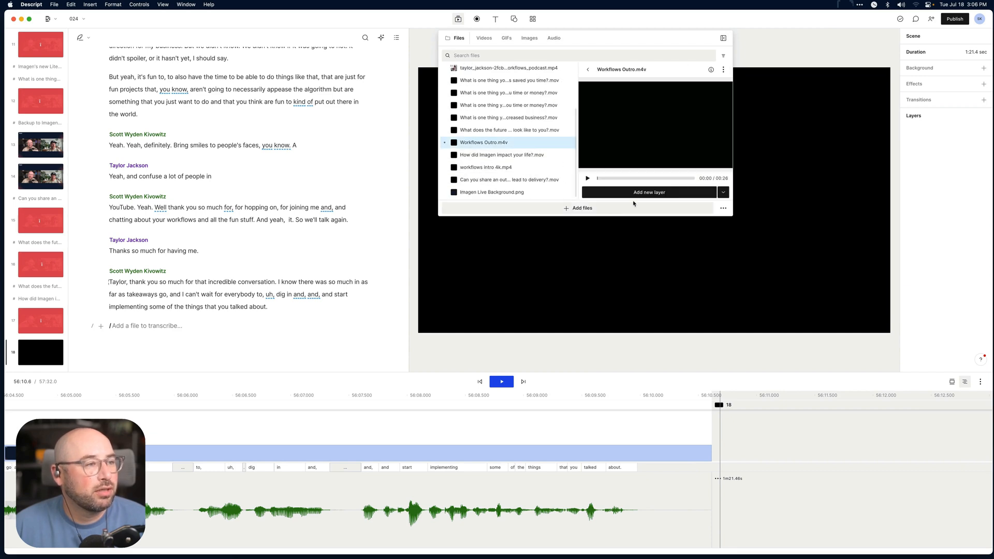
- Trim the host's closing clip to end at 56:10.0, start the Workflows Outro layer at about 56:09.7, and play the transition
left_click(688, 426)
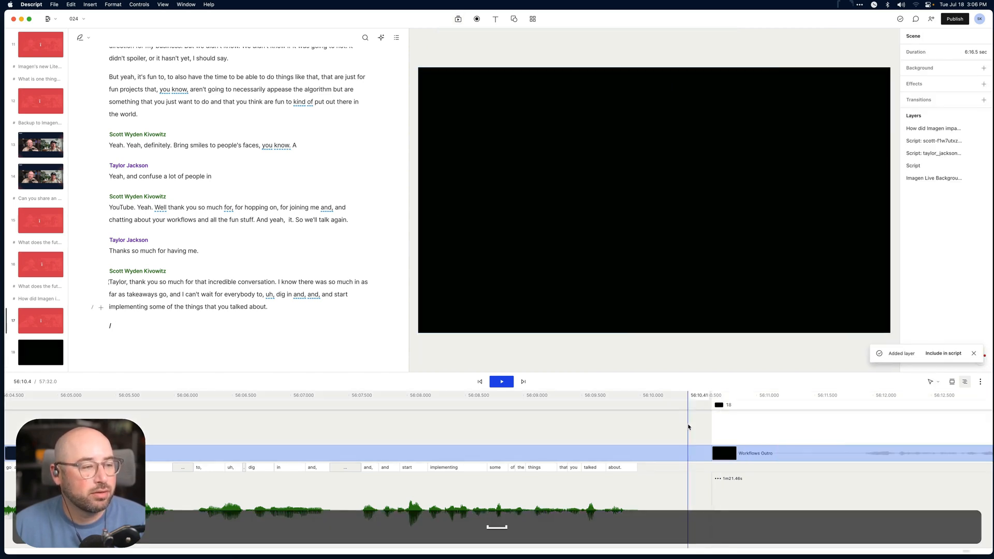
key("space")
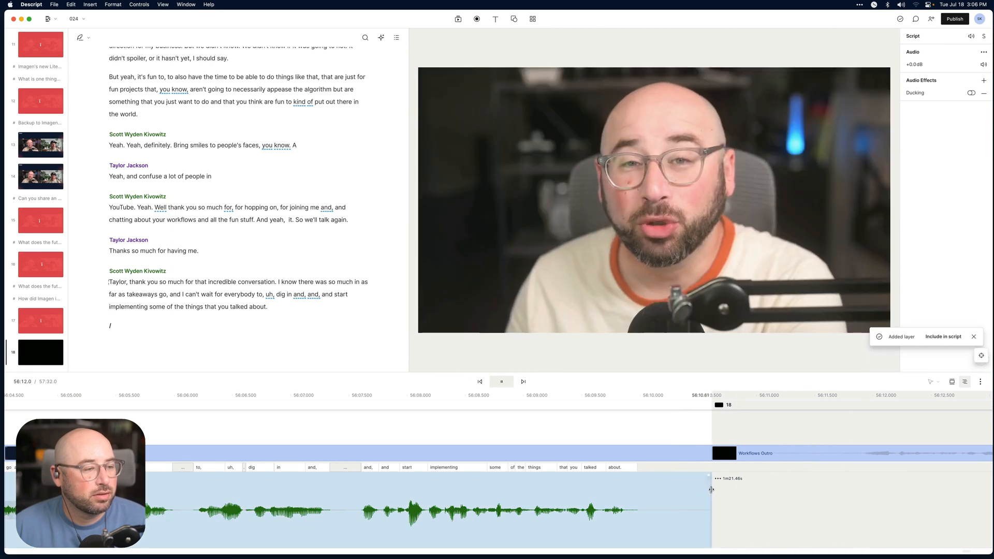
left_click_drag(710, 490, 648, 493)
key("space")
left_click_drag(677, 456, 641, 443)
left_click(578, 421)
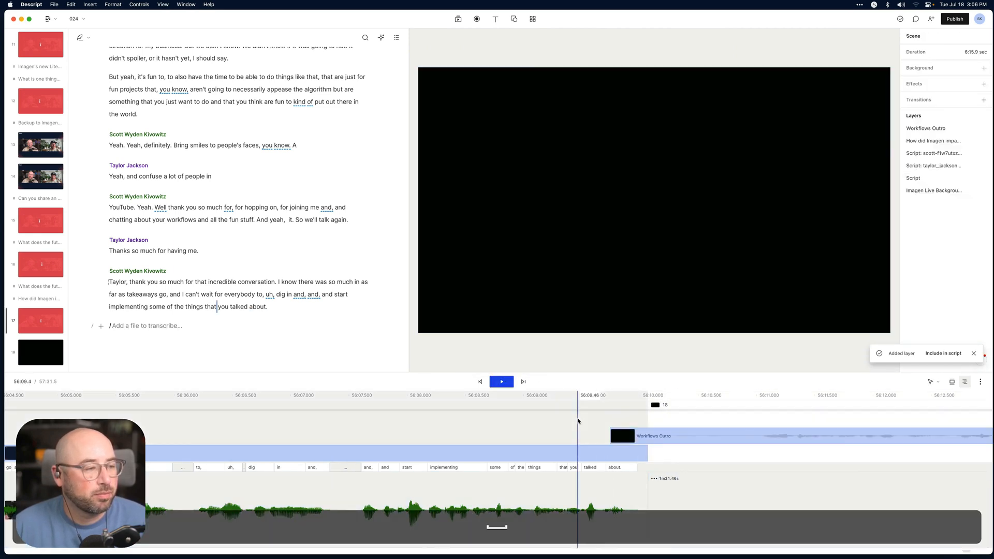
key("space")
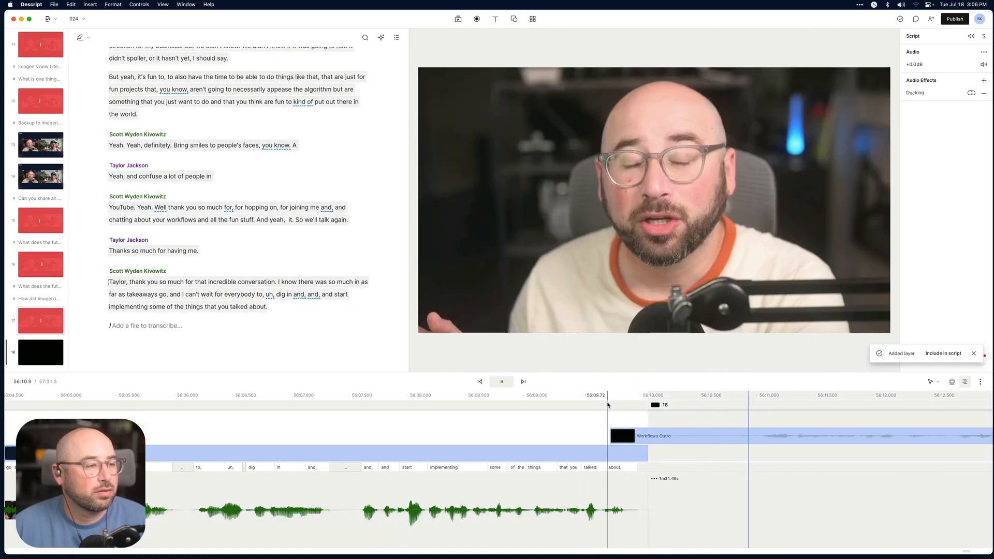
key("space")
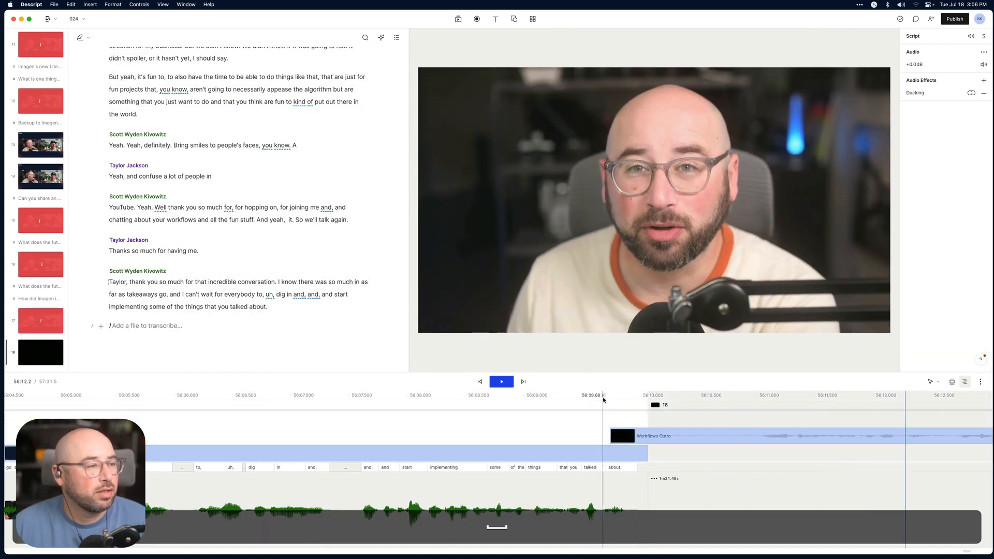
- Add the 024-video.jpg image above the Workflows Outro layer and extend it to start at about 56:09.4
left_click(617, 423)
left_click(458, 19)
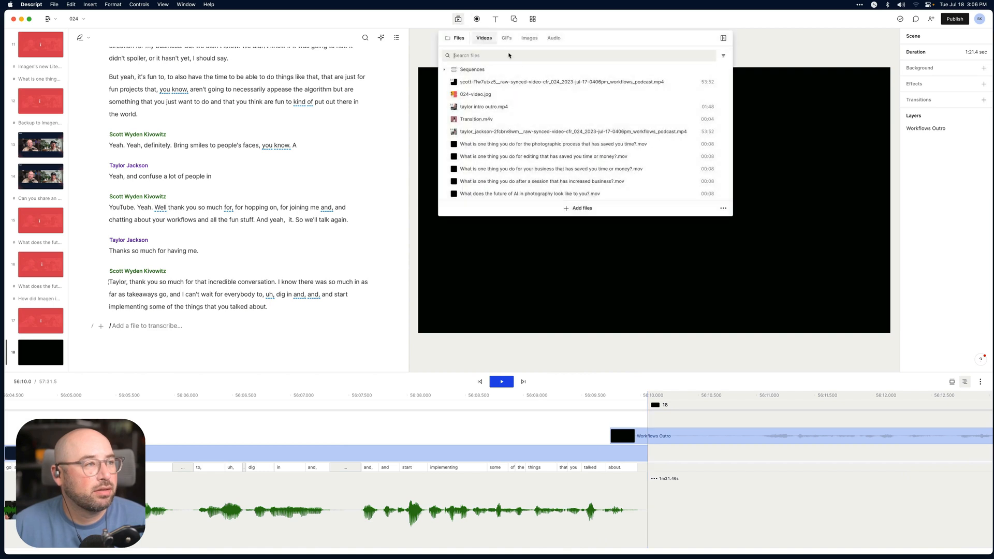
left_click_drag(468, 94, 633, 241)
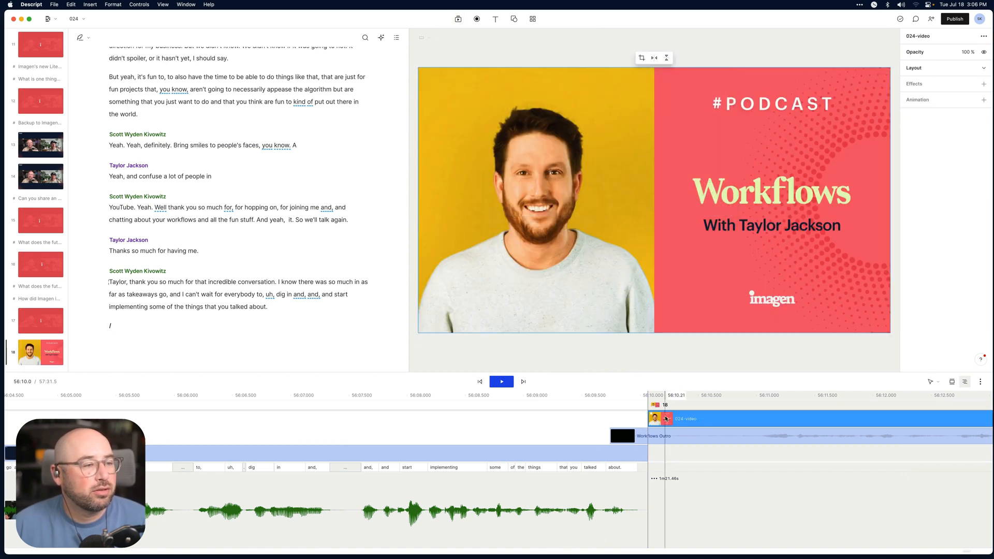
left_click_drag(670, 421, 592, 425)
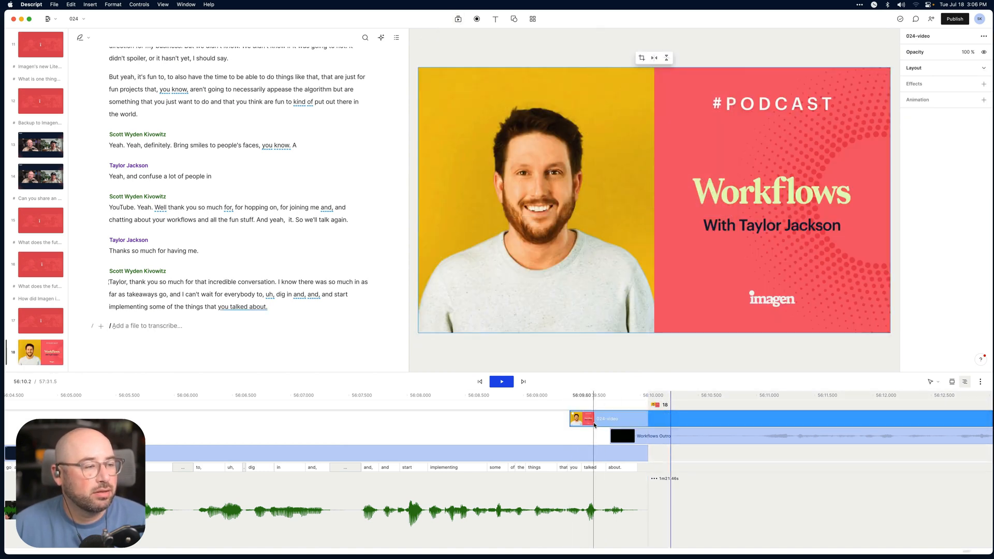
- Split the 024-video image layer at about 56:10.5, delete the part after the cut, and fade out the remaining end
key("n")
left_click(704, 419)
key("a")
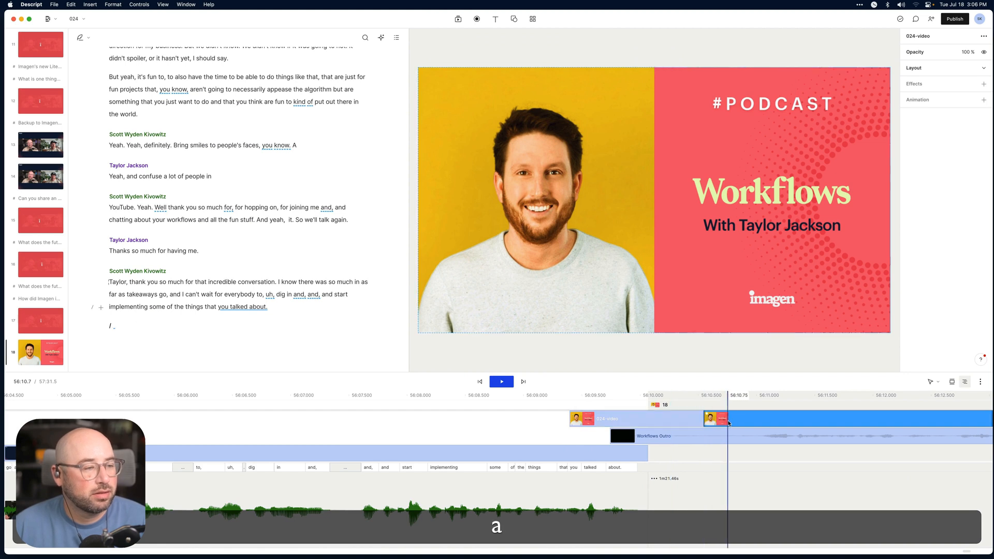
key("BackSpace")
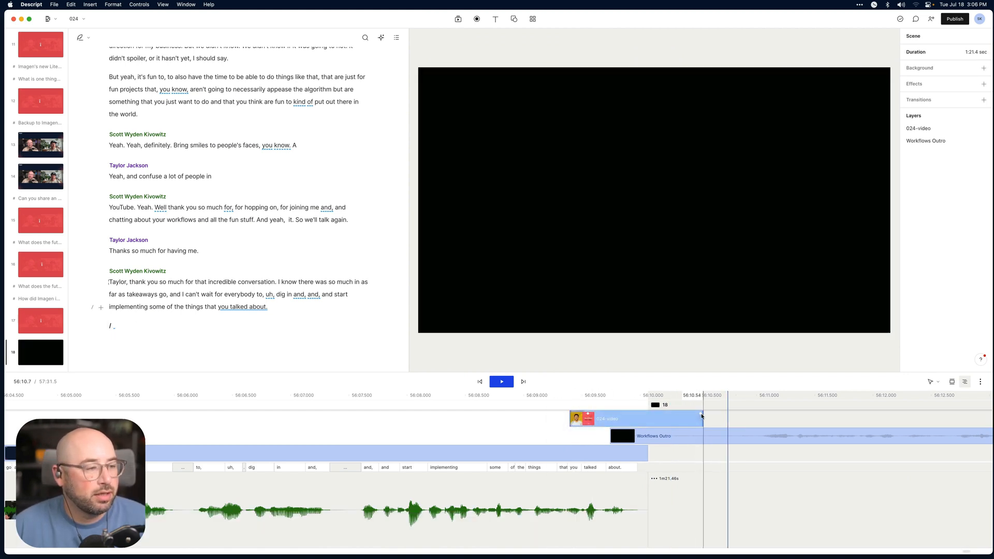
- Play the transition through the 024-video image into the outro from 56:08.9
left_click(518, 397)
key("space")
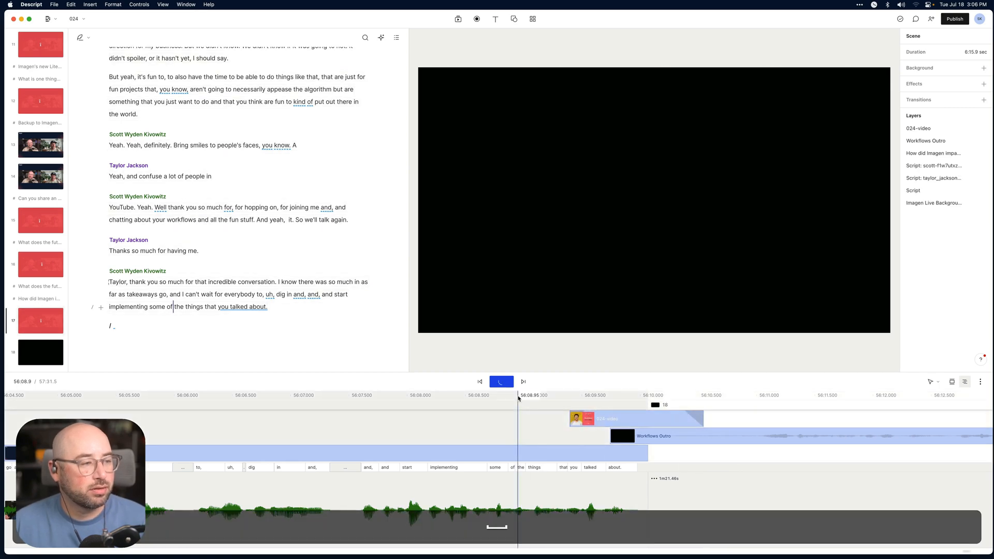
key("super+minus")
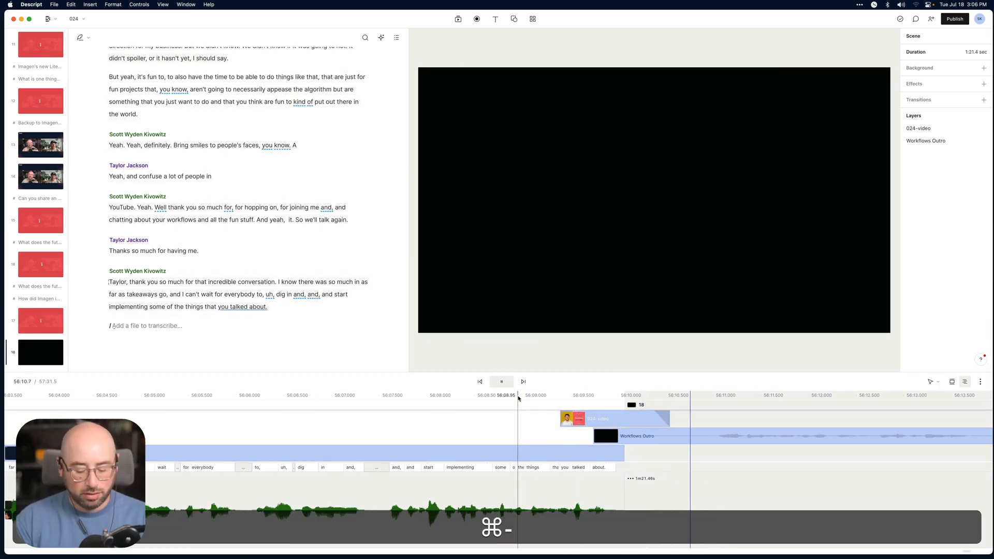
key("super+minus")
key("super+minus")
key("super+minus")
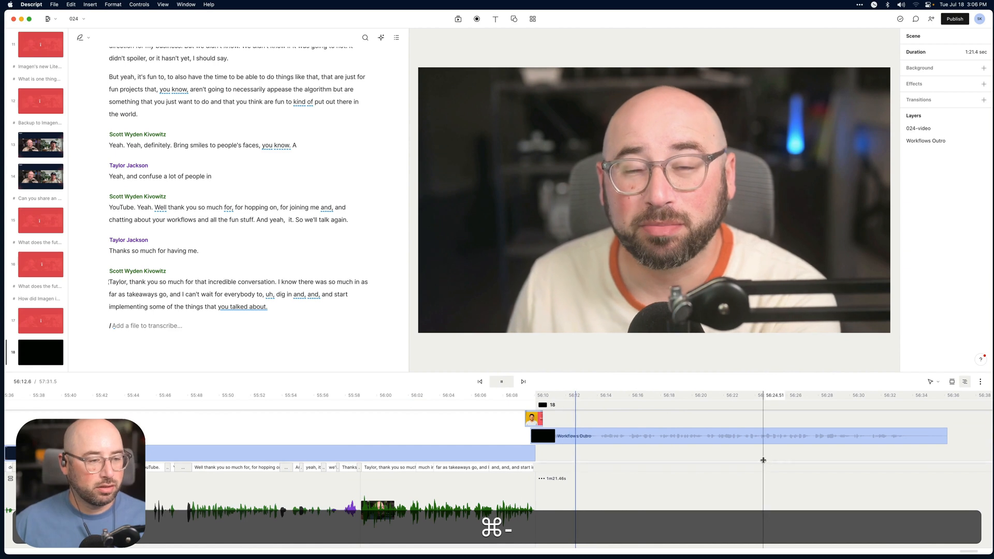
scroll(779, 525, "right", 5)
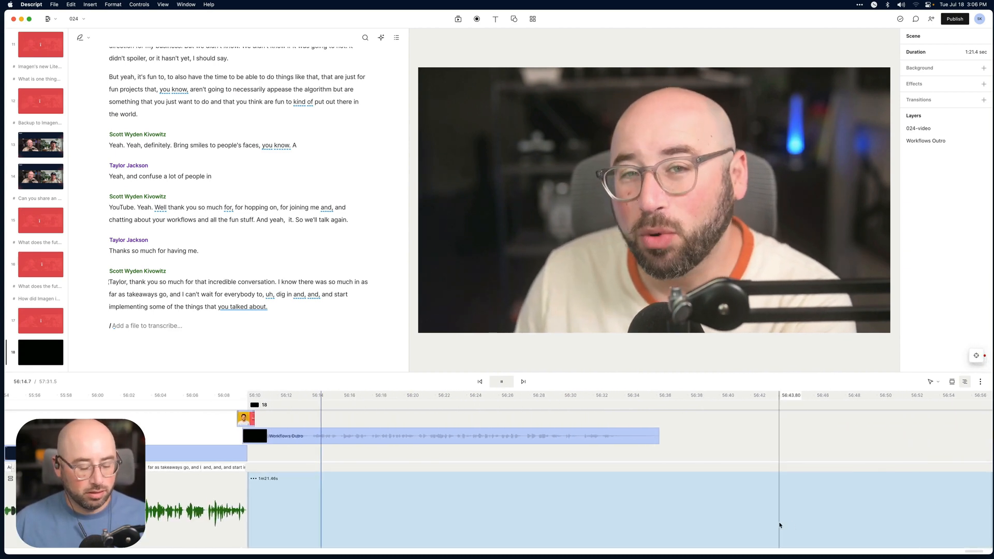
key("b")
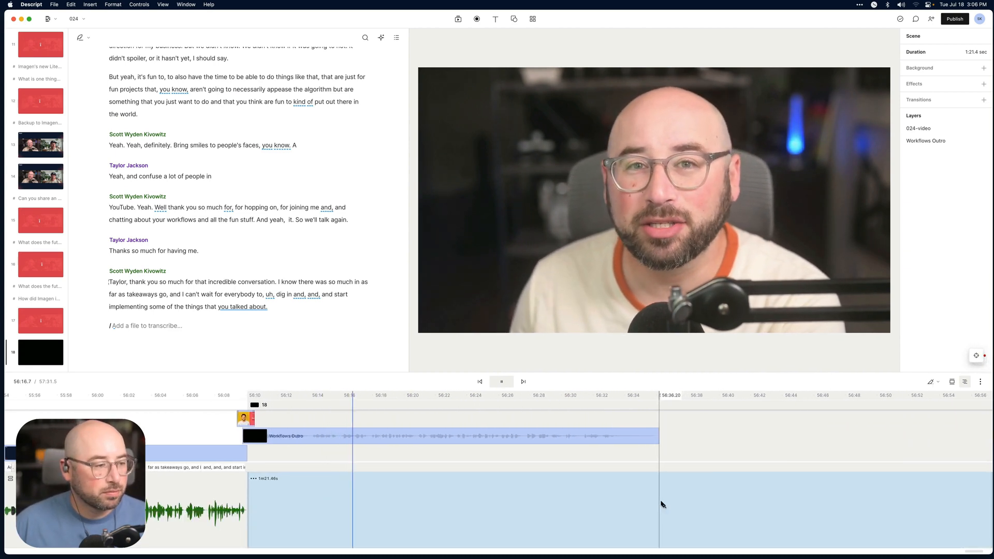
left_click(662, 504)
key("a")
key("b")
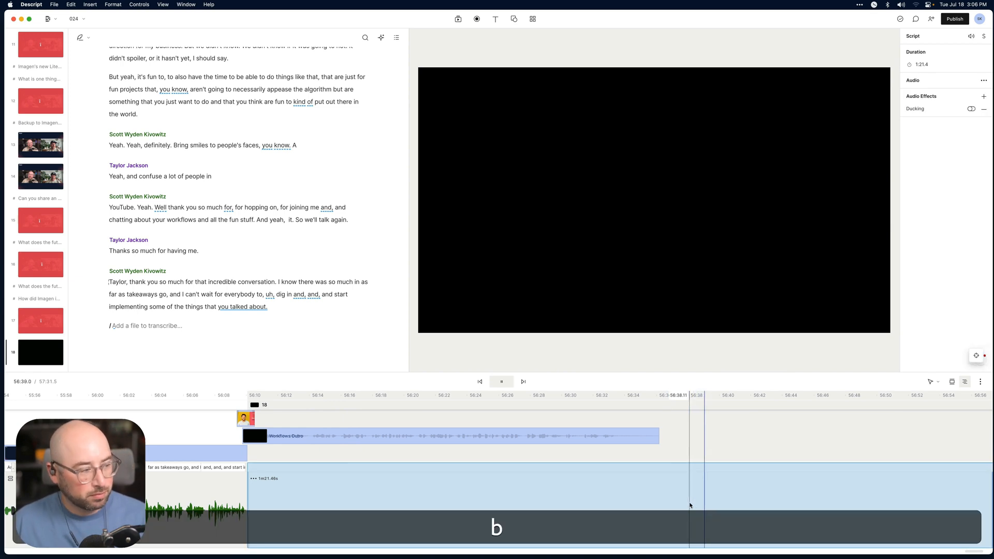
- Shorten the final gap clip to about 25.9 seconds to match the Workflows Outro layer's end, and play into the outro
key("super+minus")
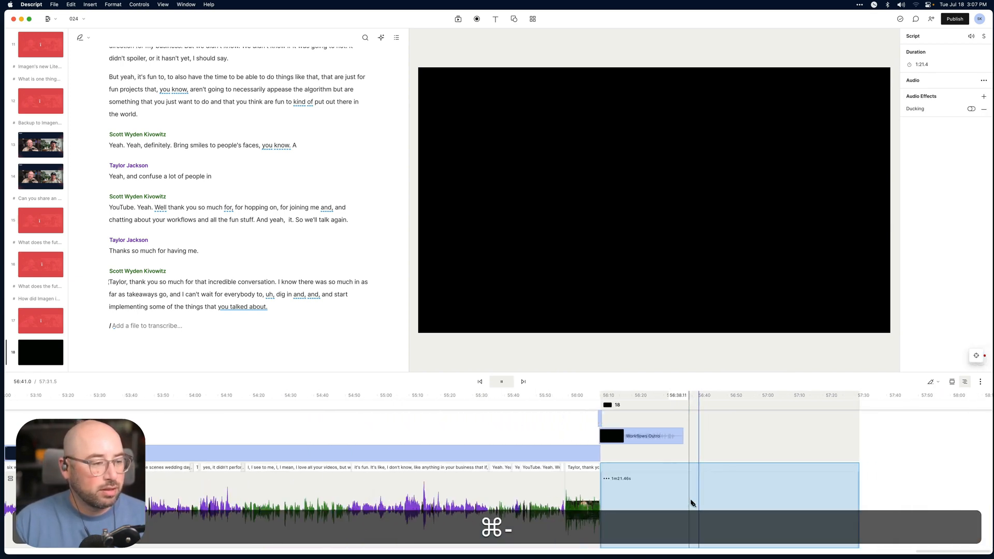
key("Escape")
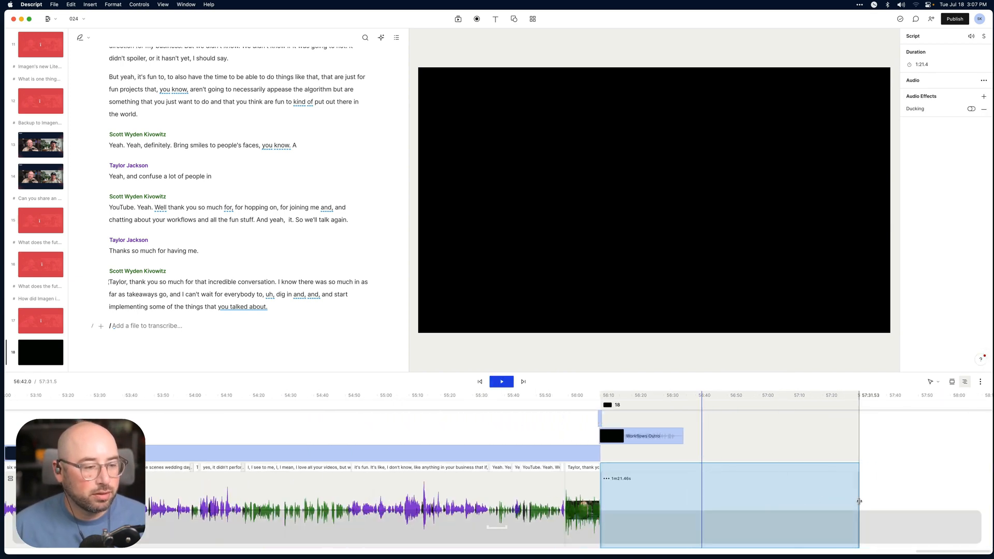
left_click_drag(858, 501, 682, 502)
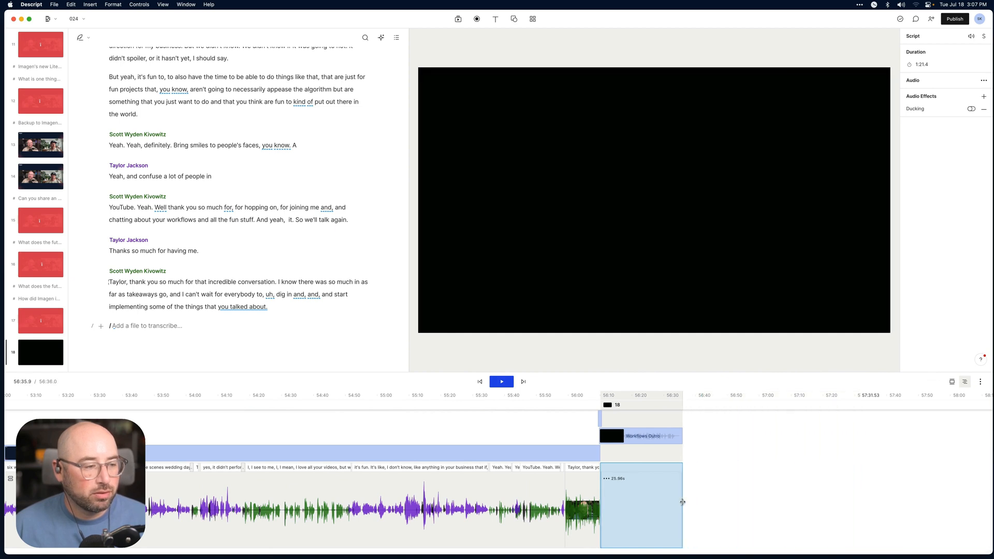
left_click(592, 397)
key("space")
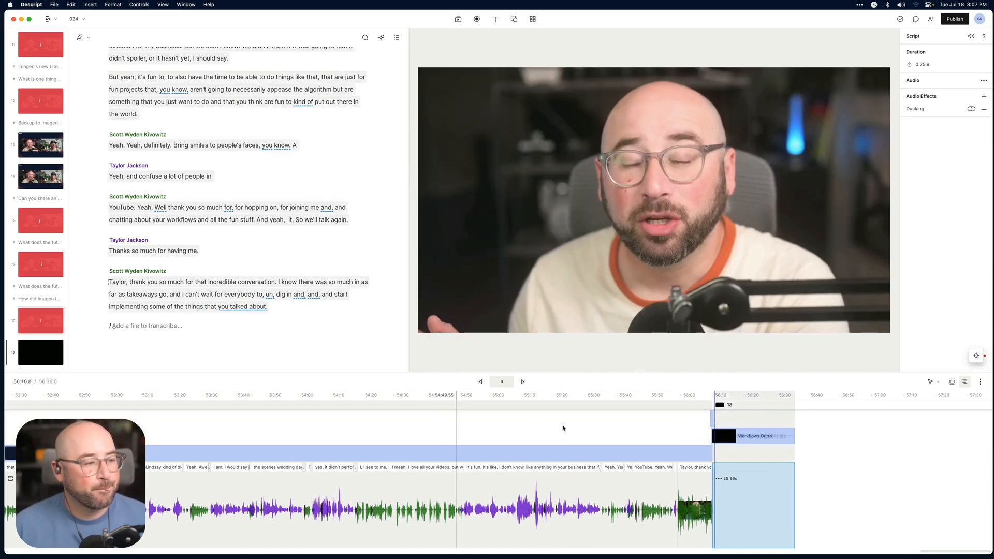
- Play the final seconds of the episode from about 56:32
left_click(780, 396)
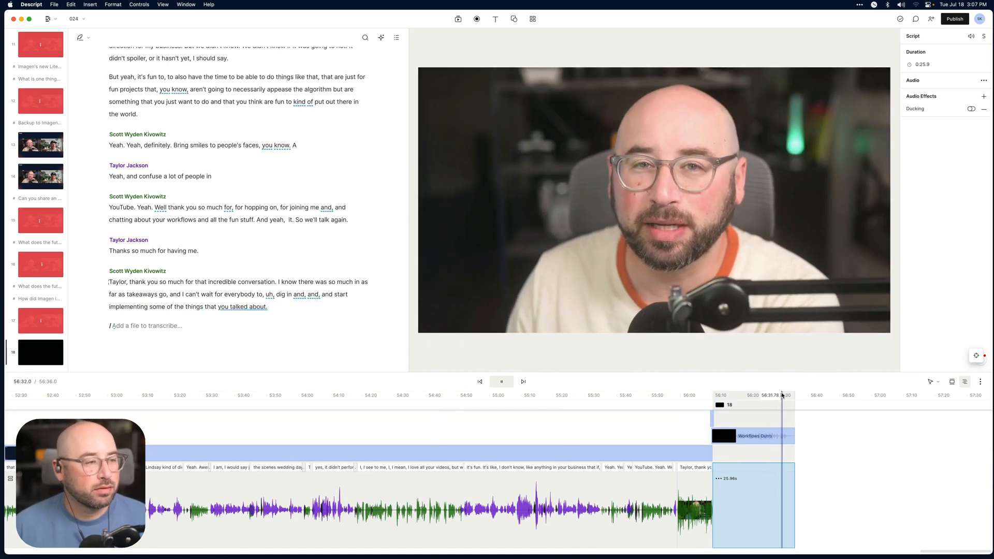
key("space")
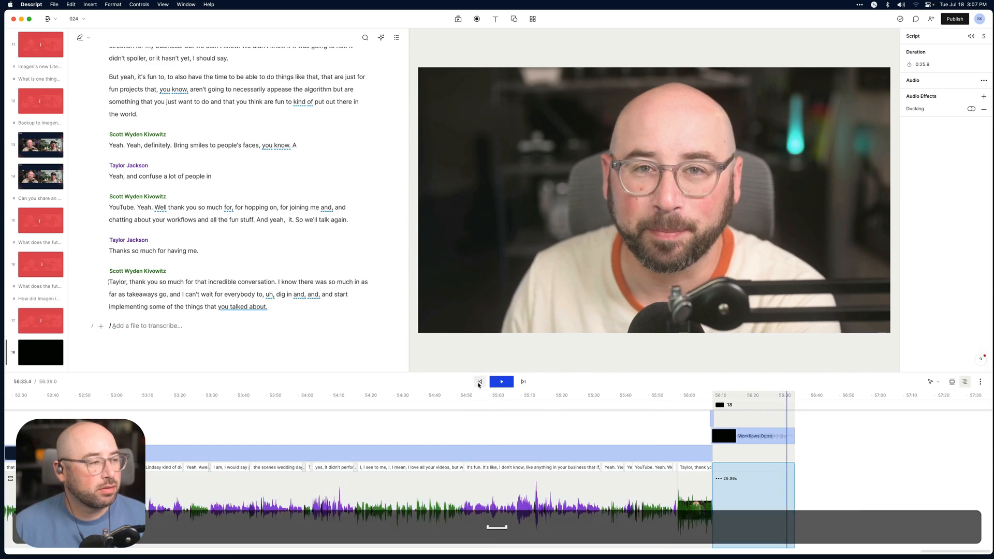
- Go back through the scenes and look over the whole episode on the timeline, from the outro to scene 9
left_click(480, 381)
left_click(479, 381)
left_click(479, 382)
left_click(479, 382)
left_click(480, 382)
key("super+minus")
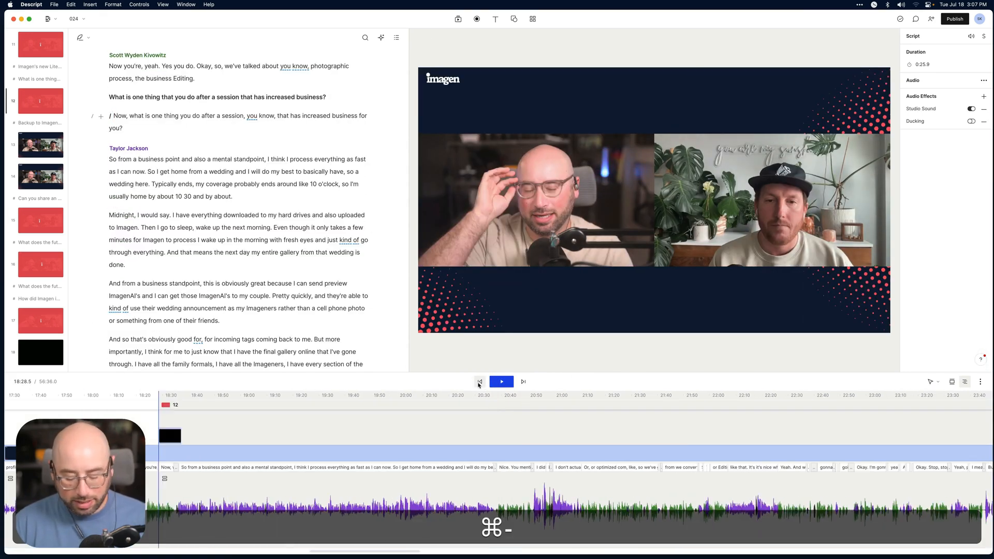
key("super+minus")
key("super+minus")
key("super+minus")
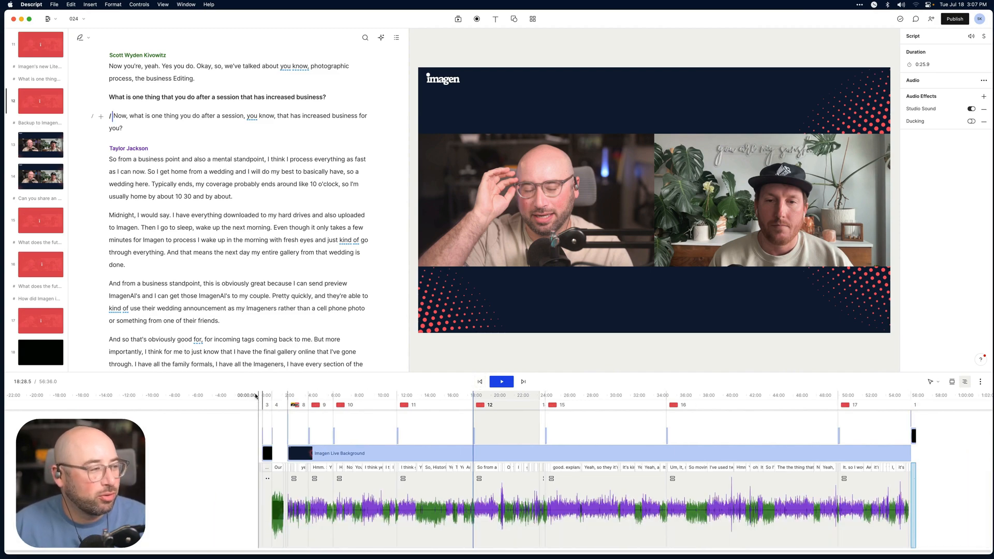
scroll(255, 396, "right", 2)
left_click(254, 396)
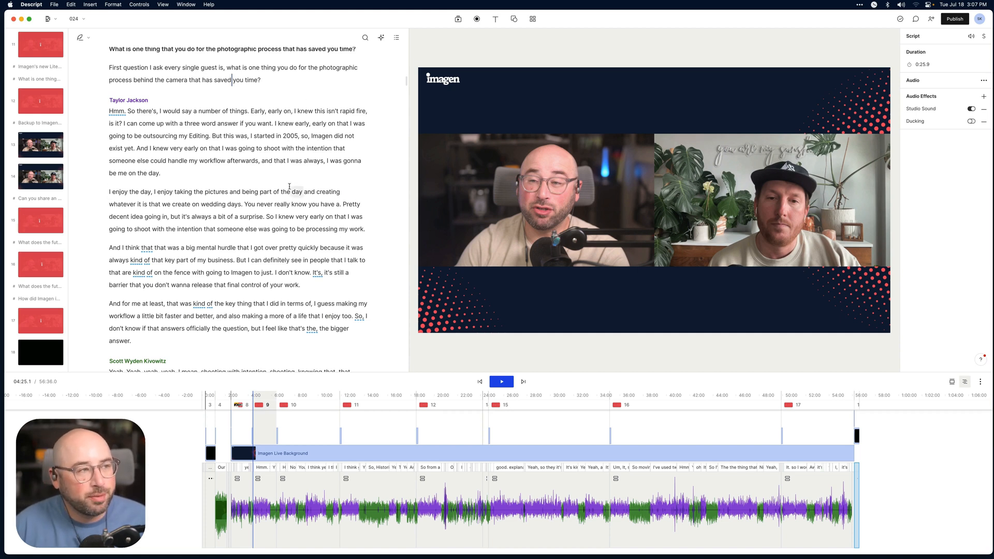
- Review the export options for video, subtitles and transcript without exporting the episode
left_click(955, 18)
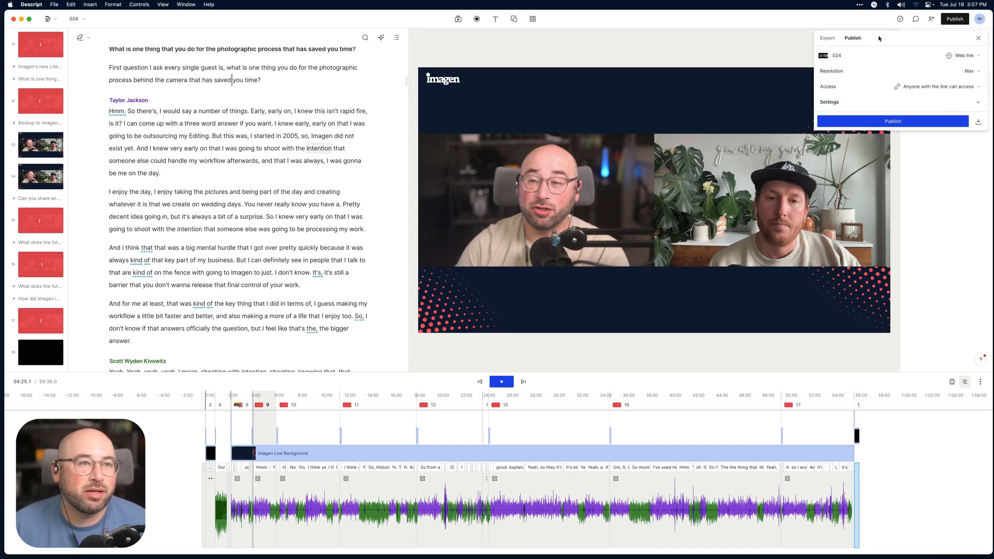
left_click(827, 38)
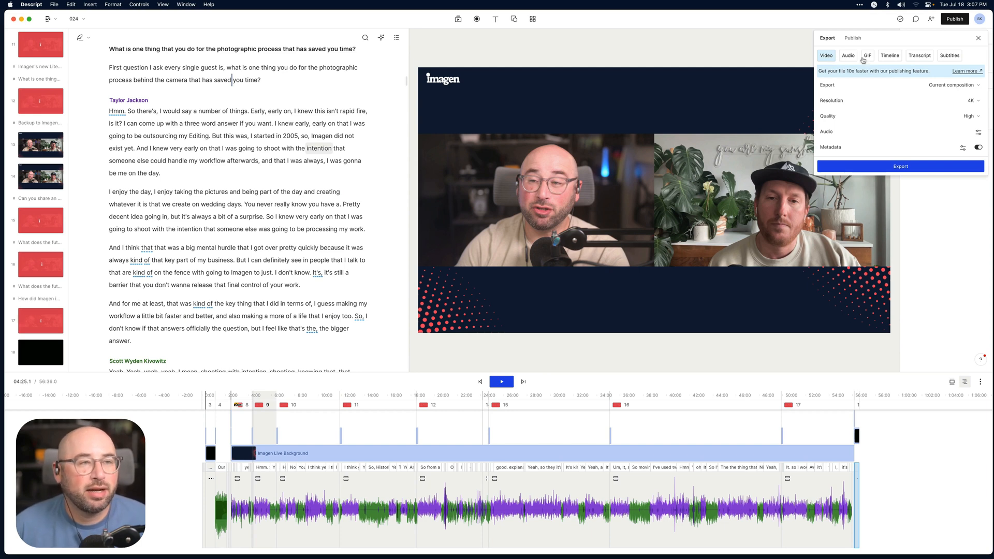
left_click(945, 57)
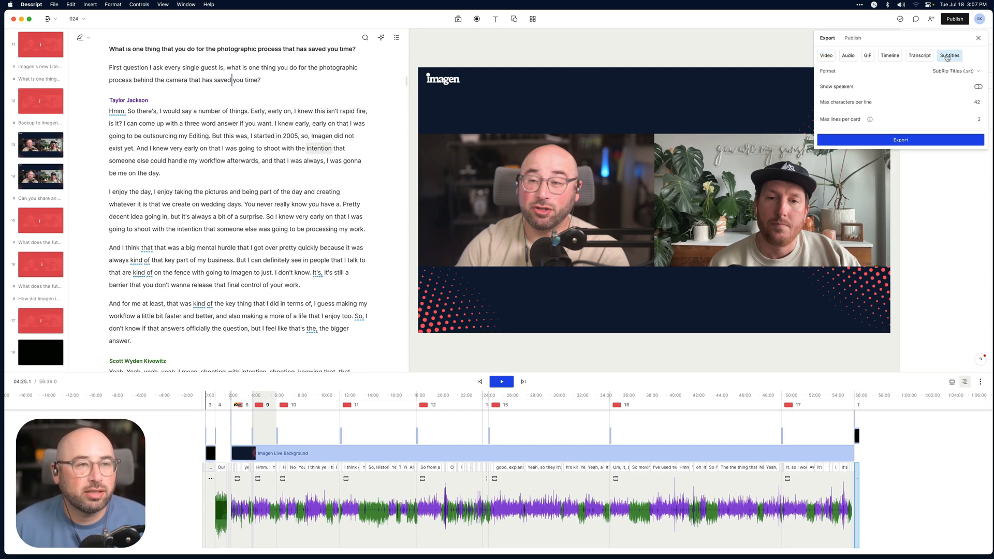
left_click(921, 56)
left_click(748, 58)
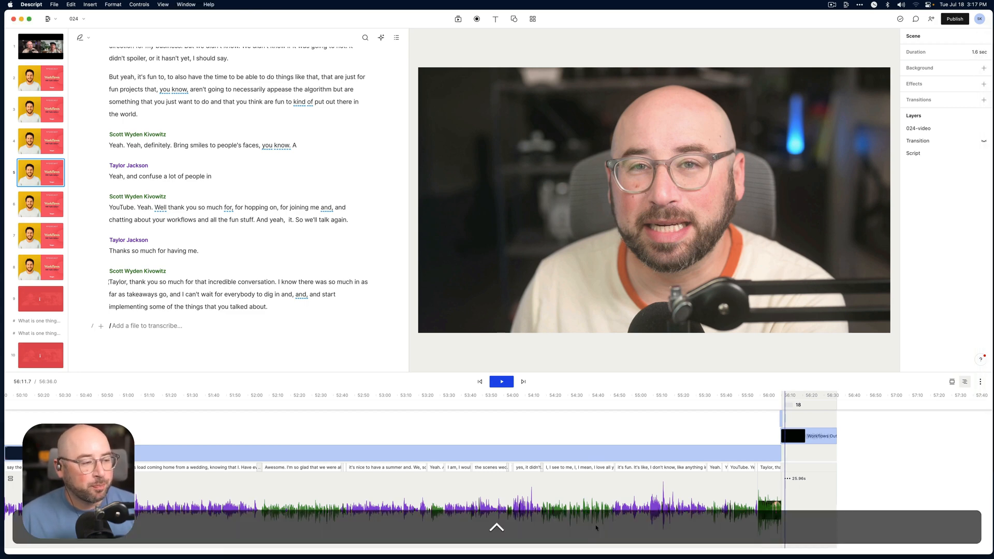
- Open the interview clip's sequence and check the Studio Sound intensity on both speakers' tracks, then return to the composition
left_click(604, 508)
right_click(606, 508)
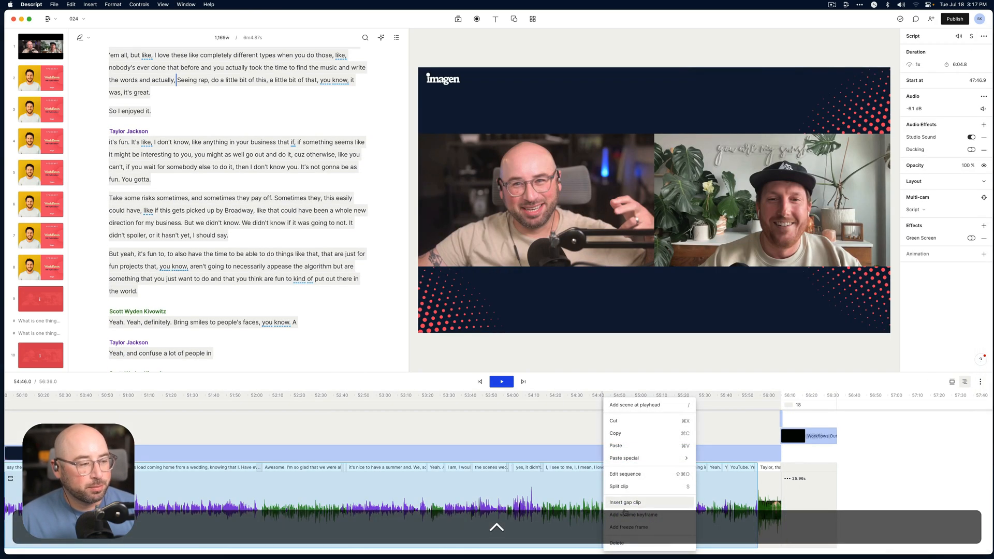
left_click(625, 475)
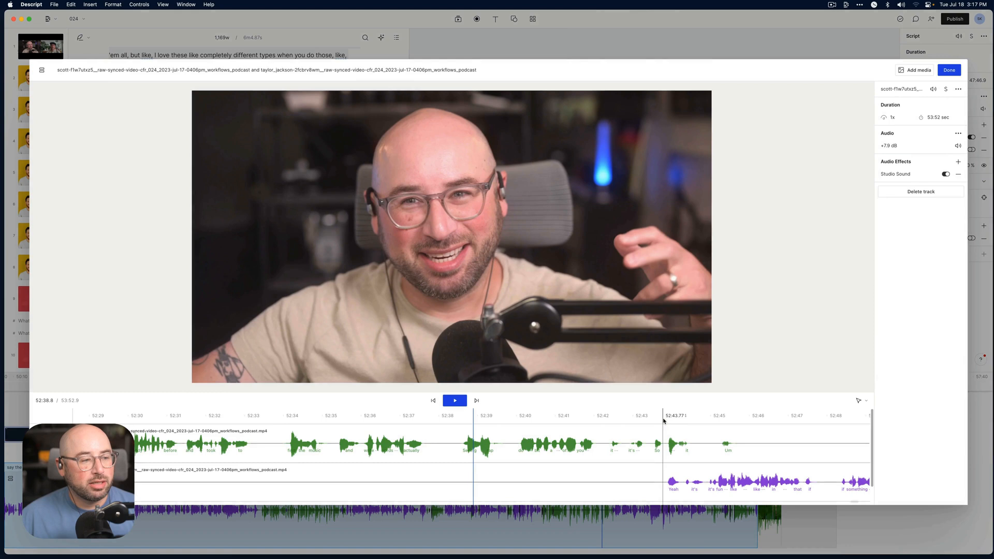
left_click(713, 448)
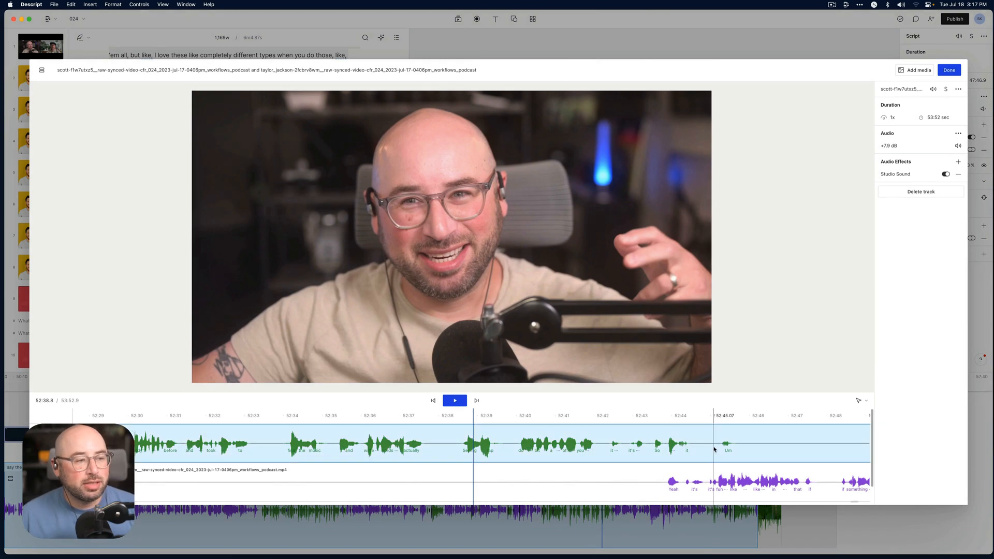
left_click(896, 174)
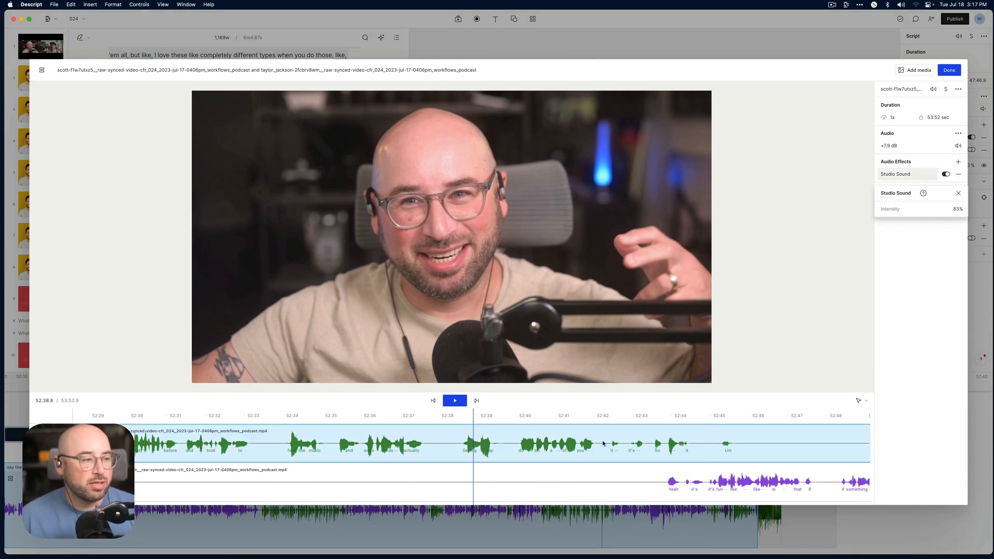
left_click(588, 489)
left_click(896, 176)
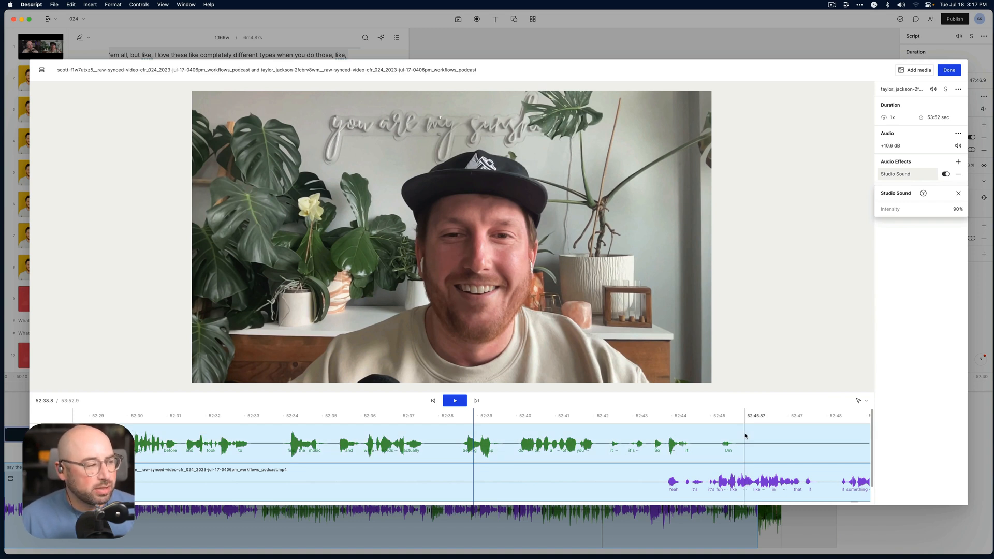
left_click(887, 65)
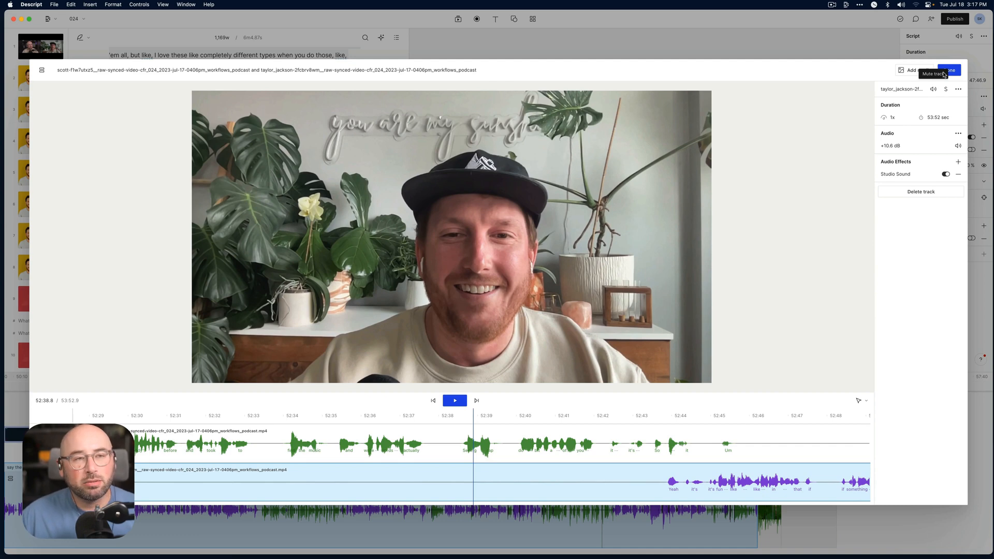
key("super")
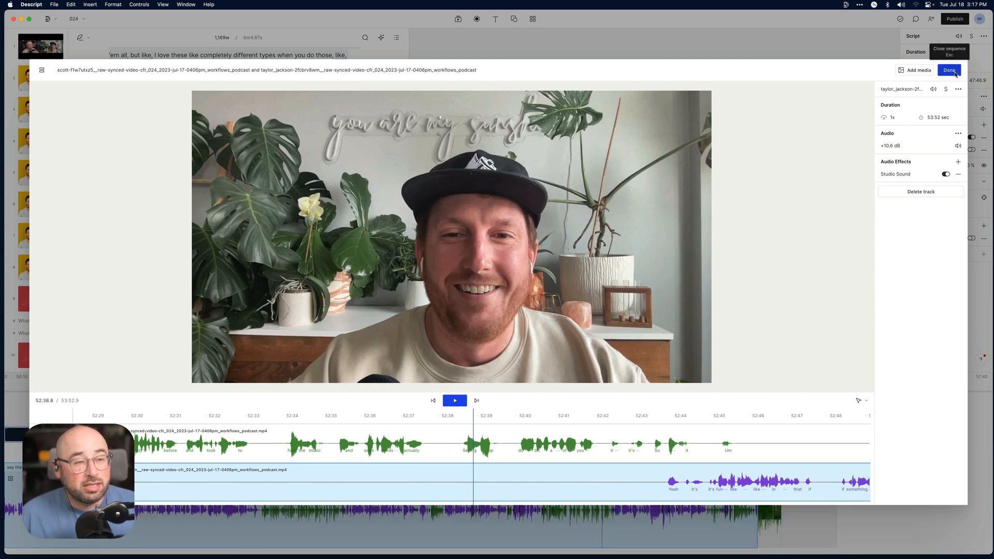
left_click(956, 74)
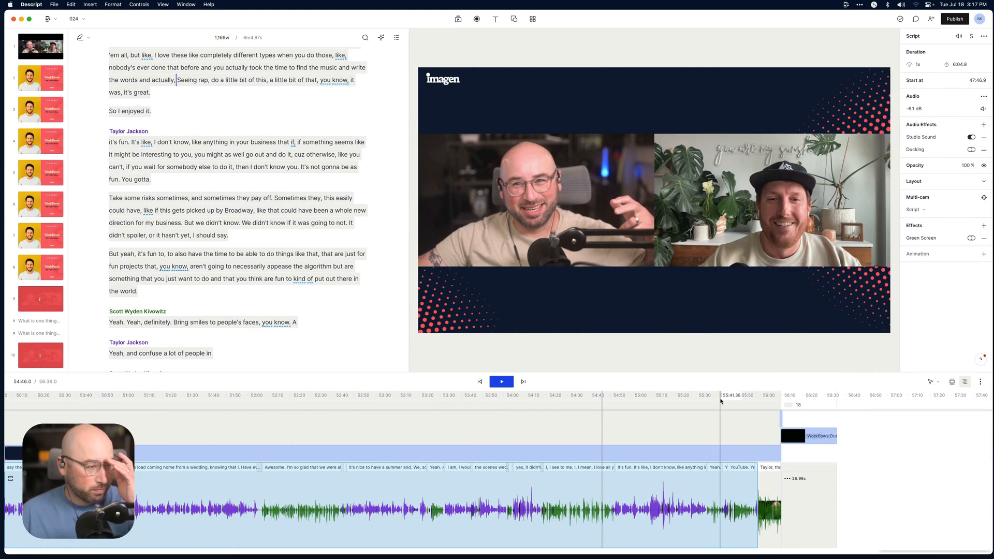
- Look over the last scenes on the timeline and the closing part of the script
scroll(720, 401, "left", 10)
left_click(457, 429)
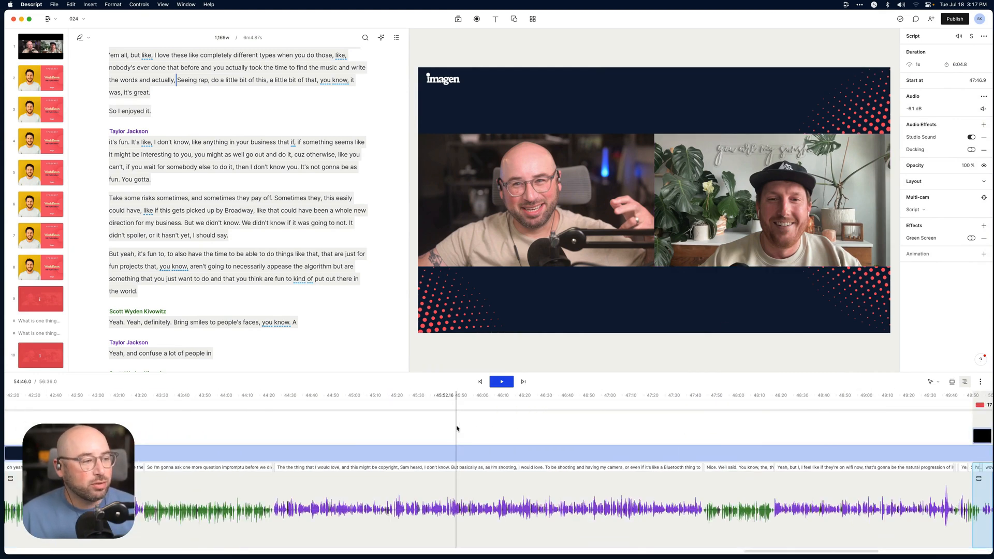
key("super+minus")
key("super+minus")
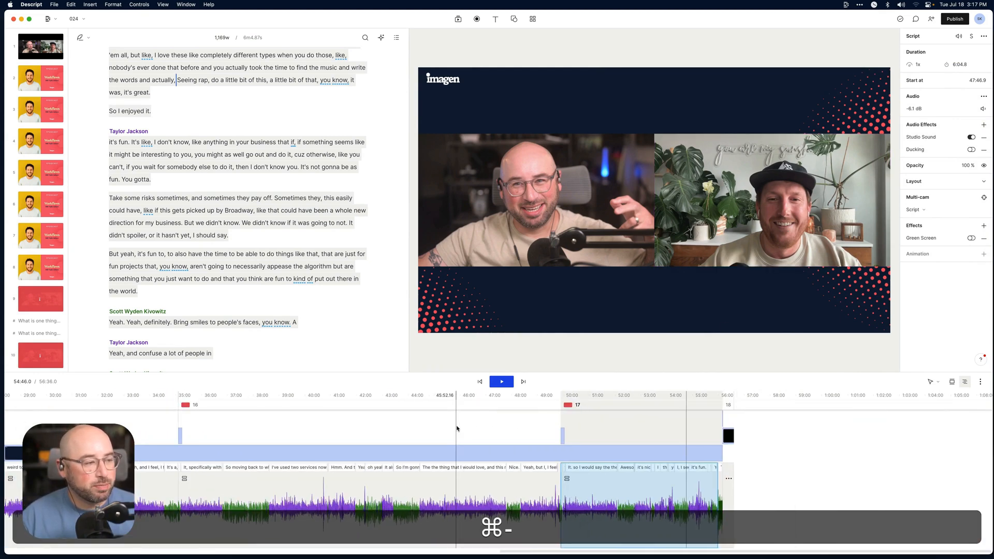
triple_click(265, 226)
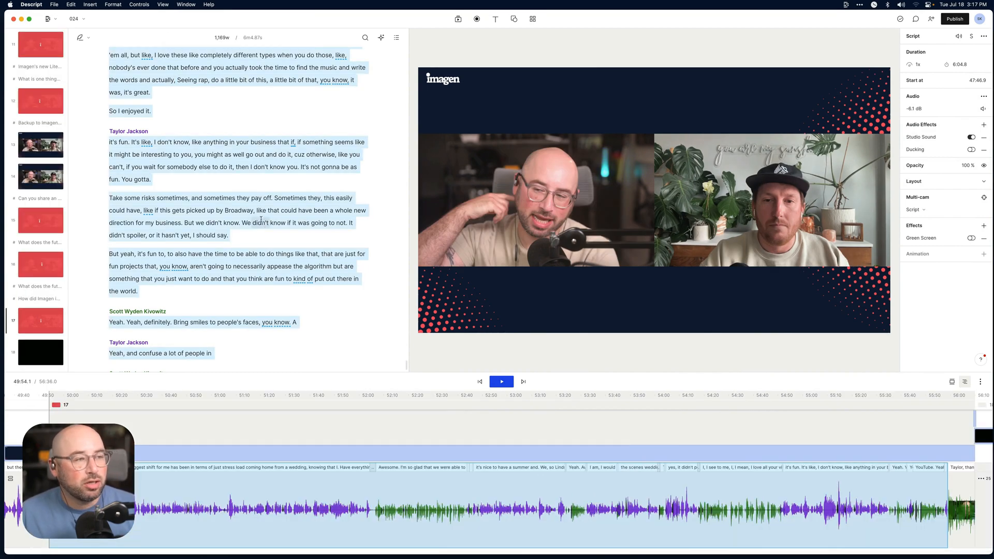
left_click(266, 224)
scroll(270, 200, "down", 5)
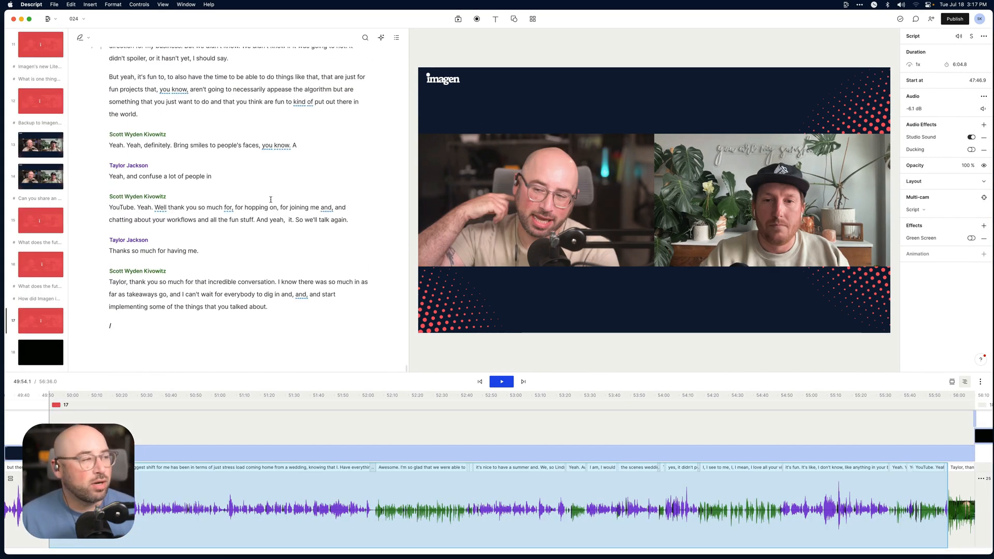
- Correct the mistranscribed surname after "this might be copyright" in the guest's answer about the future of photography workflows
scroll(231, 197, "up", 20)
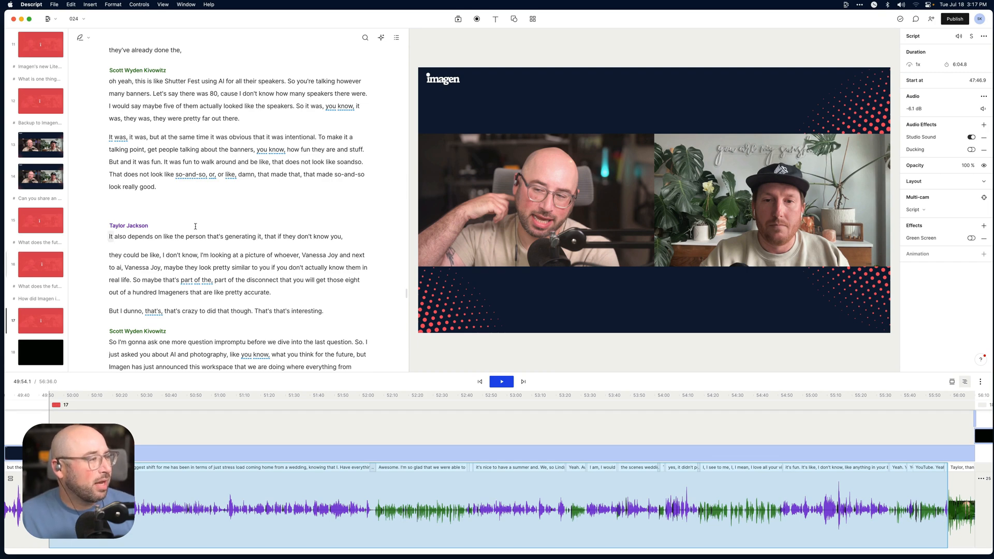
scroll(190, 275, "down", 2)
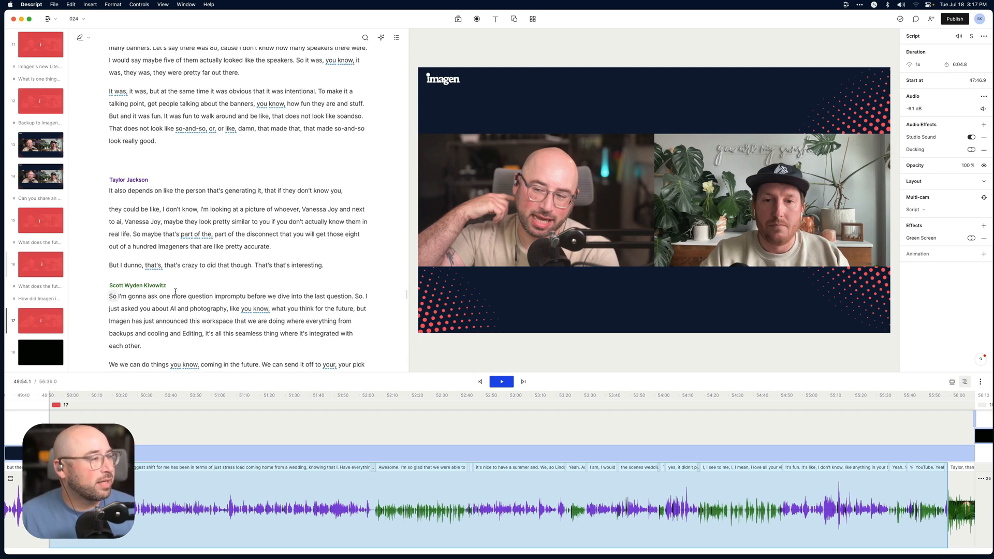
scroll(175, 291, "down", 5)
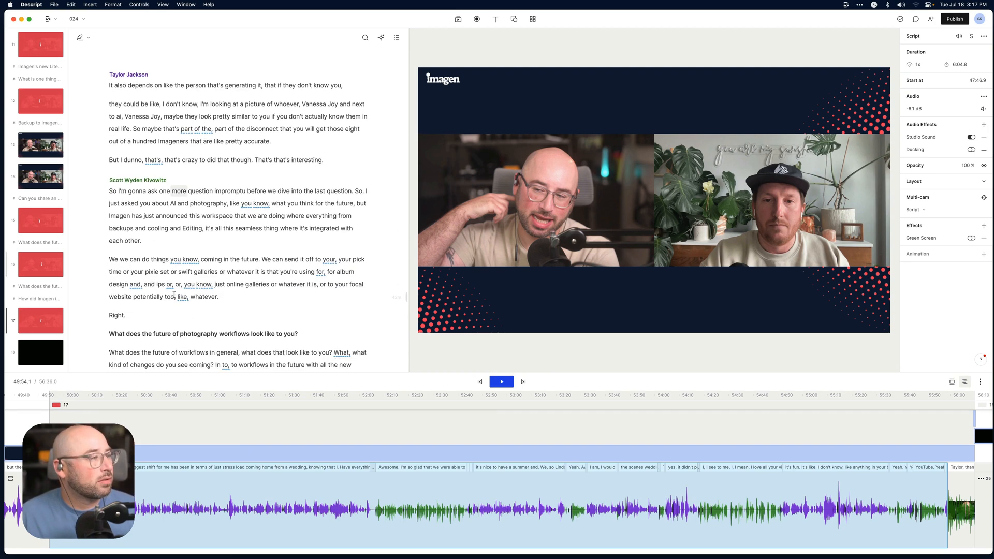
scroll(174, 295, "down", 1)
scroll(174, 294, "down", 3)
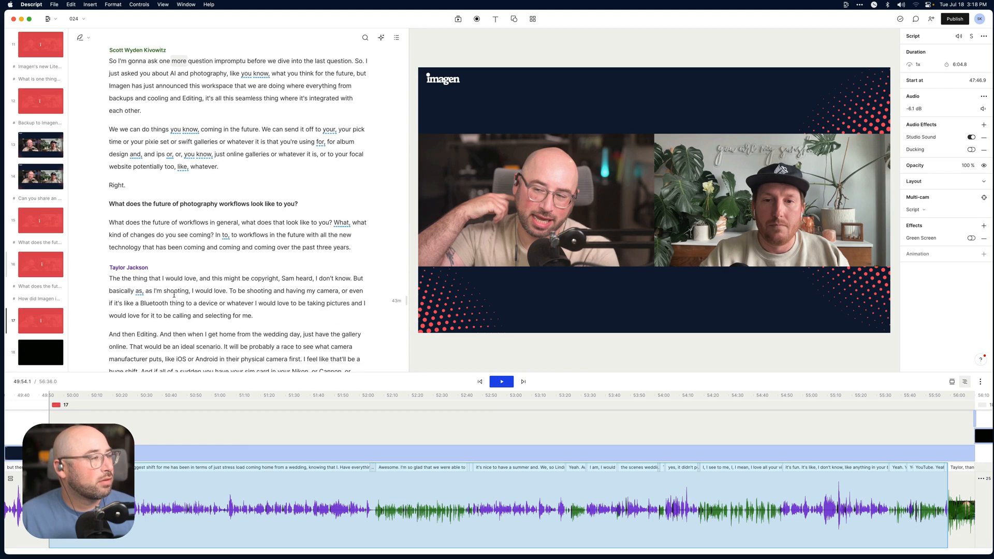
scroll(177, 250, "down", 5)
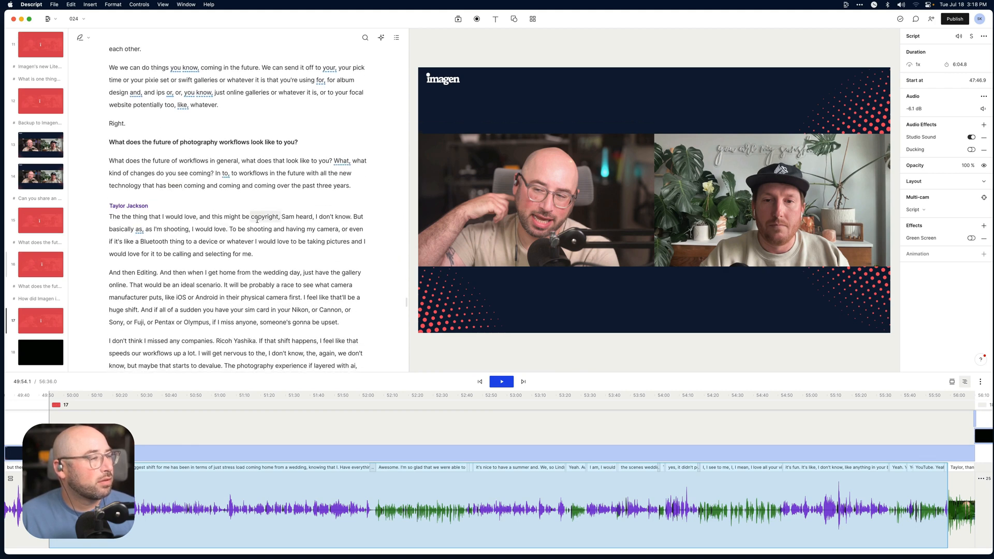
left_click(294, 216)
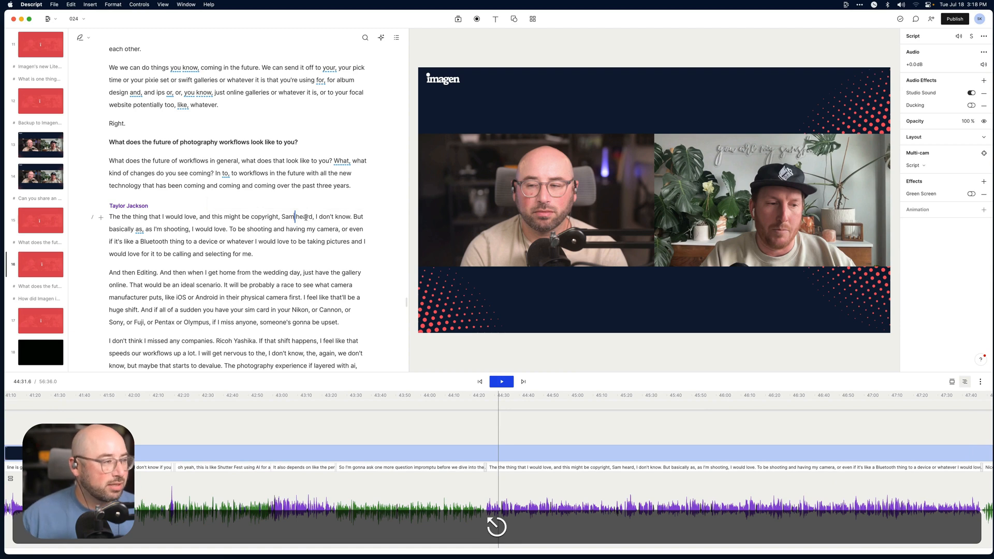
type("cHurd")
key("Return")
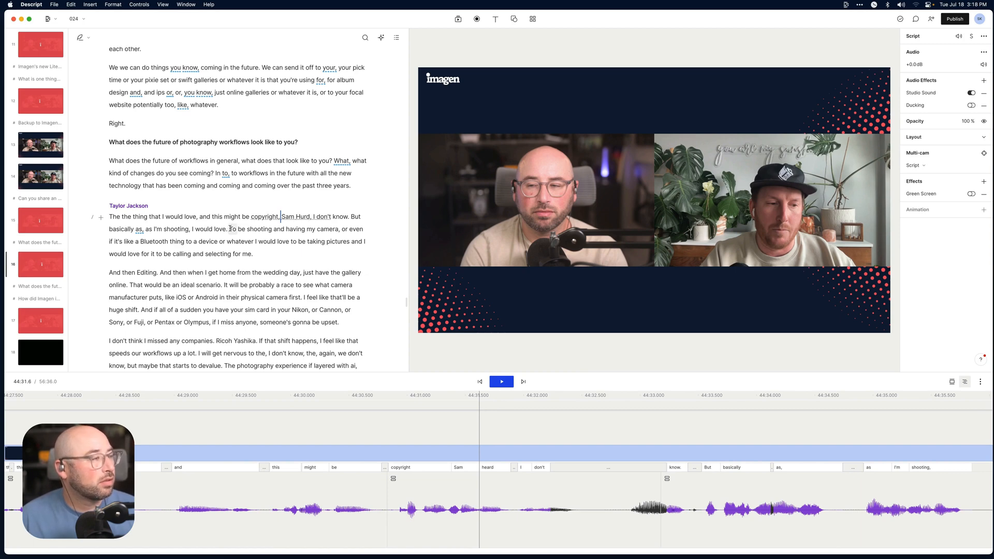
- Create a new composition from the passage "To be shooting and having my camera" through "perfect version of that same scene" and open it
left_click_drag(230, 229, 341, 325)
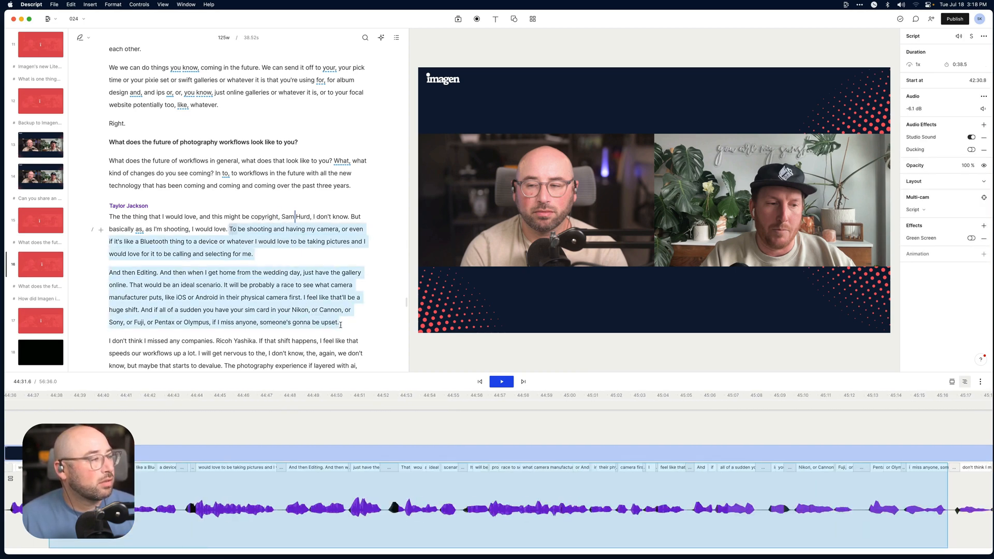
scroll(262, 303, "down", 3)
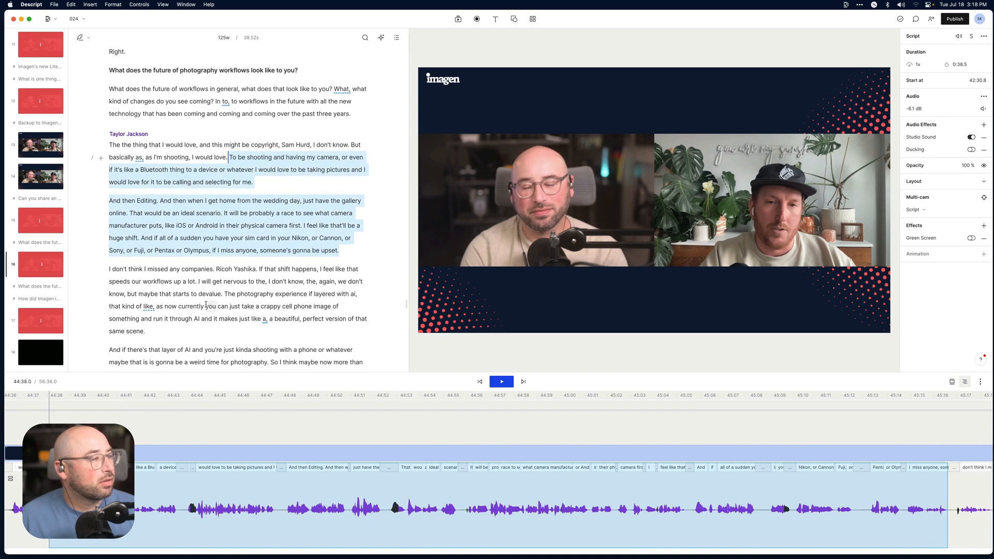
left_click(165, 330, "shift")
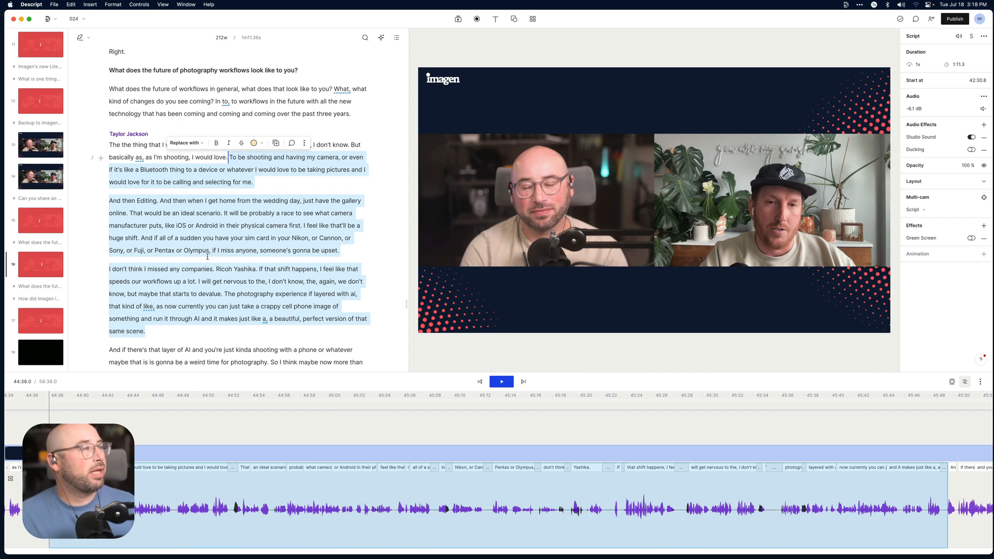
left_click(277, 144)
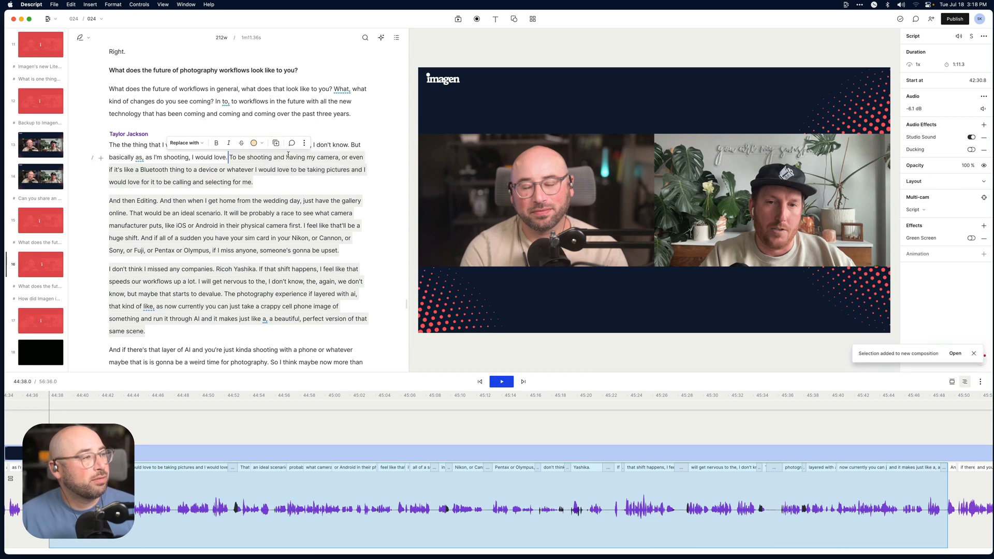
left_click(955, 353)
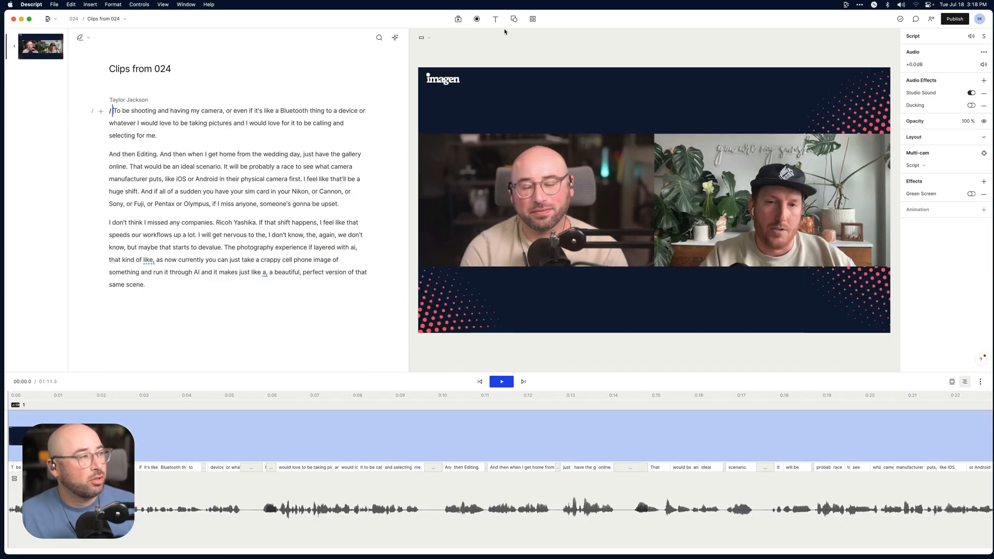
- Apply the Vertical Squares template from the Workflows set to the new clip and match the composition's orientation to it
left_click(458, 19)
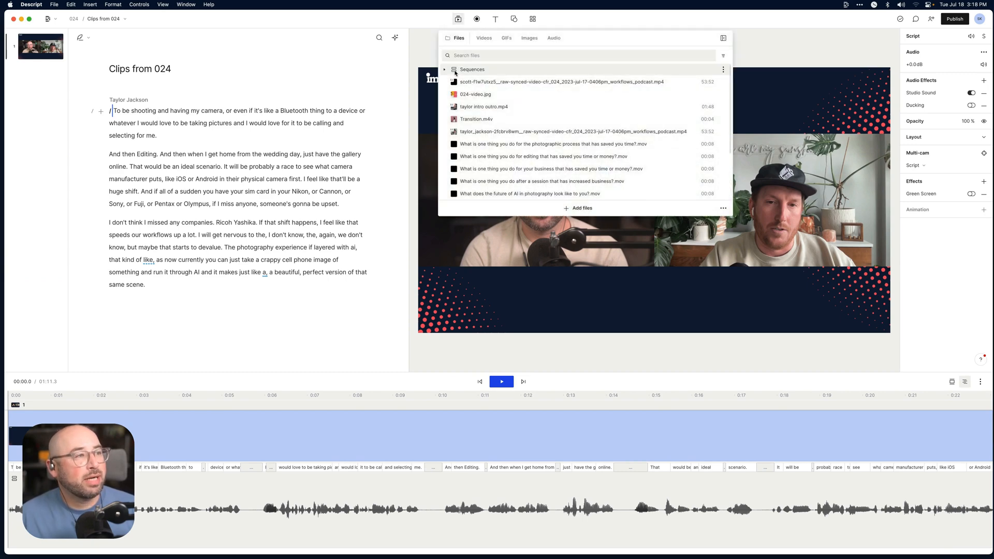
left_click(532, 20)
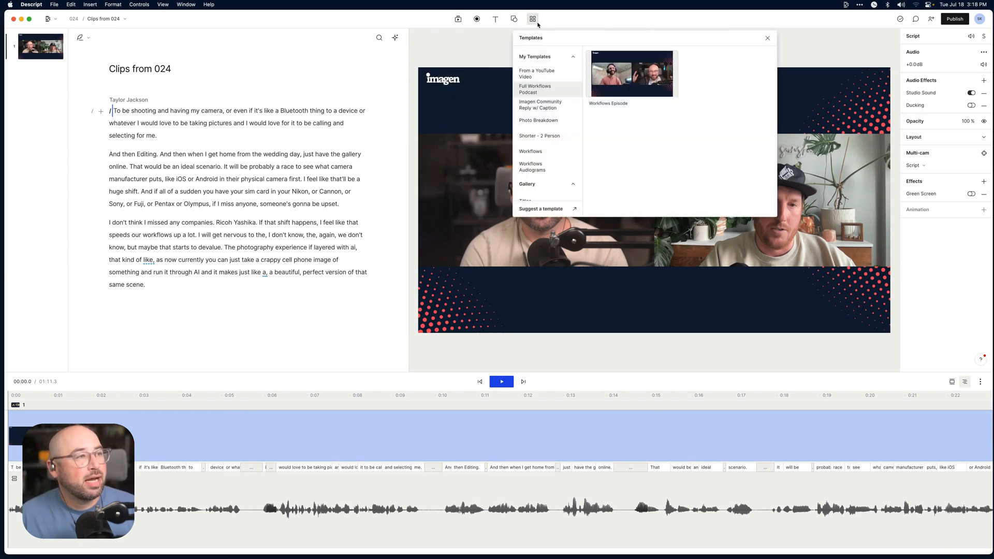
left_click(542, 152)
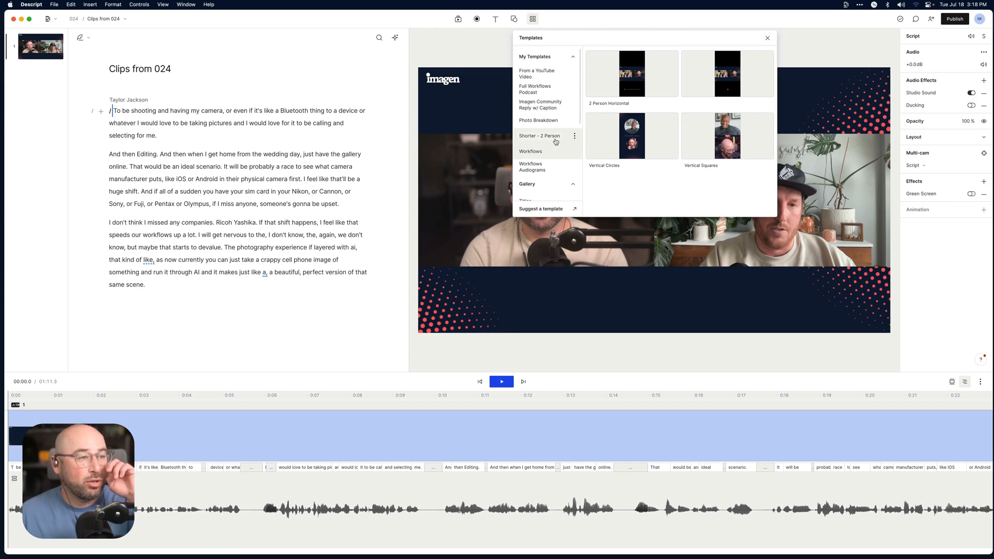
left_click(708, 120)
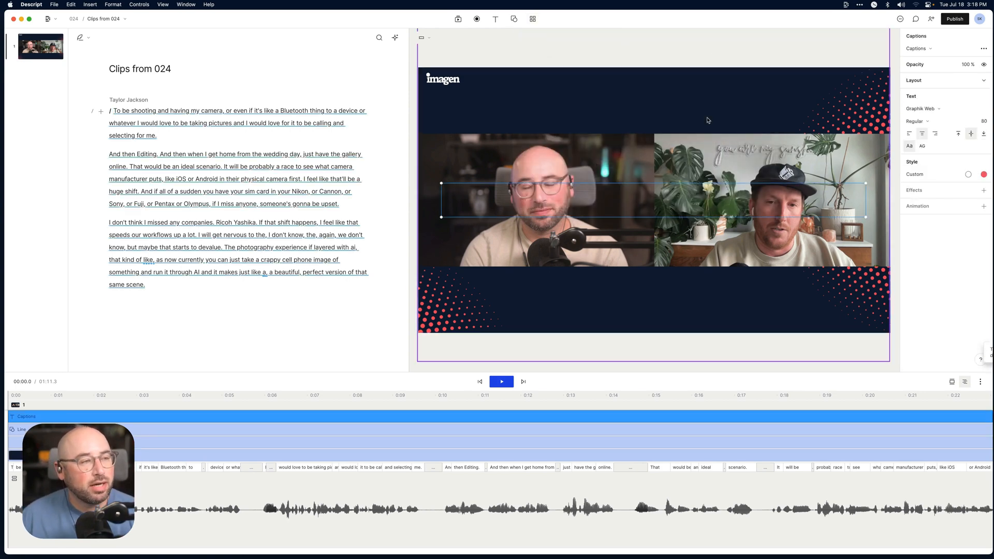
left_click(935, 351)
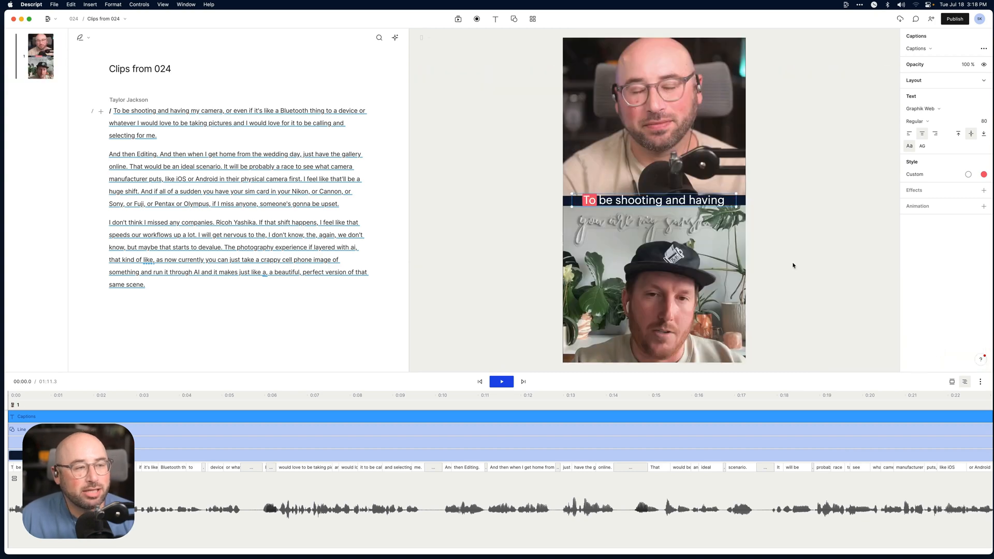
- Play the vertical clip from about 10.6 seconds to preview the captions and the stacked speaker layout
left_click(466, 396)
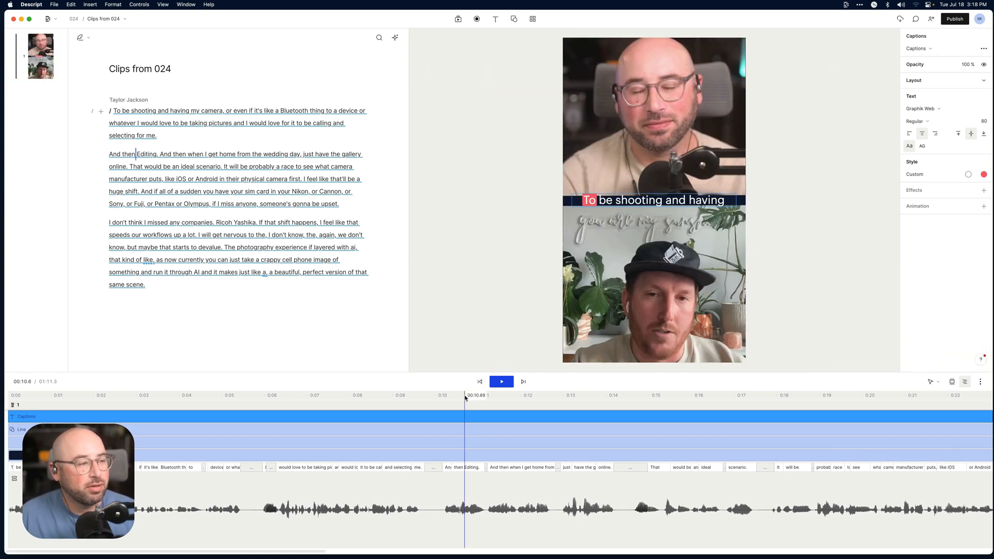
key("space")
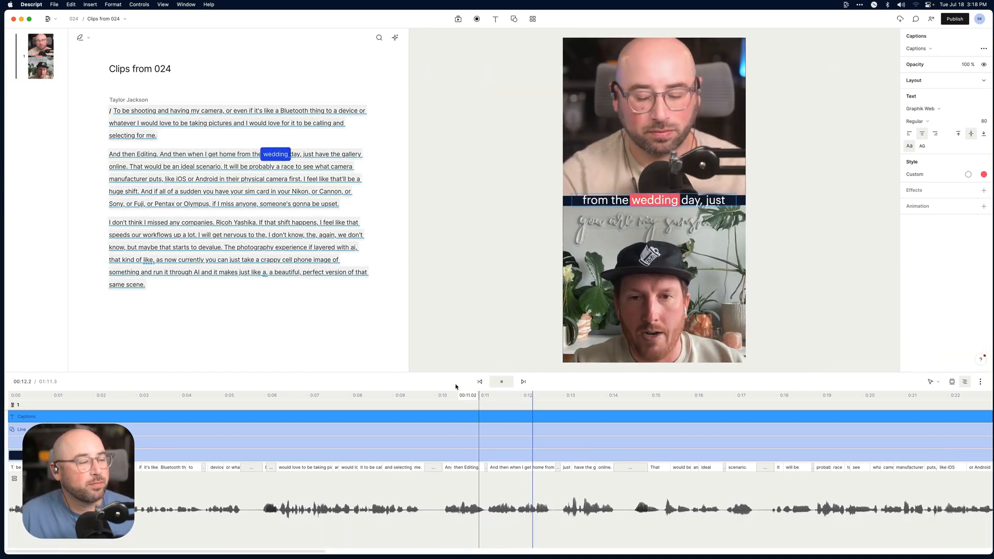
key("space")
- Duplicate the Clips from 024 composition and apply the Vertical Circles template to the copy
left_click(114, 22)
left_click(169, 67)
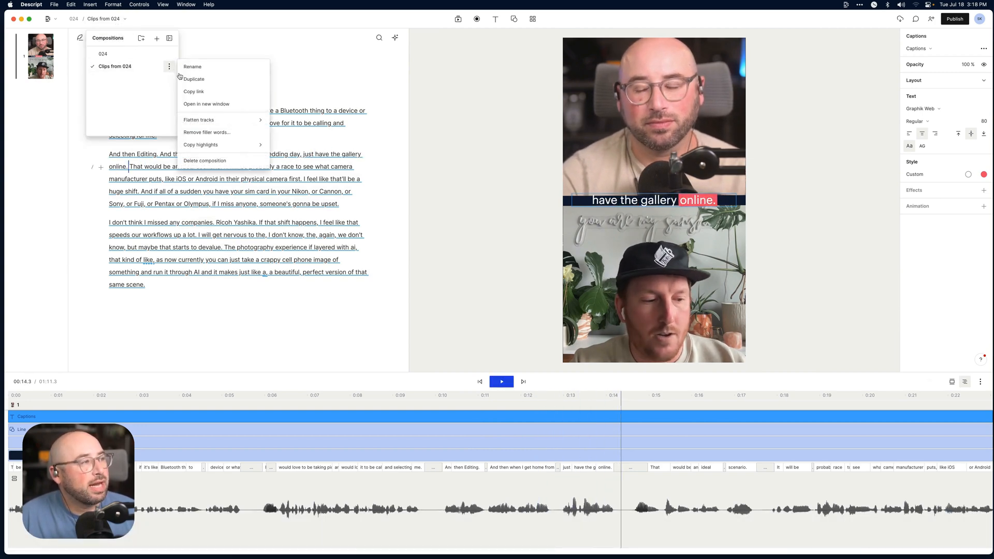
left_click(185, 80)
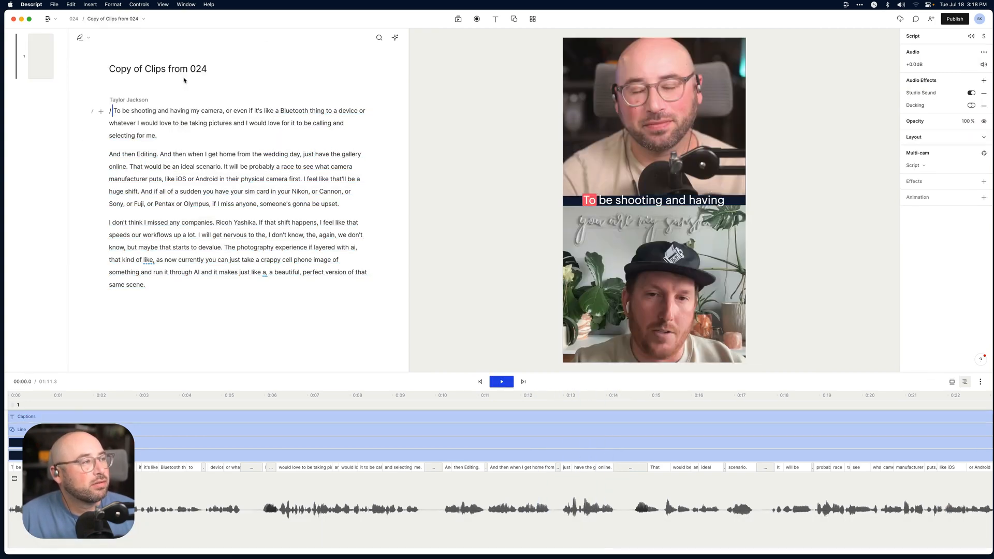
left_click(533, 18)
left_click(639, 123)
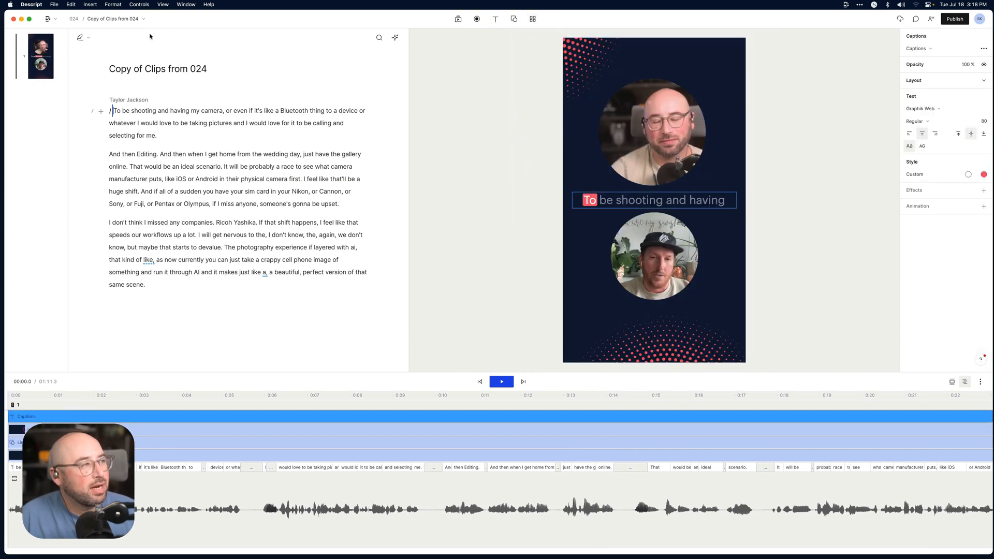
- Try the 2 Person Horizontal template on a duplicate of Copy of Clips from 024, and undo both the template and the duplication
left_click(144, 18)
left_click(169, 78)
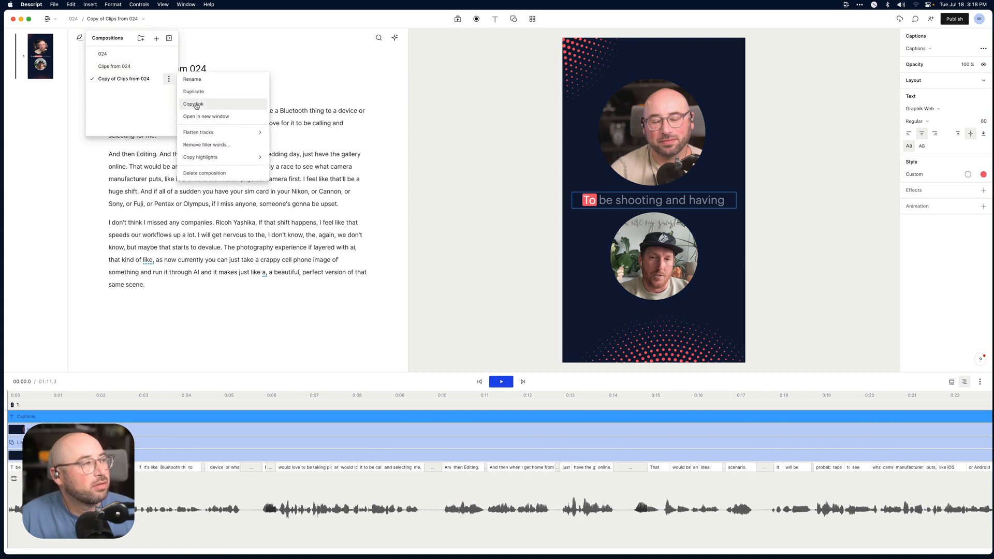
left_click(207, 92)
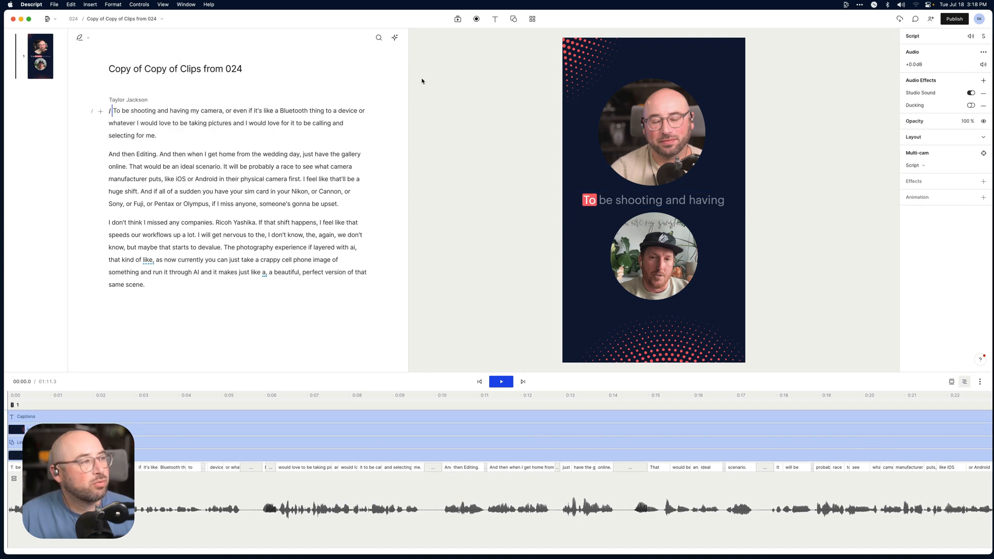
left_click(533, 19)
left_click(634, 75)
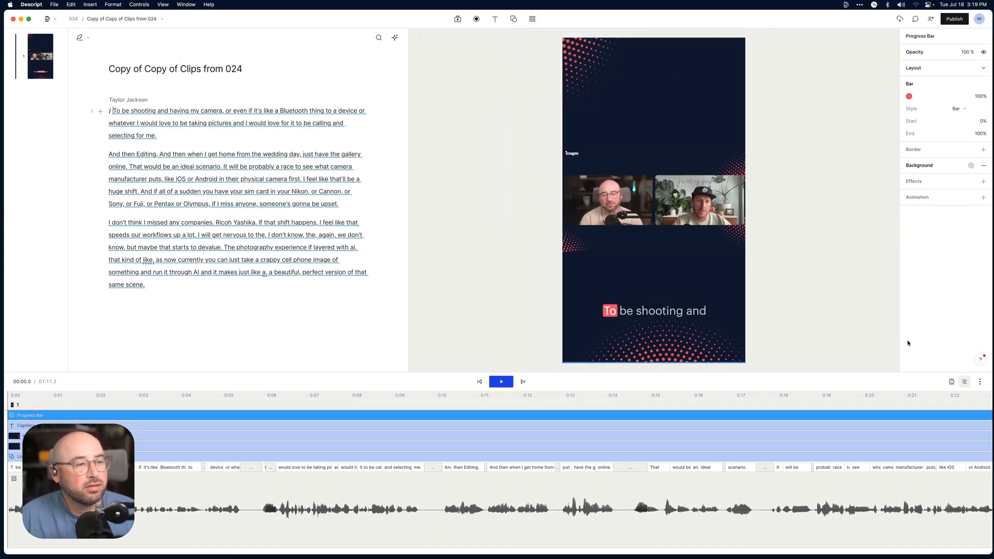
key("super+z")
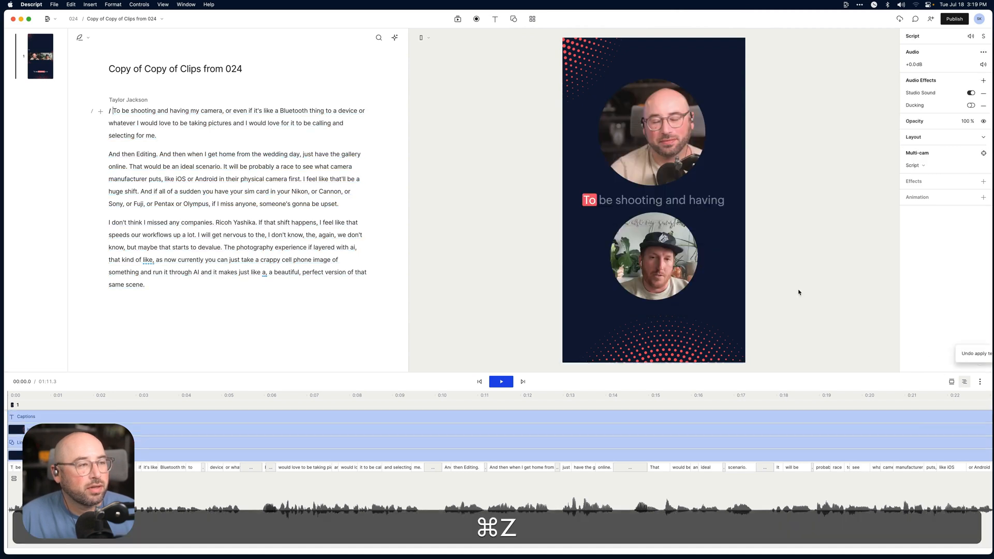
key("super+z")
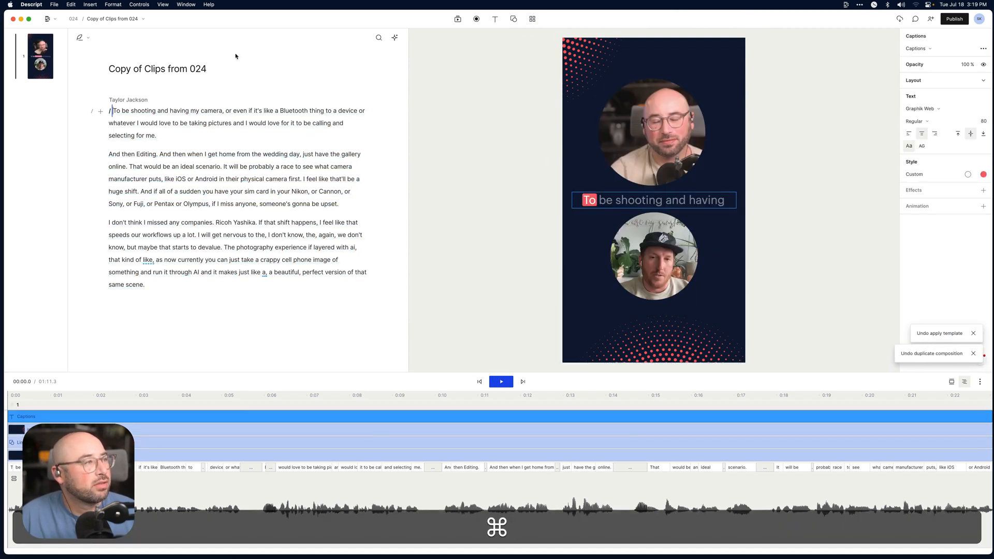
- Return to the 024 composition, create another new composition from the same highlighted passage about shooting and editing, and open it
left_click(139, 20)
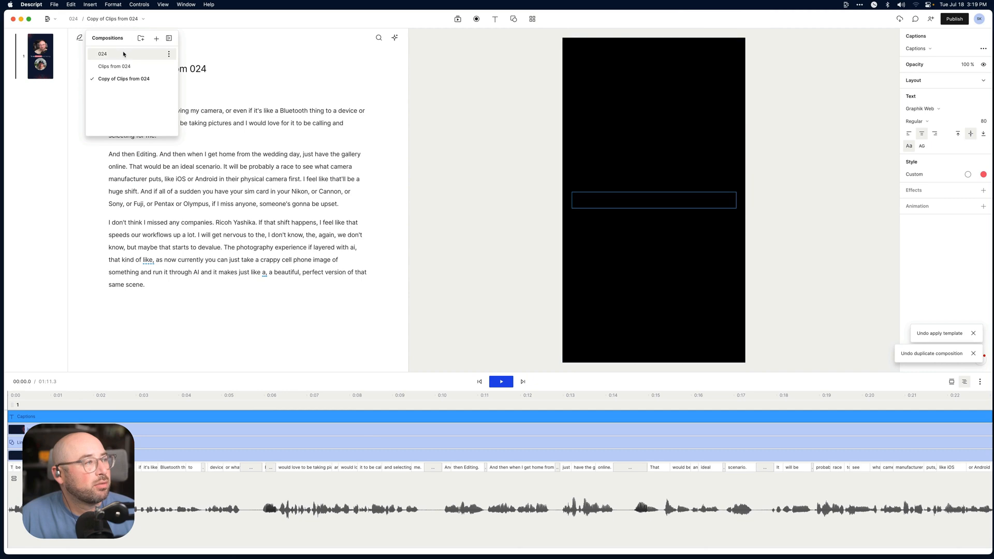
left_click(124, 54)
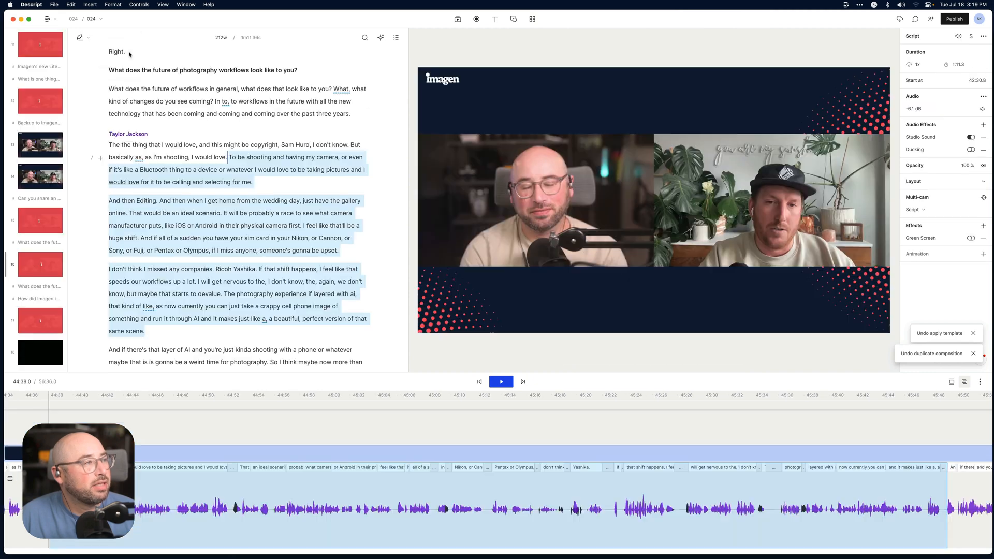
left_click(228, 157)
left_click_drag(228, 202, 165, 326)
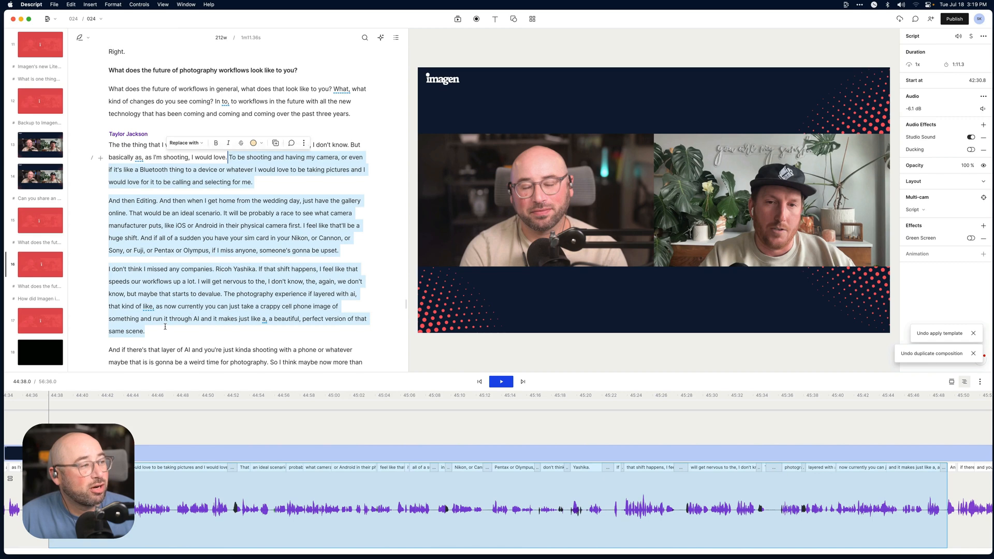
left_click(276, 143)
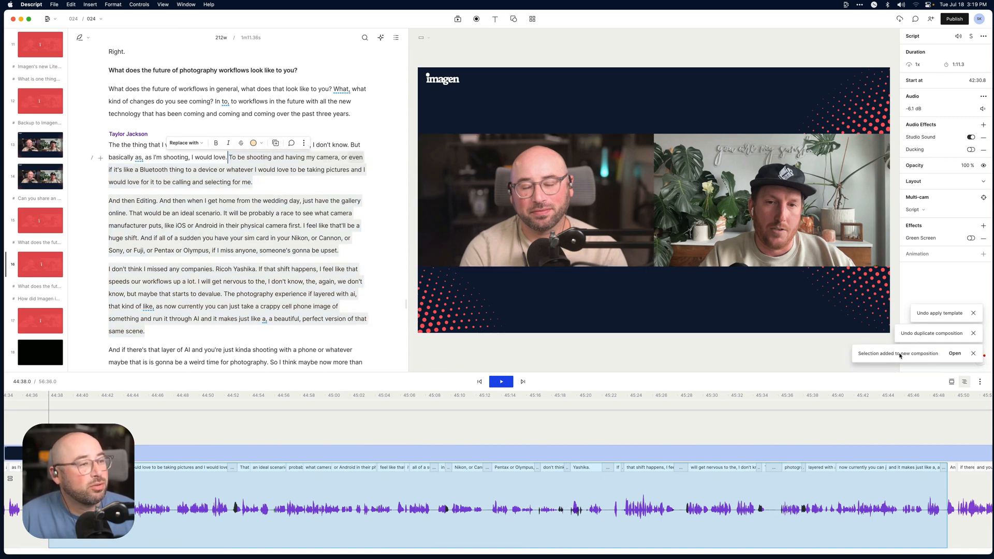
left_click(955, 353)
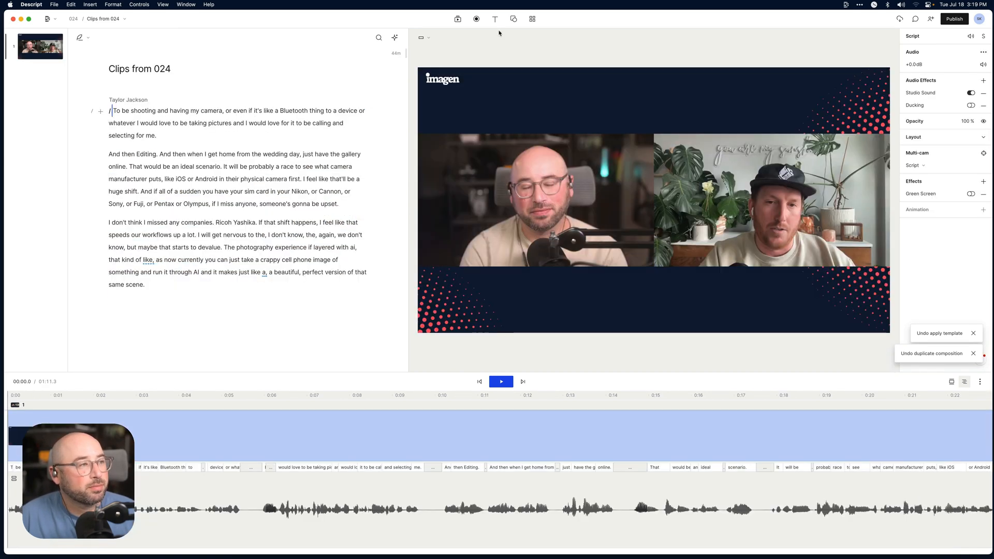
- Apply the 2 Person Horizontal template to the new clip, keeping its landscape orientation
left_click(457, 20)
left_click(532, 19)
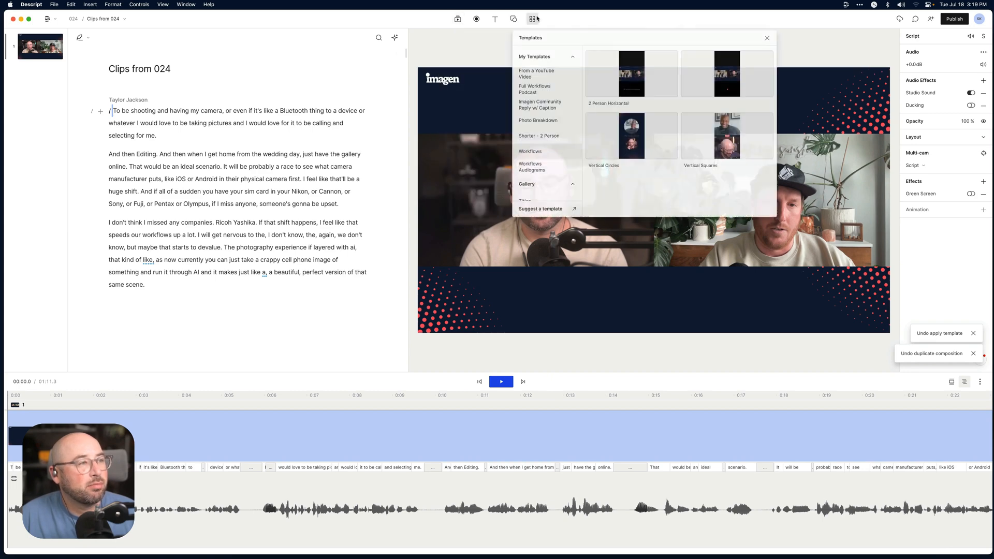
left_click(628, 73)
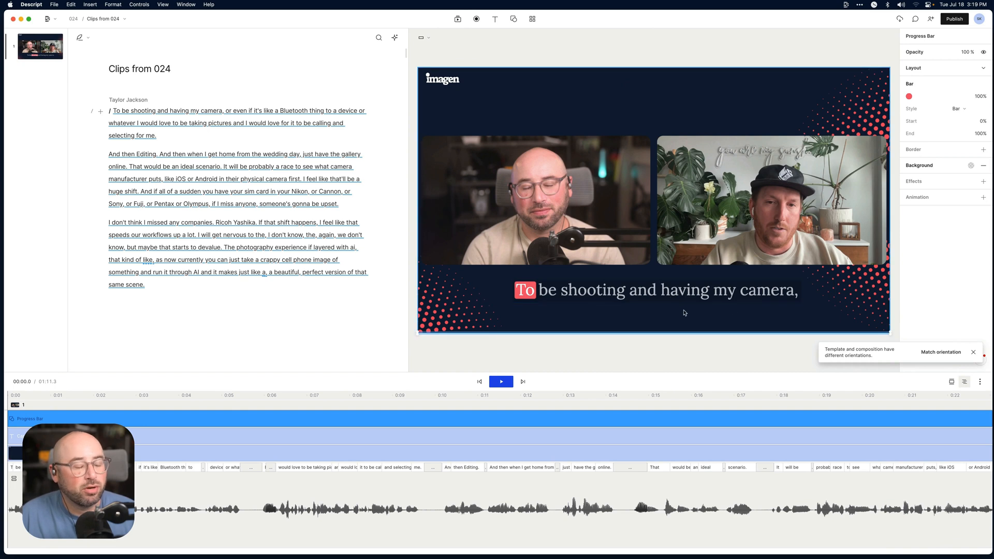
left_click(973, 352)
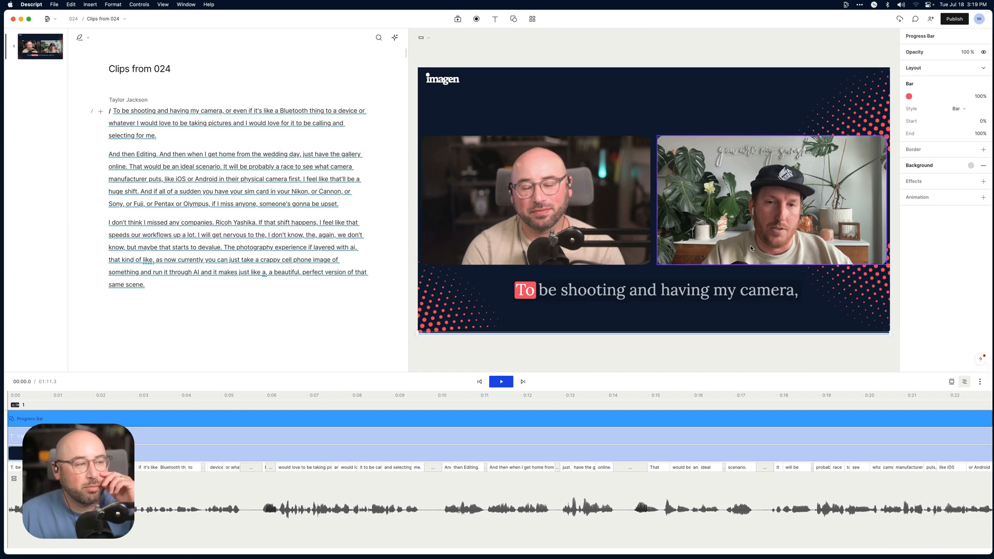
left_click(536, 23)
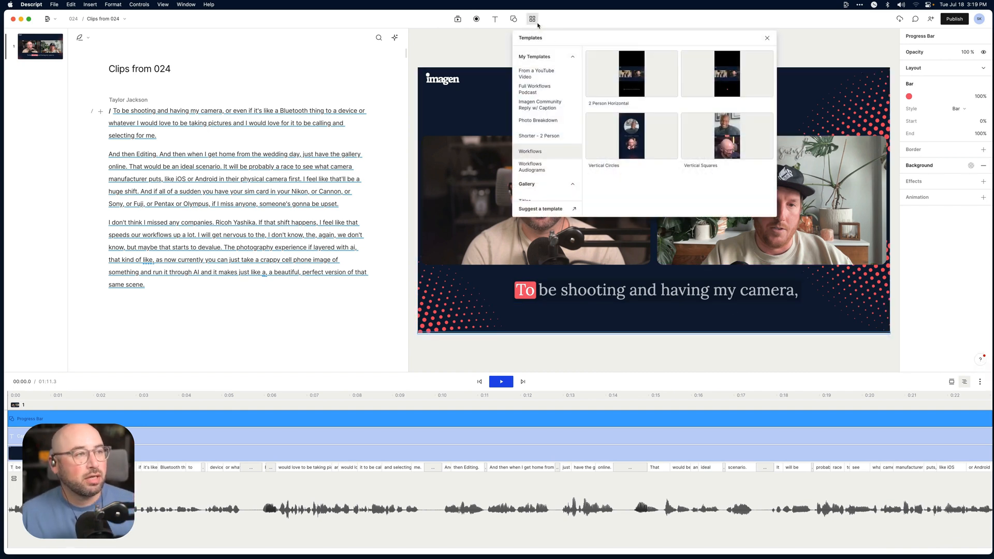
left_click(737, 77)
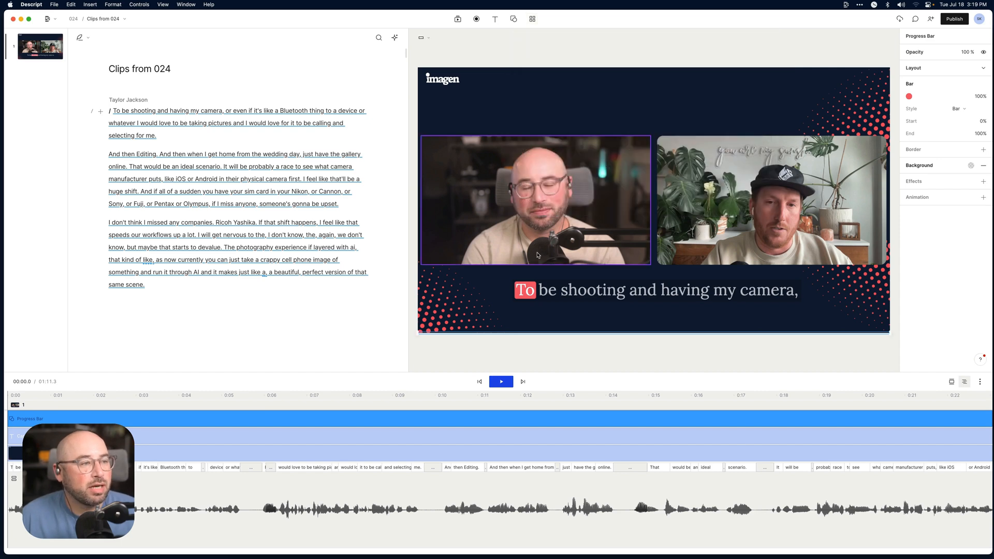
- Switch to the Copy of Clips from 024 composition and duplicate it
left_click(115, 19)
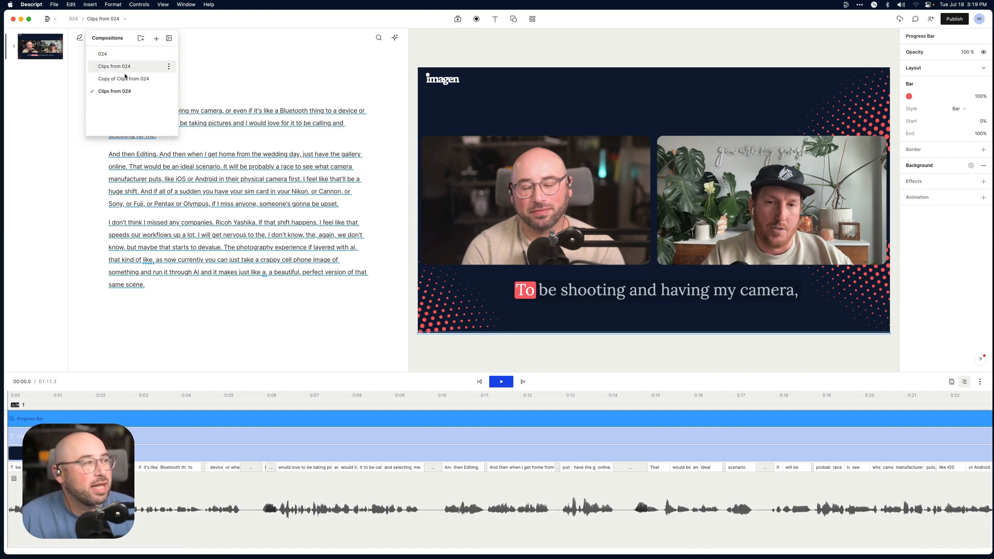
left_click(121, 75)
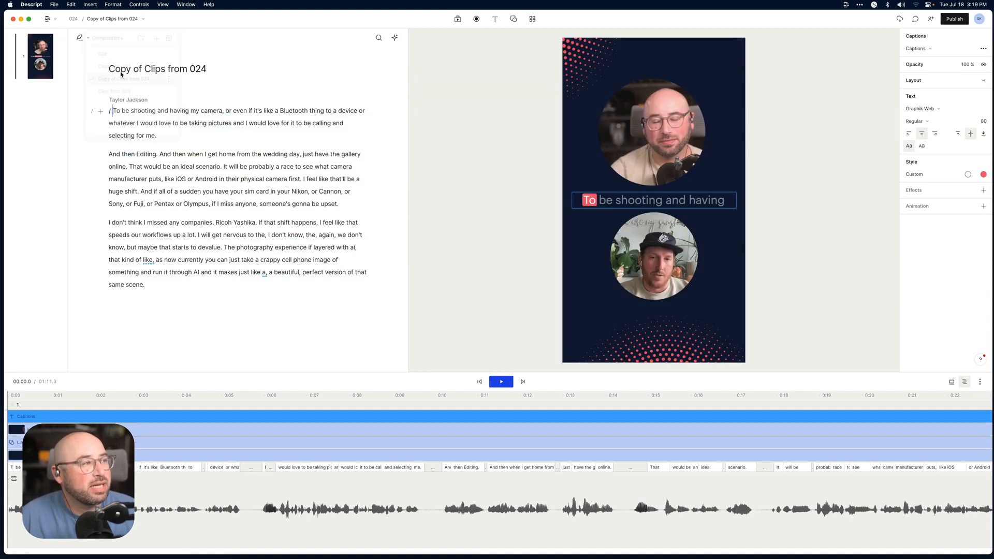
left_click(126, 19)
left_click(169, 79)
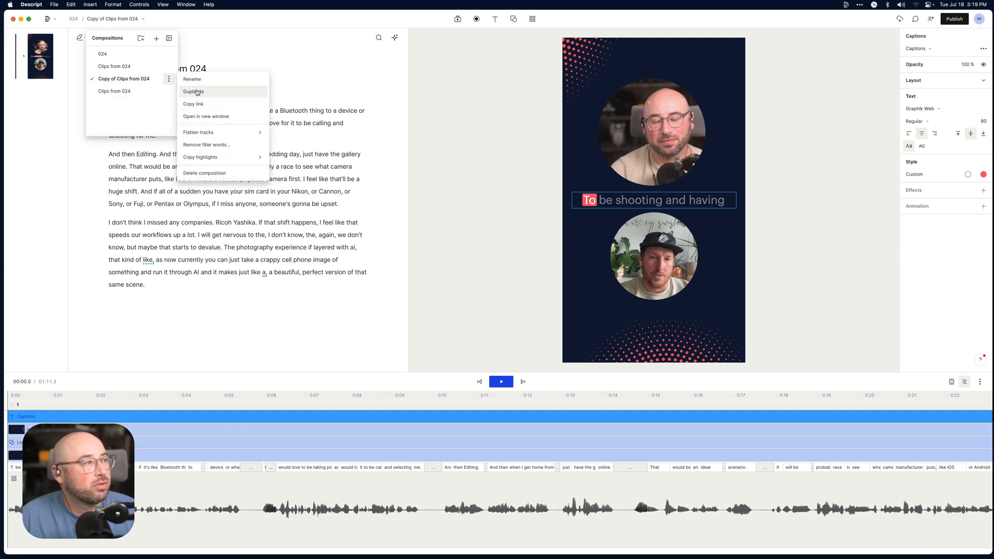
left_click(195, 92)
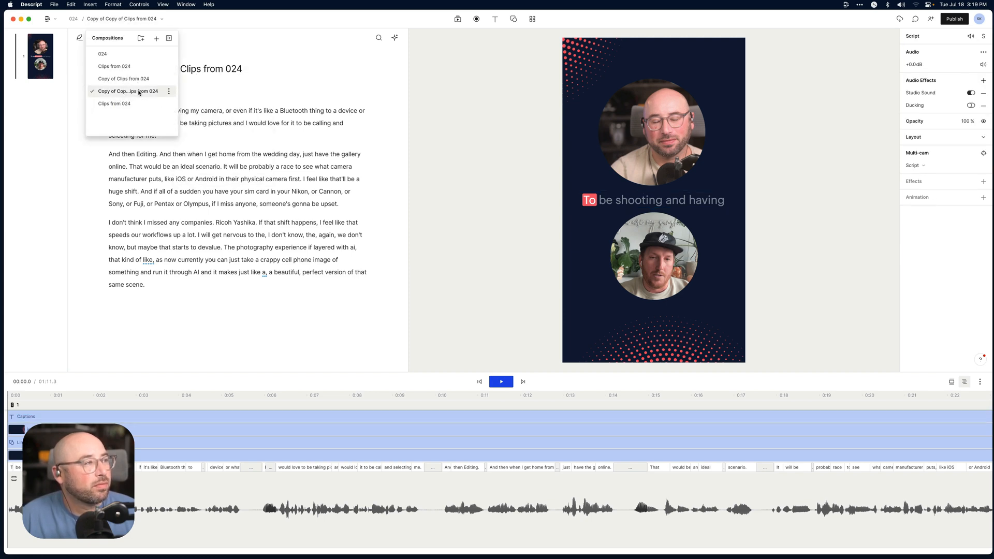
- Try a Workflows Audiograms template on the duplicated clip, look over its timeline, and undo the template and the duplication
left_click(534, 19)
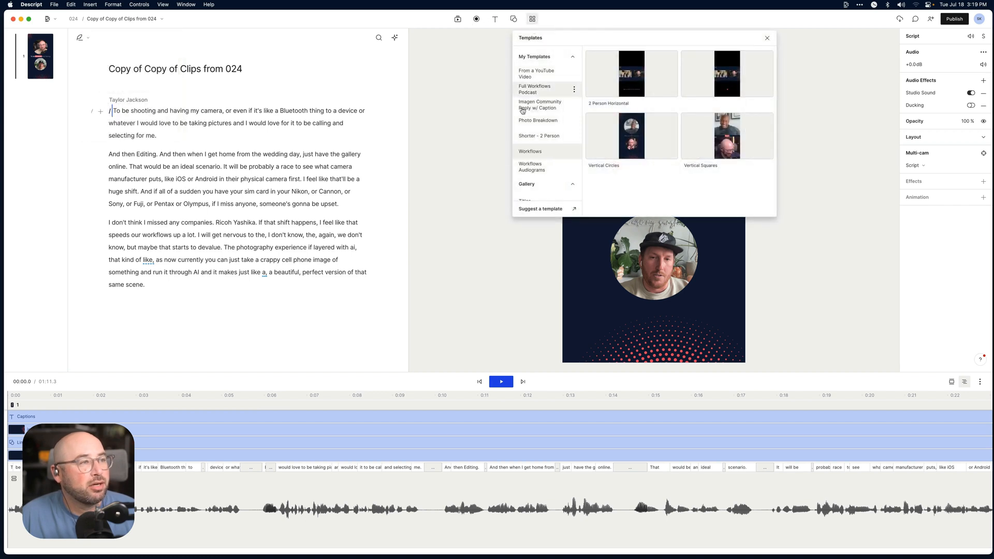
left_click(530, 167)
left_click(610, 80)
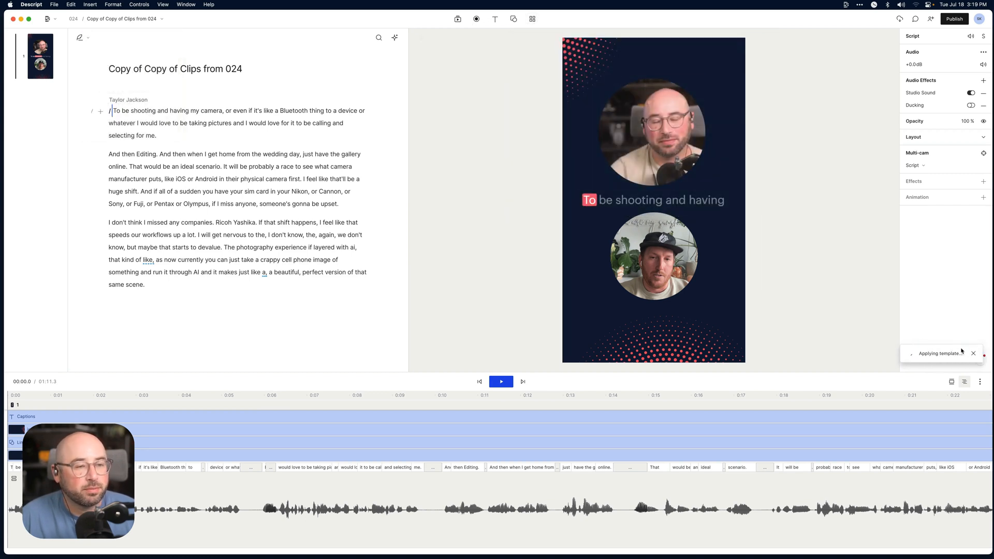
left_click(709, 165)
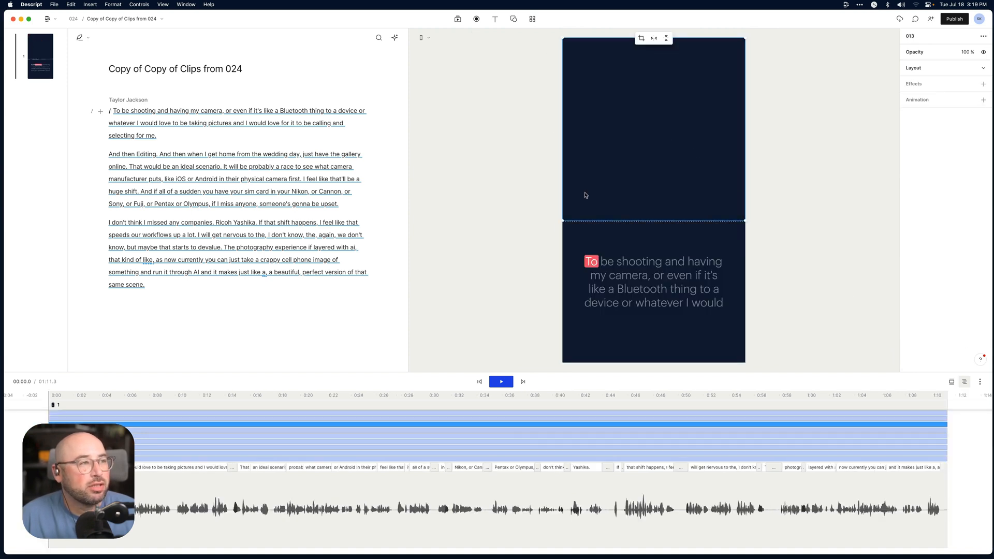
scroll(448, 424, "left", 5)
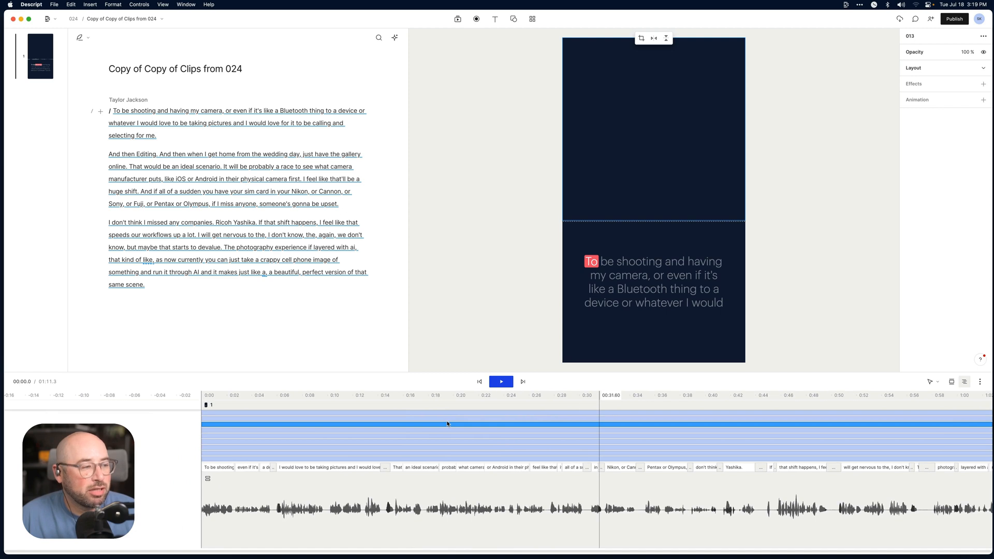
scroll(448, 423, "right", 7)
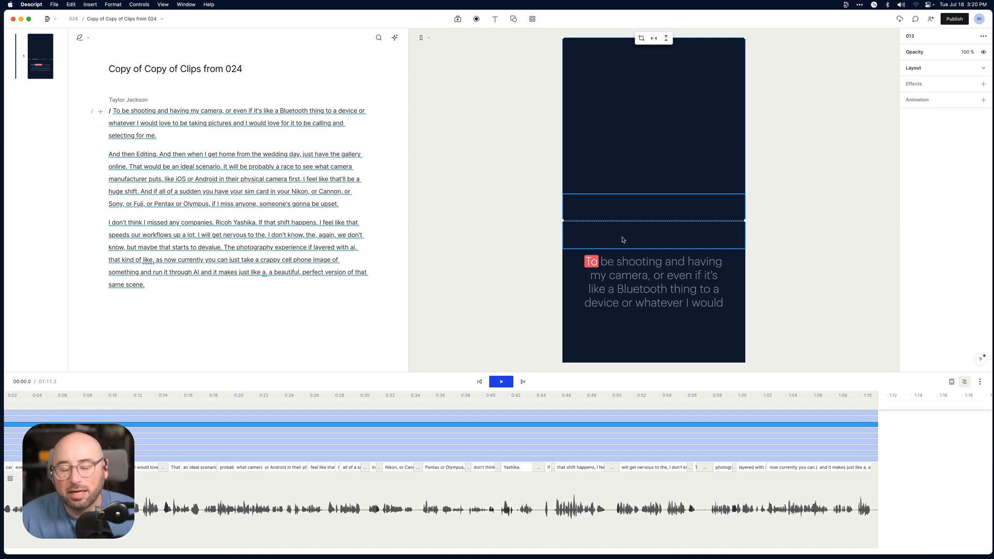
key("super+z")
key("super+z")
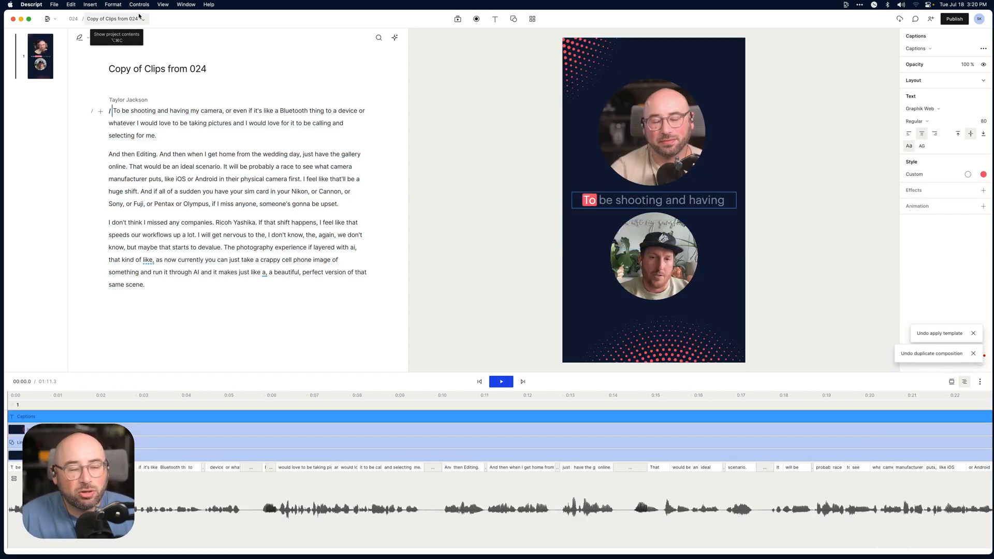
- Play a short stretch of the vertical clip from about 12.5 s to preview its animated captions, and inspect the captions layer
left_click(529, 163)
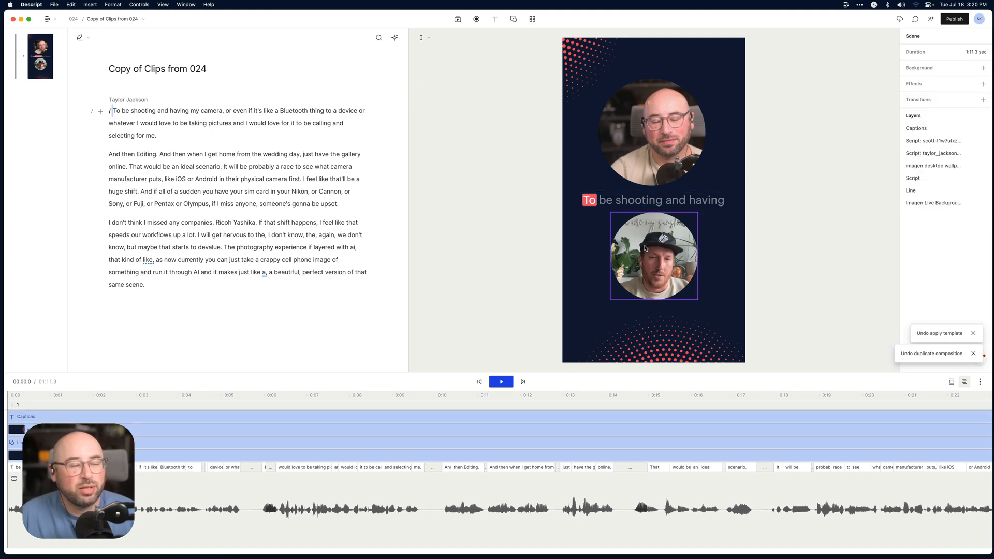
left_click(542, 401)
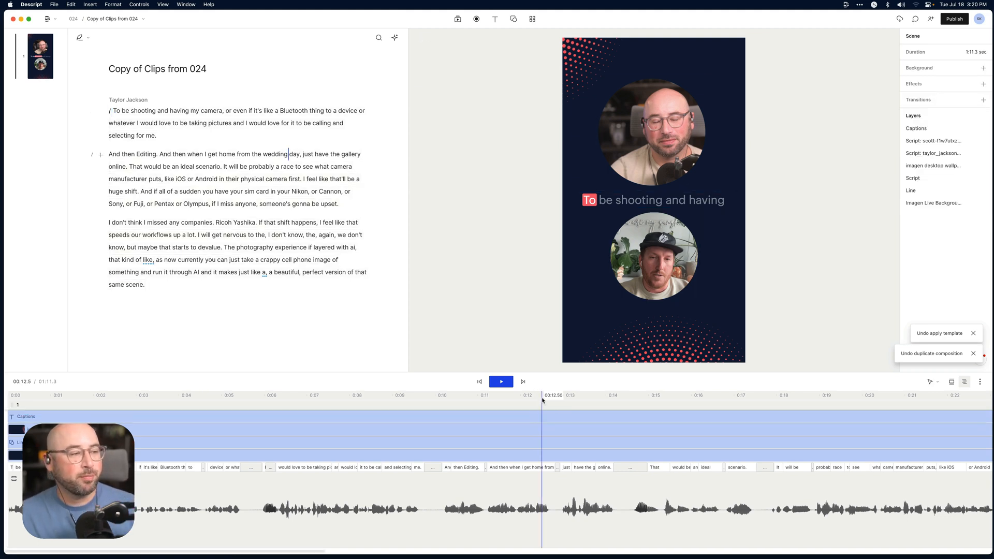
key("space")
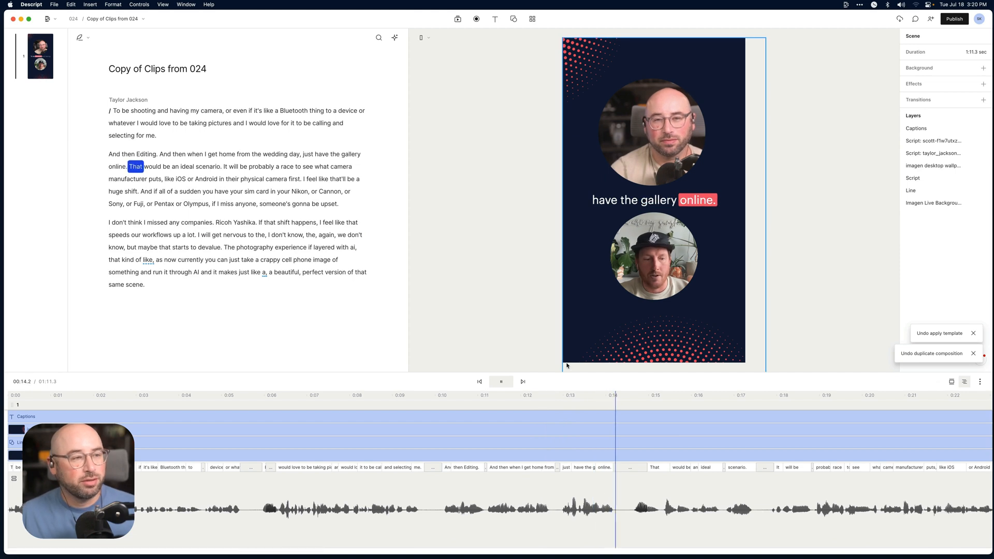
key("space")
left_click(639, 200)
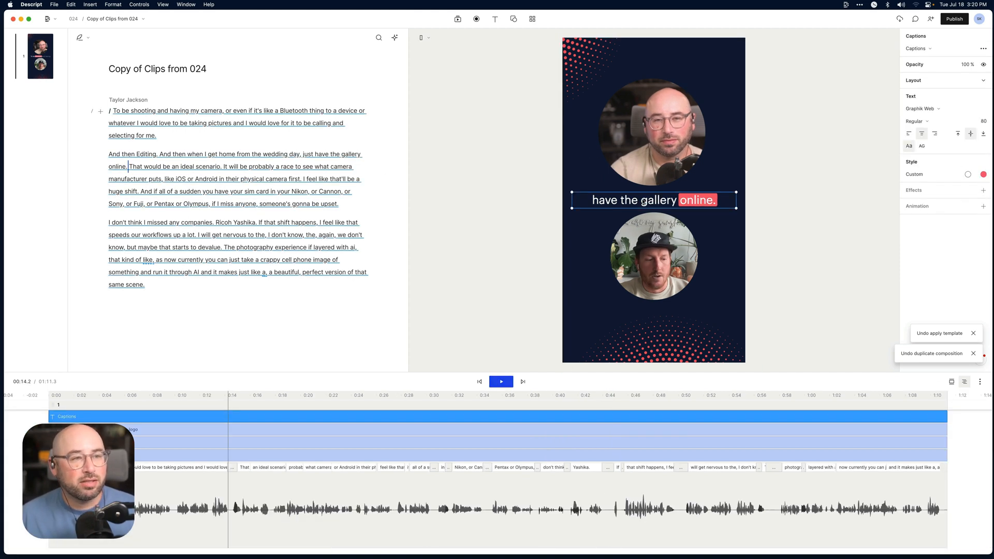
left_click(769, 194)
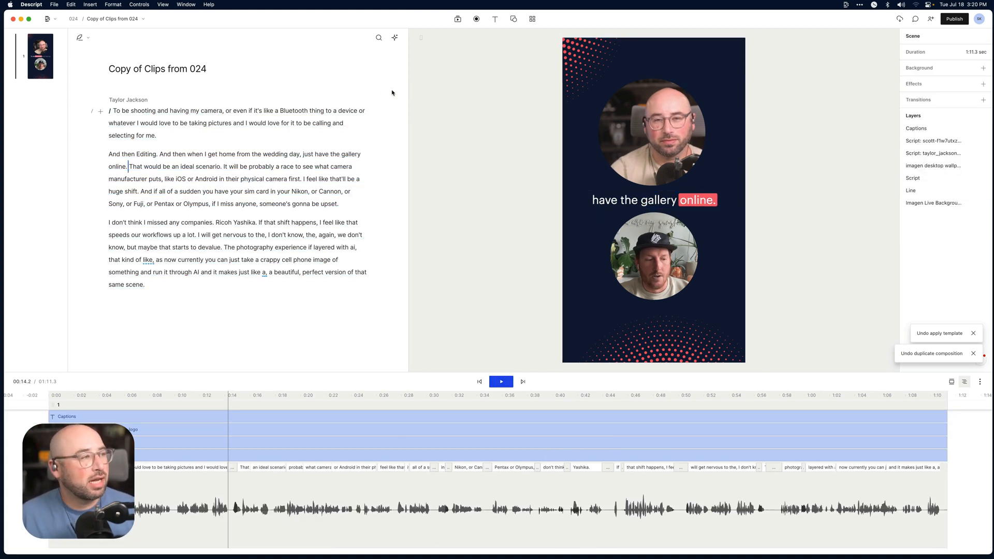
- Switch back to the 024 composition and place the cursor before "this might be copyright" in the answer about future photography workflows
left_click(133, 18)
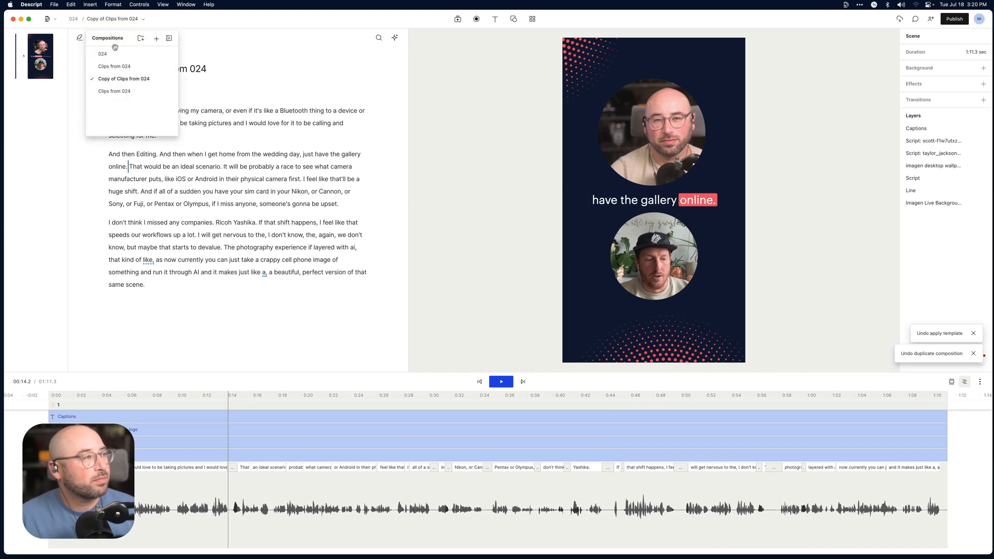
left_click(111, 59)
left_click(211, 145)
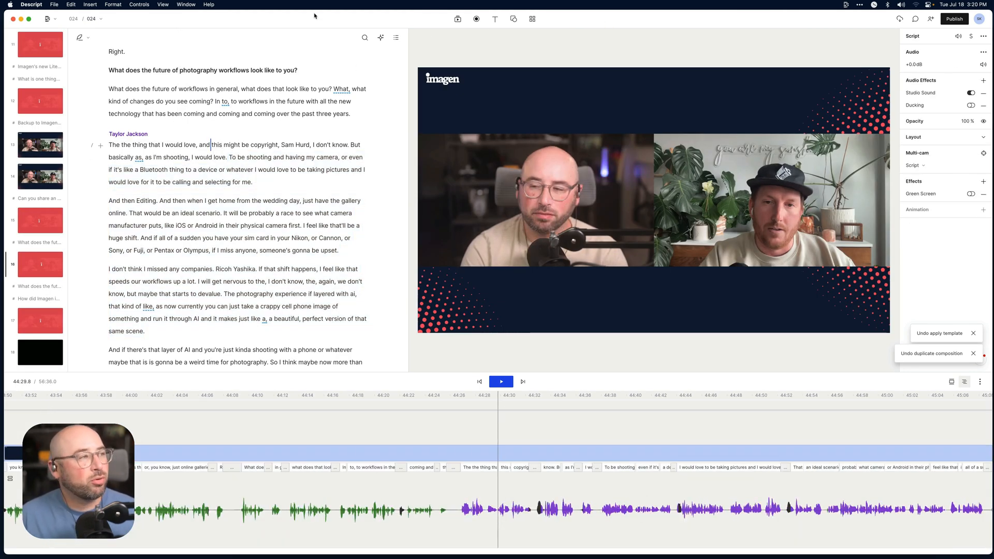
- Look through the episode's transcript and question scenes to find a self-contained section to clip
left_click_drag(188, 101, 352, 114)
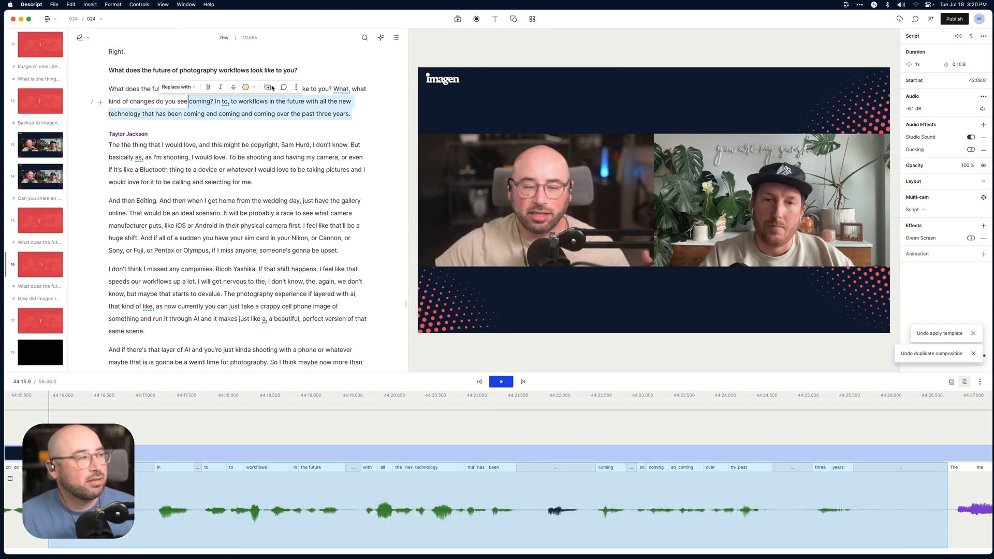
left_click(345, 89)
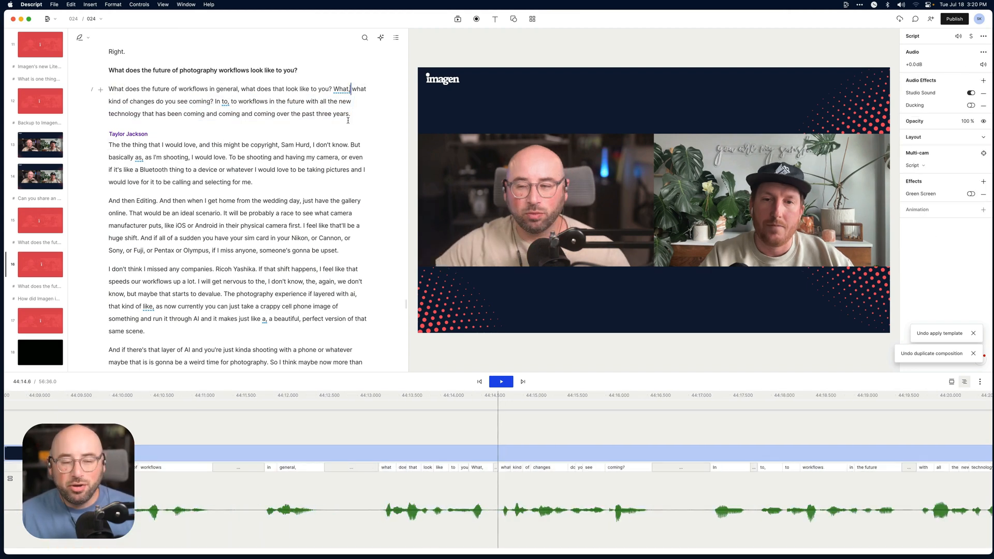
scroll(337, 118, "up", 10)
left_click(281, 110)
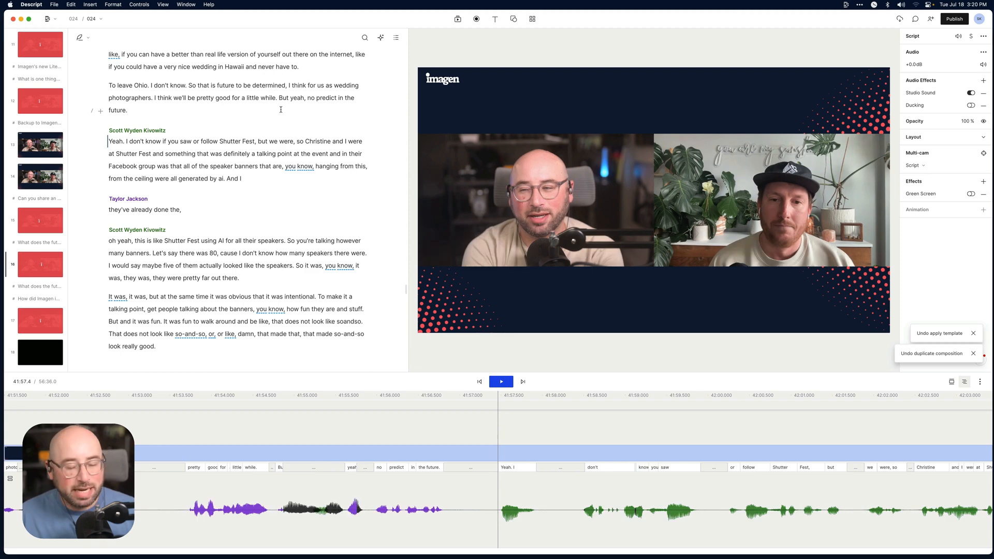
scroll(280, 109, "up", 3)
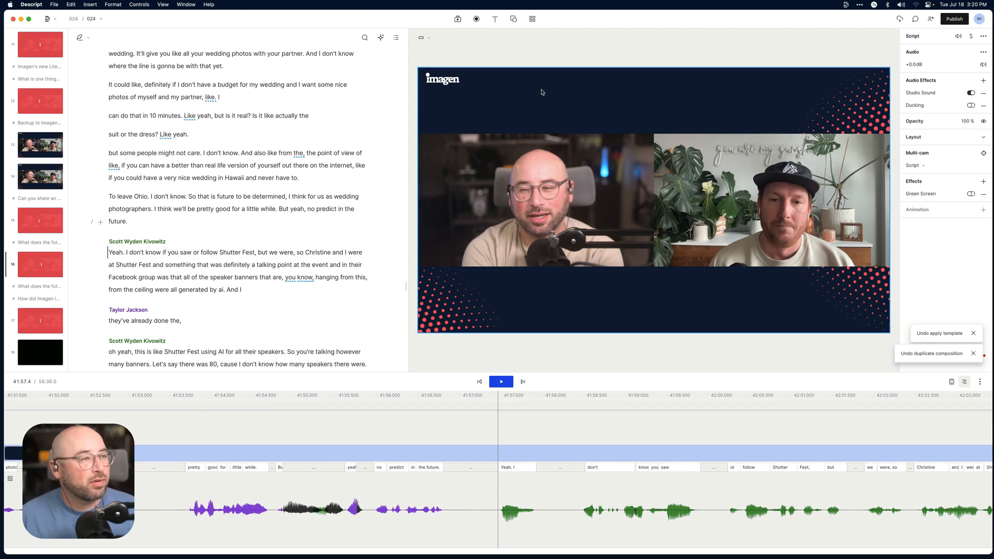
scroll(290, 98, "up", 10)
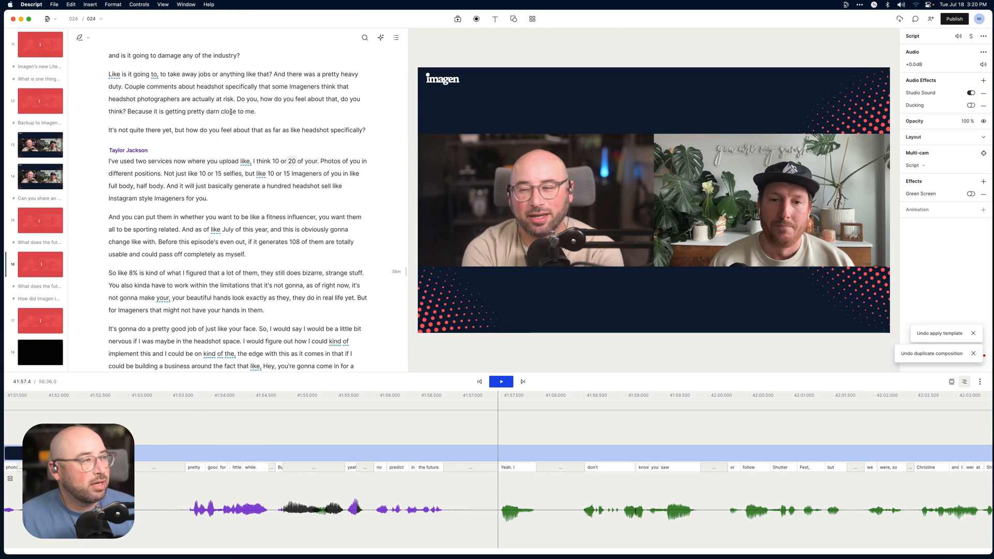
scroll(49, 99, "up", 2)
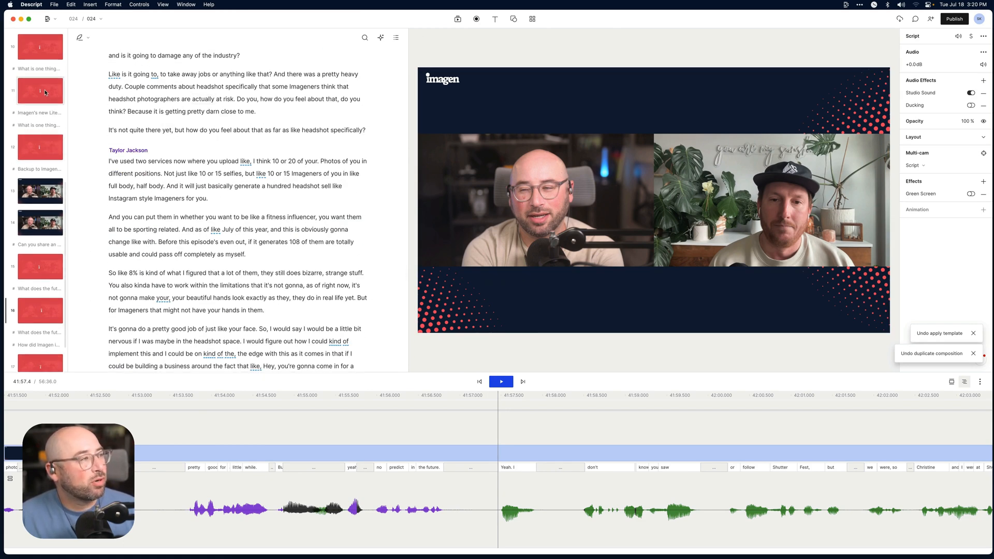
left_click(48, 96)
scroll(38, 46, "up", 7)
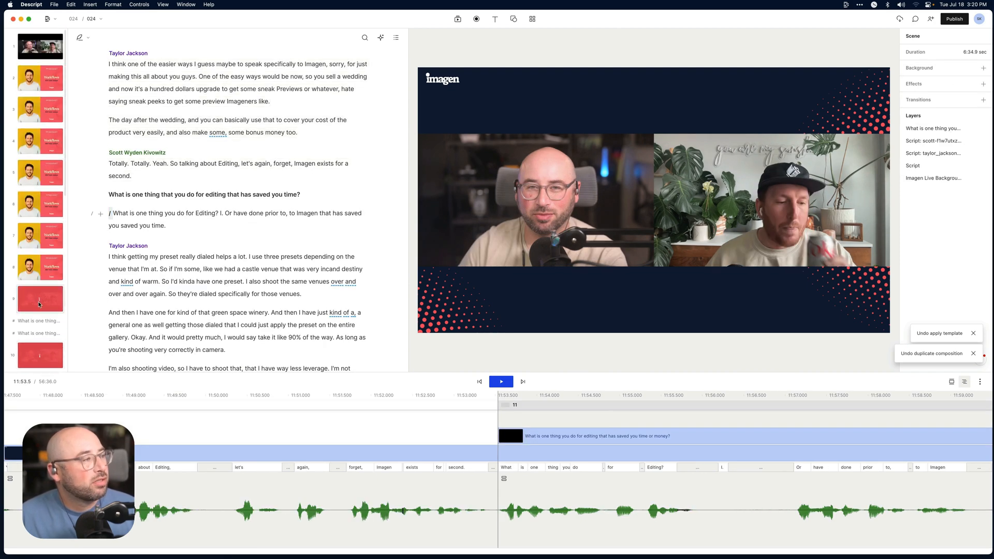
left_click(39, 300)
scroll(120, 207, "down", 2)
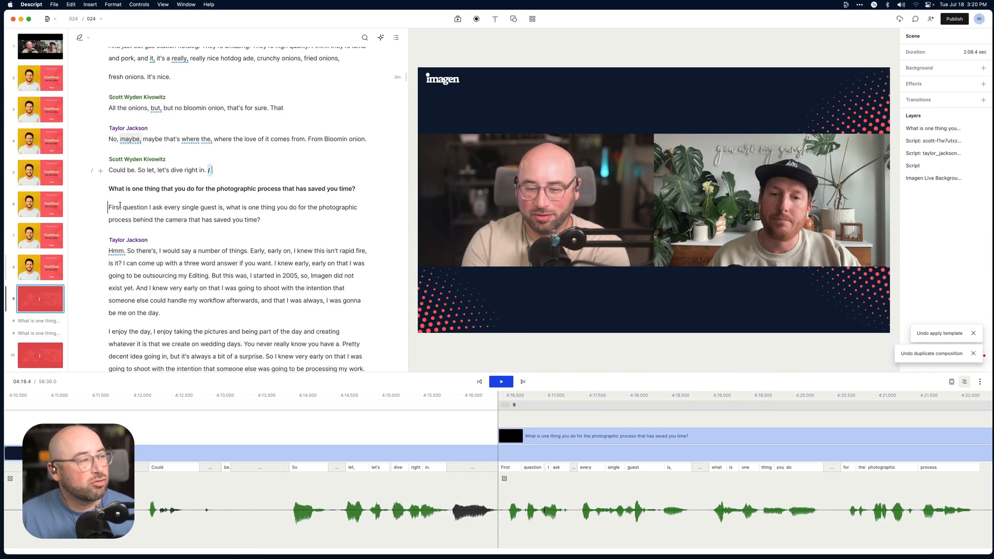
scroll(30, 298, "down", 2)
scroll(30, 298, "down", 1)
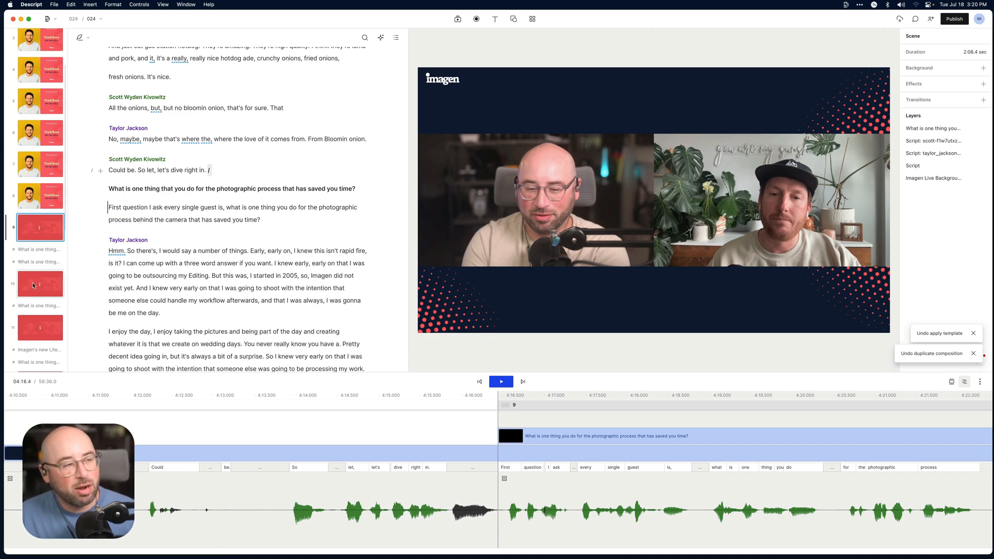
- Copy the script from the start of the business time-or-money question up to the editing question heading into a new composition and open it
left_click(32, 281)
scroll(109, 228, "down", 1)
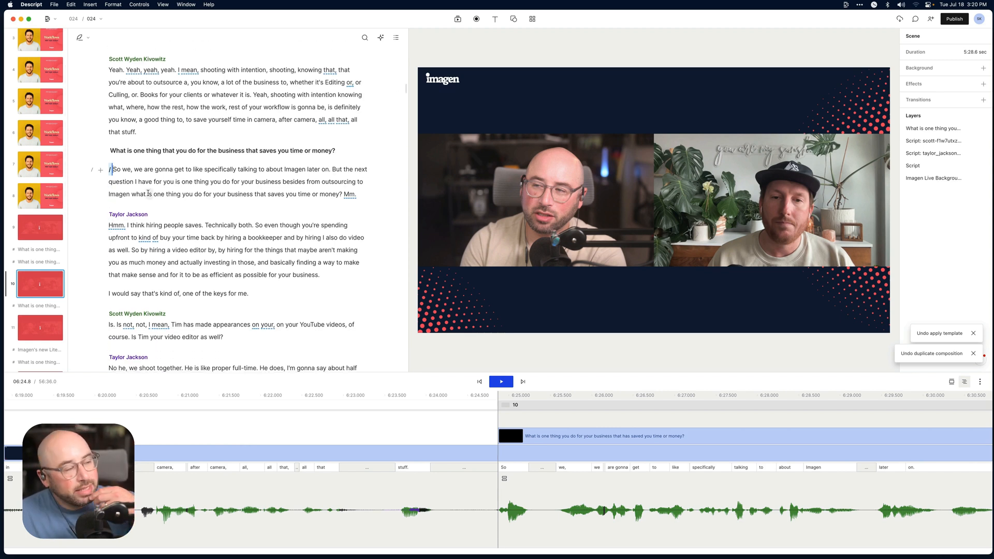
left_click(113, 170)
scroll(156, 202, "down", 10)
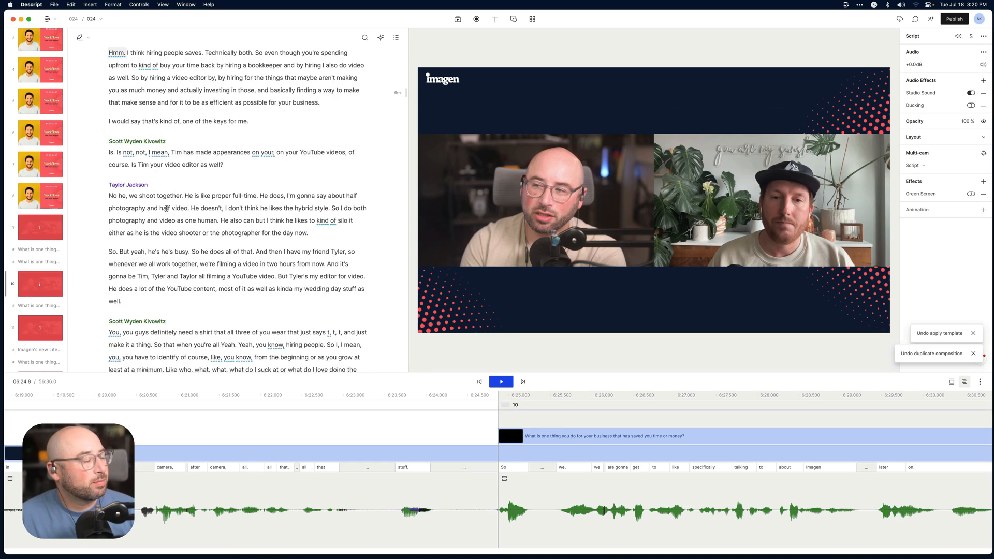
scroll(166, 209, "down", 10)
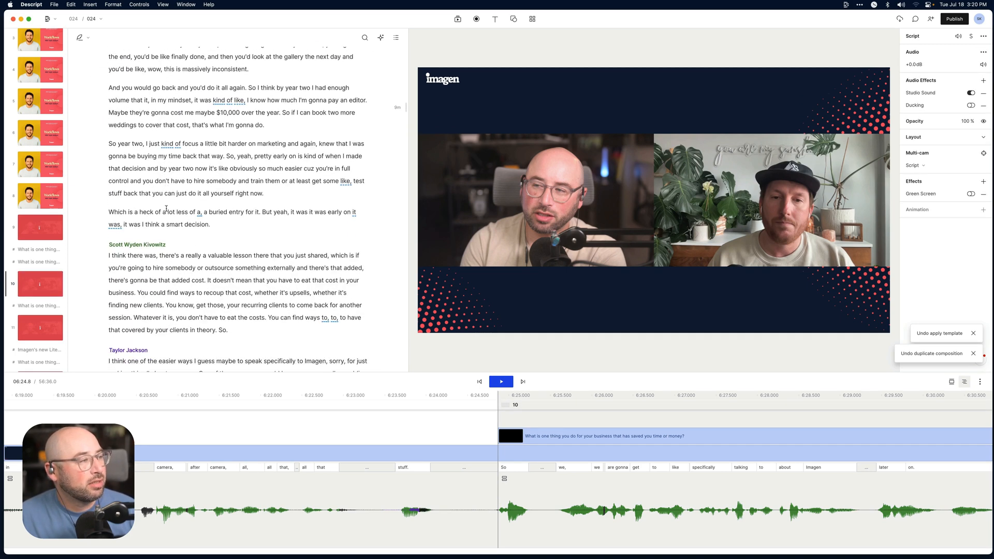
scroll(166, 209, "down", 5)
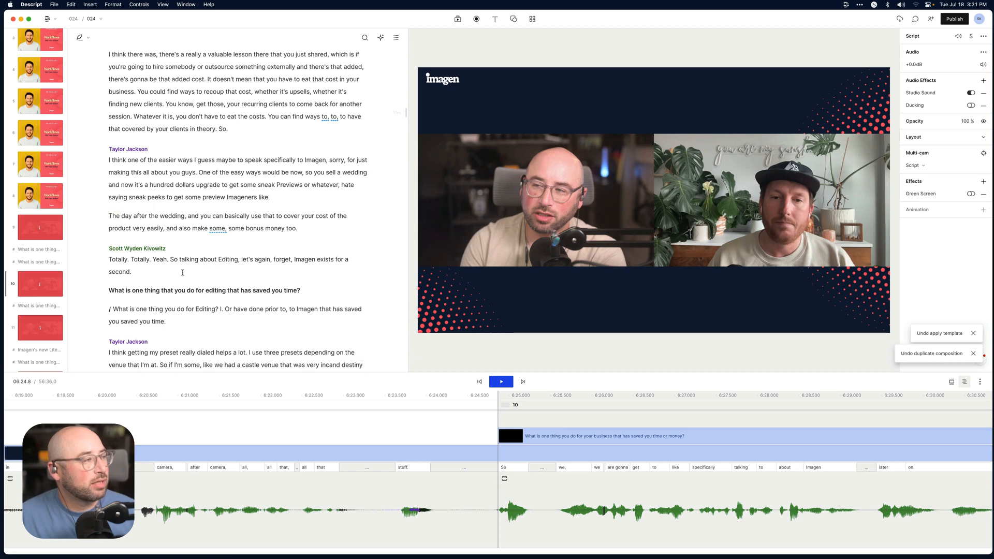
key("super+a")
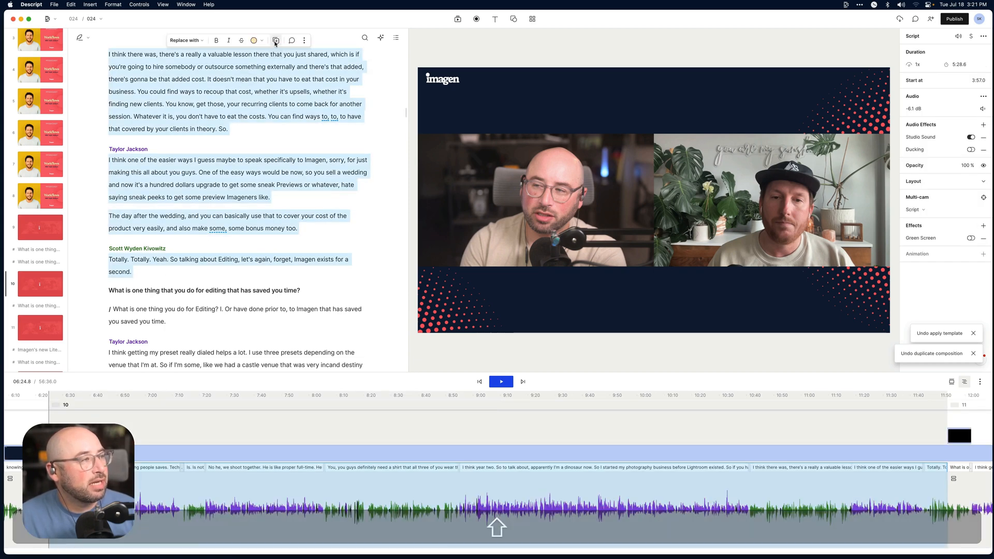
left_click(276, 40)
left_click(319, 61)
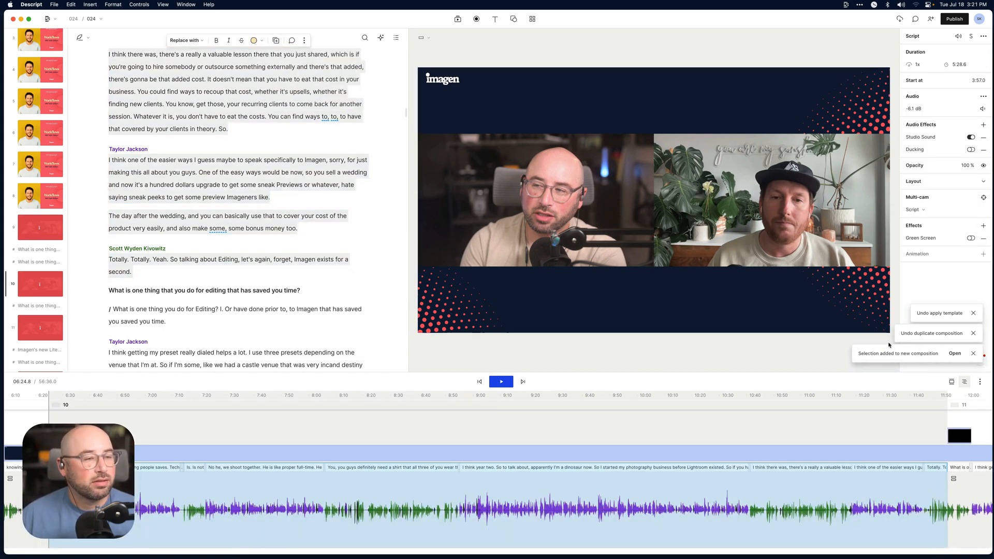
left_click(952, 353)
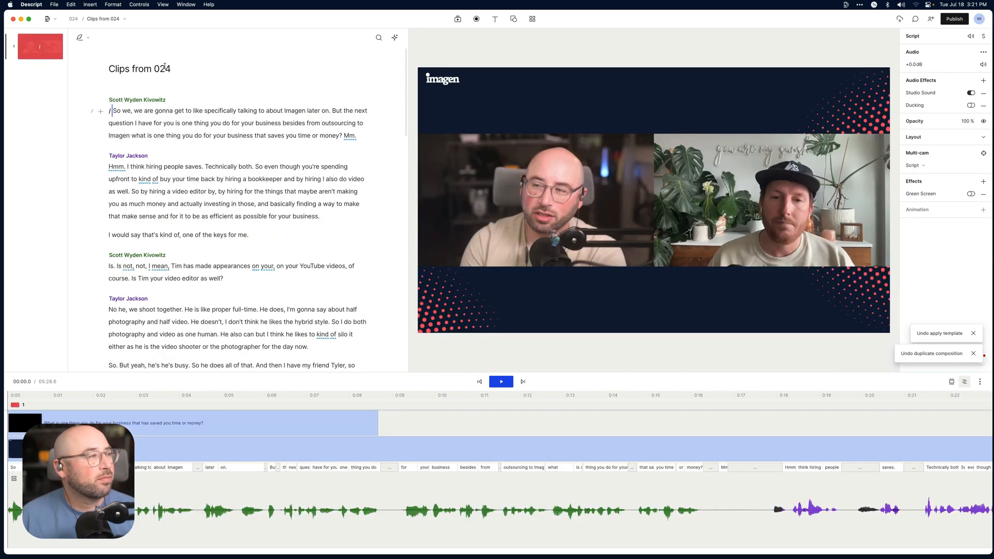
- Rename the new clip composition as Business
left_click(164, 67)
key("super+a")
type("Outsourci")
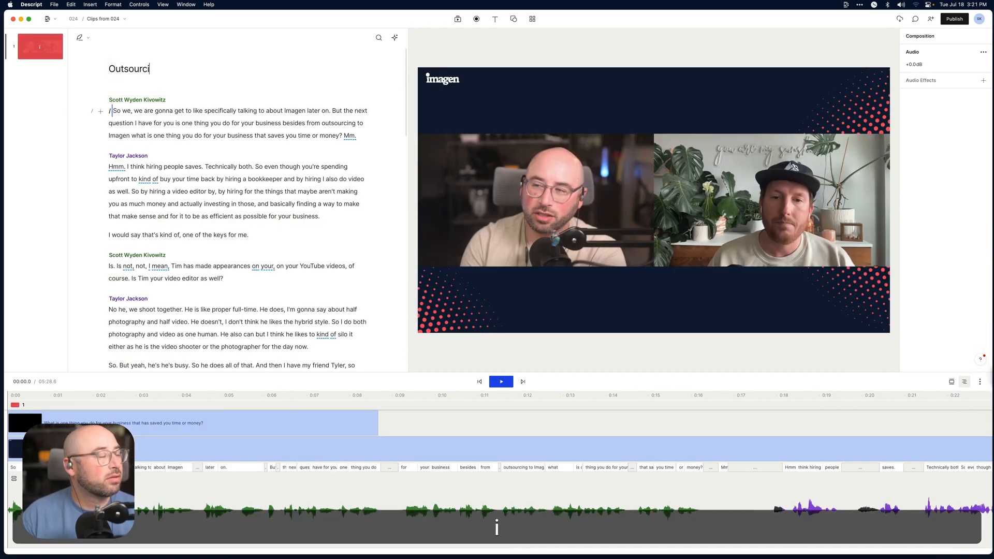
type("ng")
key("super+a")
type("Busin")
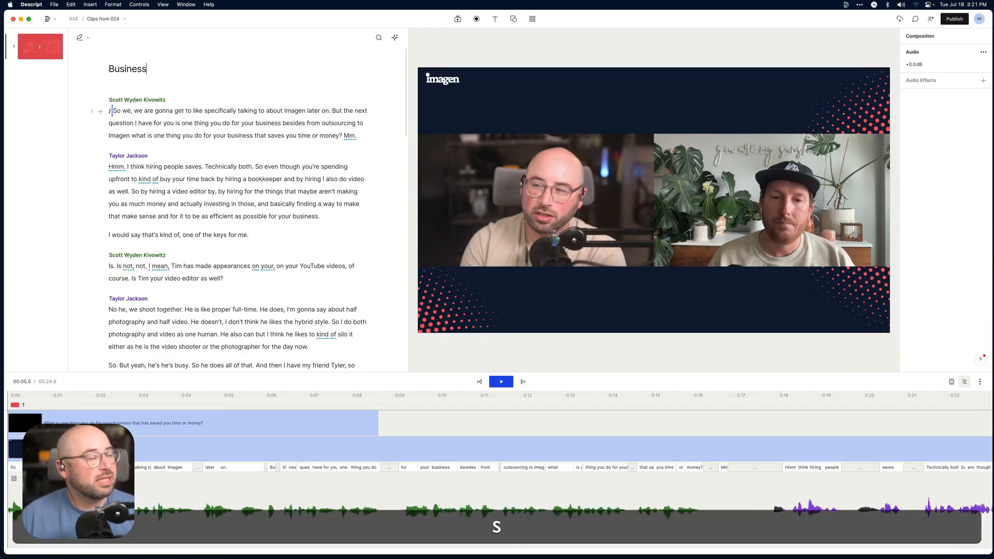
left_click(124, 111)
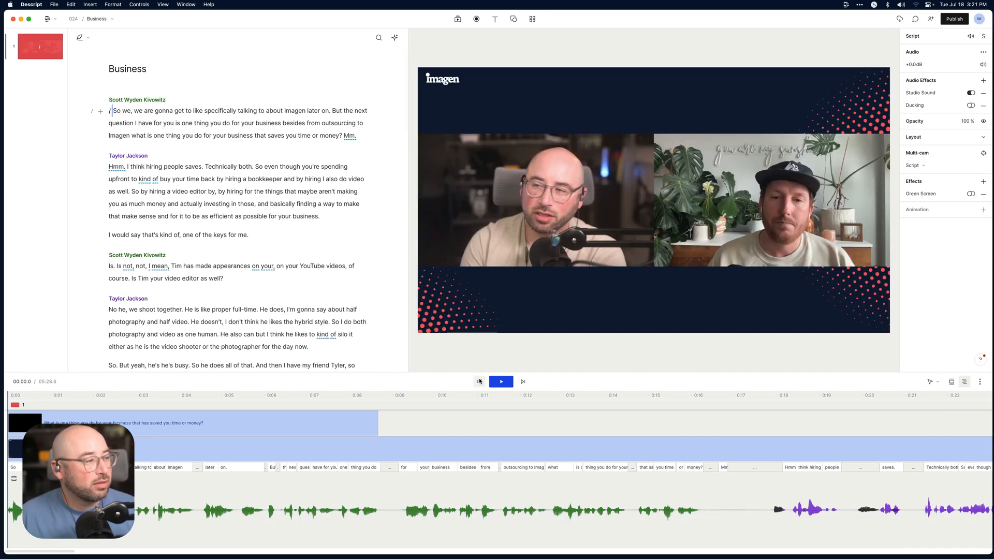
- Play the opening of the Business composition and look through its script
key("space")
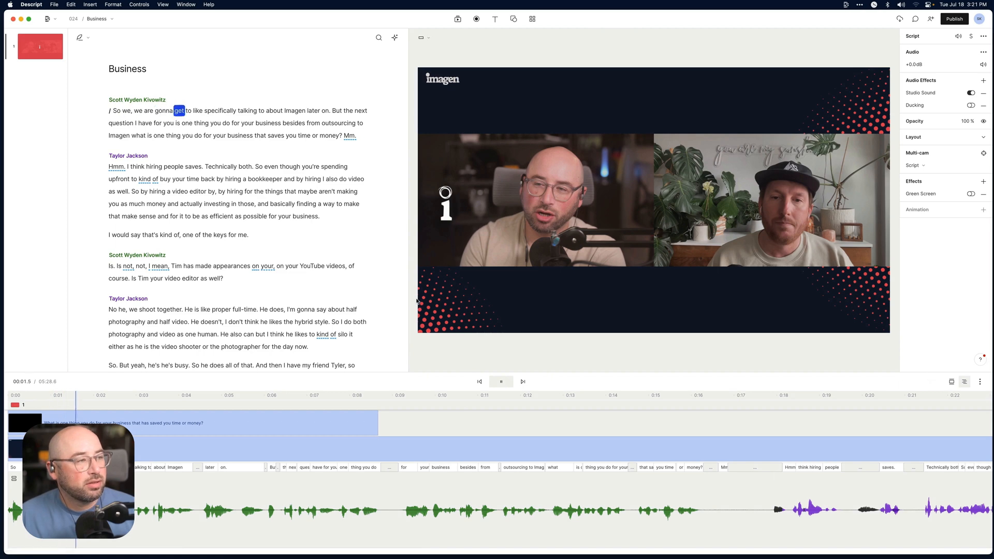
key("space")
scroll(251, 248, "down", 1)
scroll(251, 248, "down", 20)
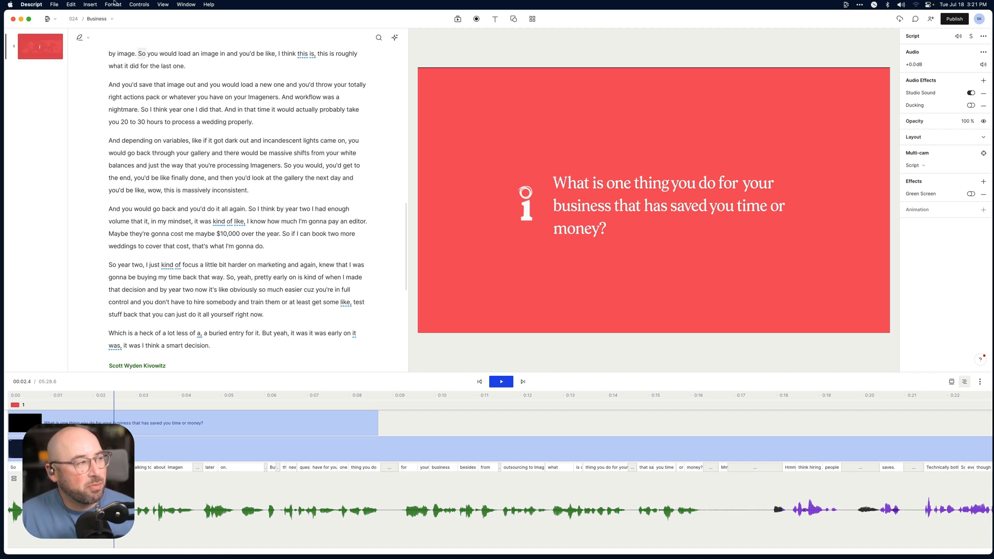
- Return to the 024 composition and open its video export settings
left_click(108, 23)
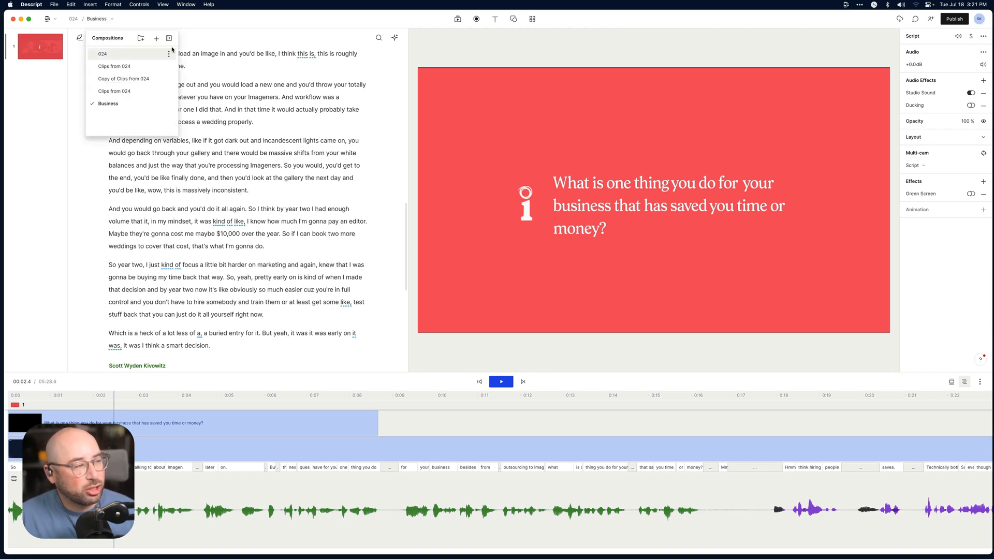
left_click(295, 98)
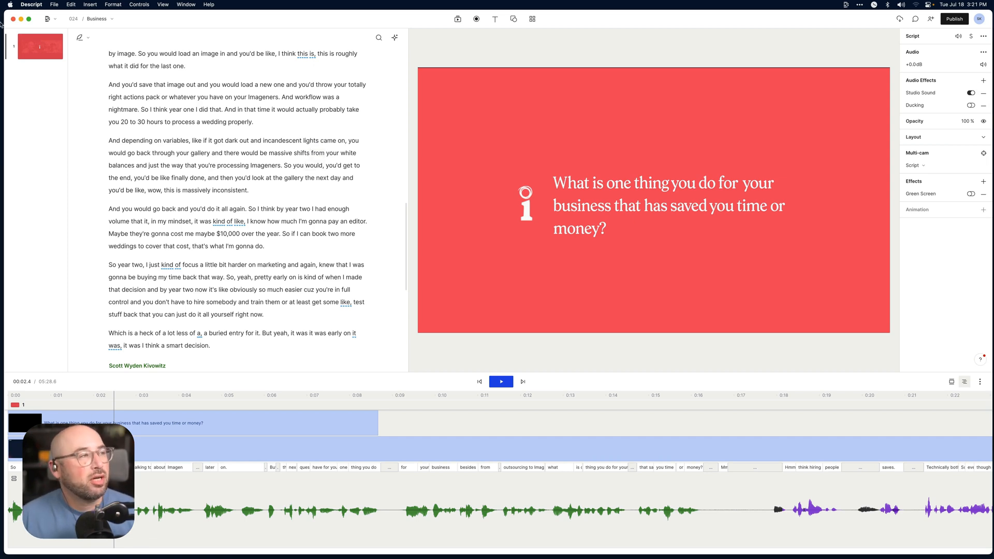
left_click(105, 23)
left_click(102, 53)
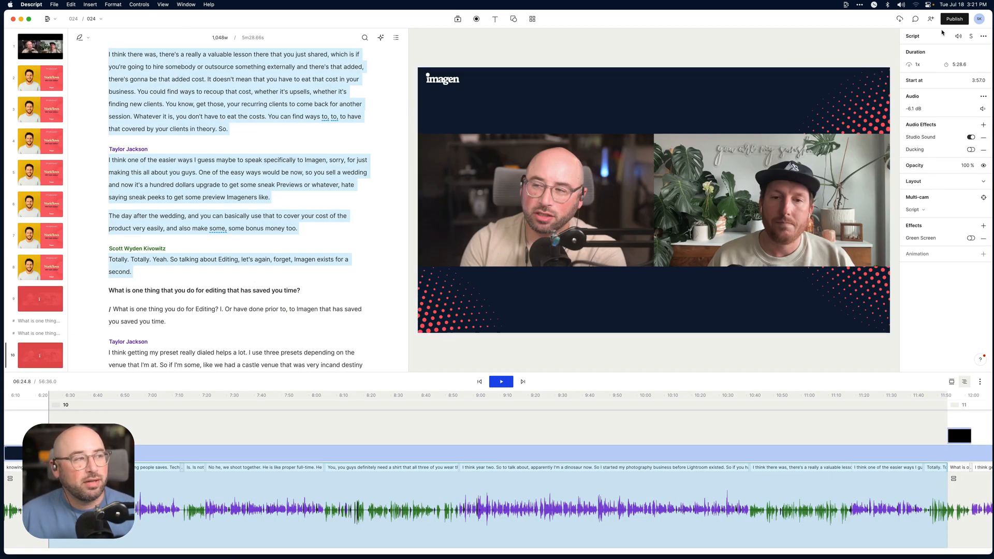
left_click(955, 19)
left_click(826, 39)
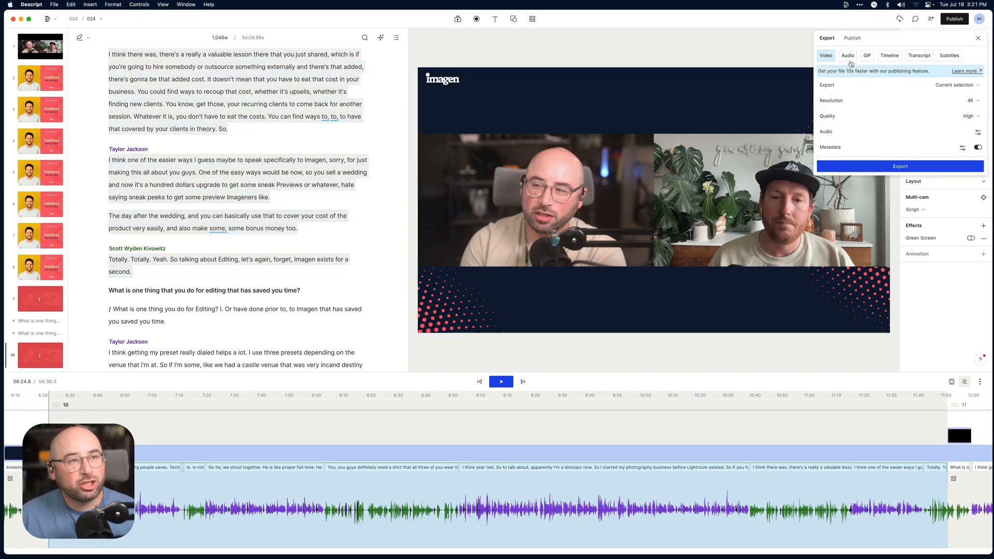
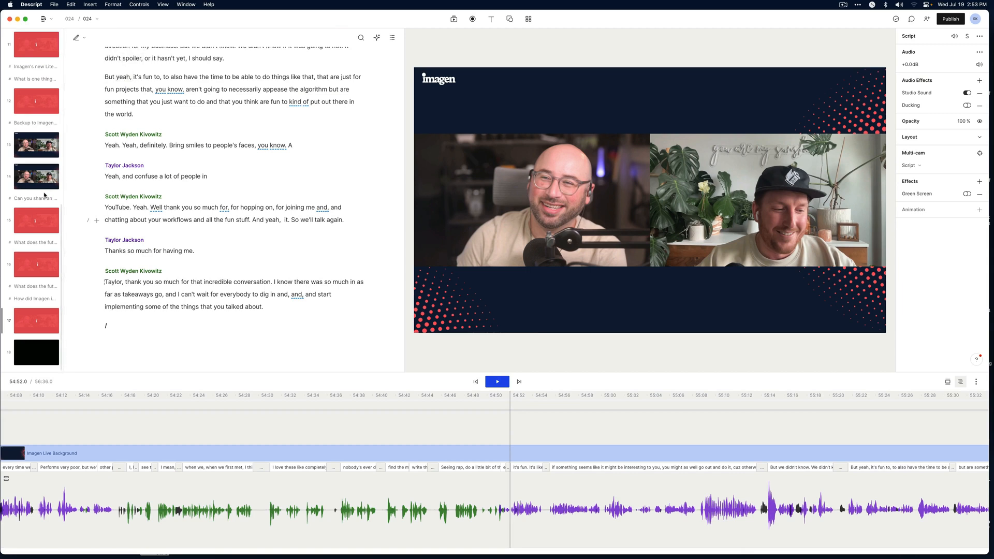
- Review the 024 scenes and view the Camera to Gallery - Squares, Camera to Gallery - Circles, Camera to Gallery and Business compositions in turn
scroll(44, 195, "up", 10)
scroll(58, 78, "down", 5)
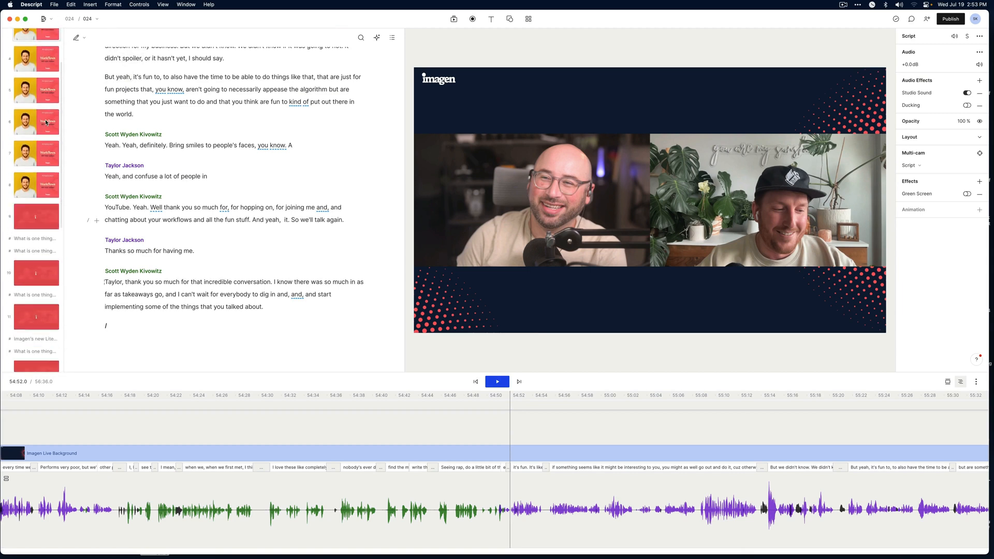
scroll(54, 137, "down", 1)
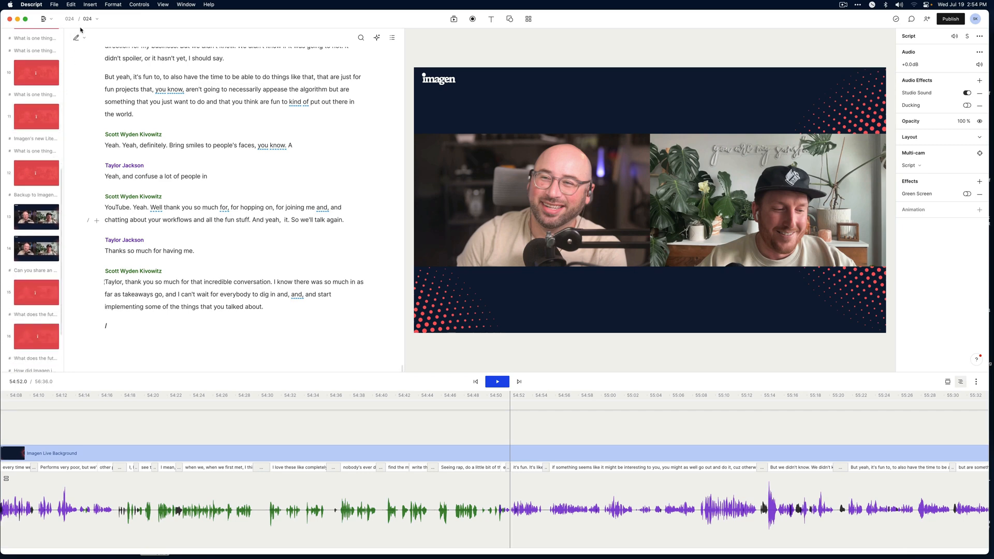
left_click(95, 20)
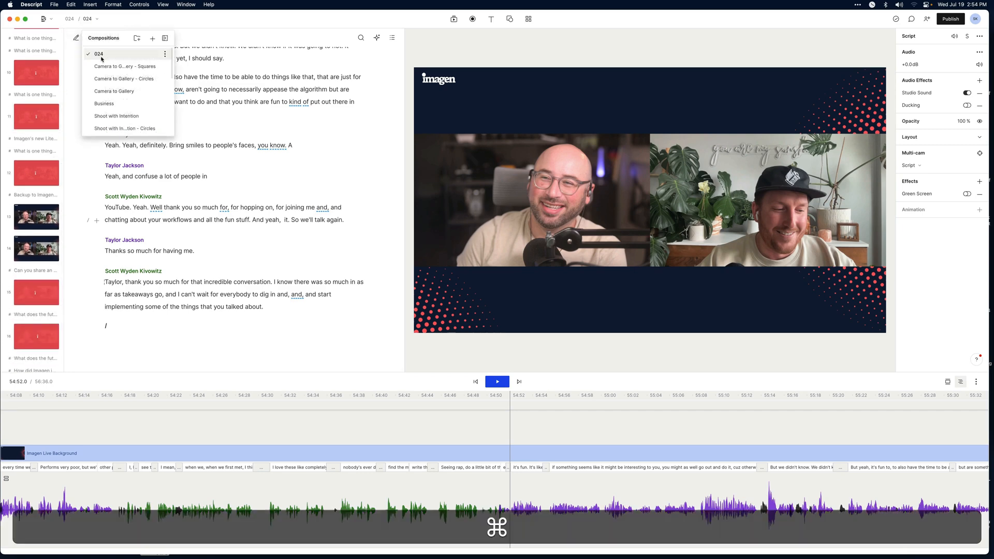
left_click(125, 66)
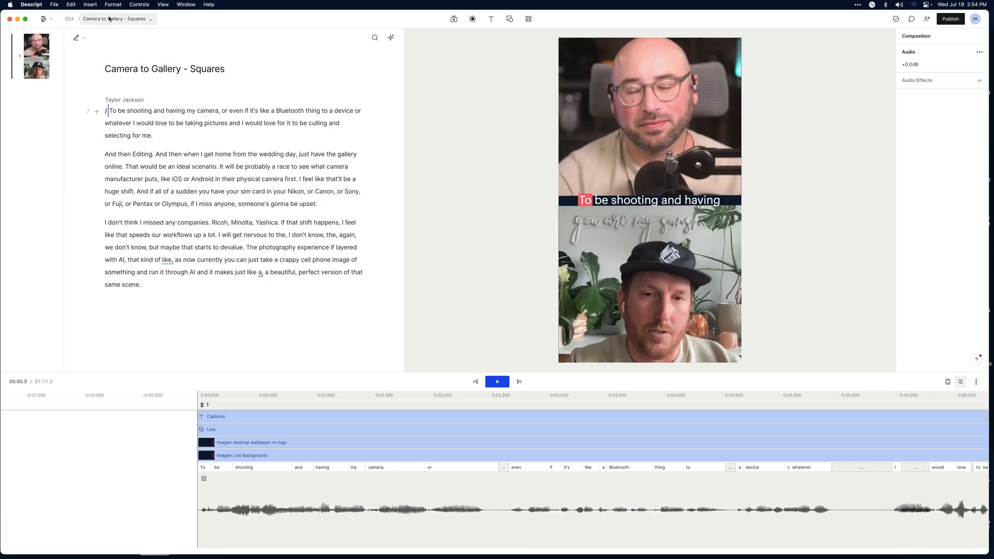
left_click(109, 19)
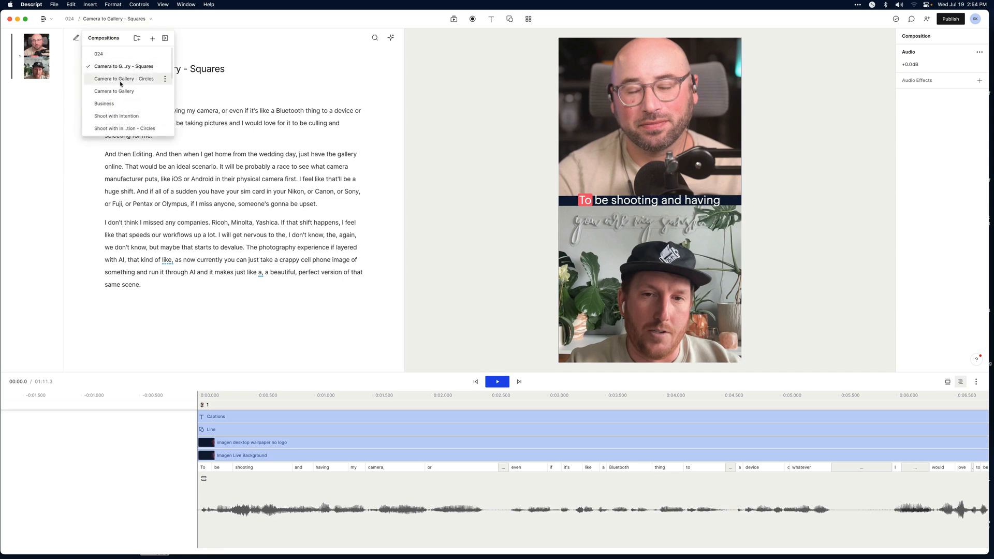
left_click(122, 78)
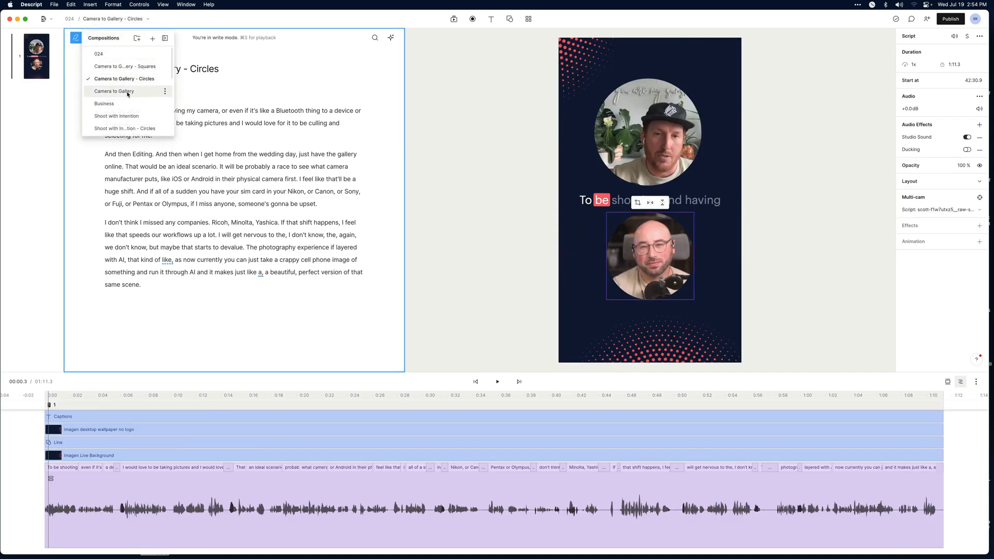
left_click(103, 90)
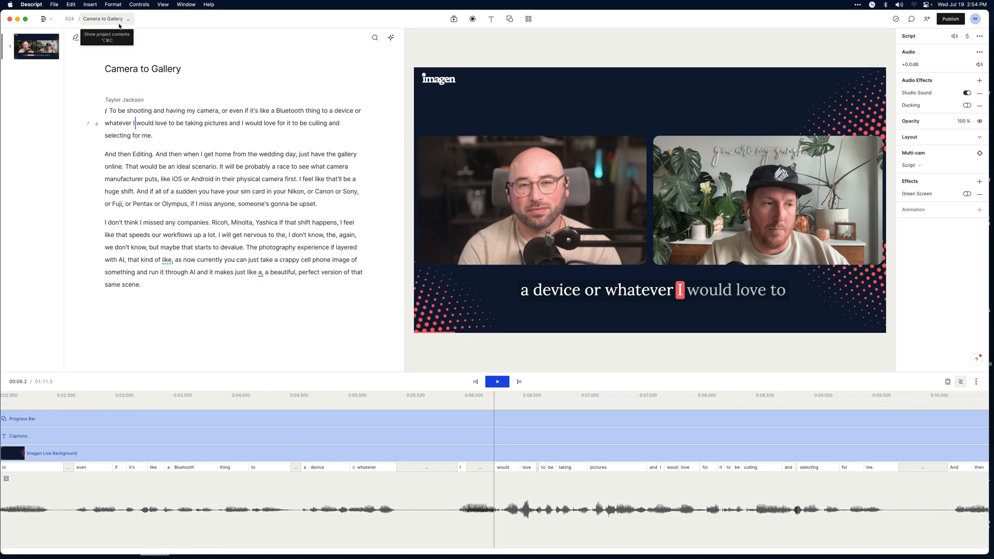
left_click(119, 22)
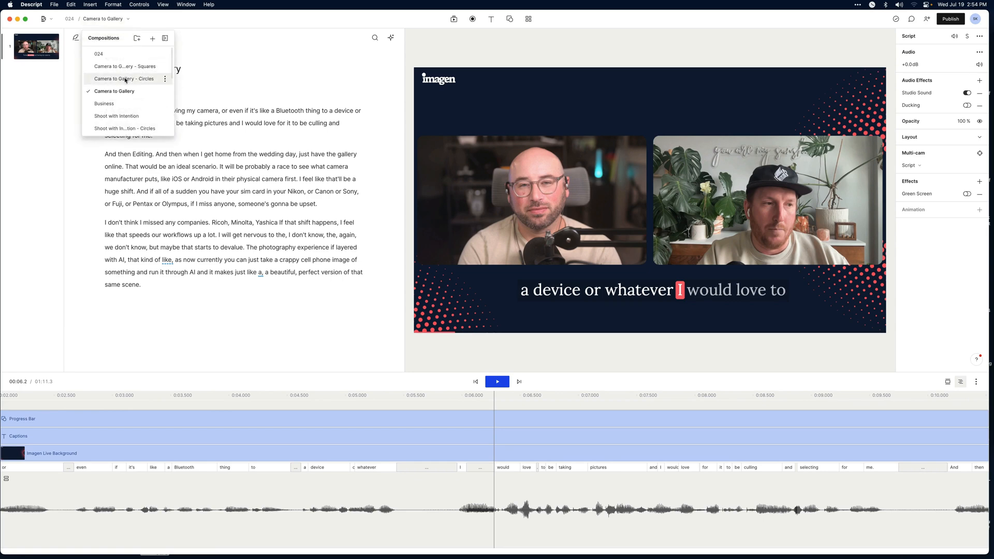
left_click(123, 104)
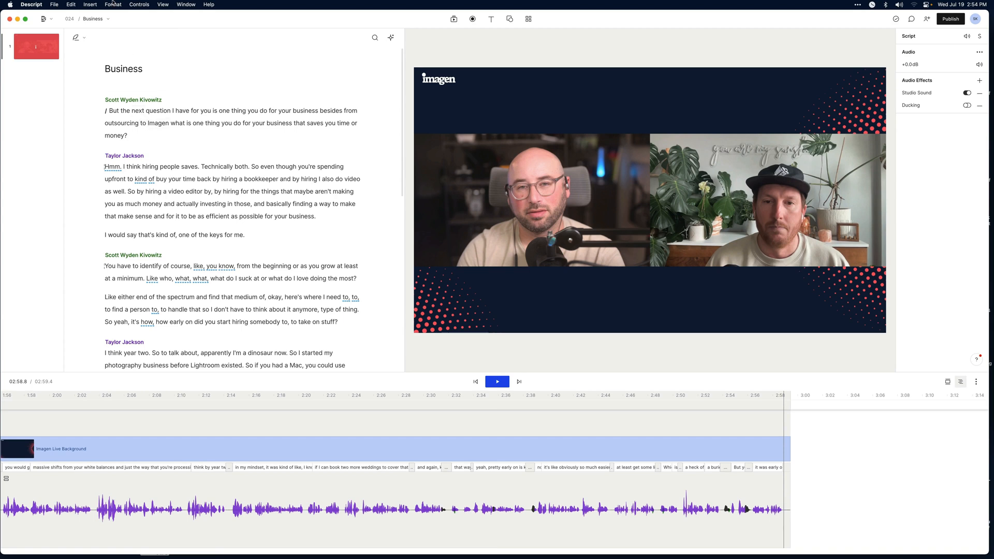
- View the Hybrid Lessons composition and open the first Clips from 024 composition
left_click(103, 18)
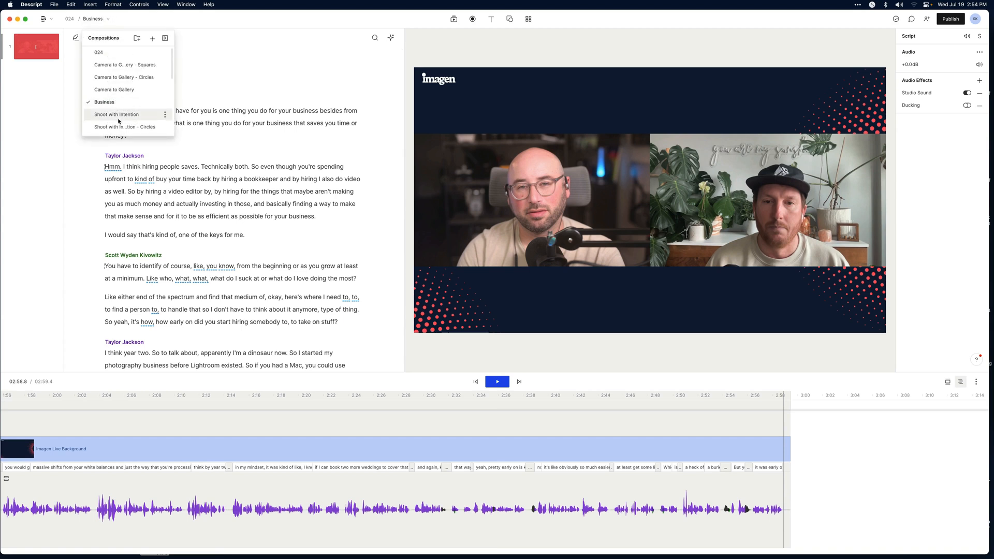
scroll(119, 119, "down", 3)
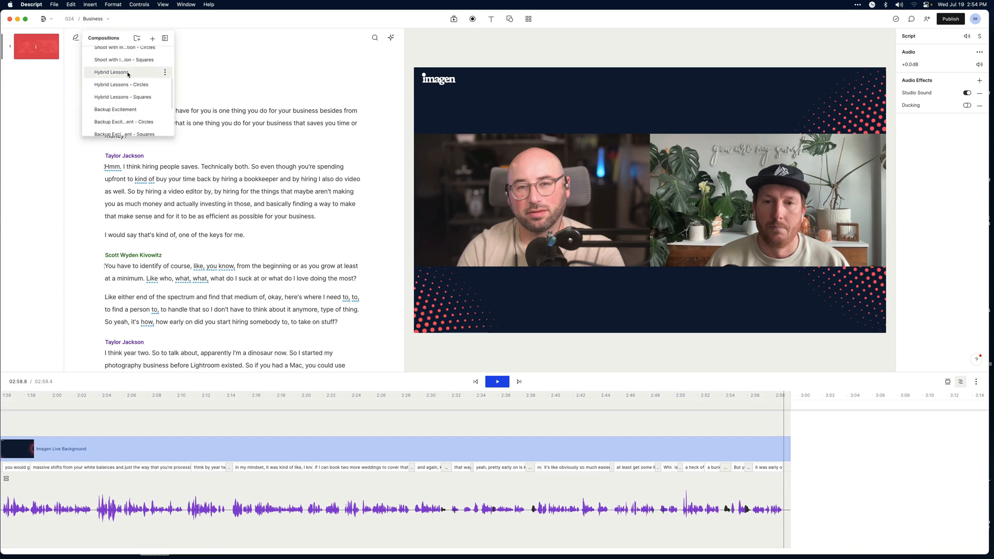
left_click(128, 73)
left_click(100, 18)
scroll(127, 103, "down", 5)
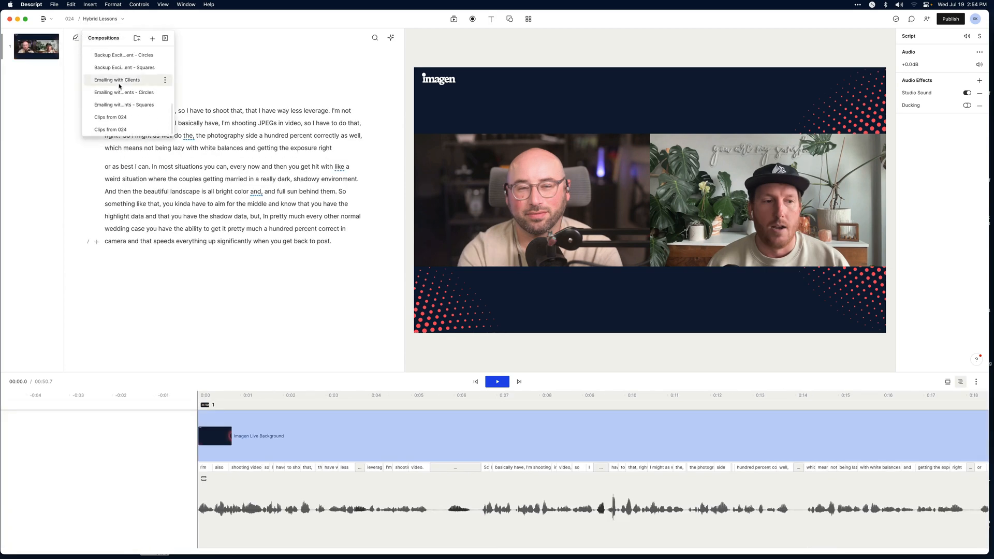
left_click(127, 118)
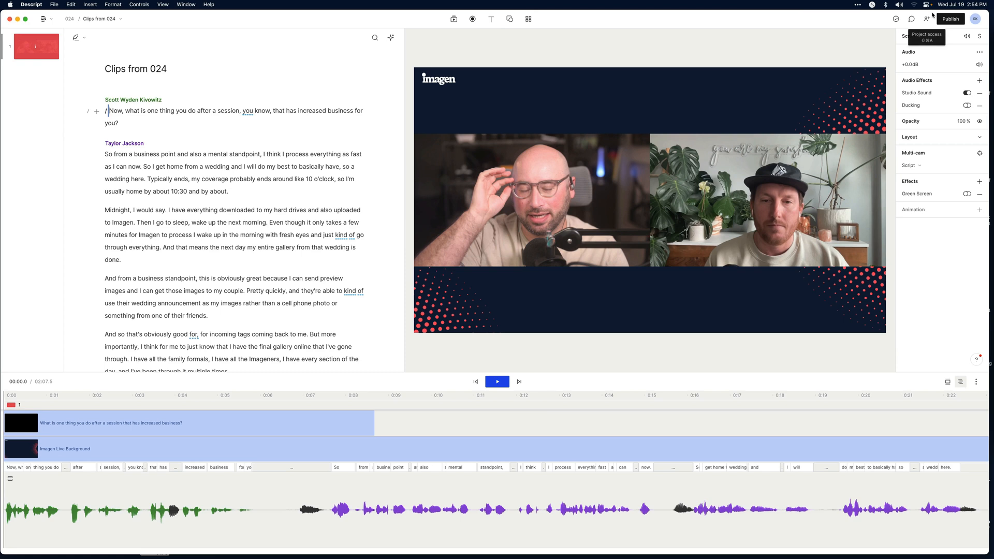
- Open the video export settings for the Clips from 024 composition and keep the resolution at Max
left_click(950, 19)
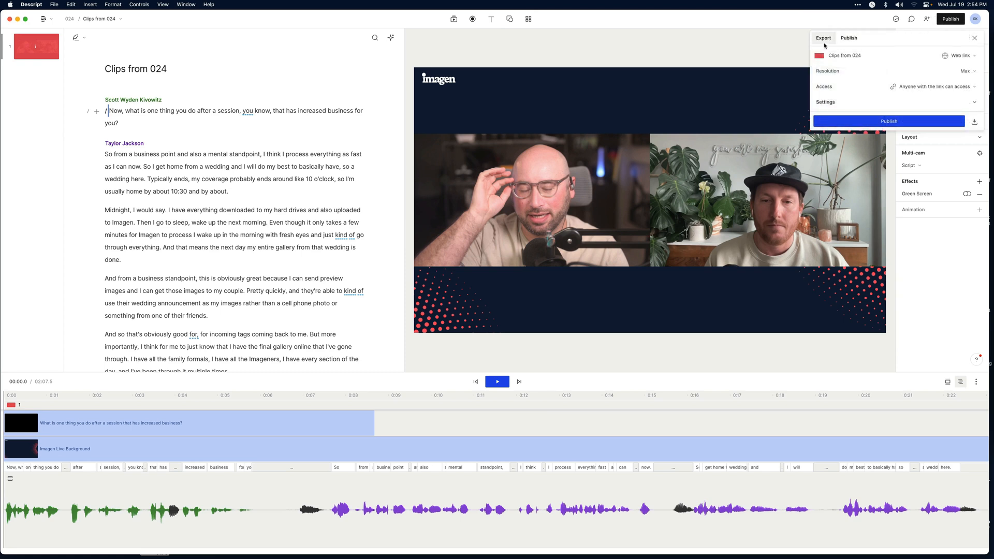
left_click(826, 40)
left_click(967, 100)
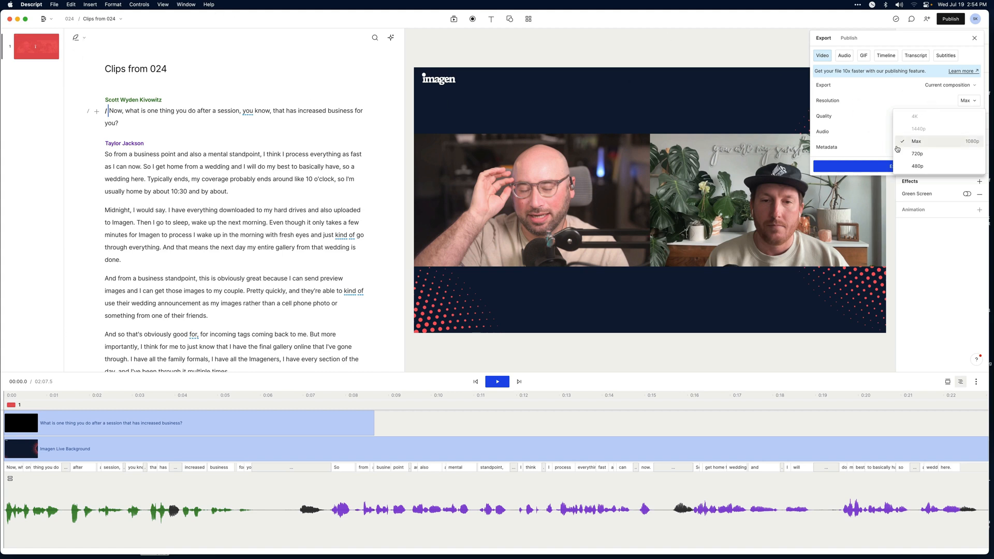
left_click(955, 141)
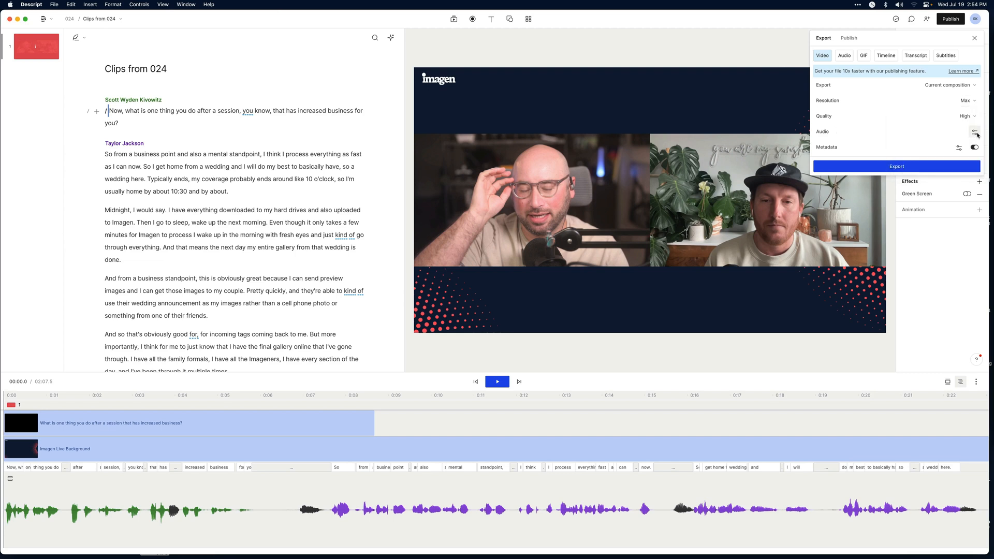
- Set the video export's audio bitrate to 192 kbps
left_click(975, 133)
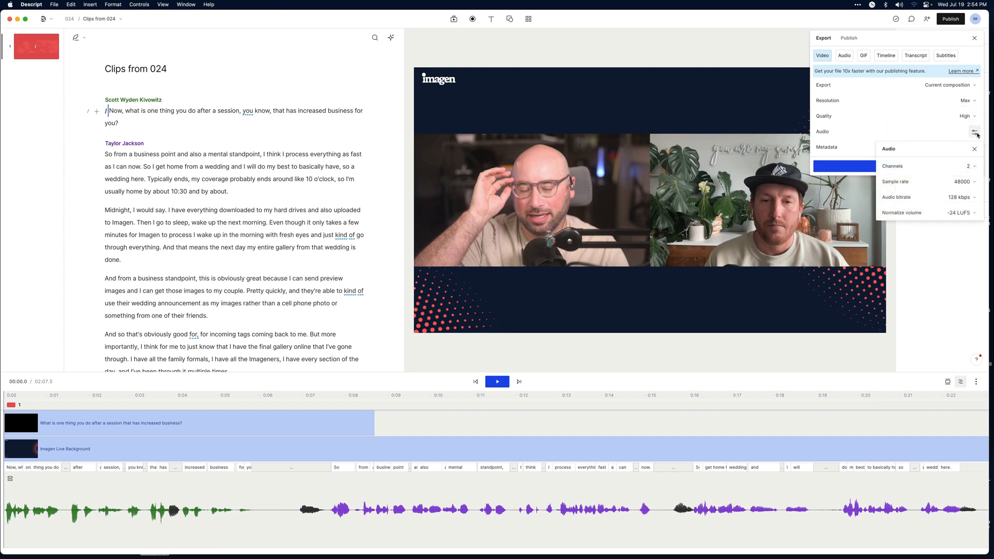
left_click(959, 197)
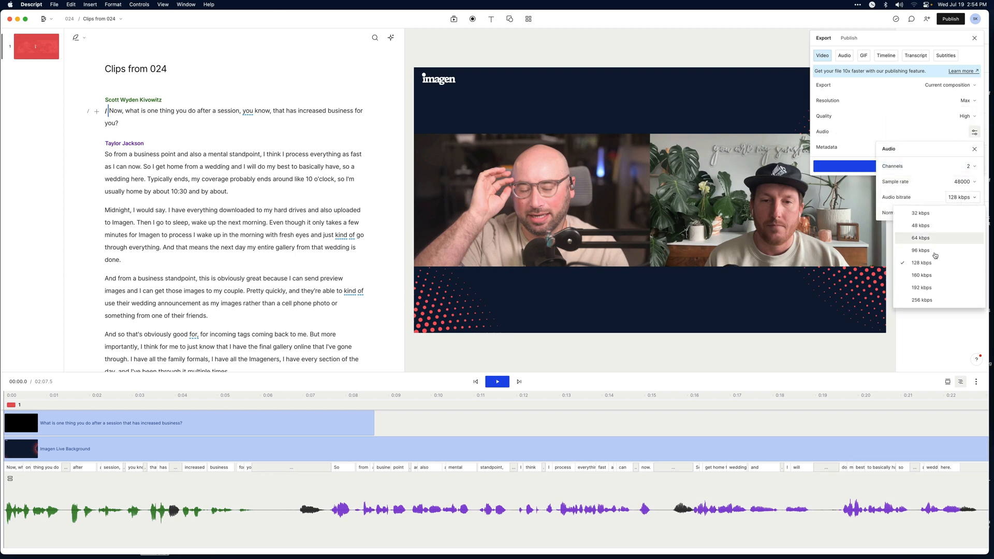
left_click(925, 293)
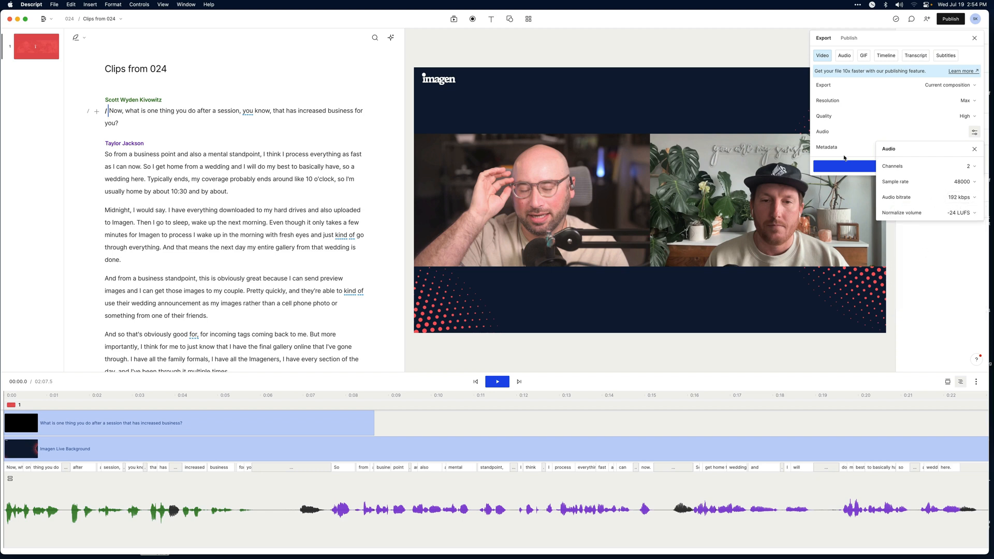
left_click(844, 158)
- Look over the metadata fields of the video export
left_click(959, 147)
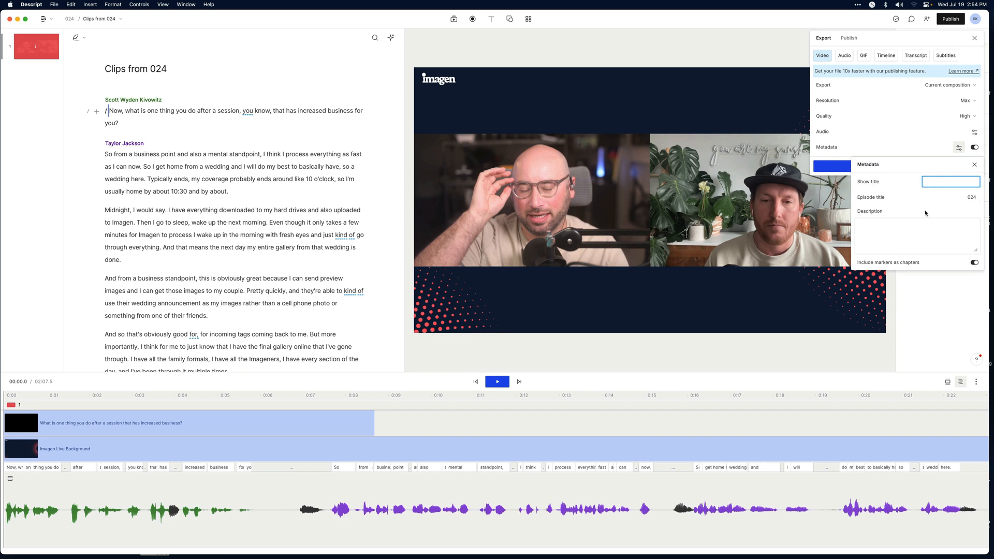
left_click(837, 153)
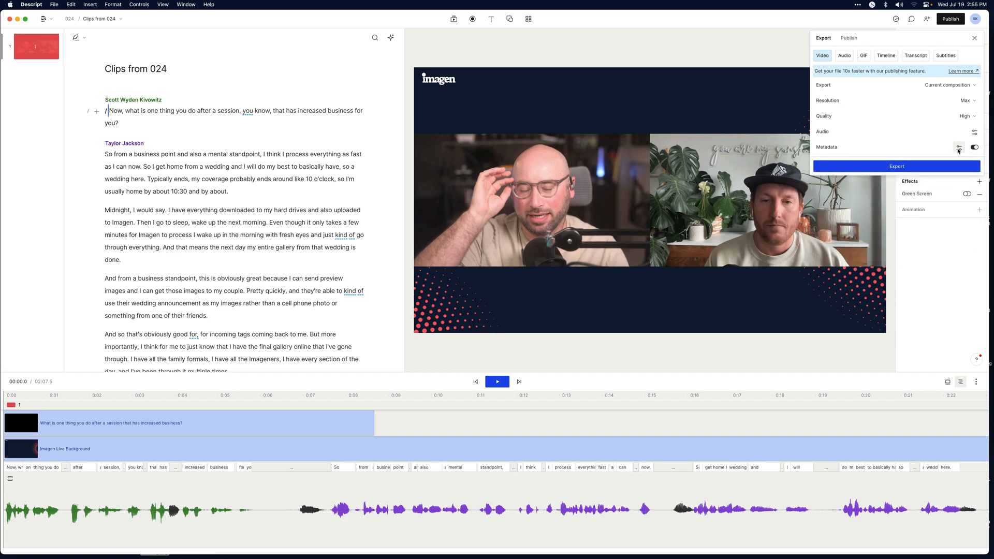
left_click(958, 147)
left_click(847, 153)
- Review the audio export's format, metadata and advanced options, plus the transcript and subtitles export settings
left_click(844, 56)
left_click(968, 89)
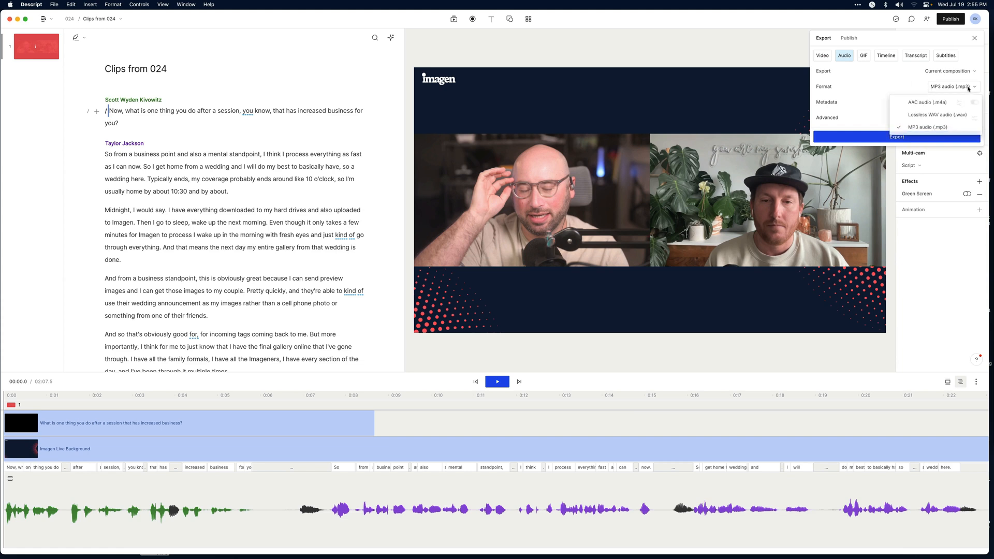
left_click(968, 89)
left_click(959, 103)
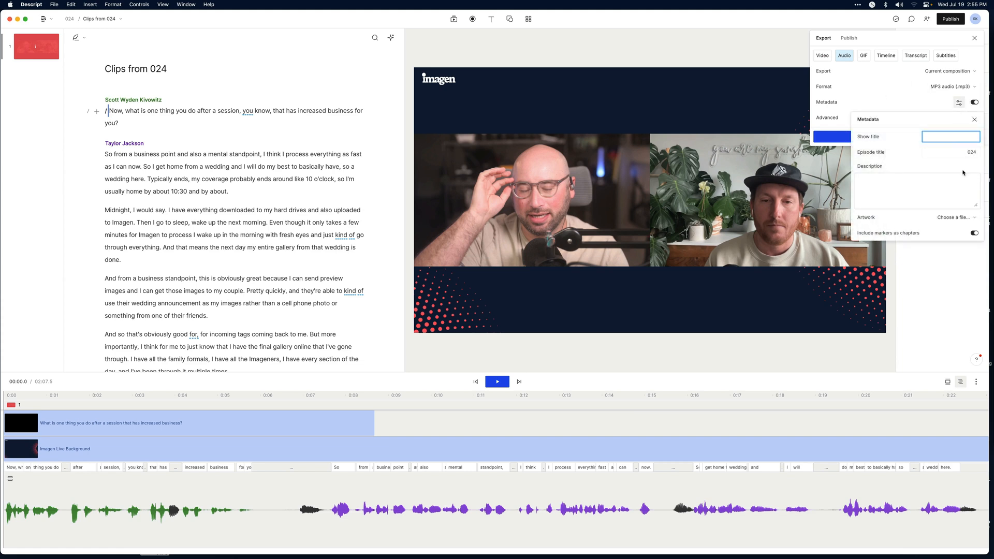
left_click(972, 118)
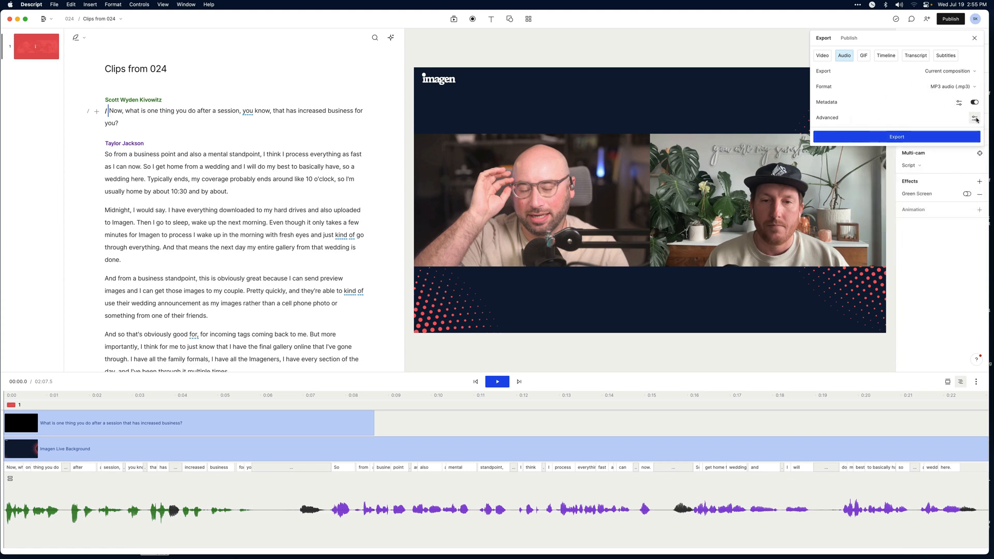
left_click(973, 118)
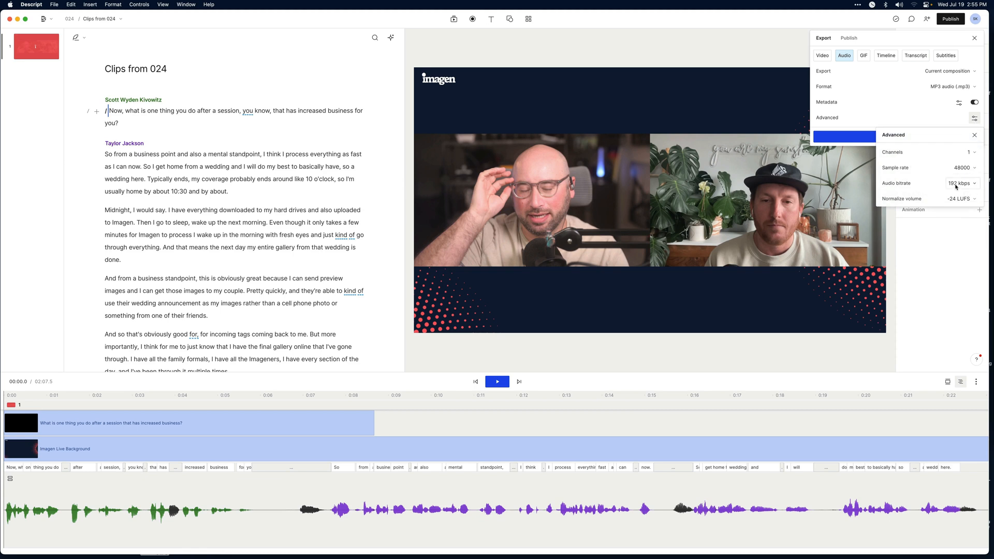
left_click(872, 133)
left_click(960, 102)
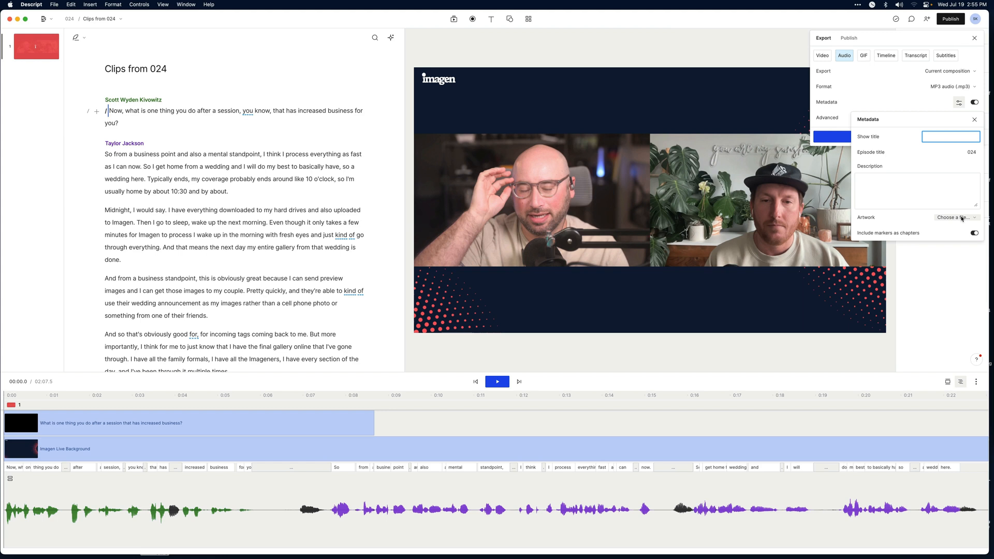
left_click(916, 56)
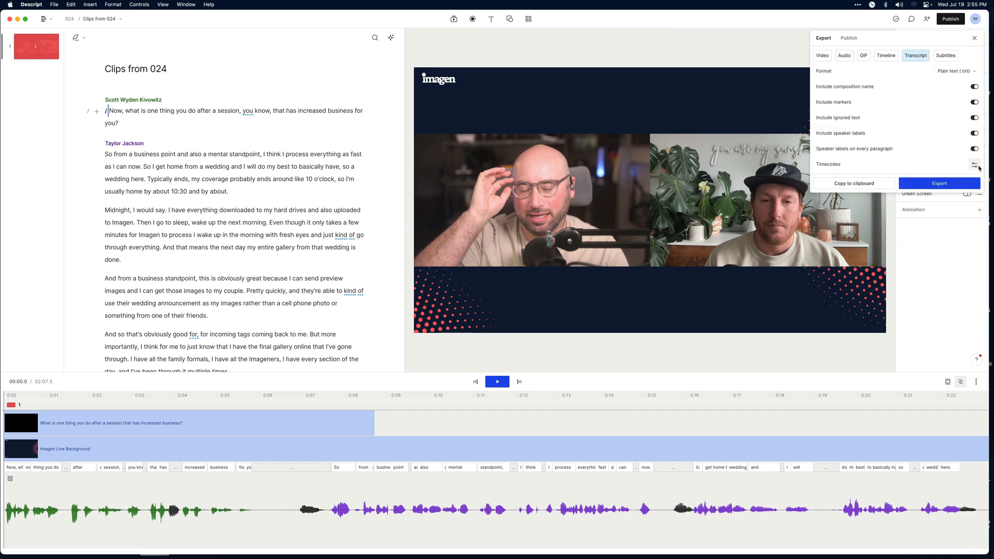
left_click(947, 55)
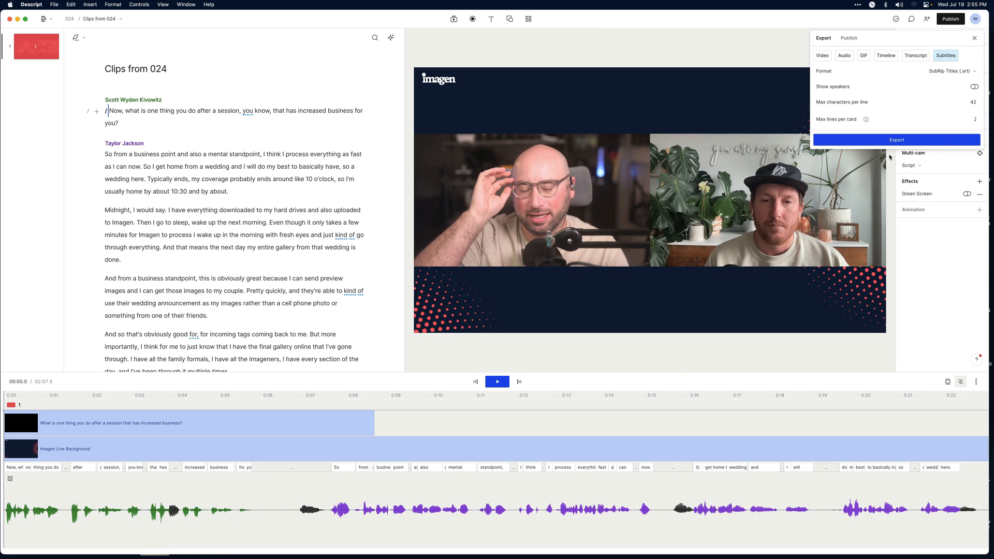
- Switch to the Transistor episode list in Chrome and enlarge its window to fill the screen
key("super+Tab")
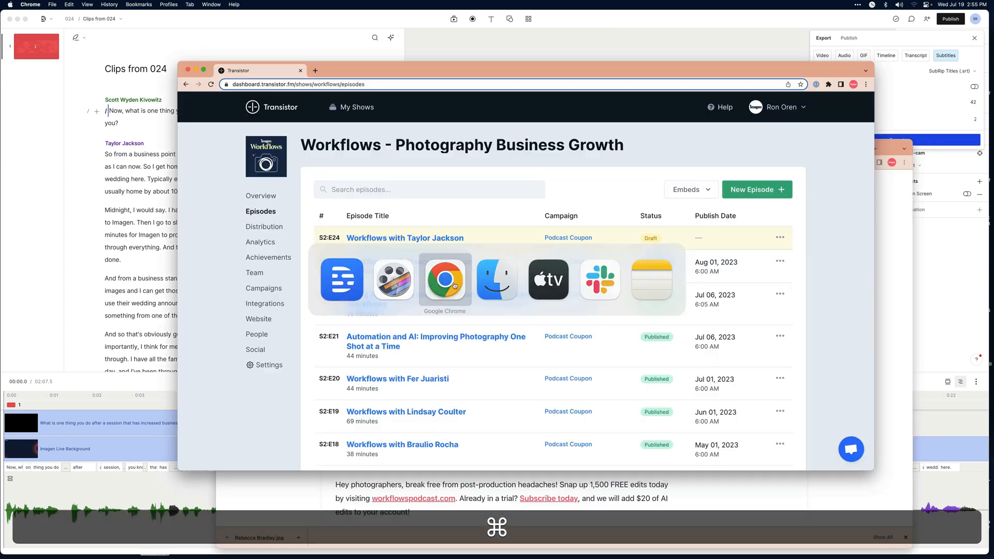
left_click_drag(237, 73, 62, 22)
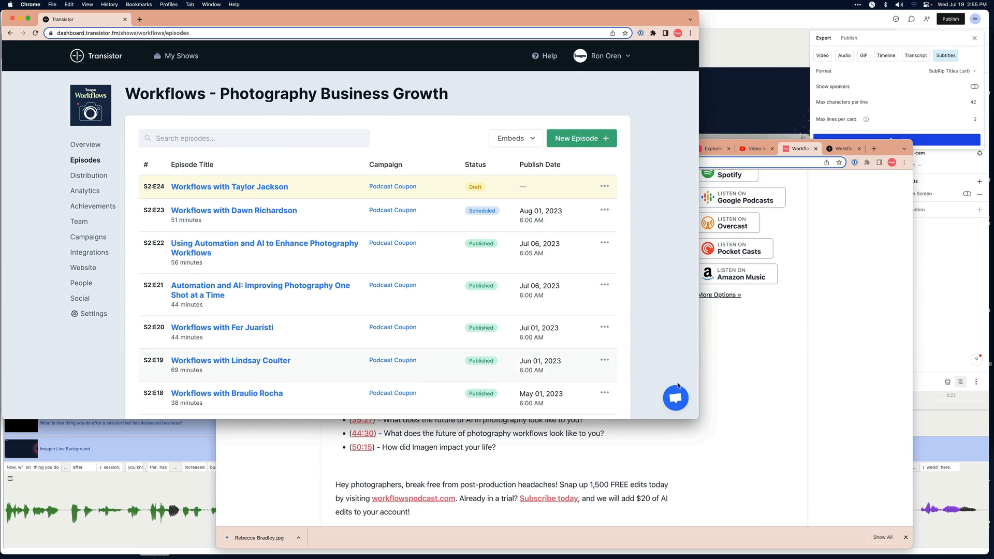
left_click_drag(701, 418, 987, 555)
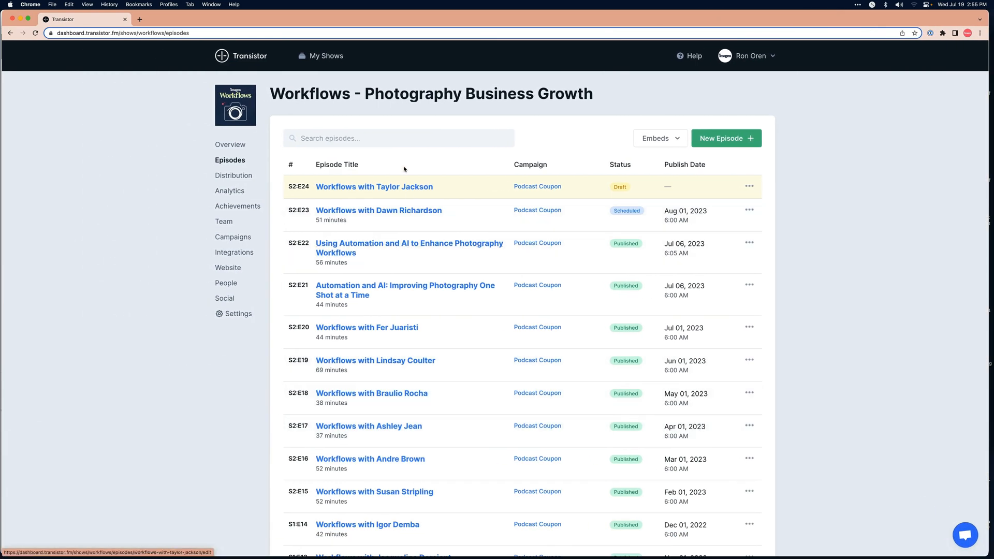
- Open the S2:E24 draft episode for editing and look over its audio file, author and keywords fields
left_click(392, 189)
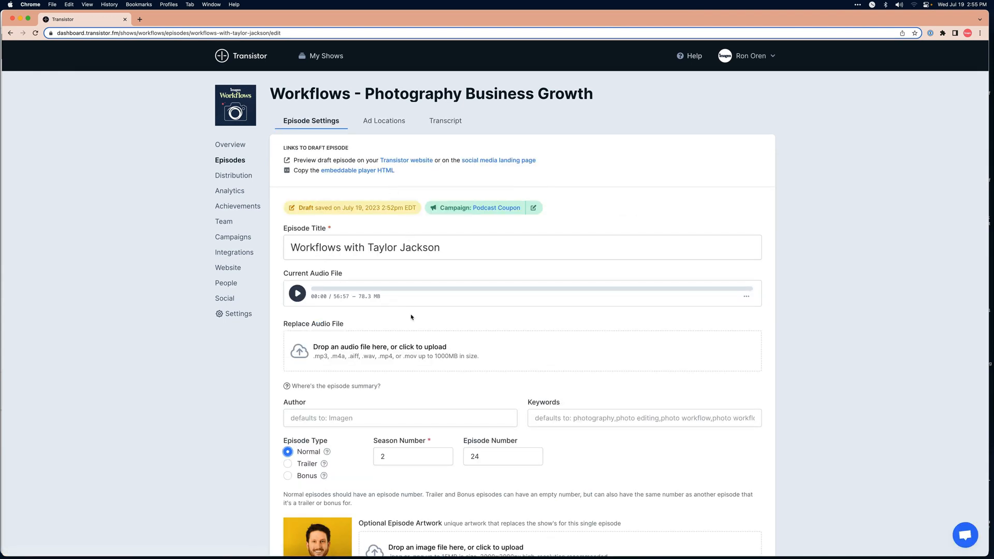
scroll(458, 358, "down", 1)
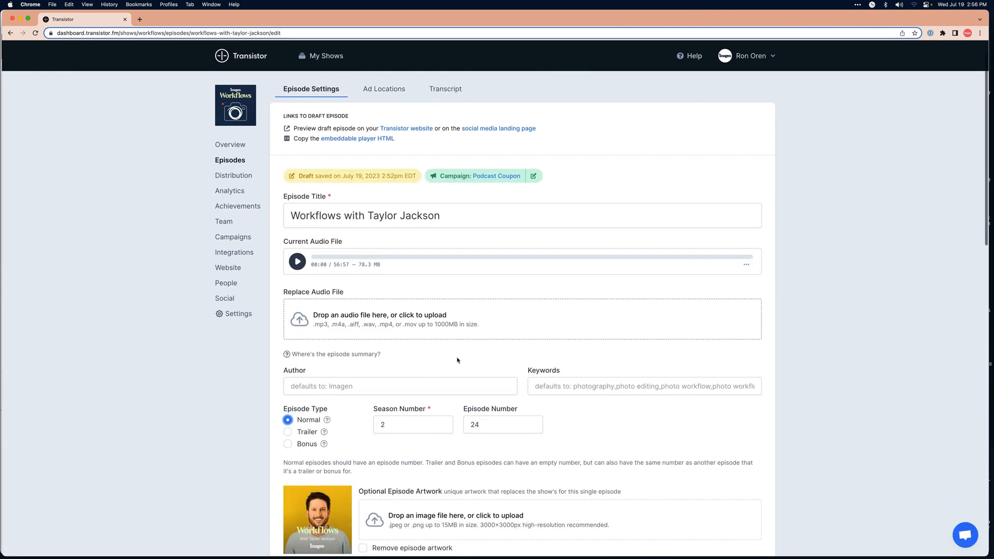
scroll(458, 360, "down", 1)
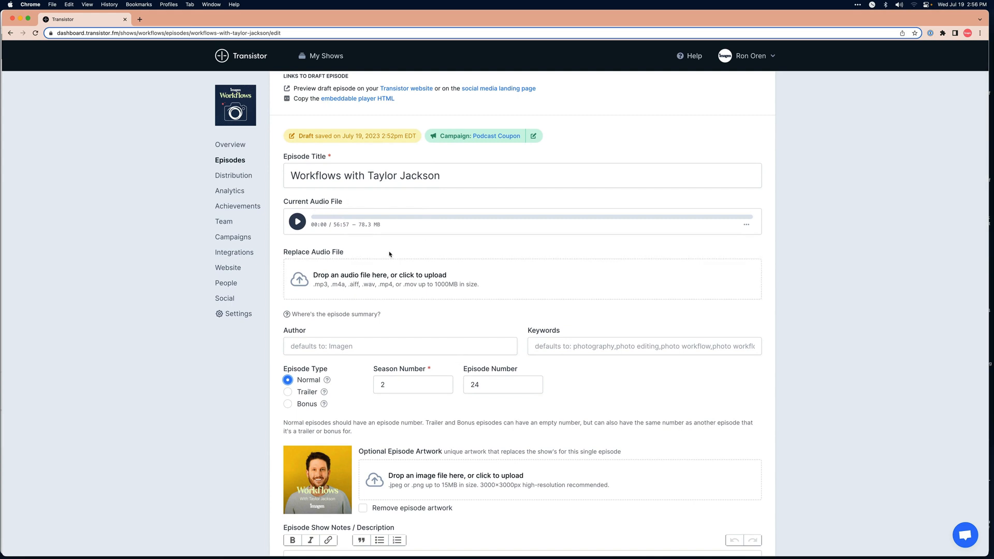
scroll(390, 253, "down", 2)
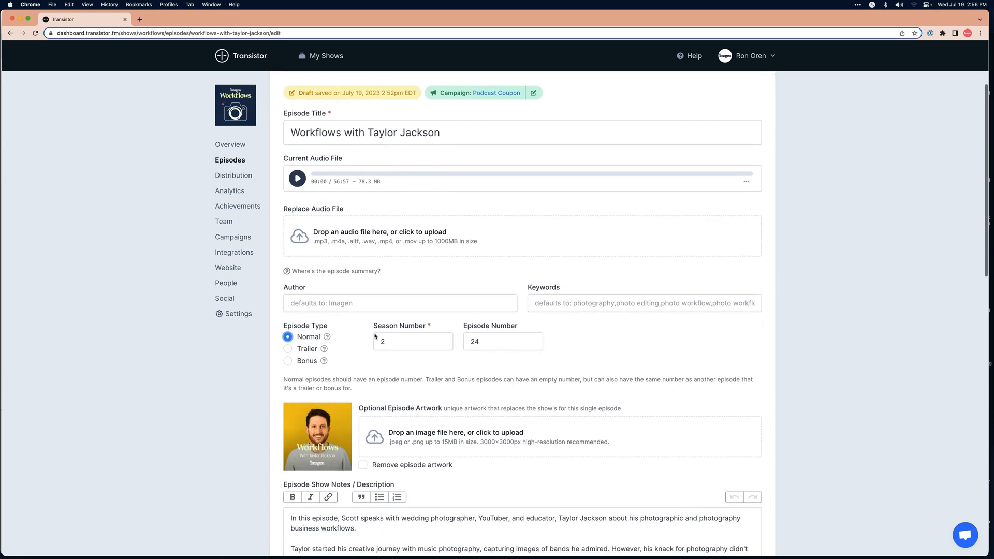
left_click(389, 305)
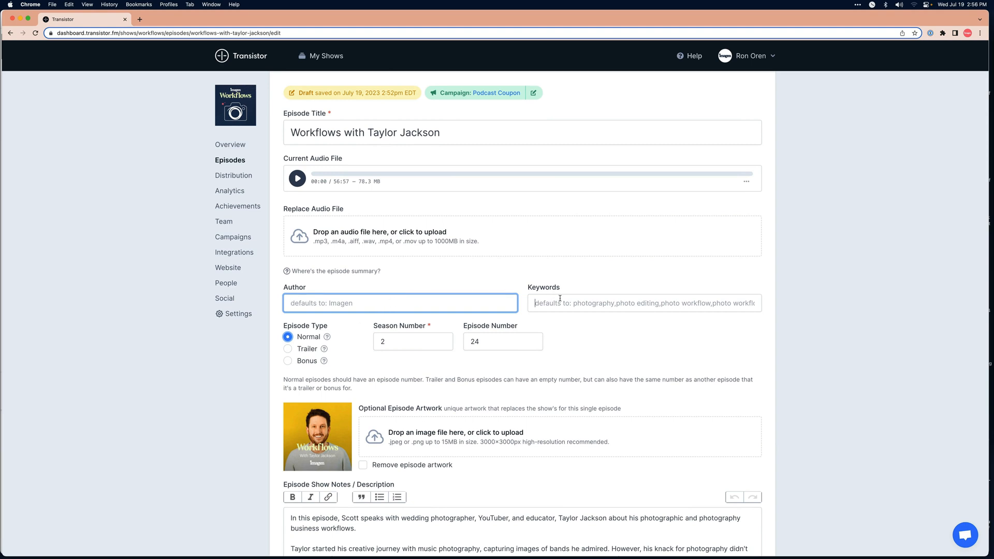
left_click(617, 301)
left_click(654, 282)
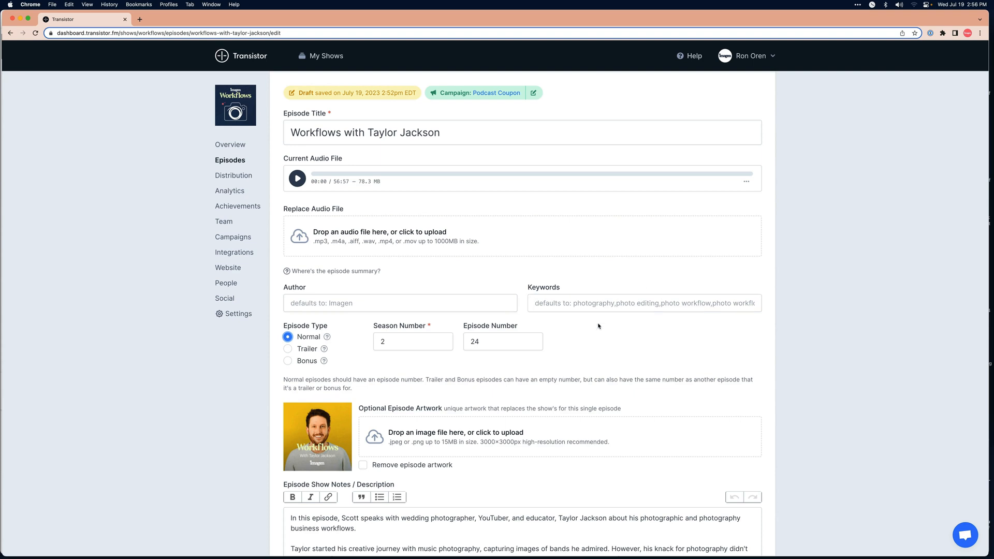
- Add the line "Discussed in this episode:" below the {{chapters}} tag in the episode show notes, followed by a new paragraph
scroll(599, 326, "down", 3)
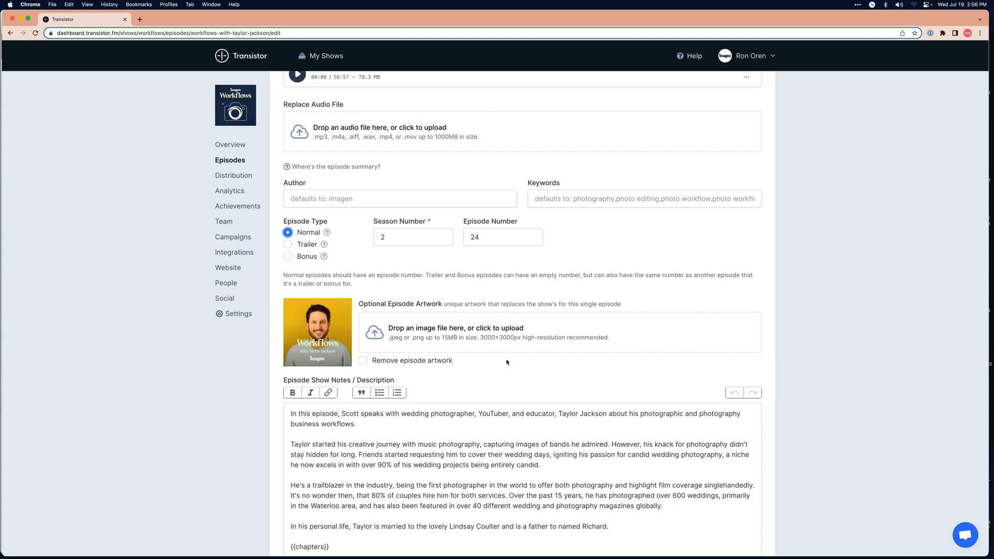
scroll(506, 357, "down", 5)
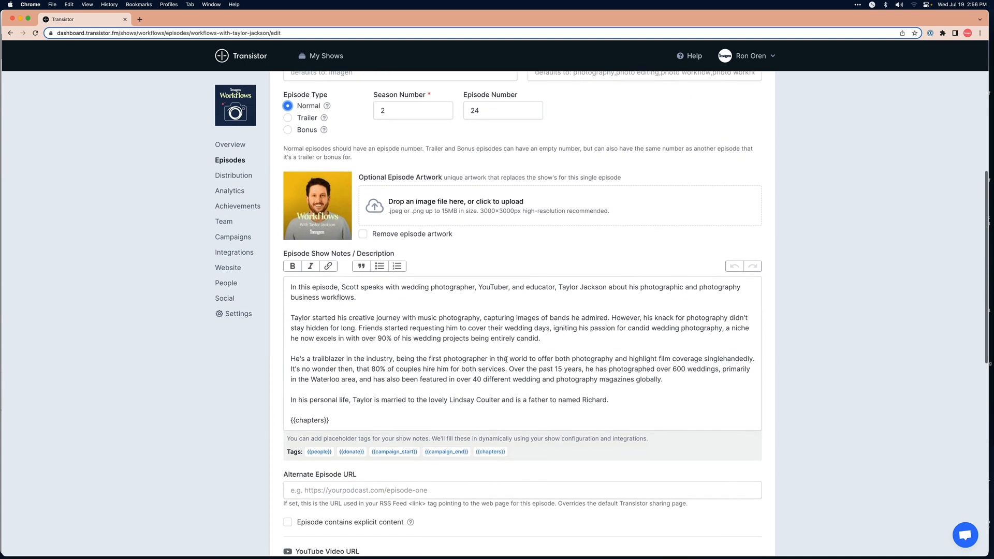
left_click(407, 335)
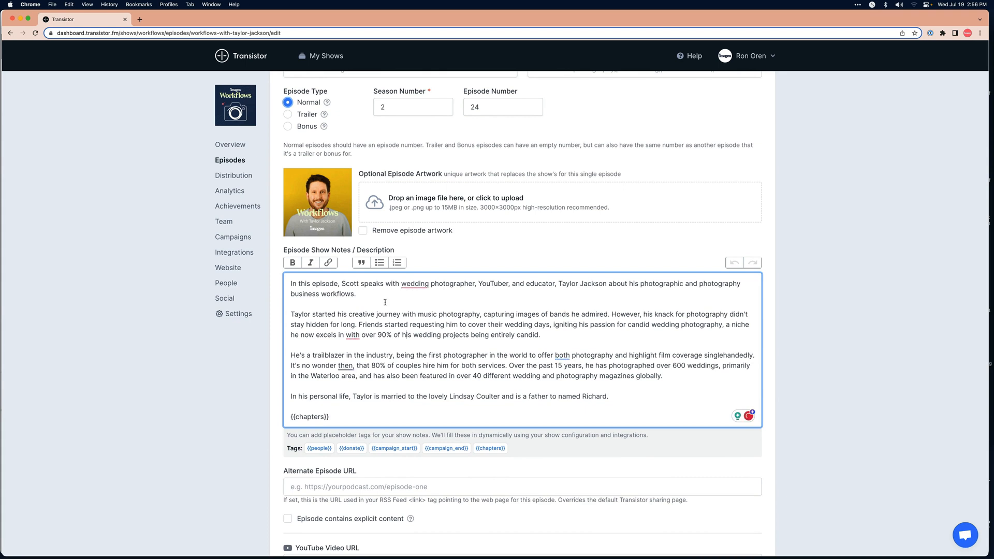
left_click(341, 416)
key("Return")
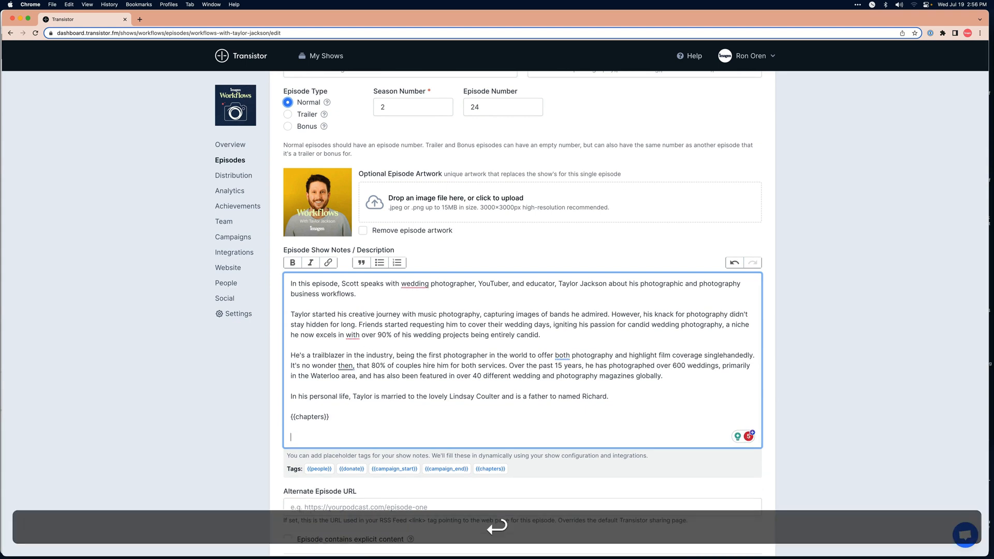
type("Discussed in this episode:")
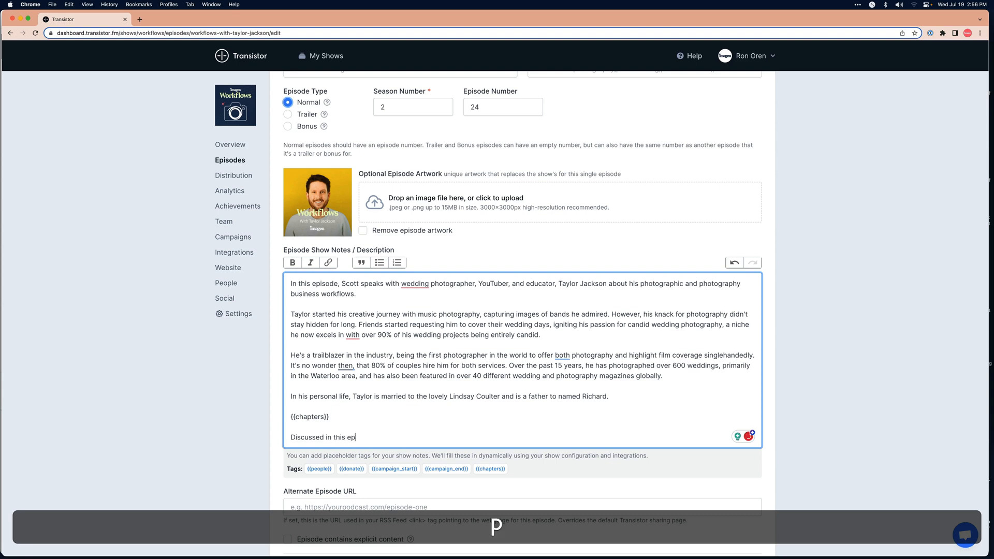
key("Return")
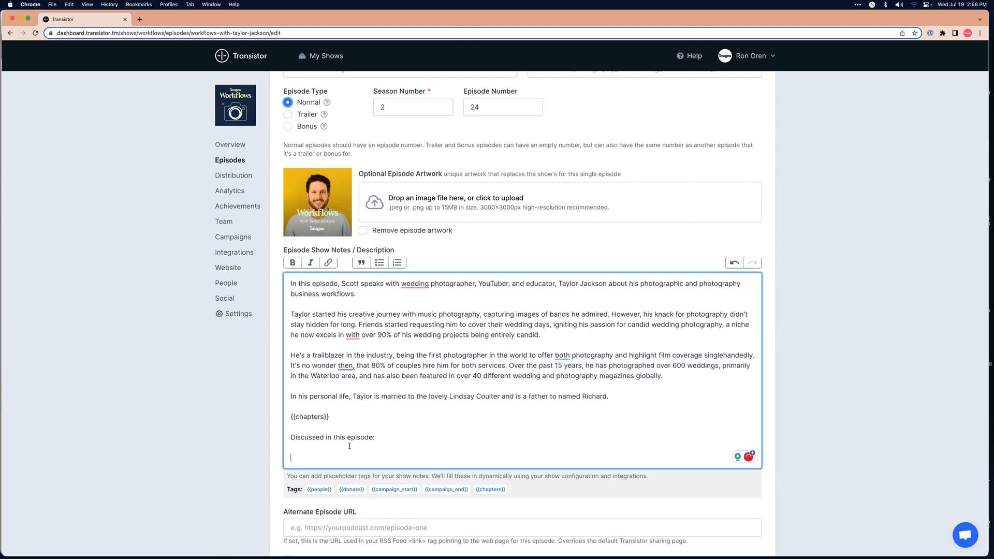
- Open the S2:E23 episode for editing in a separate browser tab and review the "Discussed in this episode" list in its show notes
key("super+t")
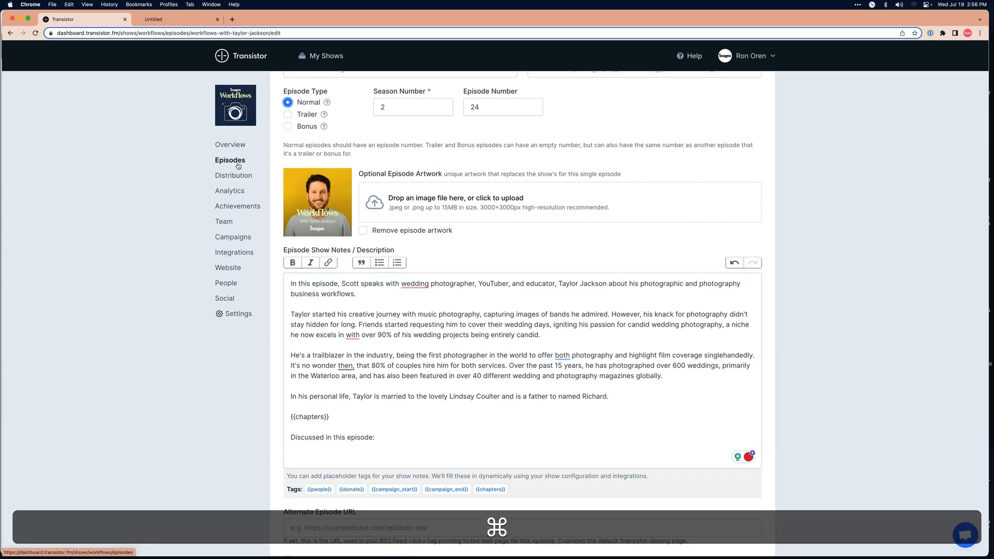
key("ctrl+Tab")
left_click(342, 211)
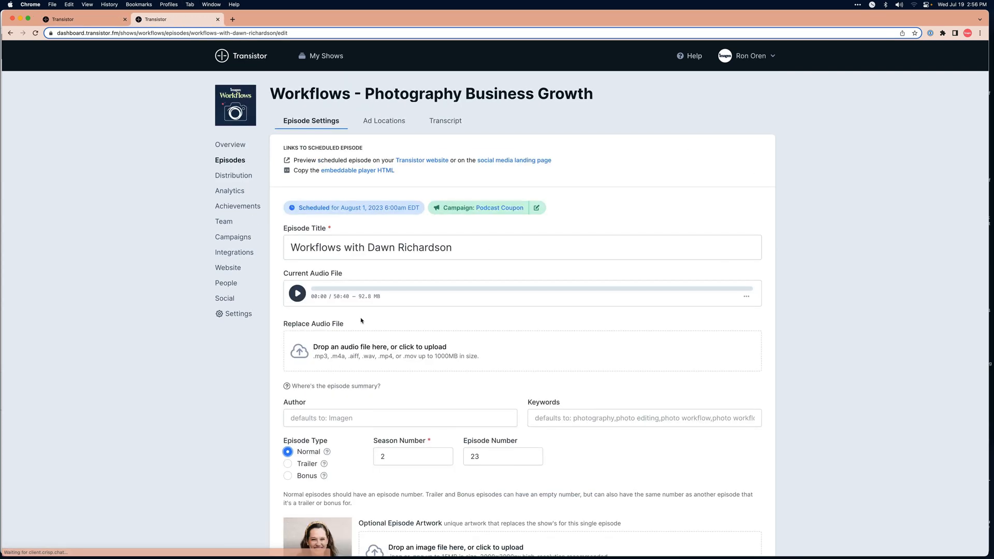
scroll(361, 321, "down", 10)
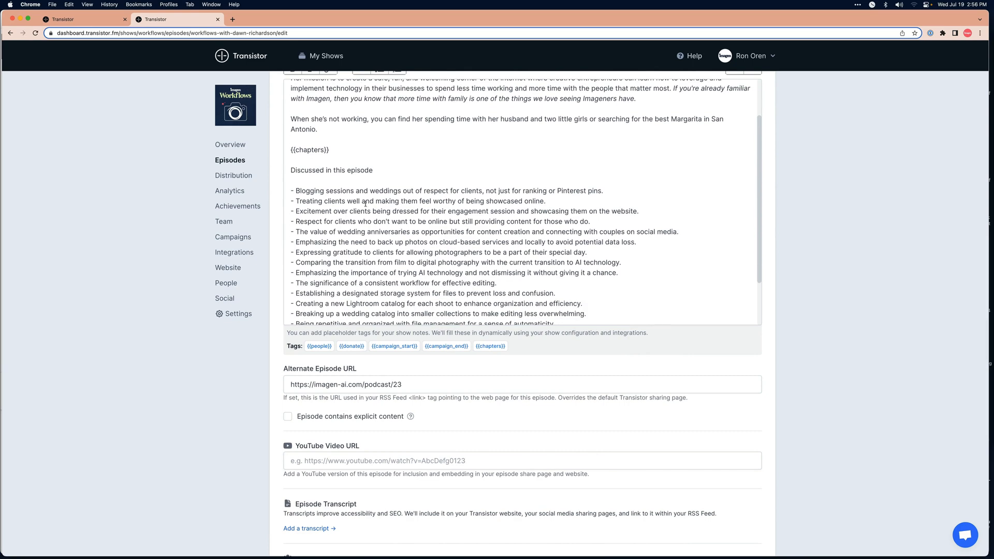
scroll(366, 203, "down", 5)
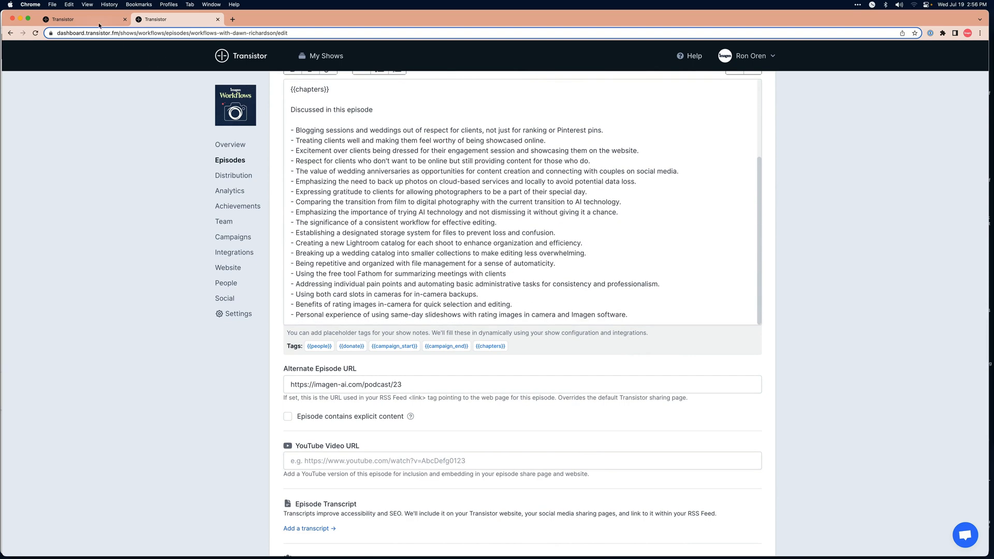
- Return to the S2:E24 draft, remove the colon after "Discussed in this episode" and start a dash list below it after a blank line
left_click(99, 23)
left_click(377, 431)
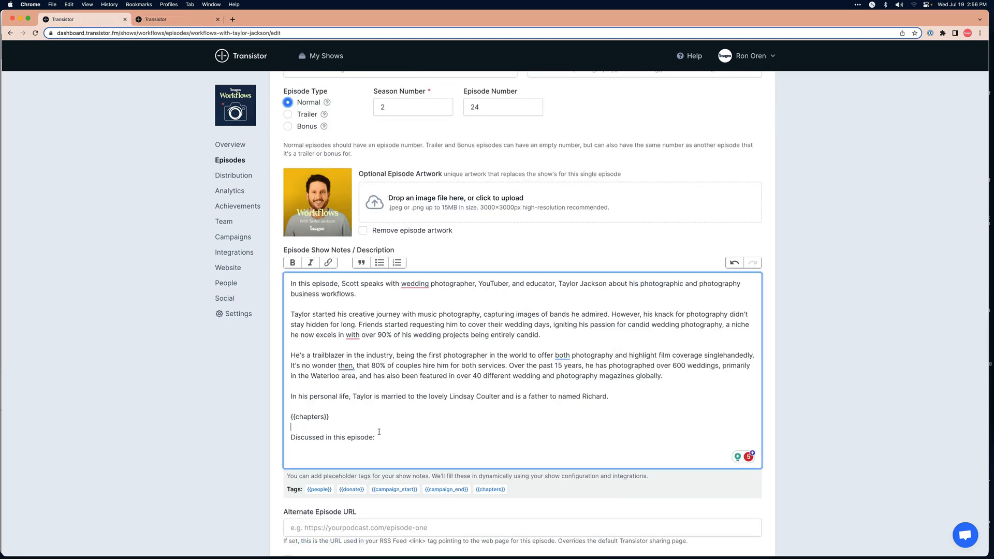
key("super+Right")
key("super+Return")
key("super+z")
key("super+BackSpace")
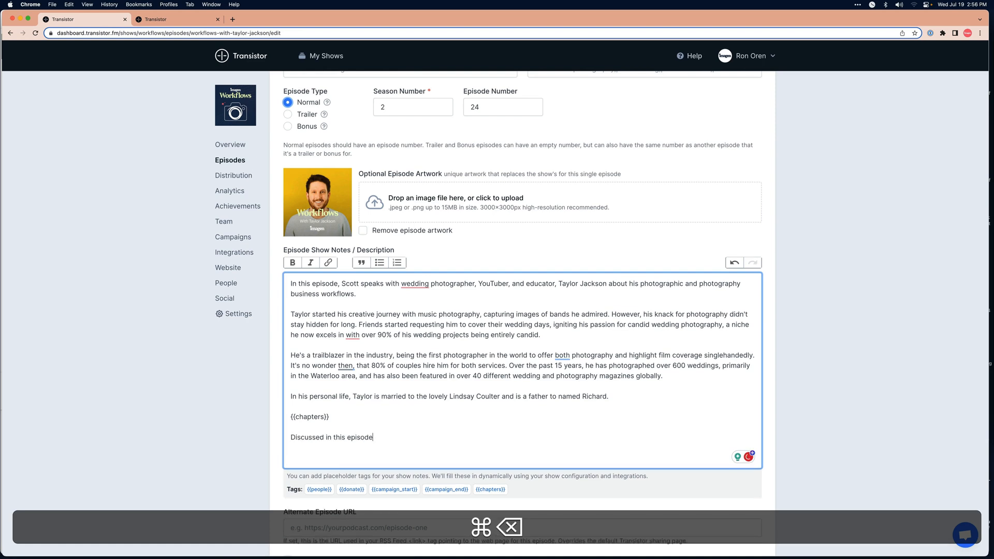
key("Return")
type("-")
key("BackSpace")
key("Return")
type("-")
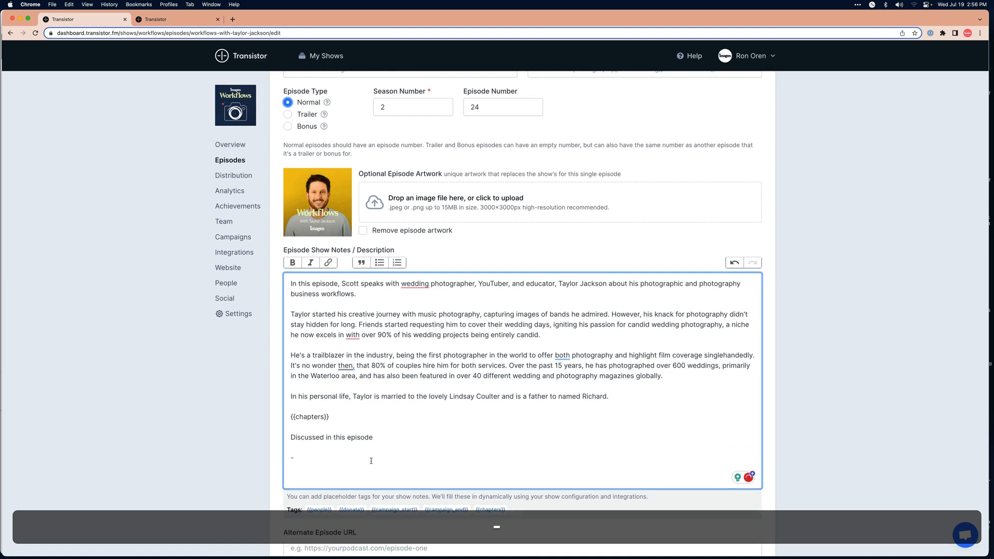
- Locate the {{chapters}} tag in the show notes, then preview the draft on the Transistor website and examine the timestamped chapter list
scroll(371, 460, "down", 2)
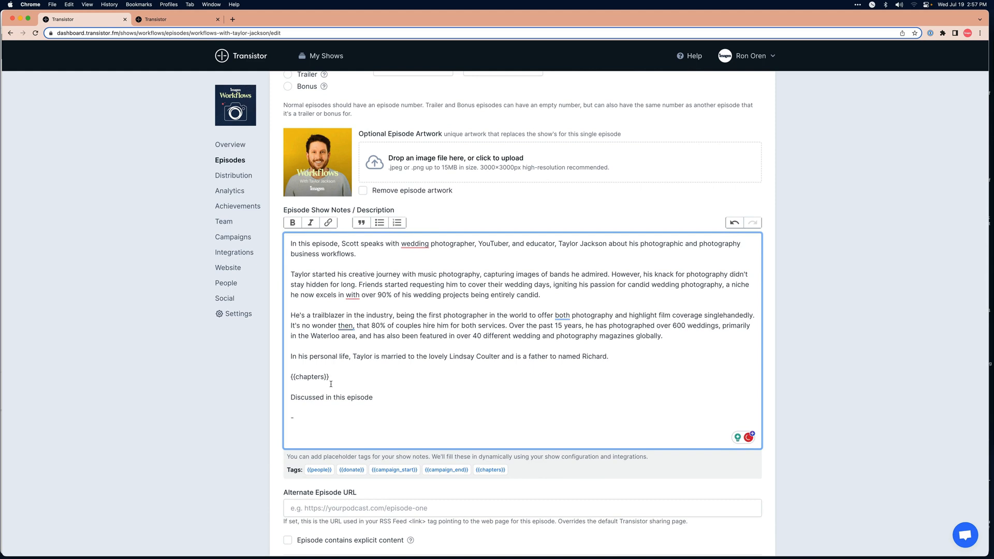
scroll(330, 384, "down", 5)
left_click_drag(334, 235, 284, 234)
left_click(339, 233)
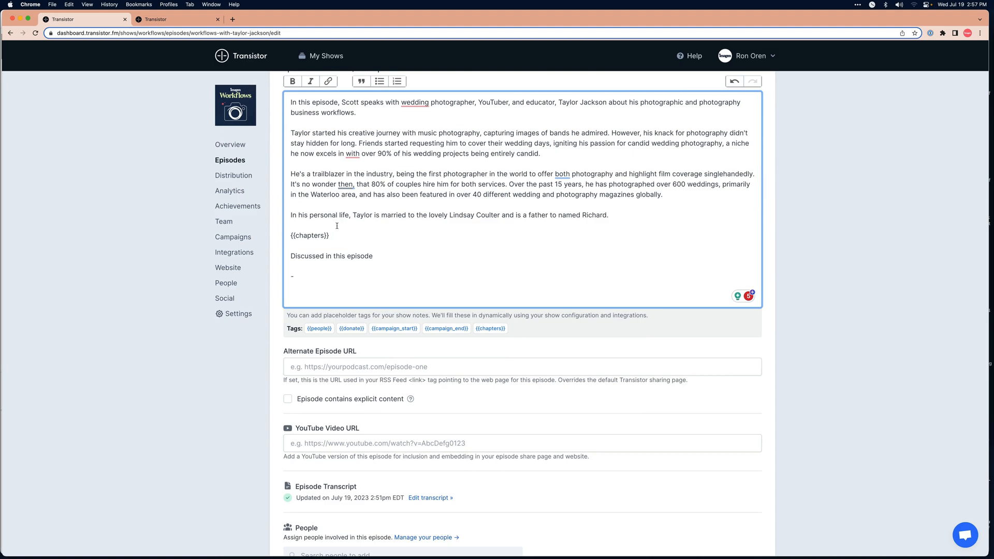
scroll(481, 207, "up", 8)
scroll(481, 207, "up", 4)
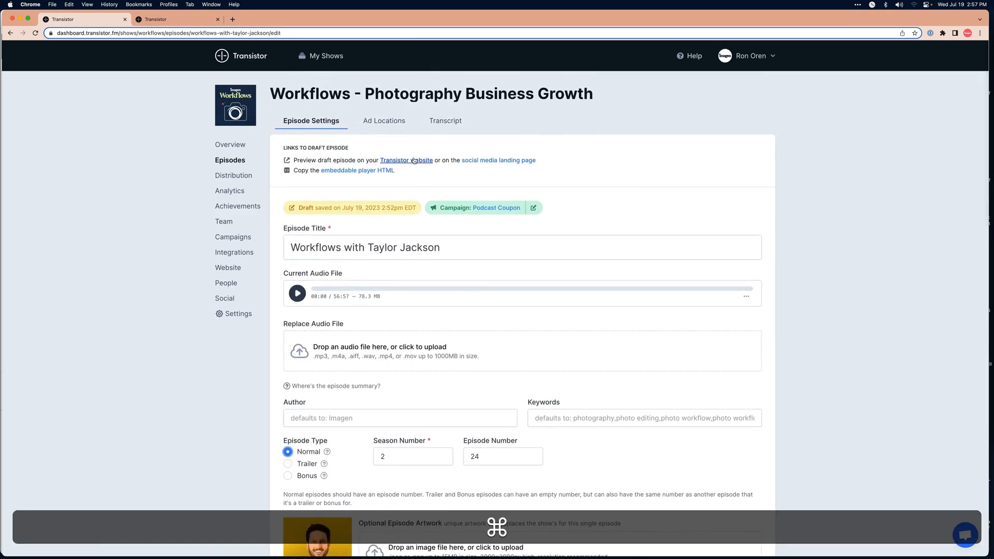
left_click(414, 160, "super")
key("ctrl+Tab")
key("ctrl+Tab")
scroll(397, 236, "down", 8)
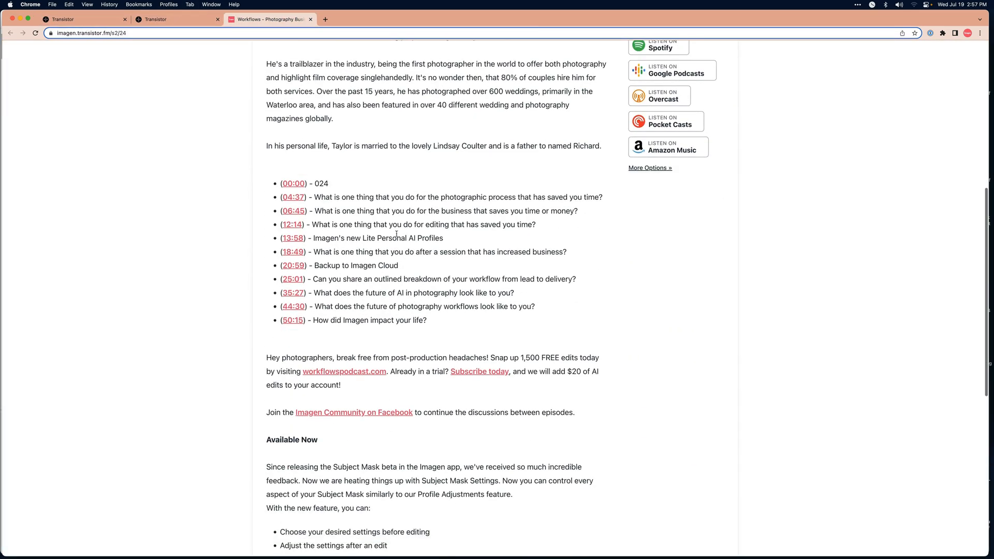
scroll(299, 263, "up", 1)
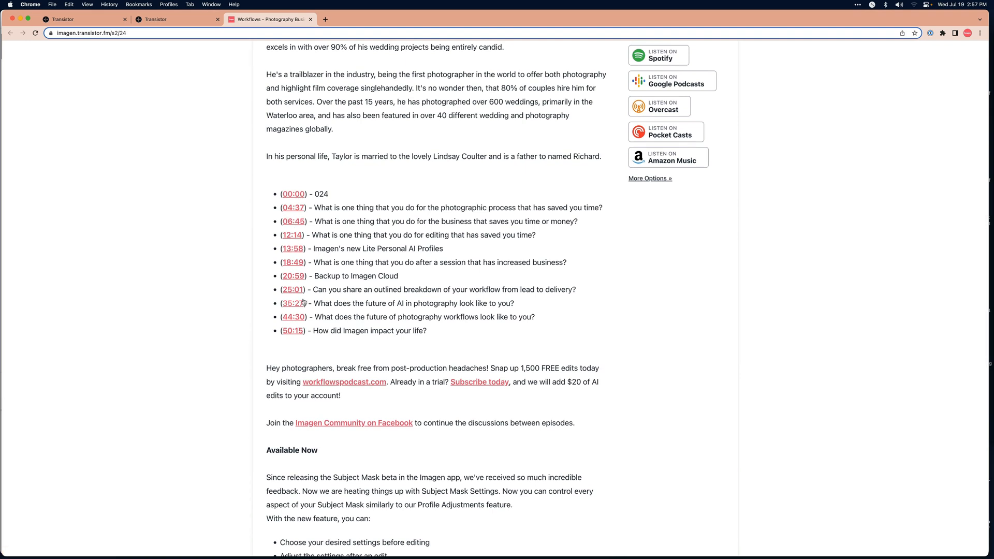
left_click_drag(428, 336, 312, 239)
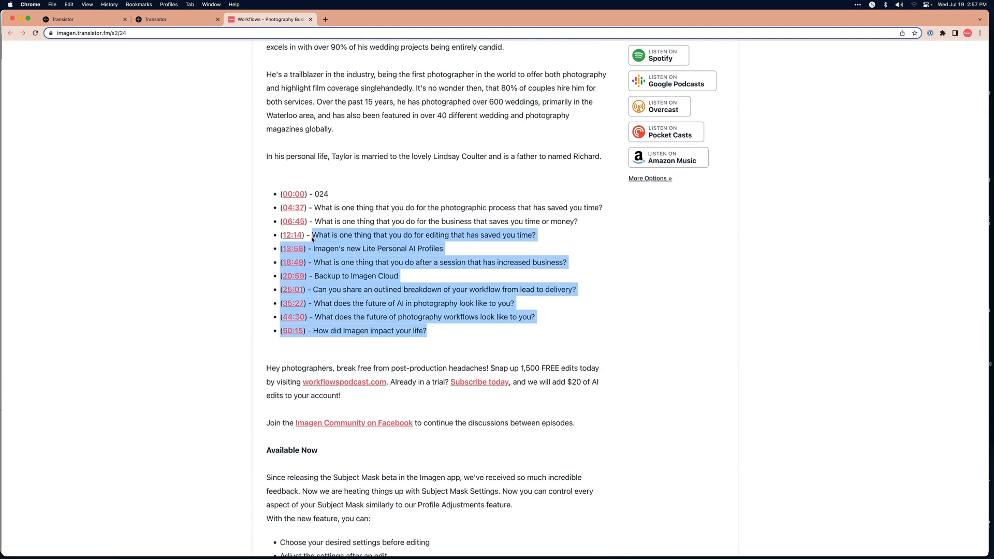
left_click(351, 232)
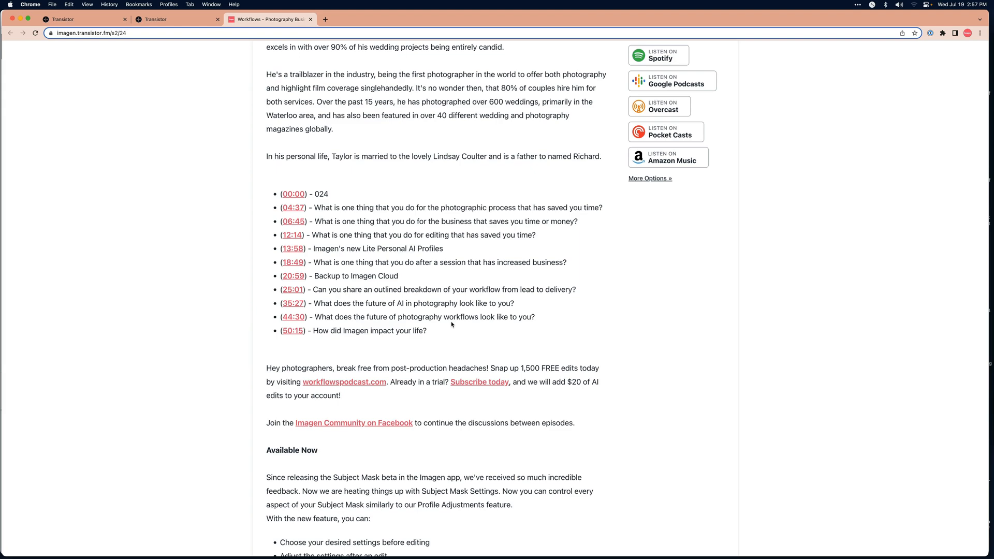
- Compare the offer text that opens the previewed show notes with the show notes in the draft's edit form
scroll(451, 324, "up", 10)
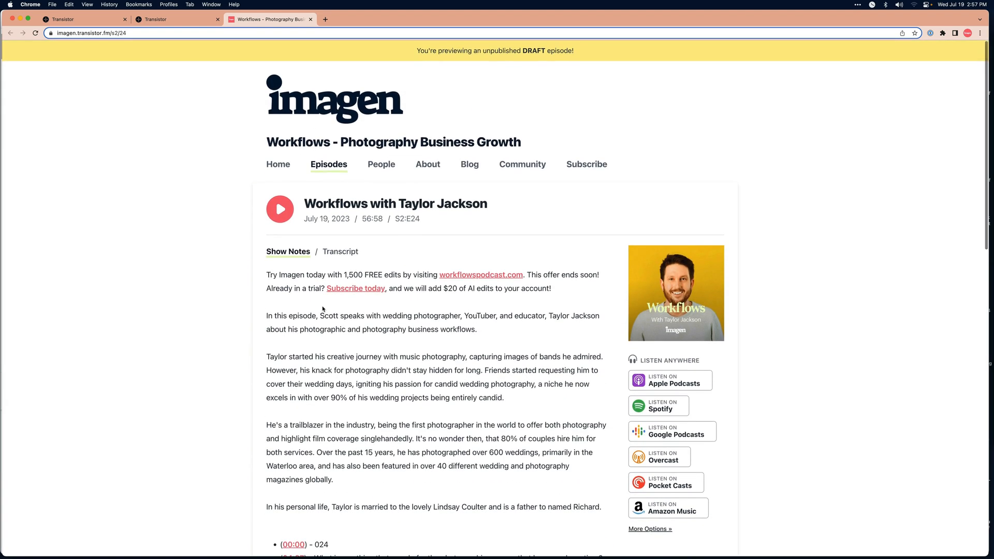
left_click_drag(439, 325, 563, 289)
left_click(100, 21)
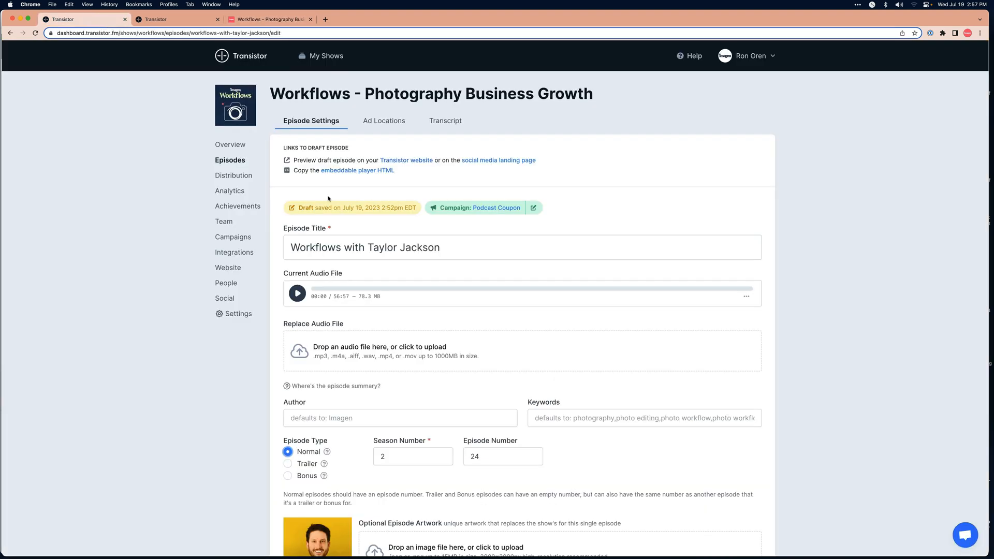
scroll(323, 259, "down", 6)
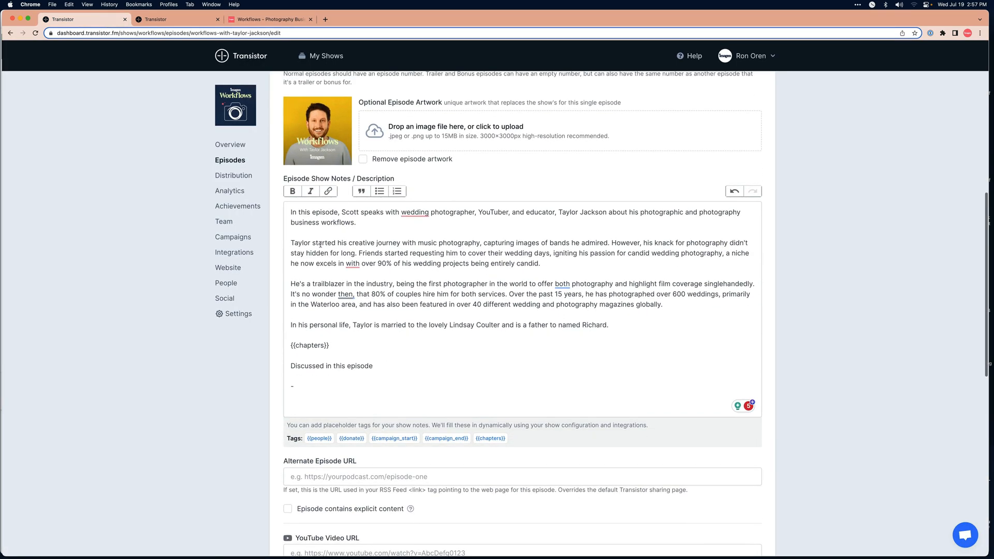
left_click(266, 19)
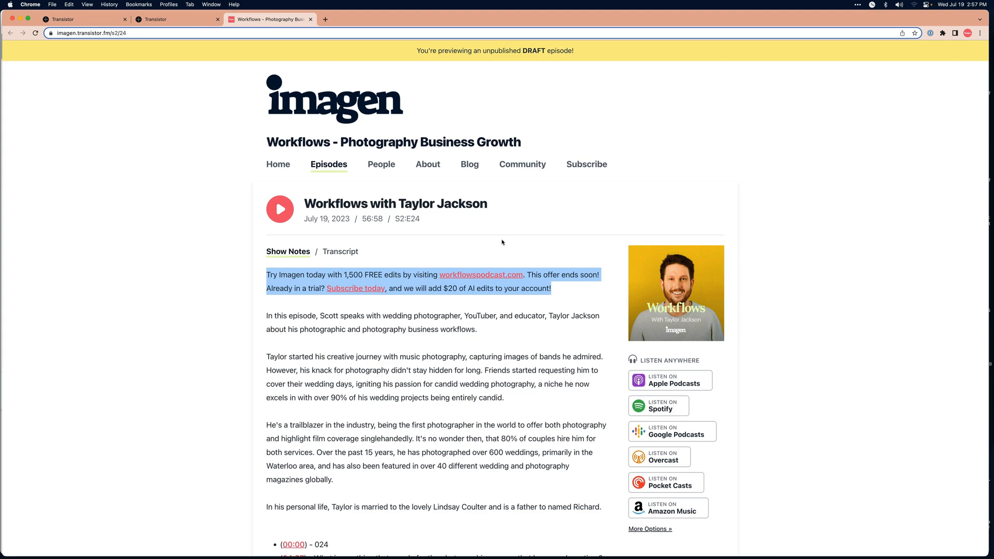
- Examine the campaign text below the chapters in the preview, from the free edits offer through the "Available Now" section
scroll(502, 241, "down", 8)
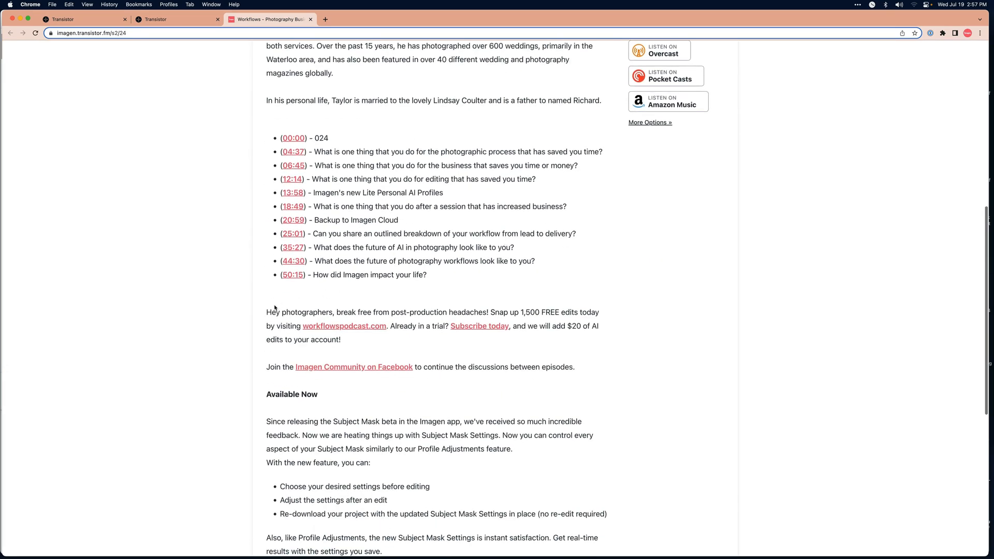
left_click_drag(265, 313, 451, 422)
scroll(425, 458, "down", 2)
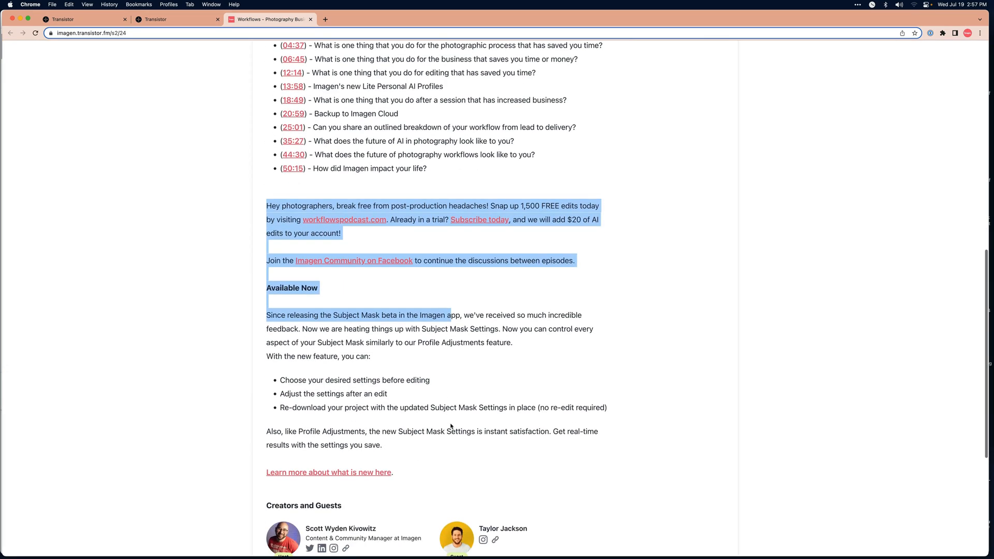
left_click(424, 467, "shift")
left_click(485, 417)
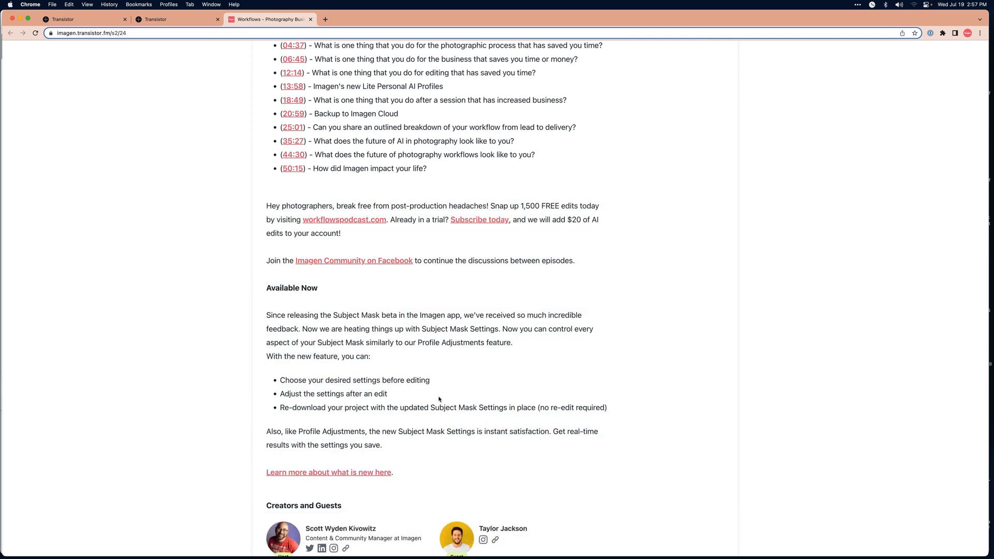
- Look over the preview's chapter timestamp links and the Creators and Guests section with its social links
scroll(439, 399, "up", 5)
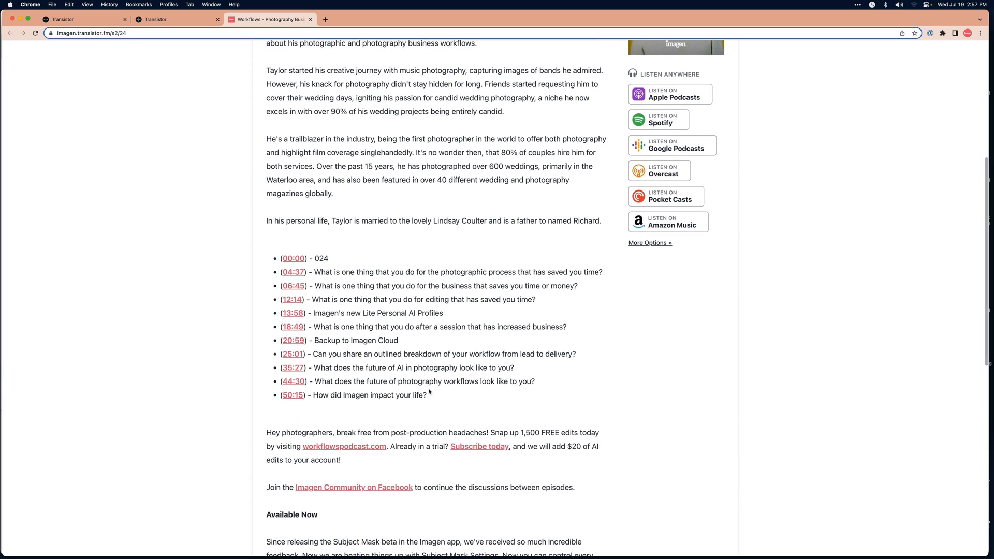
scroll(411, 415, "up", 3)
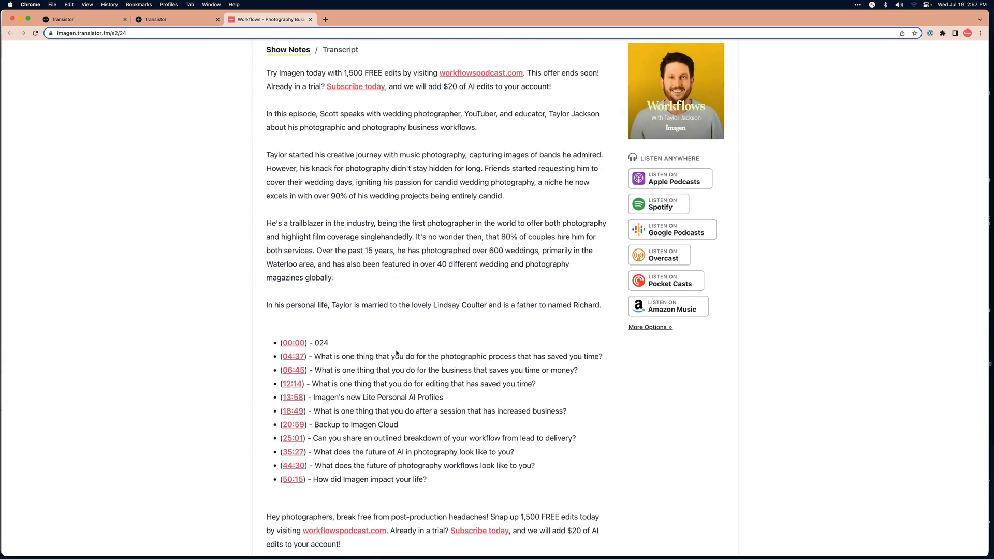
scroll(396, 353, "up", 2)
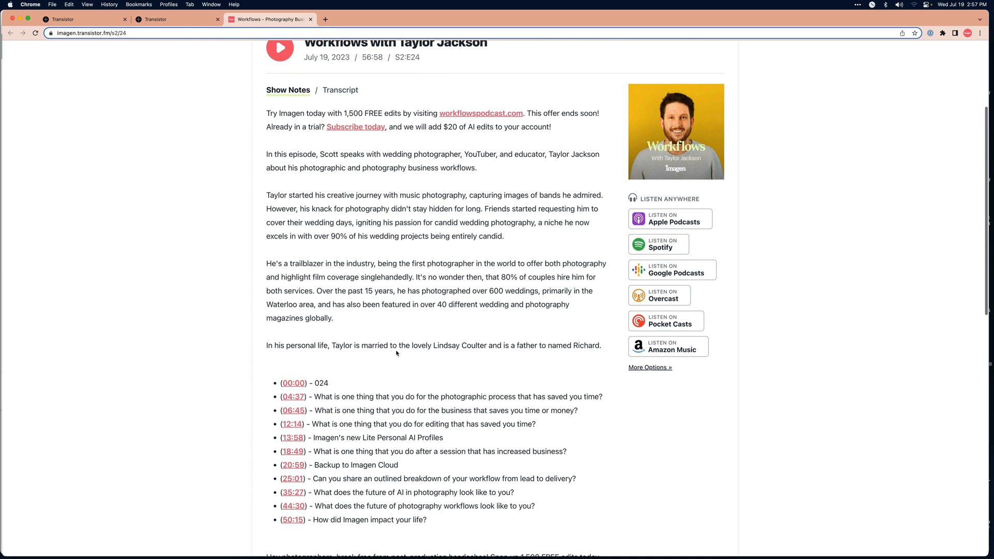
scroll(368, 393, "down", 2)
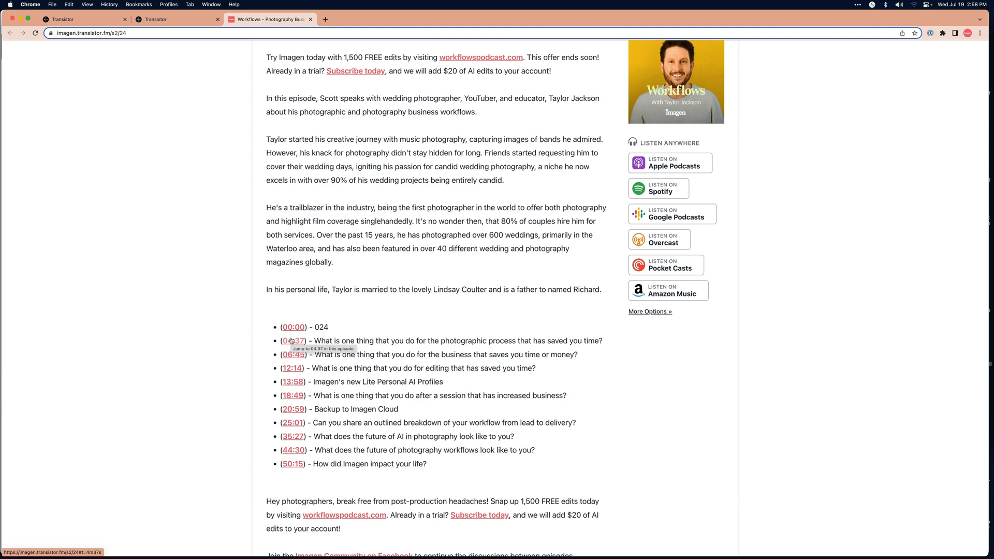
scroll(292, 340, "down", 5)
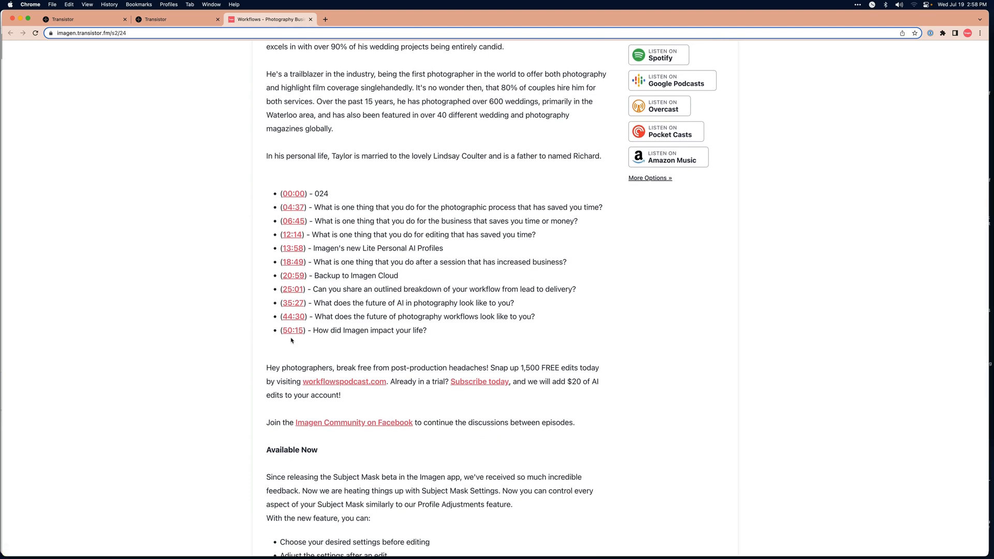
scroll(292, 340, "down", 10)
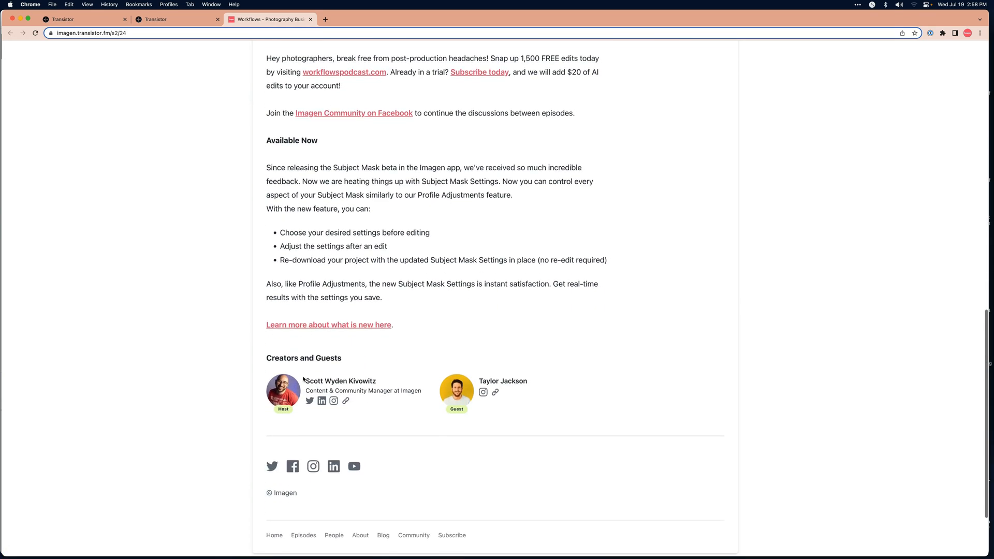
scroll(303, 379, "up", 2)
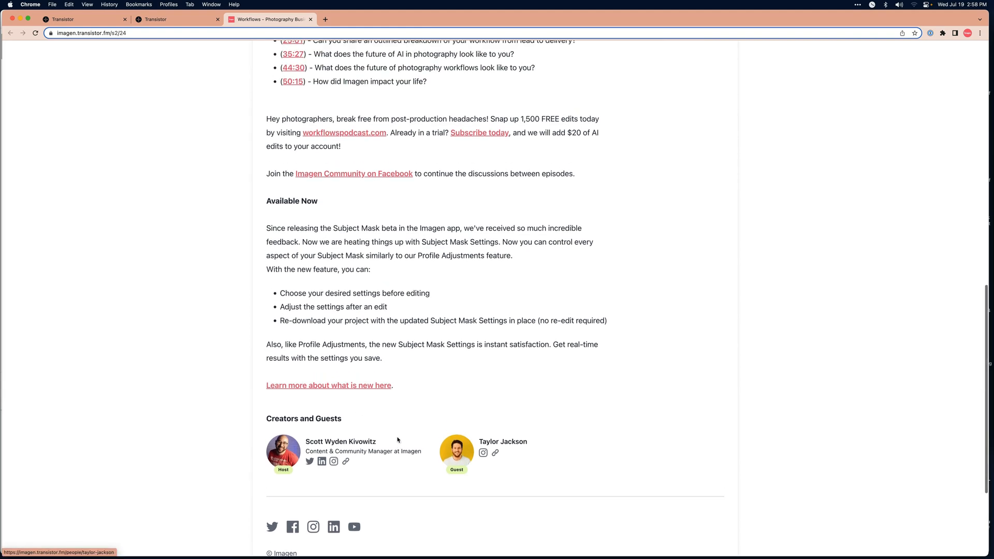
scroll(397, 440, "up", 5)
scroll(464, 442, "down", 15)
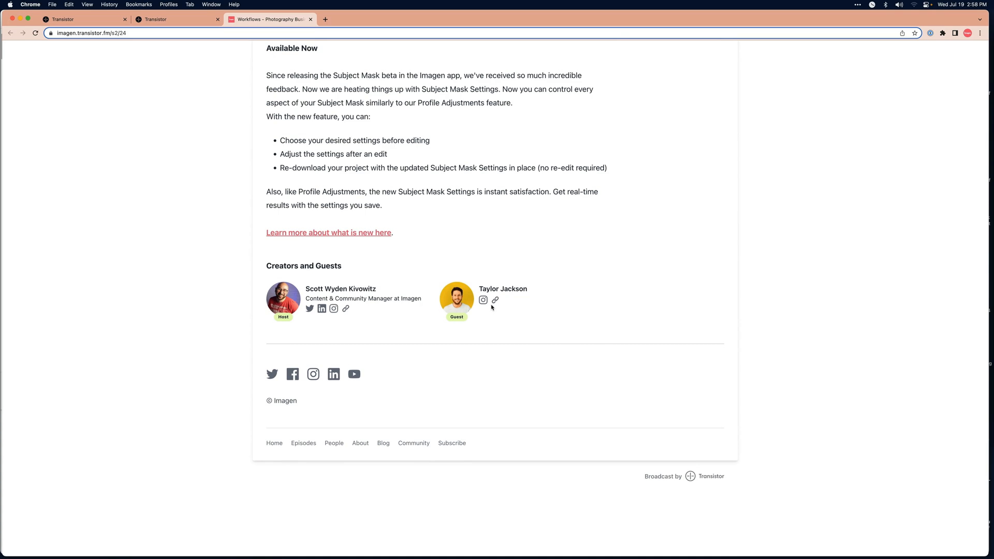
scroll(491, 307, "up", 20)
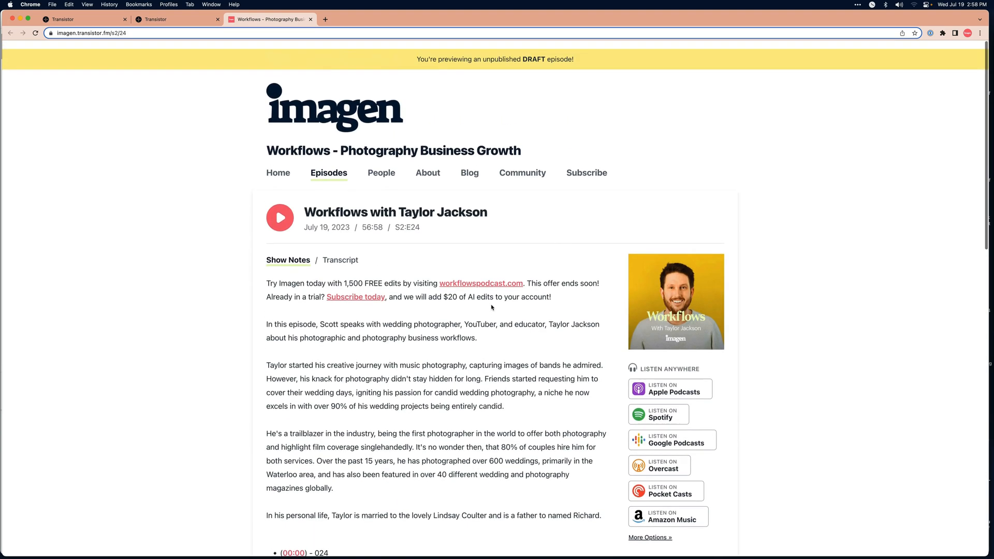
- Open the Workflows podcast page at imagen-ai.com/podcast in a new browser tab
key("super+t")
type("image")
key("Right")
key("BackSpace")
key("BackSpace")
key("BackSpace")
key("BackSpace")
key("BackSpace")
key("BackSpace")
key("BackSpace")
key("BackSpace")
key("BackSpace")
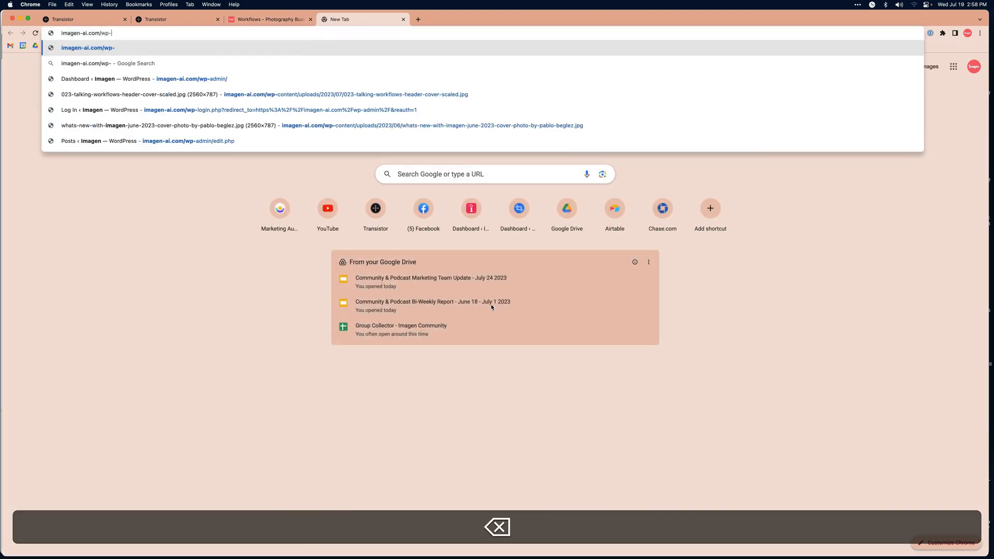
type("podca")
key("Return")
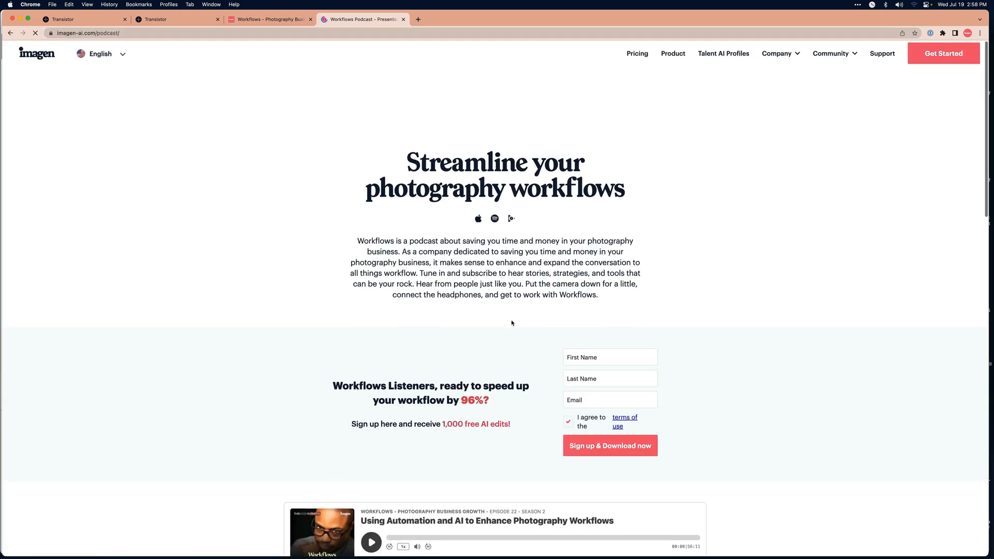
- Open the full page for episode 22 and examine its episode summary and "Discussed in this episode" list
scroll(513, 324, "down", 6)
left_click(332, 313)
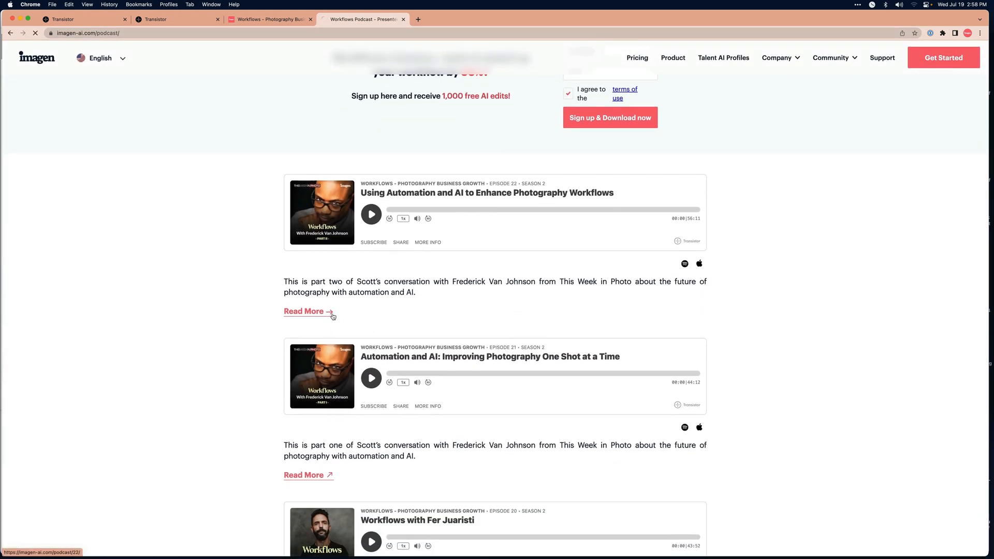
scroll(369, 446, "down", 2)
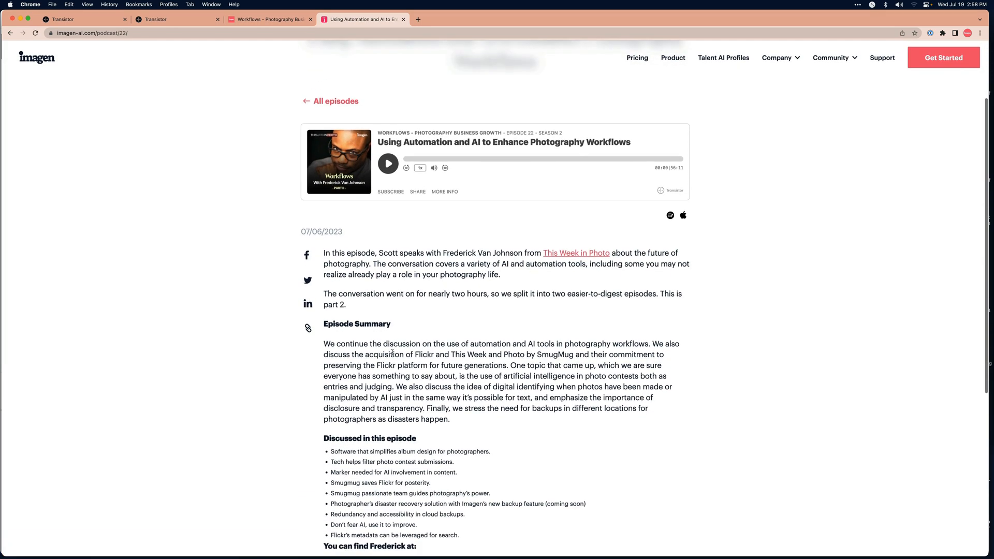
left_click_drag(368, 446, 375, 487)
left_click(386, 406)
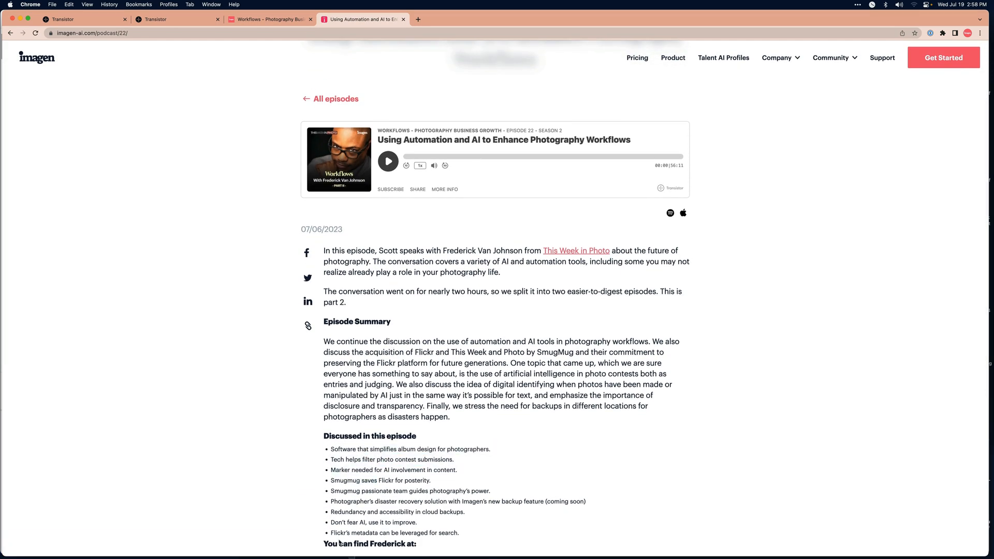
- Look over the rest of the episode 22 page, including the guest's links below the discussion list, and close the page
left_click_drag(399, 412, 370, 342)
left_click(396, 360)
scroll(396, 361, "down", 3)
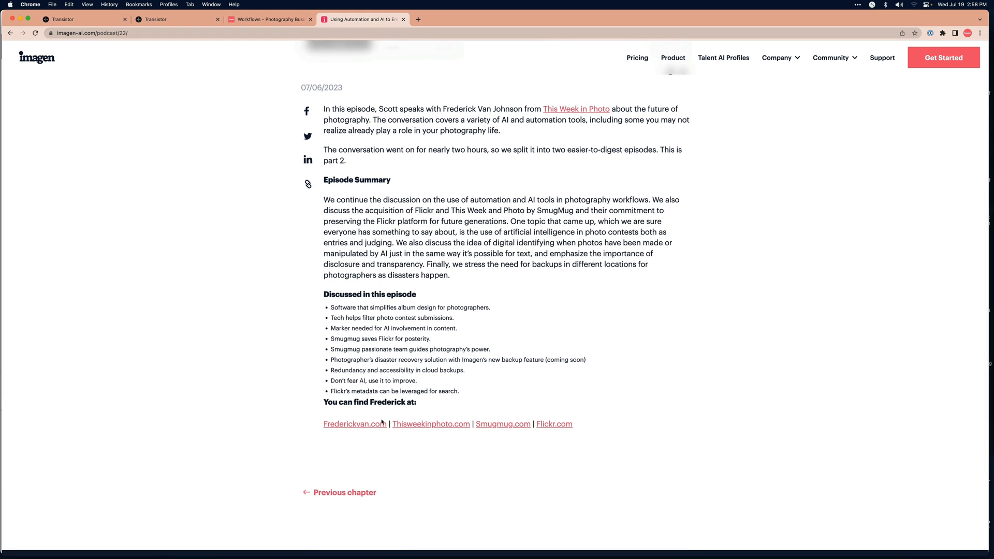
scroll(486, 348, "up", 3)
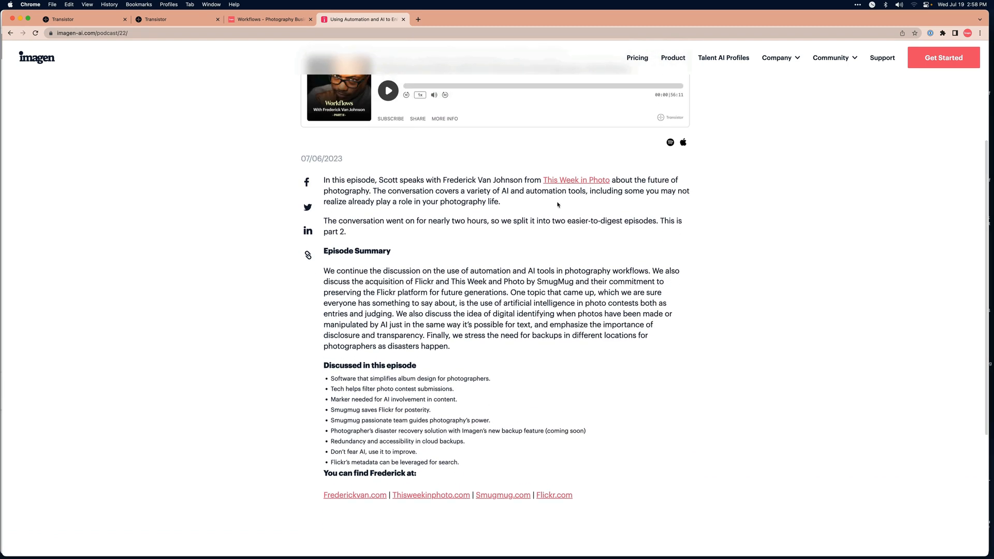
scroll(544, 234, "up", 2)
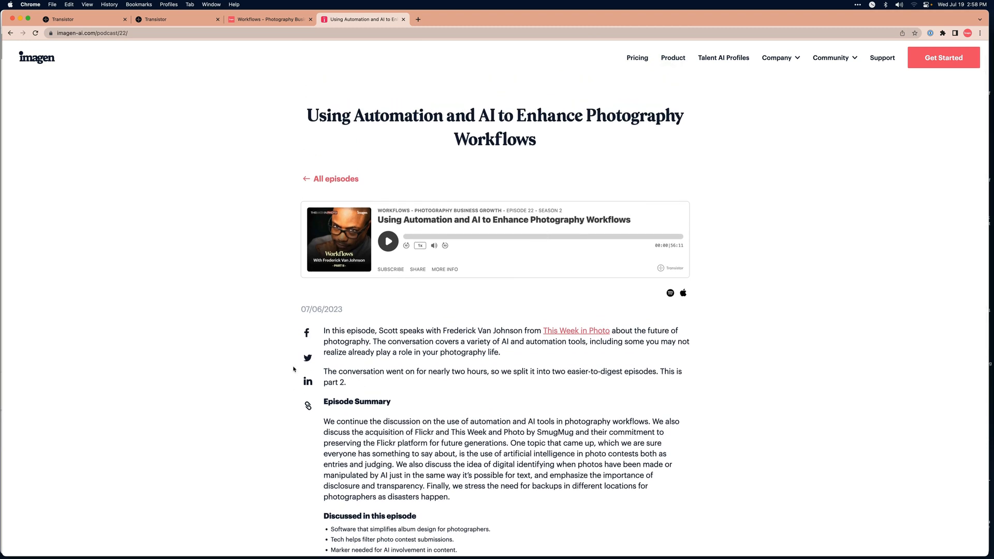
scroll(447, 309, "up", 1)
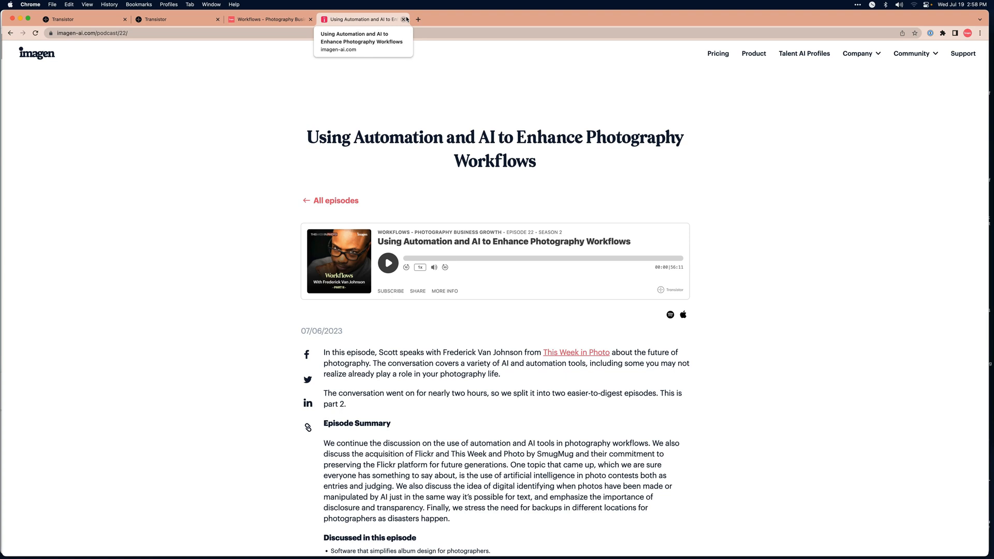
left_click(403, 19)
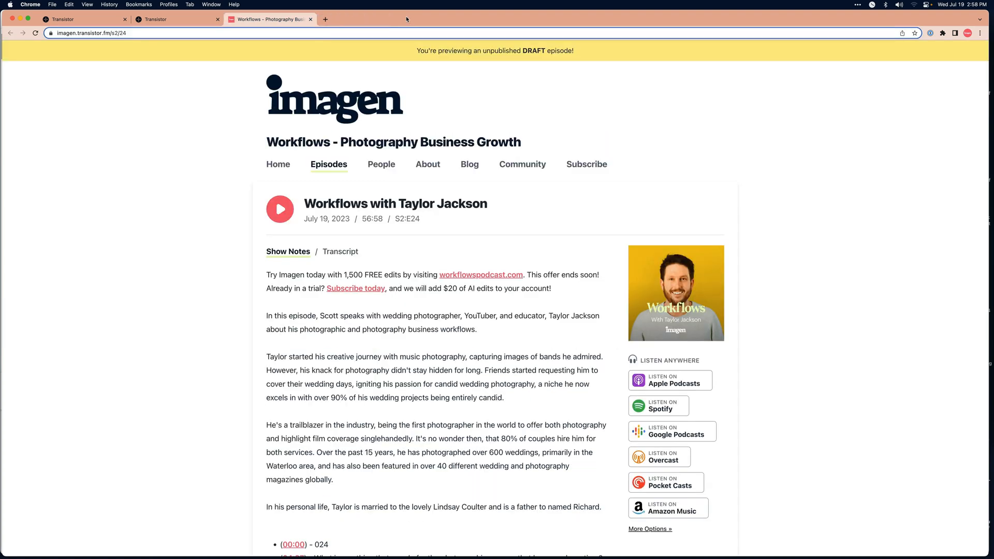
- Open Castmagic in a new browser tab and switch the active space to Workflows
key("super+t")
type("cast")
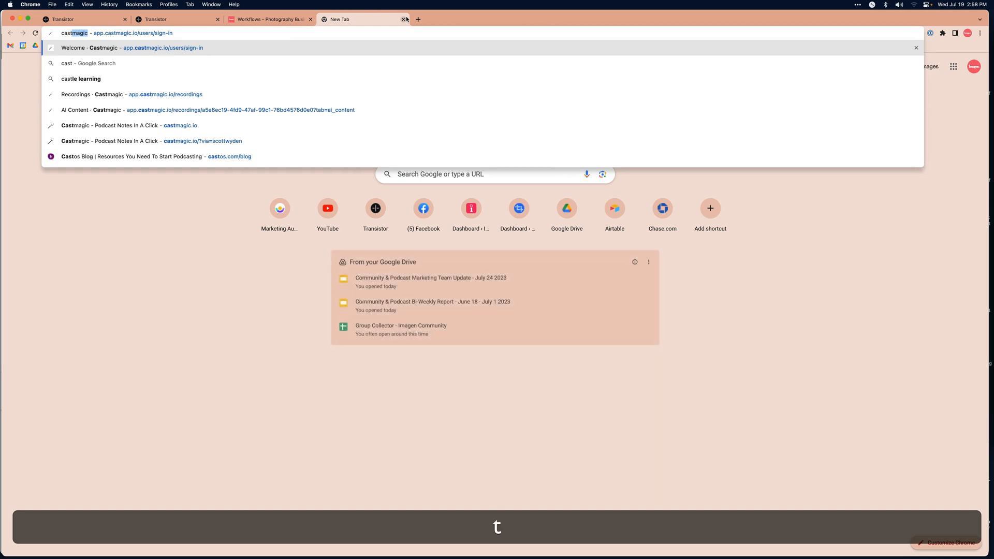
key("Return")
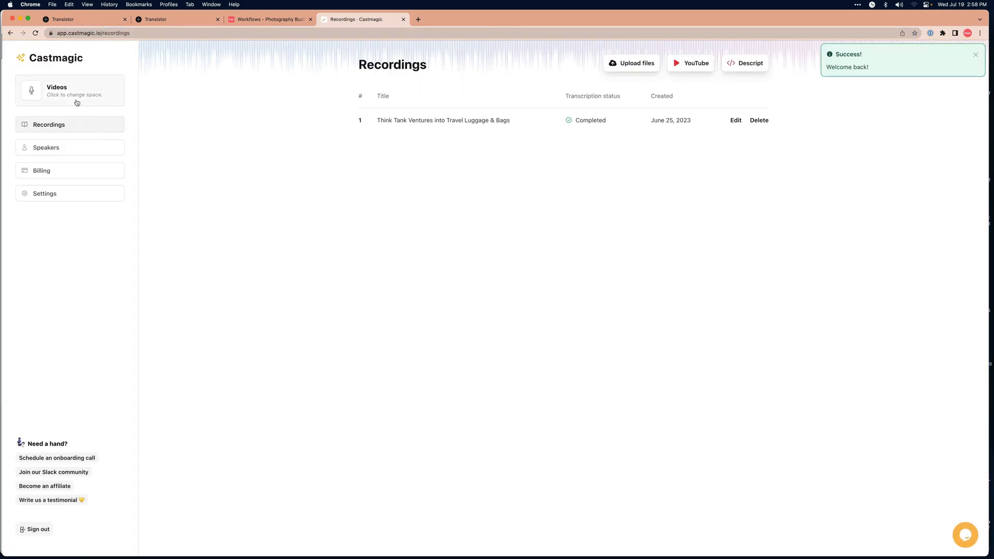
left_click(75, 99)
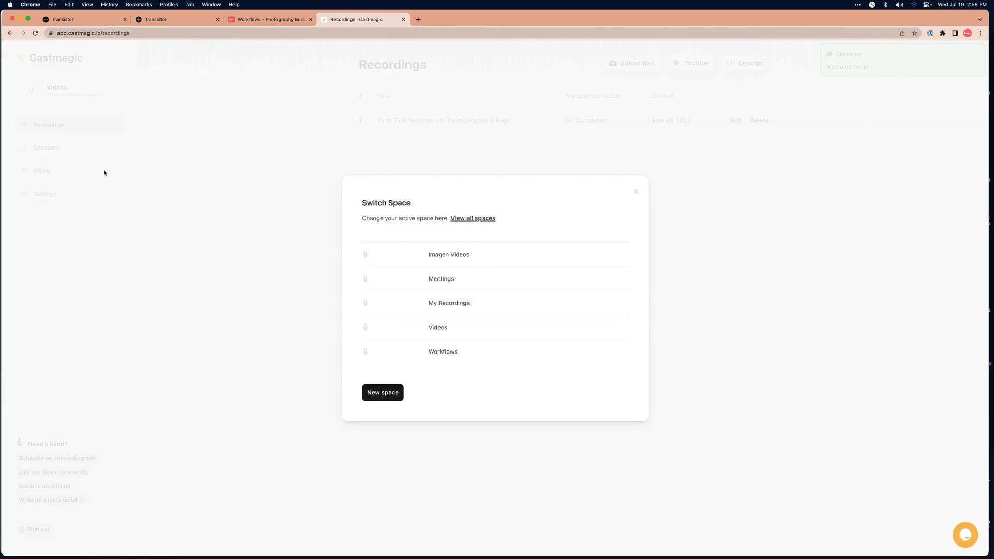
left_click(440, 350)
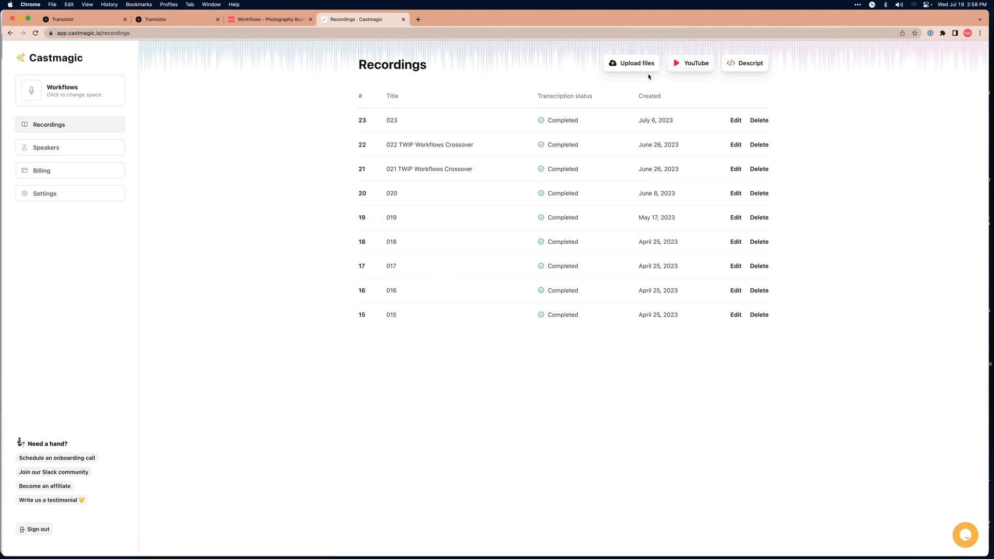
- Switch to Descript, update the published web page of the 024 composition and copy its share link
left_click(736, 65)
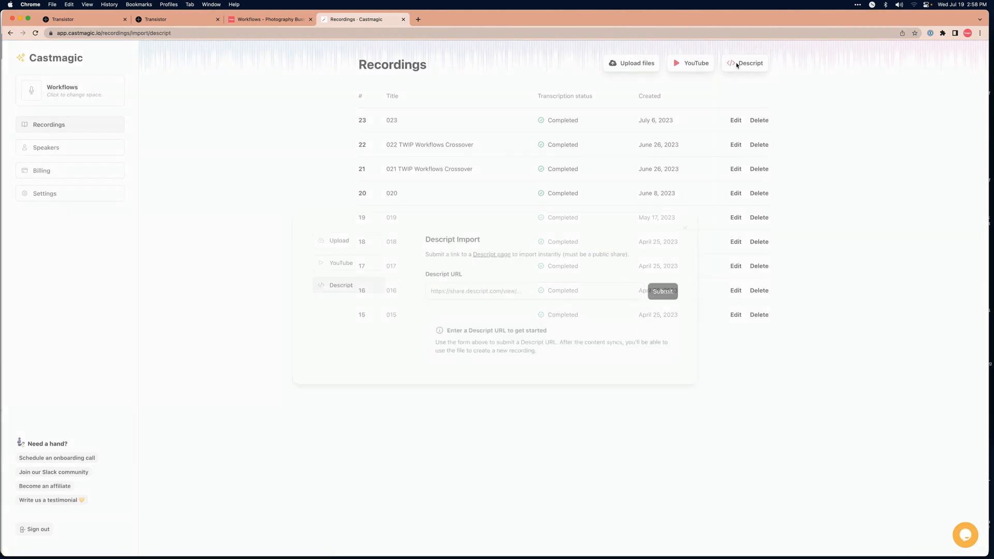
left_click(692, 226)
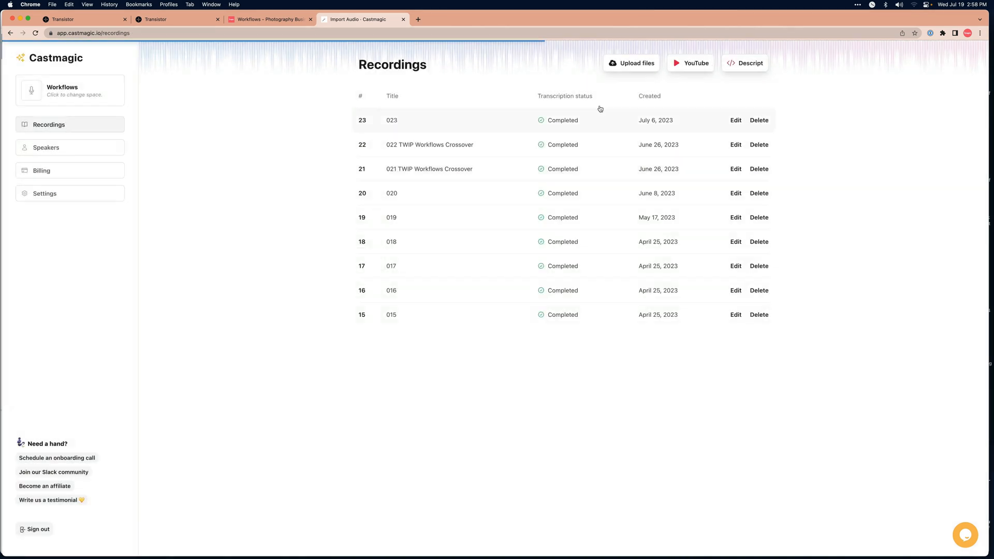
key("super+Tab")
key("super+Tab")
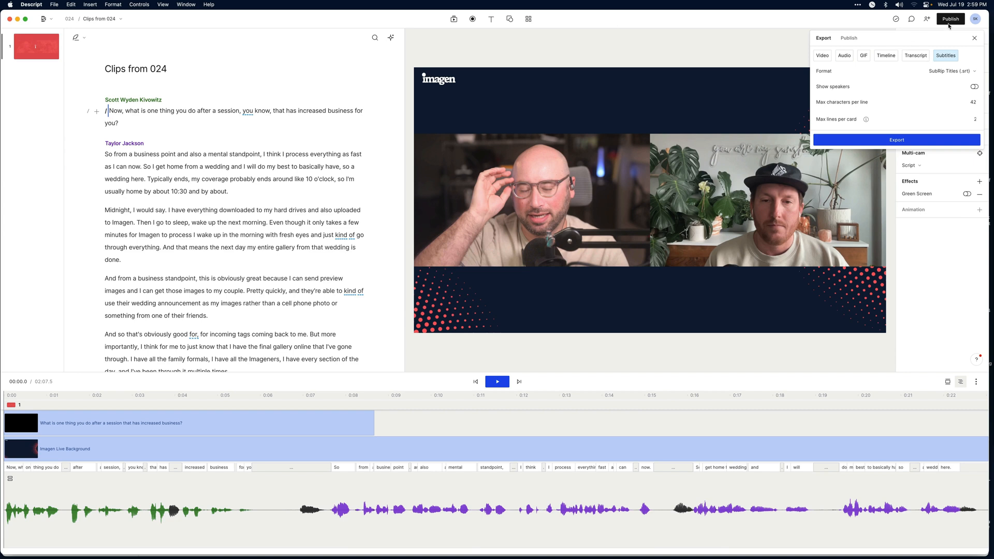
left_click(949, 22)
left_click(949, 21)
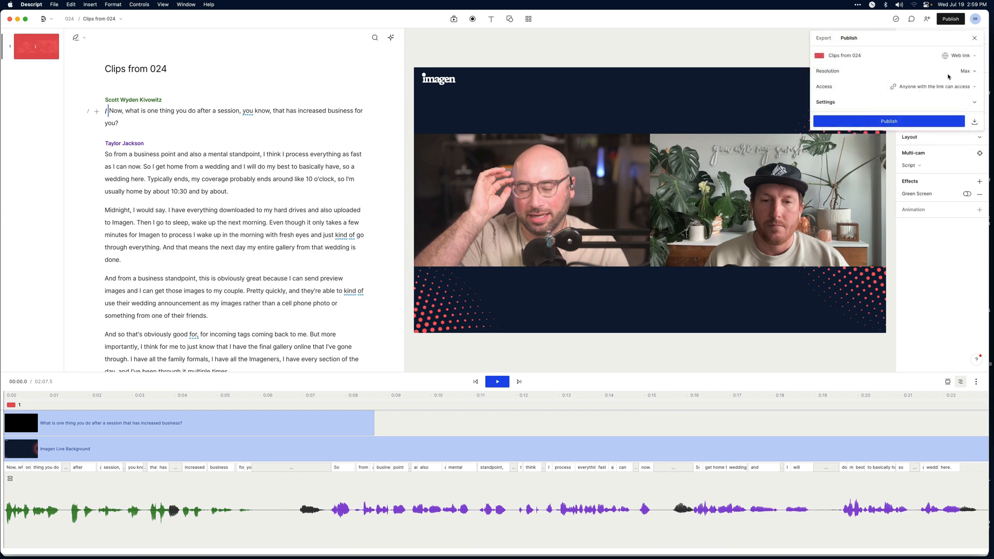
left_click(922, 125)
left_click(100, 19)
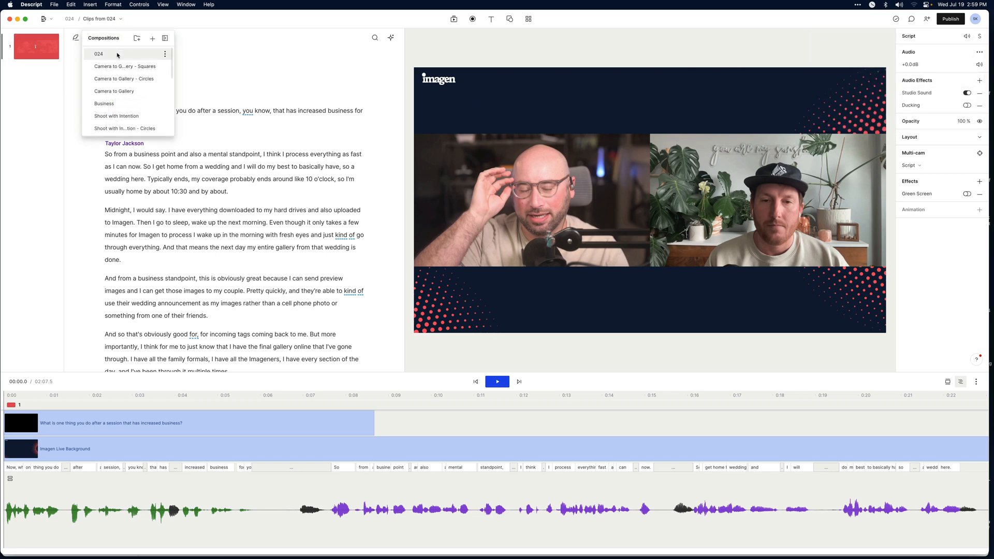
left_click(951, 19)
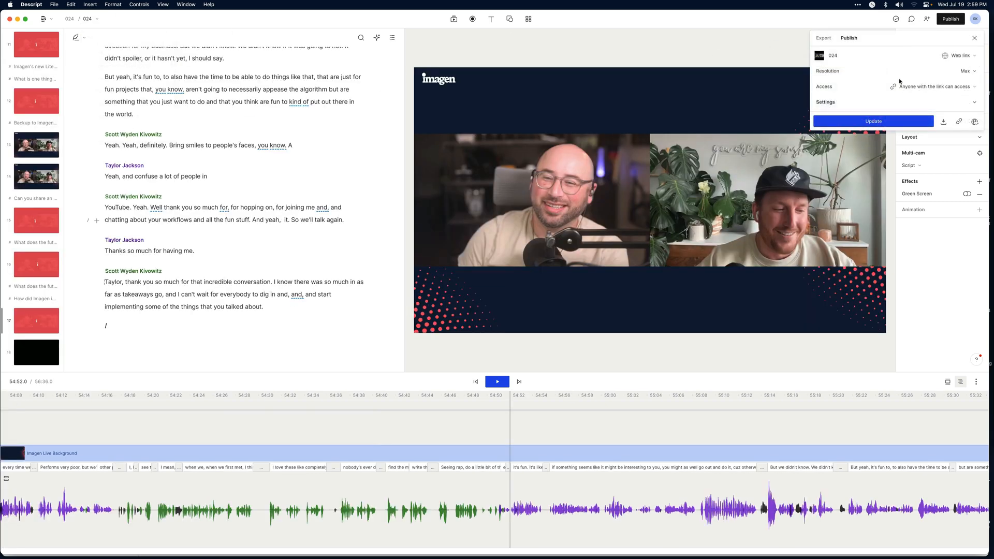
left_click(958, 123)
- Return to Castmagic in Chrome and submit the copied Descript share link as a Descript import
key("super+Tab")
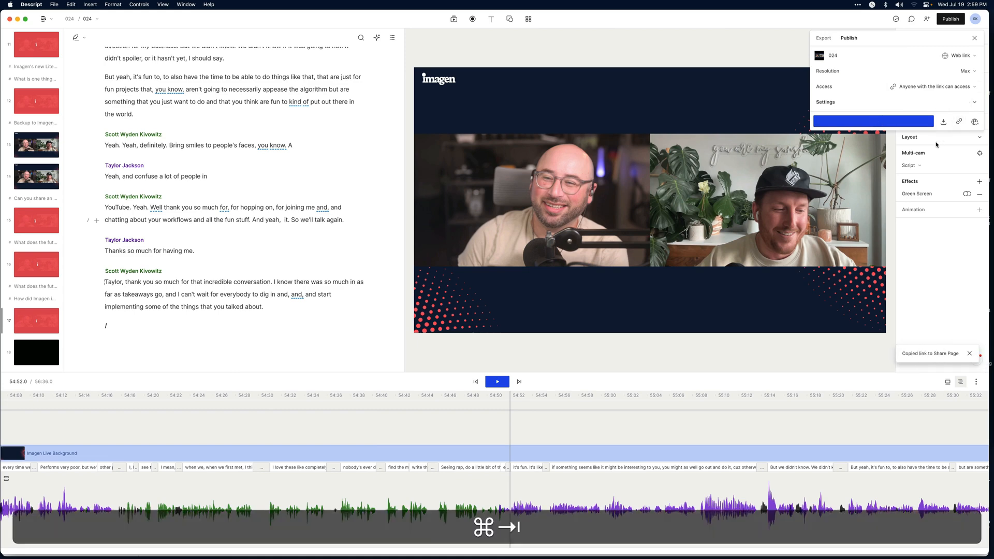
left_click(744, 63)
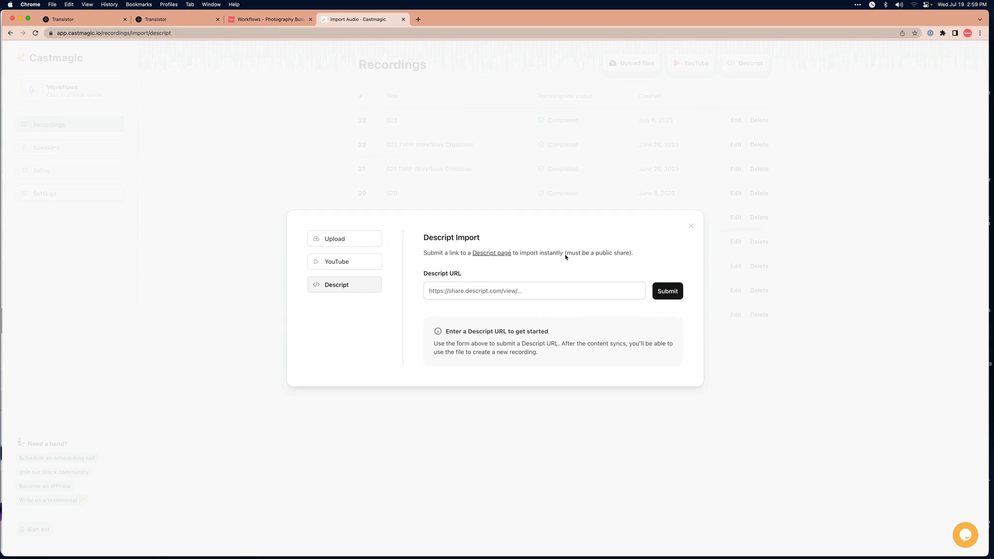
left_click(584, 290)
key("super+v")
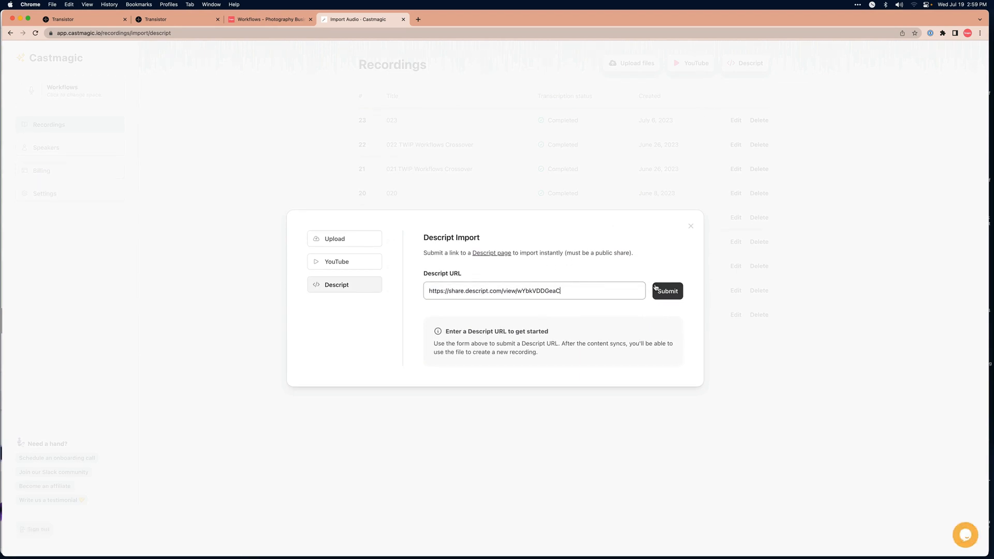
key("super+Tab")
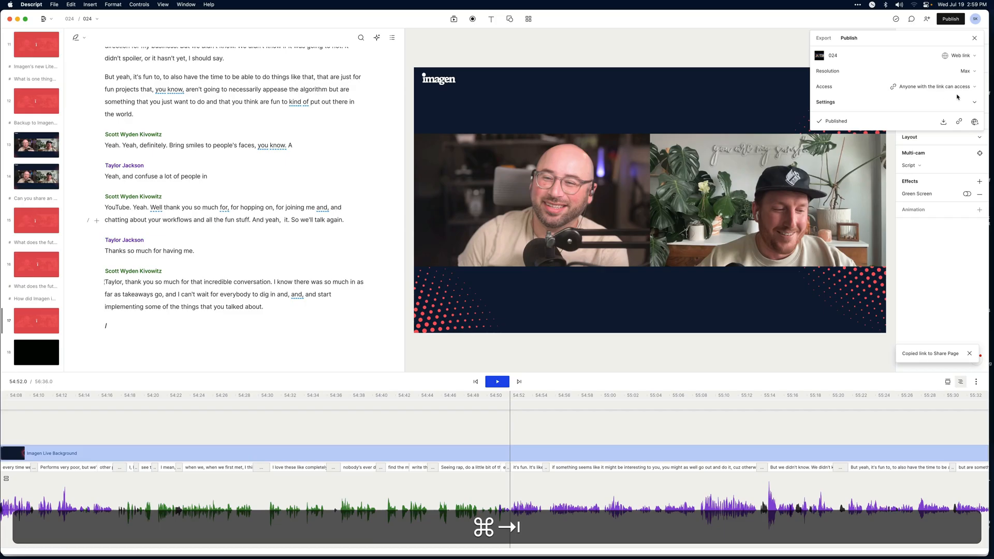
key("super+Tab")
left_click(667, 293)
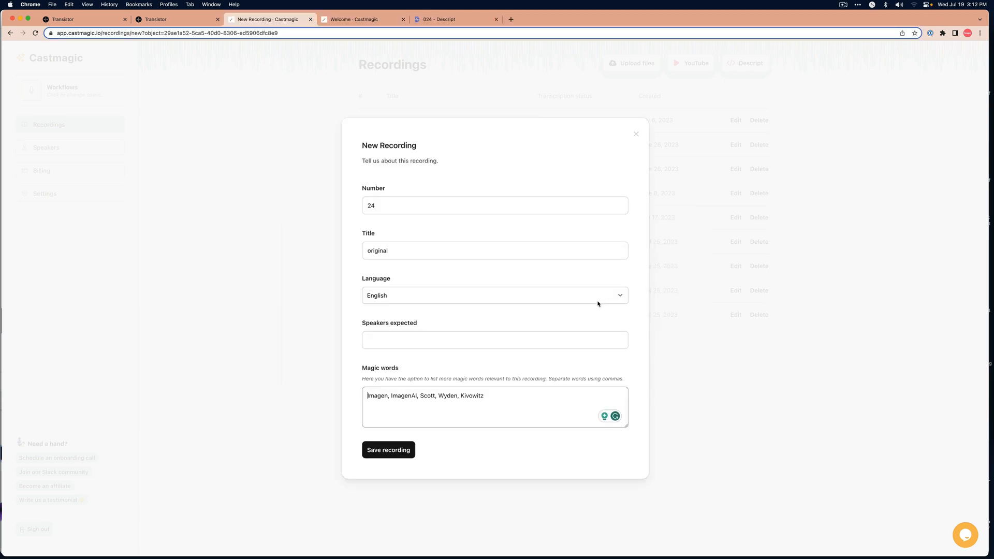
- Title the new recording 024, set the expected speakers to 1, and save the recording
left_click(584, 248)
key("super+a")
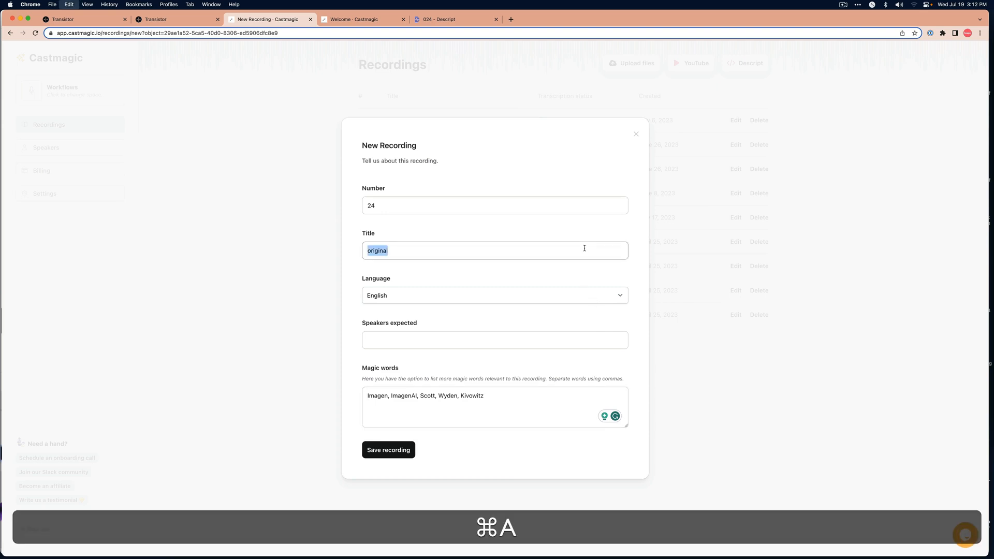
type("024")
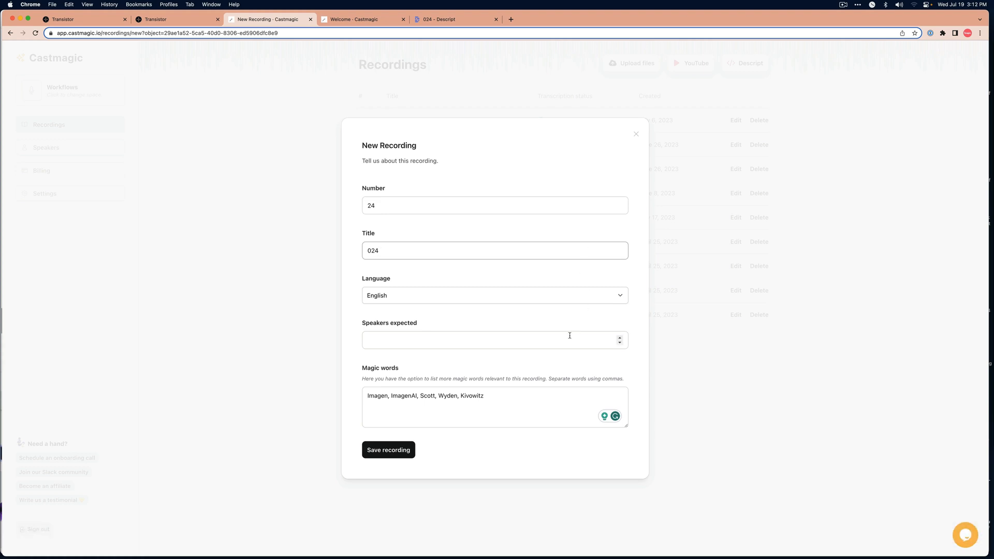
left_click(569, 336)
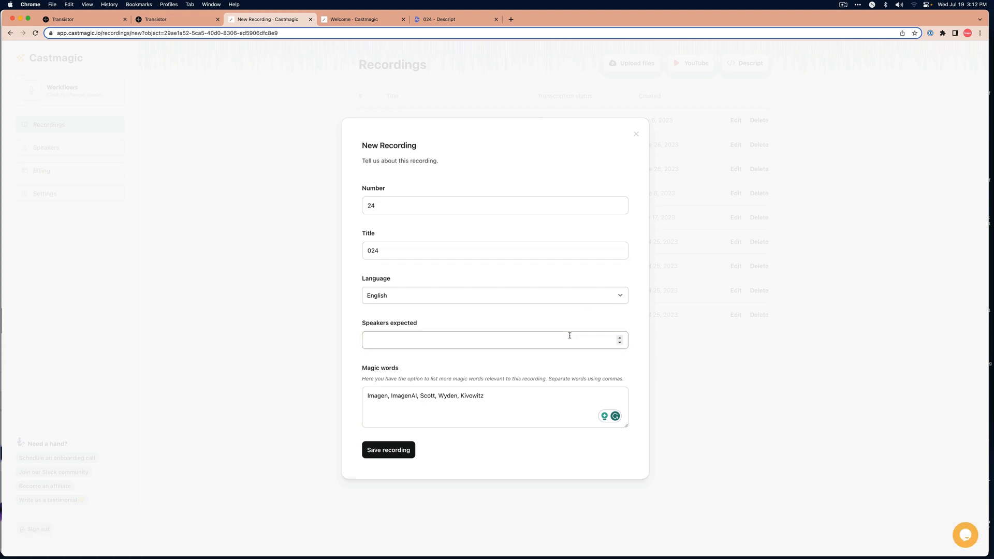
key("shift+a")
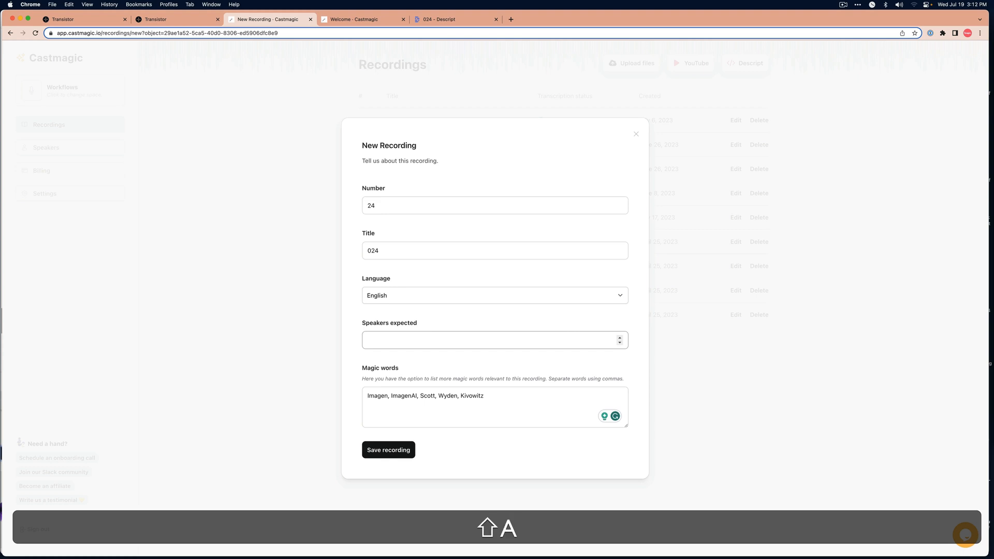
key("r")
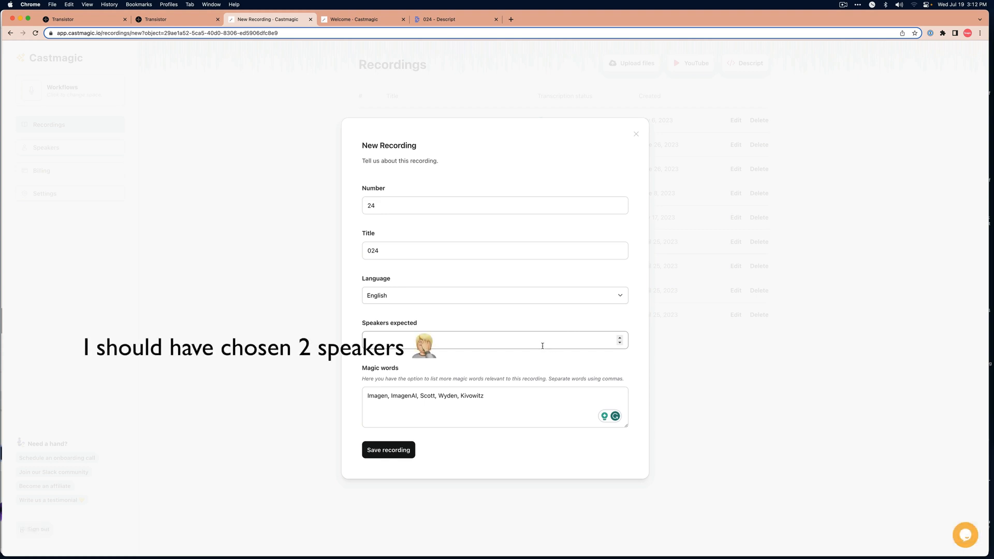
type("1")
left_click(406, 452)
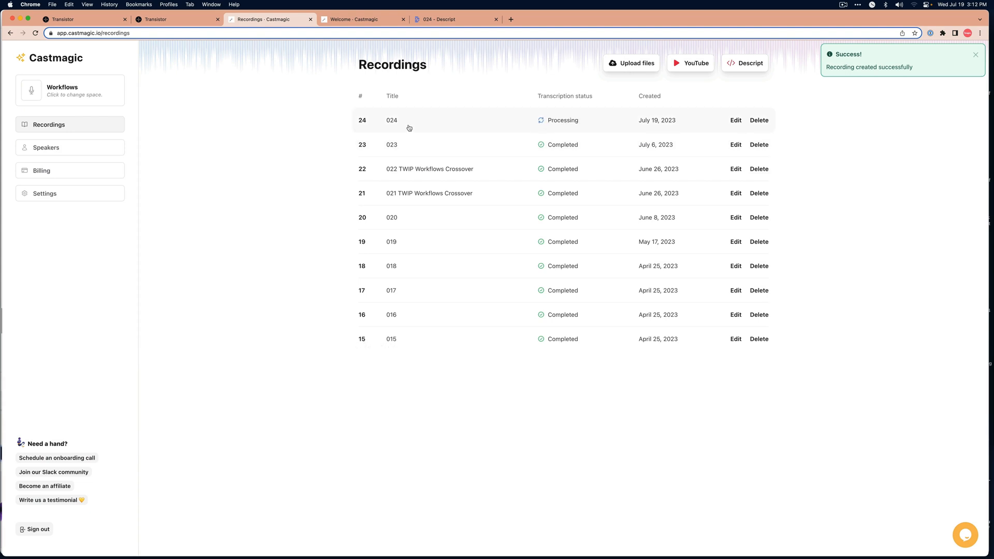
- Open recording 024 from the recordings list and bring up speaker matching for Speaker A
left_click(452, 119)
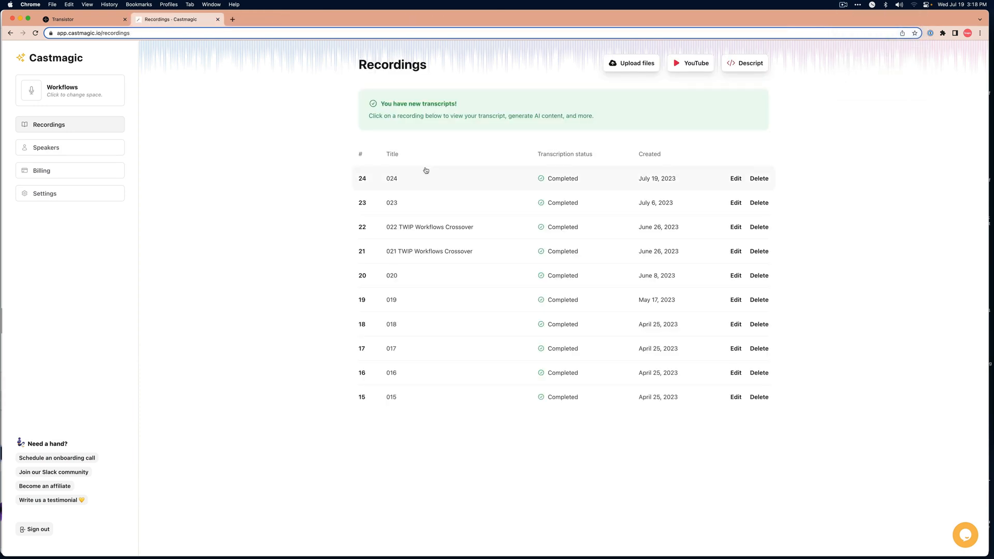
left_click(425, 179)
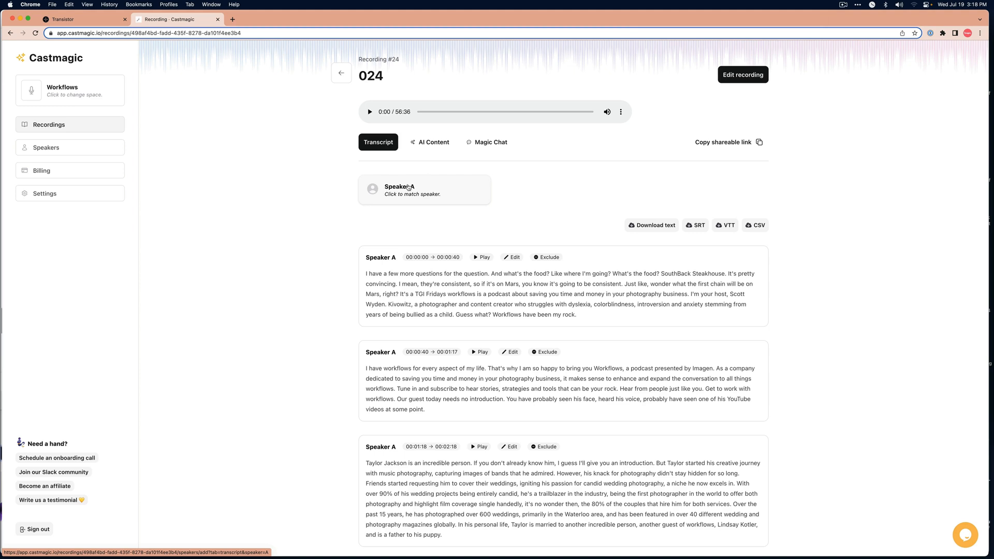
left_click(420, 190)
- Change the computer's sound output to Mac Studio Speakers
key("XF86AudioRaiseVolume")
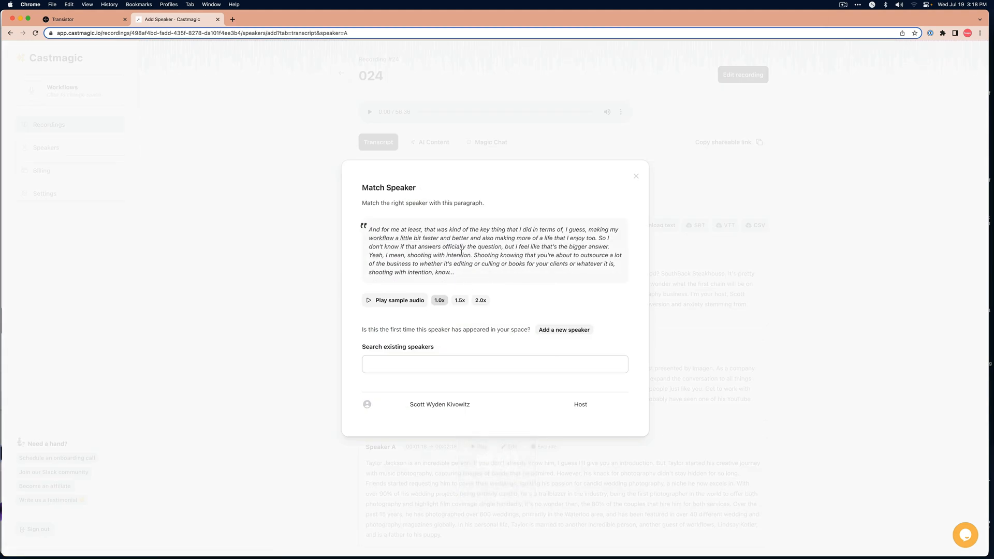
left_click(901, 5)
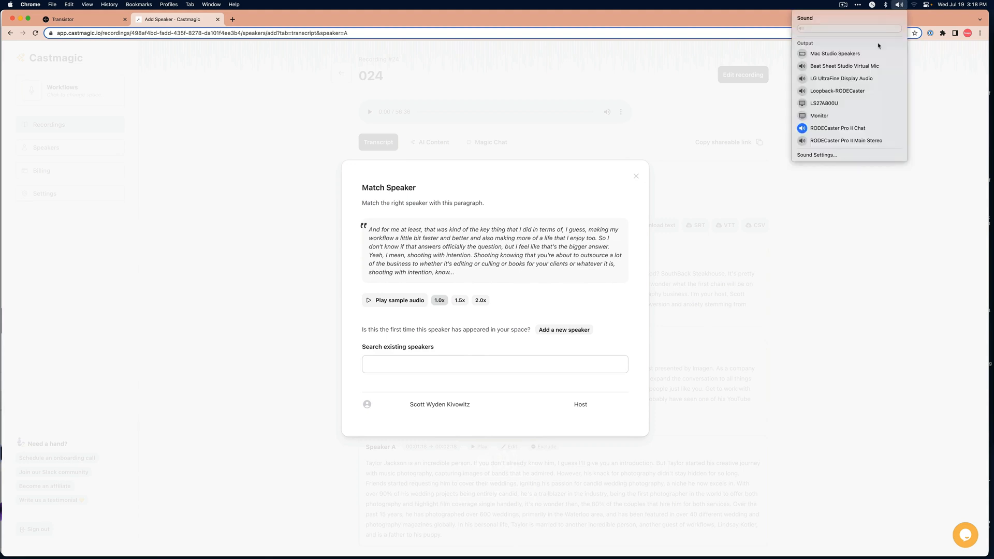
left_click(853, 54)
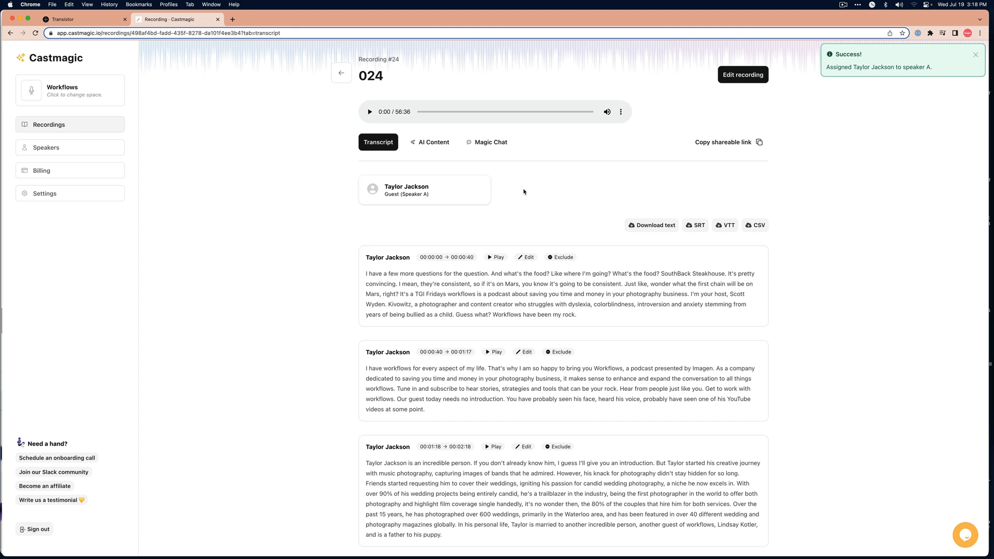
- Open recording 024's AI content and examine the generated speaker bio and timestamped overview
left_click(451, 147)
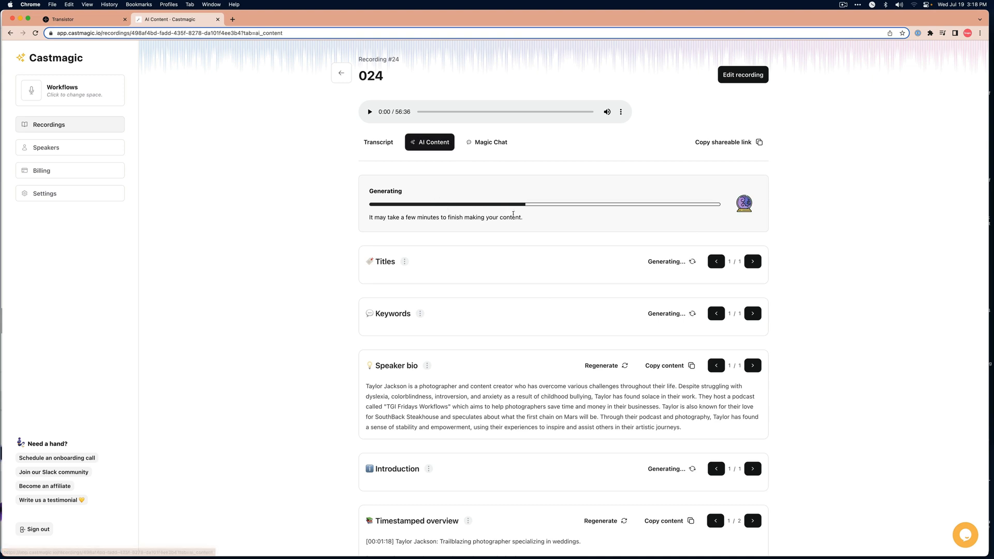
key("super")
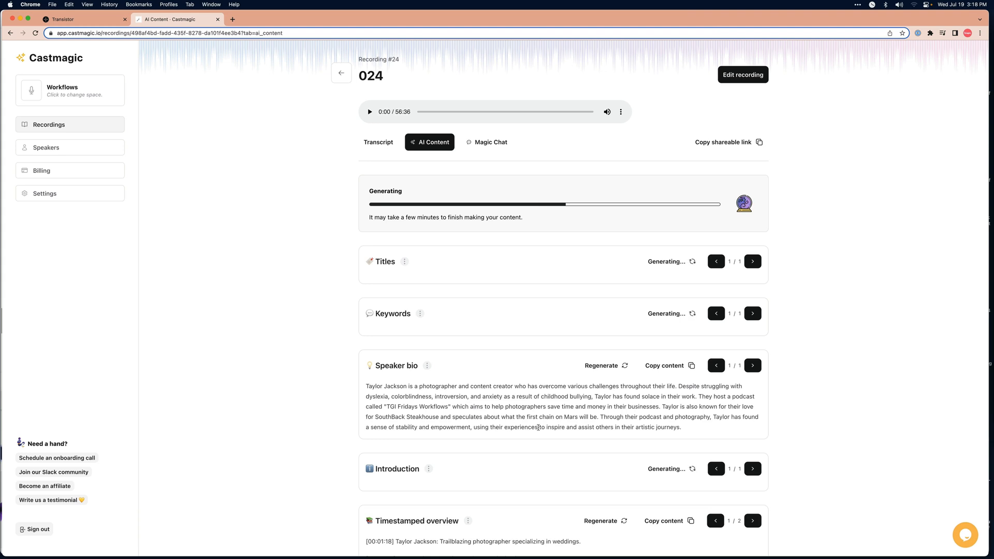
scroll(538, 430, "down", 3)
scroll(539, 430, "down", 2)
left_click_drag(446, 354, 457, 443)
scroll(457, 442, "down", 4)
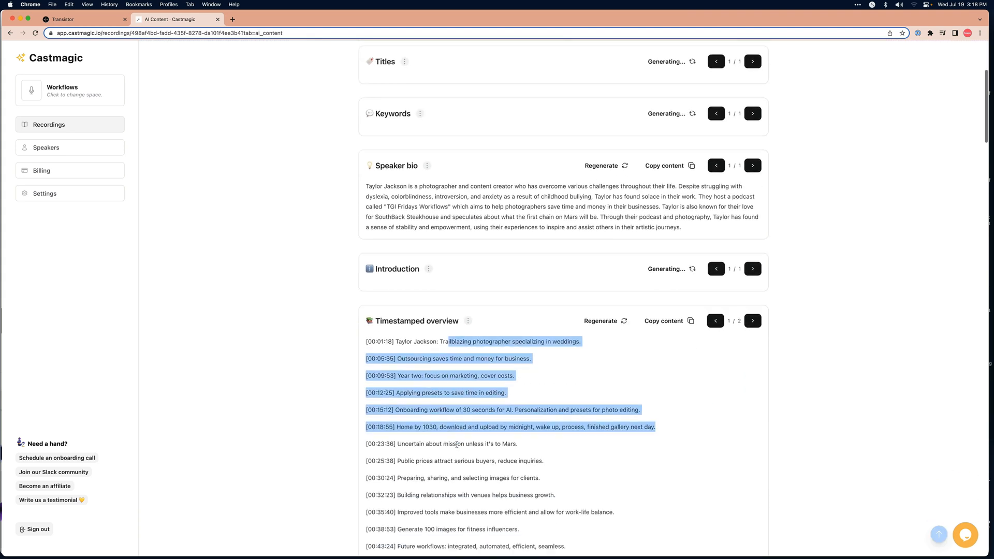
left_click(457, 441)
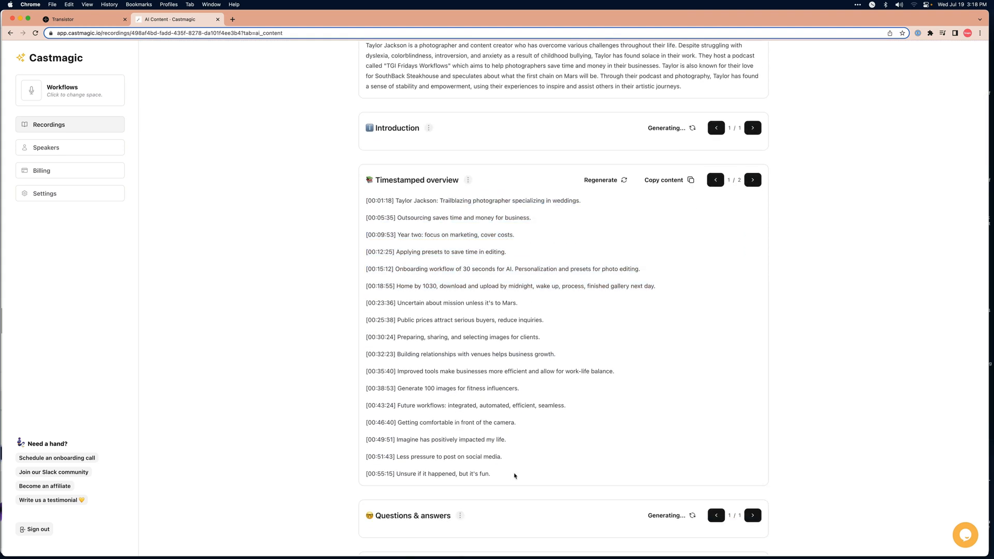
- Check recording 024's content generation progress and review the speaker bio, timestamped overview, and key topics sections
scroll(514, 476, "up", 1)
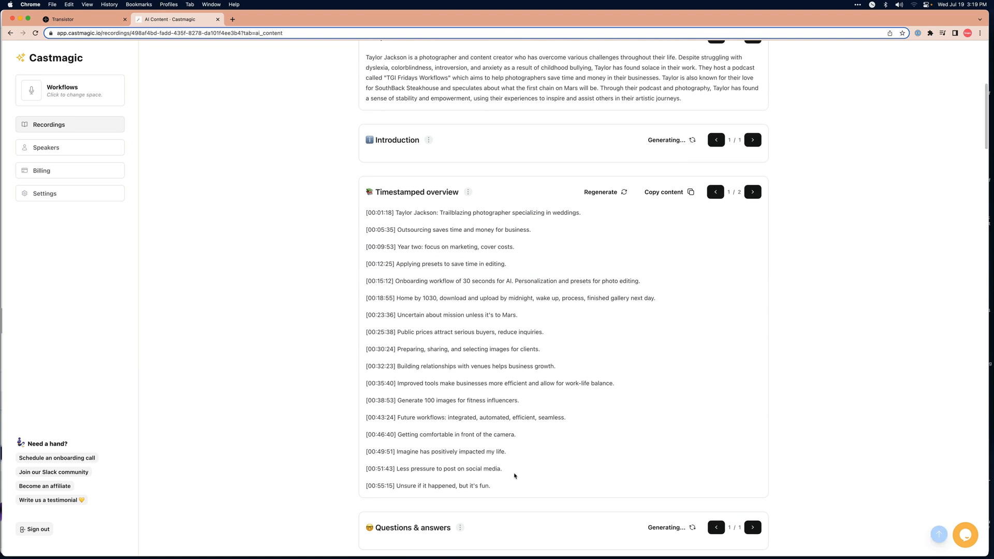
scroll(514, 474, "up", 5)
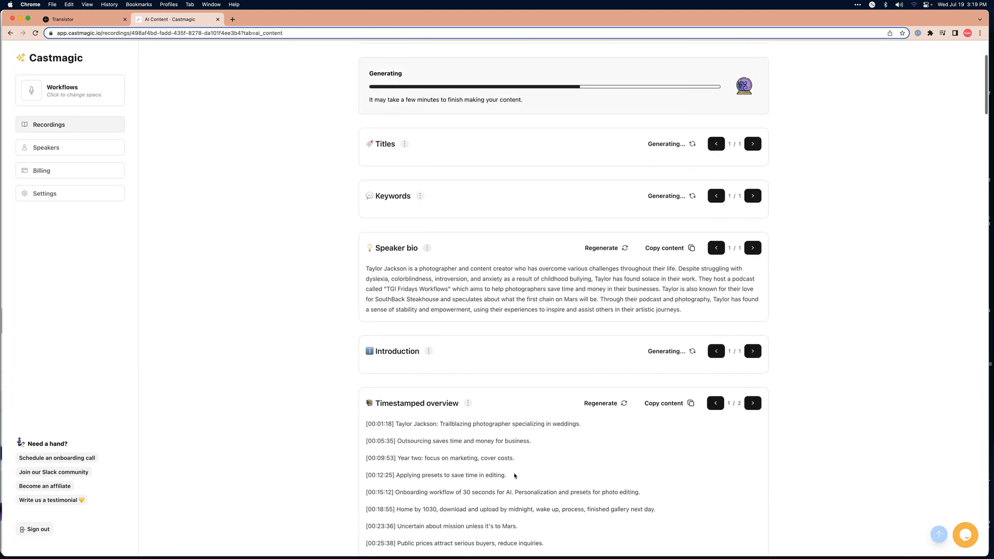
scroll(438, 370, "down", 7)
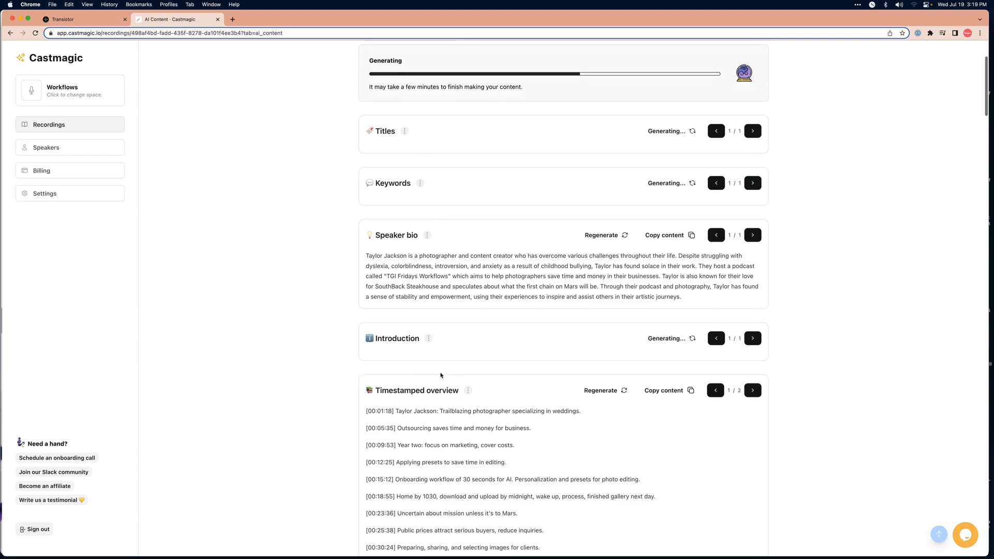
scroll(440, 374, "down", 4)
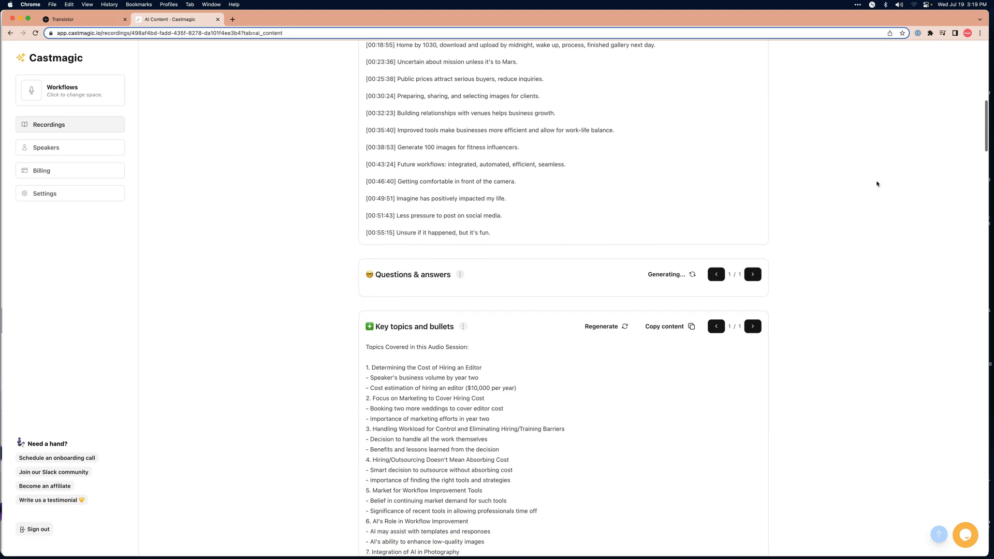
scroll(892, 177, "up", 13)
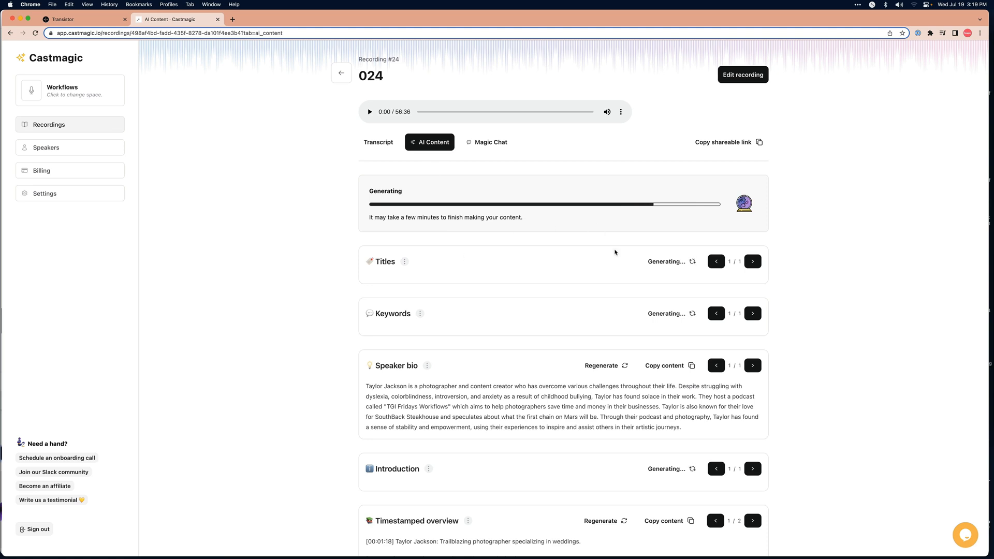
- Review the generated LinkedIn post, newsletter, Children's Book, Show Notes, LinkedIn Article, and StoryBrand content for episode 024
scroll(453, 329, "down", 5)
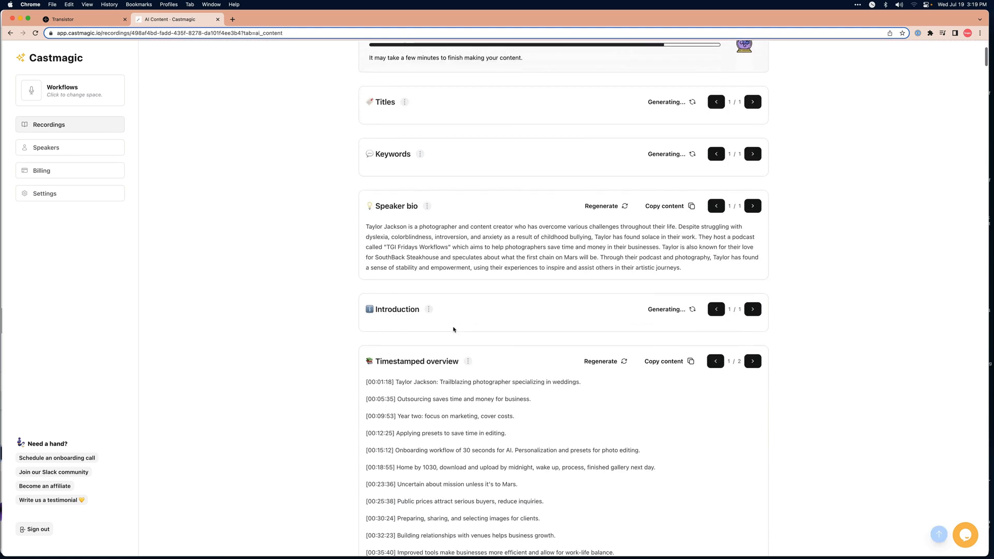
scroll(372, 363, "down", 10)
scroll(401, 363, "down", 20)
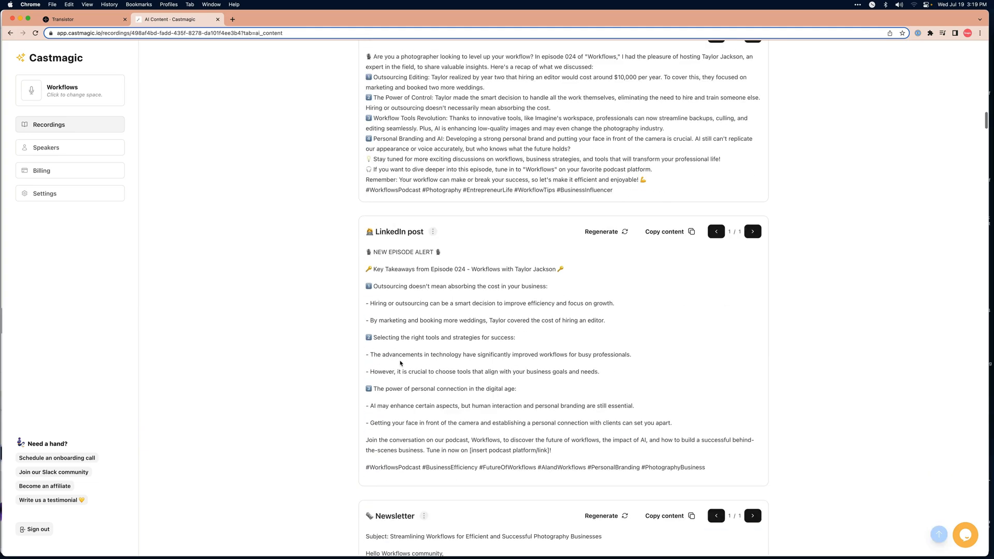
scroll(401, 363, "down", 6)
scroll(399, 349, "down", 13)
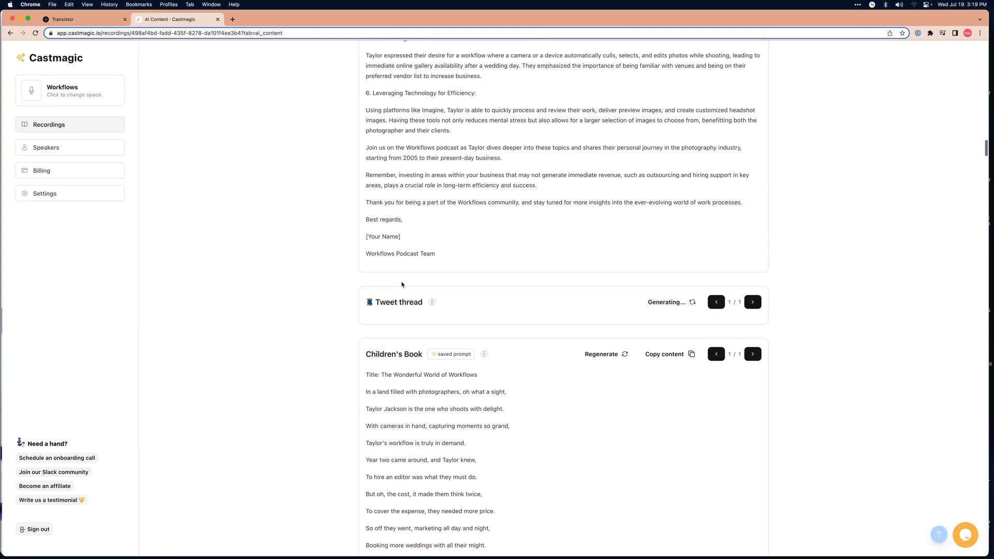
scroll(407, 339, "down", 20)
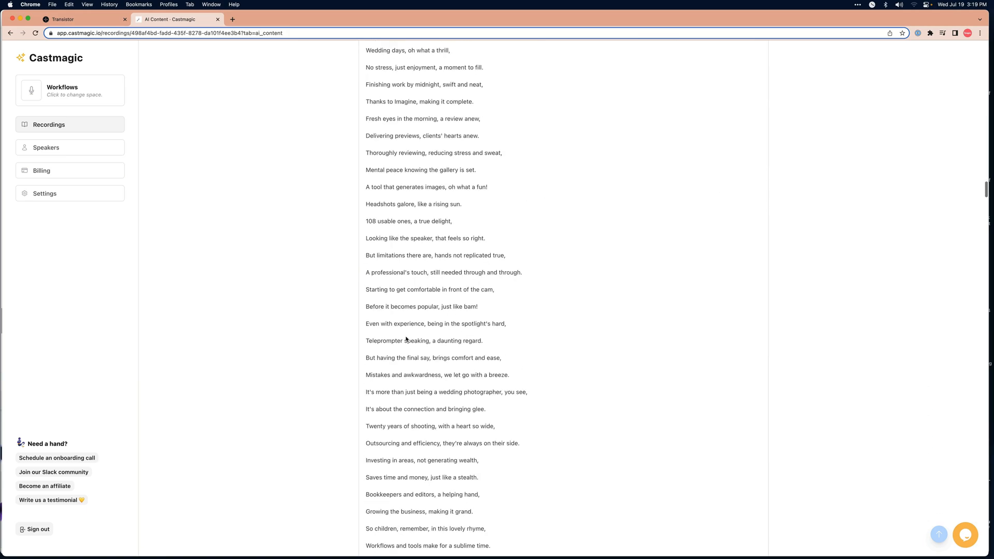
scroll(406, 339, "down", 3)
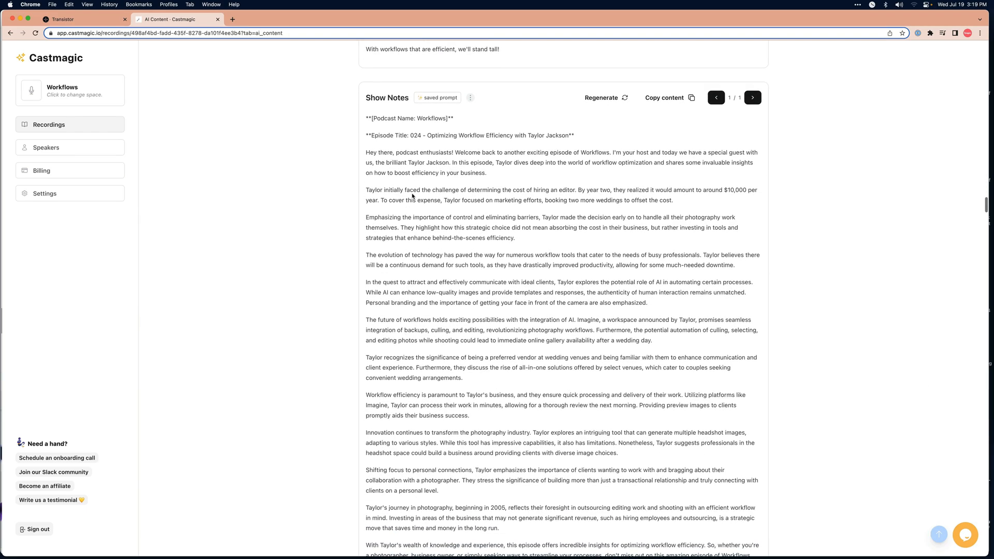
scroll(423, 304, "down", 8)
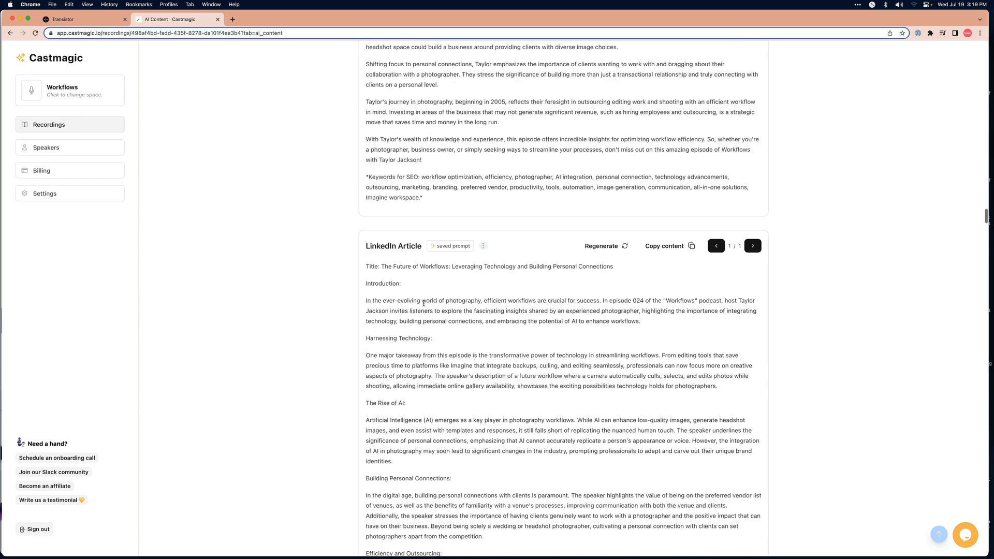
scroll(424, 305, "down", 8)
scroll(423, 305, "down", 5)
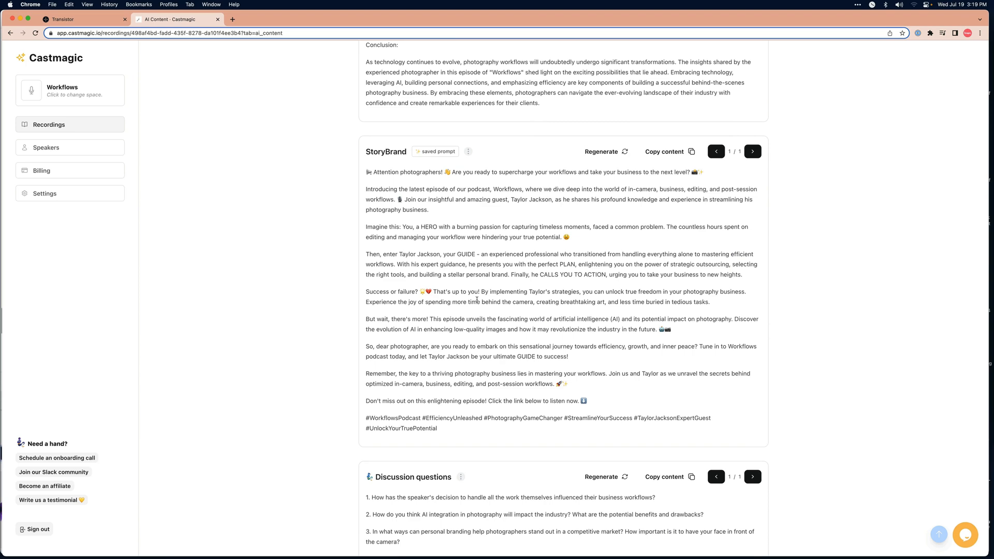
- Review the generated discussion questions, Takeaways, immediate listener actions, Engagement Questions, and Resource Ideas
scroll(476, 300, "down", 5)
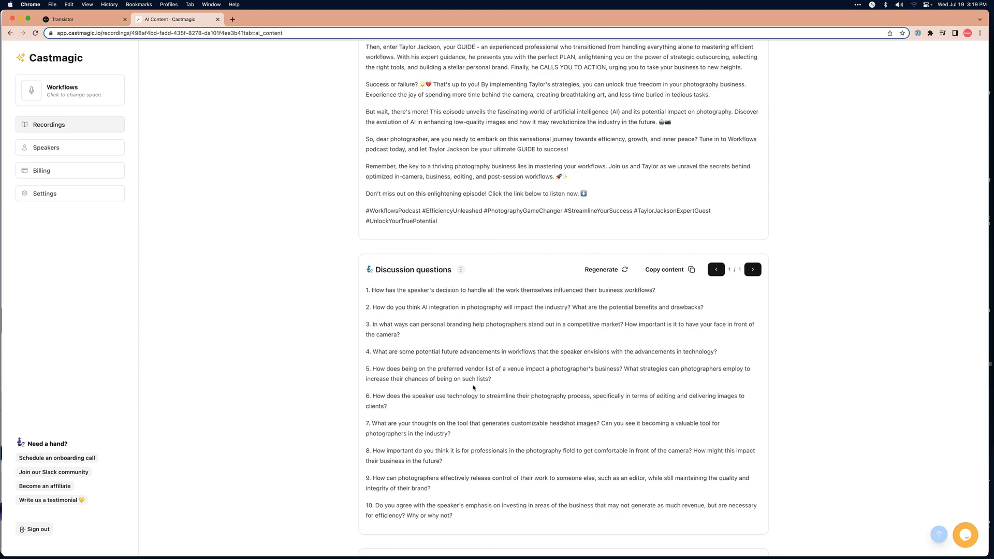
scroll(473, 387, "down", 12)
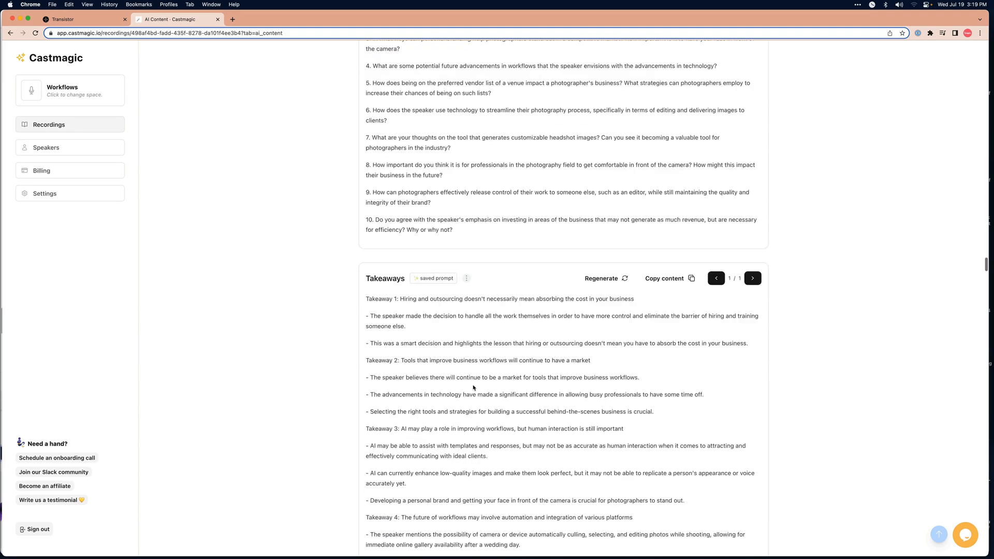
scroll(458, 384, "down", 1)
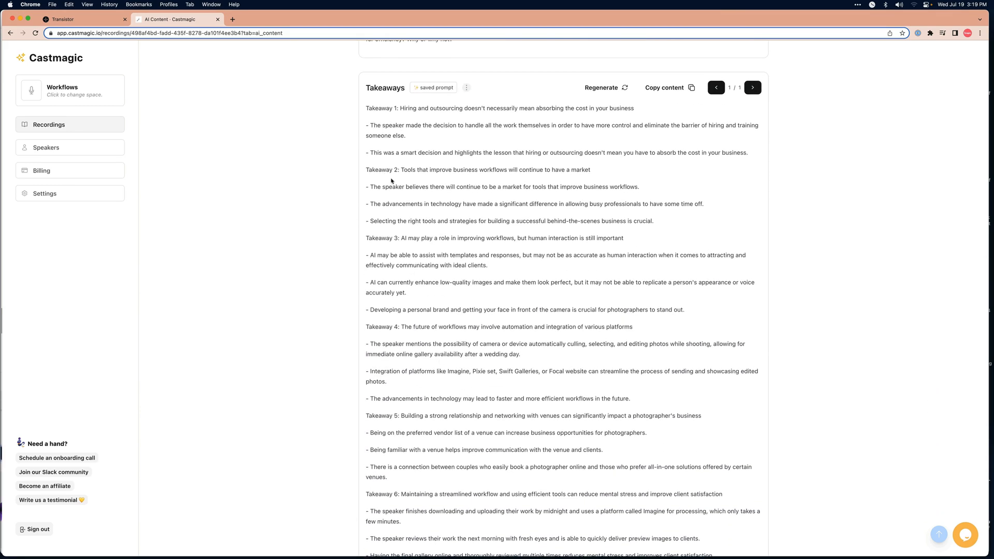
left_click_drag(389, 174, 433, 236)
left_click(435, 282)
scroll(434, 331, "down", 12)
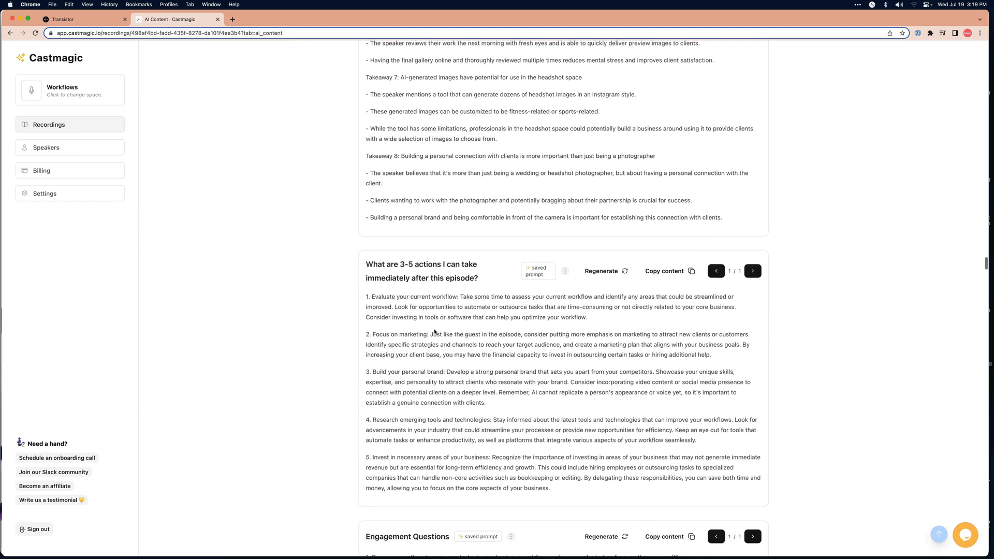
scroll(434, 331, "down", 9)
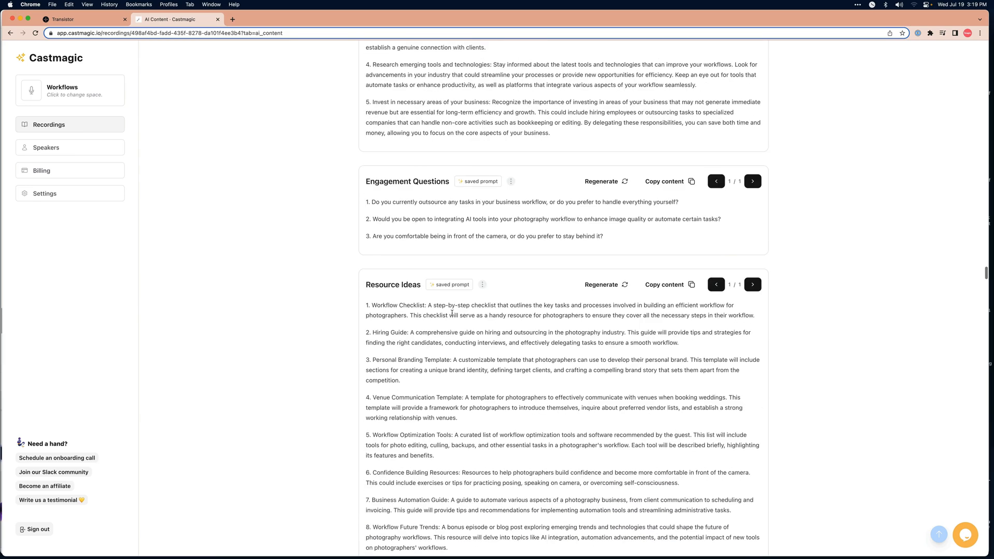
scroll(452, 313, "down", 6)
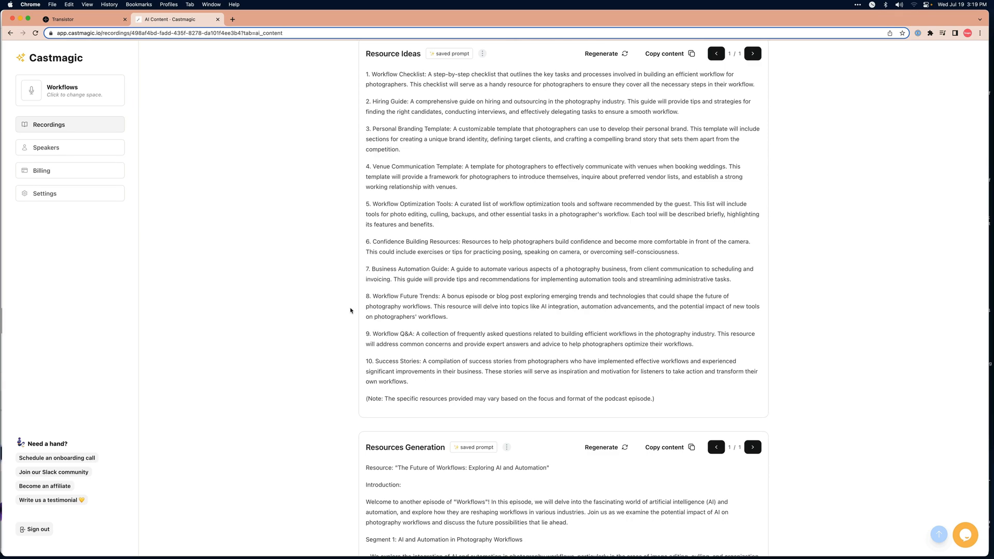
- Examine the saved-prompt results from Resources Generation through the question titles, IG Carousel Post, 3 minute script, and Alternative Newsletter
scroll(350, 310, "down", 8)
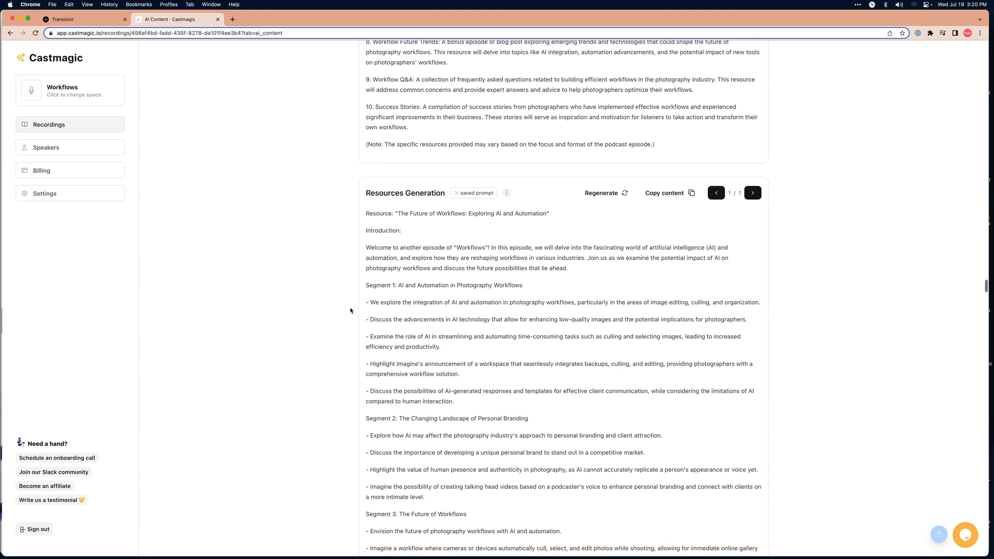
scroll(350, 311, "down", 15)
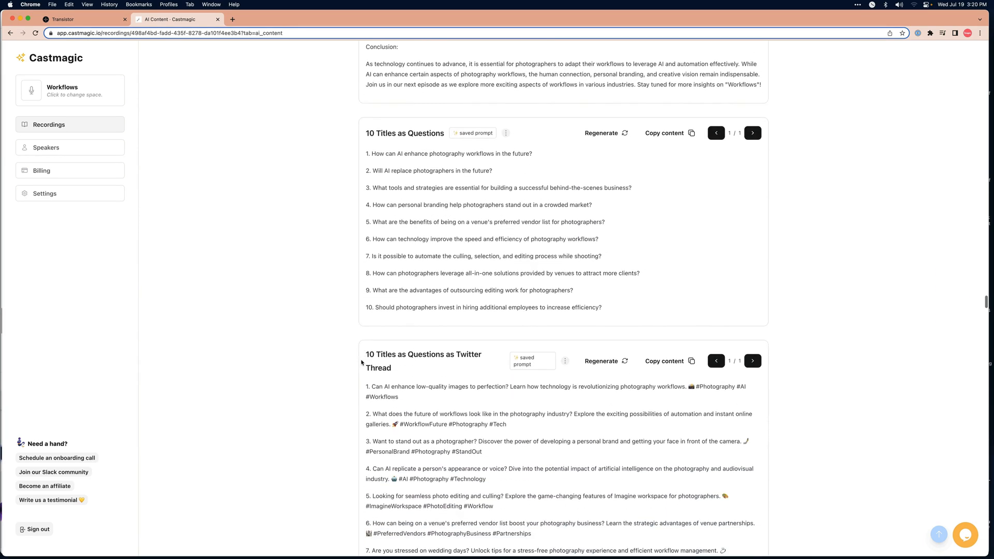
scroll(414, 317, "down", 8)
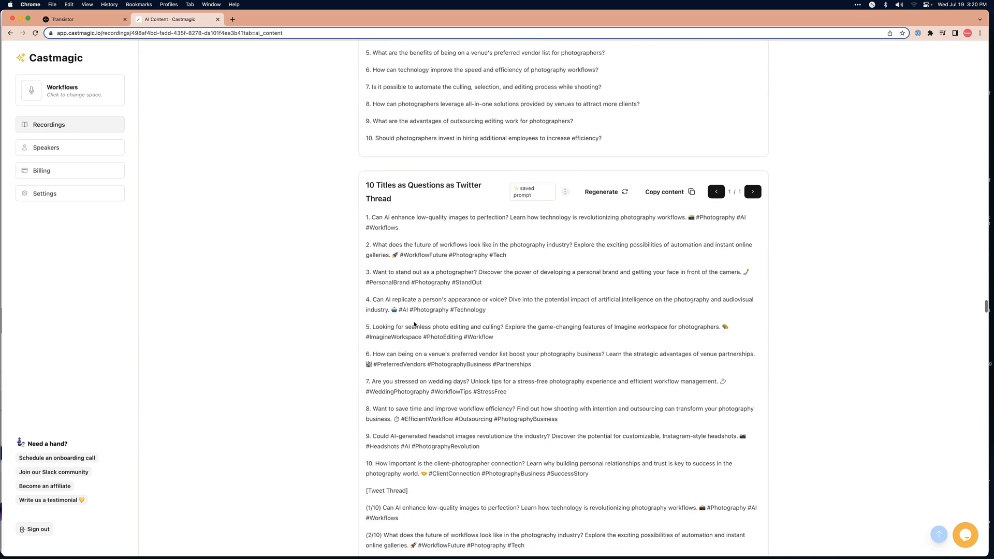
scroll(433, 350, "down", 12)
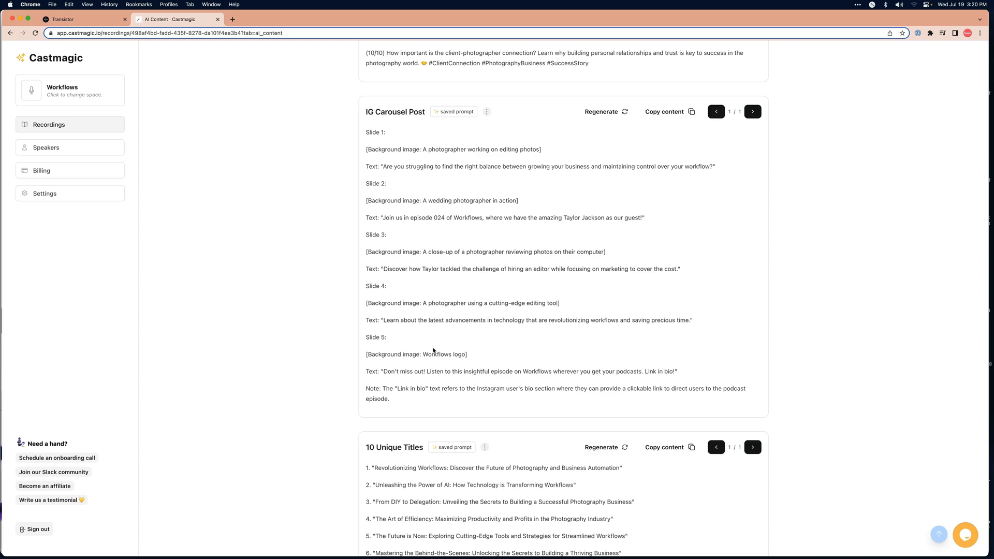
scroll(435, 347, "down", 5)
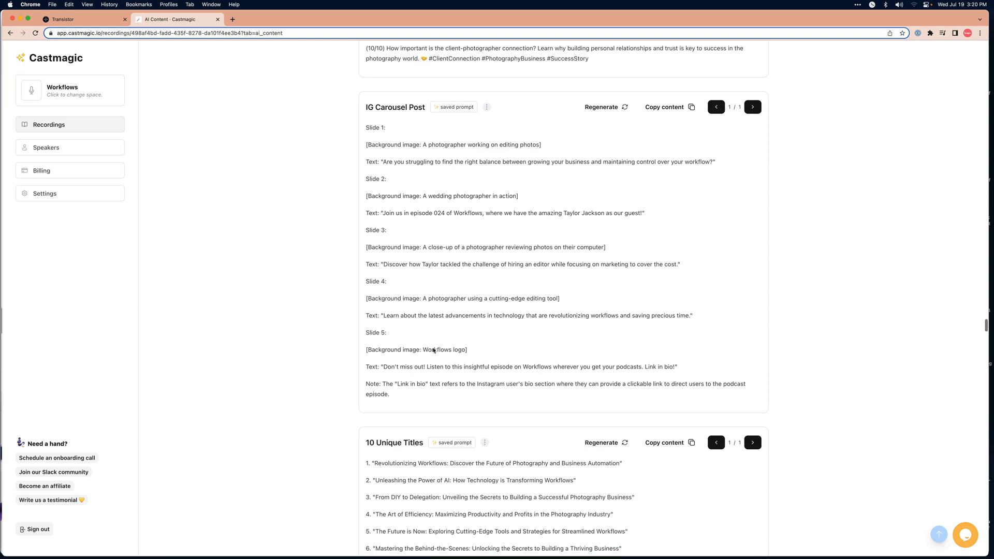
scroll(440, 363, "down", 7)
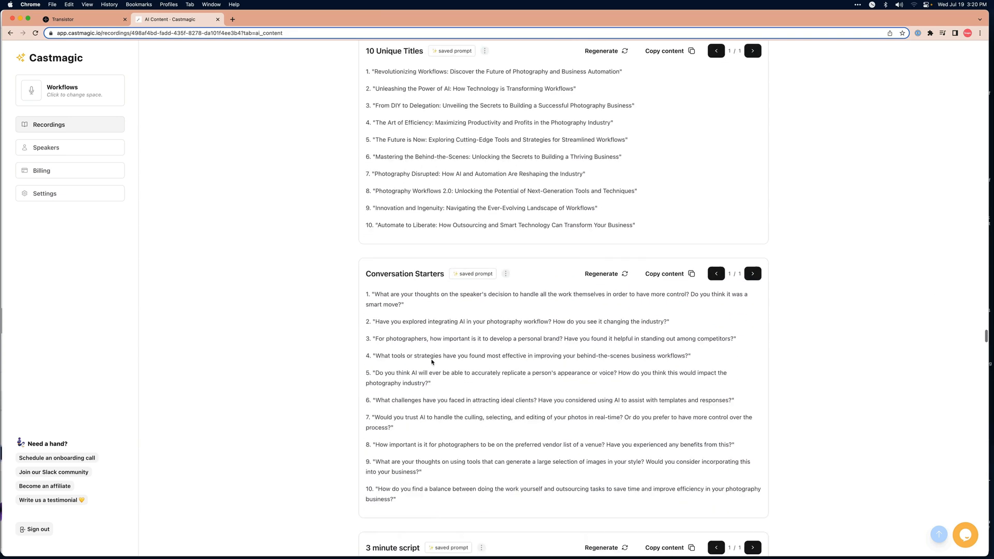
scroll(483, 363, "down", 7)
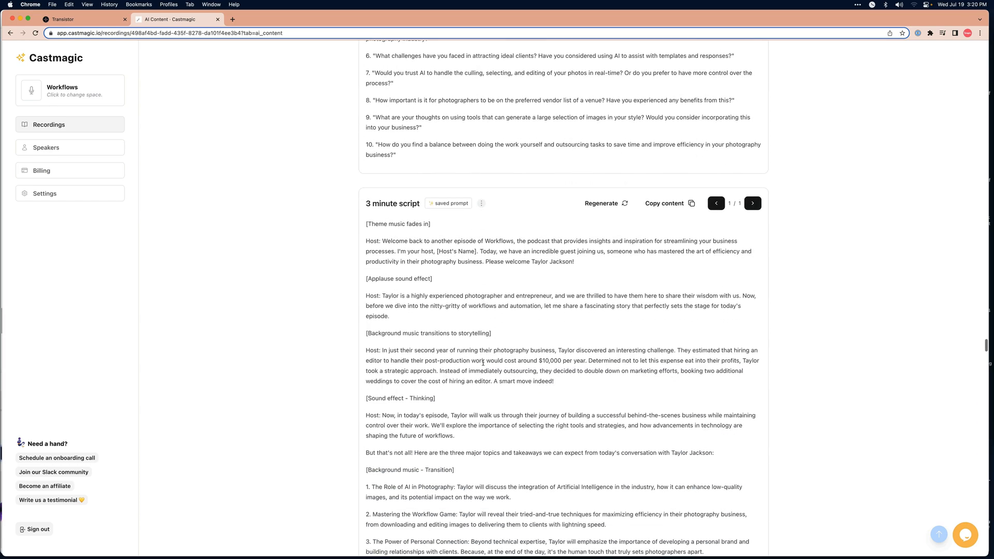
scroll(457, 423, "down", 5)
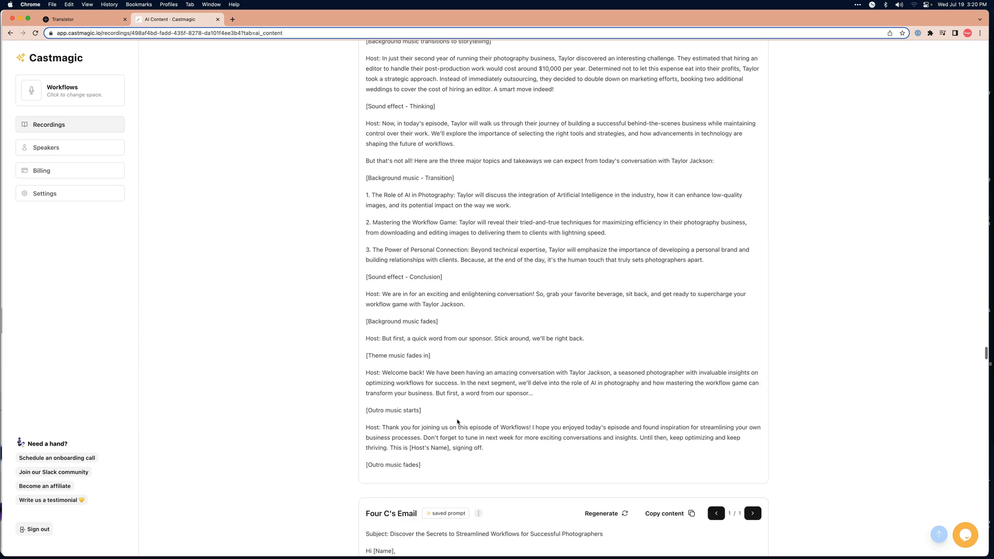
scroll(458, 422, "down", 8)
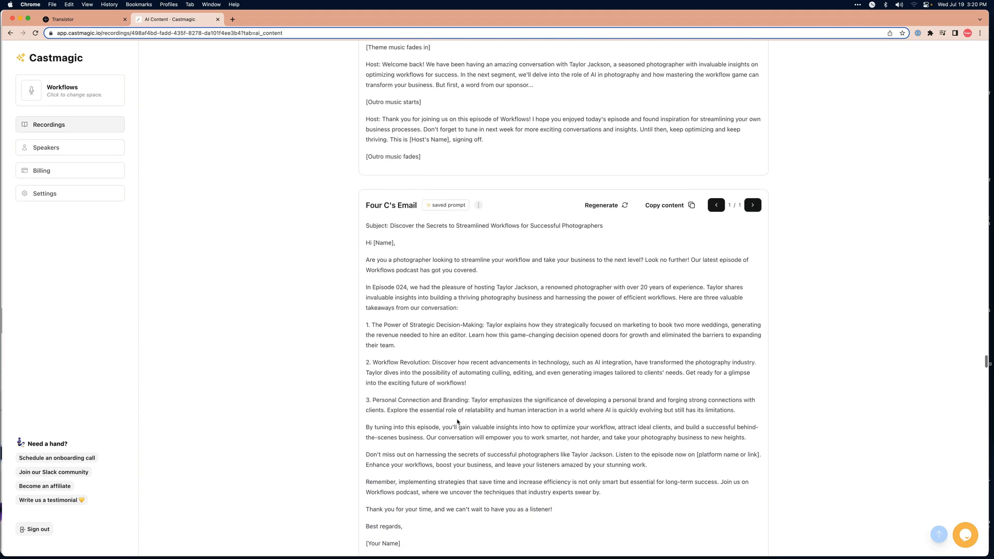
scroll(457, 420, "down", 10)
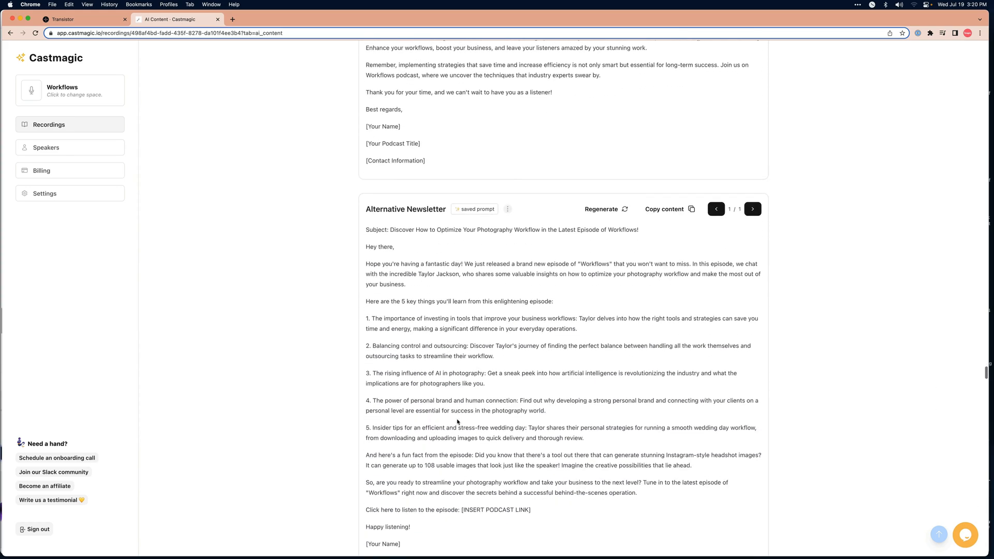
- Examine the Course from episode, Alternative Social Posts, Episode Summary, Implicit Ad Copy, and Instagram Story with CTA results
scroll(457, 420, "down", 6)
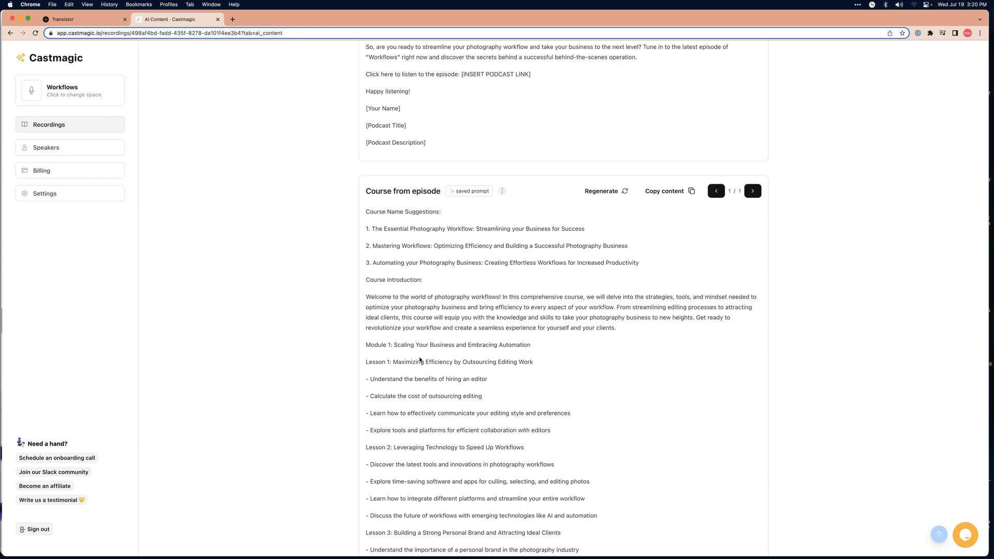
scroll(419, 360, "down", 20)
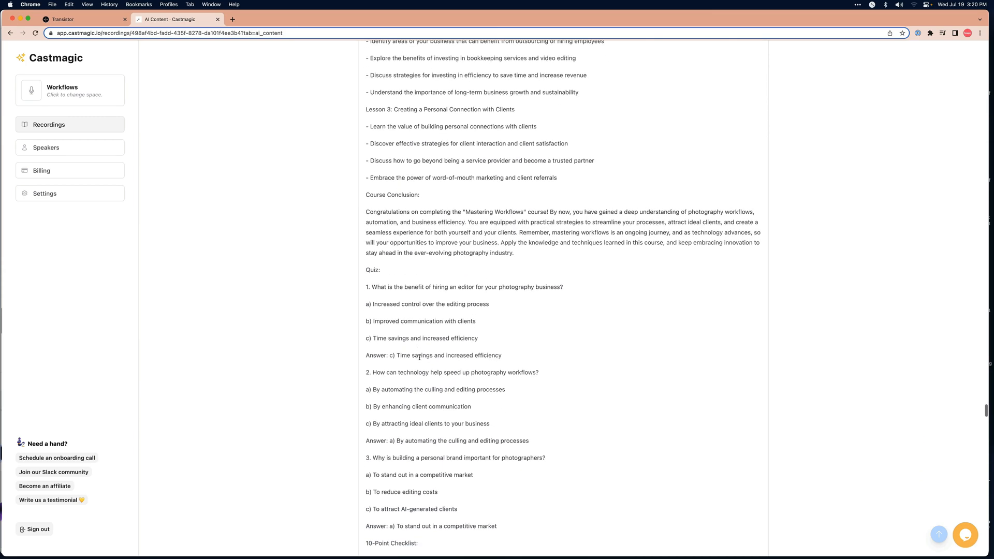
scroll(419, 357, "down", 20)
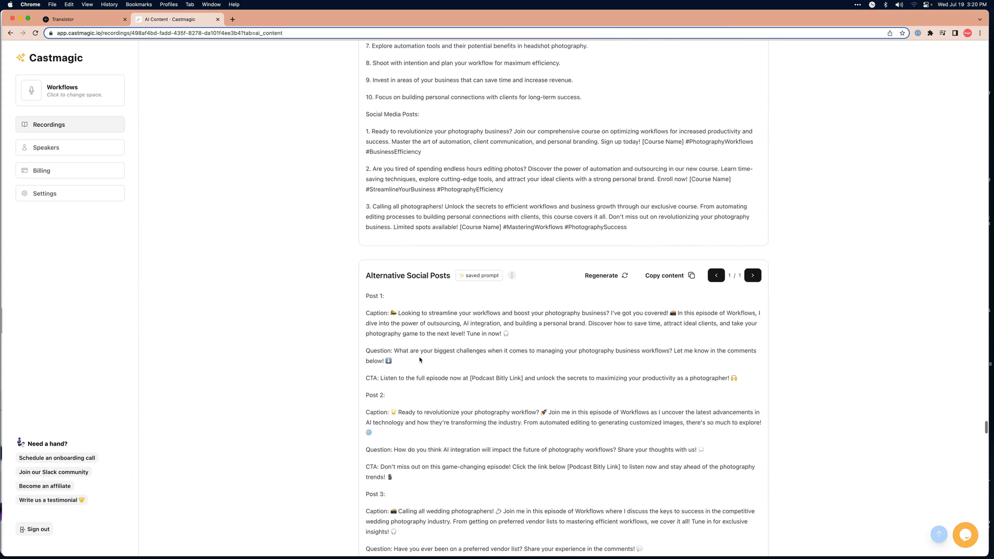
scroll(419, 360, "down", 15)
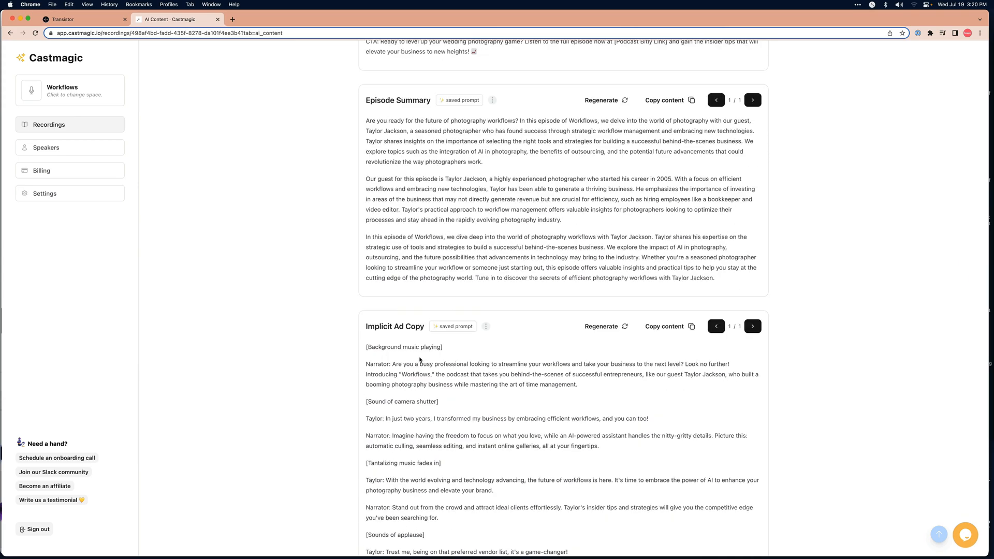
scroll(419, 359, "down", 10)
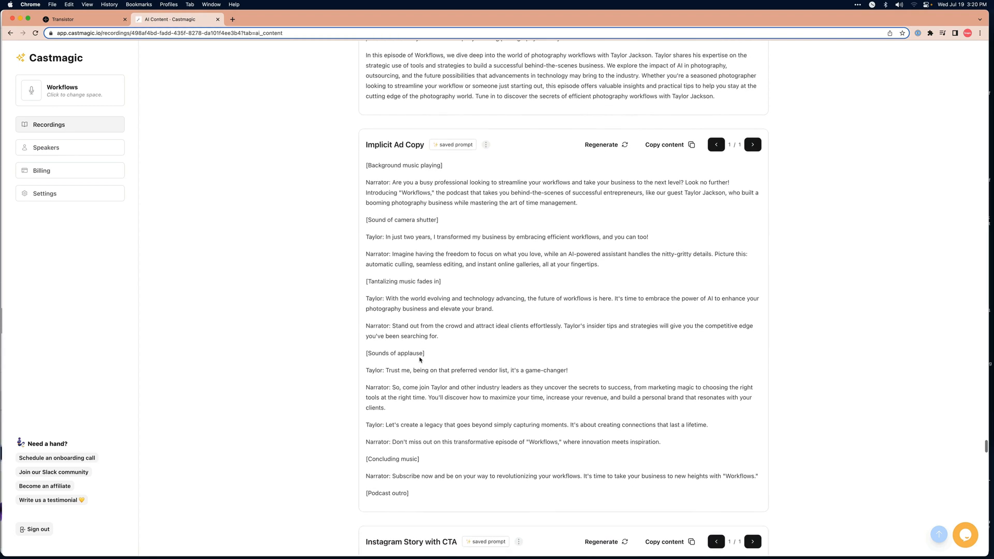
scroll(419, 360, "down", 1)
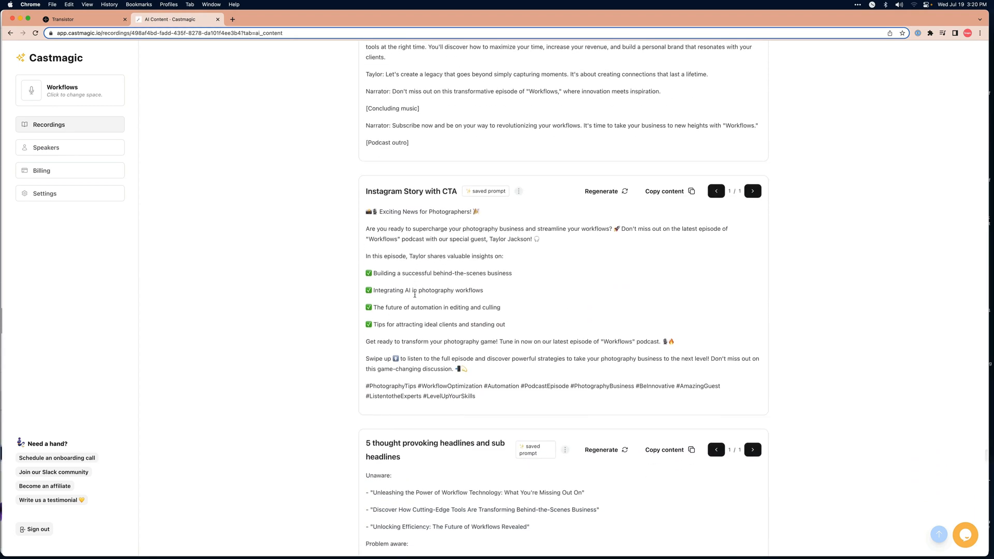
scroll(527, 271, "down", 2)
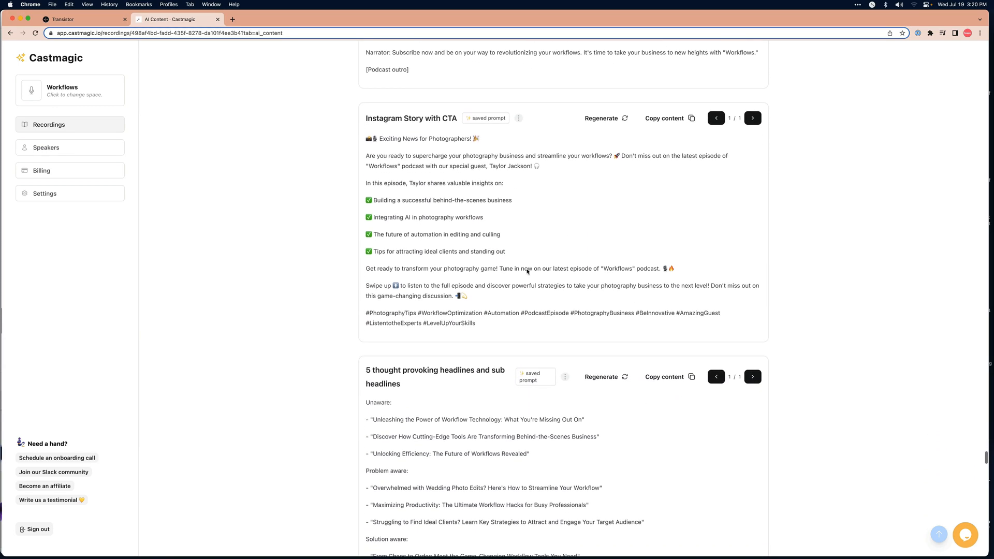
- Review the thought-provoking headlines, GUEST SWIPE COPY results, and tweet thread about guest takeaways for episode 024
scroll(827, 167, "down", 15)
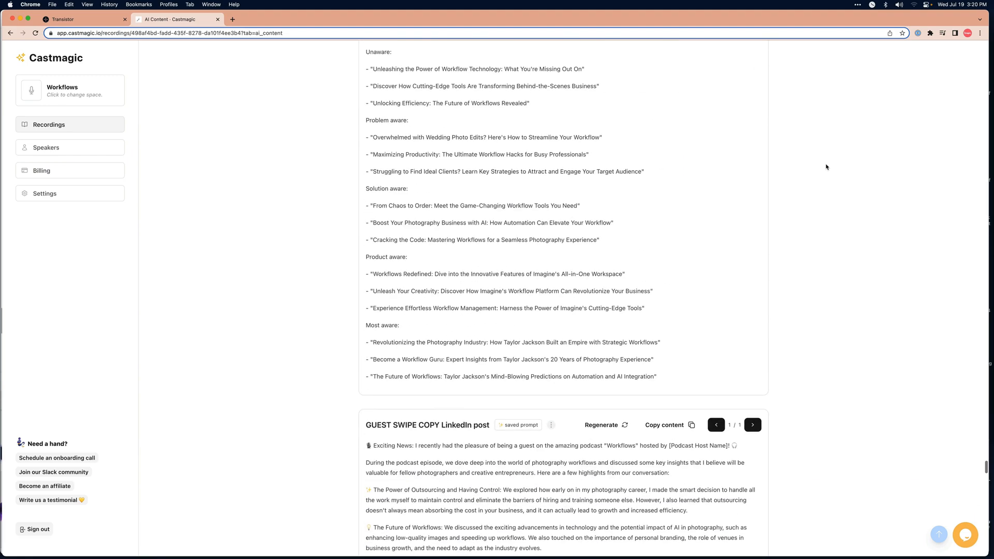
left_click_drag(369, 84, 428, 87)
left_click(430, 87)
scroll(364, 307, "down", 12)
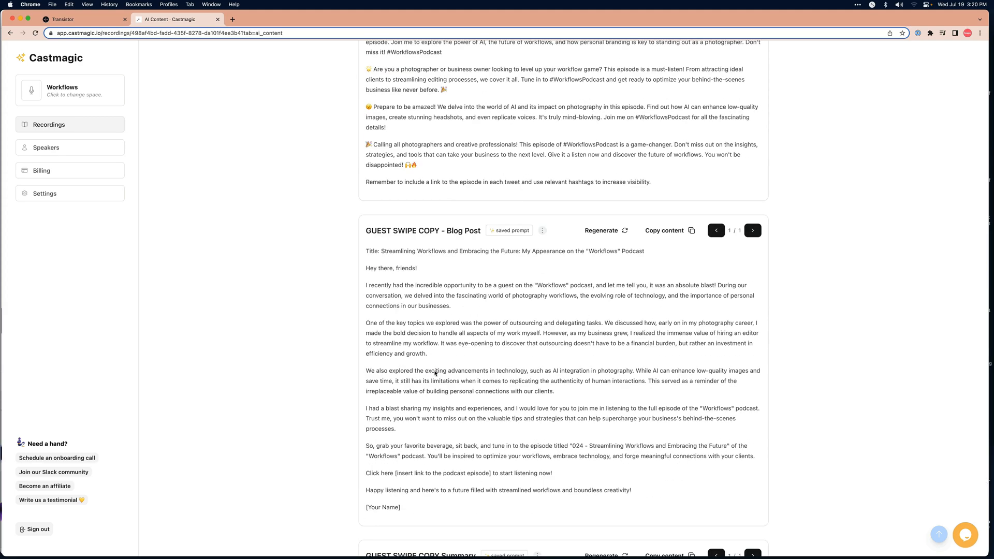
scroll(434, 370, "down", 10)
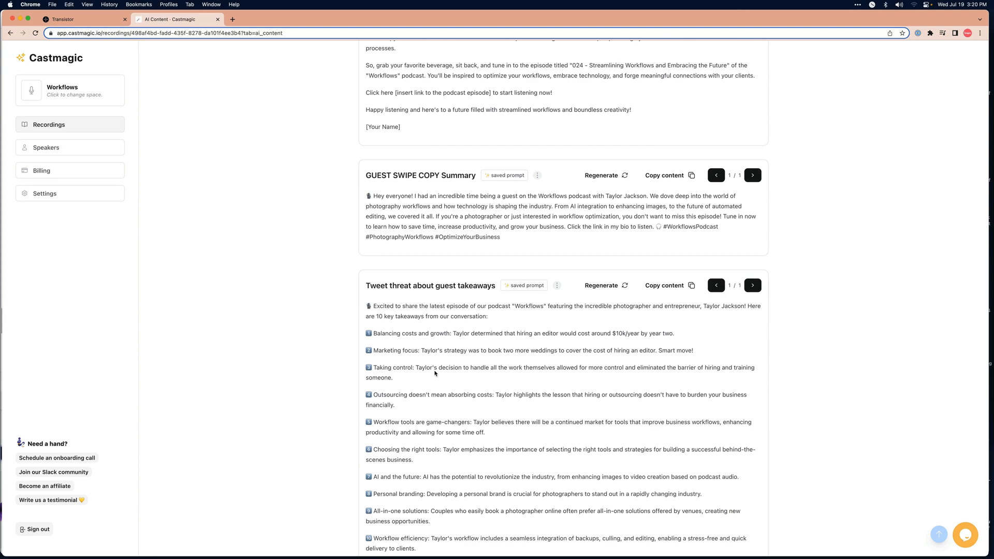
scroll(434, 373, "down", 3)
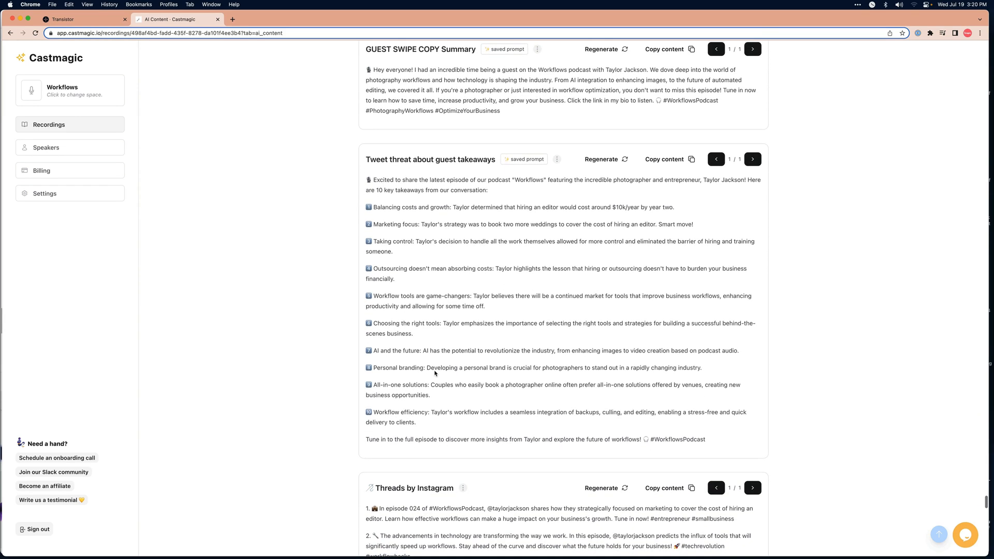
scroll(434, 373, "down", 4)
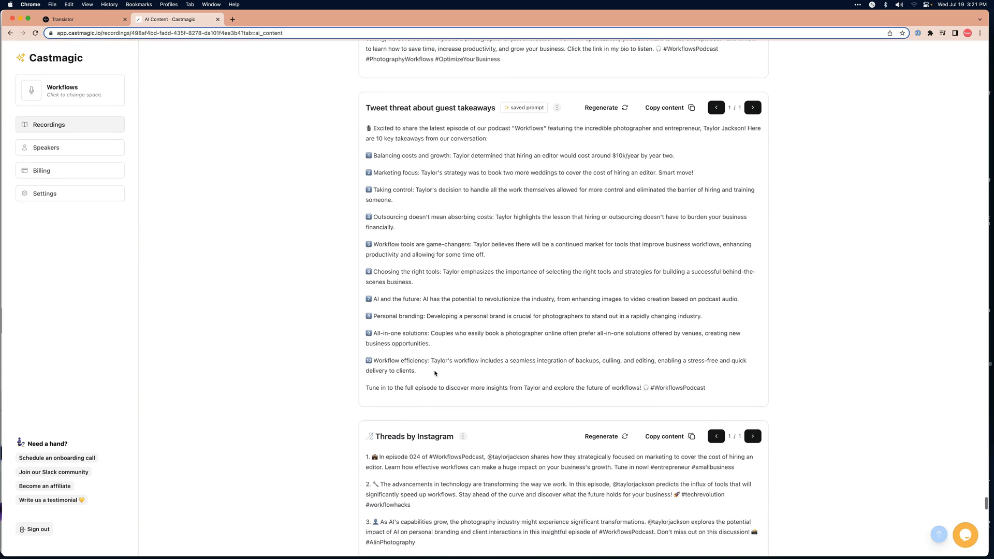
- Examine the five generated Threads by Instagram posts for episode 024
left_click_drag(438, 335, 503, 342)
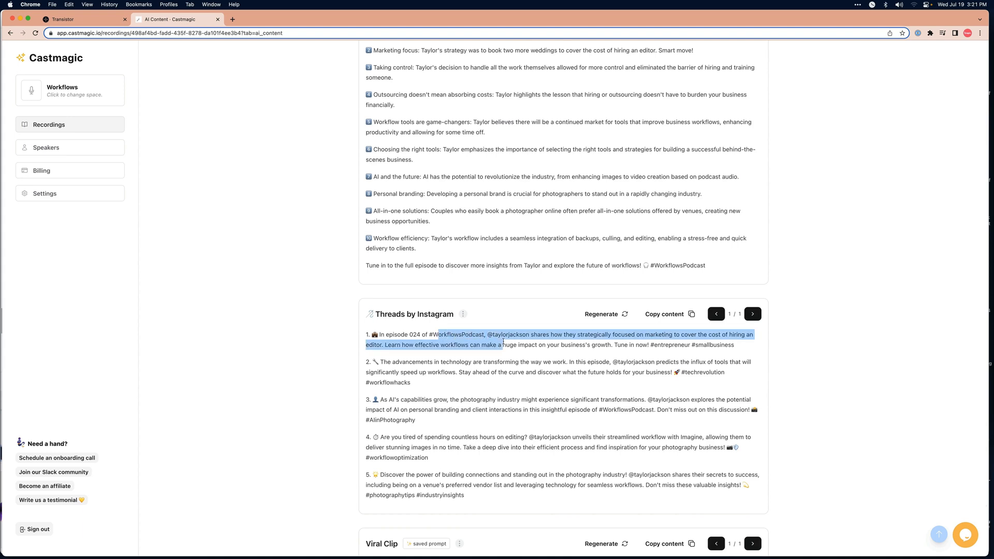
left_click(485, 338)
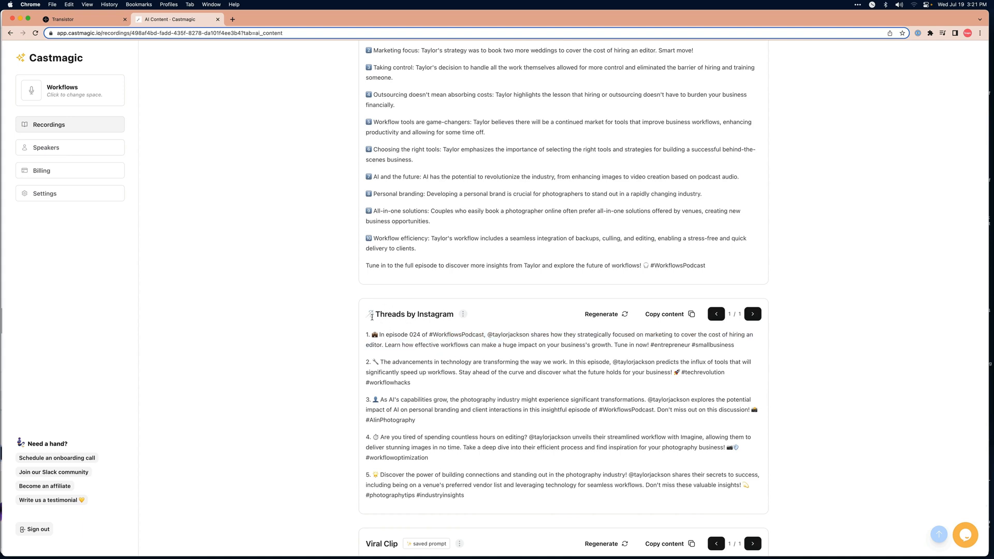
double_click(500, 338)
left_click(462, 358)
scroll(481, 385, "down", 5)
scroll(481, 385, "down", 4)
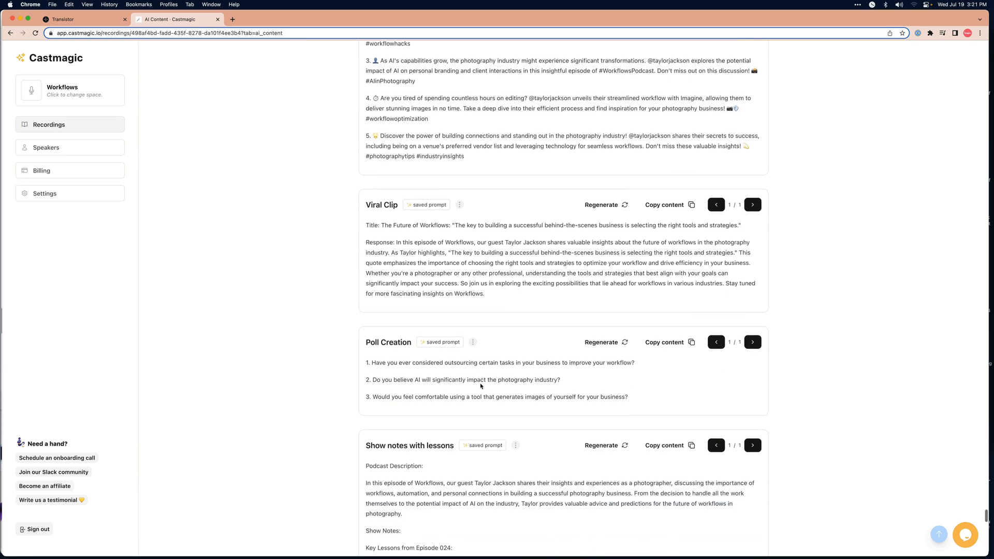
- Review the generated Viral Clip and Poll Creation results
left_click_drag(485, 269, 415, 247)
left_click(416, 247)
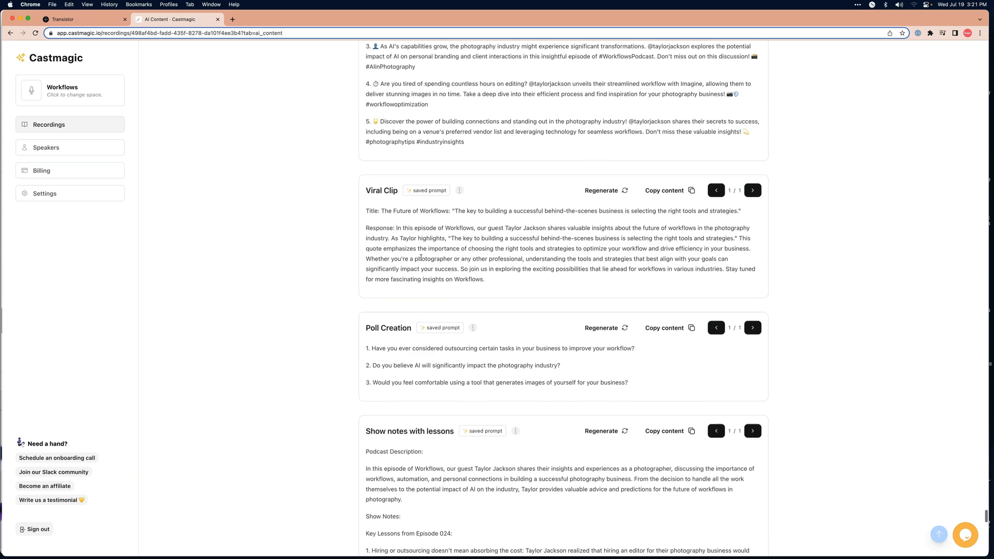
scroll(426, 267, "down", 5)
scroll(425, 267, "up", 3)
scroll(425, 267, "up", 1)
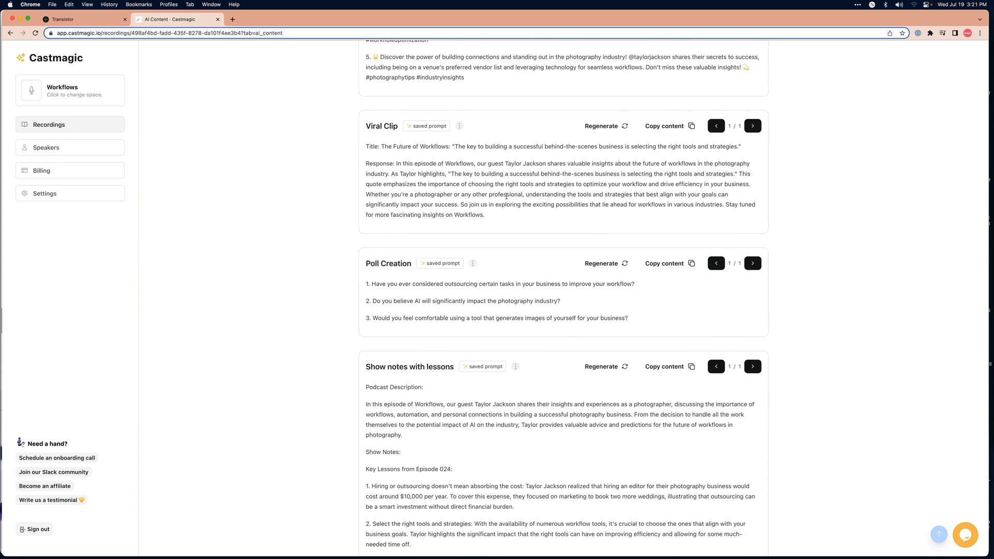
scroll(506, 196, "down", 4)
left_click_drag(407, 262, 423, 353)
left_click(428, 359)
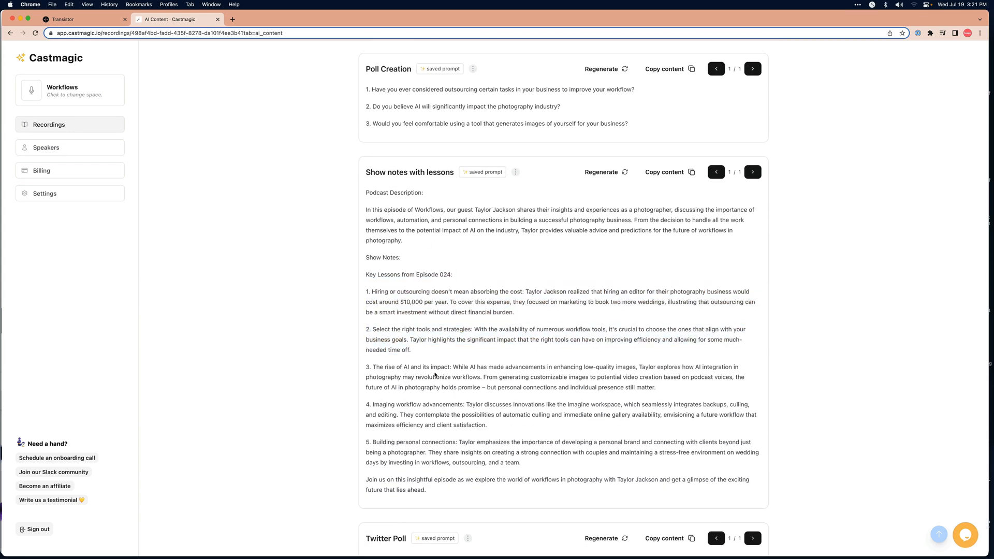
- Examine the Show notes with lessons and the Twitter Poll ideas
scroll(435, 375, "down", 5)
scroll(436, 375, "down", 1)
left_click_drag(367, 319, 408, 368)
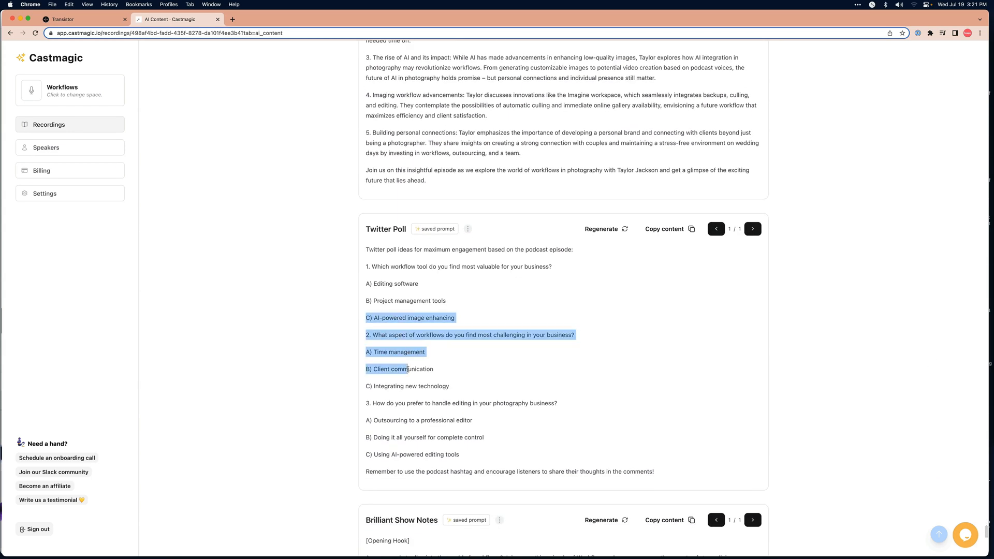
left_click(408, 368)
scroll(408, 368, "down", 1)
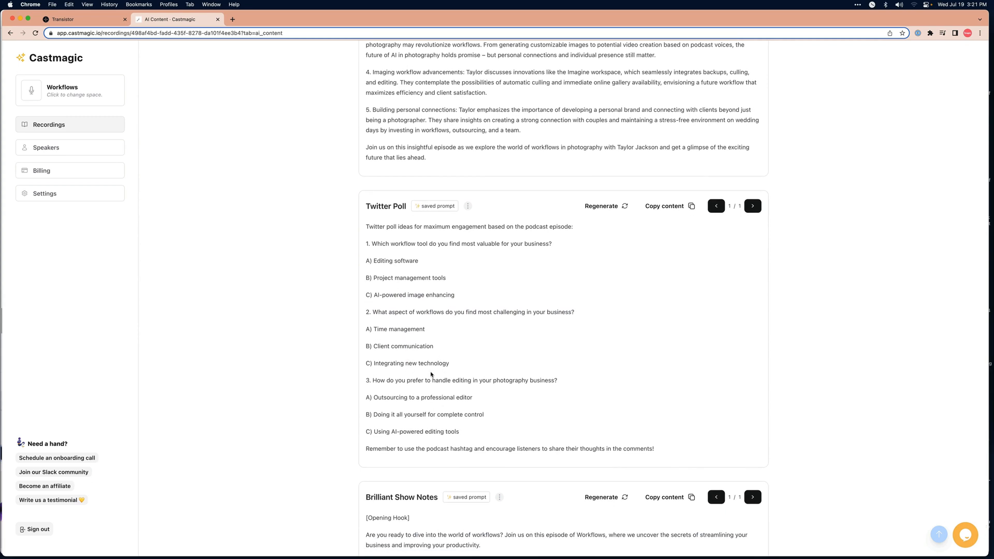
- Review the Brilliant Show Notes and Strong Engagement Ideas results
scroll(436, 413, "down", 5)
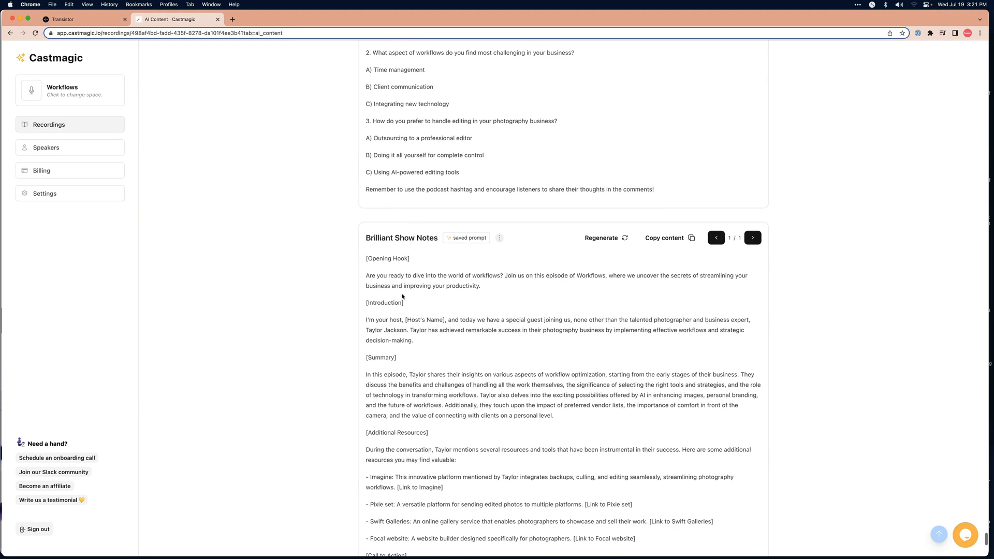
left_click_drag(402, 297, 420, 372)
left_click(420, 374)
scroll(448, 395, "down", 3)
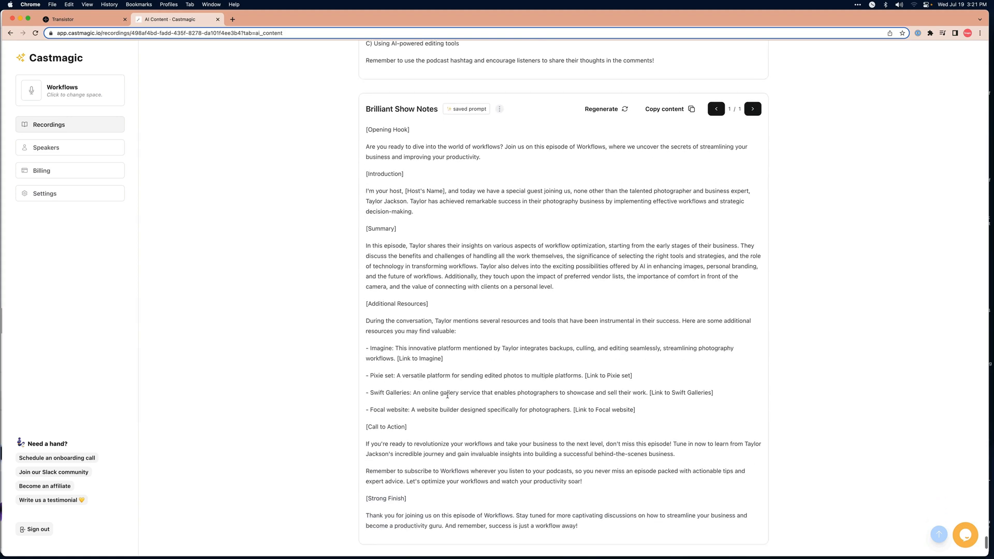
scroll(449, 389, "down", 1)
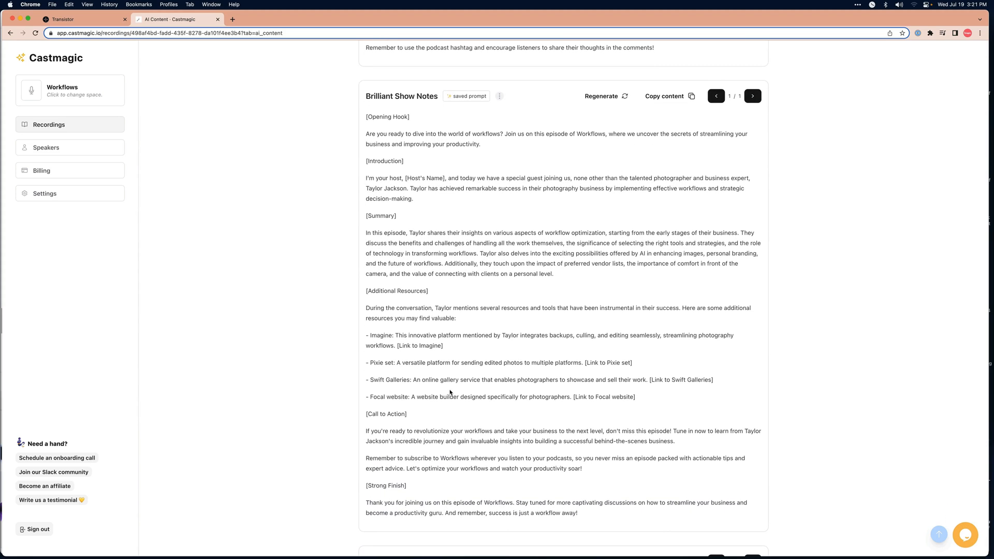
scroll(429, 410, "down", 1)
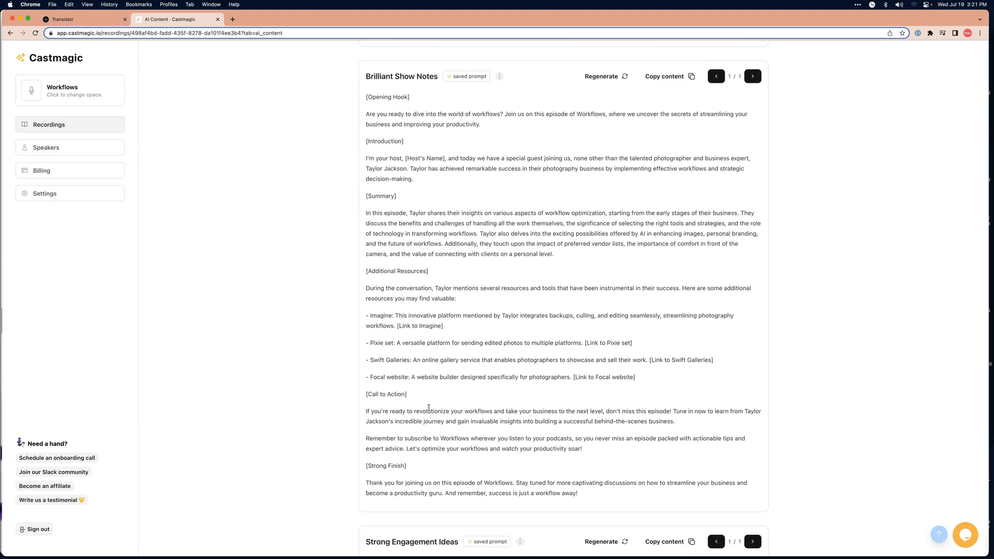
scroll(429, 407, "down", 5)
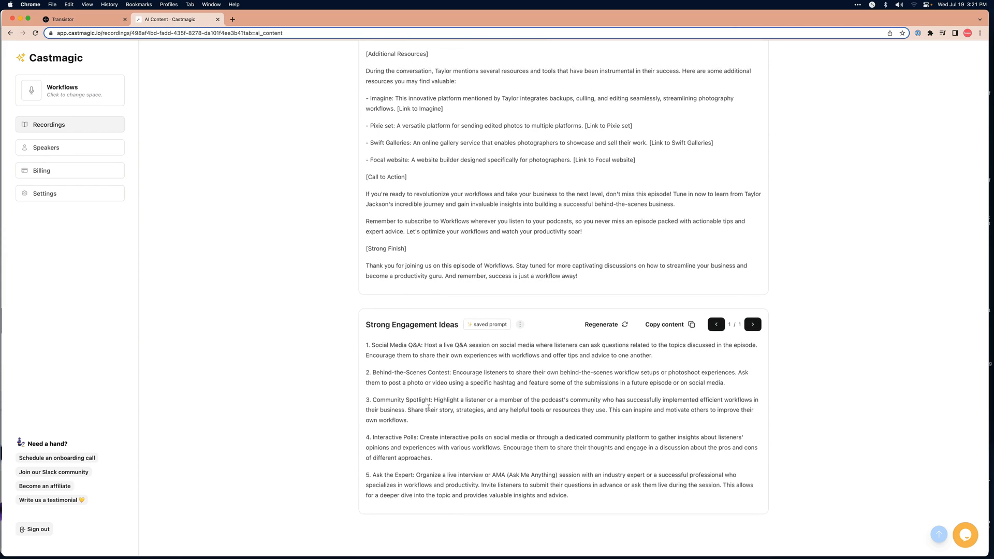
- Open recording 024's transcript and inspect its editable recording details and the audio player's options
key("super+Up")
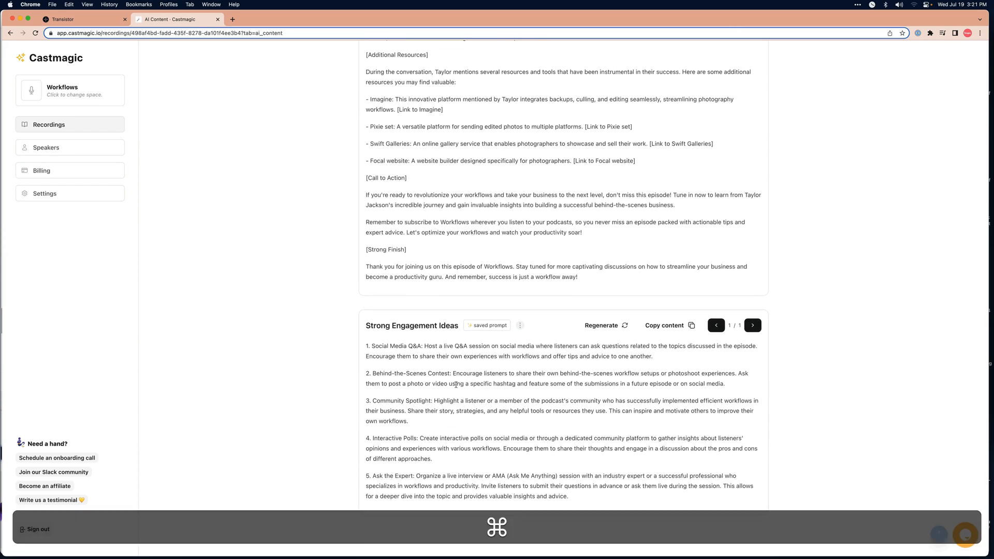
scroll(456, 387, "down", 9)
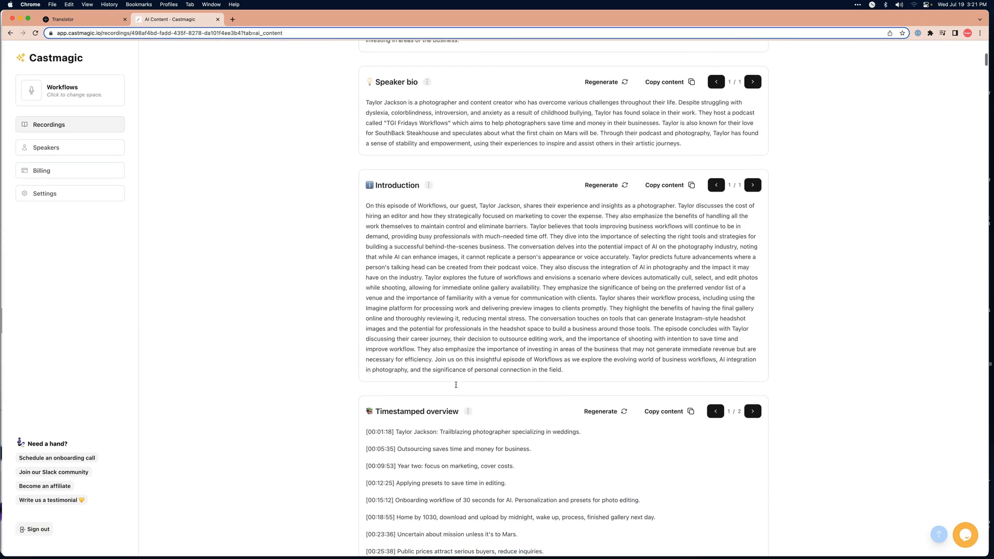
scroll(456, 384, "up", 10)
left_click(380, 145)
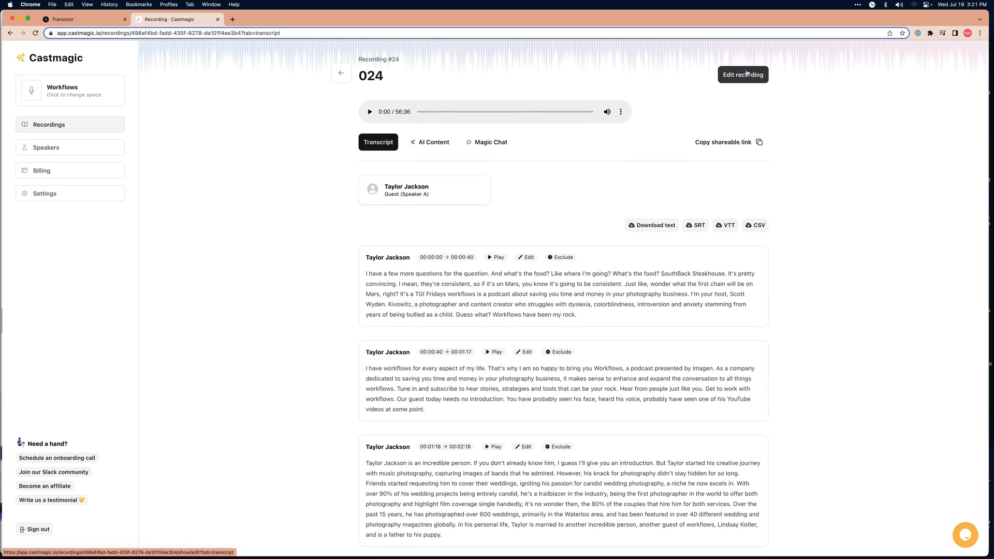
left_click(746, 74)
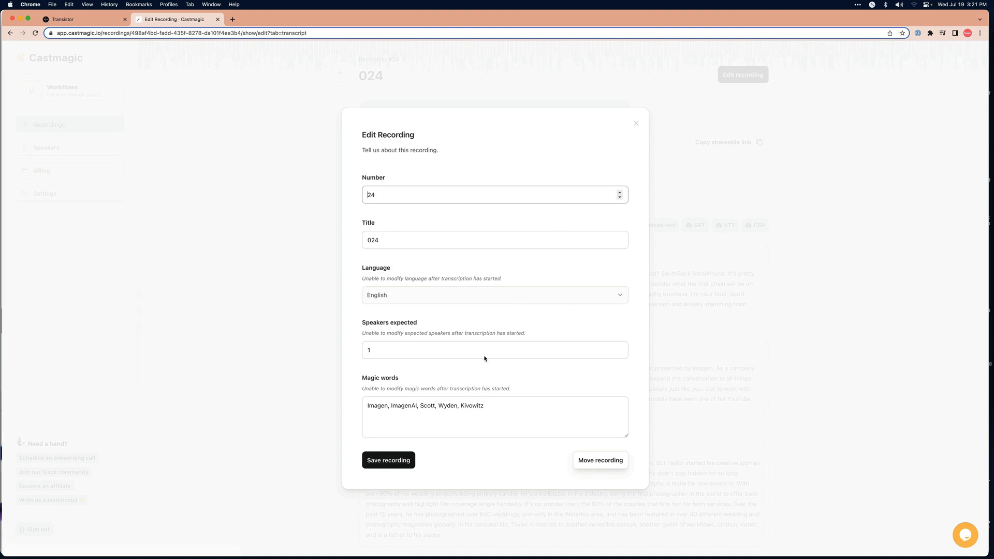
left_click(574, 353)
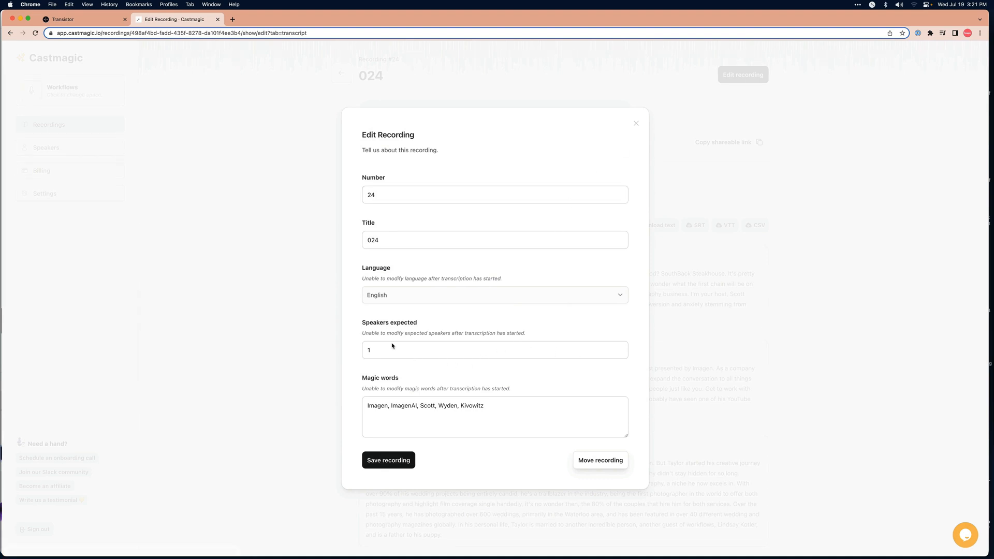
left_click(636, 124)
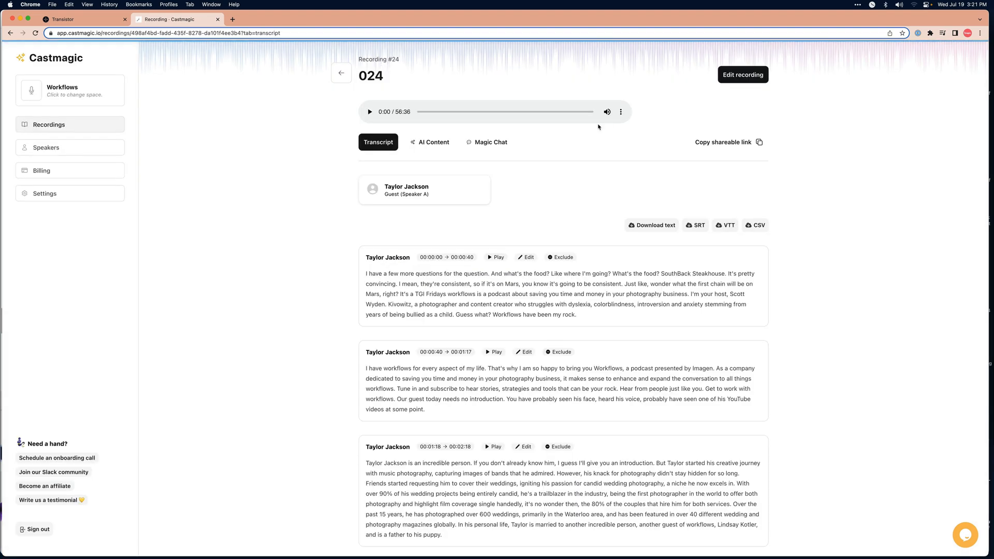
left_click(620, 112)
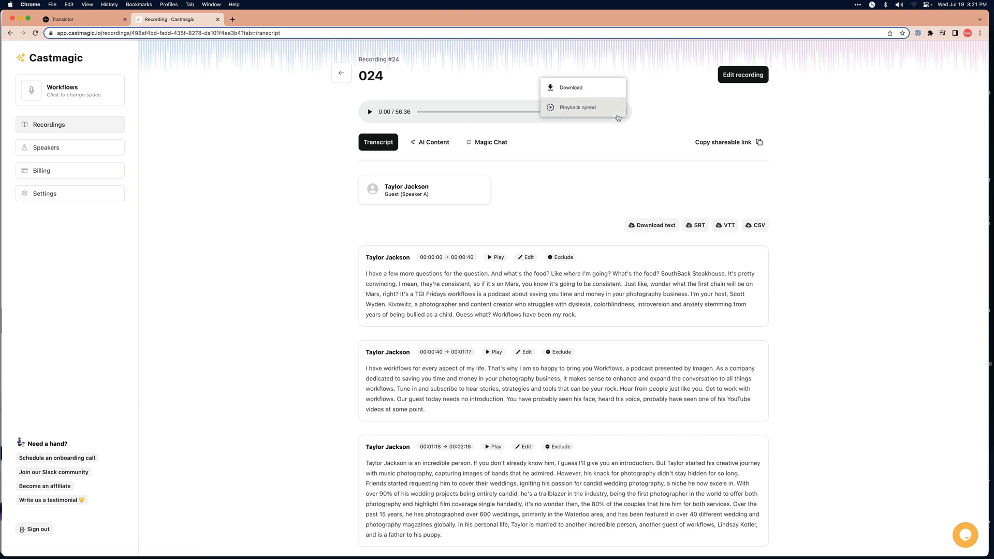
left_click(590, 143)
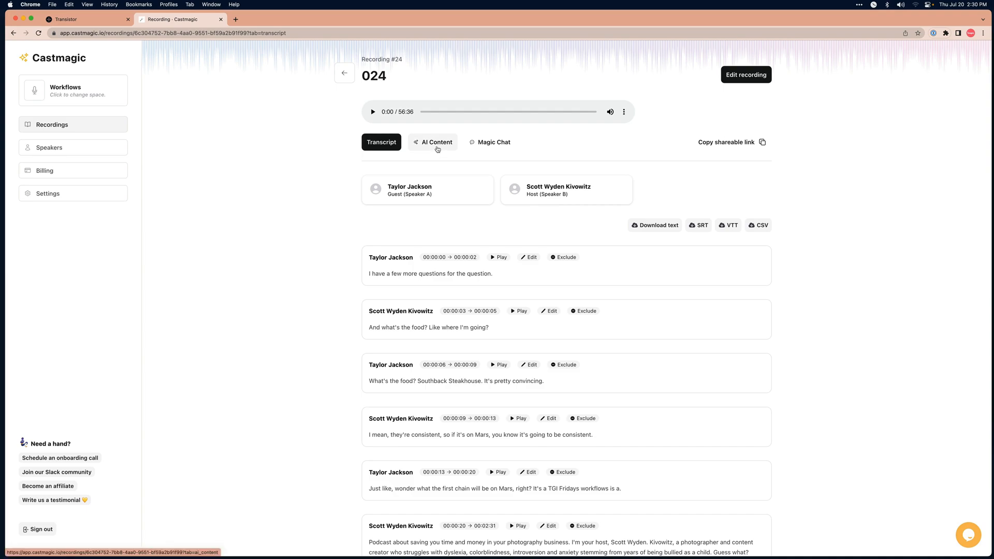
- Open the AI content for the two-speaker recording of episode 024 and review its Titles, Keywords, and Timestamped overview
left_click(438, 149)
scroll(450, 253, "down", 5)
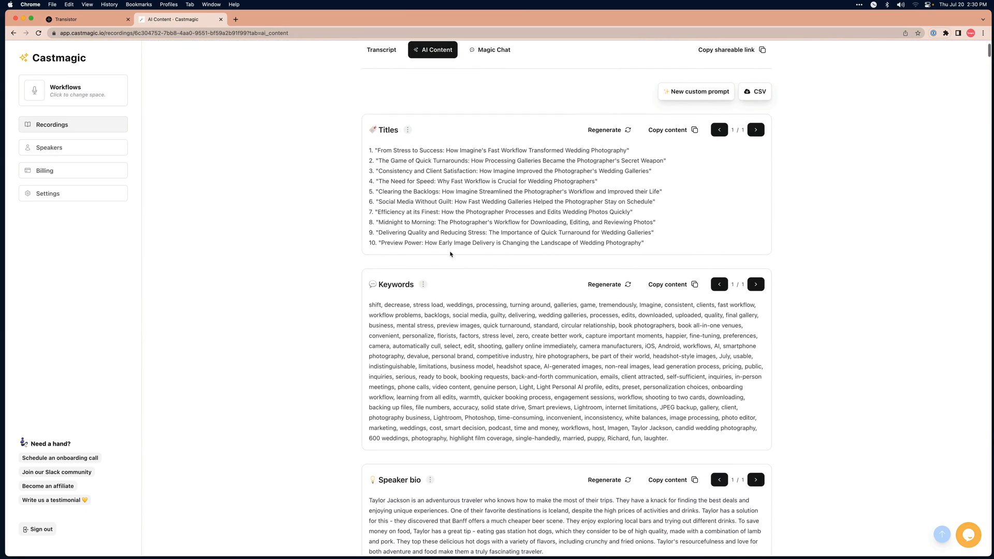
scroll(450, 254, "down", 8)
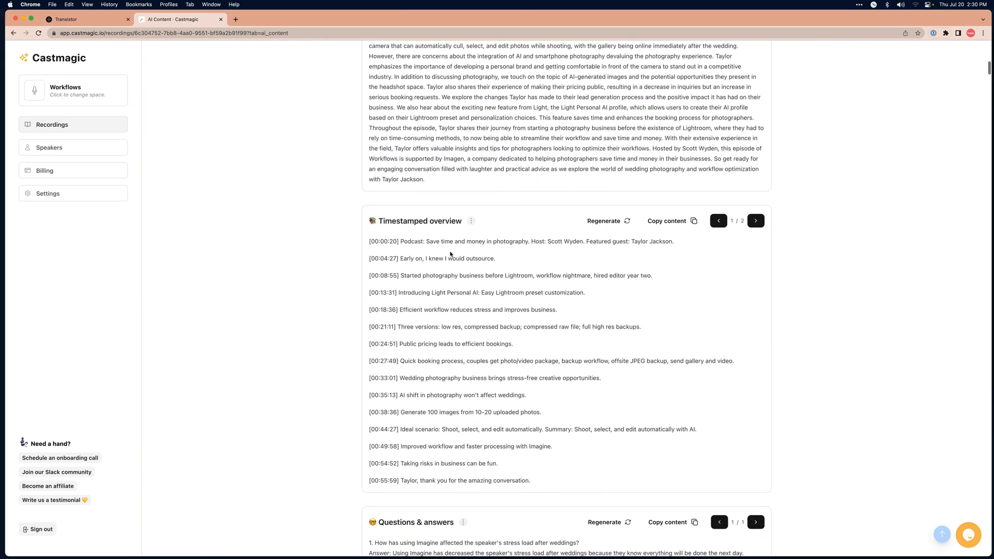
left_click_drag(386, 276, 403, 311)
left_click(432, 343)
scroll(432, 343, "down", 4)
scroll(548, 382, "up", 2)
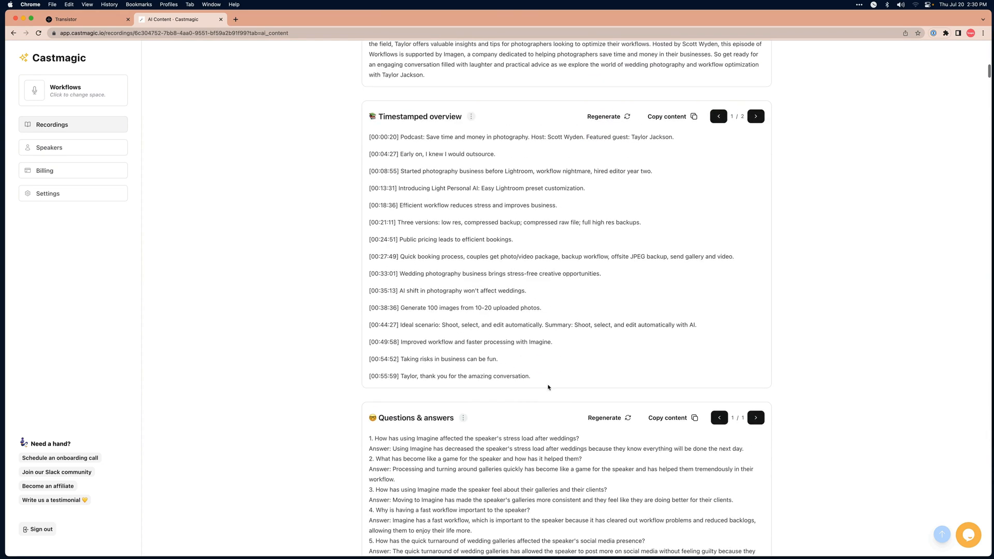
left_click_drag(547, 381, 368, 325)
left_click_drag(472, 279, 455, 205)
left_click(475, 249)
- Examine the Questions & answers and the Key topics and bullets generated for the two-speaker recording
scroll(475, 249, "down", 5)
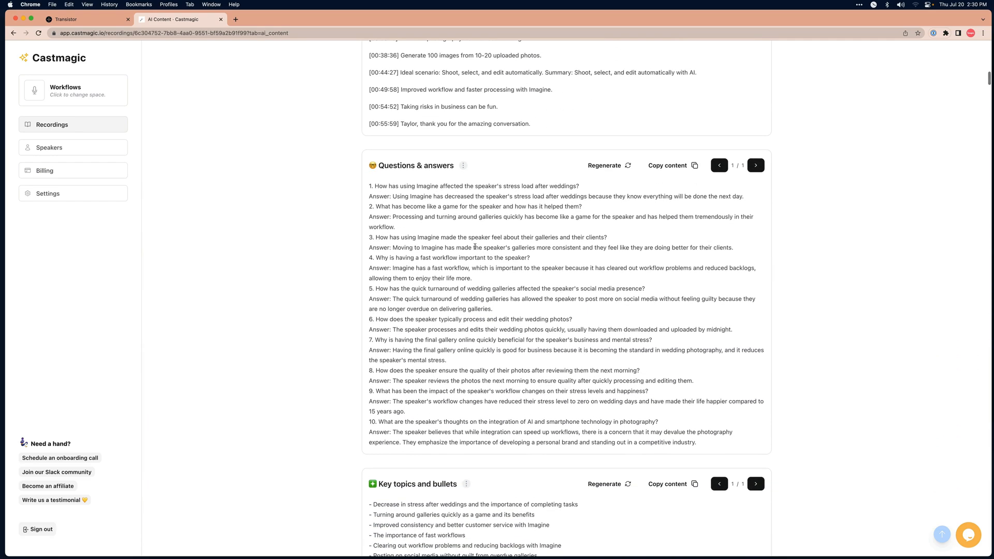
scroll(475, 247, "down", 6)
left_click_drag(393, 192, 414, 361)
scroll(414, 360, "down", 3)
scroll(415, 359, "up", 2)
left_click(446, 330)
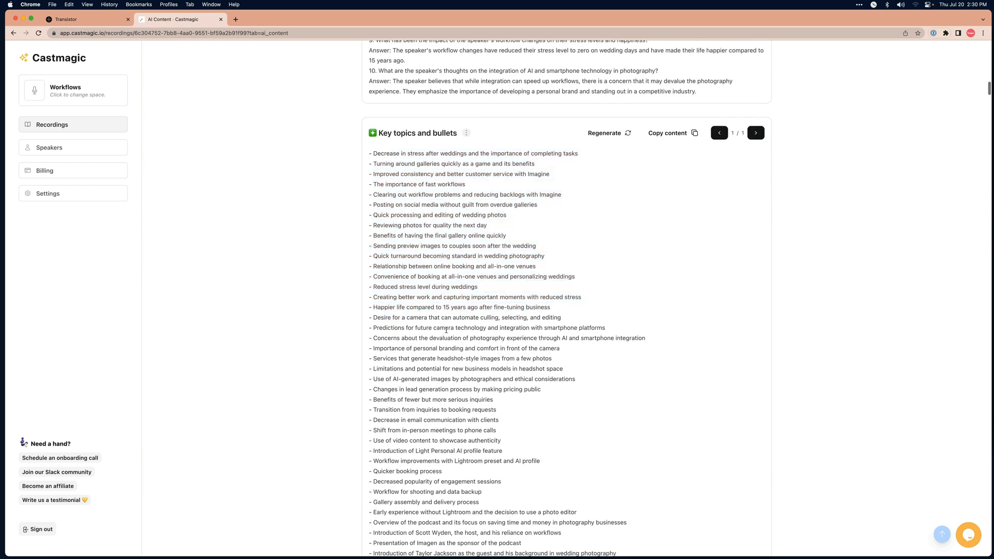
- Copy the Key topics and bullets content and paste it under "Discussed in this episode" in the Transistor episode's show notes
left_click(674, 133)
left_click(110, 20)
key("super+v")
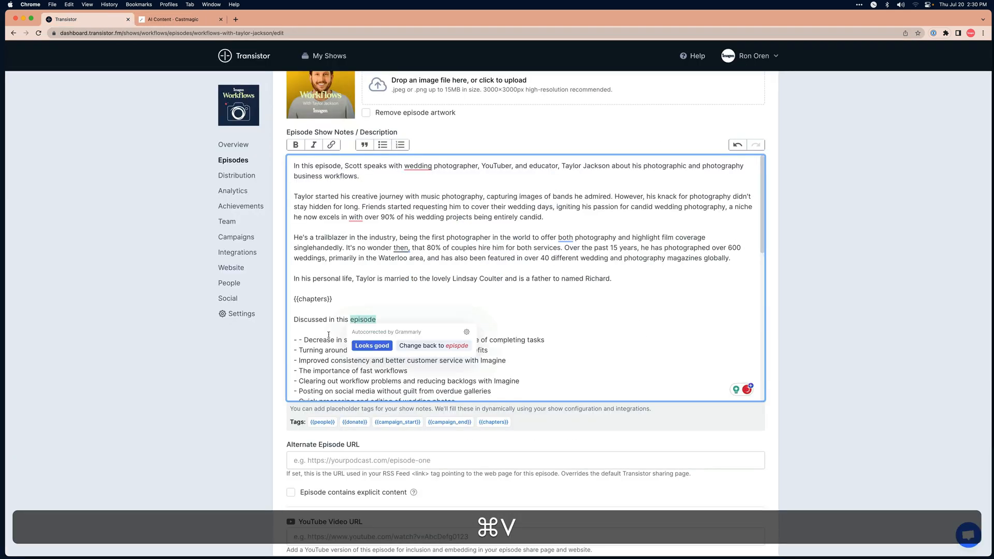
- Remove the duplicate dash before "Decrease in stress after weddings" and check the pasted topics in the show notes
left_click(304, 340)
key("BackSpace")
key("BackSpace")
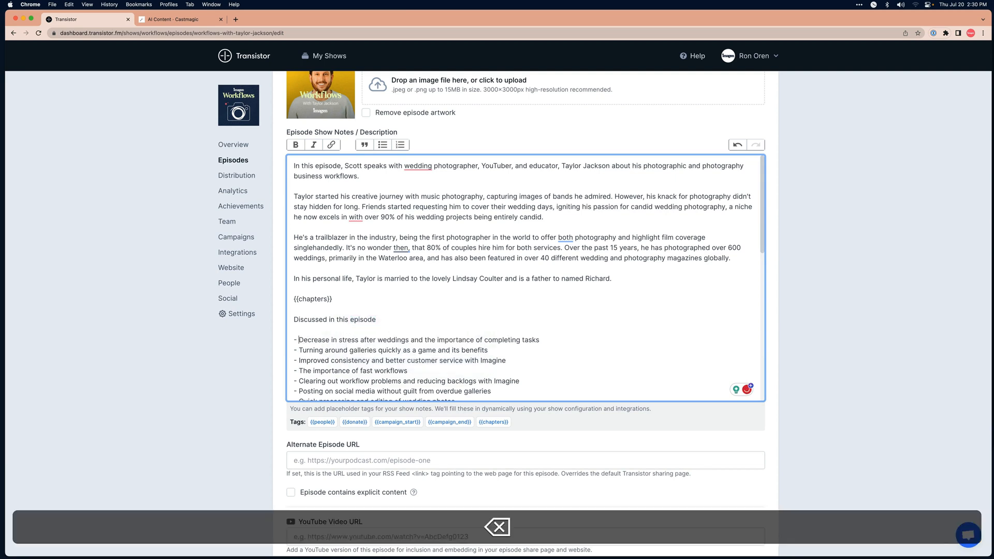
scroll(338, 271, "down", 2)
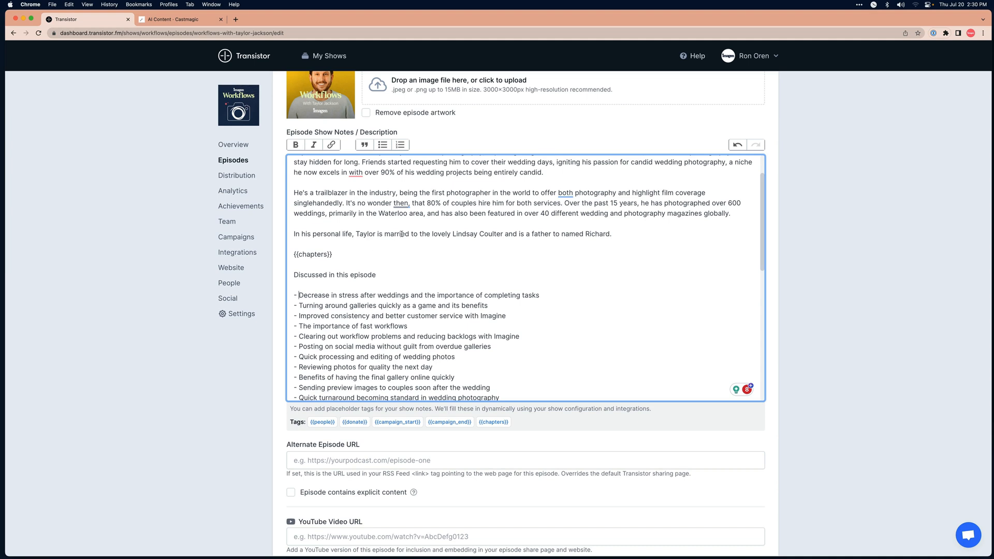
scroll(379, 280, "down", 2)
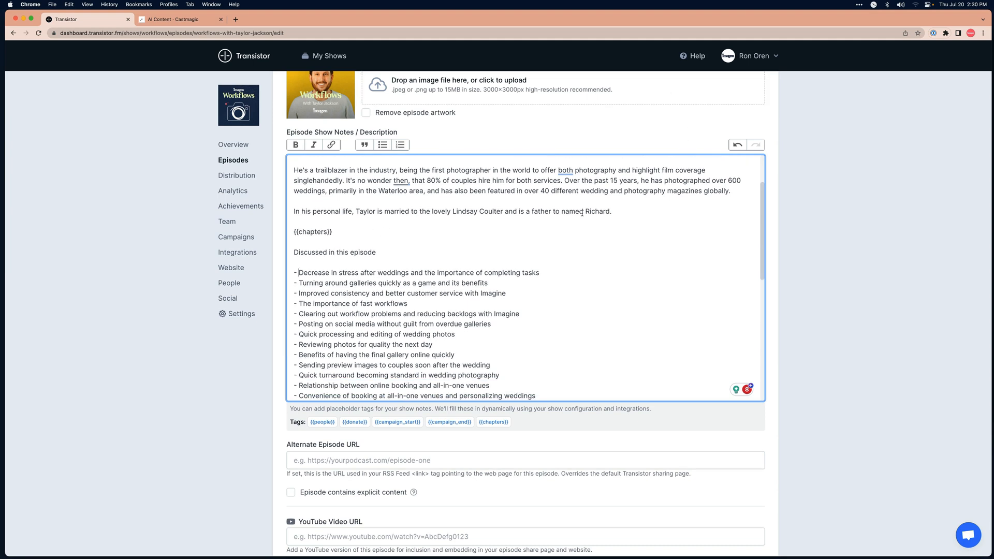
scroll(581, 214, "down", 2)
scroll(582, 213, "down", 2)
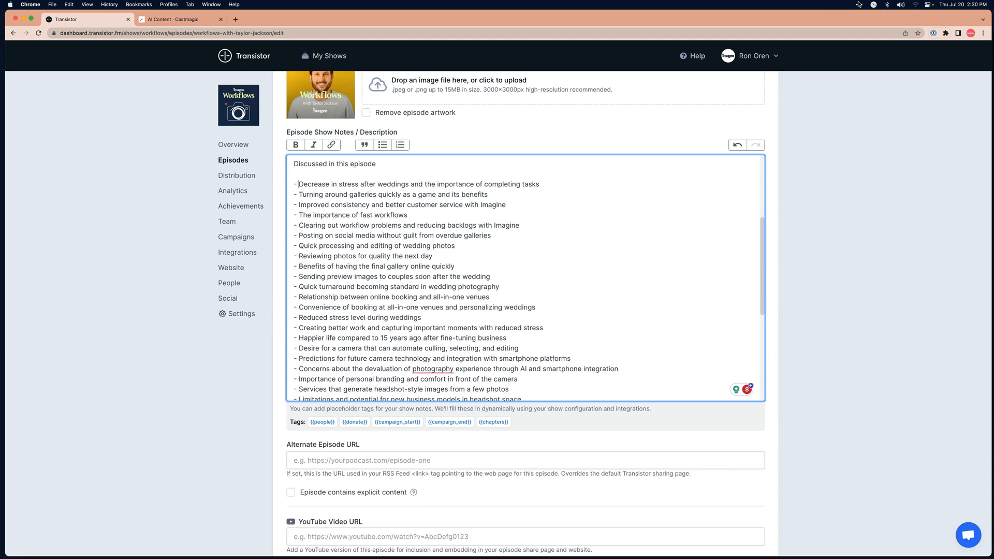
left_click(859, 5)
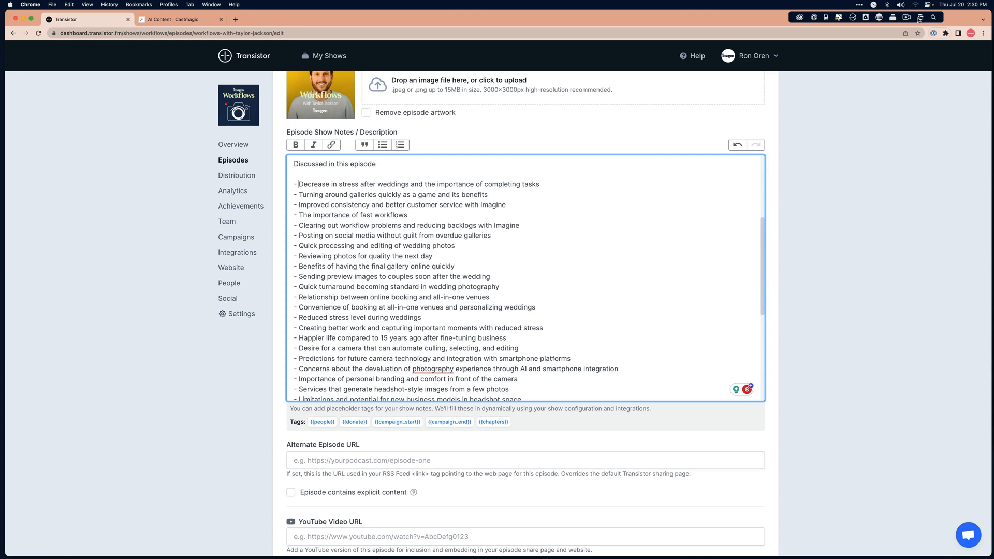
left_click(844, 4)
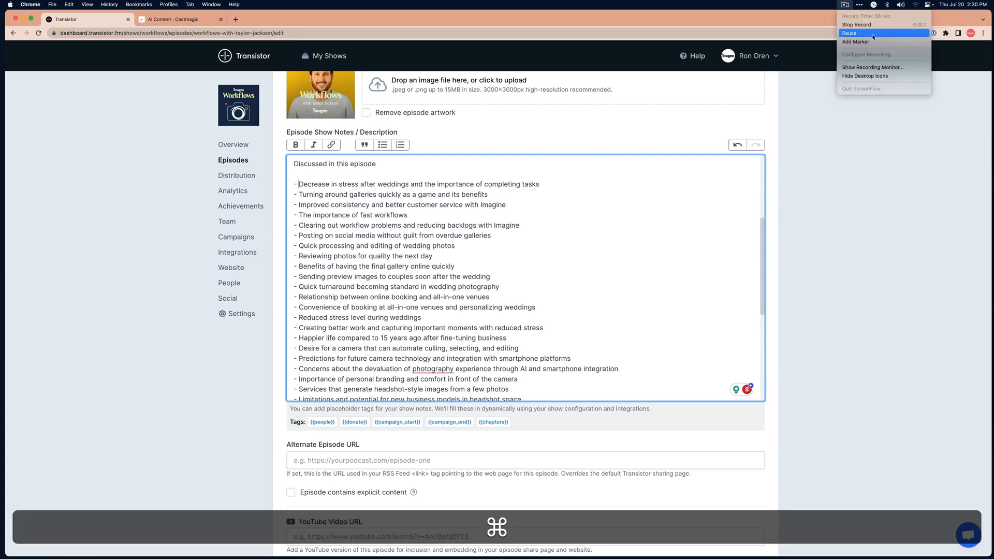
left_click(876, 33)
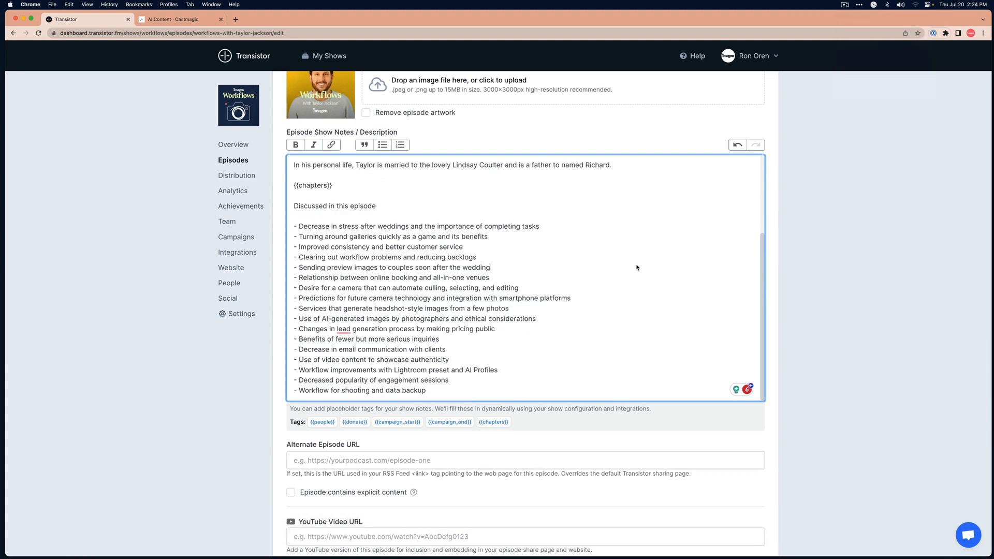
- Save the updated draft of the episode in Transistor and open its preview on the Transistor website
scroll(570, 406, "down", 10)
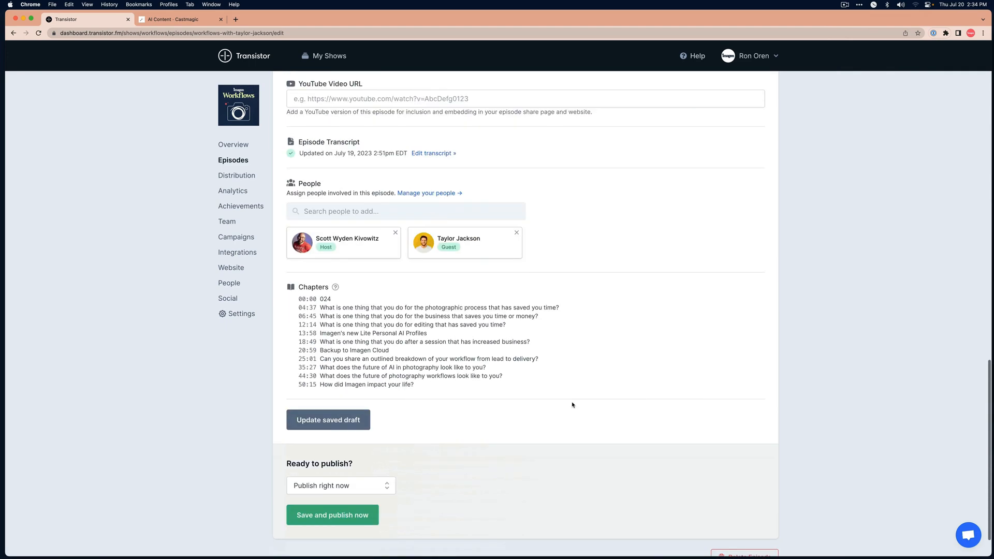
left_click(356, 427)
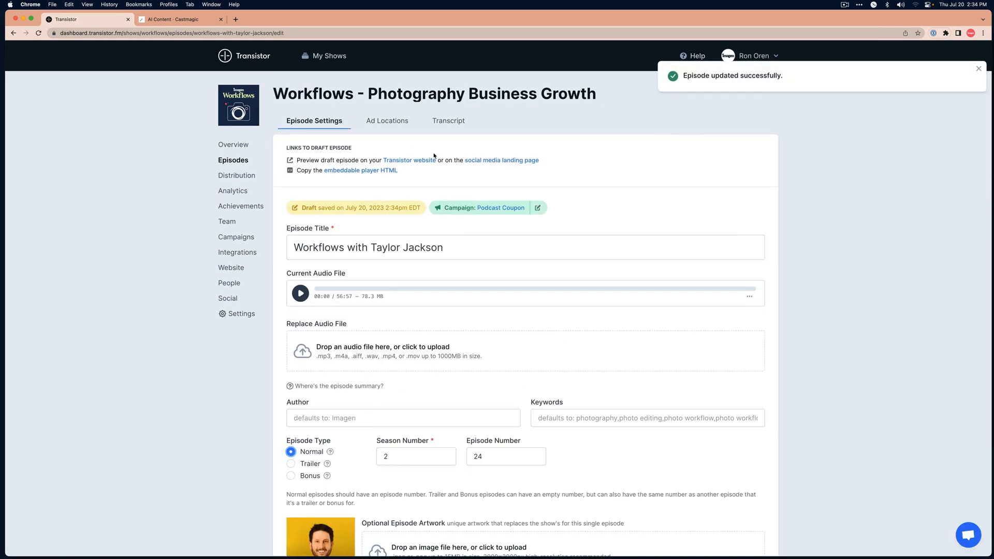
left_click(409, 160)
- Review the previewed show notes, including the bio, timestamped chapters, "Discussed in this episode" topics, and closing promotional text
scroll(473, 237, "down", 4)
scroll(474, 237, "down", 2)
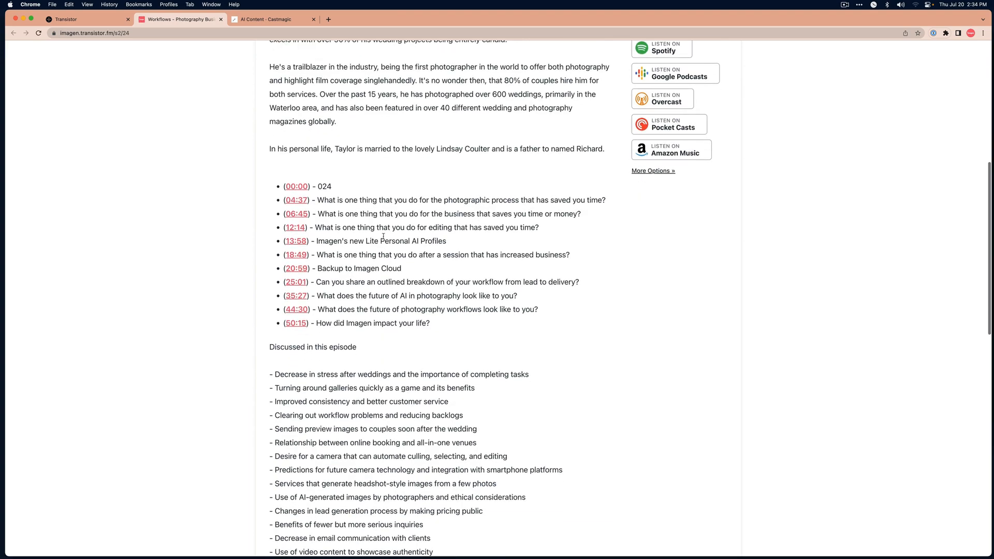
left_click_drag(355, 227, 374, 254)
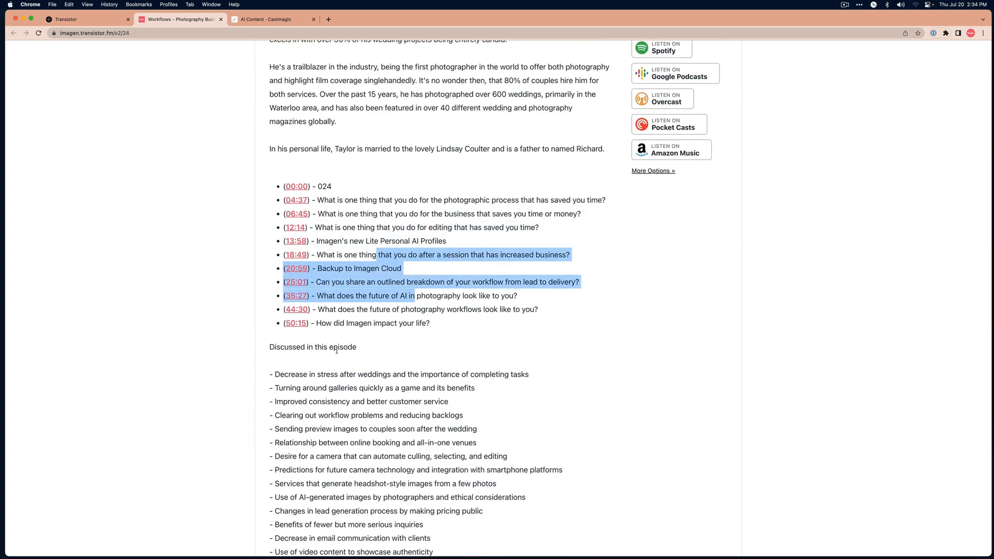
left_click_drag(341, 429, 336, 346)
left_click(352, 265)
scroll(352, 265, "up", 3)
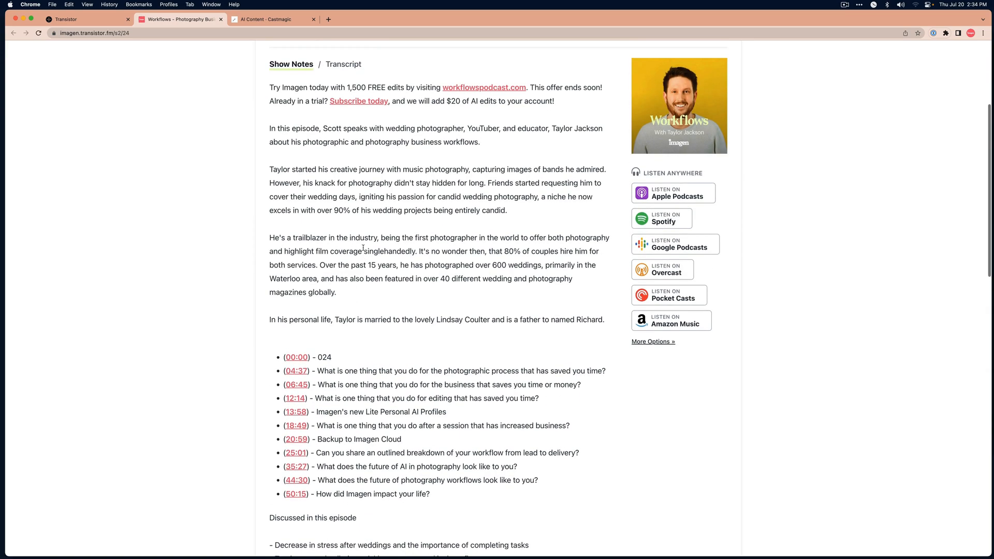
scroll(352, 265, "down", 10)
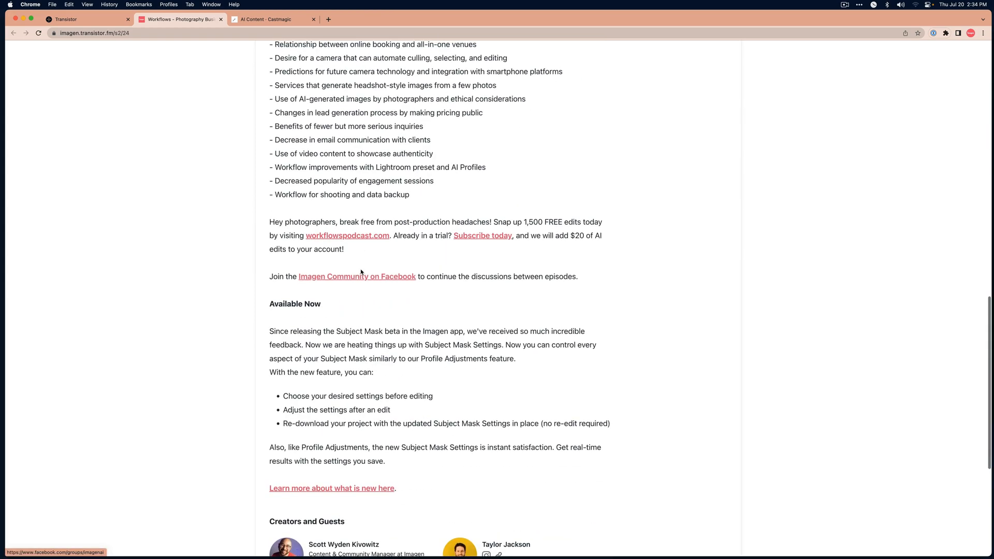
scroll(361, 273, "up", 15)
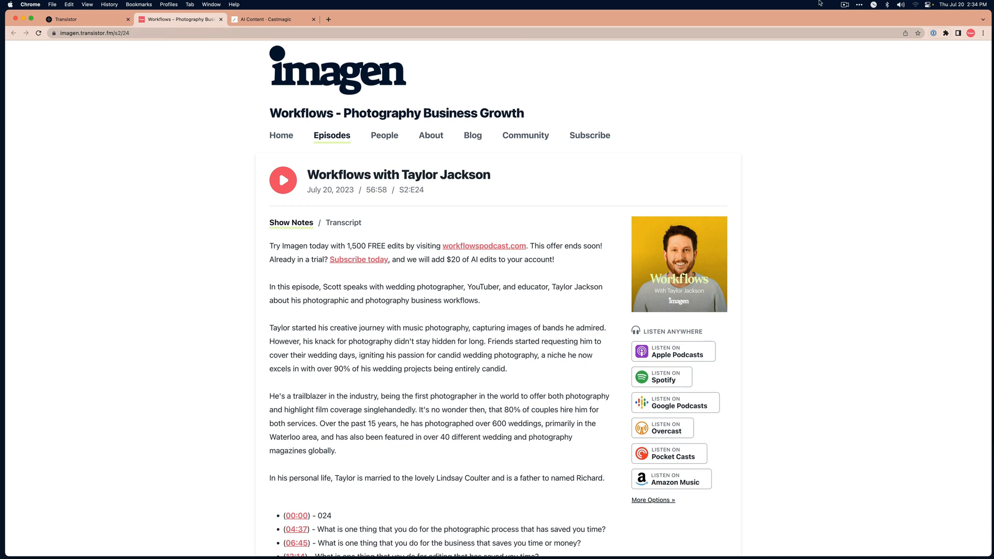
left_click(844, 5)
left_click(874, 30)
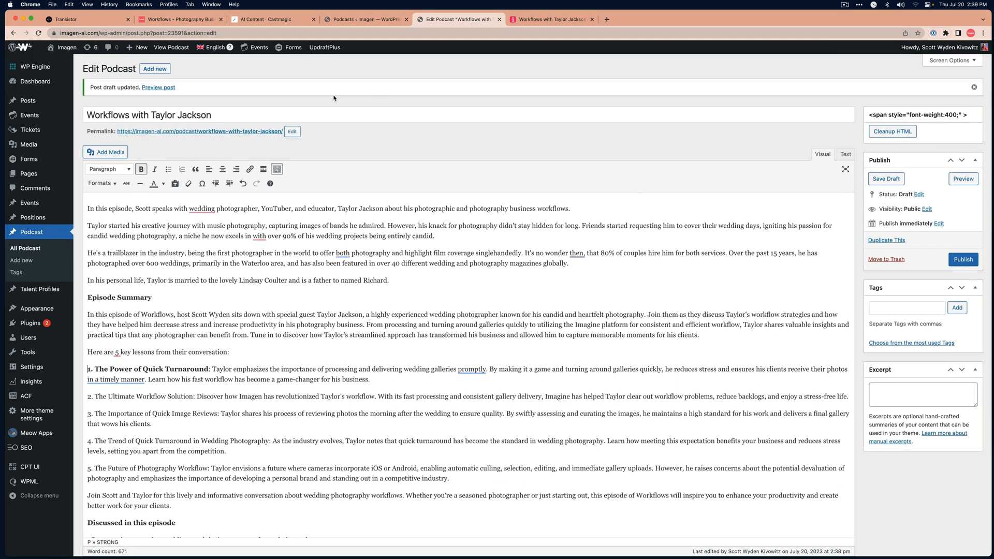
- Change the permalink slug of the episode's WordPress podcast post to 24
left_click(293, 131)
key("super+a")
type("24")
key("Return")
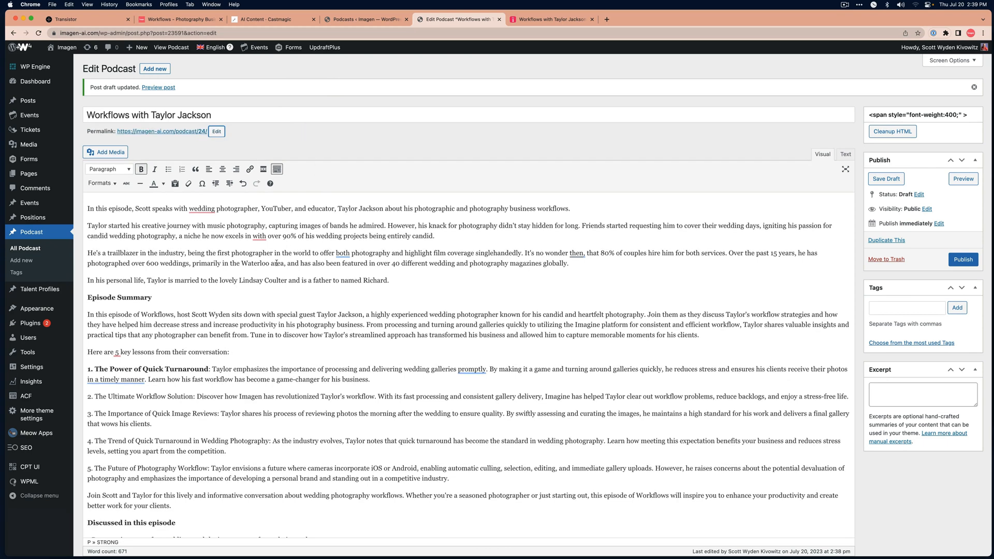
- Bold the title of lesson 2, "The Ultimate Workflow Solution", in the Episode Summary
scroll(276, 264, "down", 2)
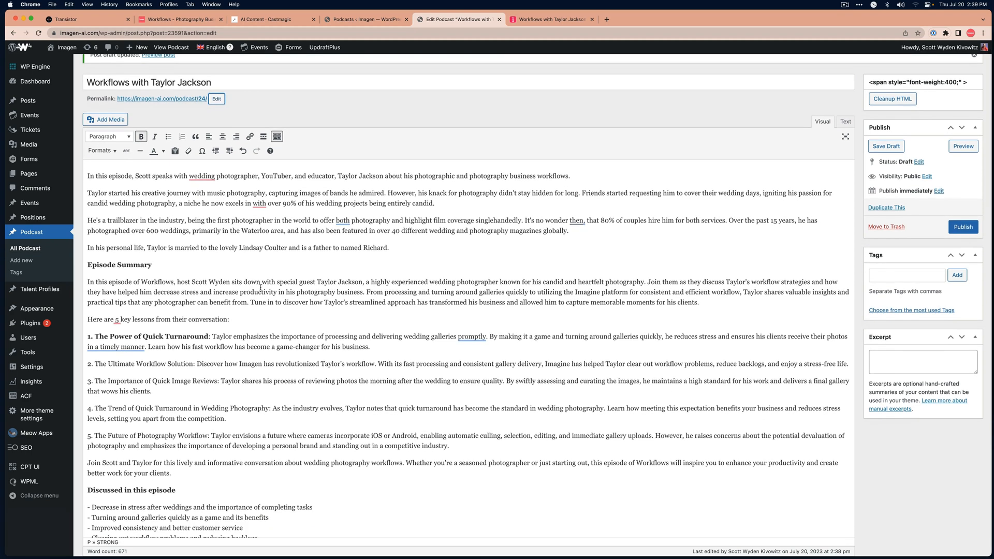
scroll(261, 288, "down", 3)
left_click(186, 317)
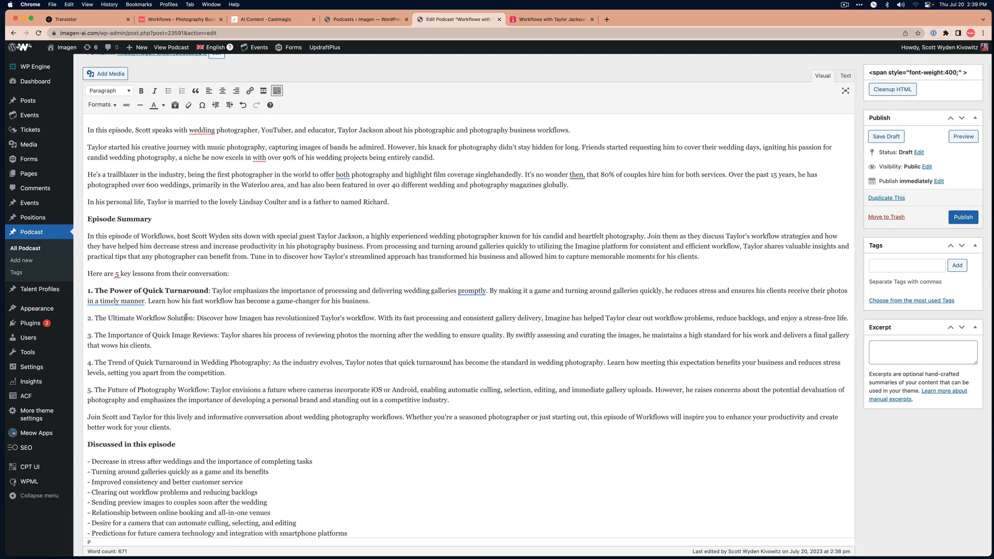
double_click(186, 317)
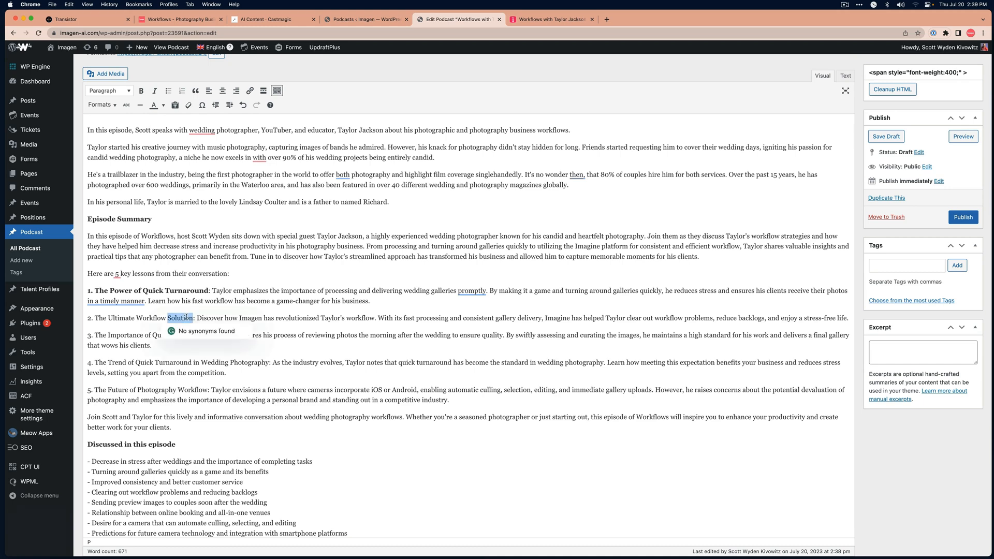
left_click(96, 318, "shift")
key("super+shift+b")
- Bold the titles of lesson 3, "The Importance of Quick Image Reviews", and lesson 4, "The Trend of Quick Turnaround in Wedding Photography"
double_click(100, 335)
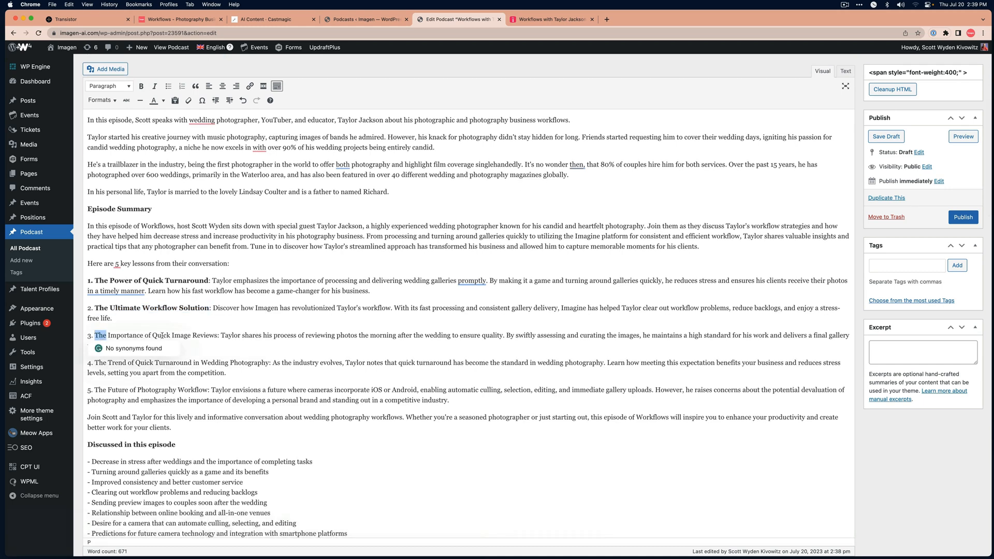
left_click(217, 336, "shift")
key("super+b")
double_click(103, 363)
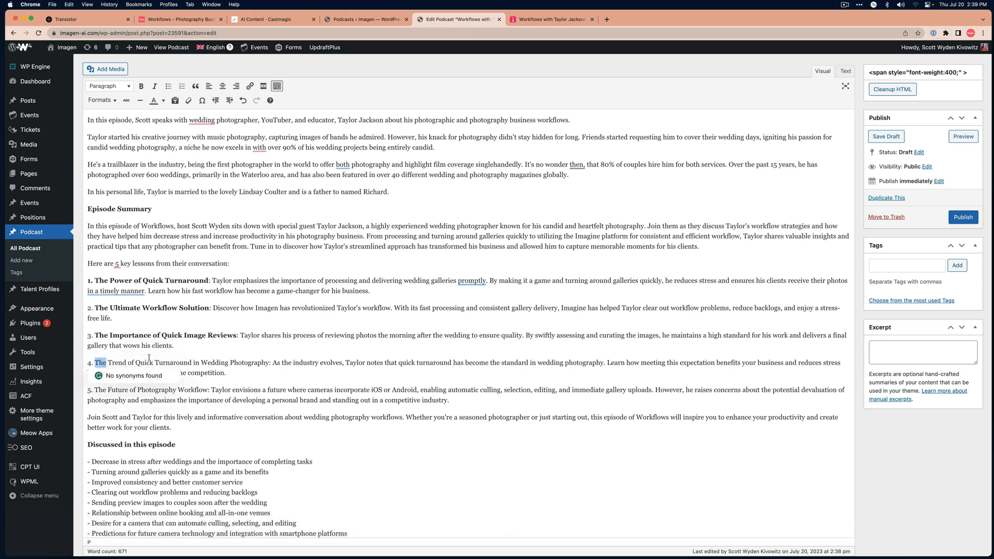
left_click(222, 363, "shift")
left_click(241, 363, "shift")
key("shift+super+b")
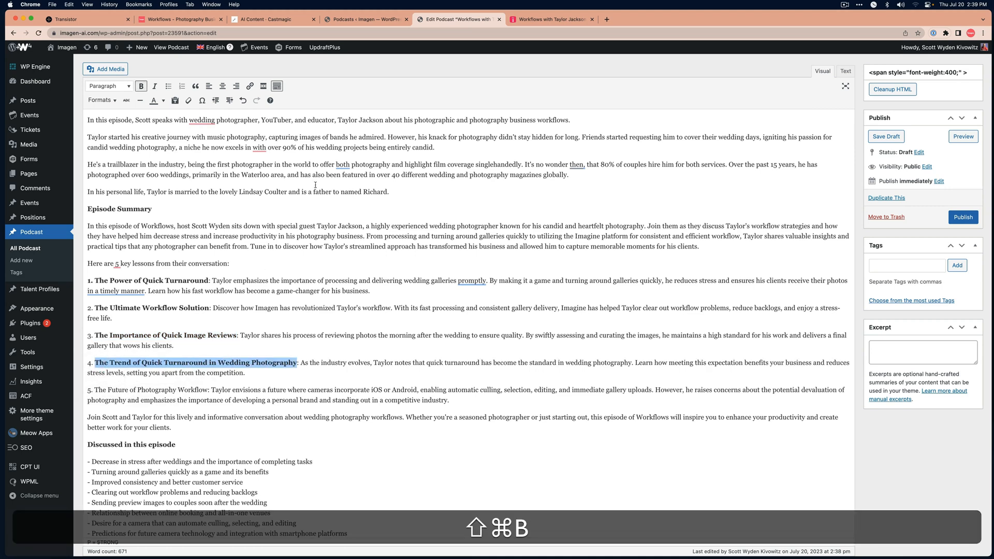
- Check Castmagic's "Show notes with lessons" and bold the lesson 5 title, "The Future of Photography Workflow", in the WordPress post
left_click(282, 21)
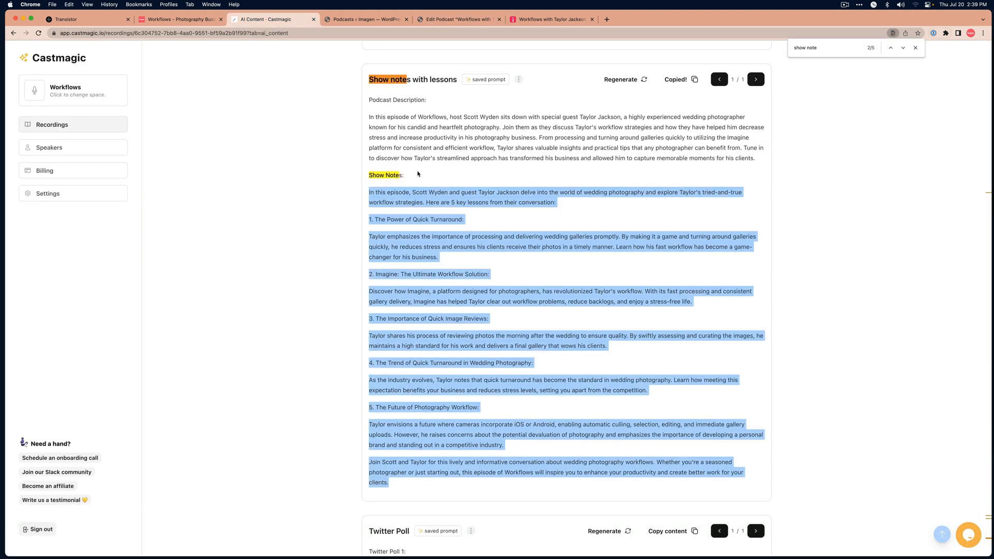
left_click(448, 23)
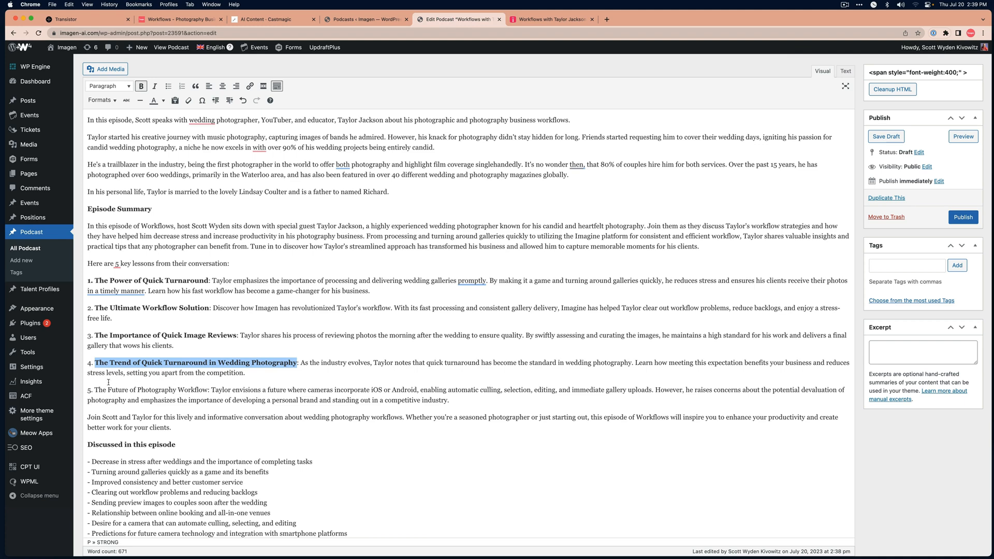
left_click(94, 389)
left_click(207, 390, "shift")
key("shift+super+b")
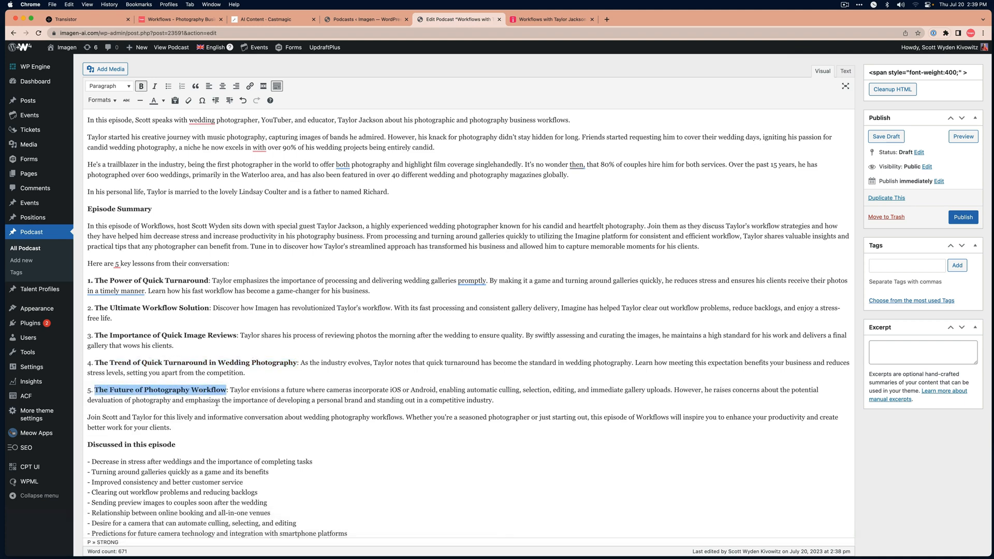
left_click(218, 400)
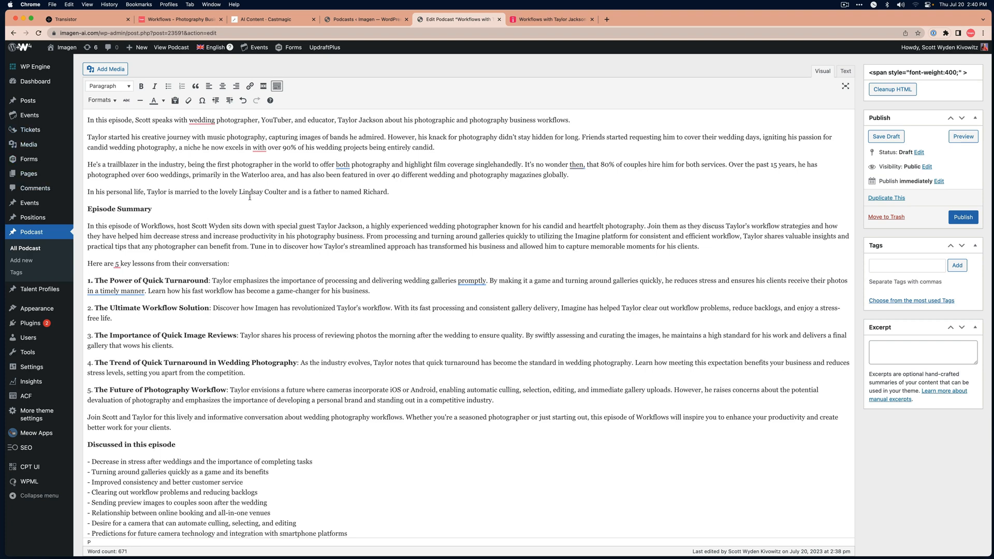
- Examine the post's guest bio, Episode Summary with its five key lessons, and the "Discussed in this episode" list
scroll(252, 191, "up", 1)
left_click_drag(395, 214, 209, 136)
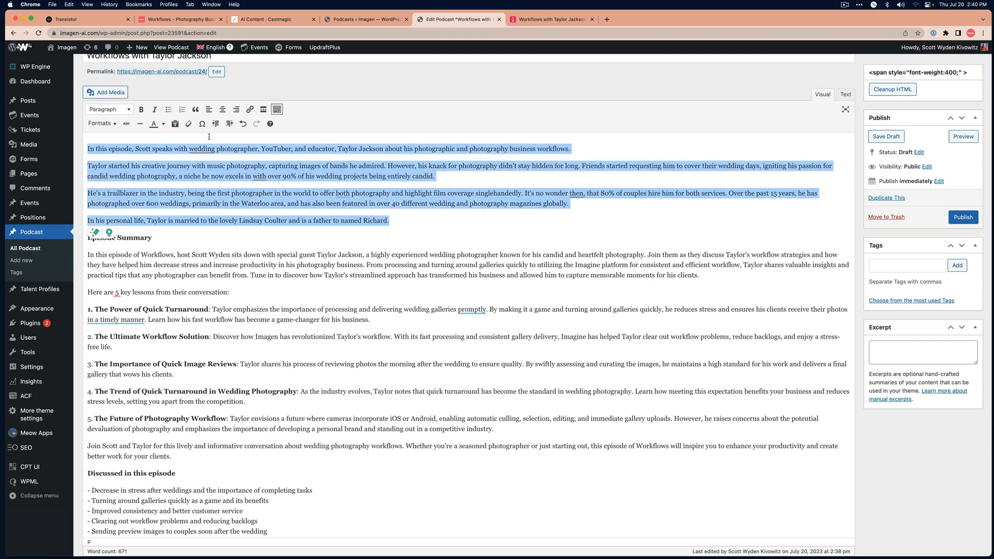
left_click(220, 175)
left_click_drag(167, 252, 236, 293)
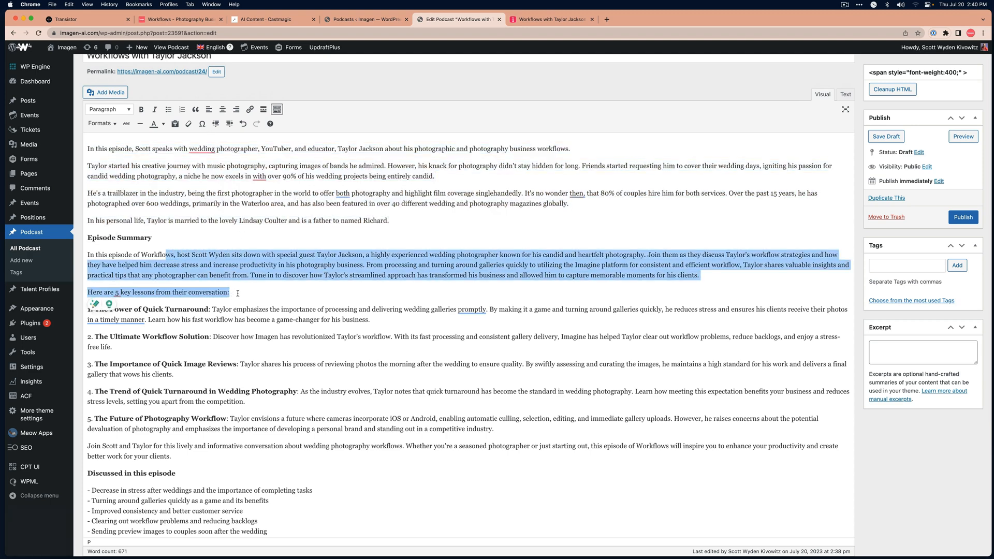
left_click(191, 320)
scroll(180, 292, "down", 1)
scroll(217, 383, "down", 5)
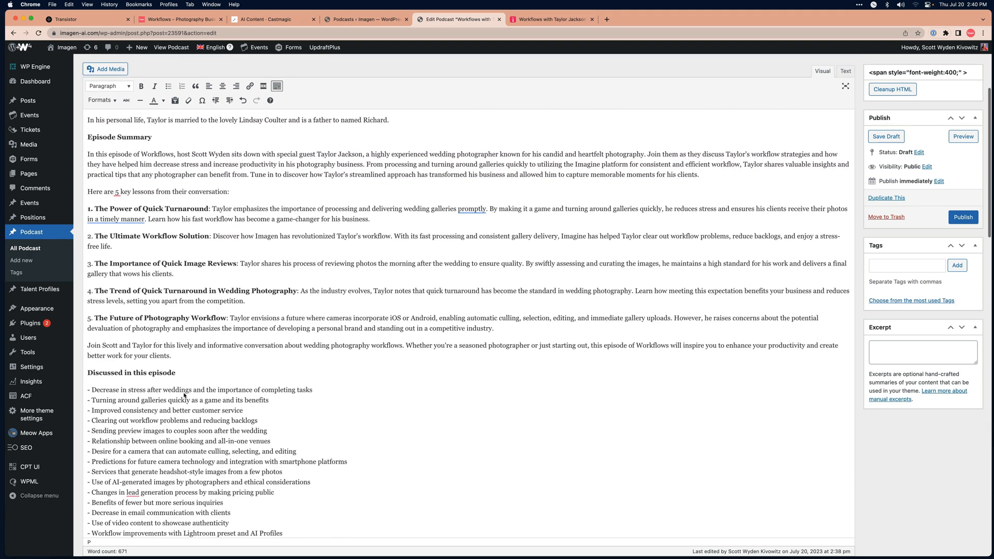
left_click_drag(167, 355, 182, 410)
left_click(248, 397)
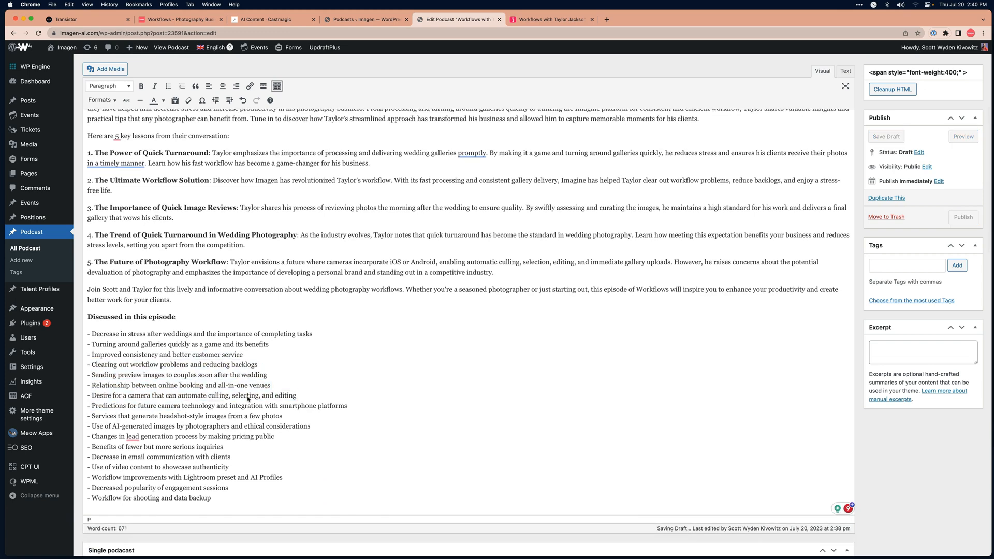
scroll(248, 399, "up", 2)
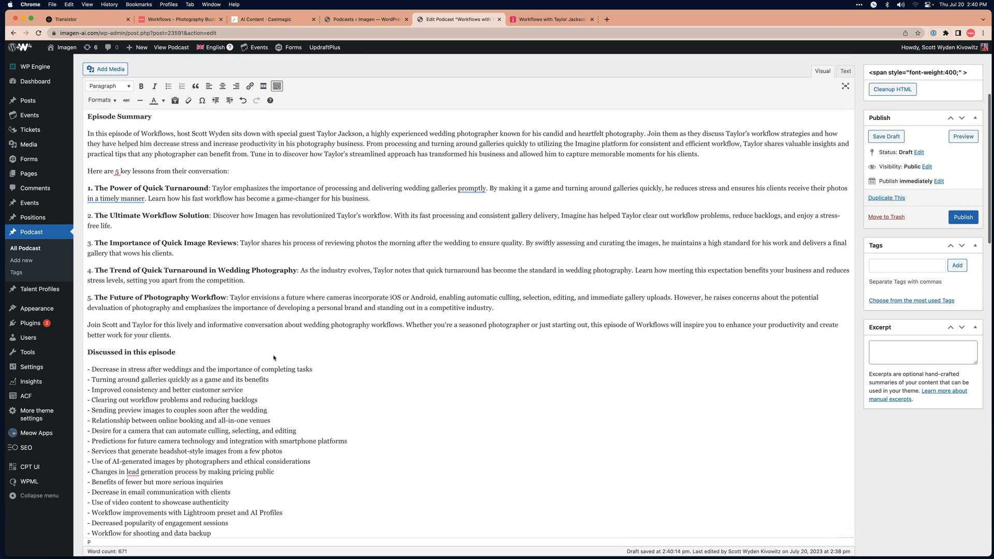
scroll(274, 357, "up", 1)
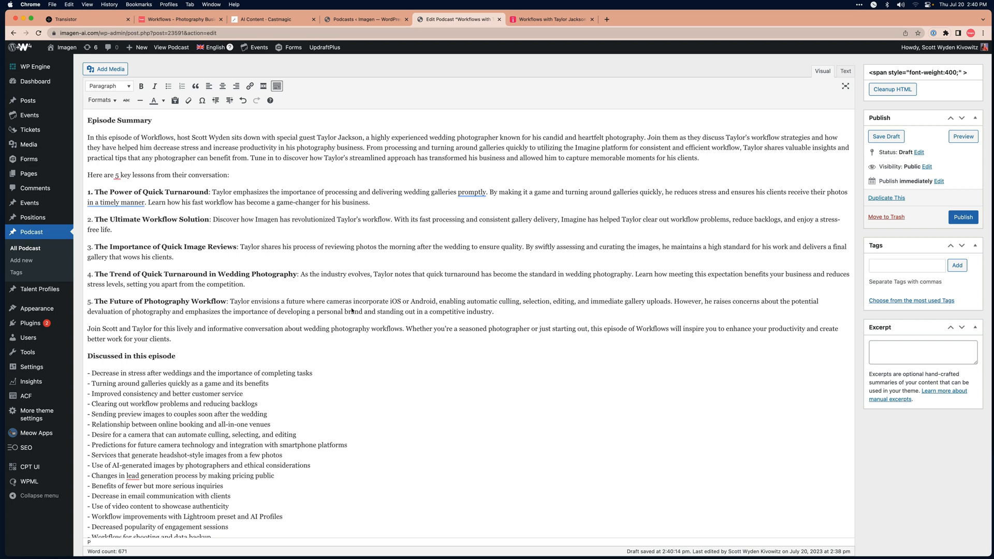
scroll(362, 318, "up", 3)
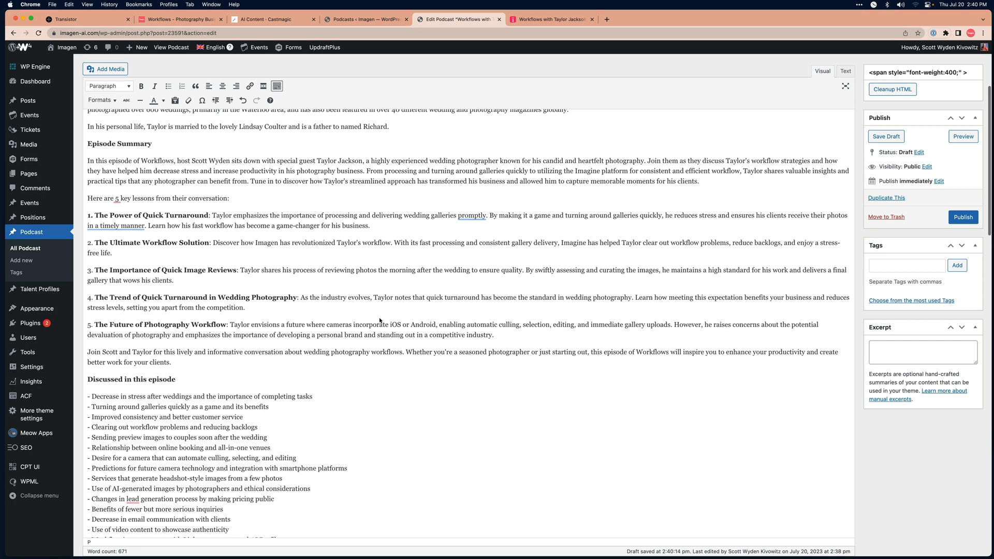
scroll(696, 209, "up", 2)
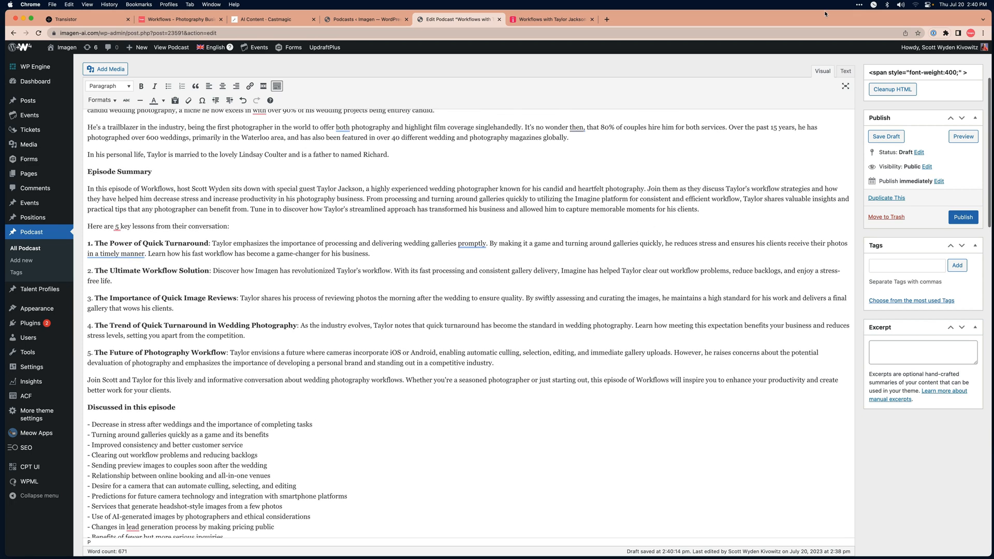
left_click(860, 6)
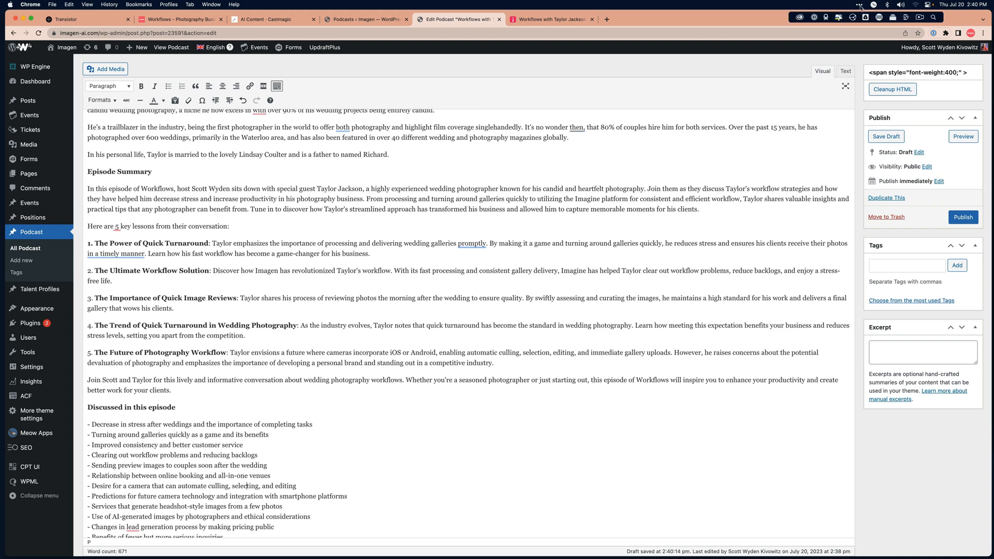
left_click(917, 20)
left_click(899, 31)
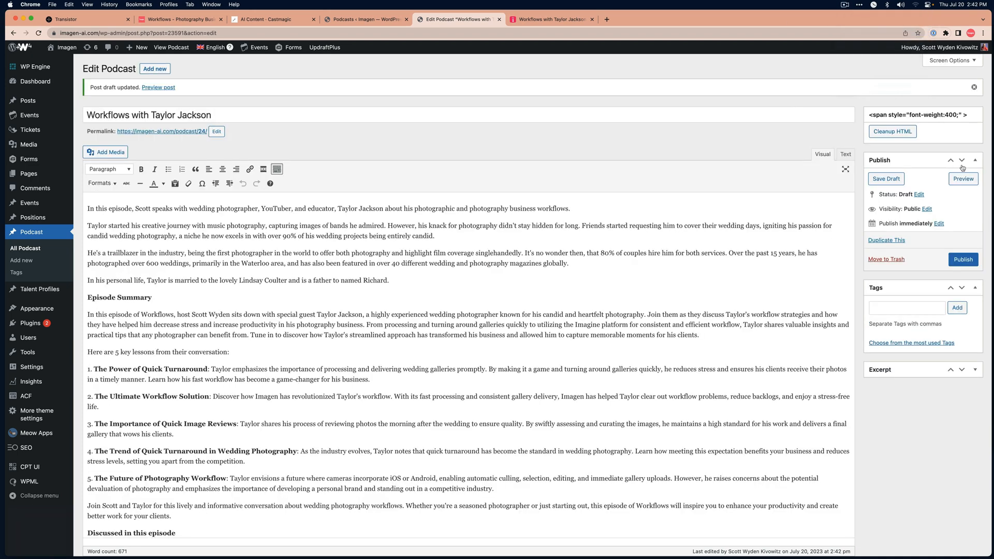
- Open a new preview of the WordPress podcast draft and close the older preview page
left_click(963, 179)
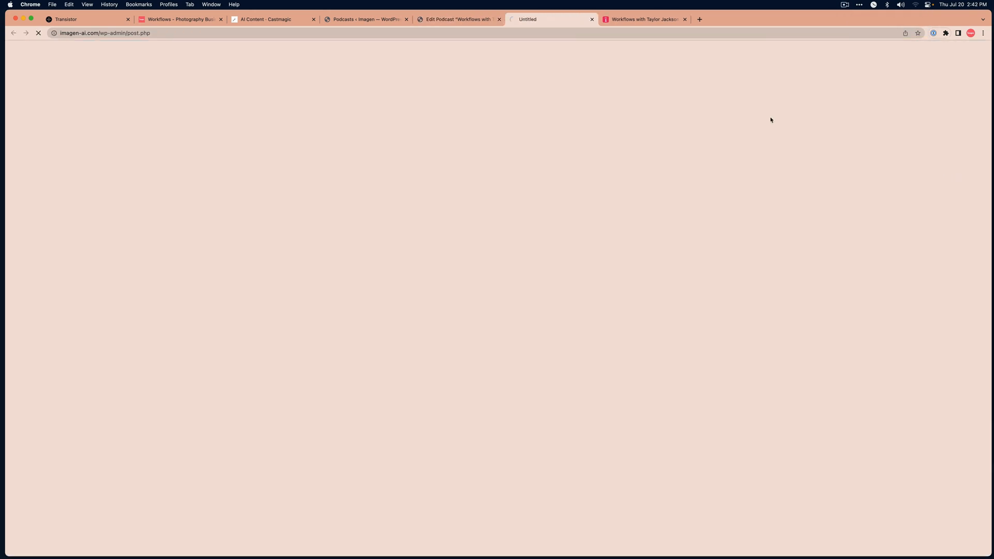
left_click(684, 19)
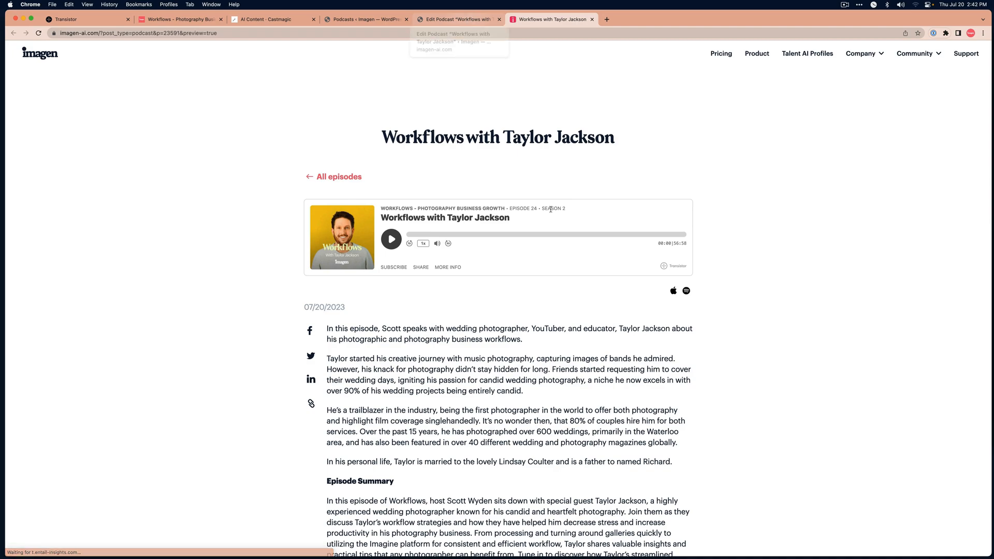
- Review the WordPress preview from the player through the "Discussed in this episode" list, and check the post editor and the Transistor preview page
scroll(550, 209, "down", 2)
scroll(550, 209, "down", 10)
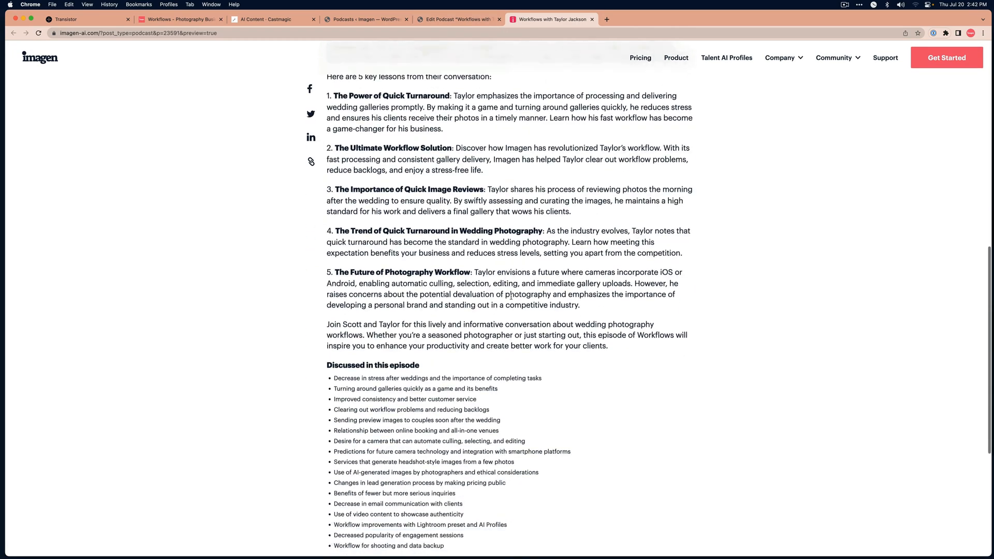
scroll(510, 295, "up", 7)
scroll(511, 295, "up", 3)
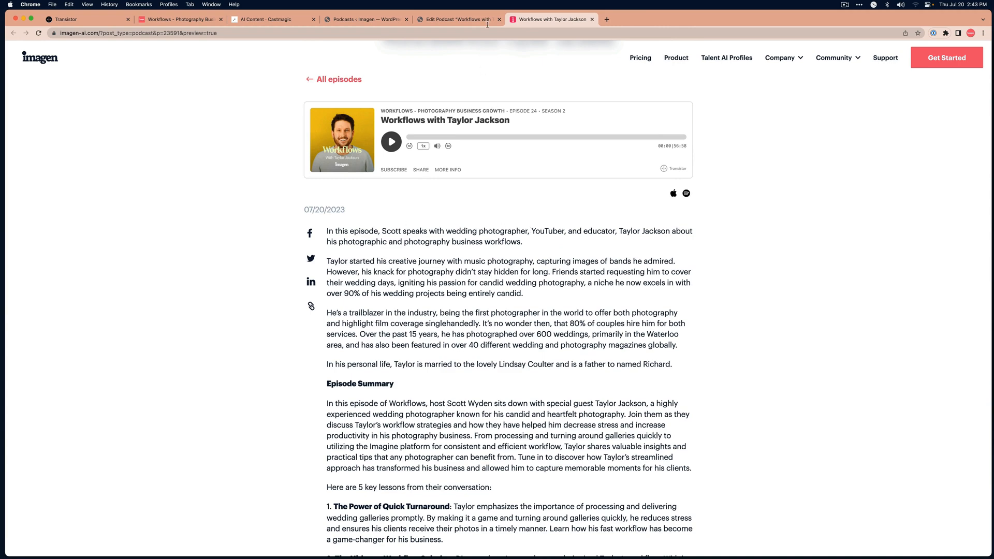
left_click(472, 16)
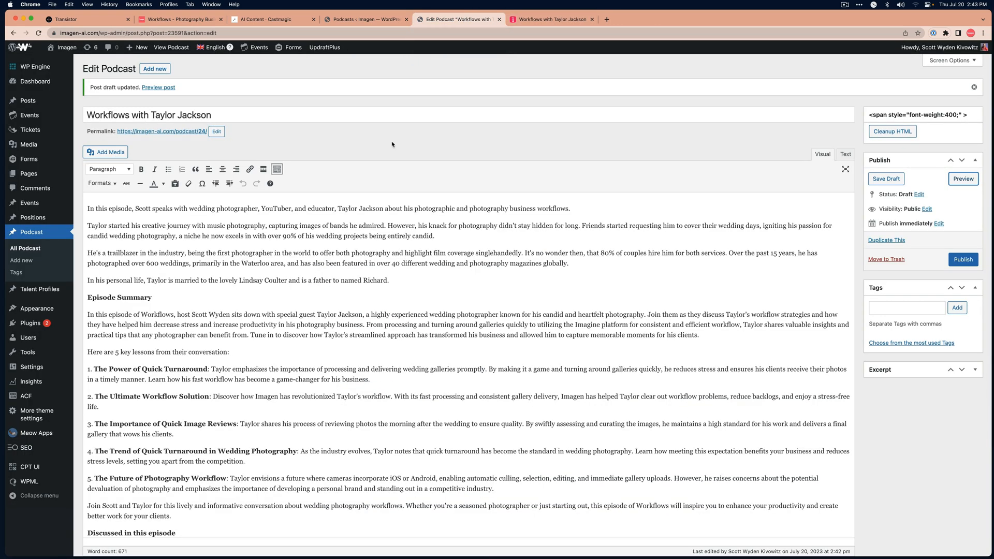
left_click(938, 223)
left_click(197, 19)
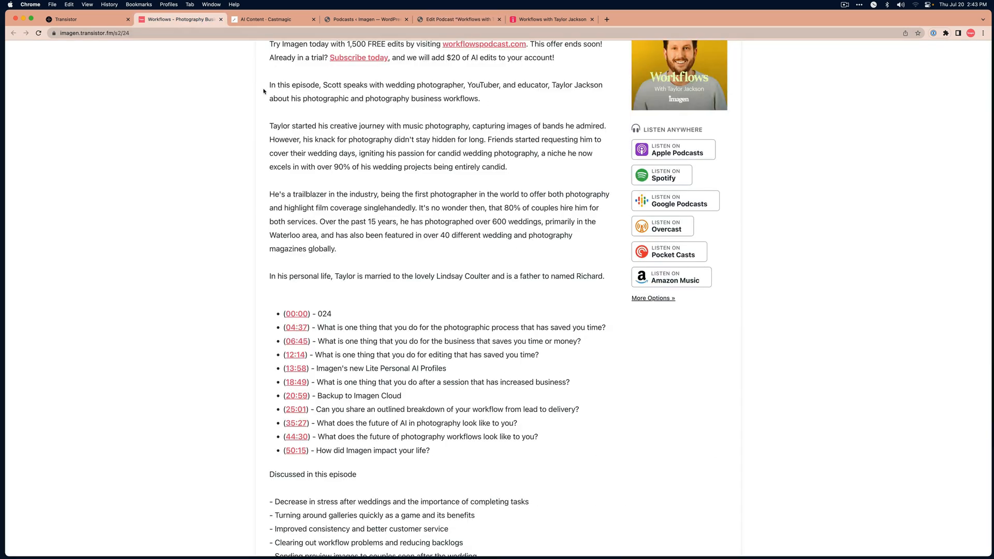
scroll(264, 91, "down", 3)
left_click(66, 19)
scroll(303, 243, "down", 5)
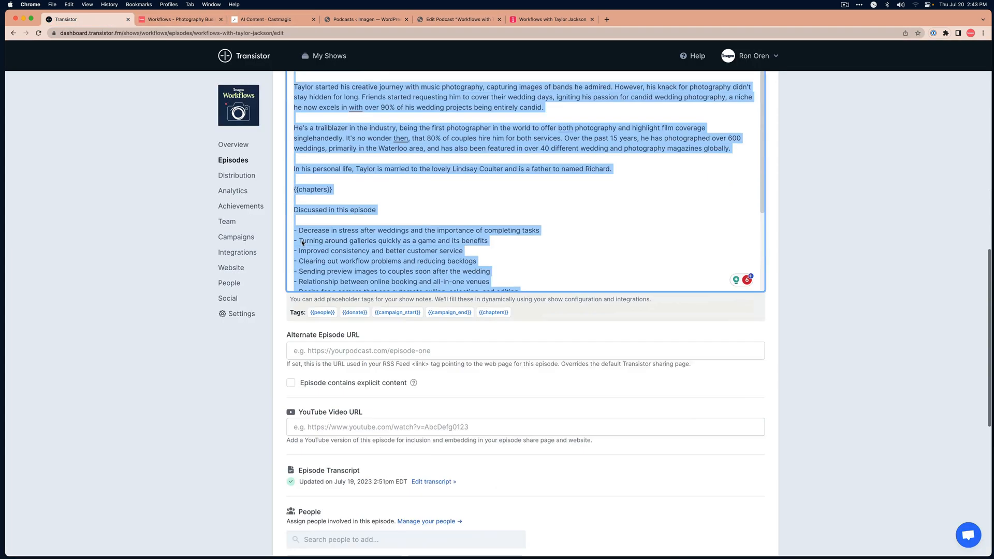
scroll(302, 243, "down", 3)
left_click(428, 207)
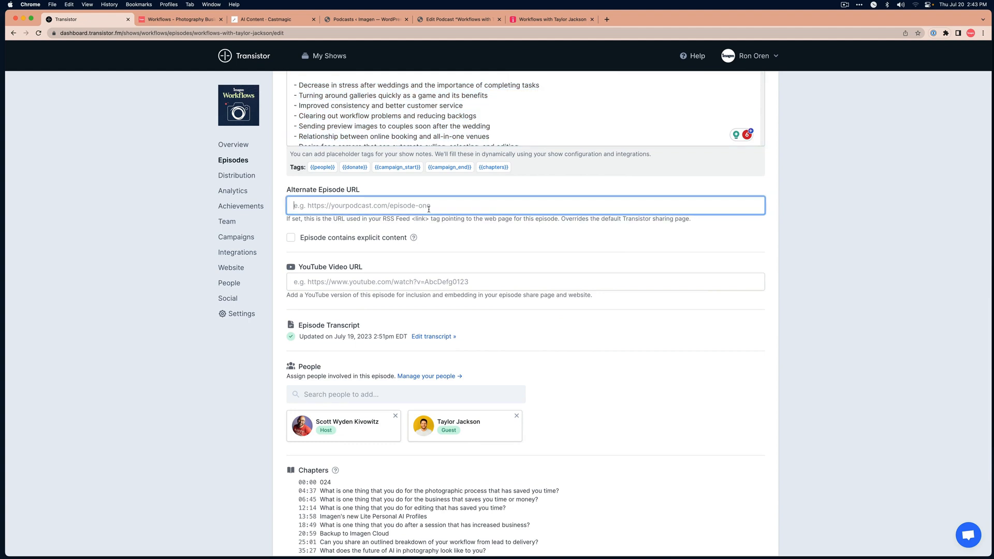
type("https://imagen-ai")
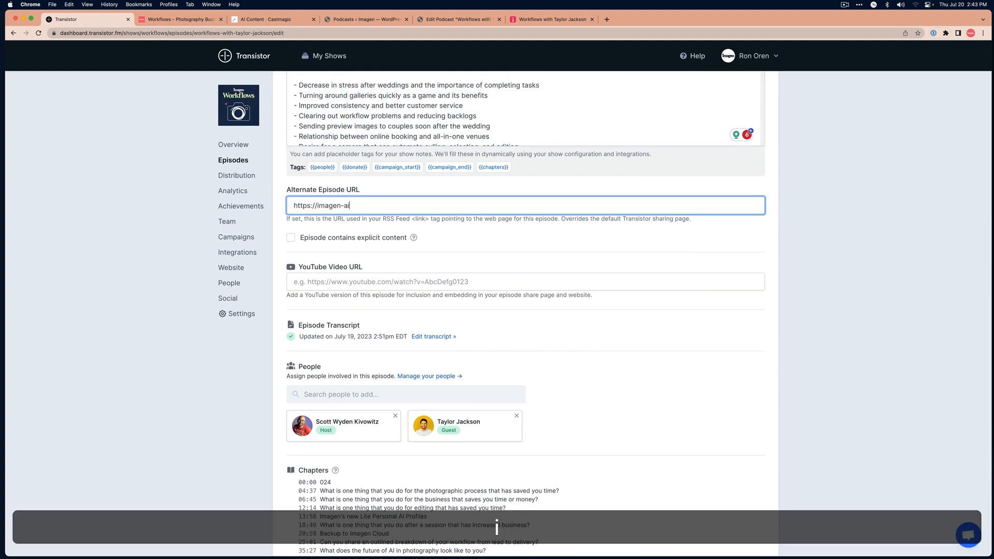
type(".com/podcast/20")
key("BackSpace")
type("45")
key("BackSpace")
scroll(521, 273, "down", 10)
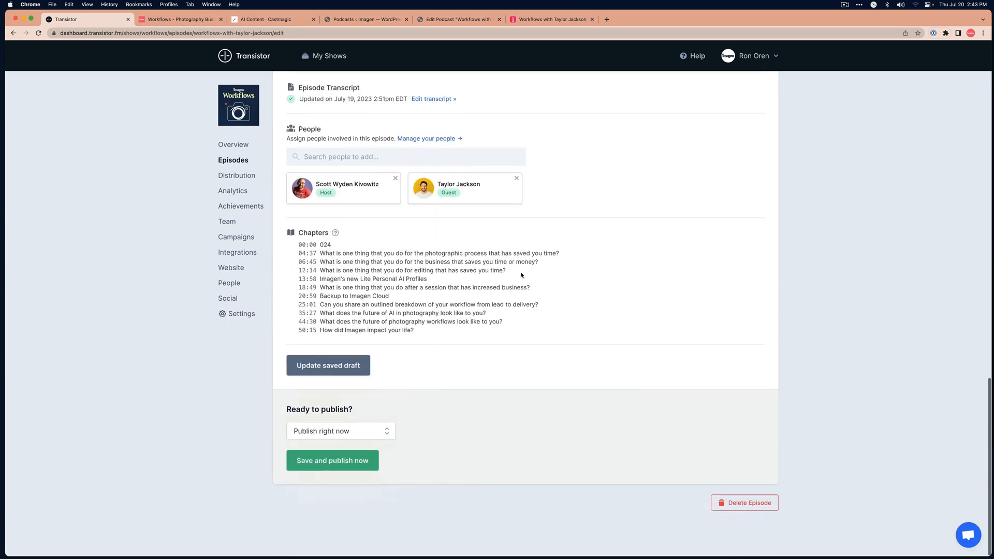
left_click(328, 372)
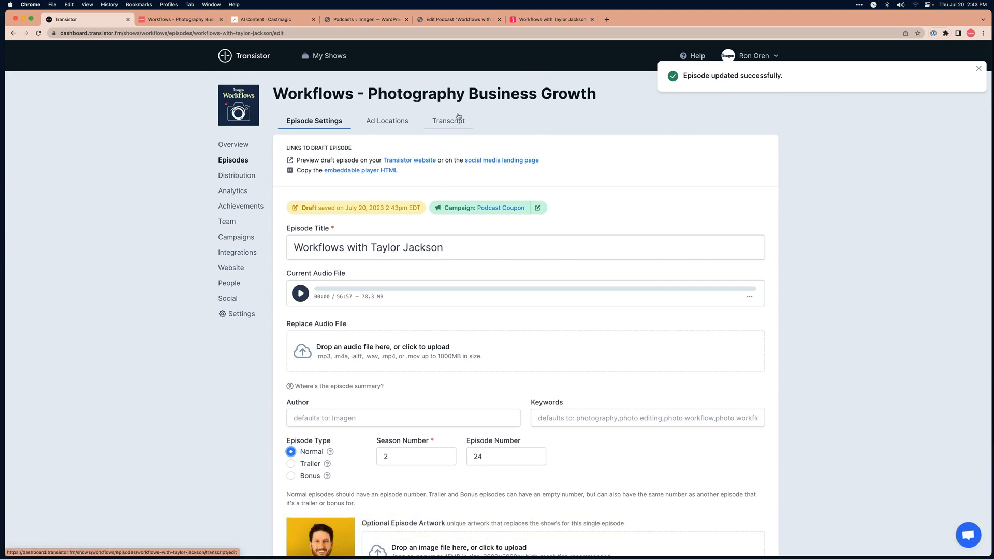
- Check the saved Alternate Episode URL in the episode 24 settings
scroll(445, 219, "down", 5)
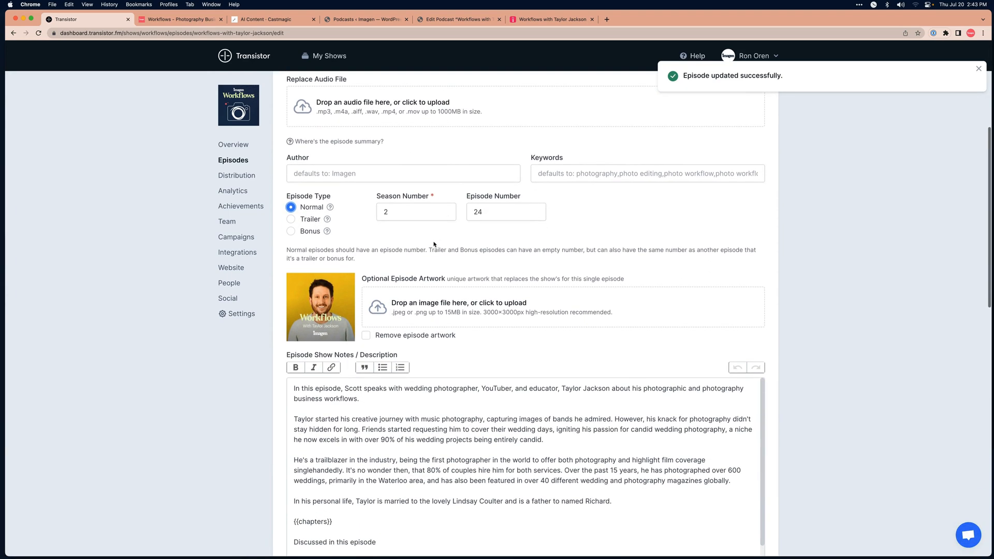
scroll(445, 219, "down", 7)
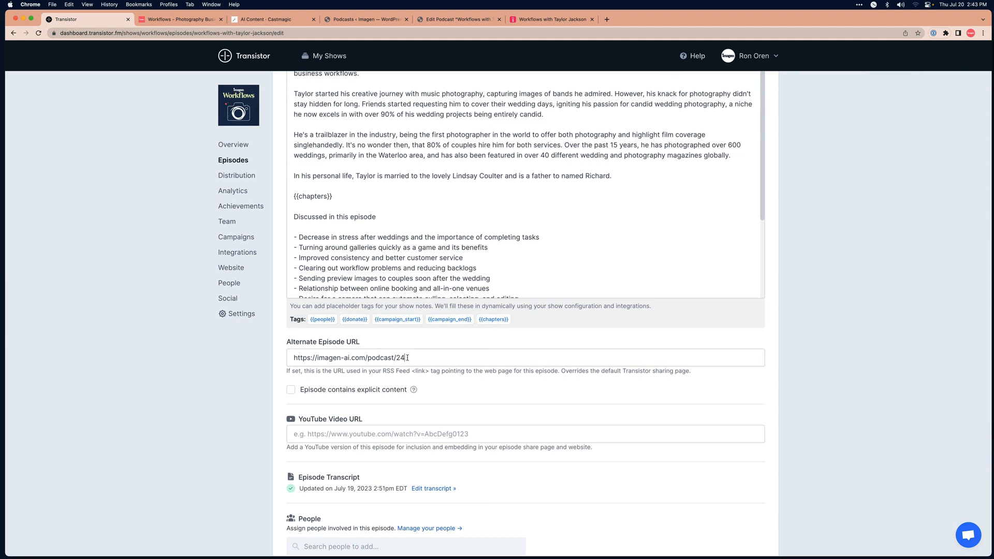
left_click(408, 358)
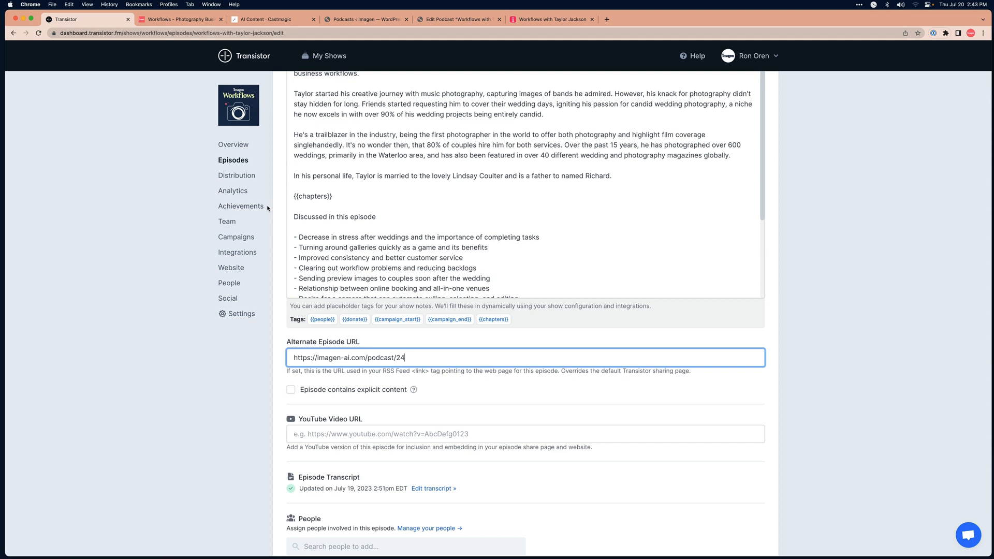
- Open episode S2:E19 from the Transistor episode list and examine its show notes, Alternate Episode URL and YouTube Video URL
left_click(239, 159)
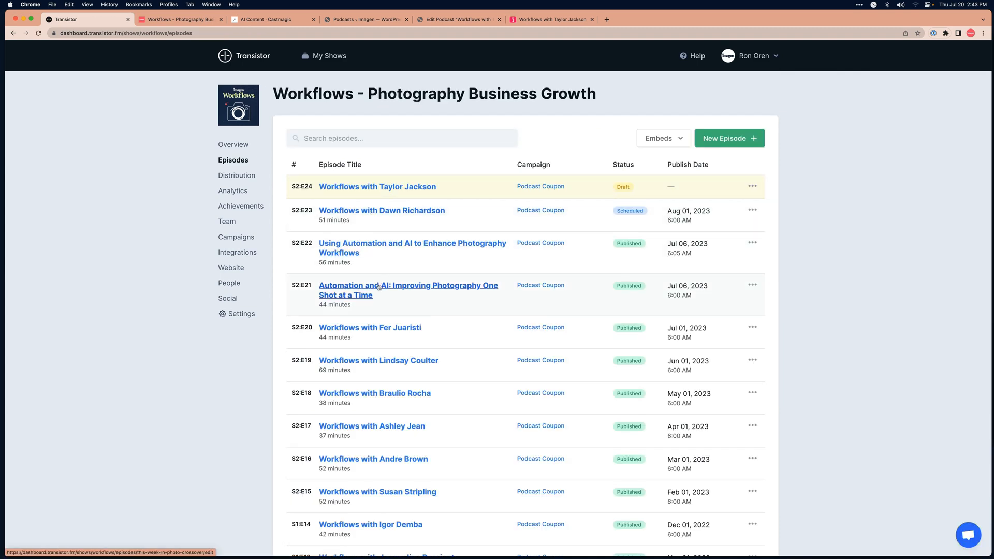
left_click(371, 360)
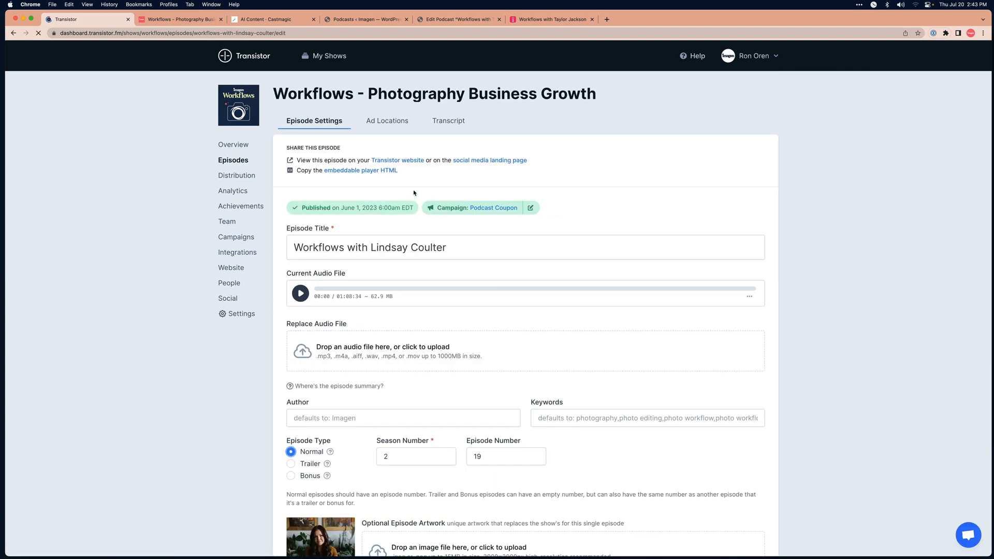
scroll(397, 282, "down", 10)
scroll(397, 282, "down", 5)
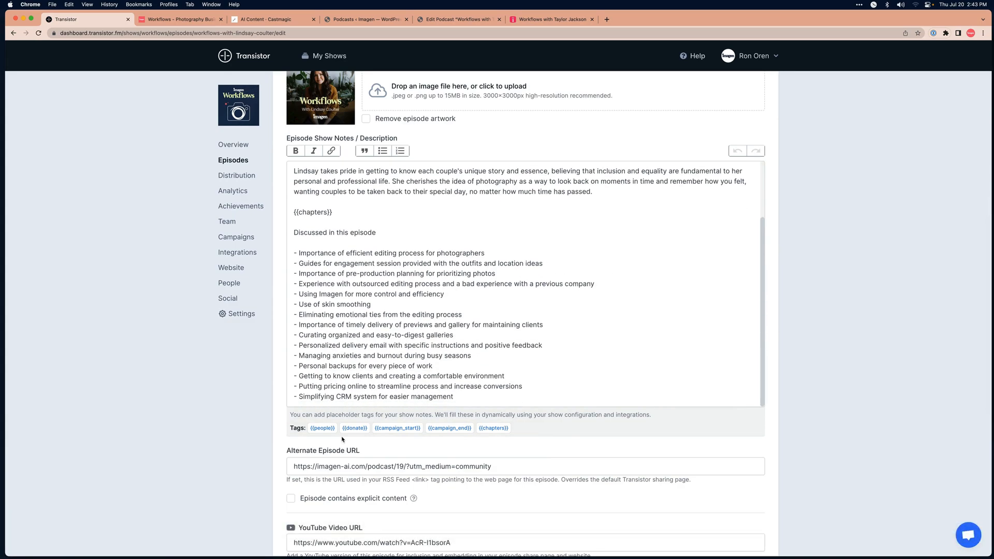
- View episode 19's Transistor web page with its embedded video and guest details, close it, and reopen the episode 24 draft
scroll(398, 207, "up", 20)
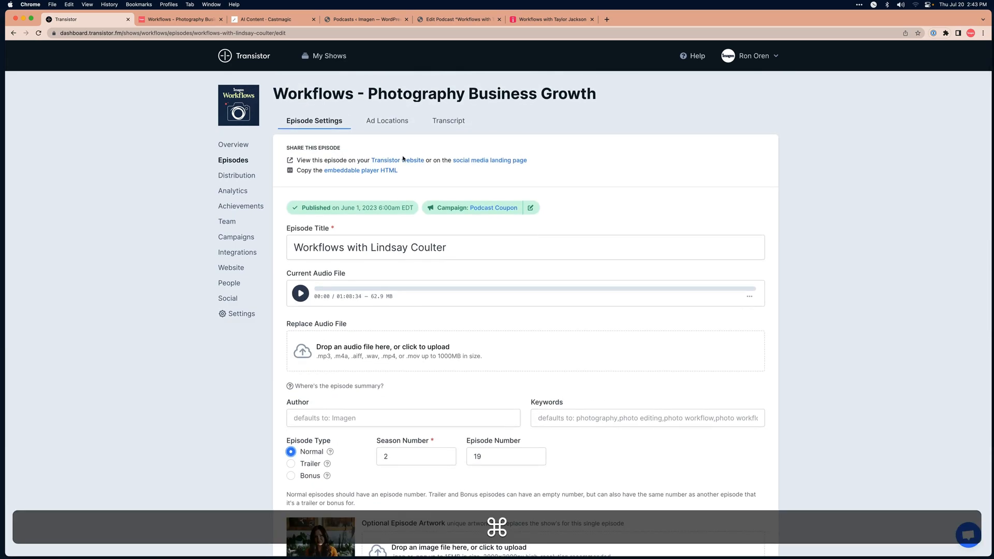
left_click(397, 162, "super")
key("ctrl+super+Tab")
scroll(403, 161, "down", 15)
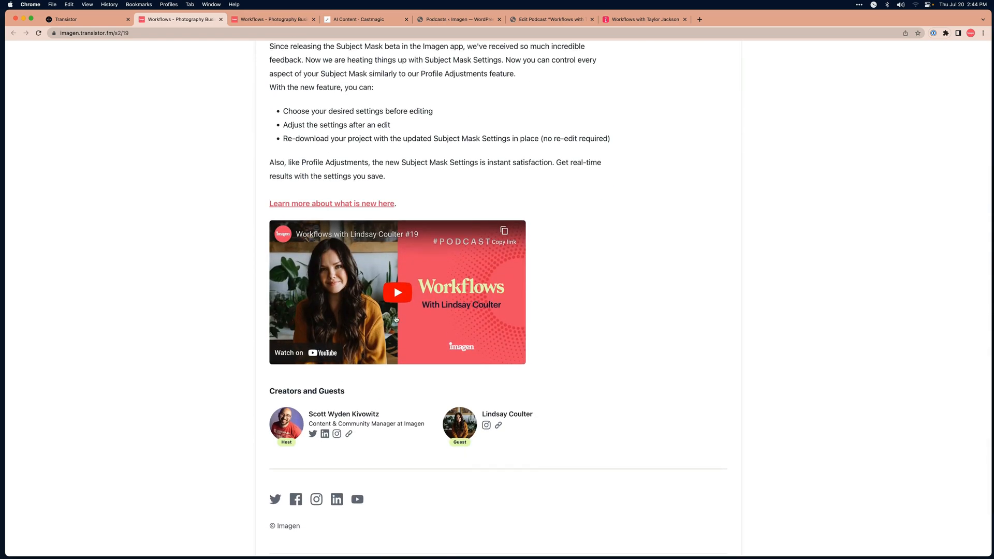
key("super+w")
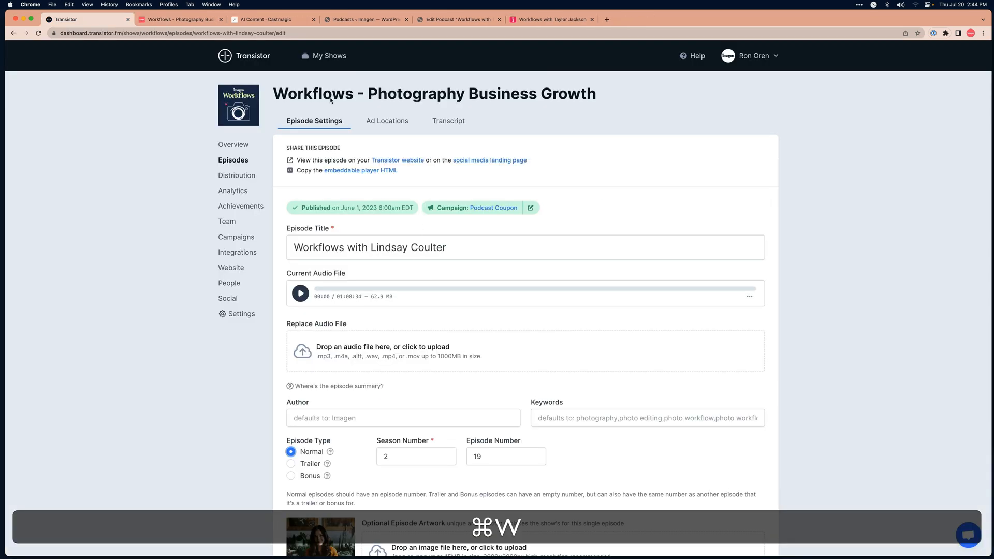
left_click(238, 165)
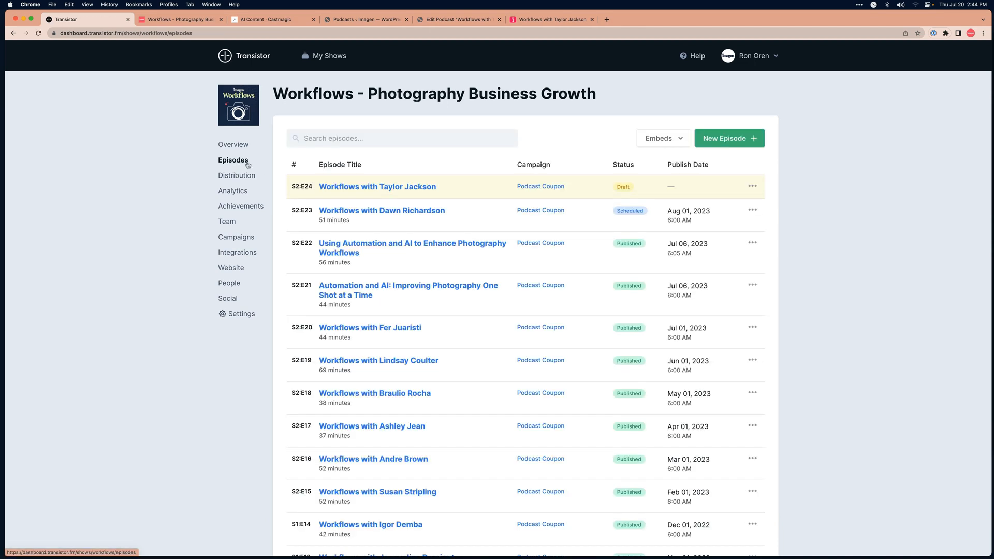
left_click(381, 189)
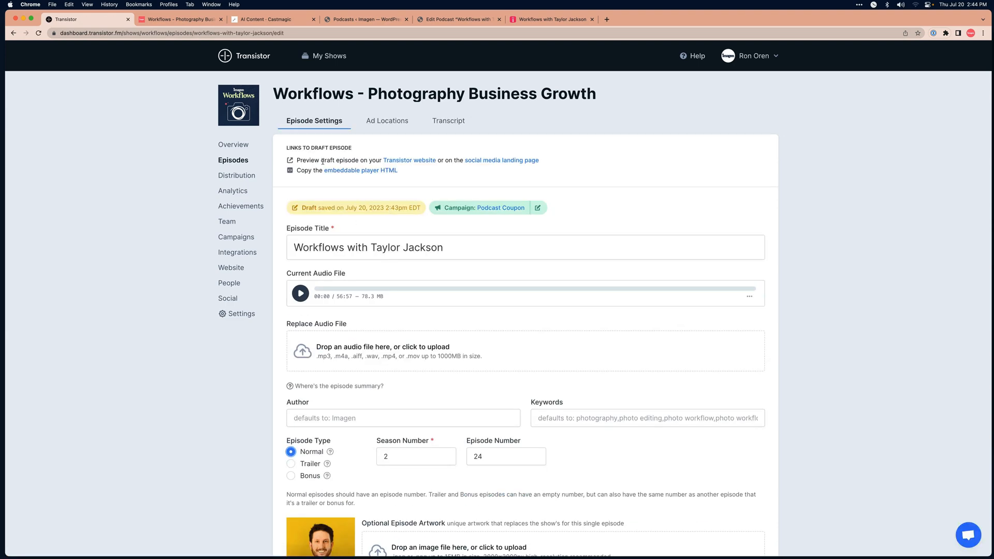
- Switch to Castmagic and examine the "Twitter Poll", "Brilliant Show Notes" and "Strong Engagement Ideas" content
left_click(269, 19)
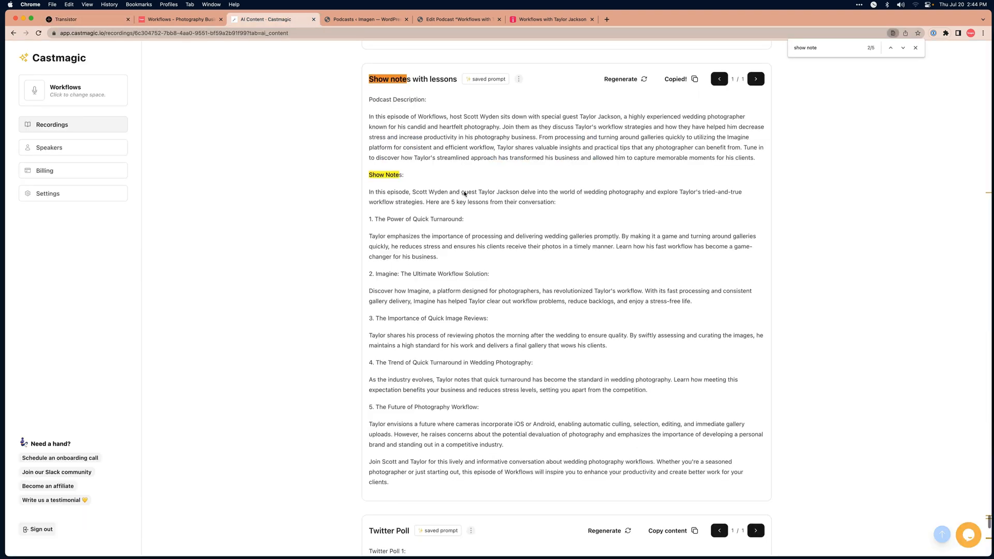
scroll(354, 249, "down", 5)
scroll(335, 262, "down", 1)
left_click_drag(372, 215, 419, 298)
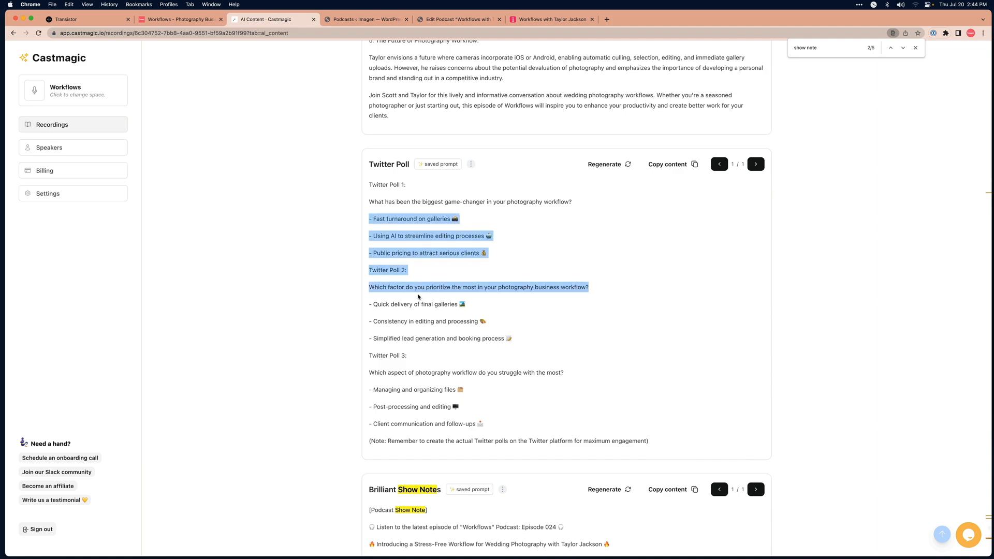
left_click(419, 299)
scroll(448, 295, "down", 10)
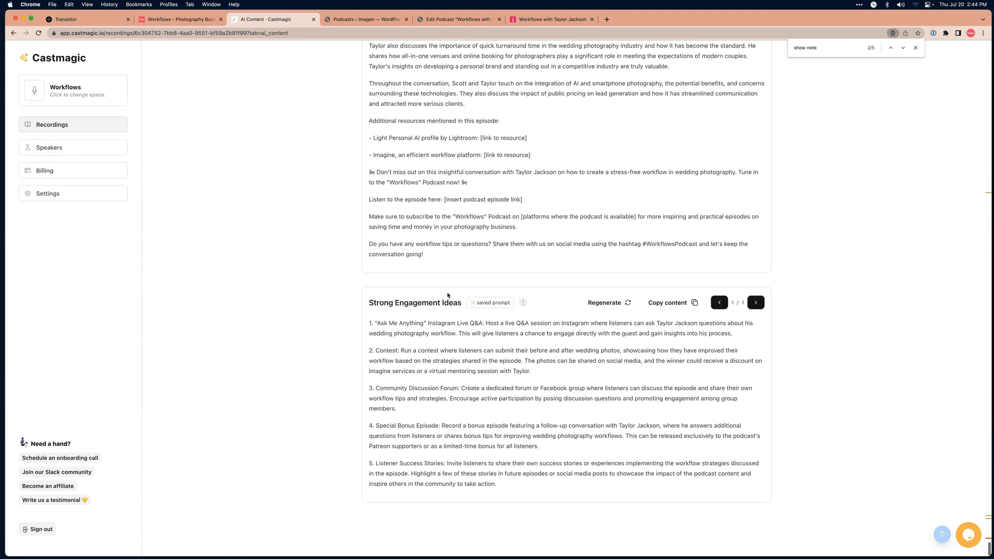
scroll(448, 295, "up", 6)
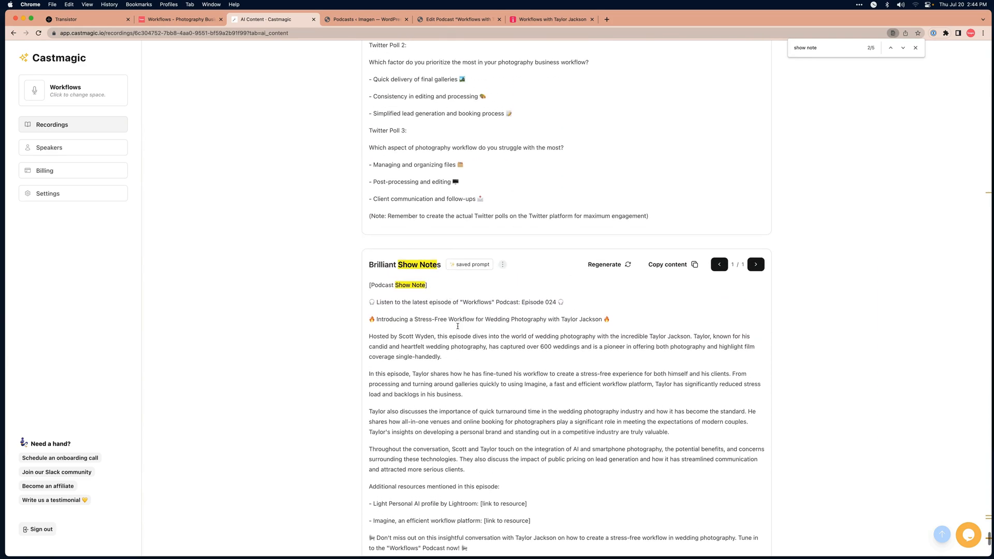
scroll(474, 335, "down", 1)
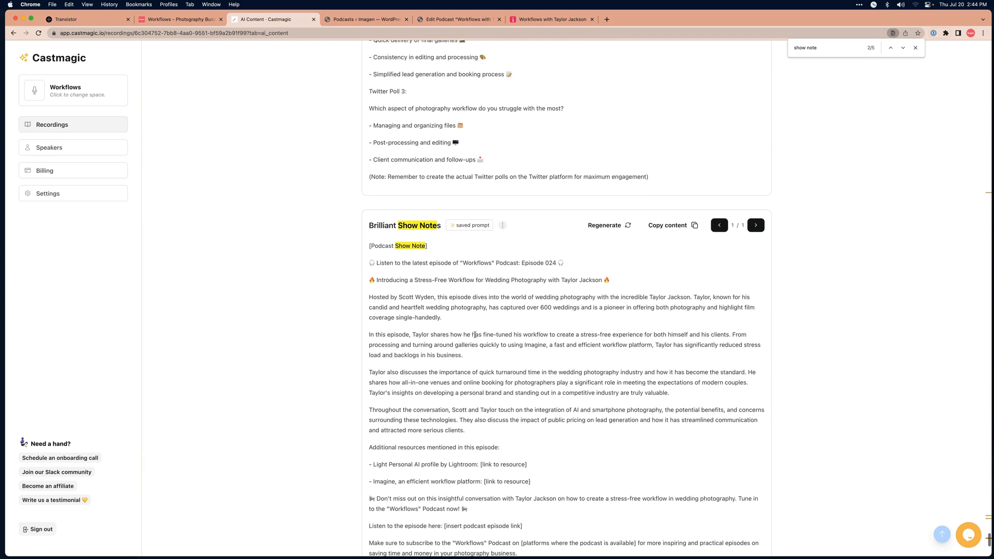
- Browse Castmagic's "Threads by Instagram", "GUEST SWIPE COPY Tweet Thread" and "Four C's Email" content
scroll(475, 334, "up", 5)
scroll(475, 296, "down", 10)
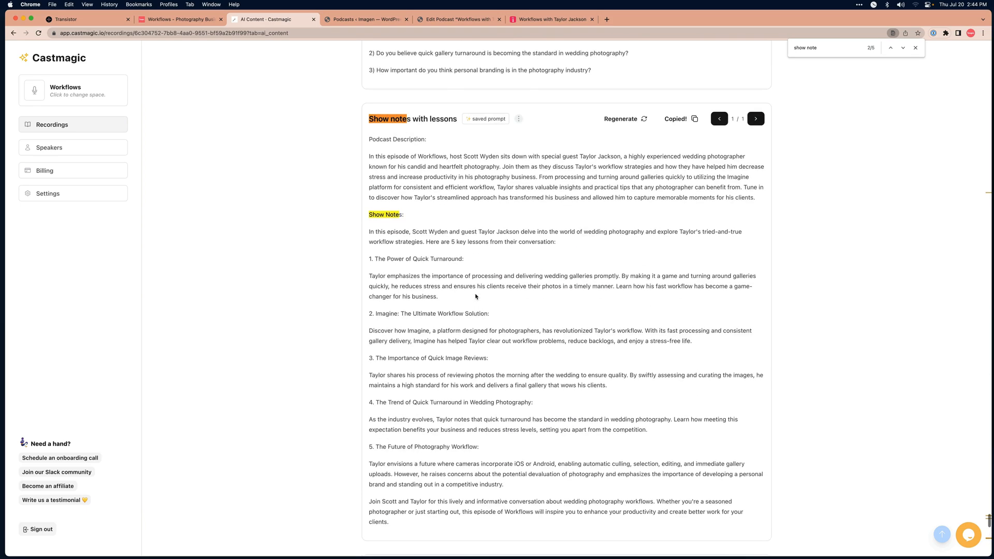
scroll(466, 321, "up", 5)
scroll(463, 333, "up", 10)
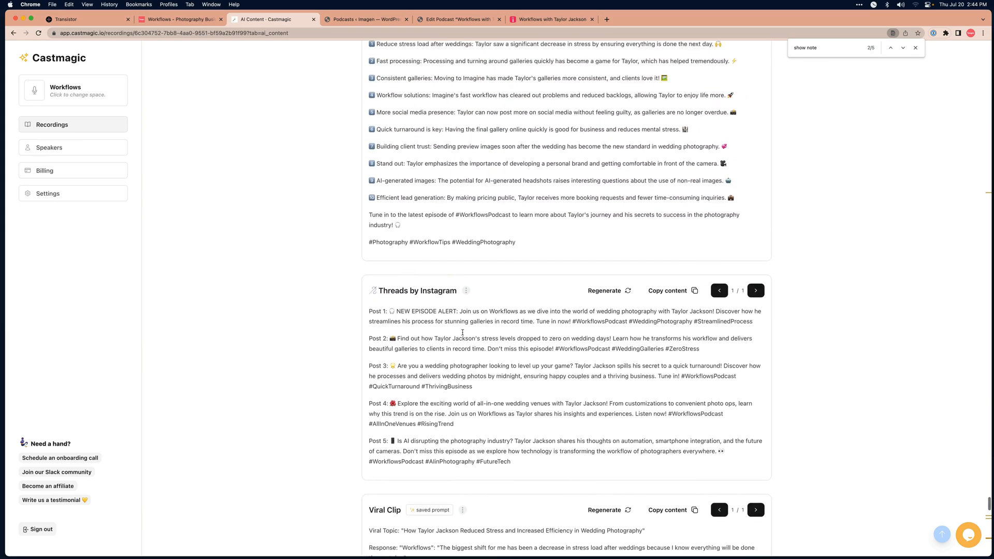
scroll(462, 334, "up", 20)
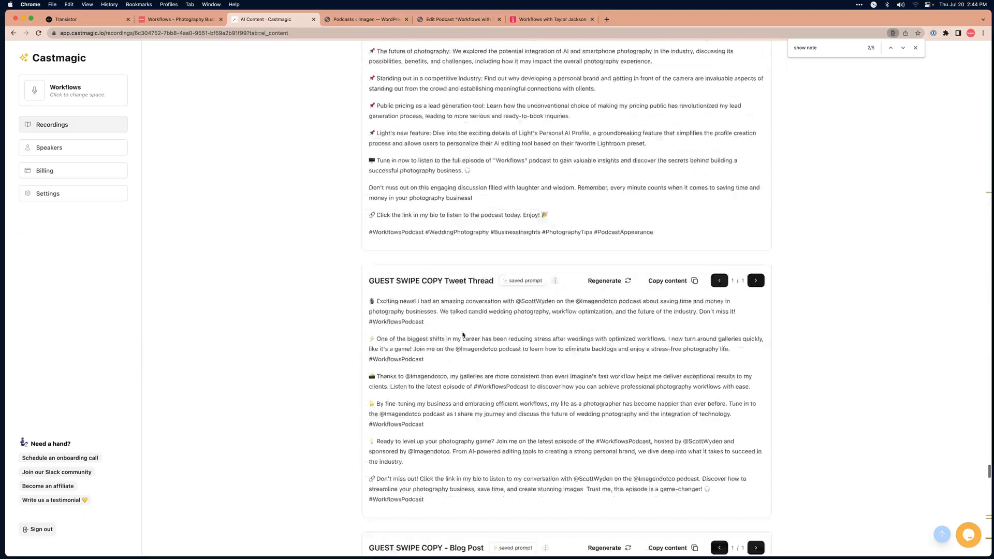
scroll(462, 333, "up", 20)
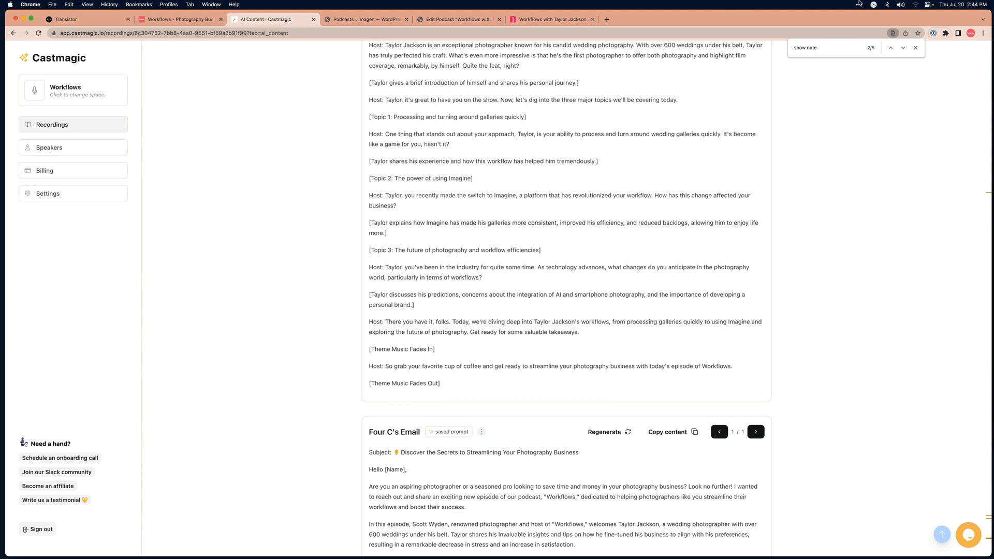
- Open the Podcasts app and bring up the "Workflows - Photography Business Growth" show from the library's shows
key("super+space")
type("podcasts")
key("Return")
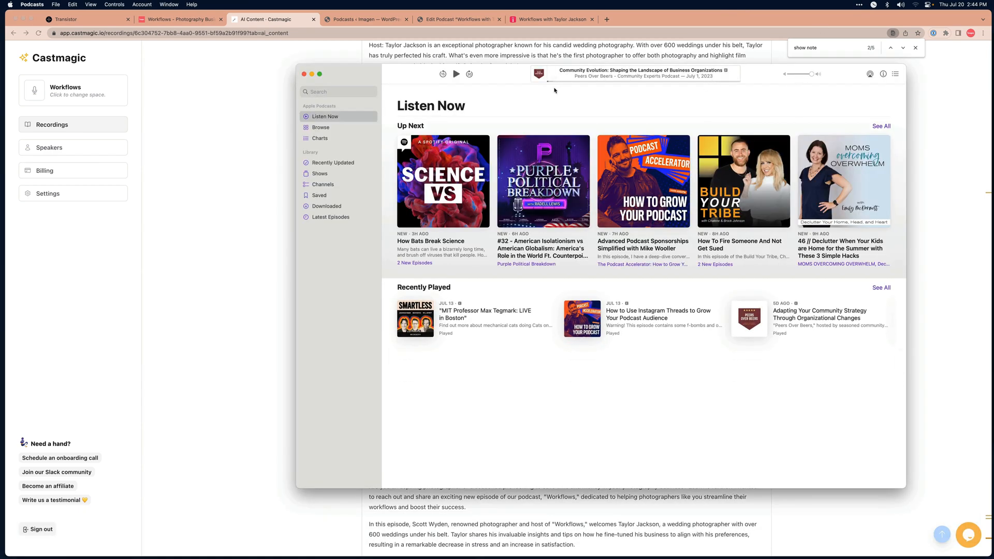
left_click(320, 173)
scroll(492, 303, "down", 10)
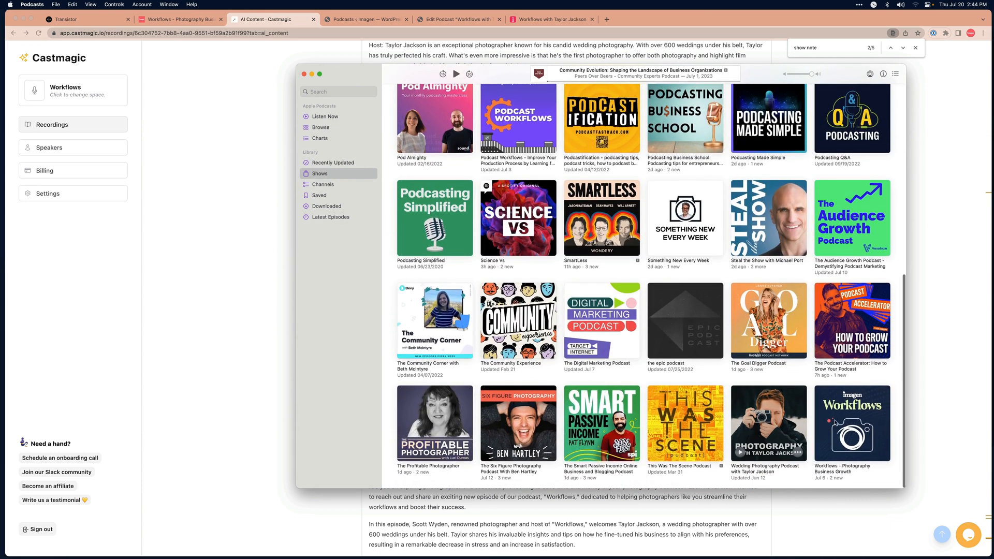
left_click(845, 424)
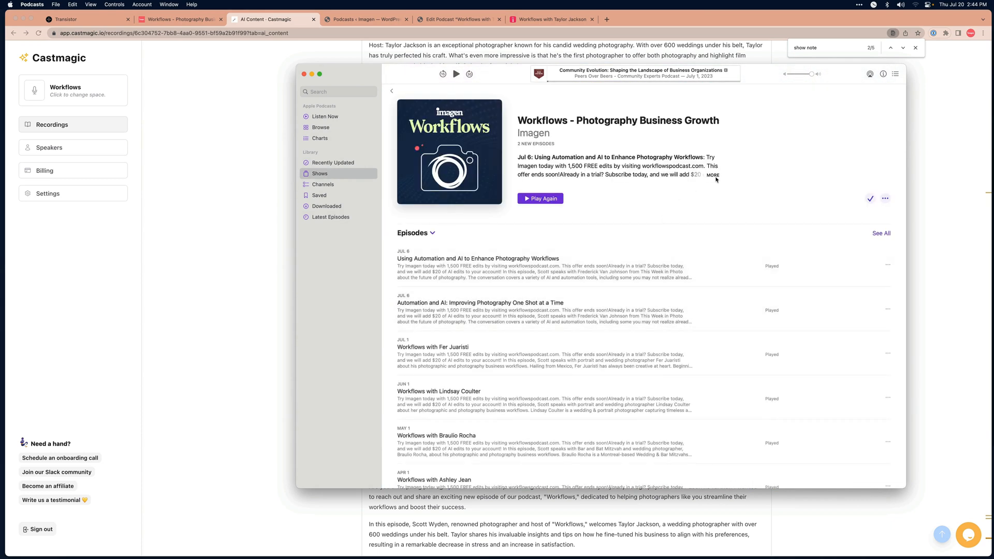